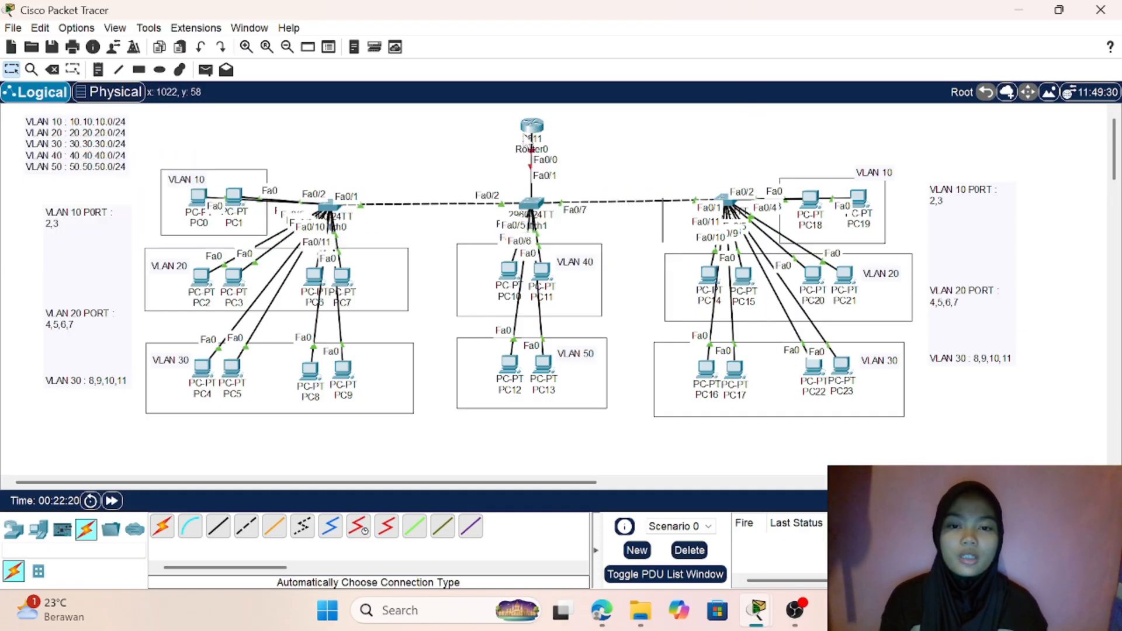
- Open the command line of Router0 and answer NO to the initial configuration dialog
{"action": "left_click", "coordinate": [532, 125]}
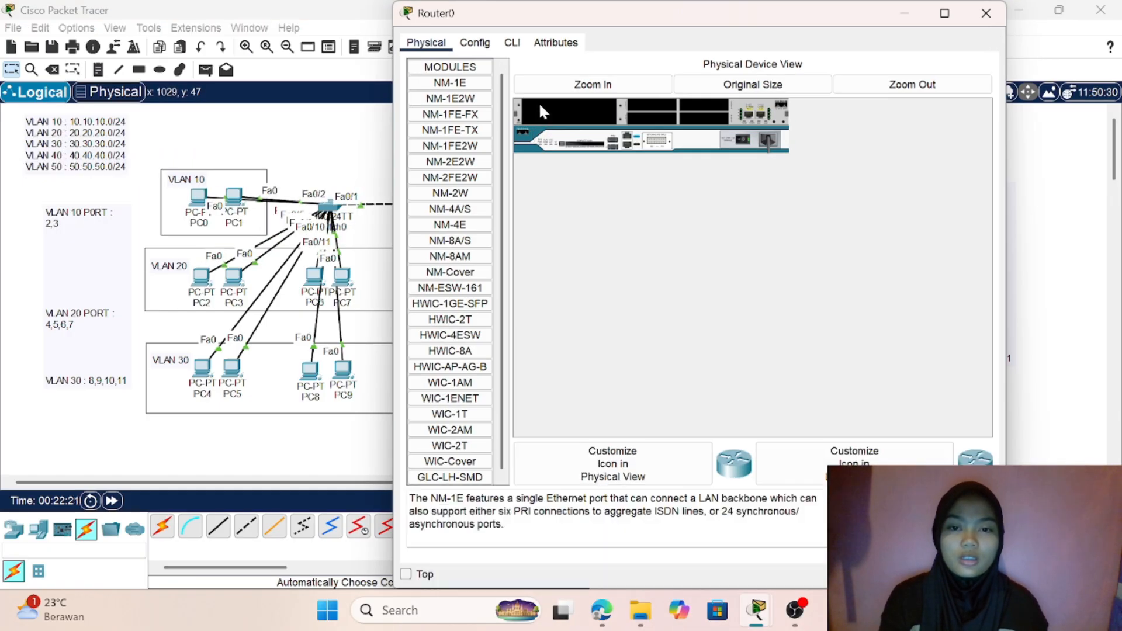
{"action": "left_click", "coordinate": [511, 43]}
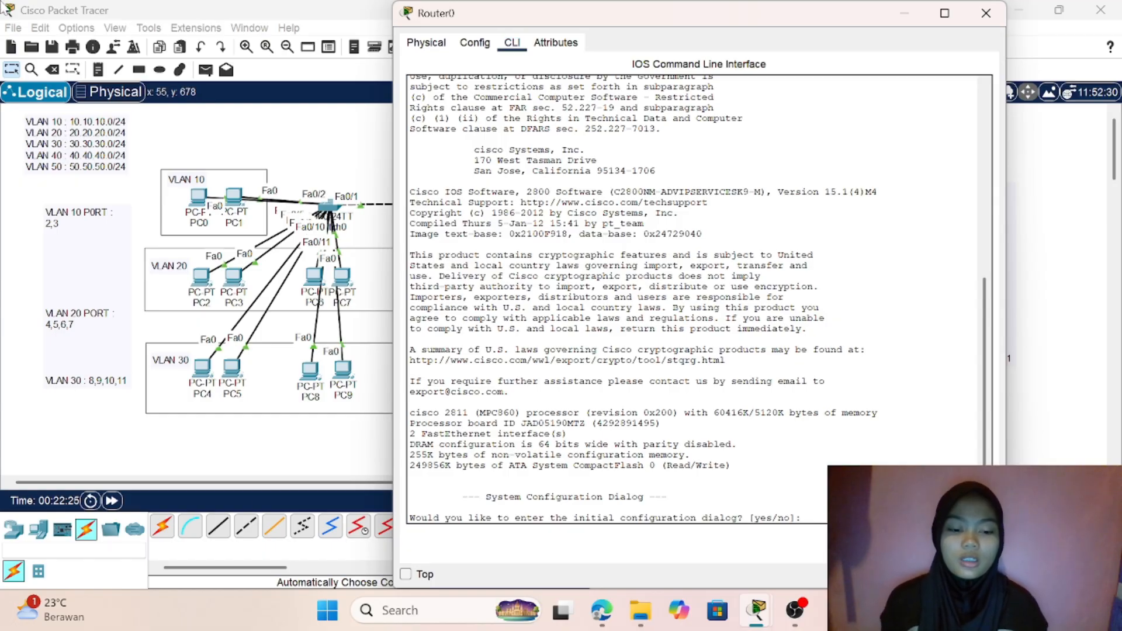
{"action": "type", "text": "NO"}
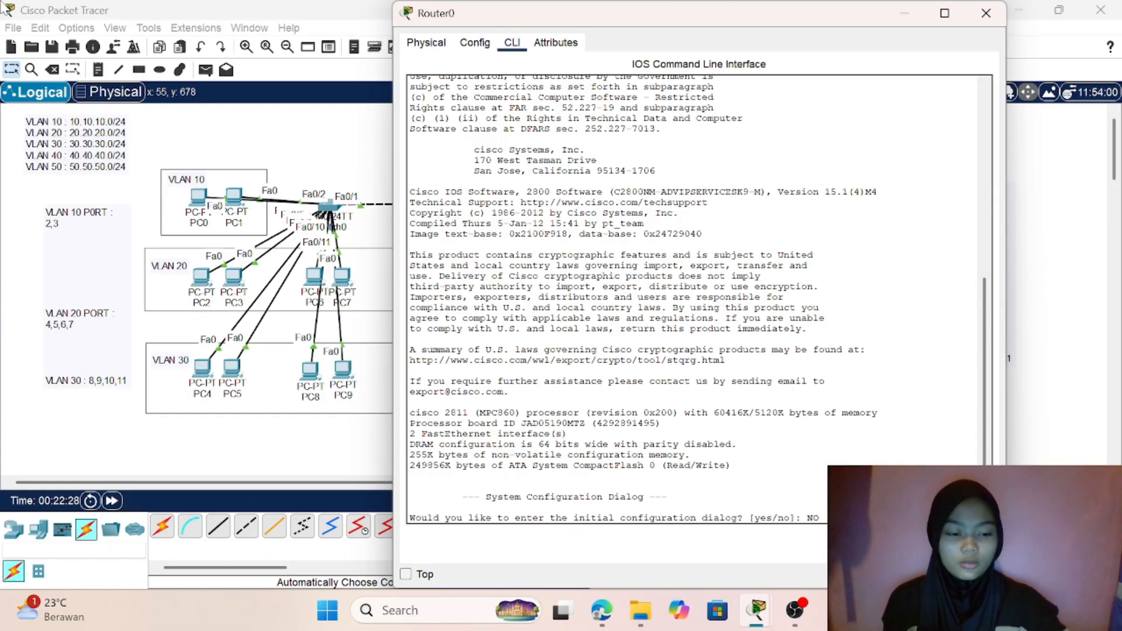
{"action": "key", "text": "Return"}
{"action": "key", "text": "Return"}
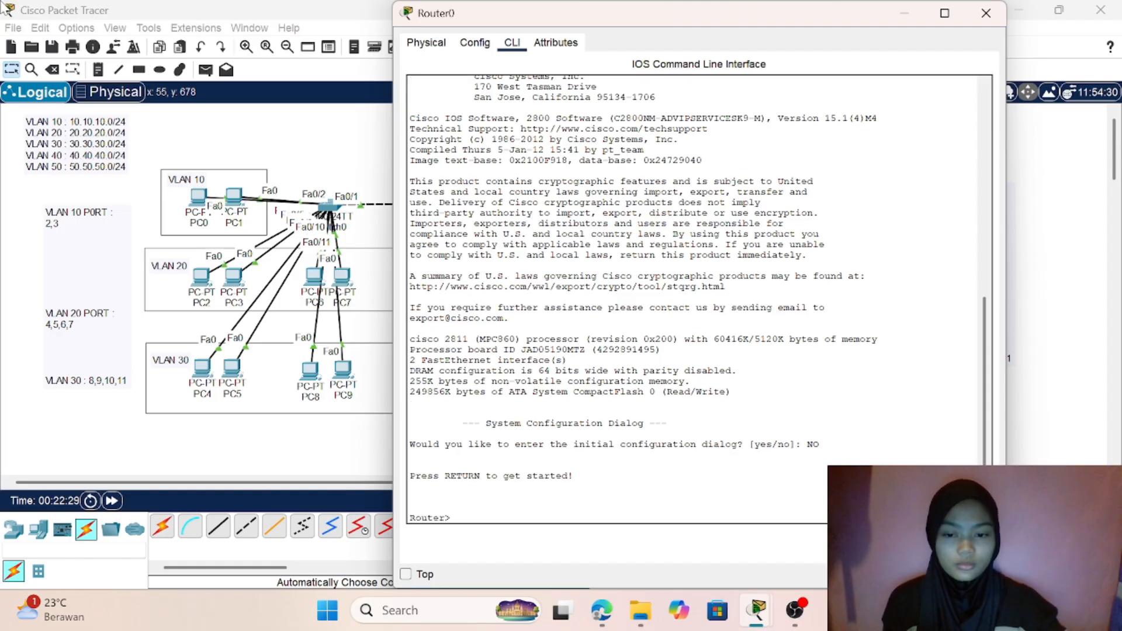
- Enter privileged mode with EN and global configuration mode with CONF T on Router0
{"action": "type", "text": "EN"}
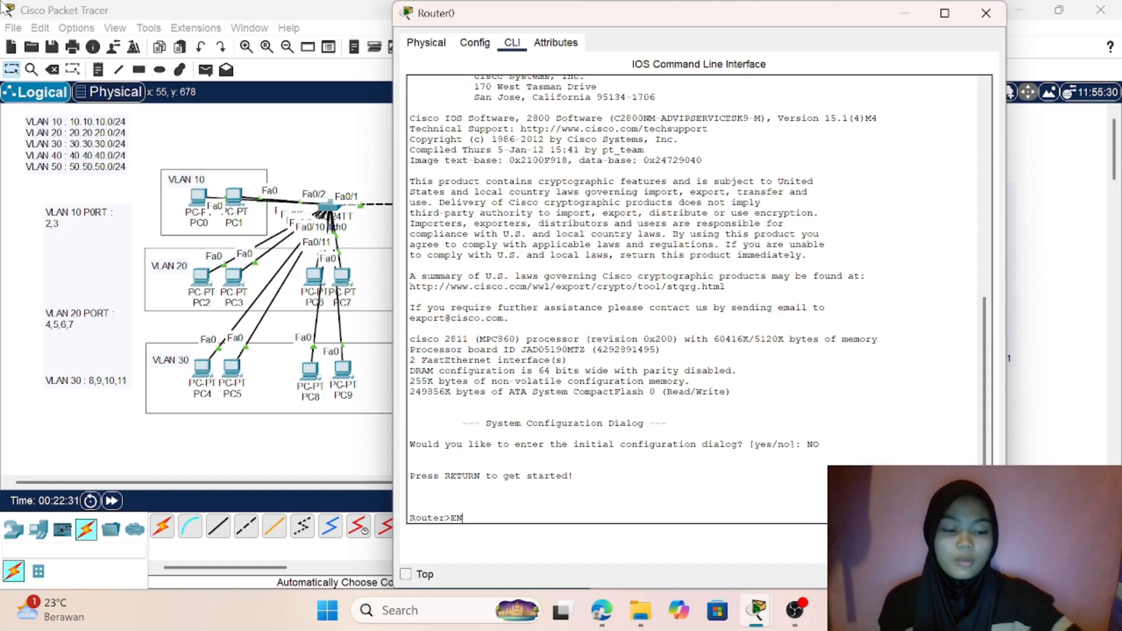
{"action": "key", "text": "Return"}
{"action": "type", "text": "CONF T"}
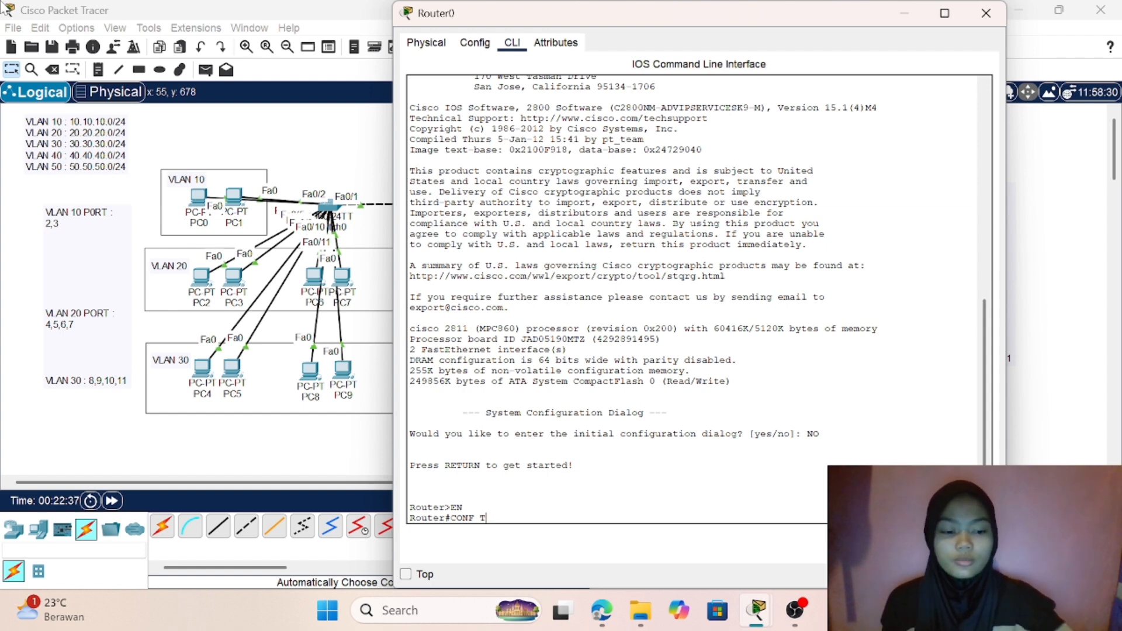
{"action": "key", "text": "Return"}
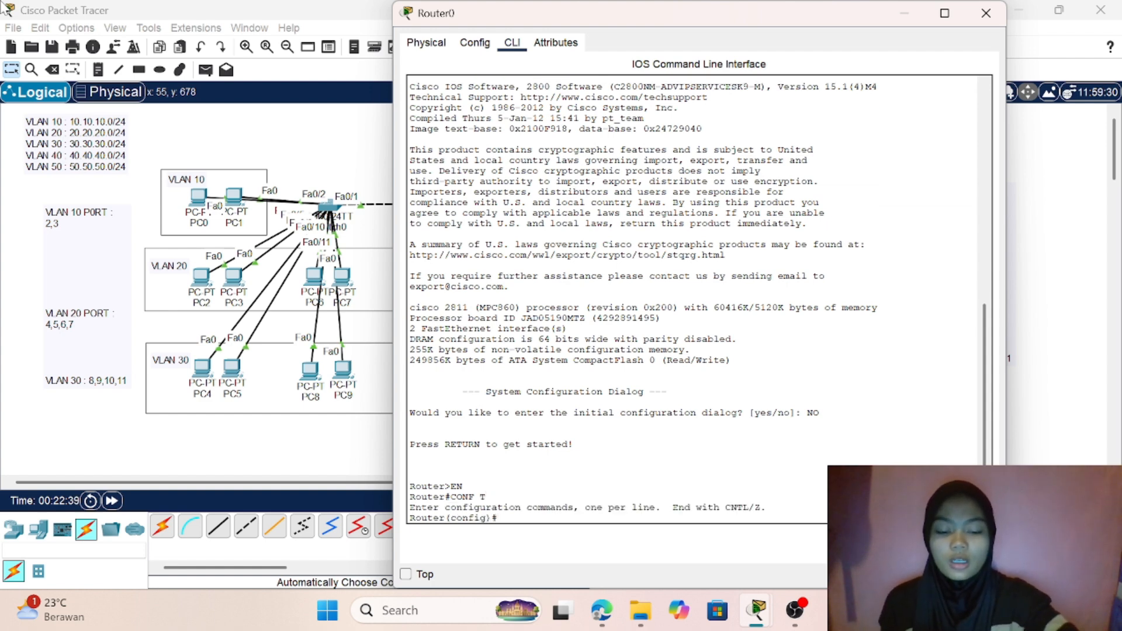
- Enable Router0's interface fa0/0 with the no shu command
{"action": "type", "text": "i"}
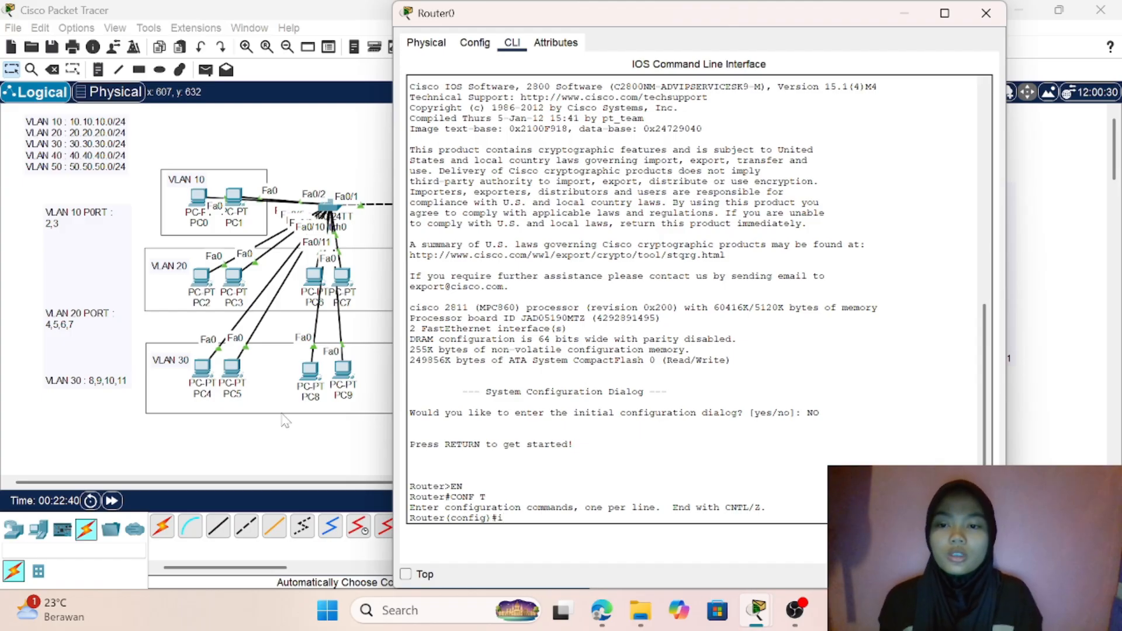
{"action": "left_click", "coordinate": [295, 162]}
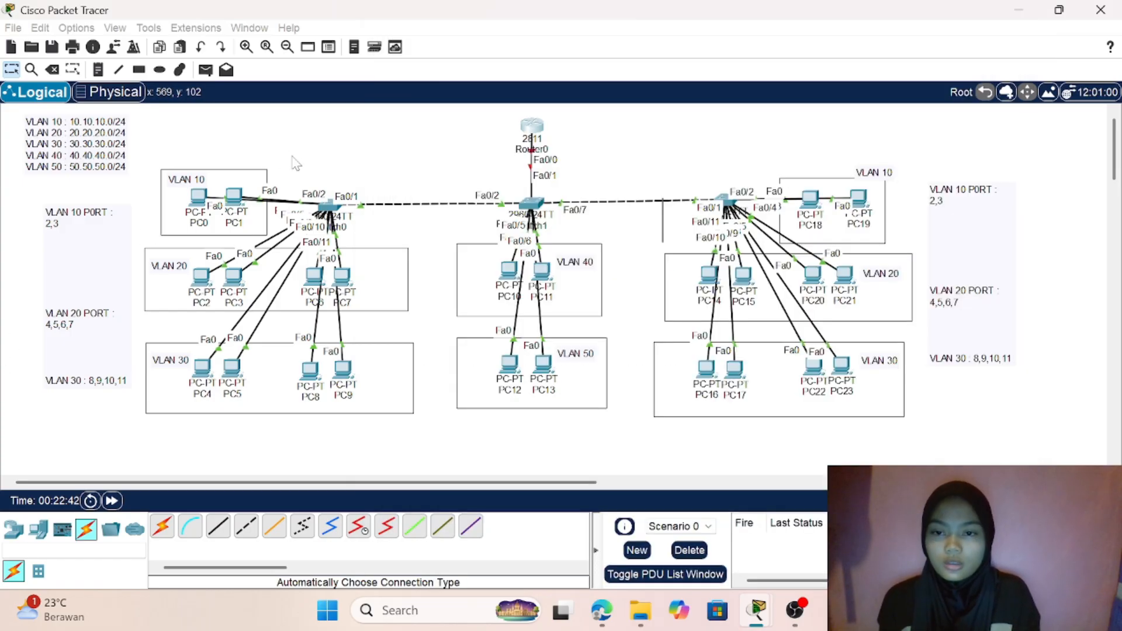
{"action": "left_click", "coordinate": [537, 145]}
{"action": "type", "text": "ig)#i"}
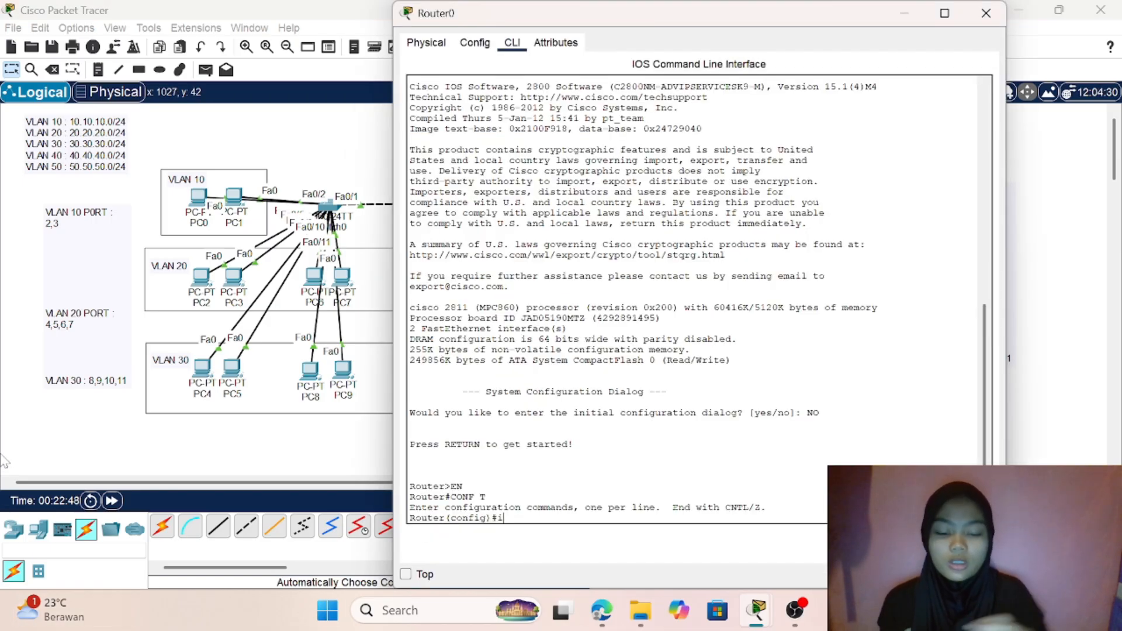
{"action": "type", "text": "nt f"}
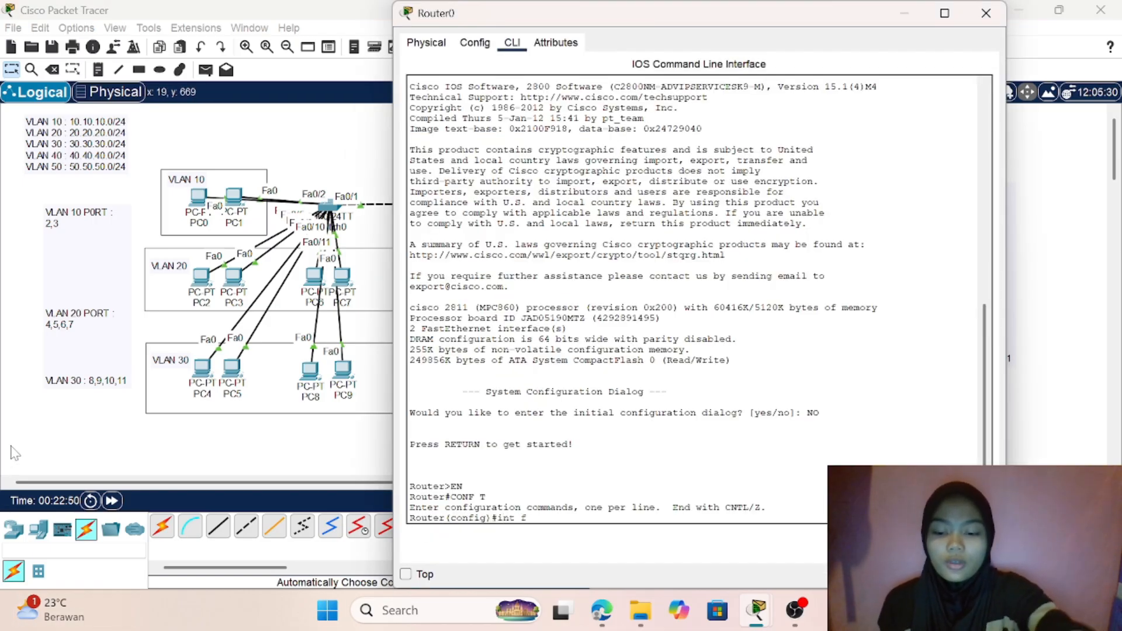
{"action": "type", "text": "a0/0"}
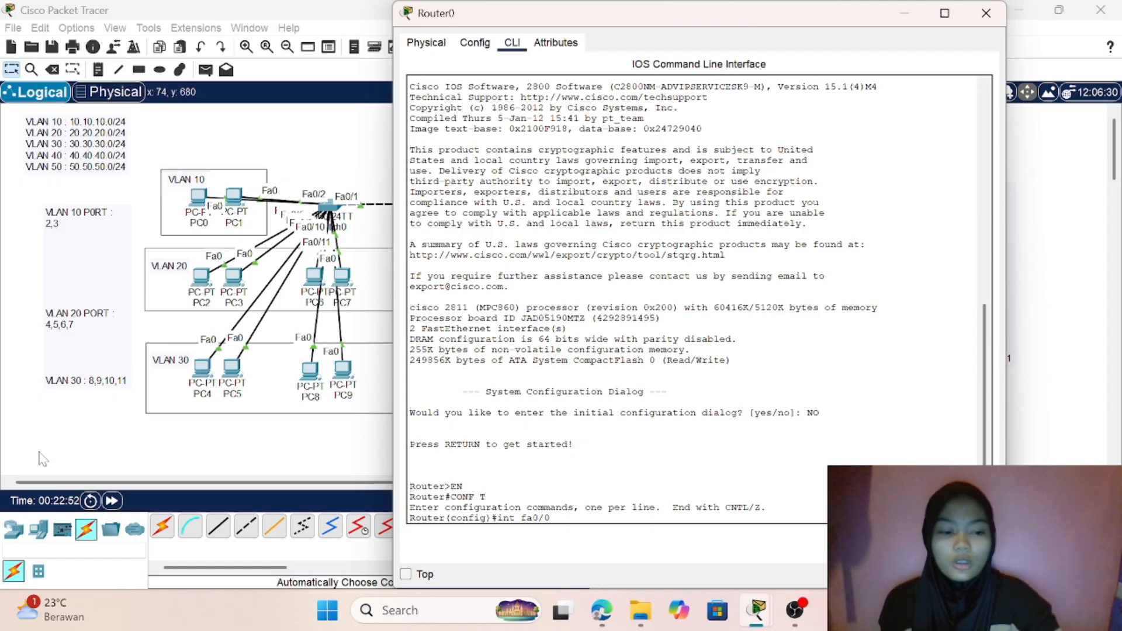
{"action": "key", "text": "Return"}
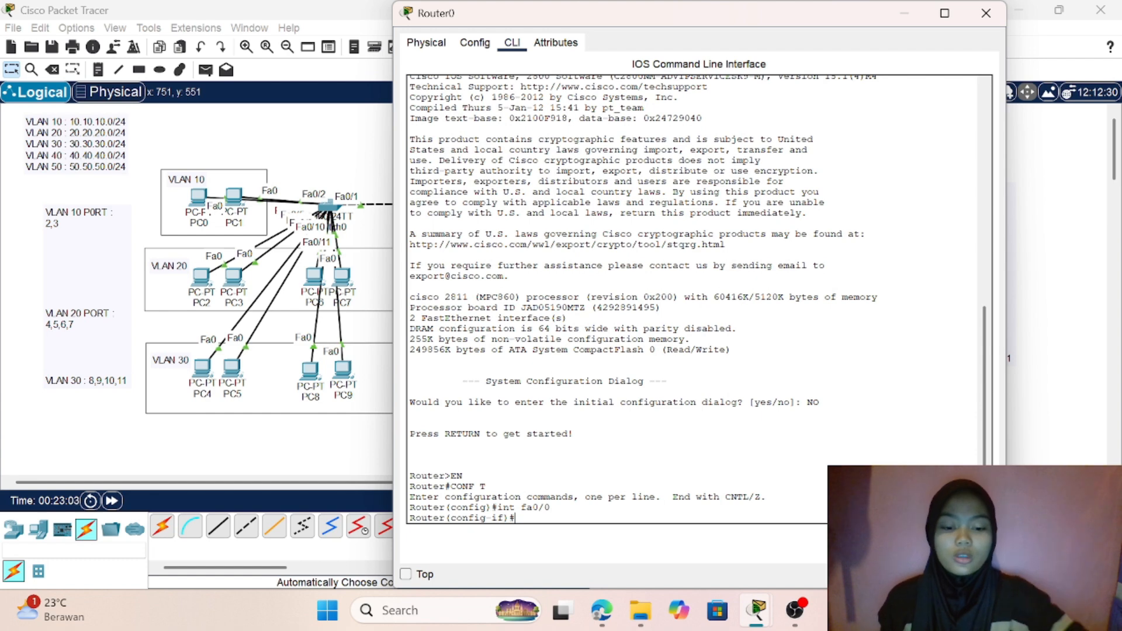
{"action": "type", "text": "no"}
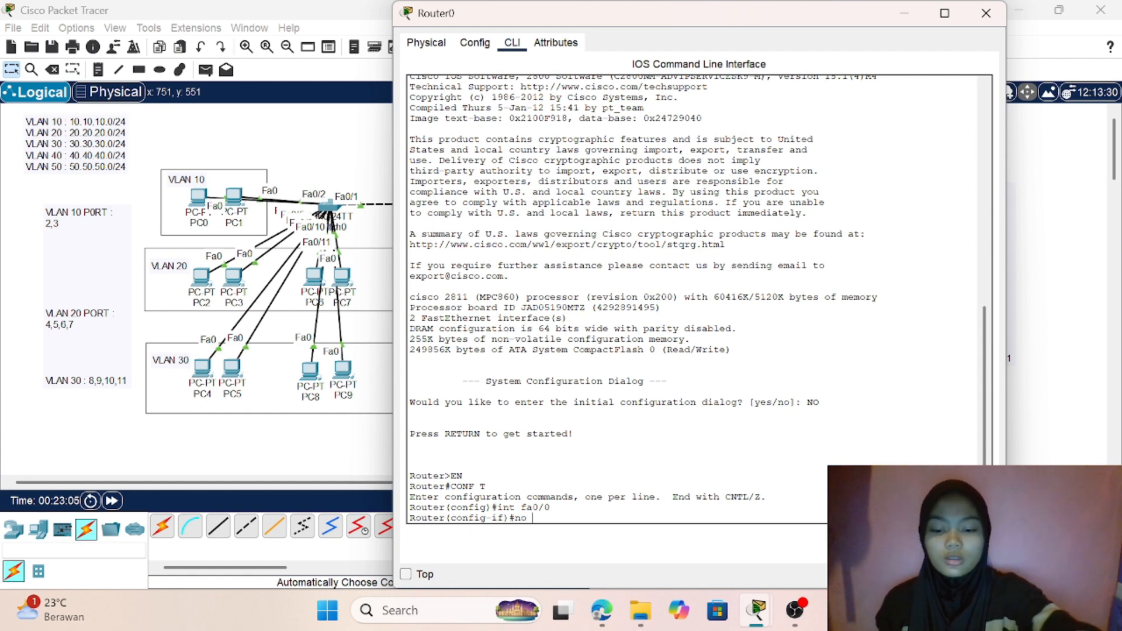
{"action": "type", "text": " shu"}
{"action": "key", "text": "Return"}
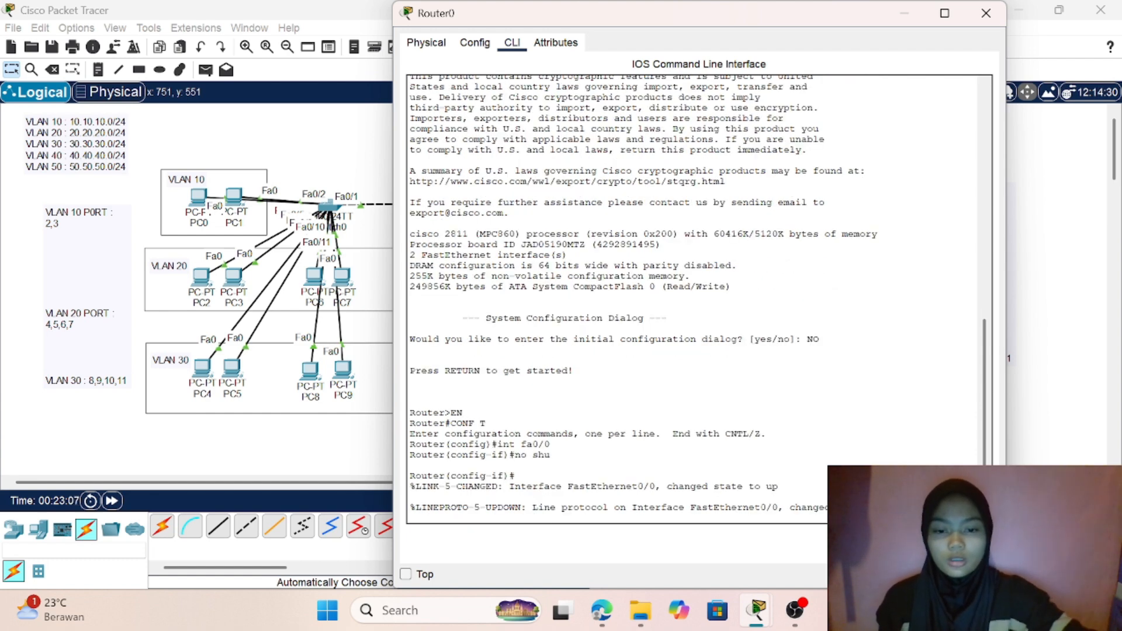
{"action": "key", "text": "Return"}
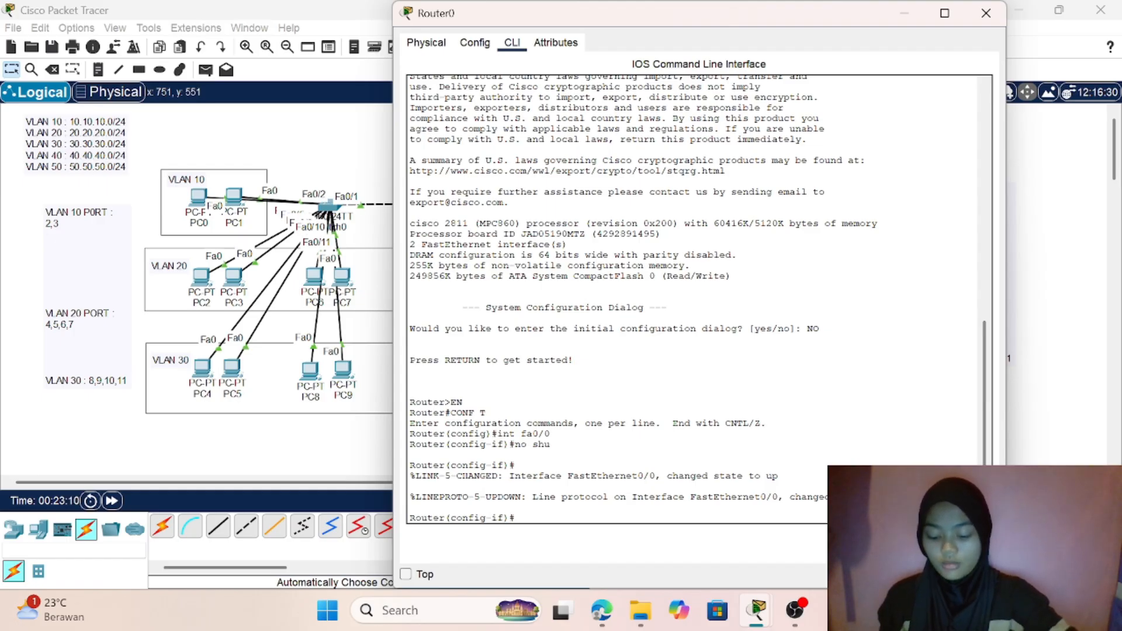
- Create subinterface fa0/0.10 on Router0 for VLAN 10
{"action": "type", "text": "int"}
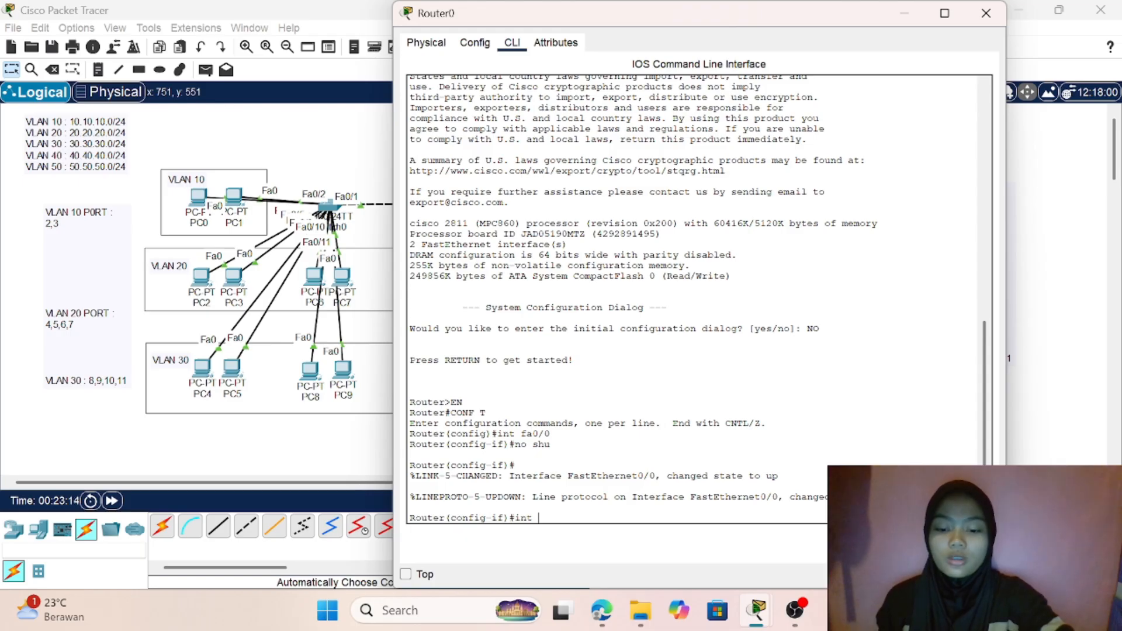
{"action": "type", "text": " fa"}
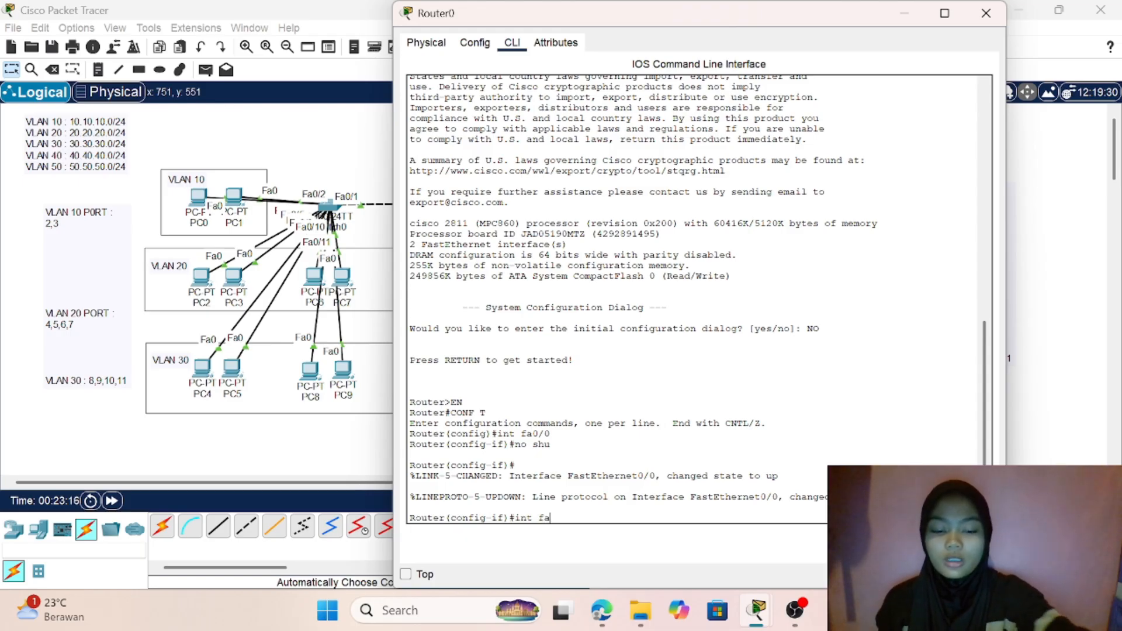
{"action": "type", "text": "0"}
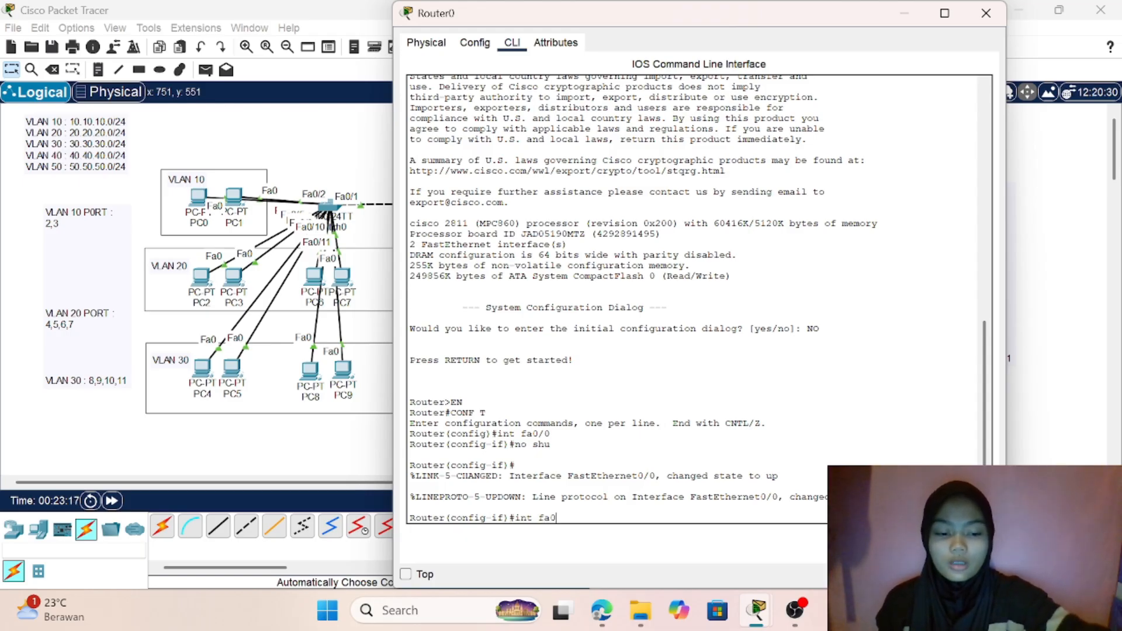
{"action": "type", "text": "/0.10"}
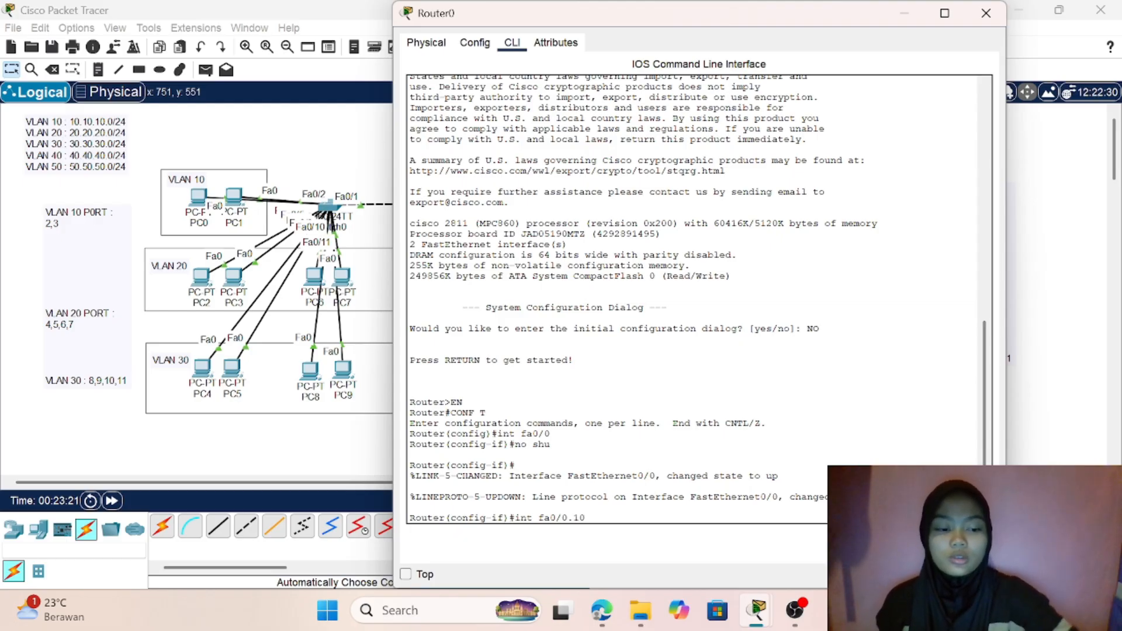
{"action": "key", "text": "Return"}
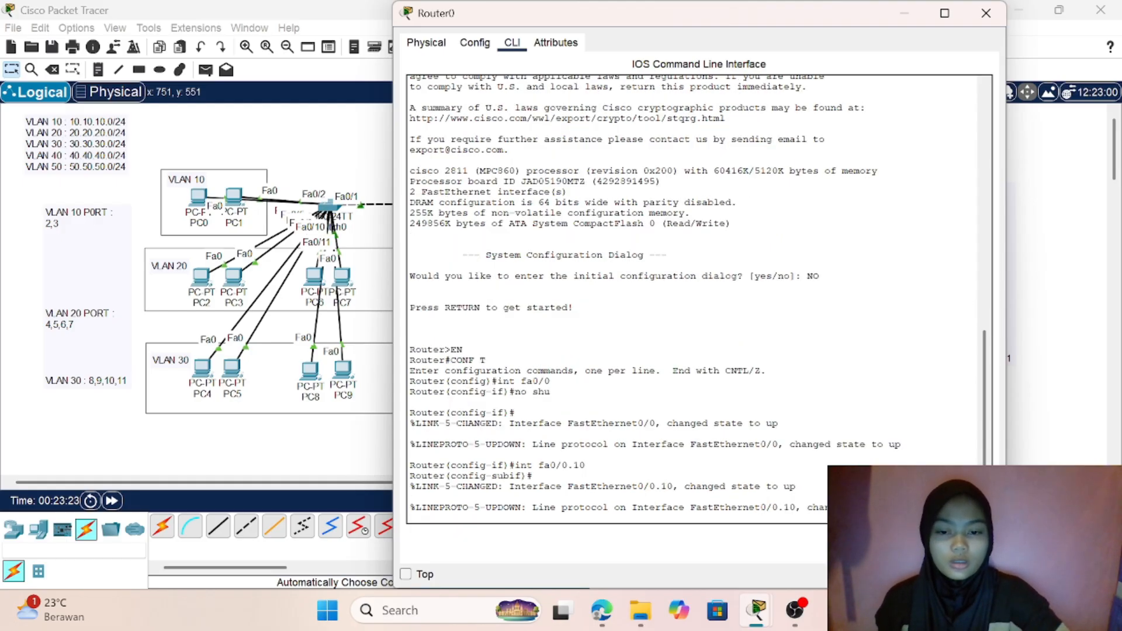
- Try to set dot1Q encapsulation on subinterface fa0/0.10 with vlan10 as its VLAN identifier
{"action": "type", "text": "er(config-subif)#e"}
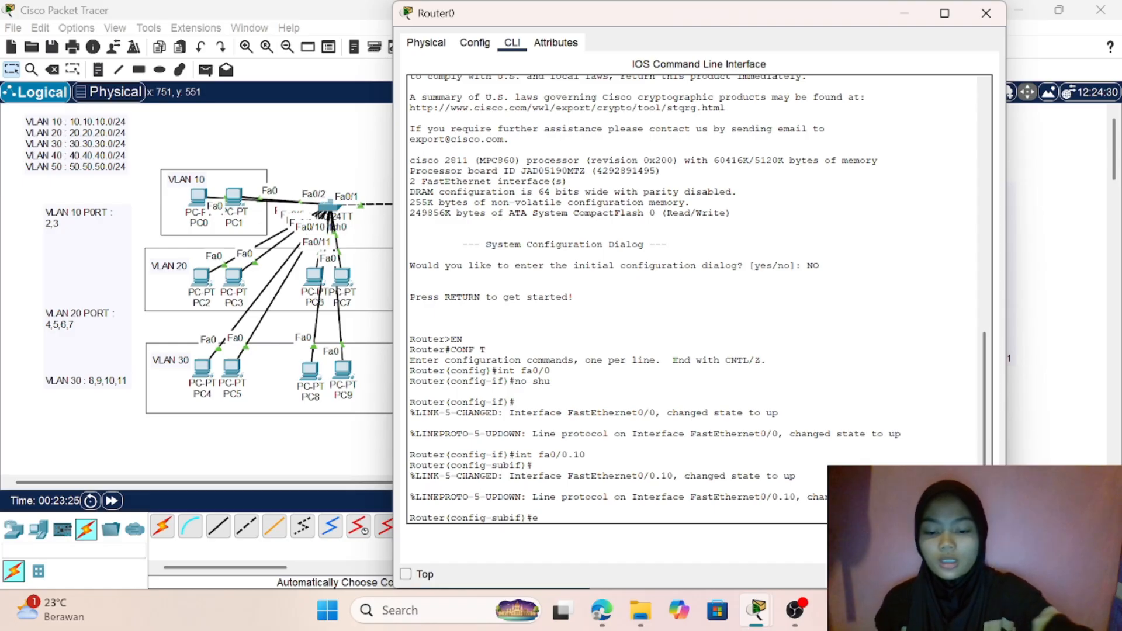
{"action": "type", "text": "n"}
{"action": "key", "text": "Tab"}
{"action": "type", "text": "d"}
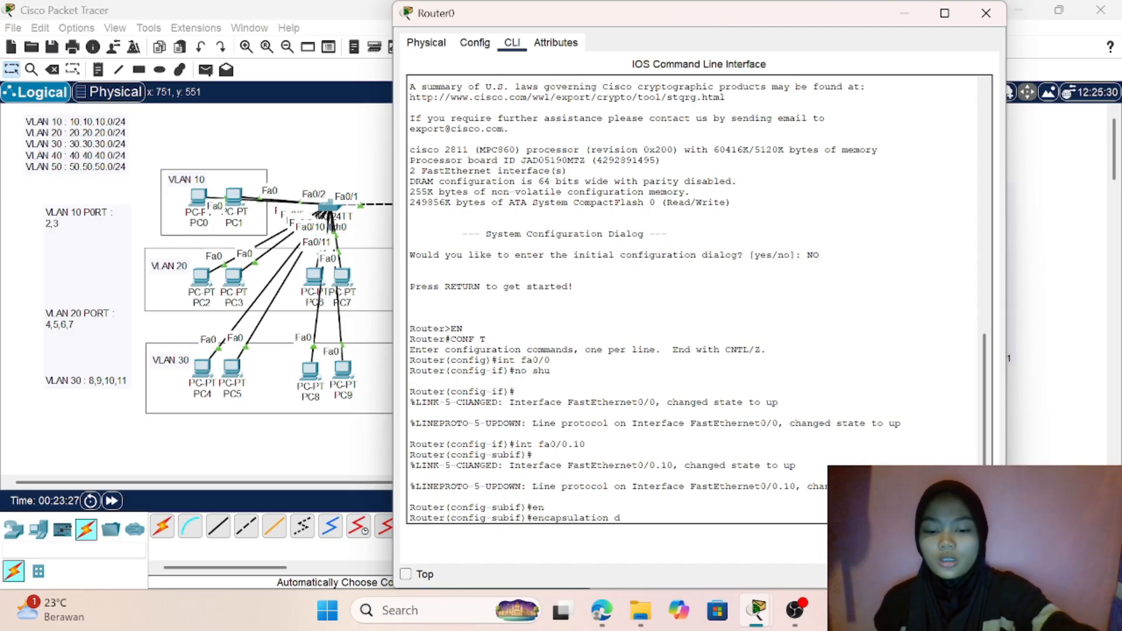
{"action": "key", "text": "Tab"}
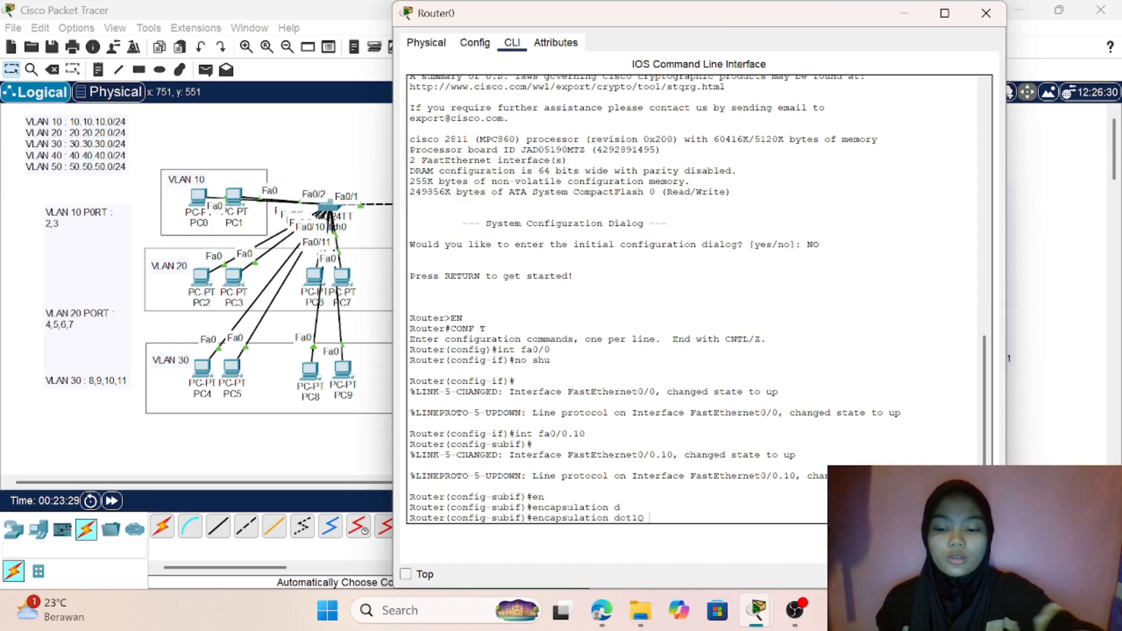
{"action": "type", "text": "1"}
{"action": "key", "text": "BackSpace"}
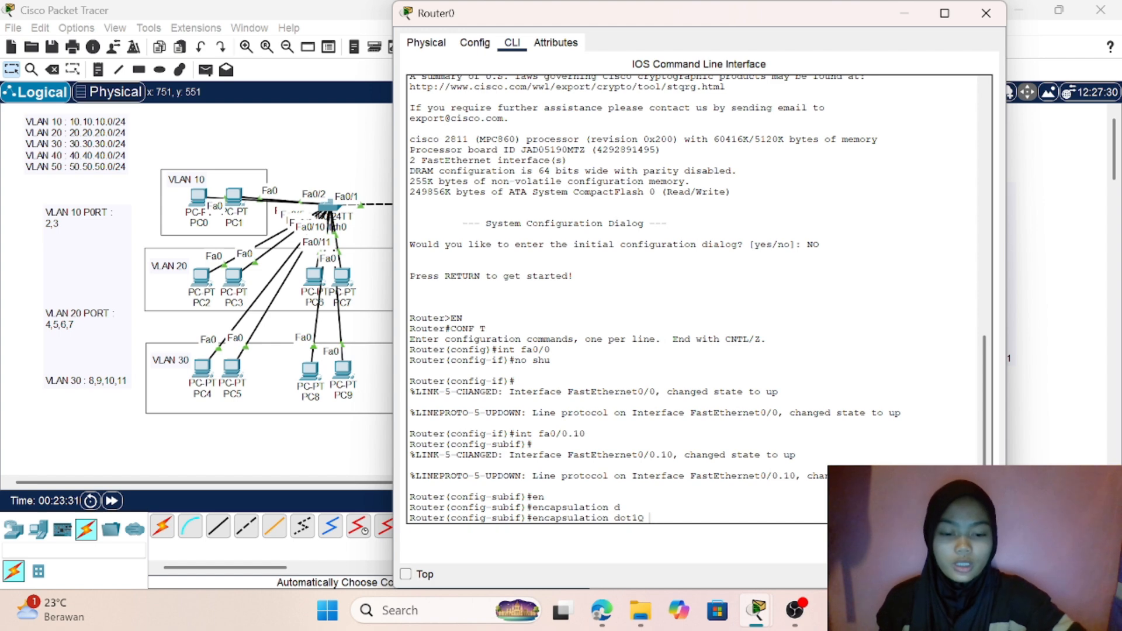
{"action": "type", "text": "vla"}
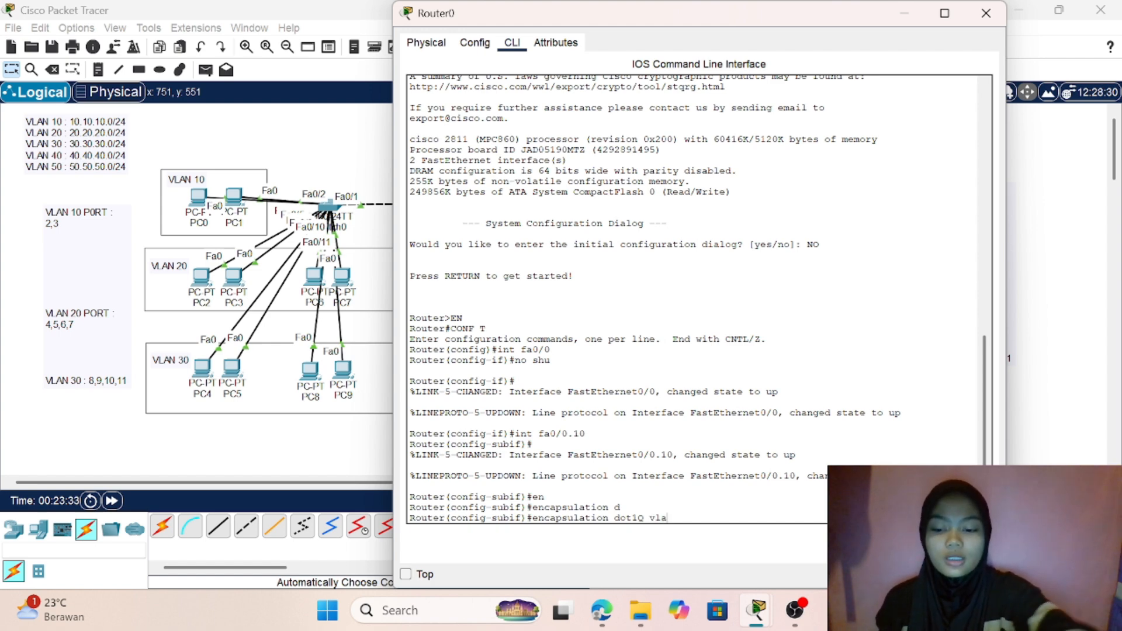
{"action": "type", "text": "n 1"}
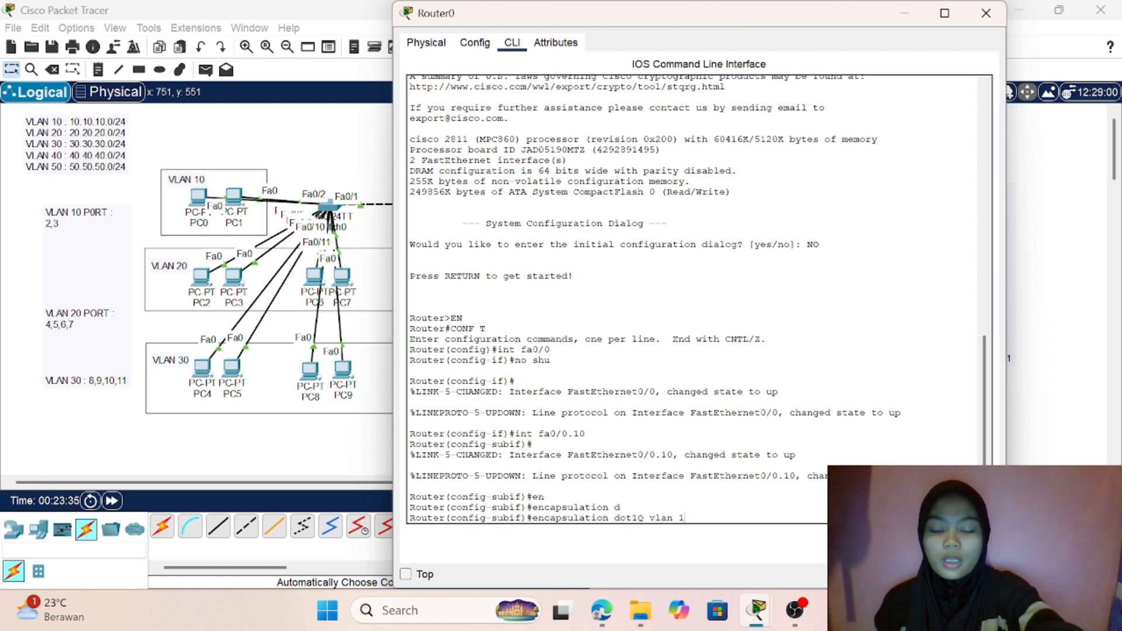
{"action": "key", "text": "BackSpace"}
{"action": "key", "text": "BackSpace"}
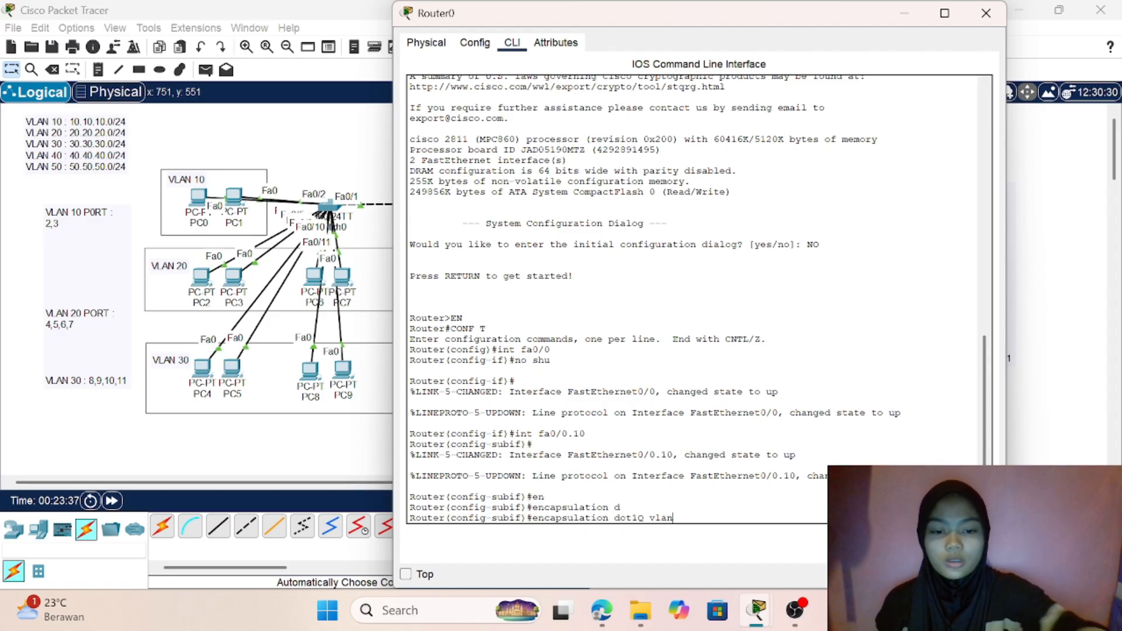
{"action": "type", "text": "10"}
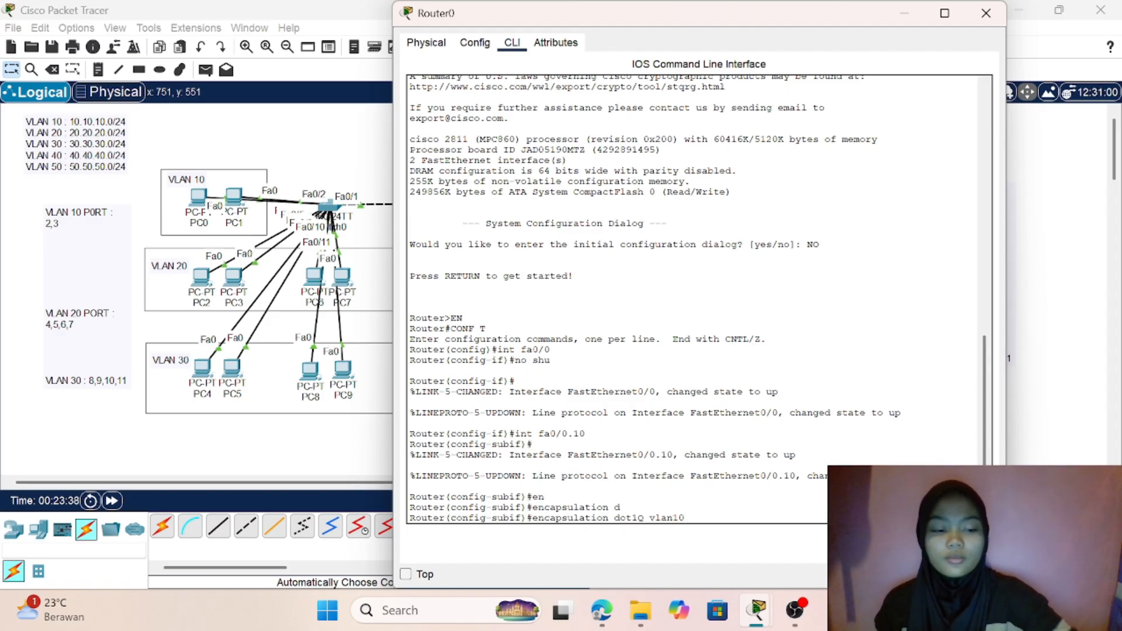
{"action": "key", "text": "Return"}
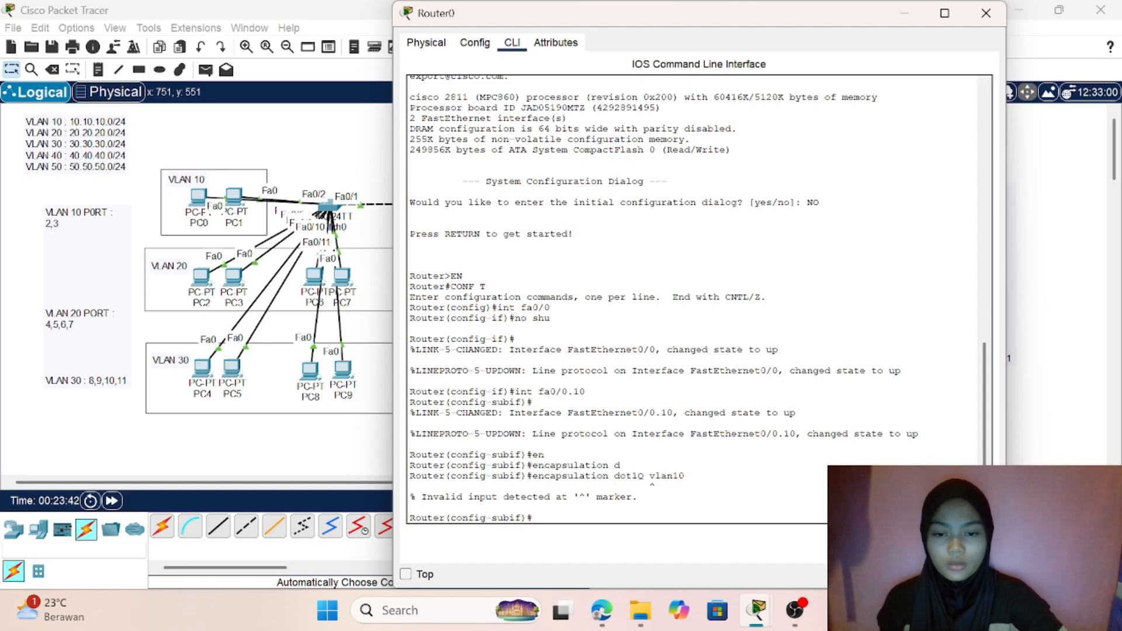
- Try to set dot1Q encapsulation on subinterface fa0/0.10 with netA as its VLAN identifier
{"action": "type", "text": "e"}
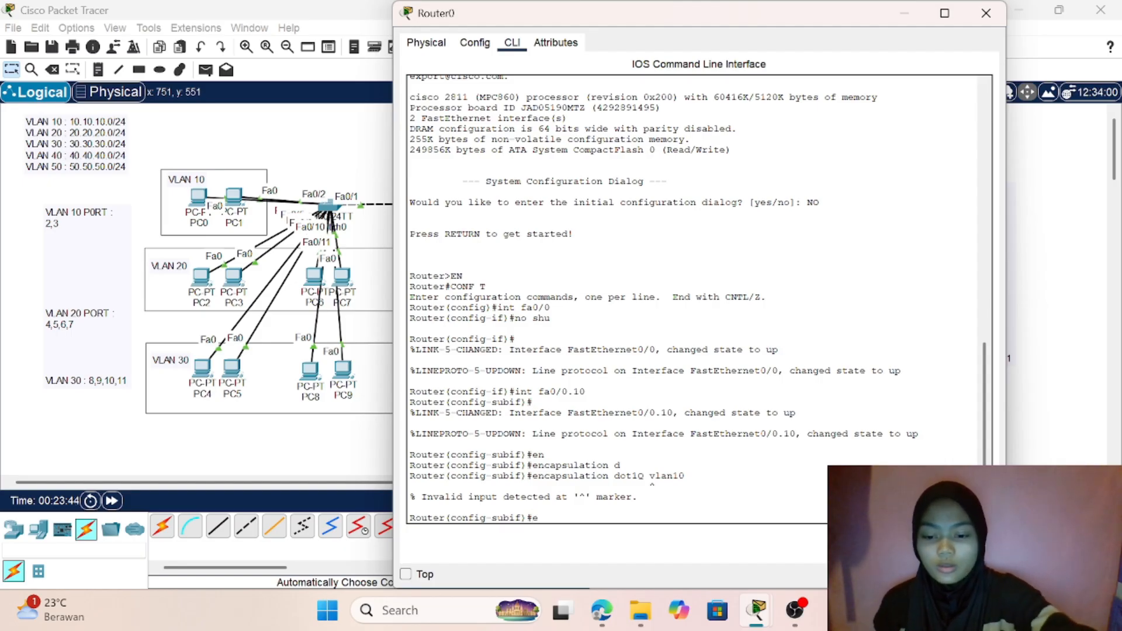
{"action": "type", "text": "n"}
{"action": "key", "text": "Tab"}
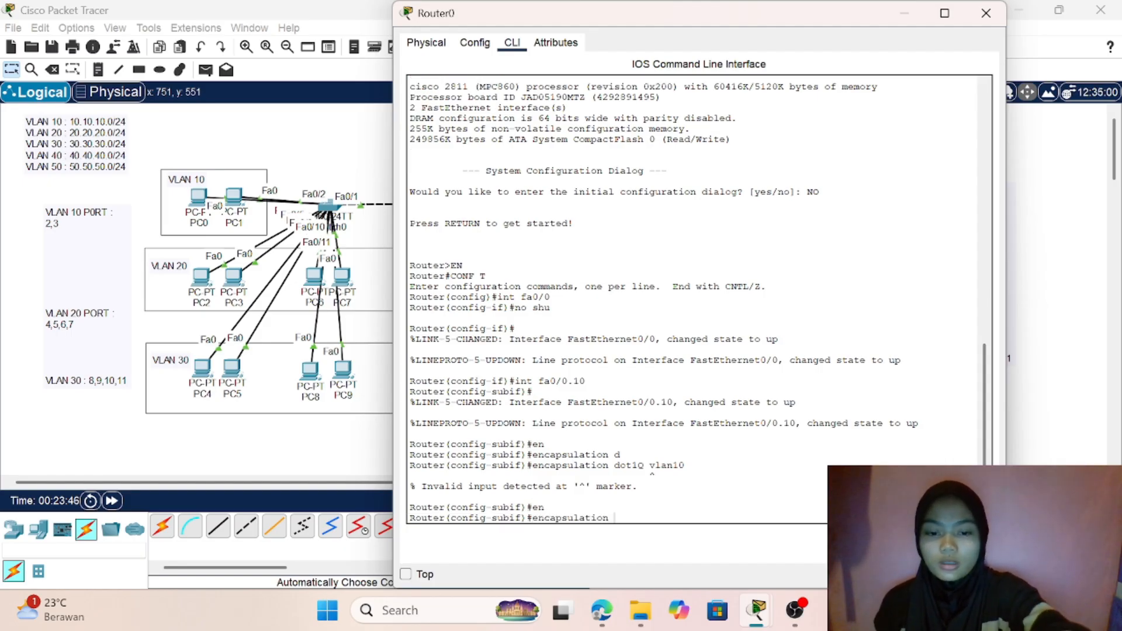
{"action": "type", "text": "d"}
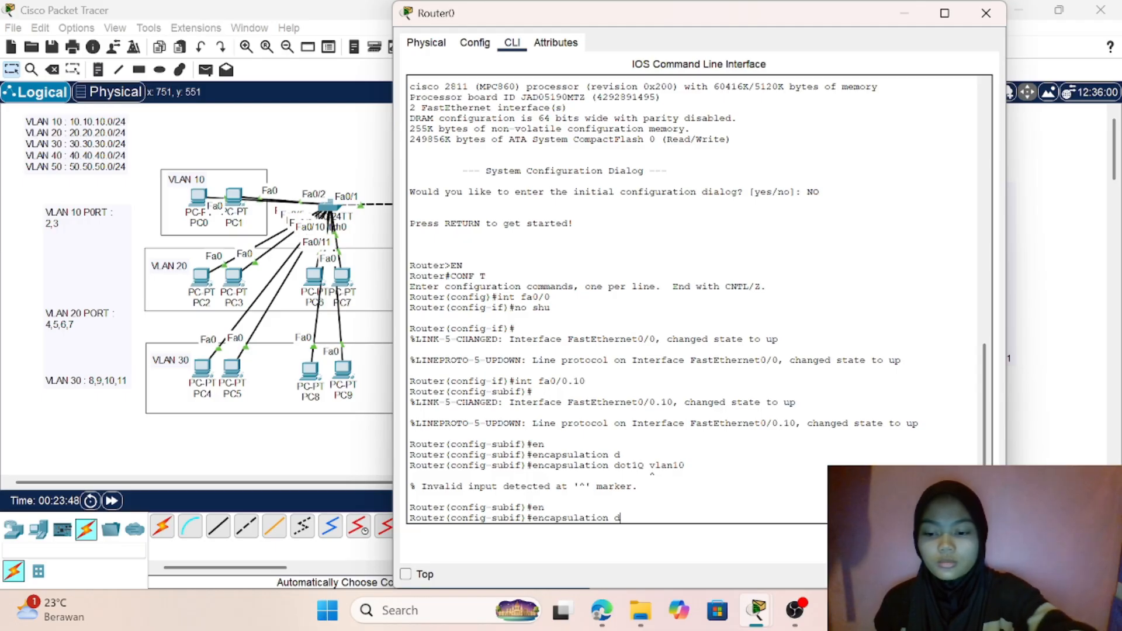
{"action": "key", "text": "Tab"}
{"action": "type", "text": "n"}
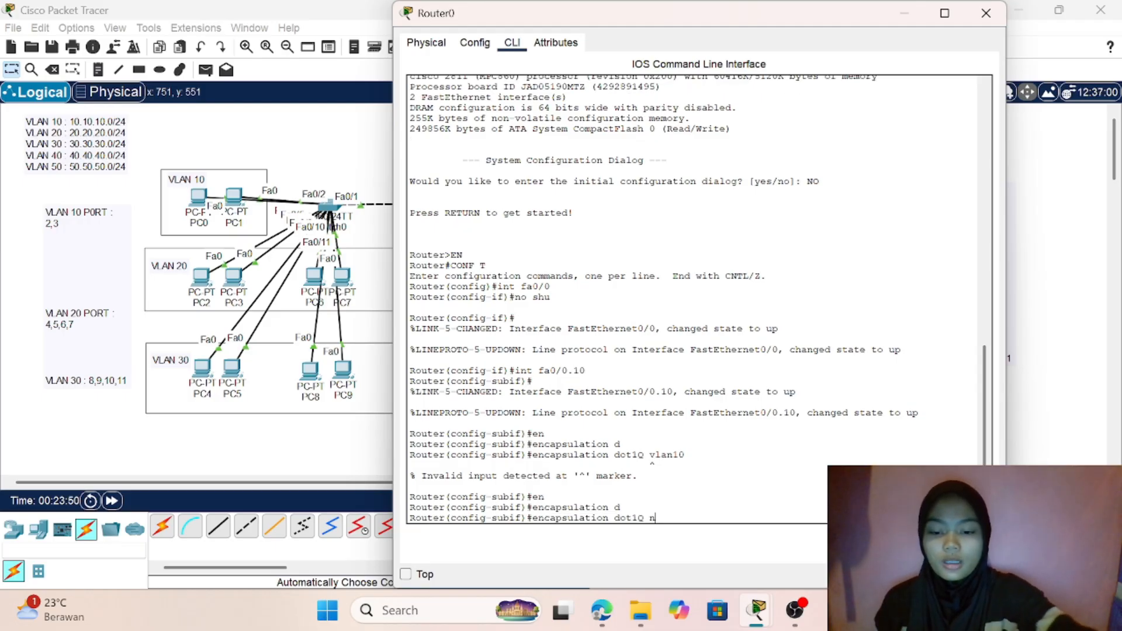
{"action": "type", "text": "etA"}
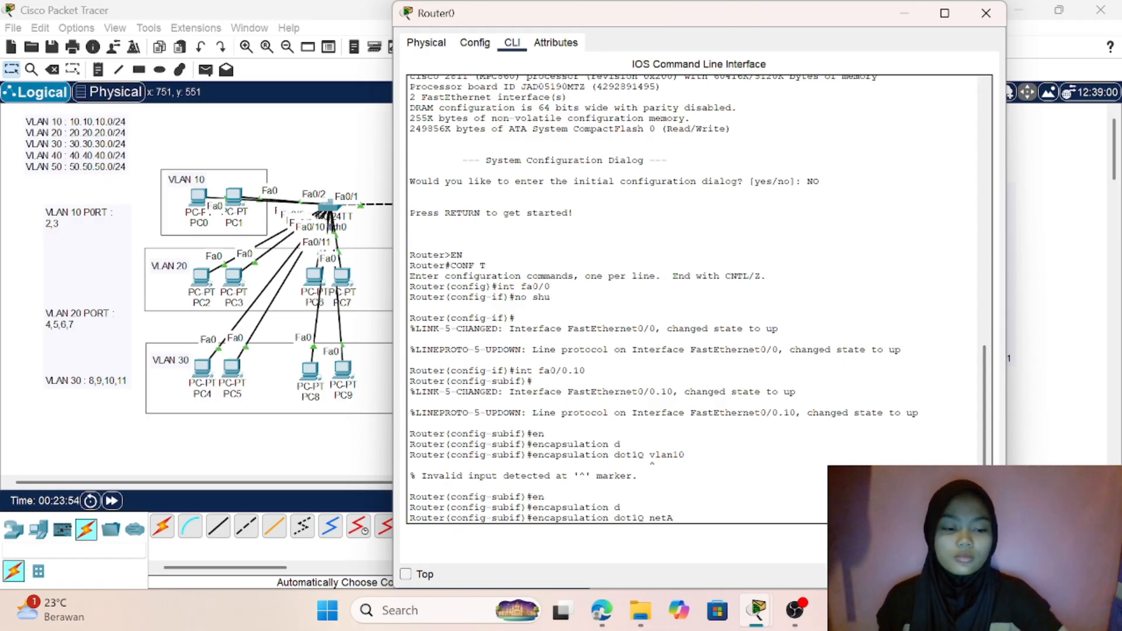
{"action": "key", "text": "Return"}
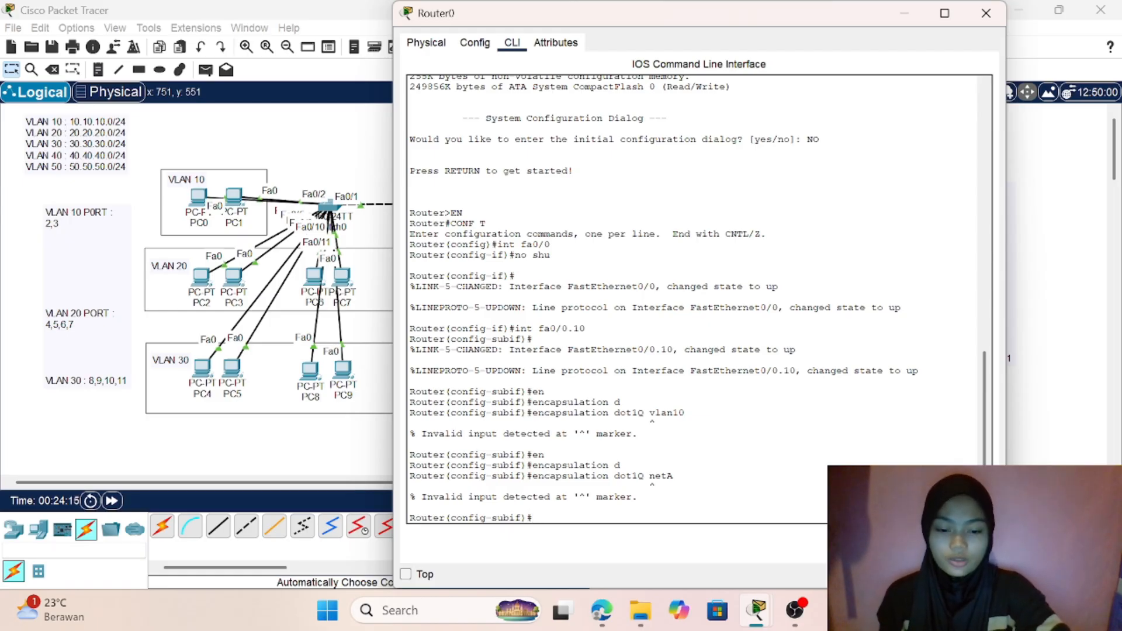
- Set dot1Q encapsulation with VLAN ID 10 on subinterface fa0/0.10
{"action": "type", "text": "en"}
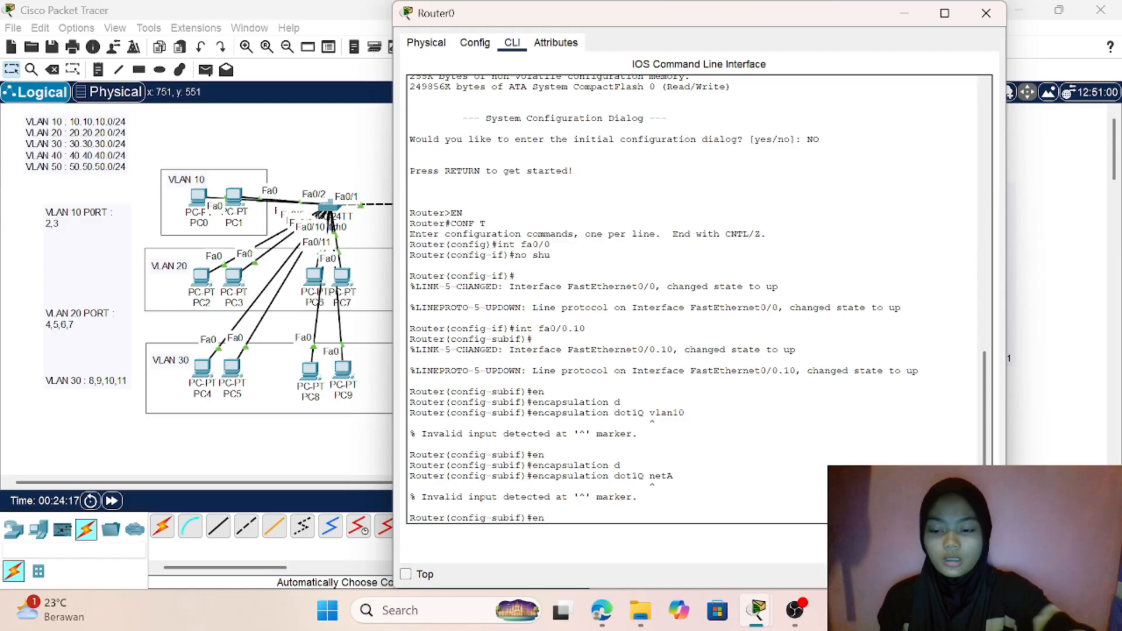
{"action": "key", "text": "Tab"}
{"action": "type", "text": "d"}
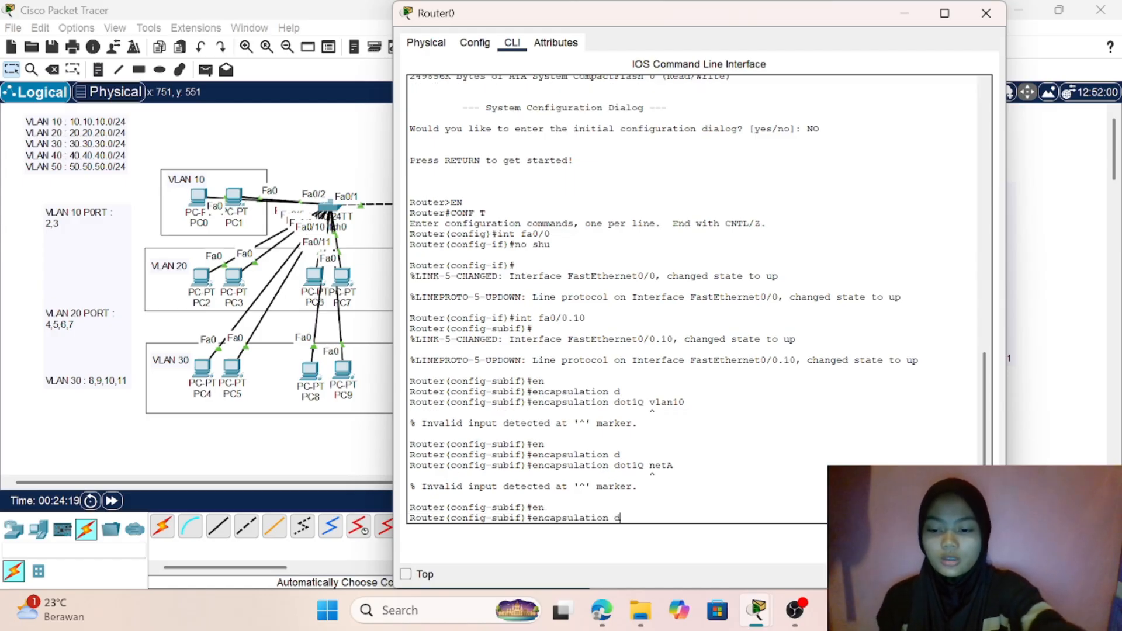
{"action": "key", "text": "Tab"}
{"action": "type", "text": "10"}
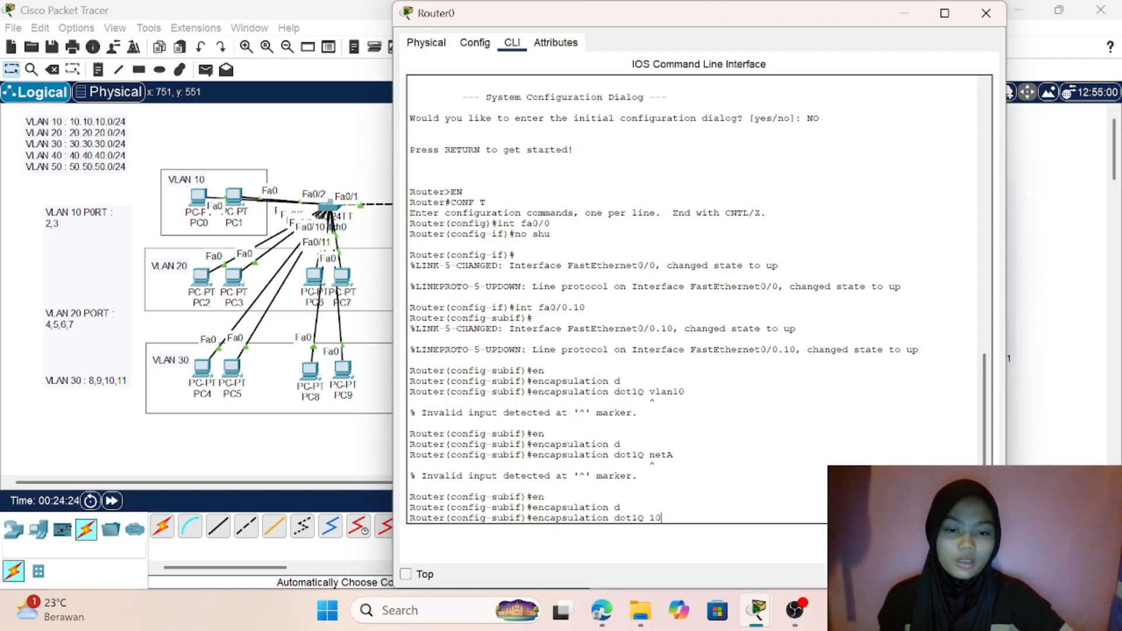
{"action": "key", "text": "Return"}
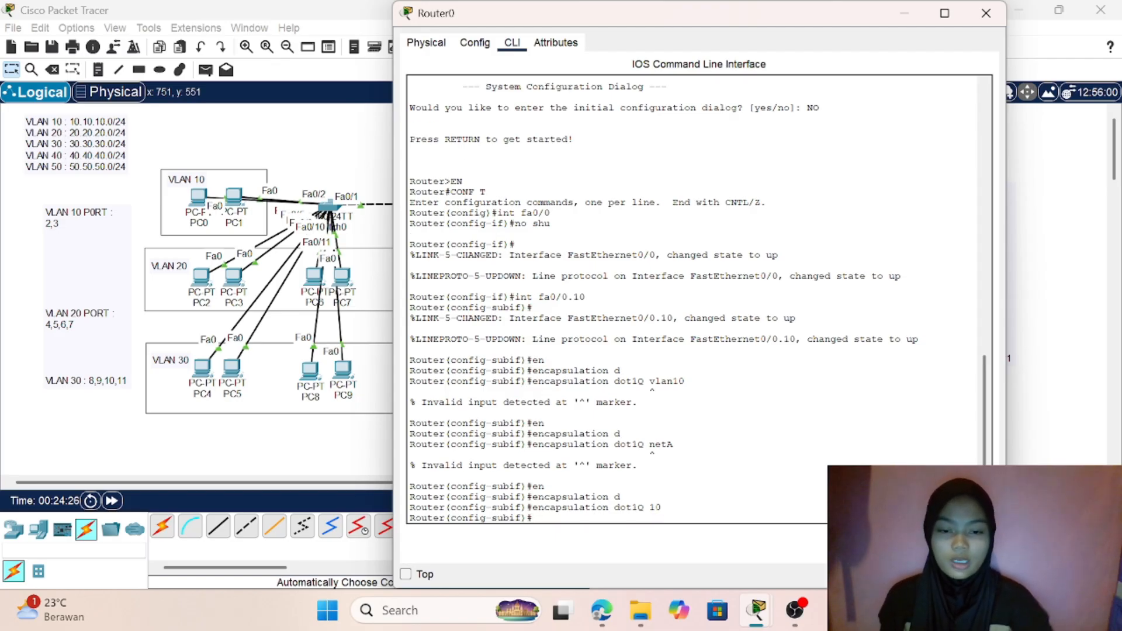
- Assign IP address 10.10.10.1 with subnet mask 255.255.255.0 to subinterface fa0/0.10
{"action": "type", "text": "ip"}
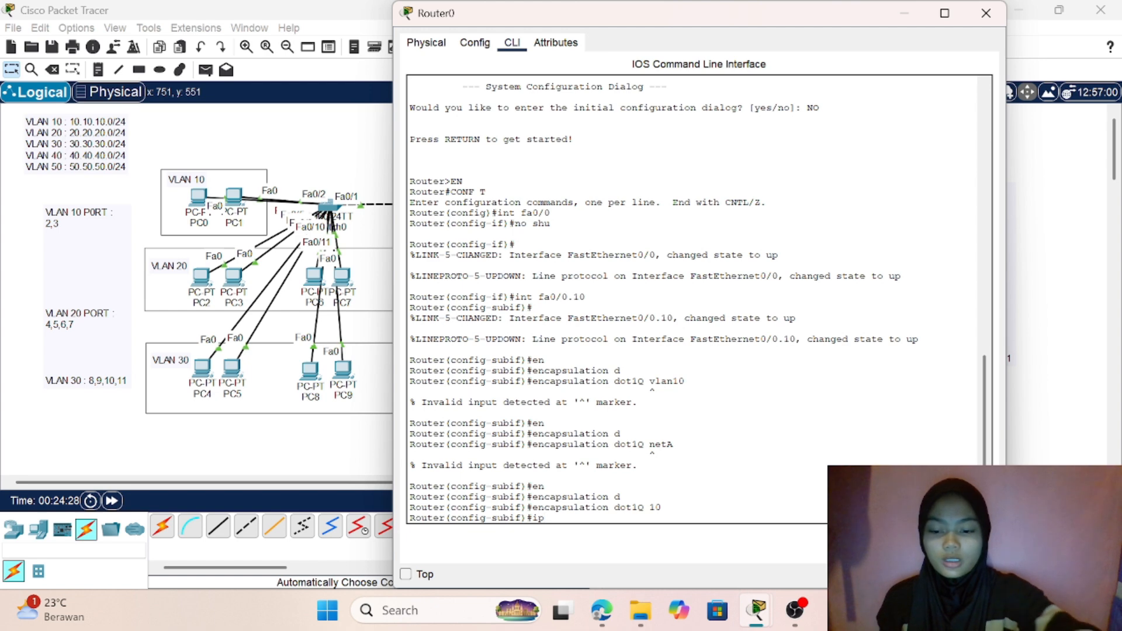
{"action": "type", "text": " add"}
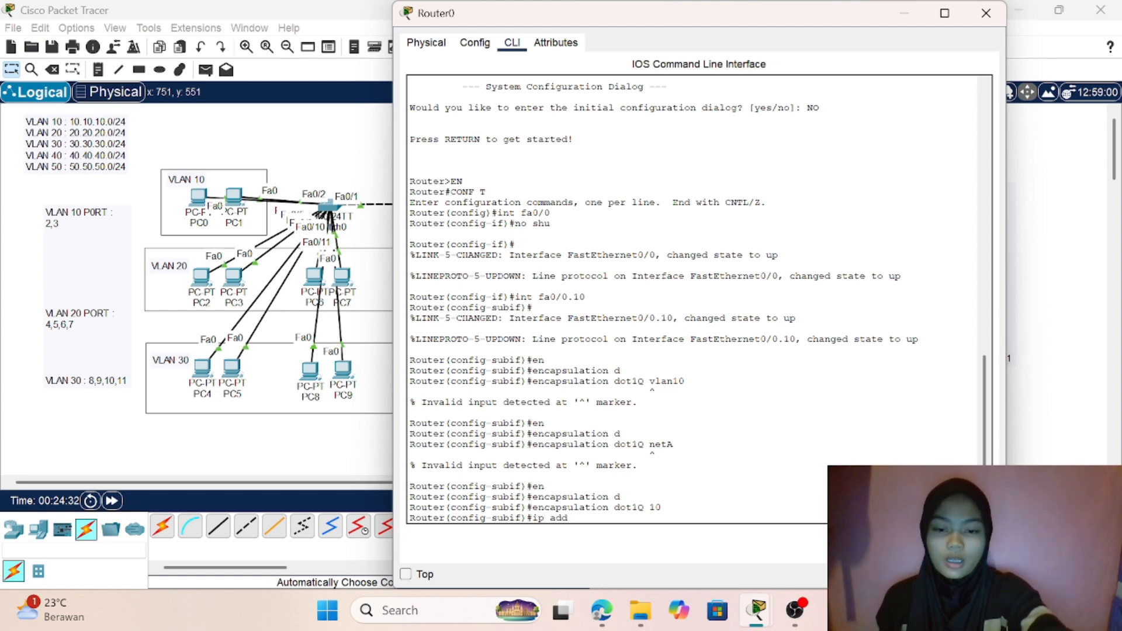
{"action": "key", "text": "Tab"}
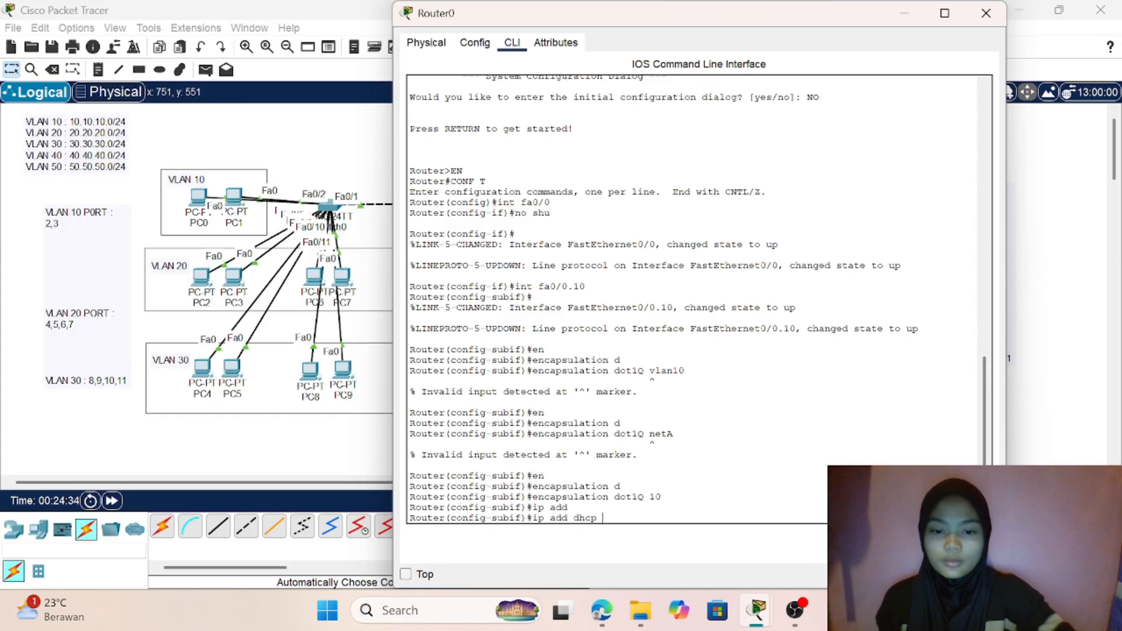
{"action": "key", "text": "BackSpace"}
{"action": "key", "text": "BackSpace"}
{"action": "key", "text": "BackSpace"}
{"action": "key", "text": "BackSpace"}
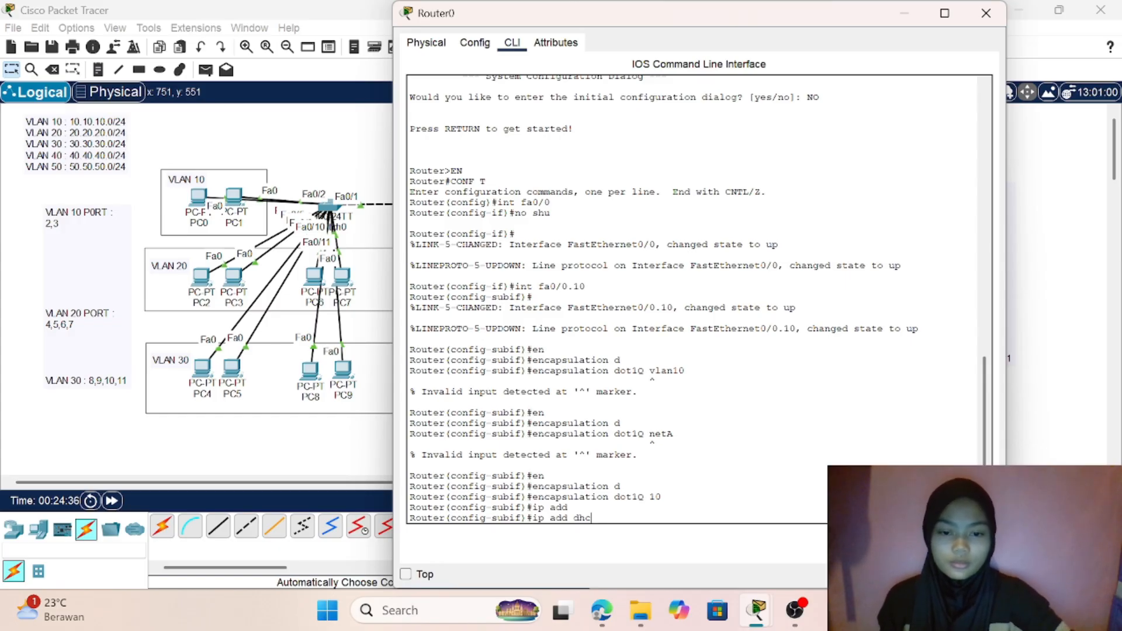
{"action": "key", "text": "BackSpace"}
{"action": "key", "text": "BackSpace"}
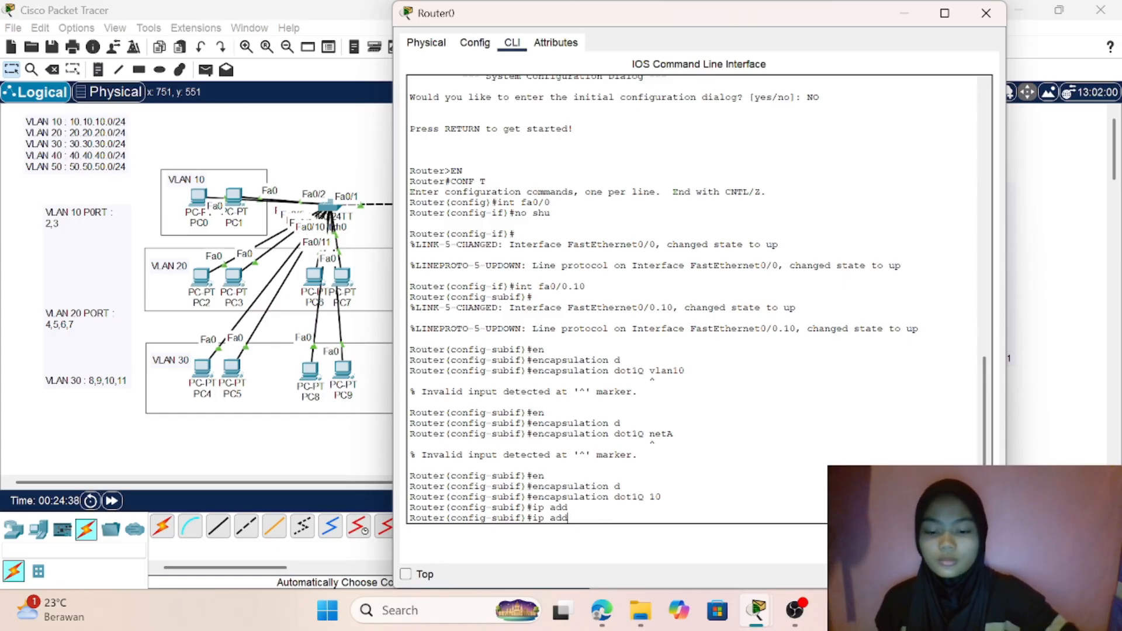
{"action": "type", "text": "10."}
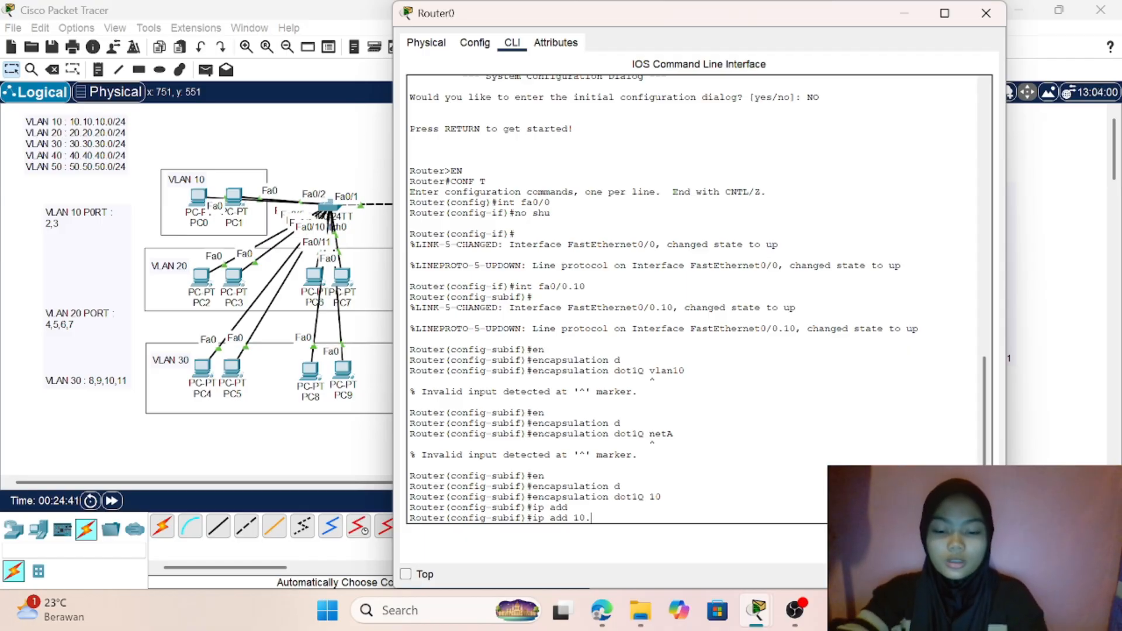
{"action": "type", "text": "10.10."}
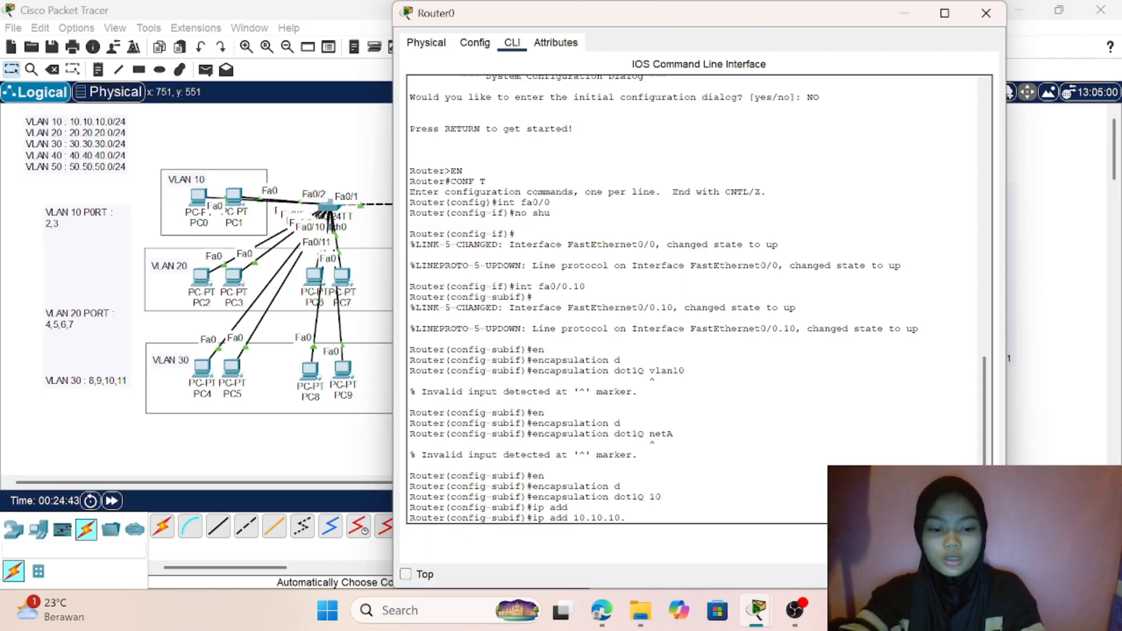
{"action": "type", "text": "1"}
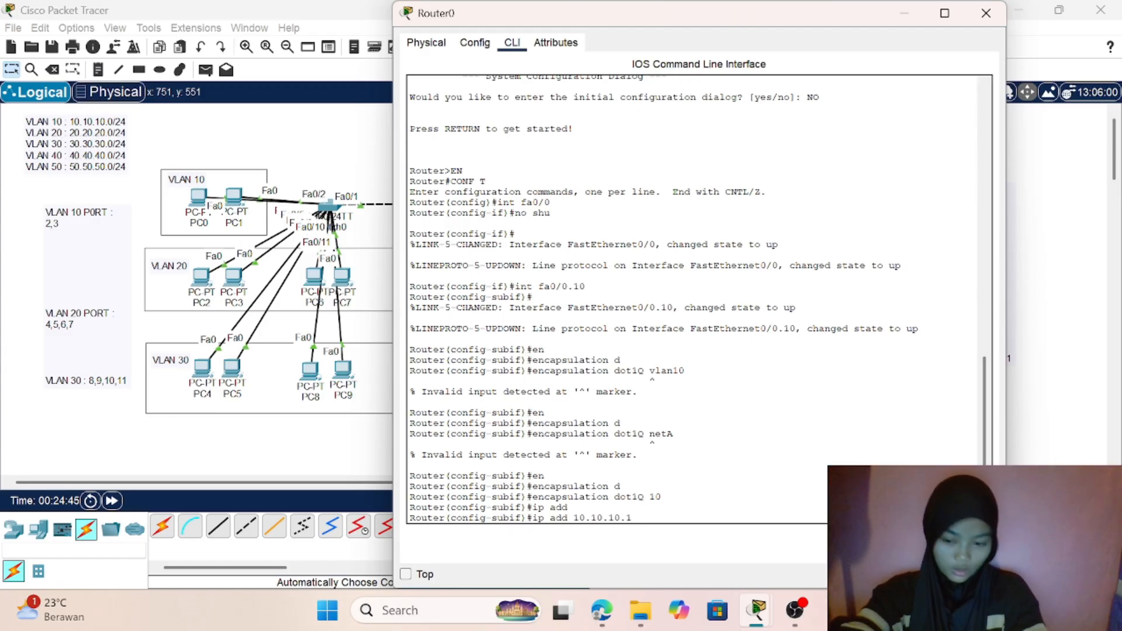
{"action": "type", "text": " 255"}
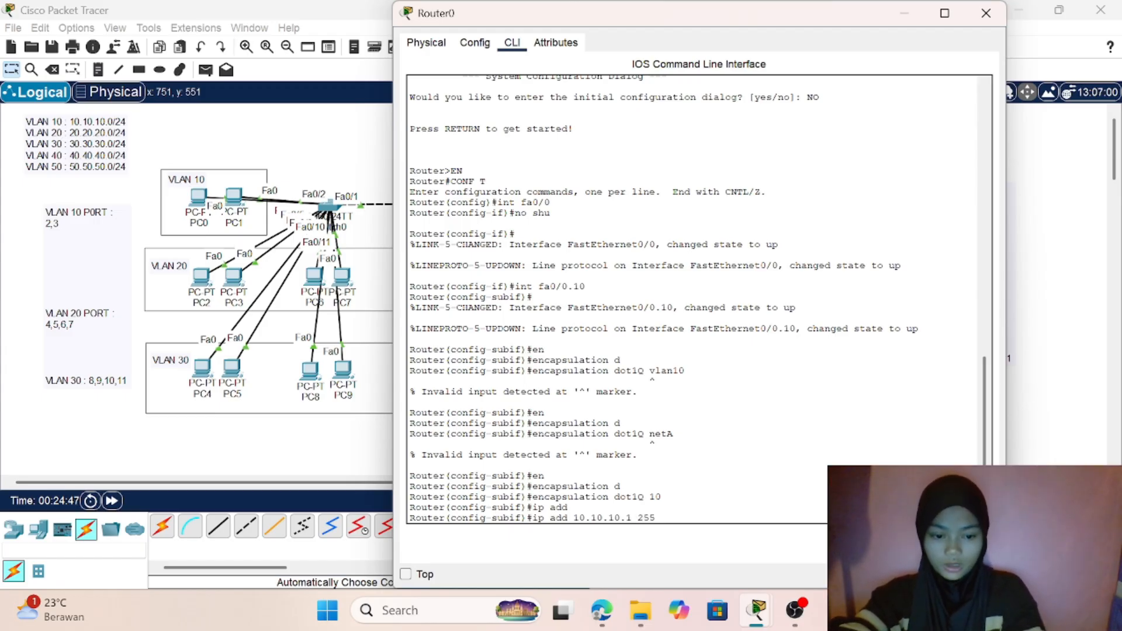
{"action": "type", "text": ".255."}
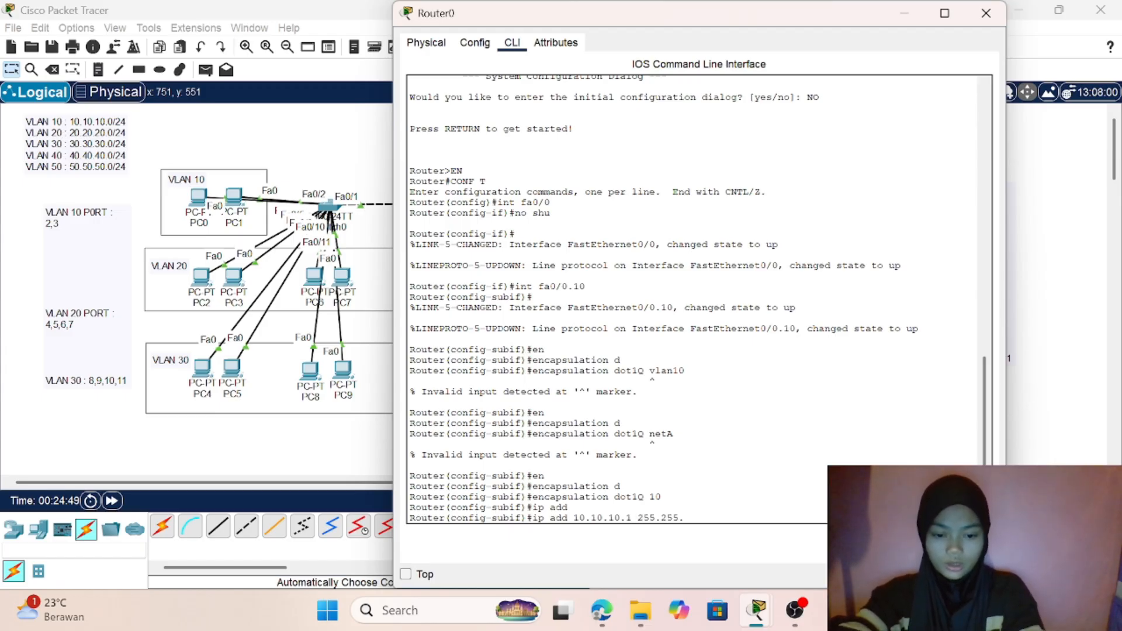
{"action": "type", "text": "255"}
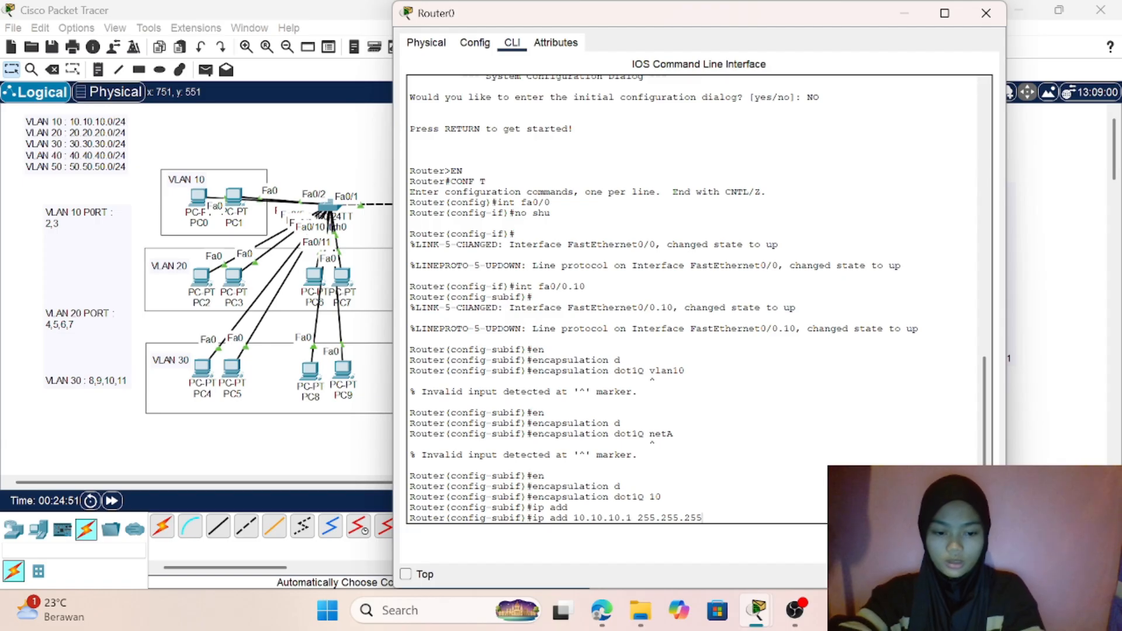
{"action": "type", "text": ".0"}
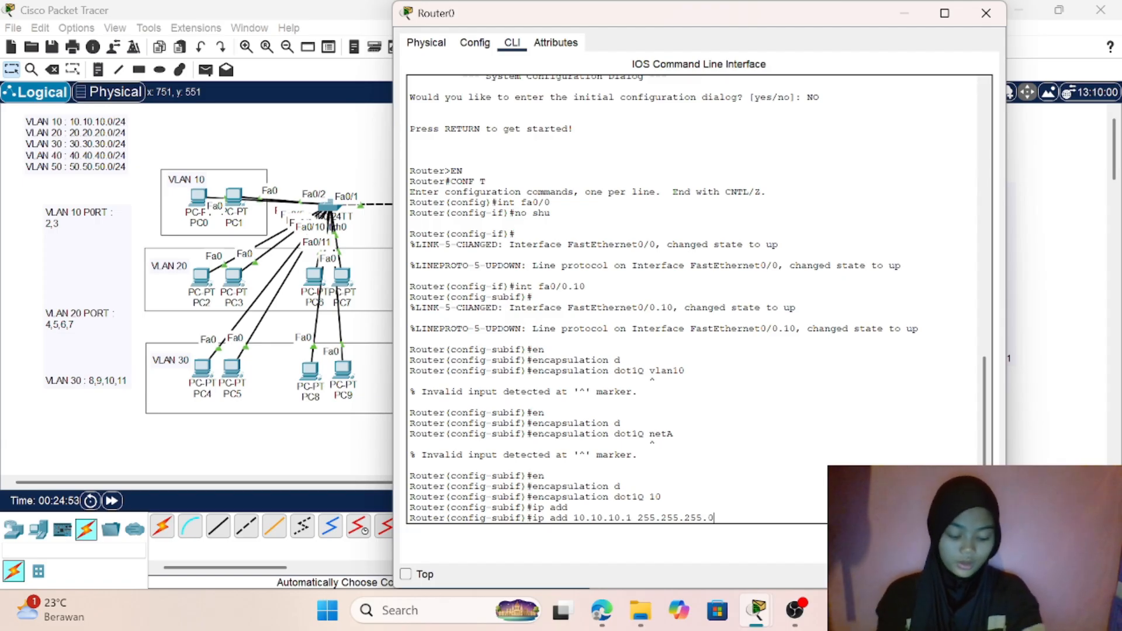
{"action": "key", "text": "Return"}
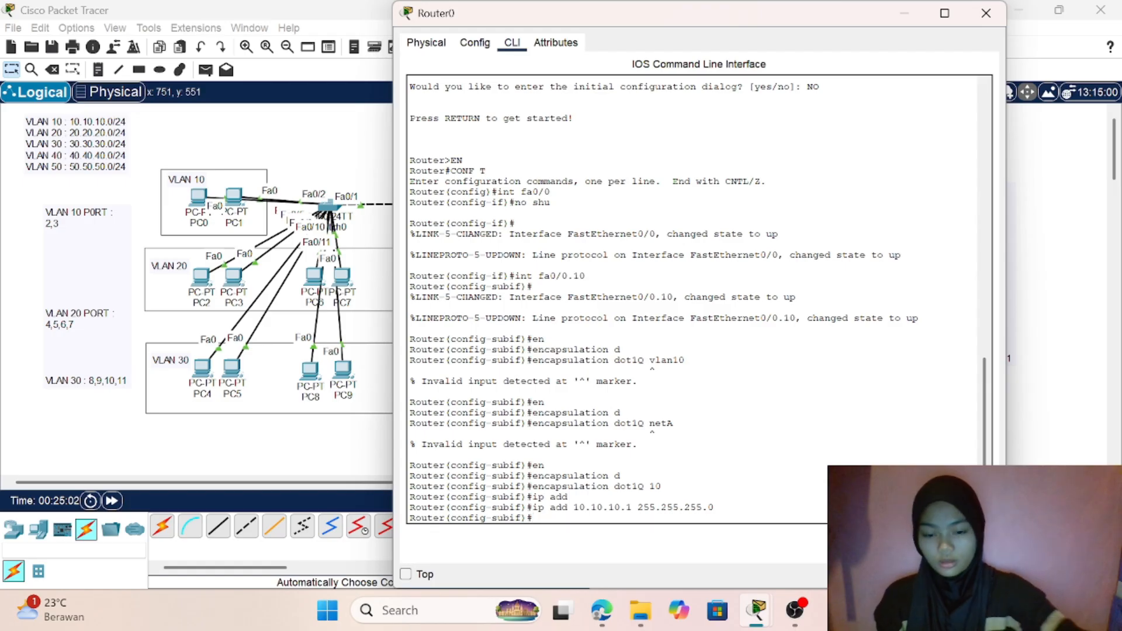
- Create subinterface fa0/0.20 on Router0 for VLAN 20
{"action": "type", "text": "int fa"}
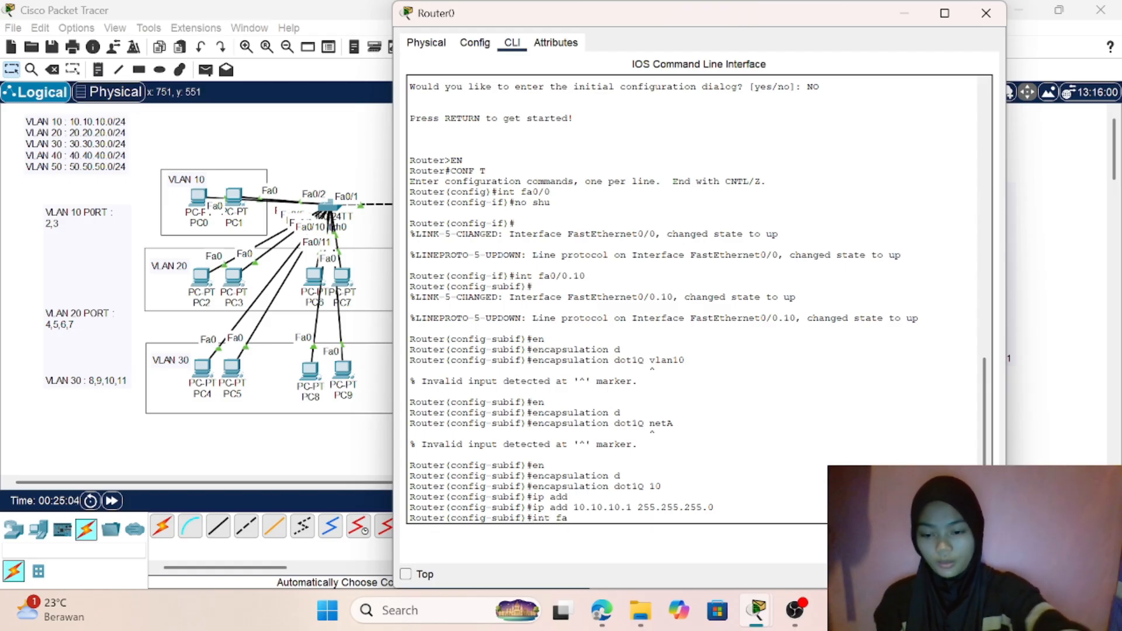
{"action": "type", "text": "0/0.2"}
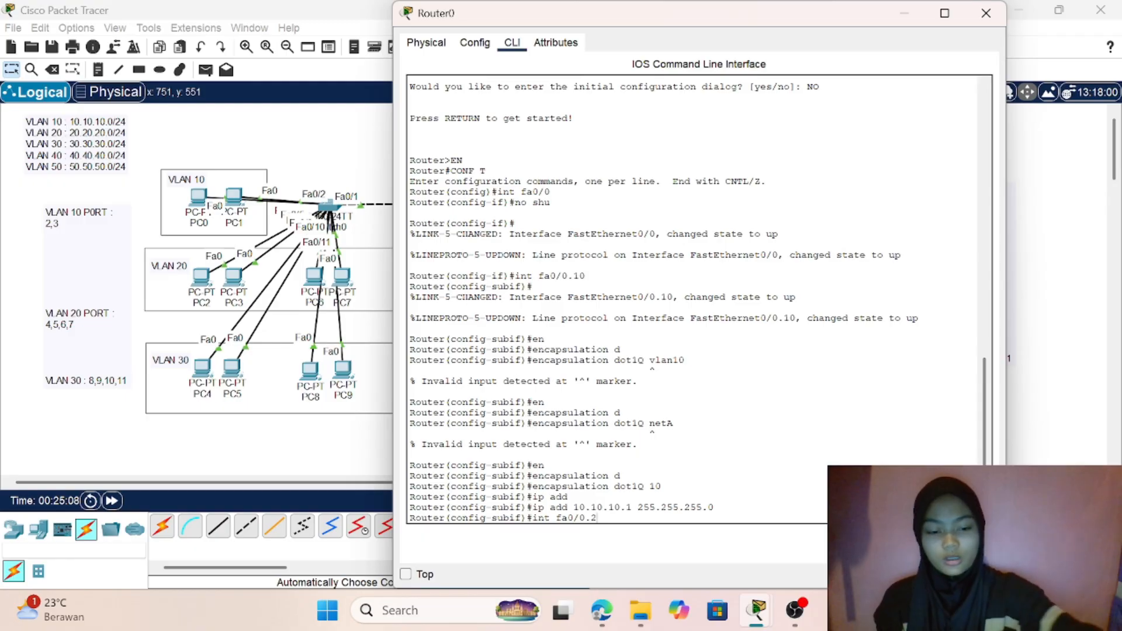
{"action": "type", "text": "0"}
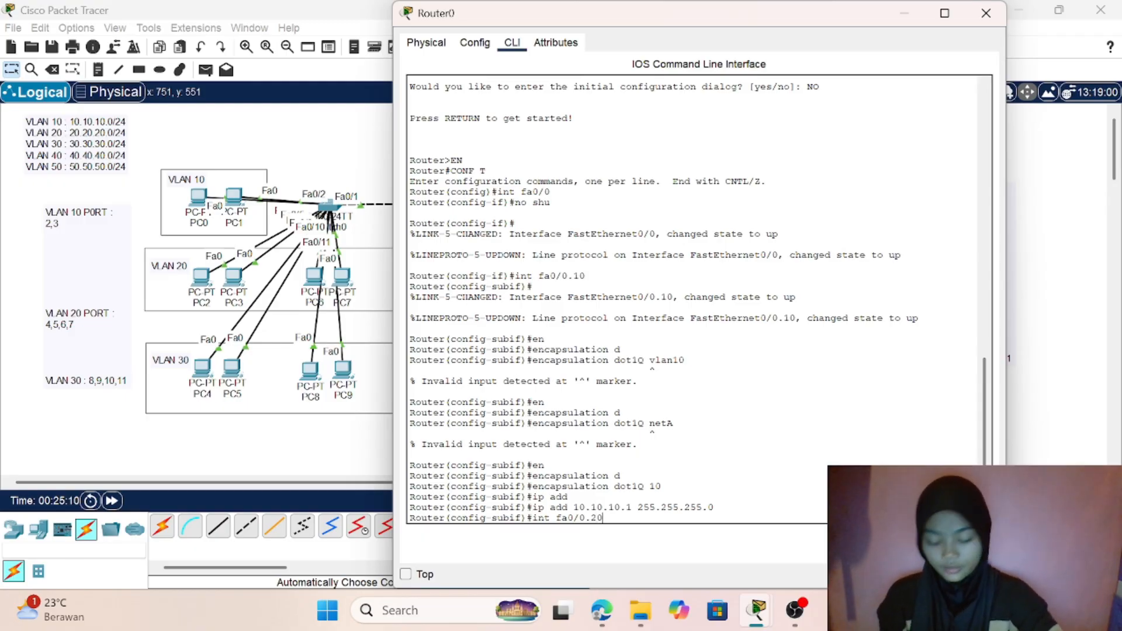
{"action": "key", "text": "Return"}
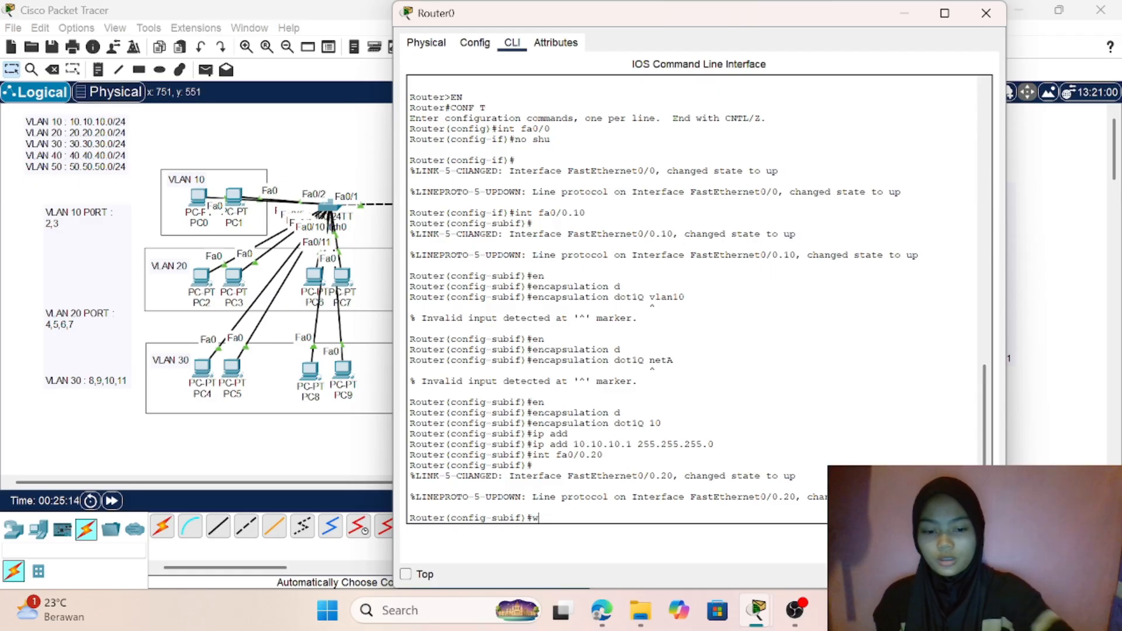
- Set dot1Q encapsulation with VLAN ID 20 on subinterface fa0/0.20
{"action": "type", "text": "e"}
{"action": "key", "text": "Tab"}
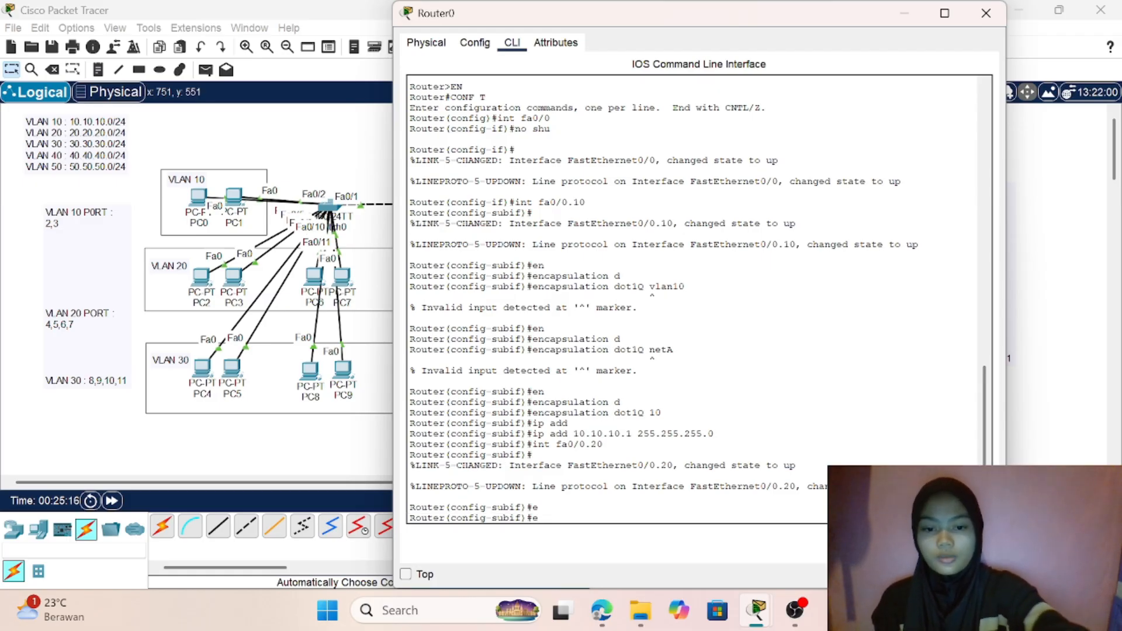
{"action": "type", "text": "n"}
{"action": "key", "text": "Tab"}
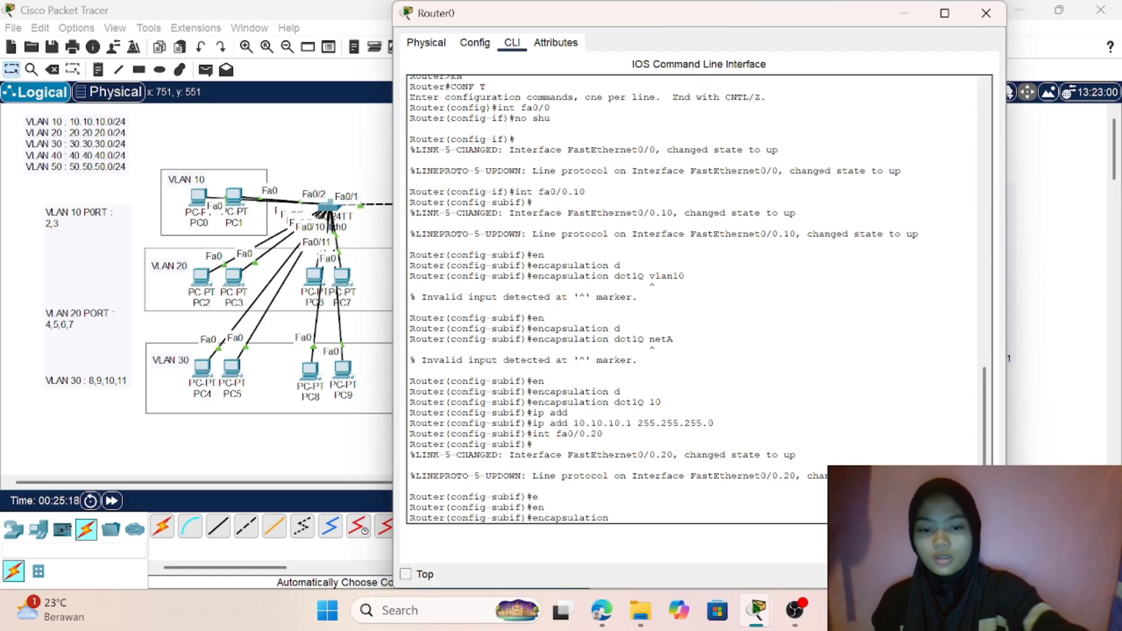
{"action": "type", "text": "d"}
{"action": "key", "text": "Tab"}
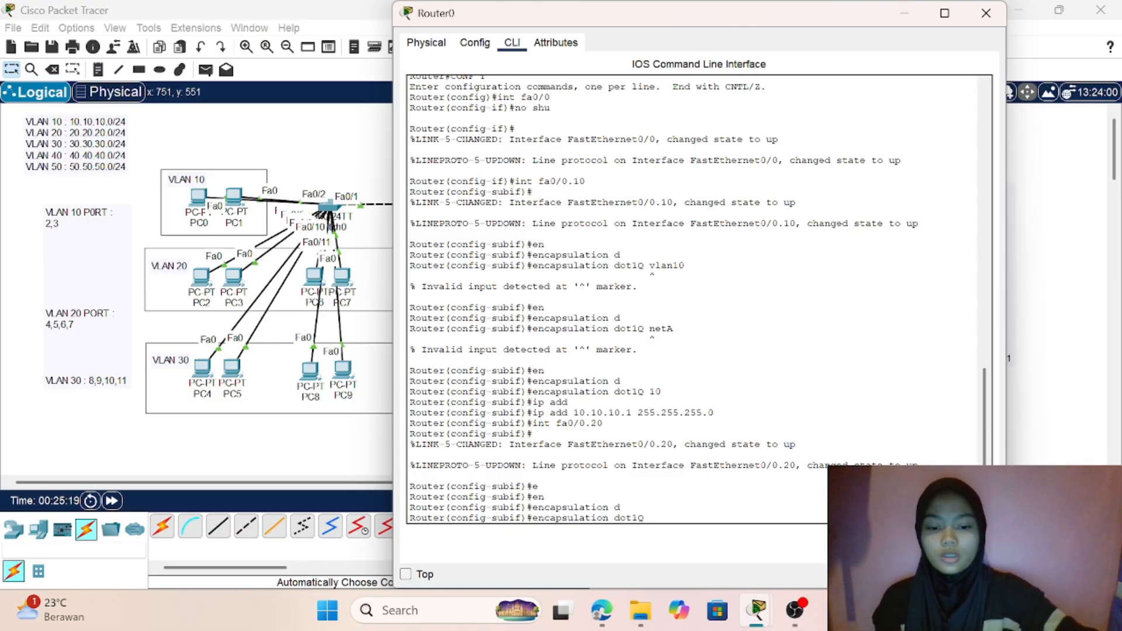
{"action": "type", "text": "20"}
{"action": "key", "text": "Return"}
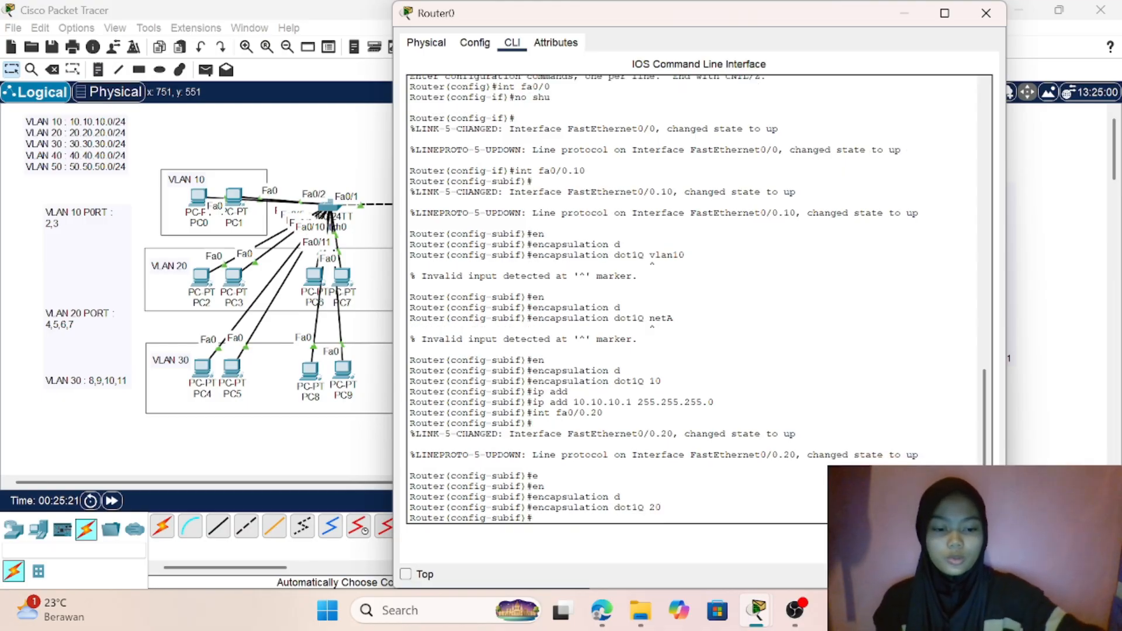
- Try to assign IP address 20.20.20.1 with subnet mask 255.255.255.20 to subinterface fa0/0.20
{"action": "type", "text": "ip a"}
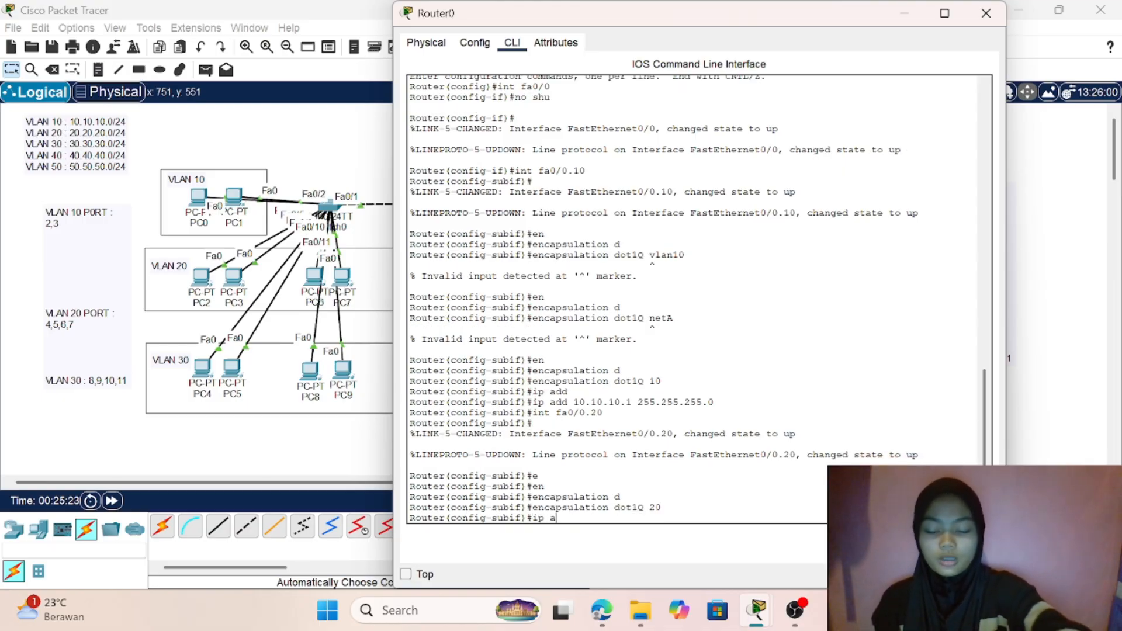
{"action": "type", "text": "dd 1"}
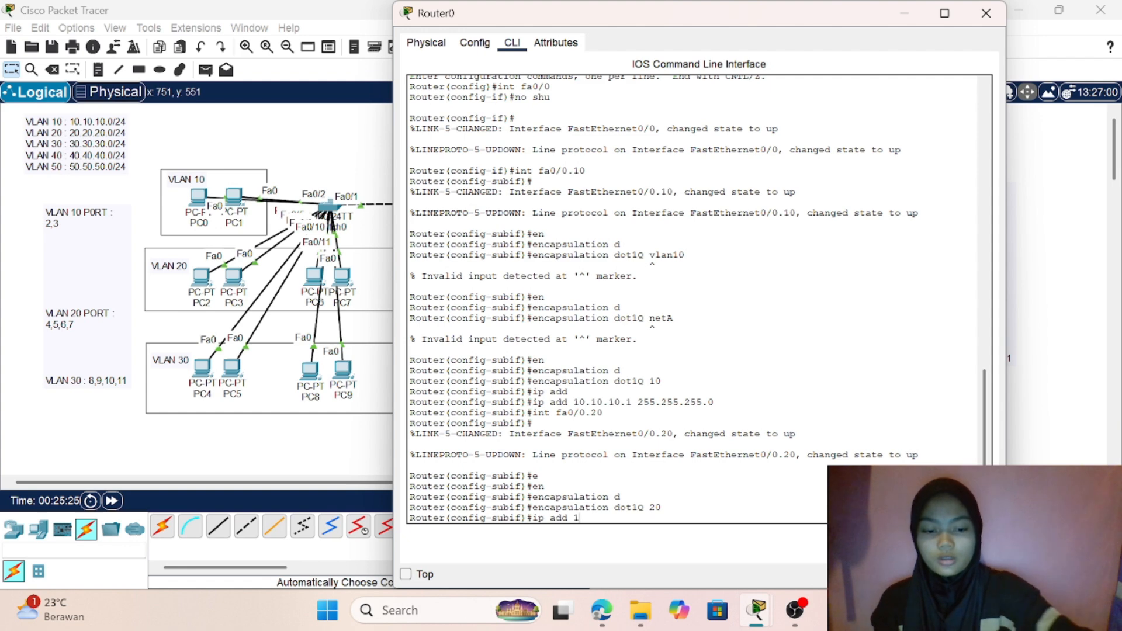
{"action": "key", "text": "BackSpace"}
{"action": "type", "text": "2"}
{"action": "type", "text": "0."}
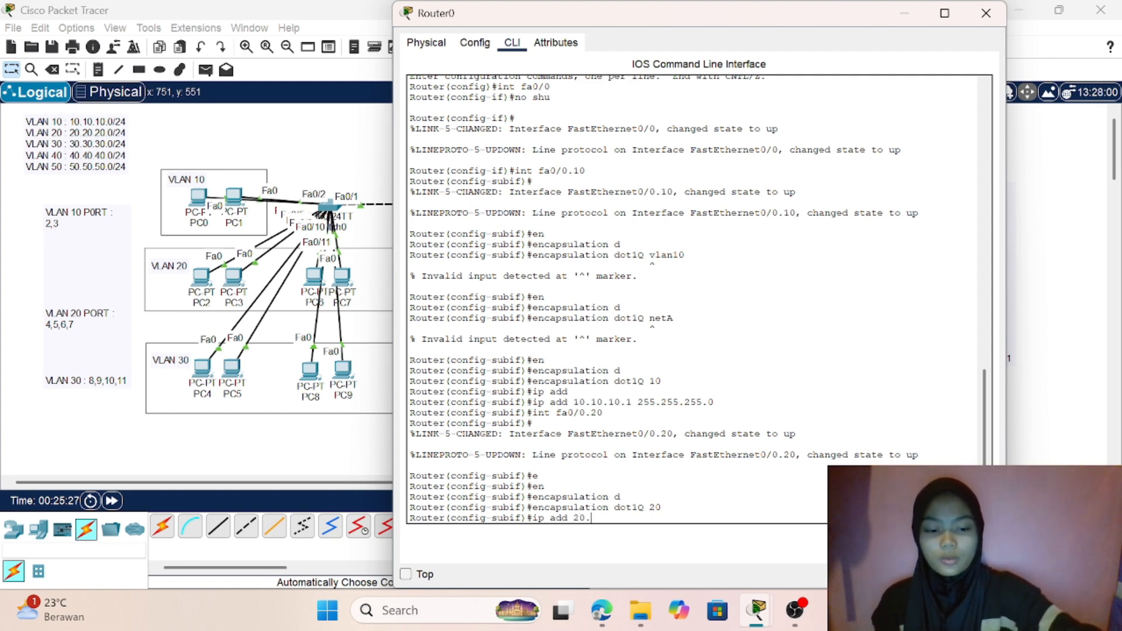
{"action": "type", "text": "20.20.2"}
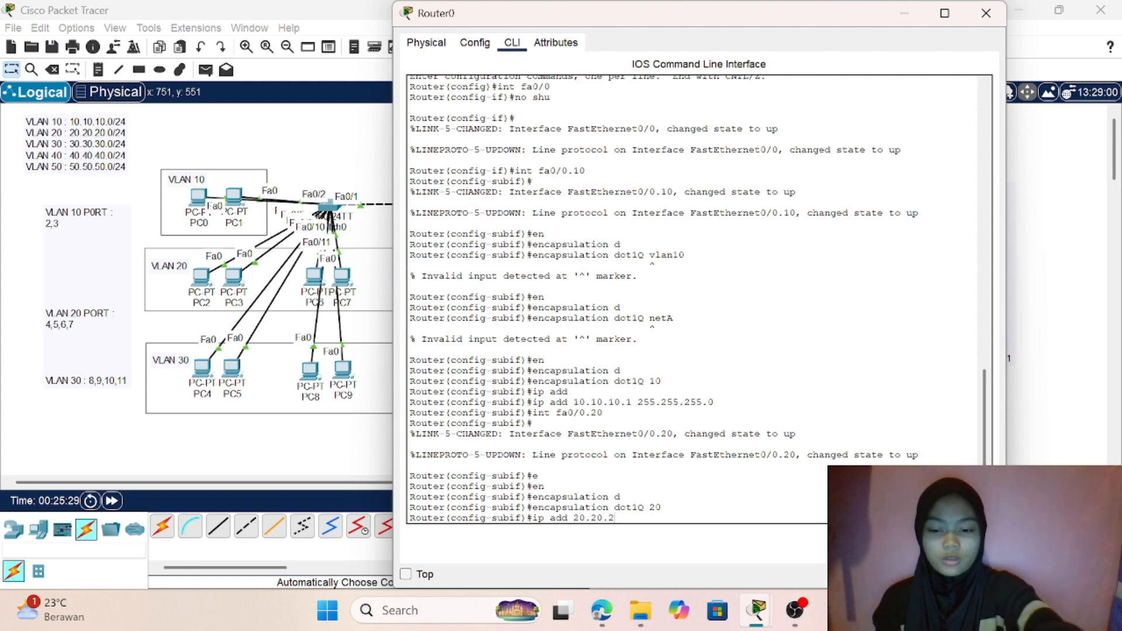
{"action": "type", "text": "0."}
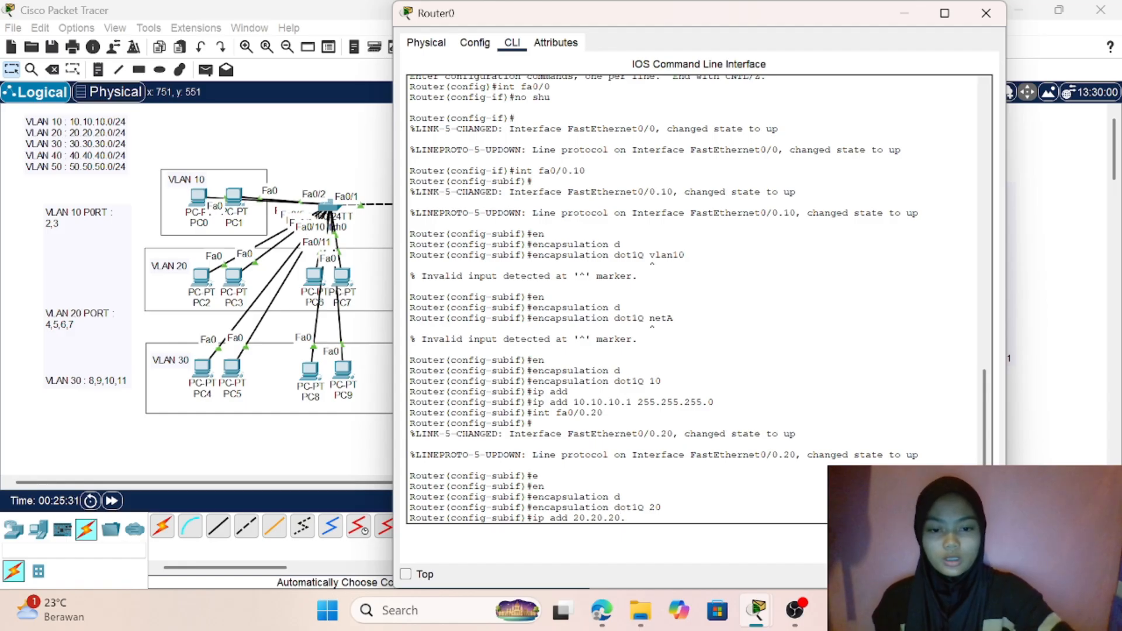
{"action": "type", "text": "1"}
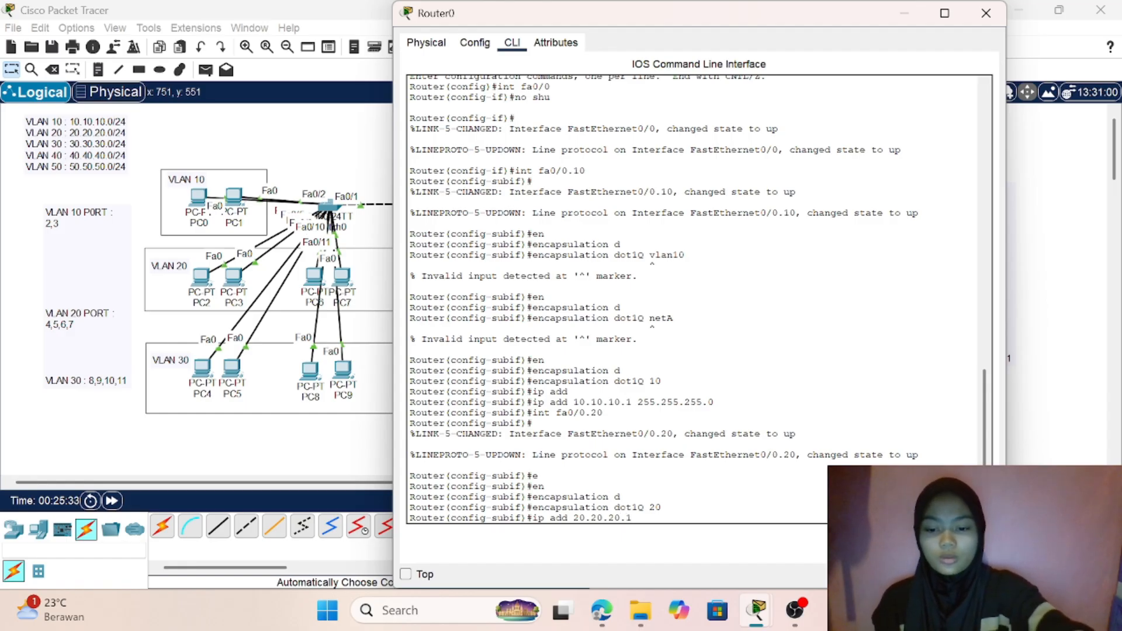
{"action": "type", "text": " 255."}
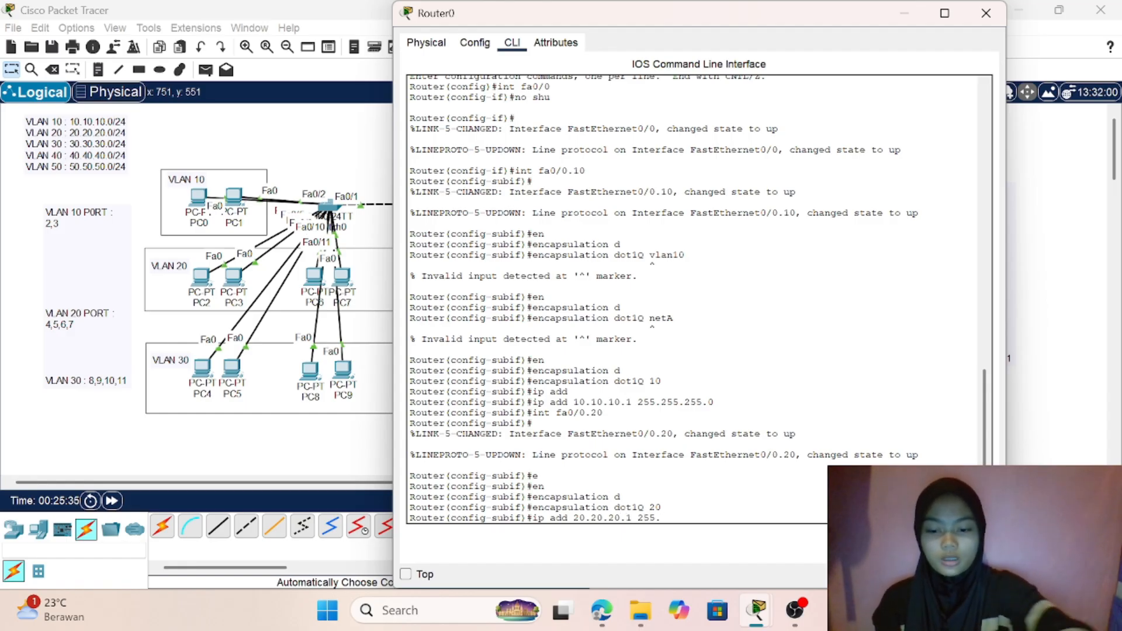
{"action": "type", "text": "255.255"}
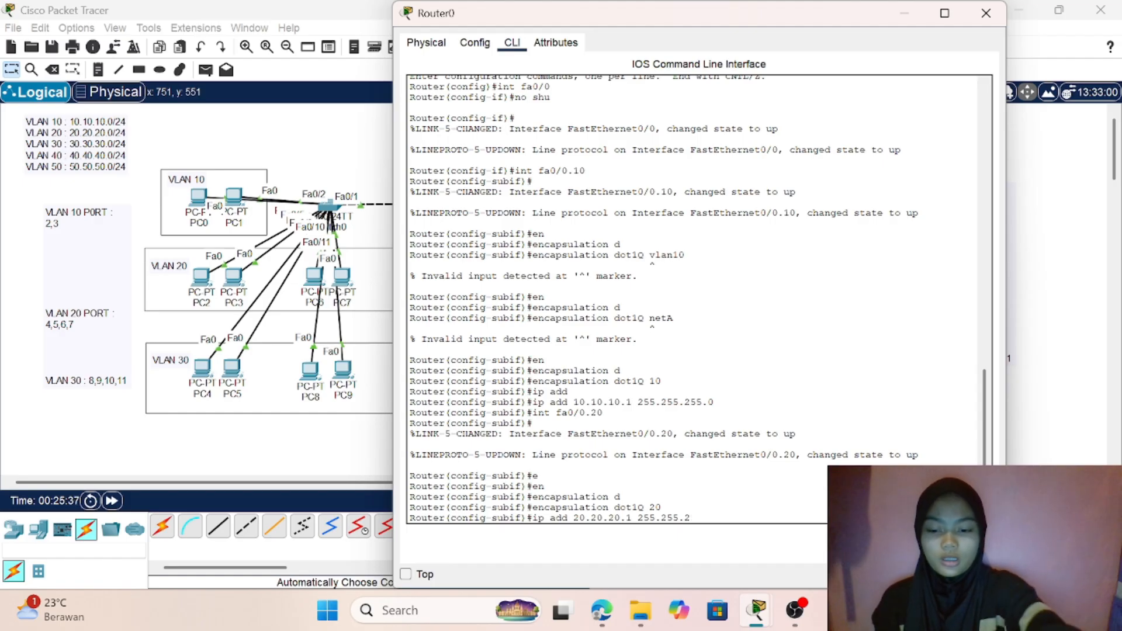
{"action": "type", "text": "."}
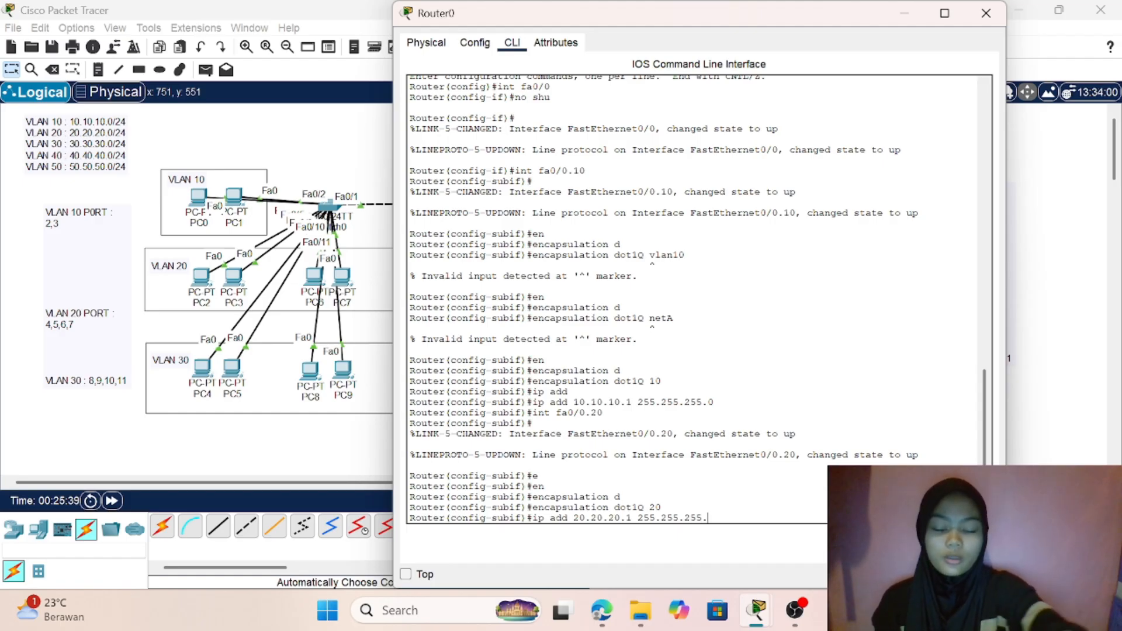
{"action": "type", "text": "20"}
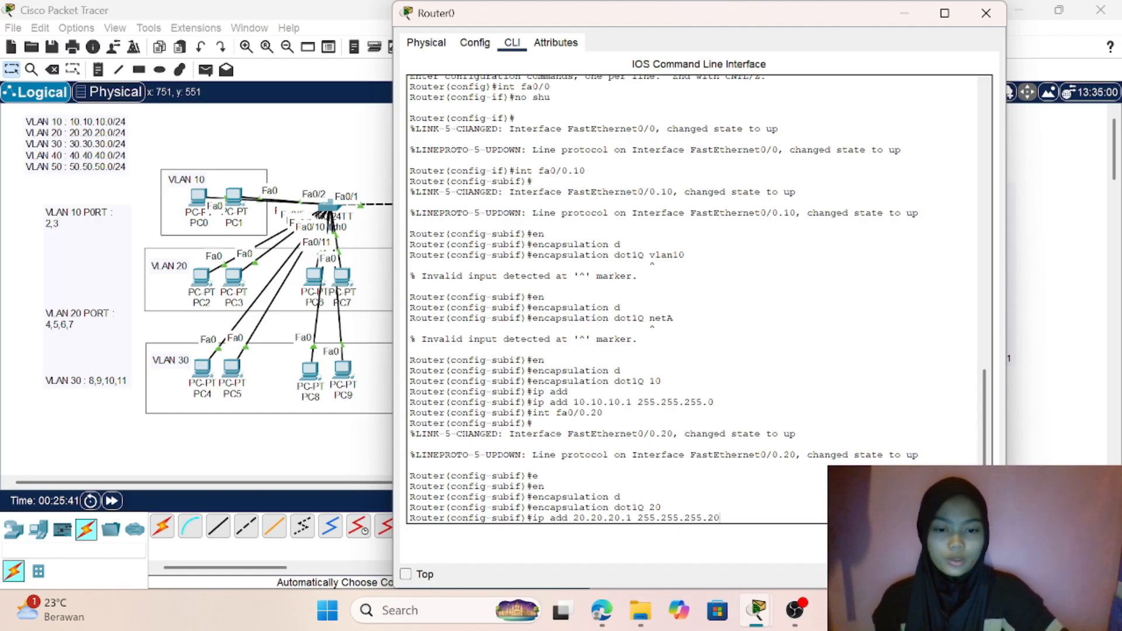
{"action": "key", "text": "Return"}
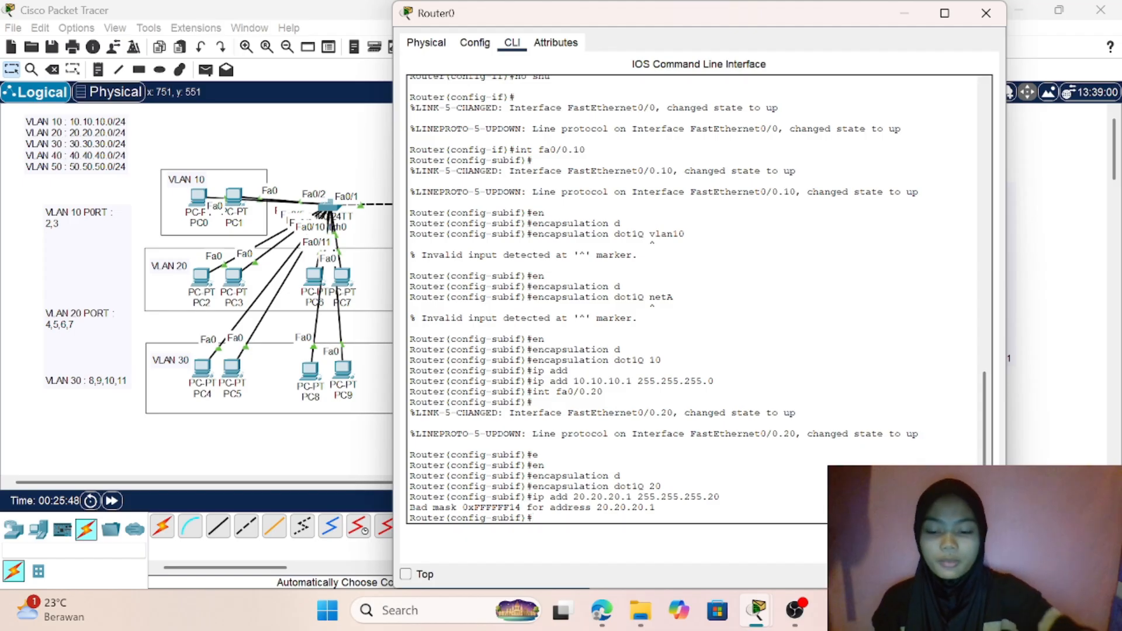
{"action": "type", "text": "2"}
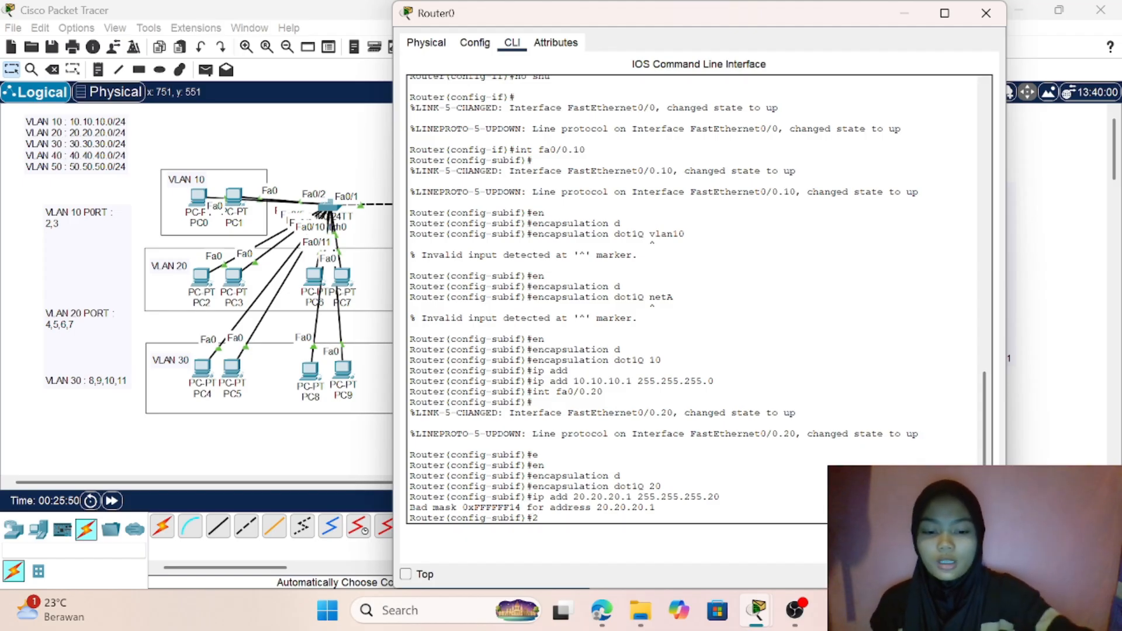
{"action": "type", "text": "55"}
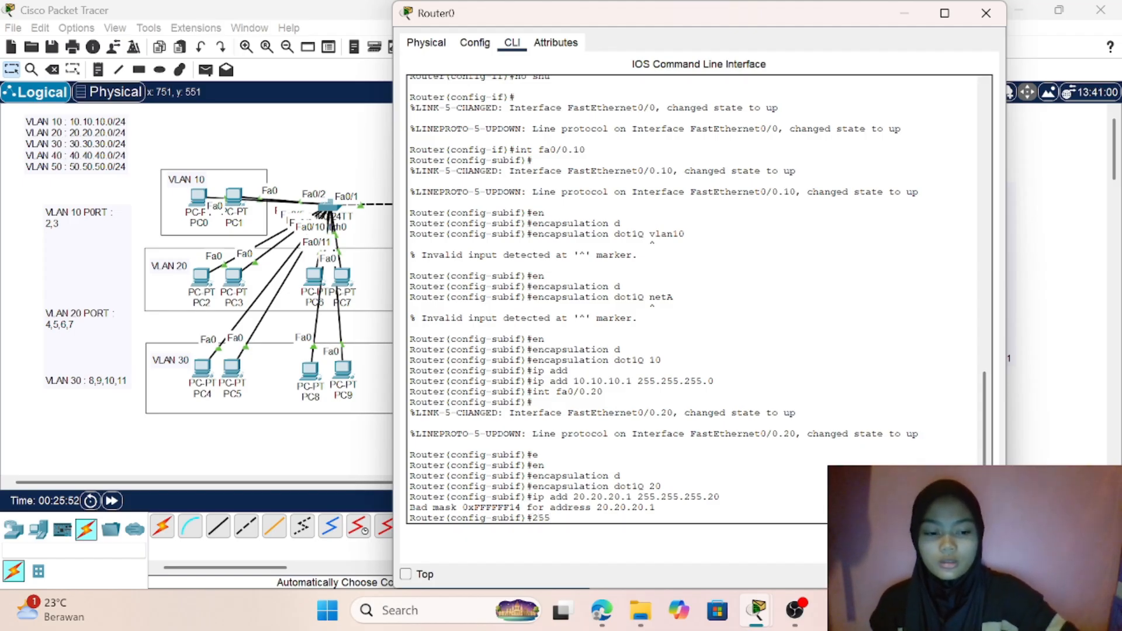
{"action": "key", "text": "BackSpace"}
{"action": "key", "text": "BackSpace"}
{"action": "key", "text": "BackSpace"}
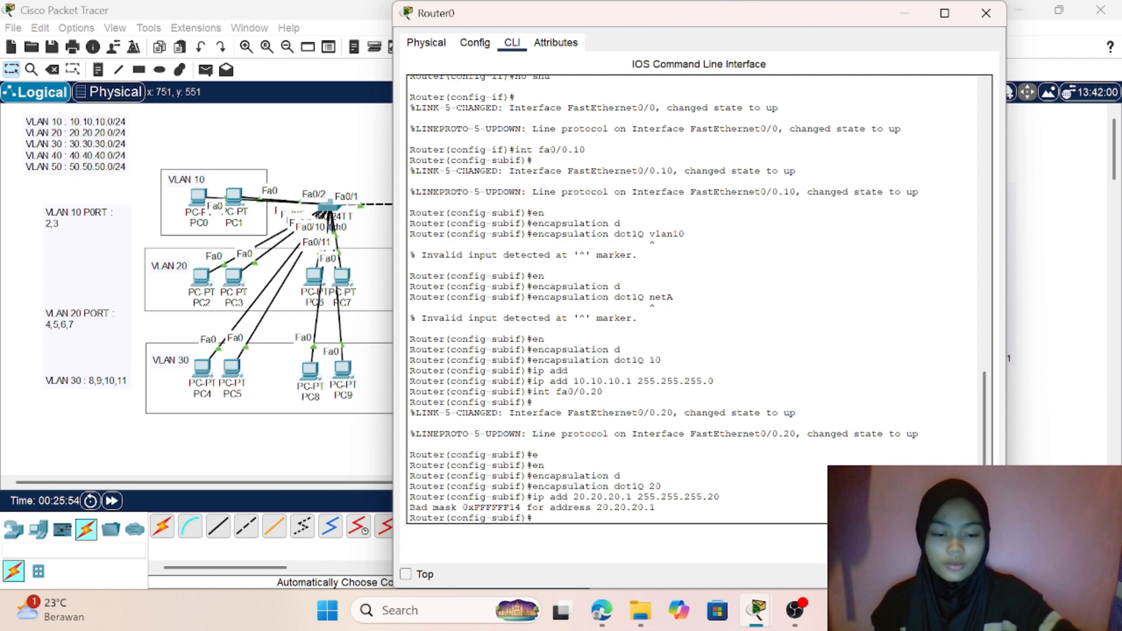
- Assign IP address 20.20.20.1 with subnet mask 255.255.255.0 to subinterface fa0/0.20
{"action": "type", "text": "ip add"}
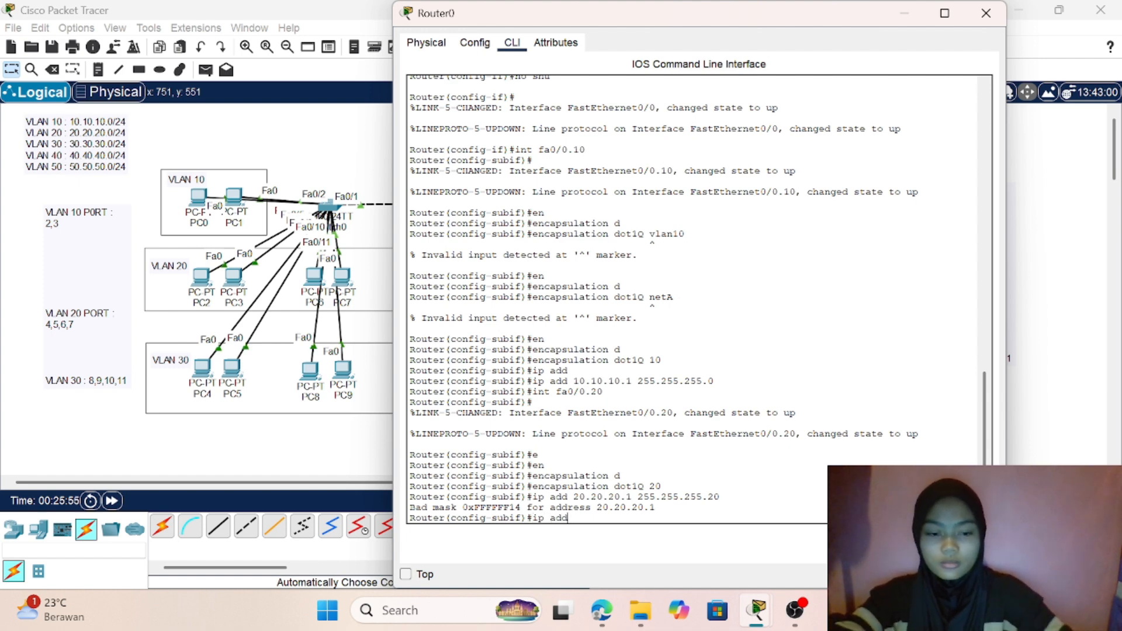
{"action": "type", "text": " 20.2"}
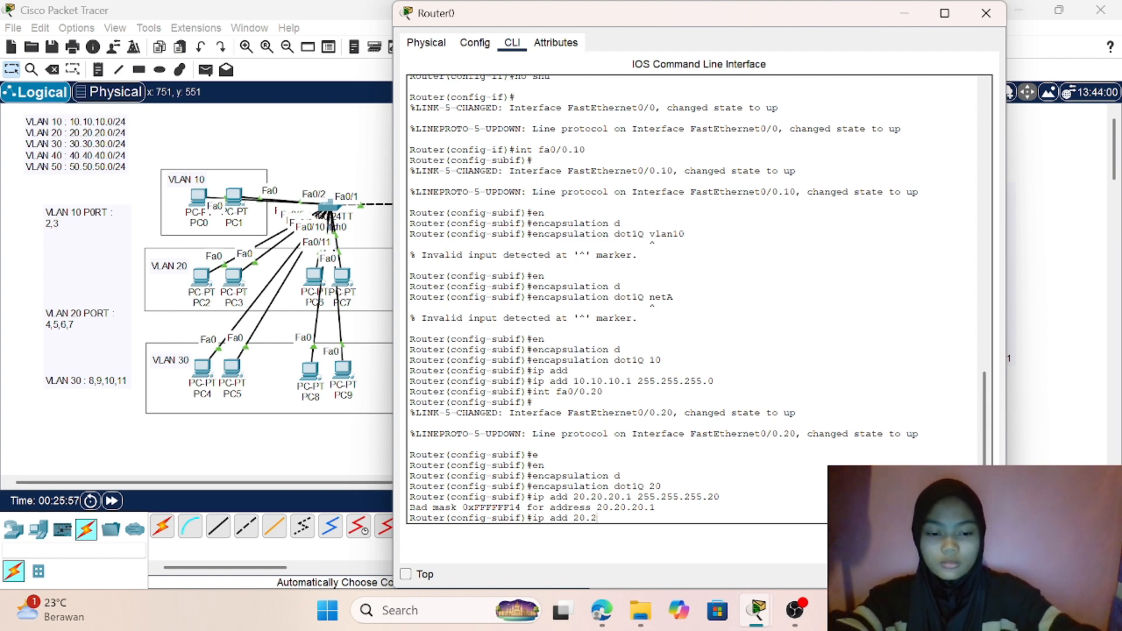
{"action": "type", "text": "0.20.2"}
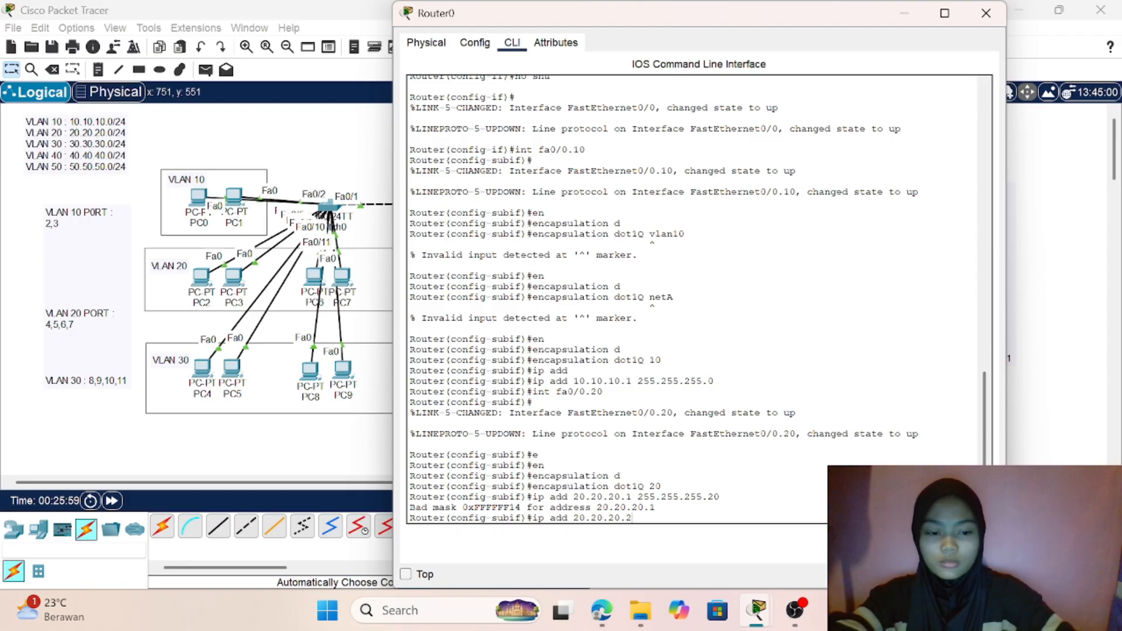
{"action": "key", "text": "BackSpace"}
{"action": "type", "text": "1 255"}
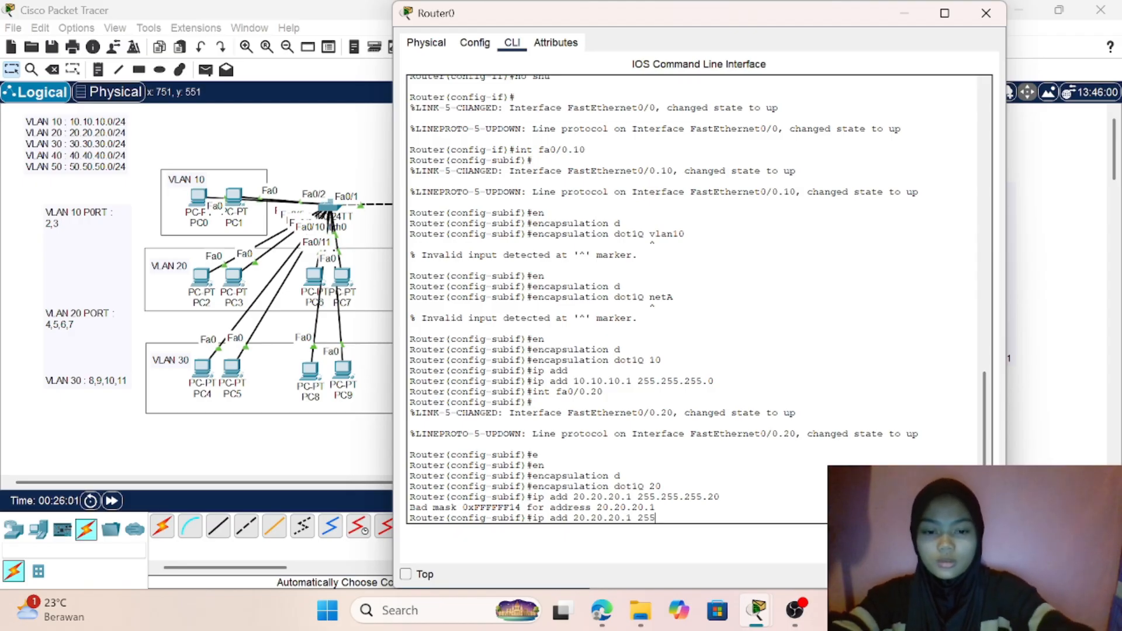
{"action": "type", "text": ".255."}
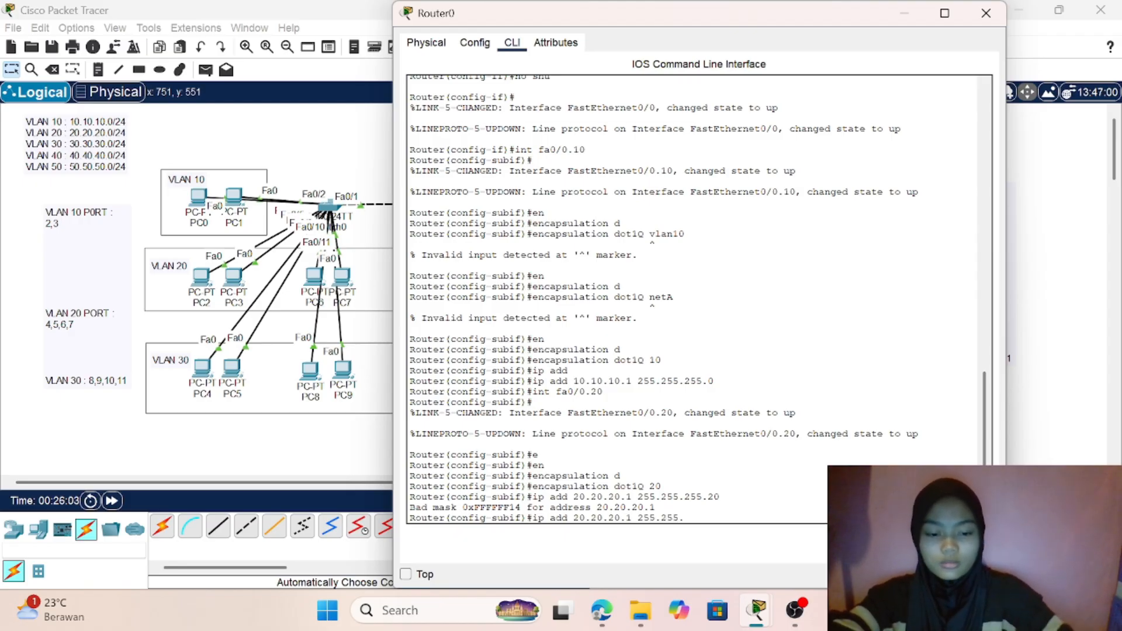
{"action": "type", "text": "255."}
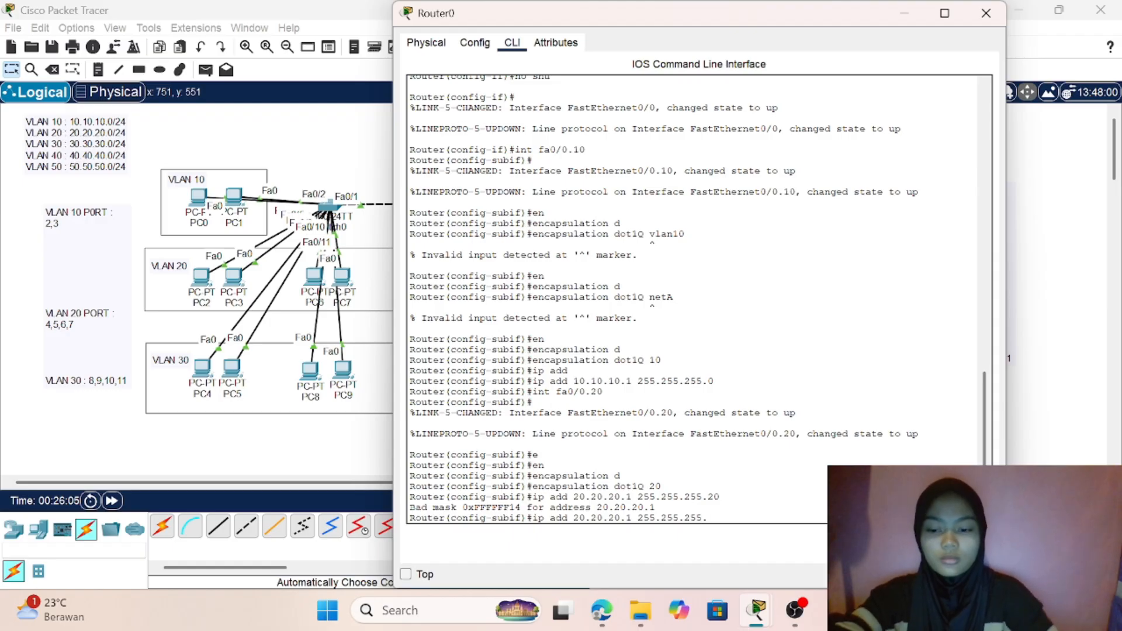
{"action": "type", "text": "1"}
{"action": "key", "text": "BackSpace"}
{"action": "type", "text": "0"}
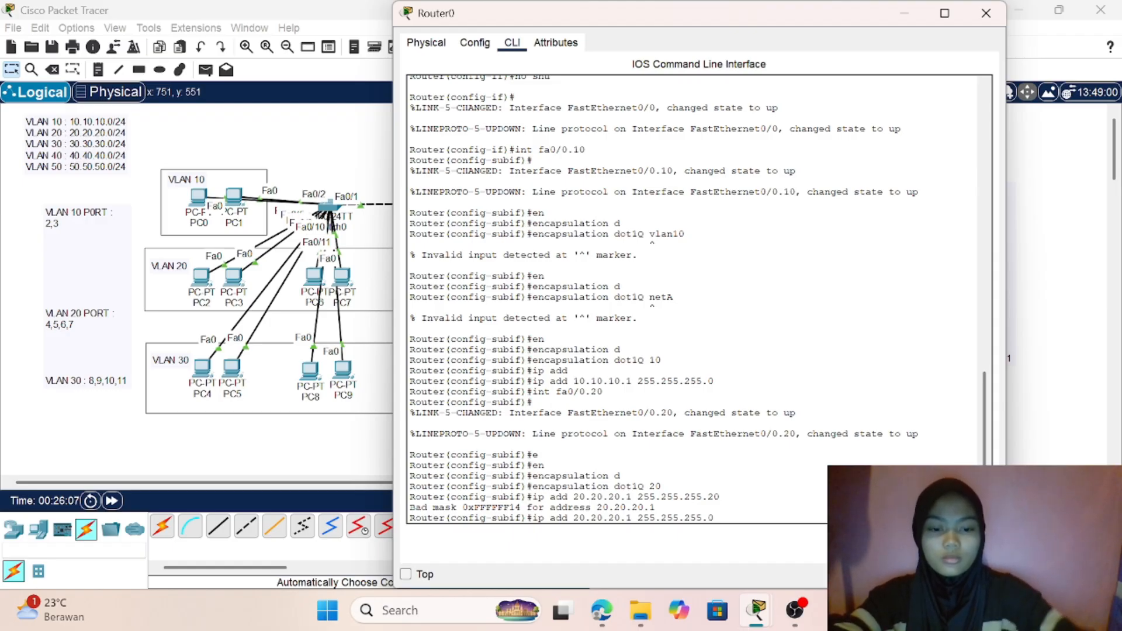
{"action": "key", "text": "Return"}
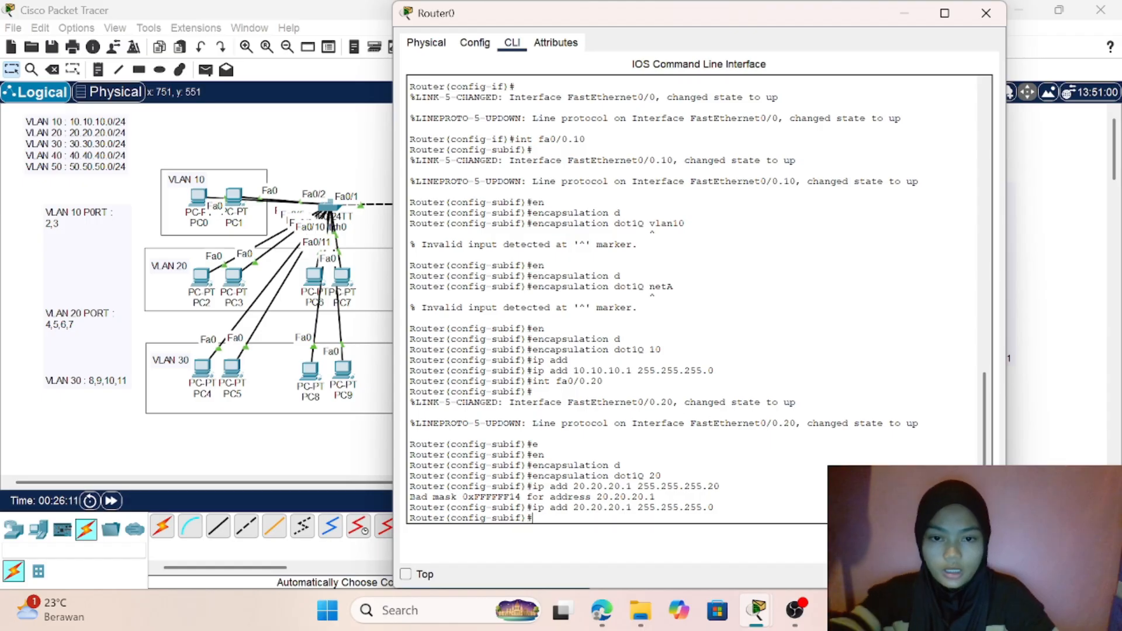
- Create subinterface fa0/0.30 on Router0 for VLAN 30
{"action": "type", "text": "int"}
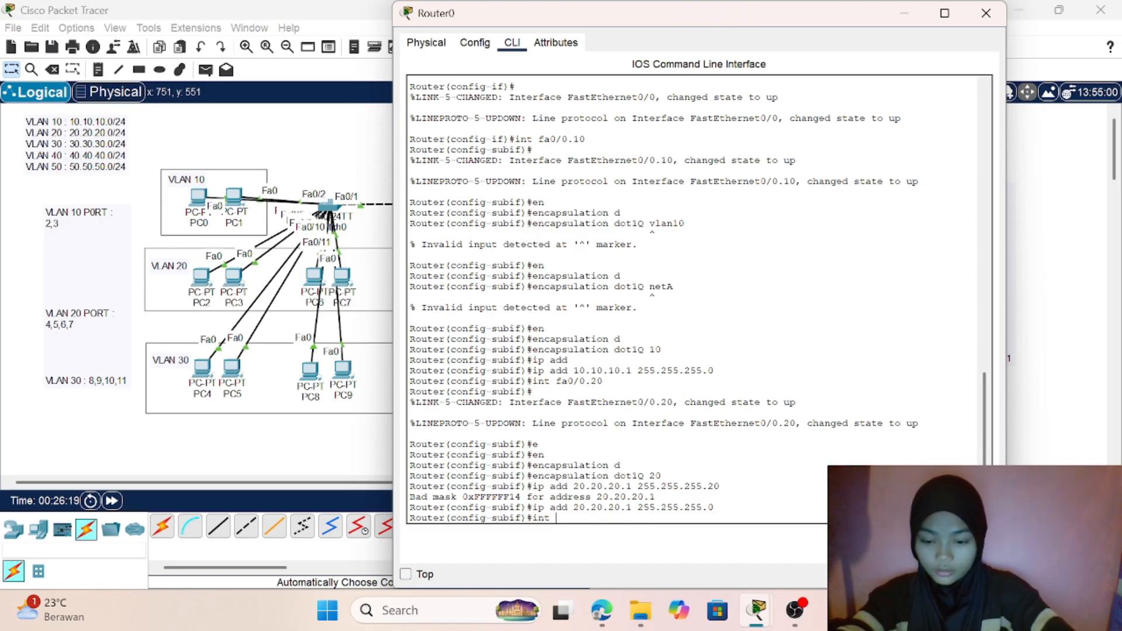
{"action": "type", "text": "fa0"}
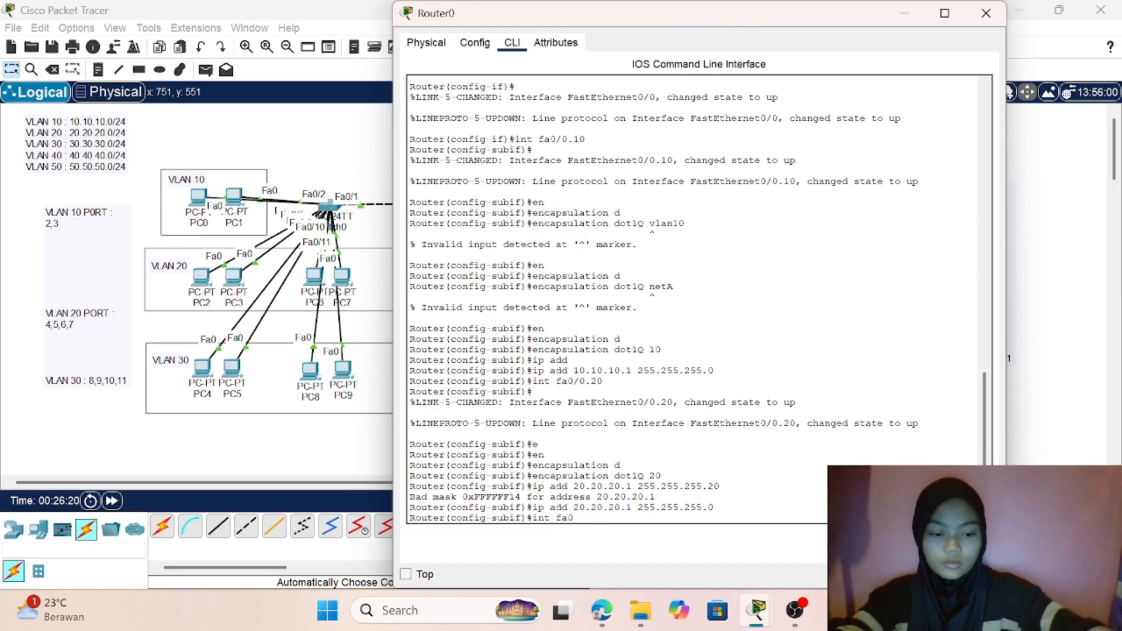
{"action": "type", "text": "/0.30"}
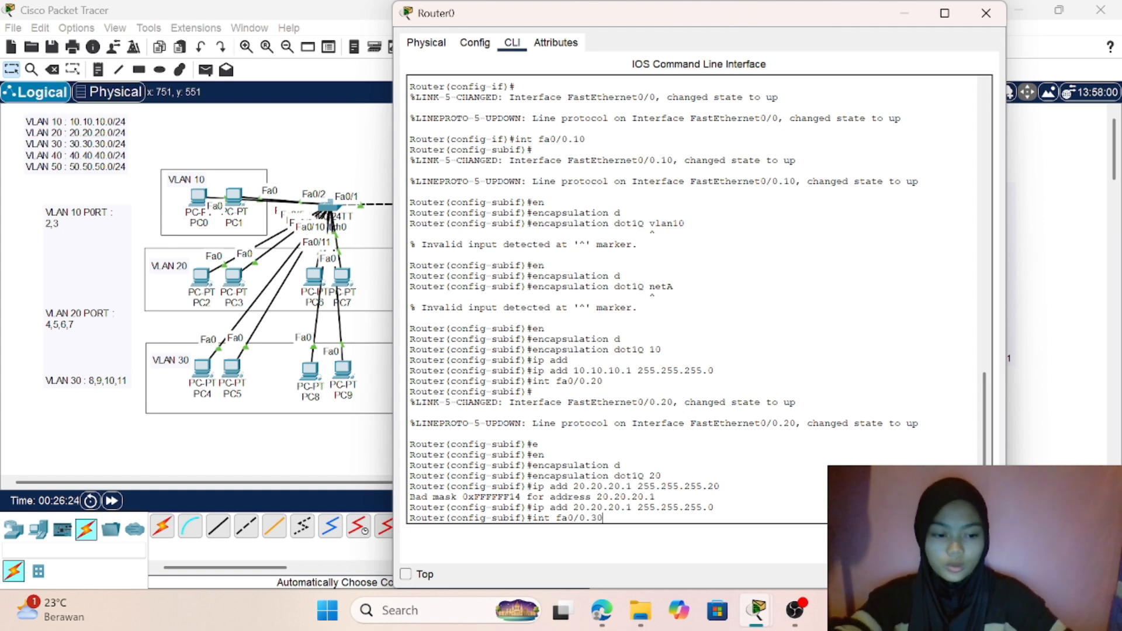
{"action": "key", "text": "Return"}
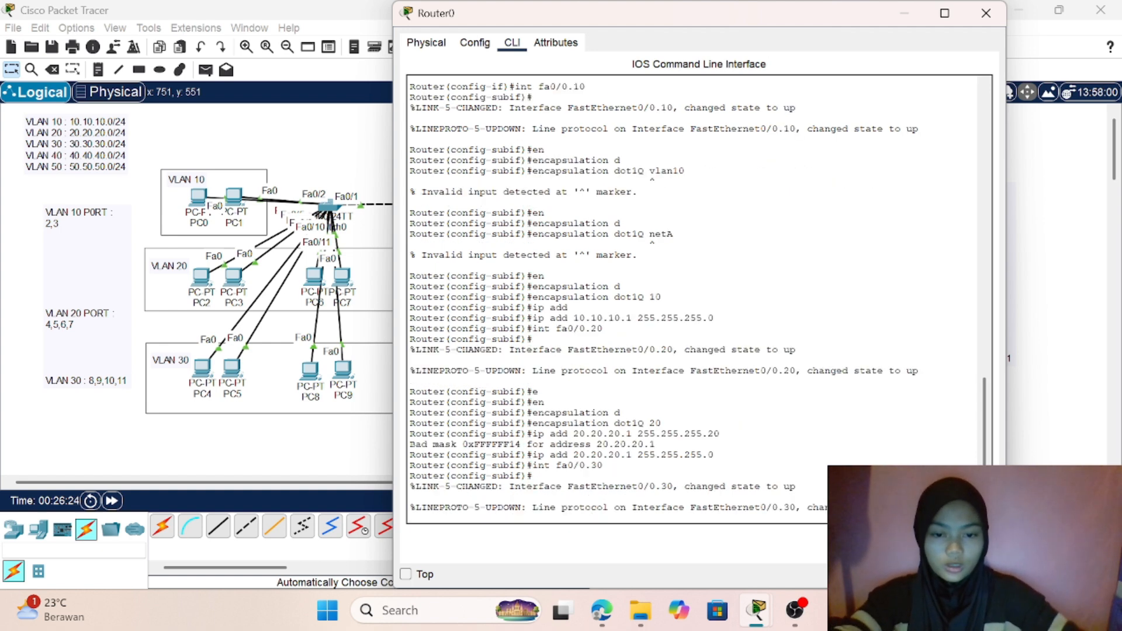
- Set dot1Q encapsulation with VLAN ID 30 on subinterface fa0/0.30
{"action": "type", "text": "en"}
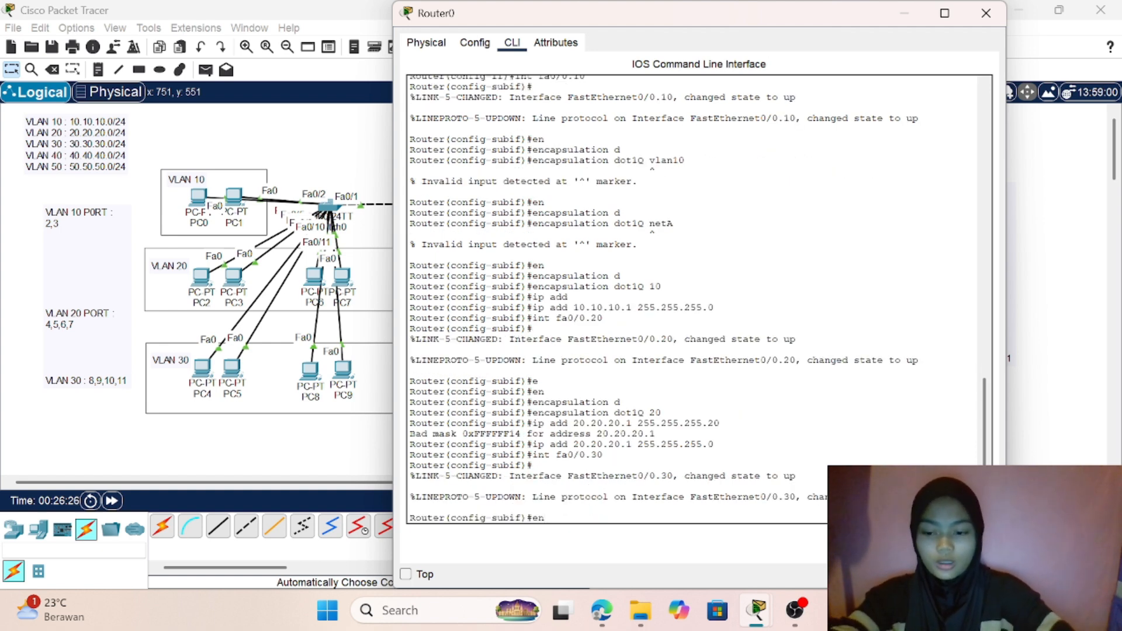
{"action": "key", "text": "Tab"}
{"action": "type", "text": "d"}
{"action": "key", "text": "Tab"}
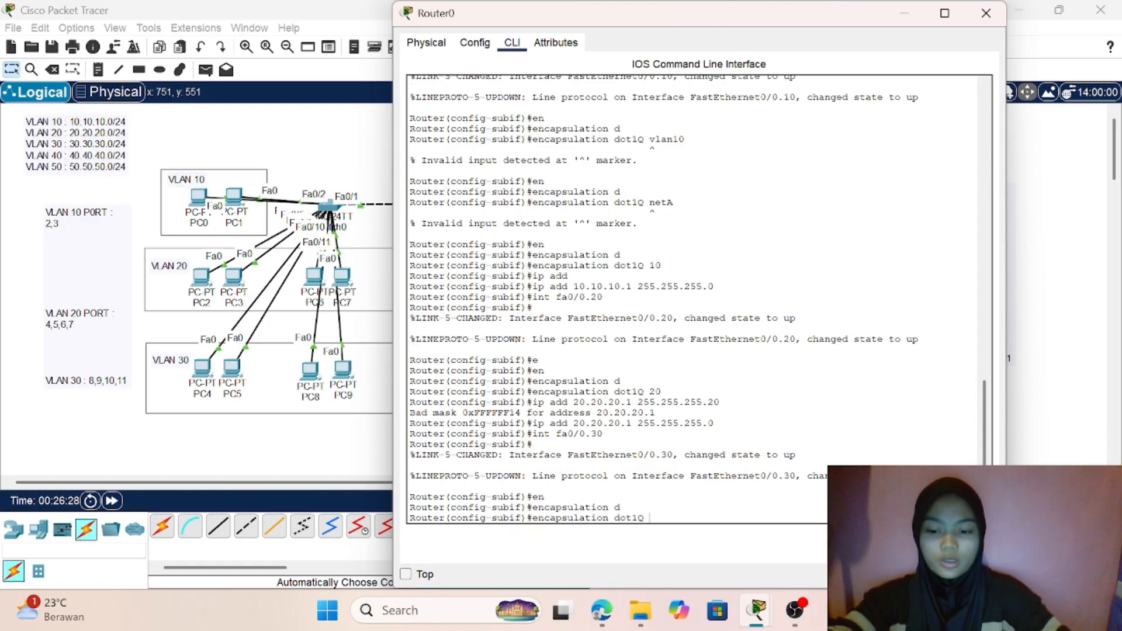
{"action": "type", "text": "30"}
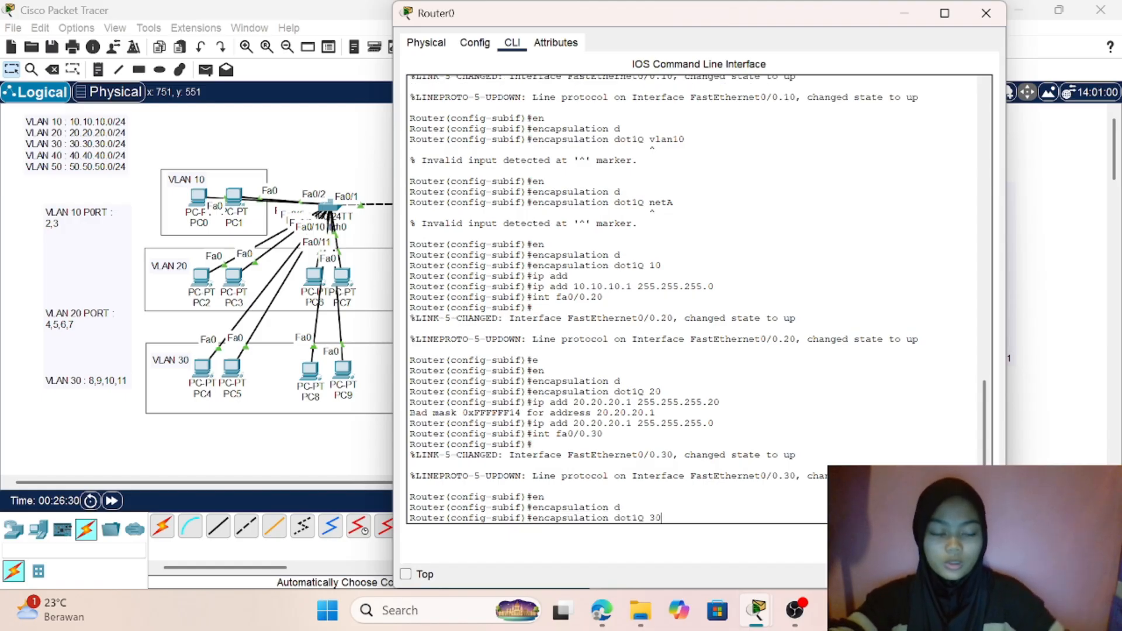
{"action": "key", "text": "Return"}
- Assign IP address 30.30.30.1 with subnet mask 255.255.255.0 to subinterface fa0/0.30
{"action": "type", "text": "i"}
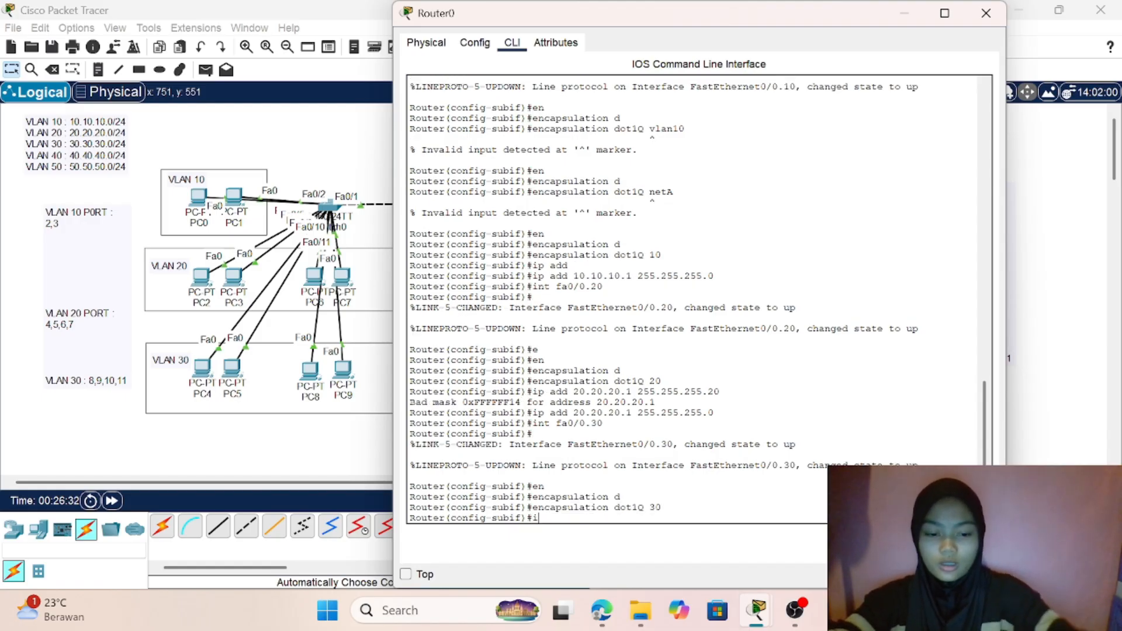
{"action": "type", "text": "p add 30"}
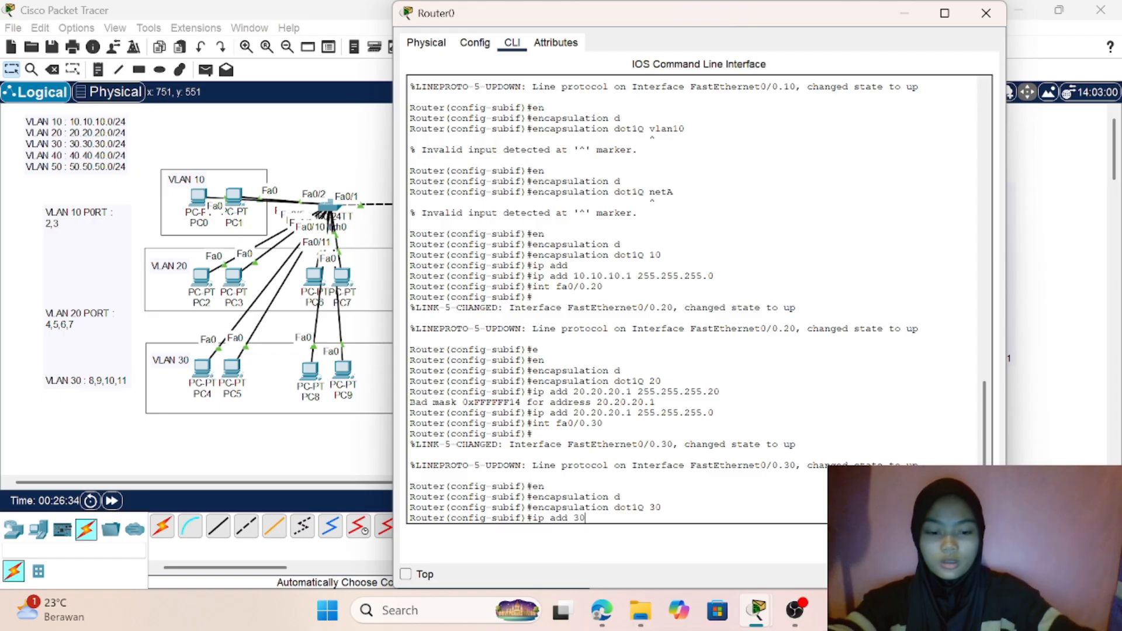
{"action": "type", "text": ".30.30."}
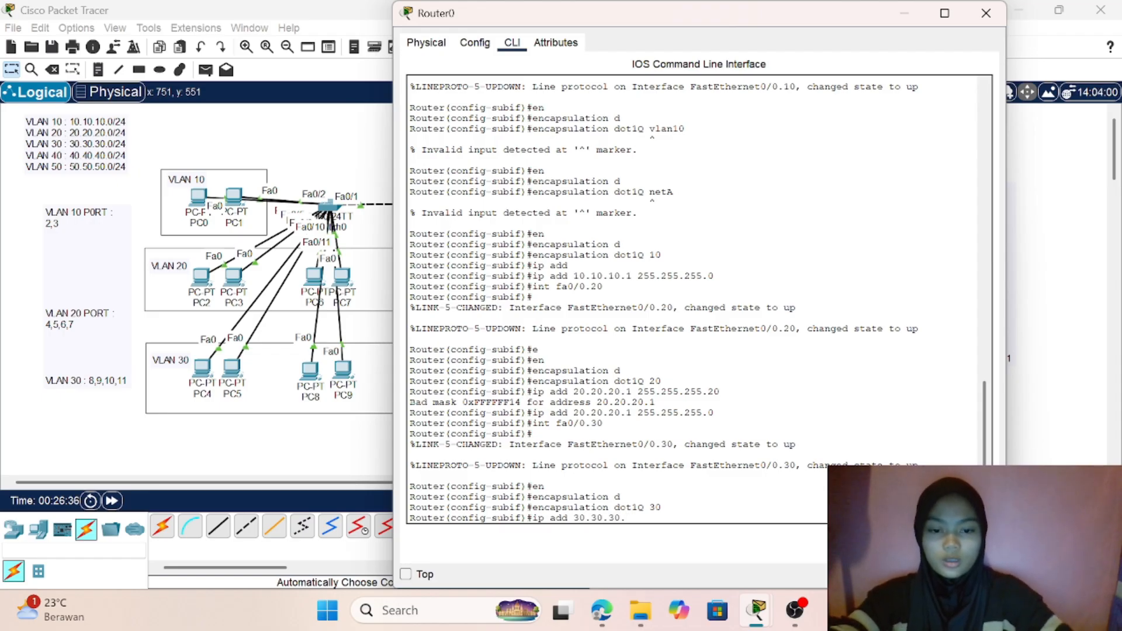
{"action": "type", "text": "1 255"}
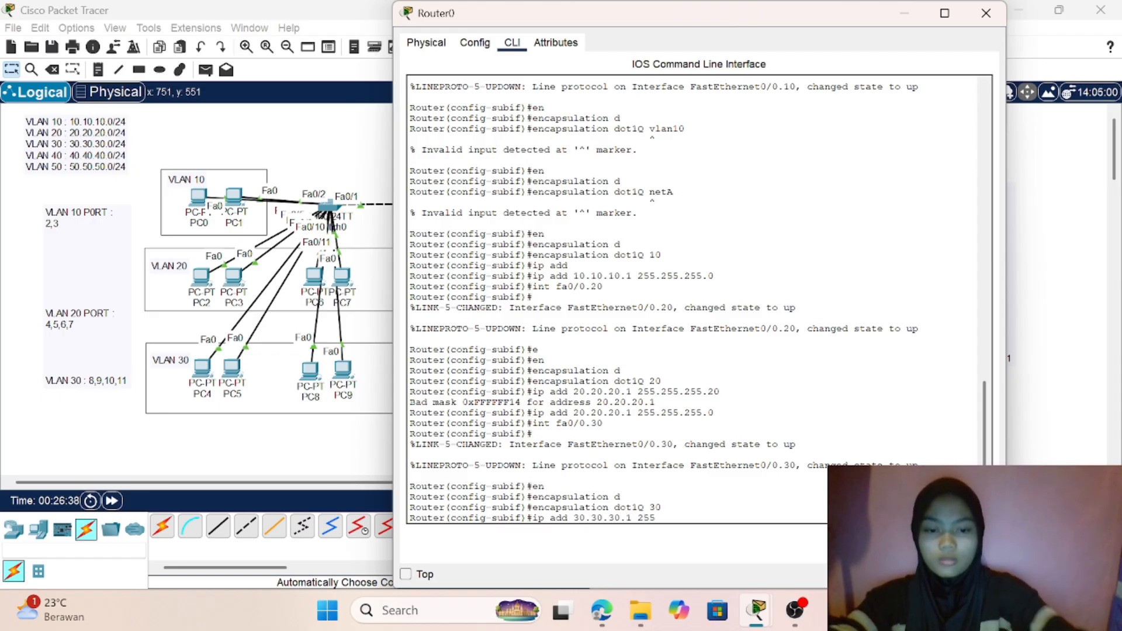
{"action": "type", "text": ".255"}
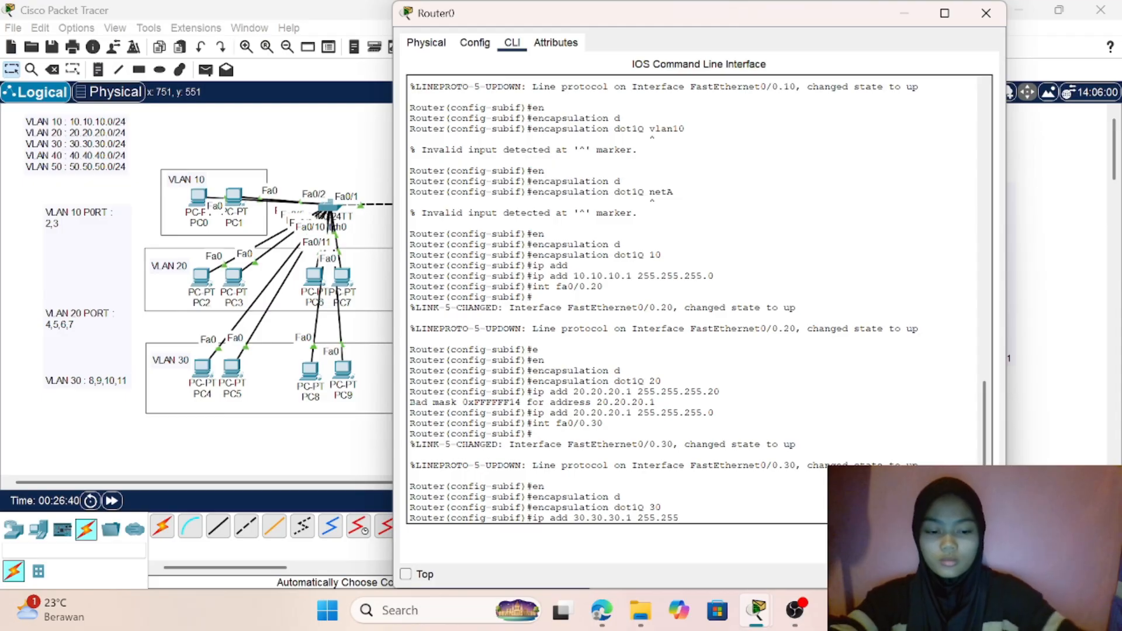
{"action": "type", "text": ".255.0"}
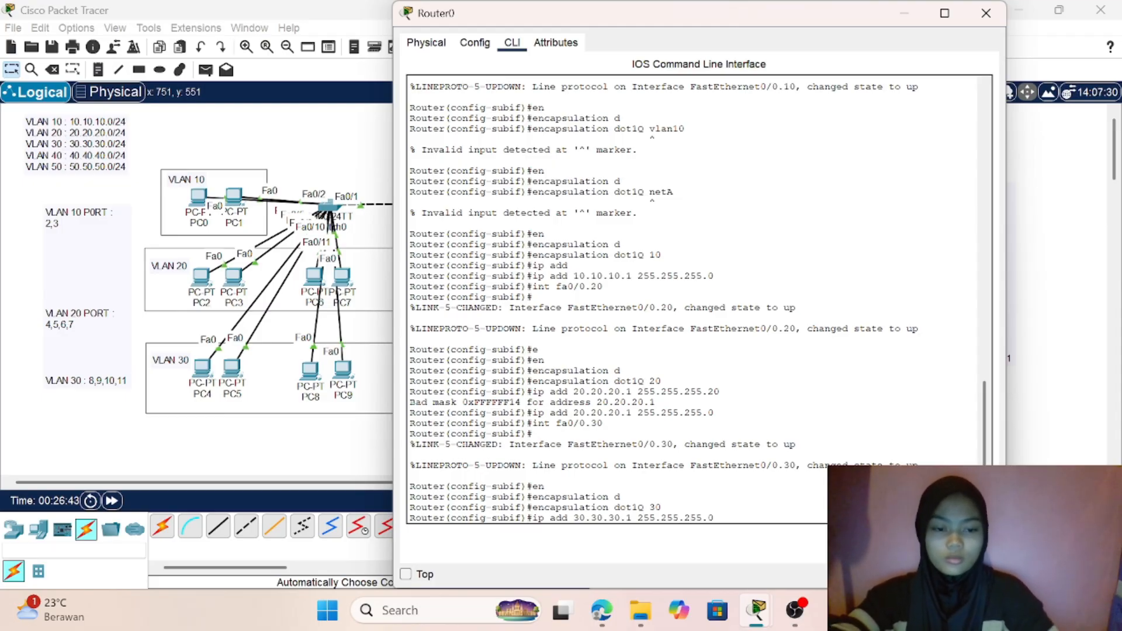
{"action": "key", "text": "Return"}
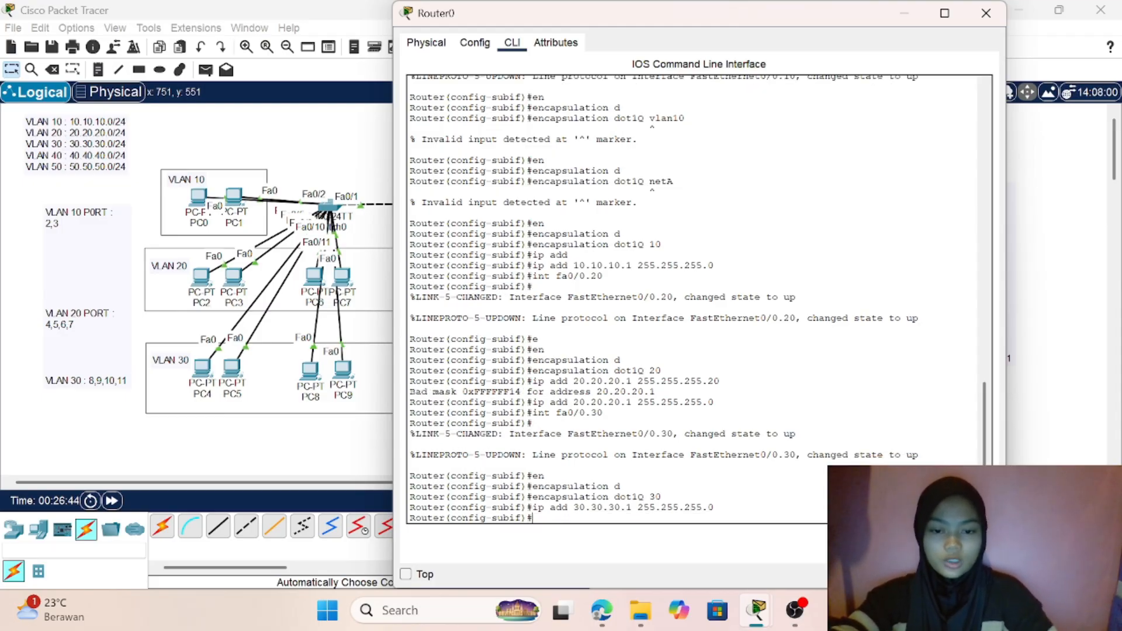
- Create subinterface fa0/0.40 on Router0 for VLAN 40
{"action": "type", "text": "int fa"}
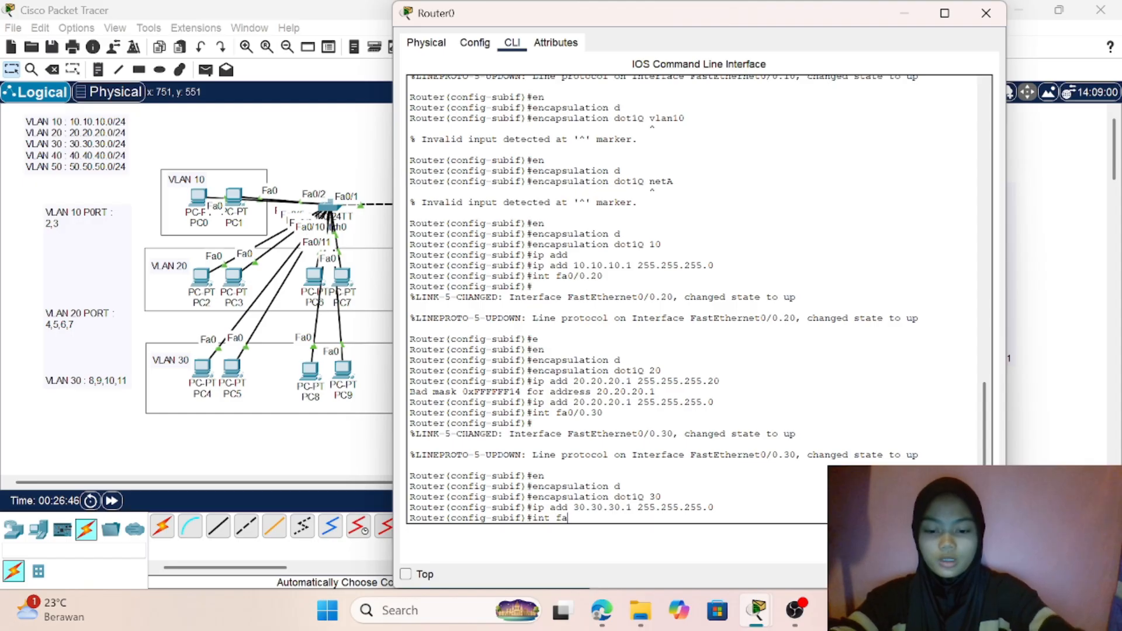
{"action": "type", "text": "0/0"}
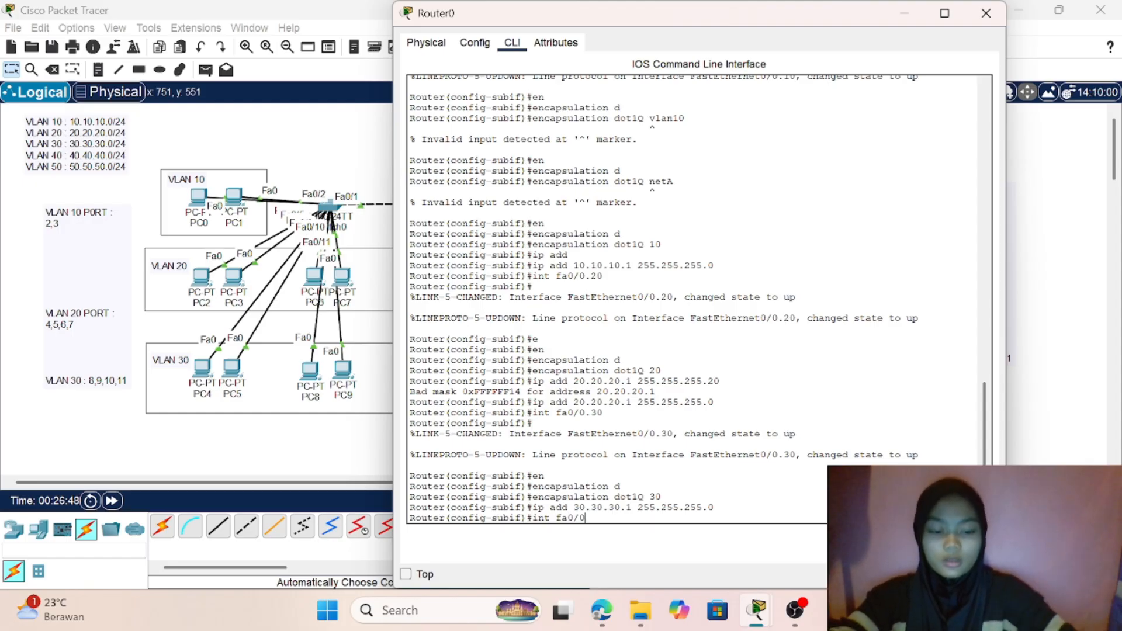
{"action": "type", "text": ".40"}
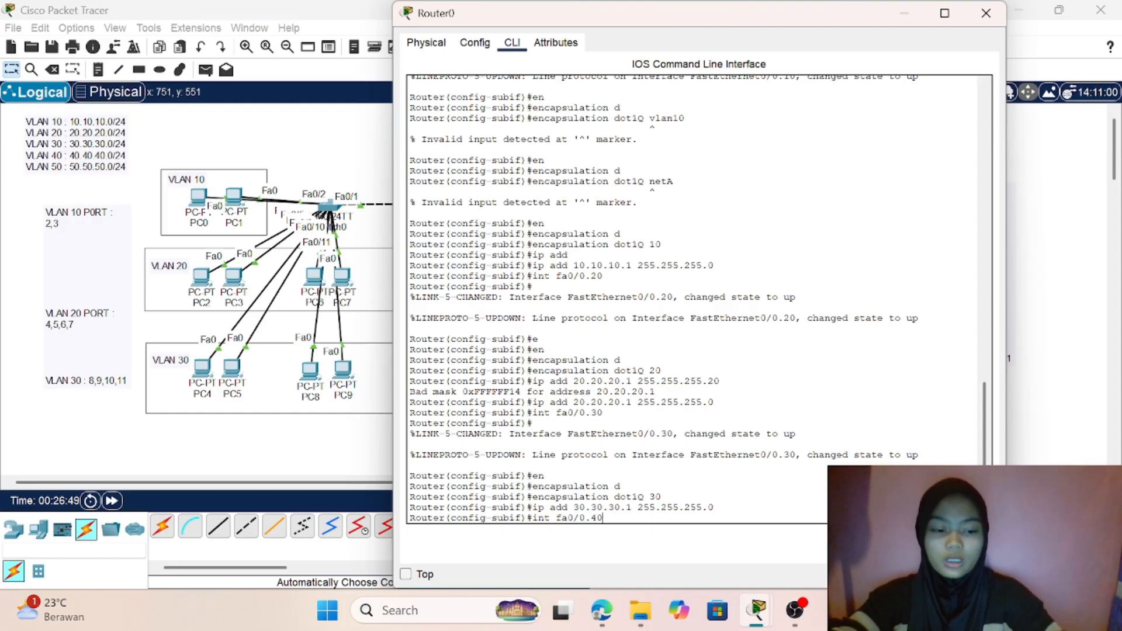
{"action": "key", "text": "Return"}
- Set dot1Q encapsulation with VLAN ID 40 on subinterface fa0/0.40
{"action": "type", "text": "en"}
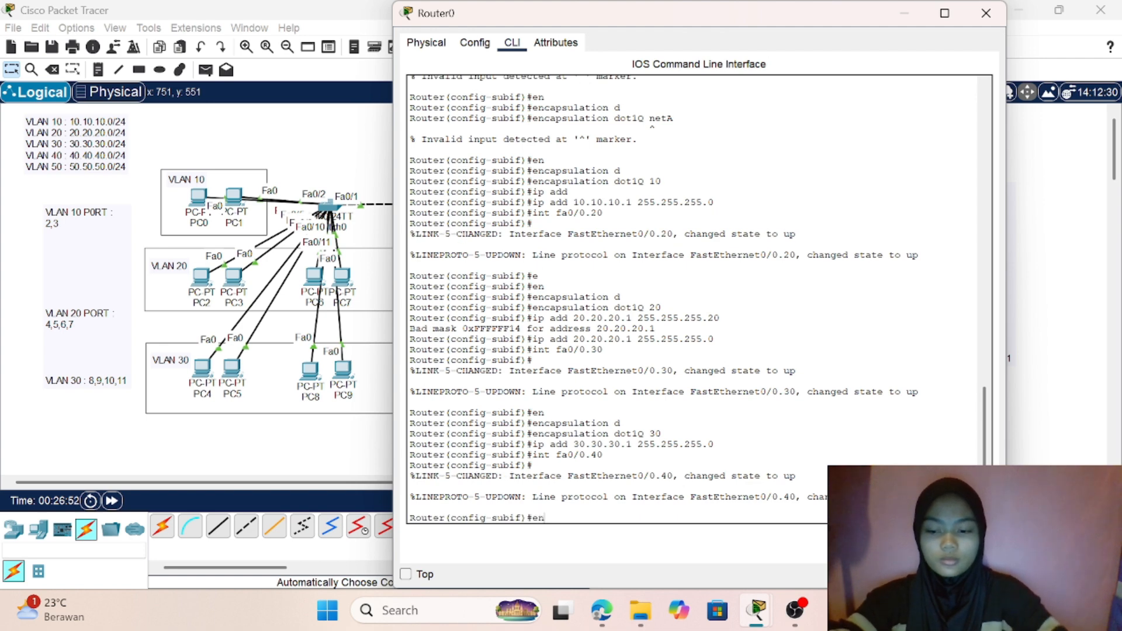
{"action": "key", "text": "Tab"}
{"action": "type", "text": "d"}
{"action": "key", "text": "Tab"}
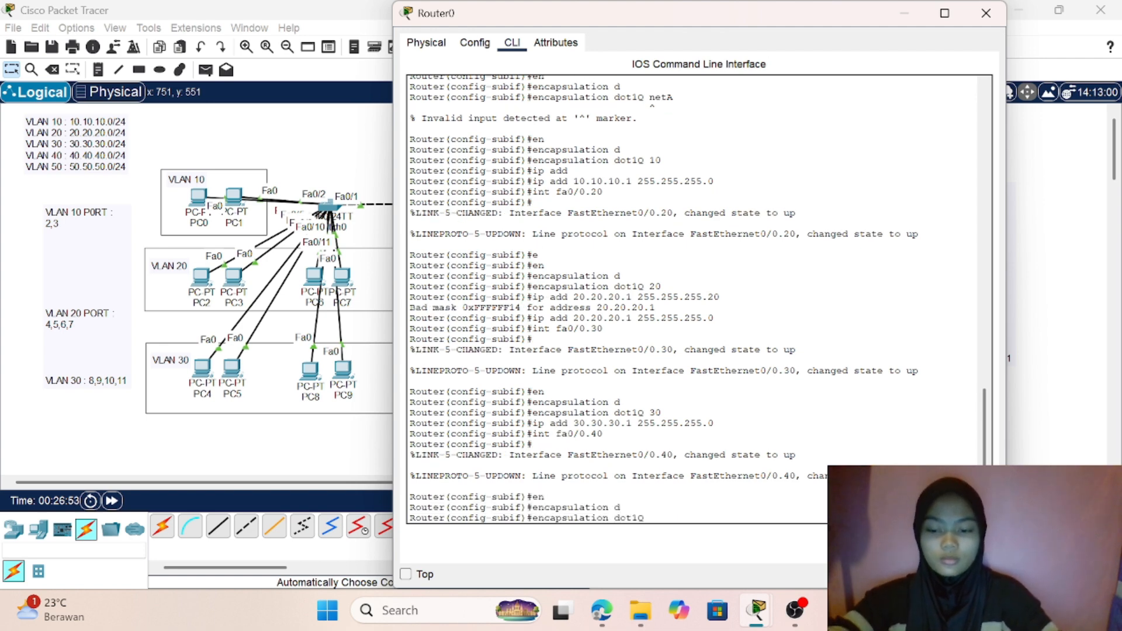
{"action": "type", "text": "40"}
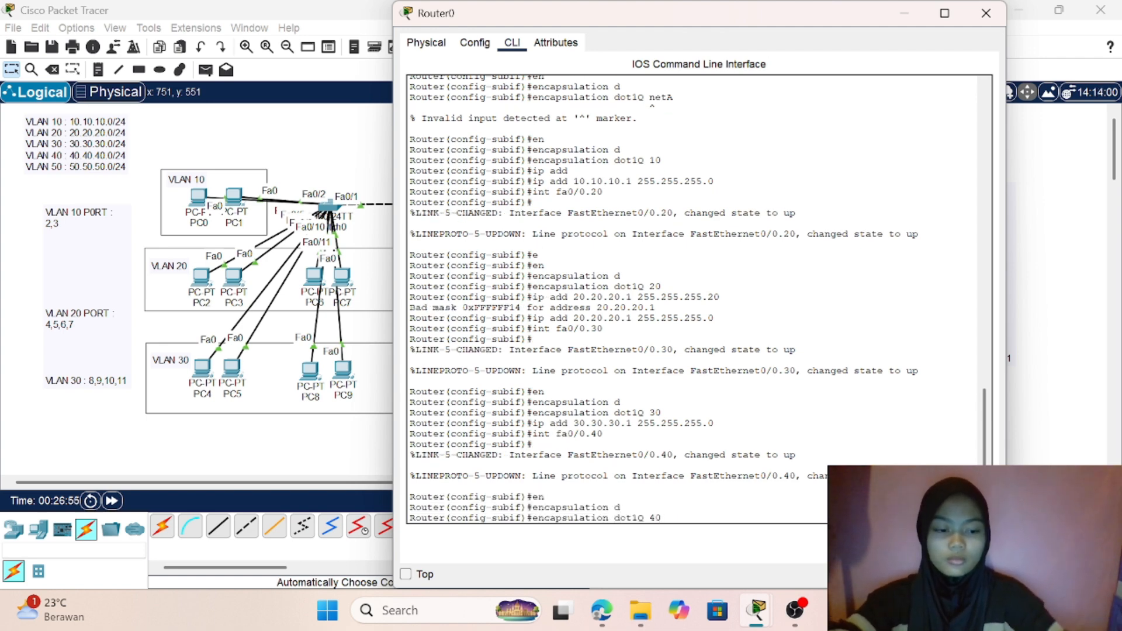
{"action": "key", "text": "Return"}
- Assign IP address 40.40.40.1 with subnet mask 255.255.255.0 to subinterface fa0/0.40
{"action": "type", "text": "i"}
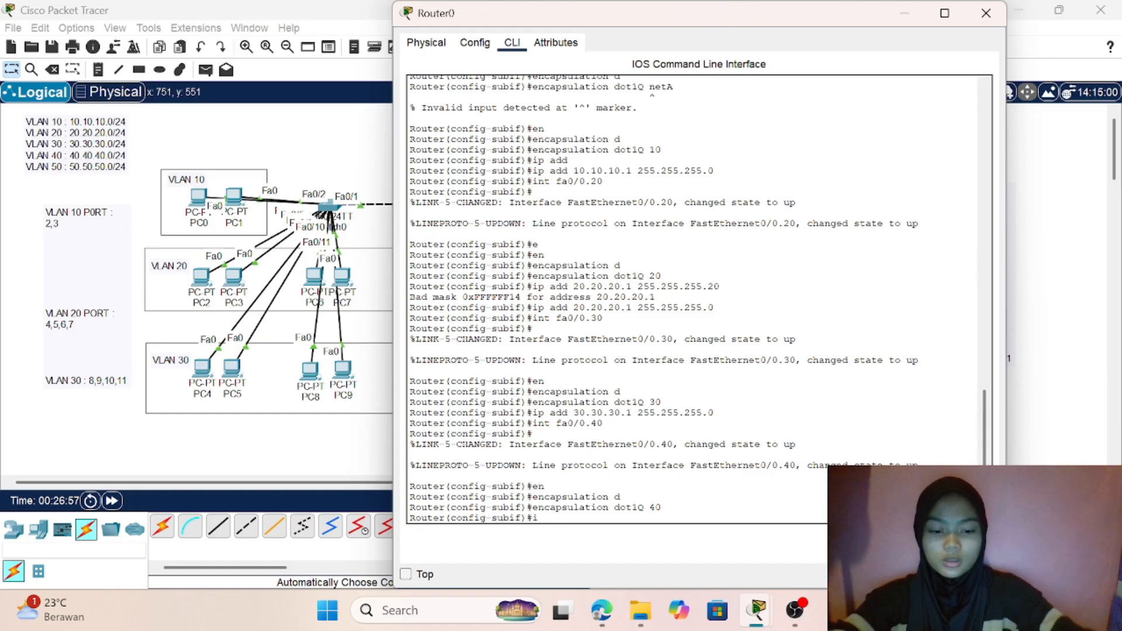
{"action": "type", "text": "p add 4"}
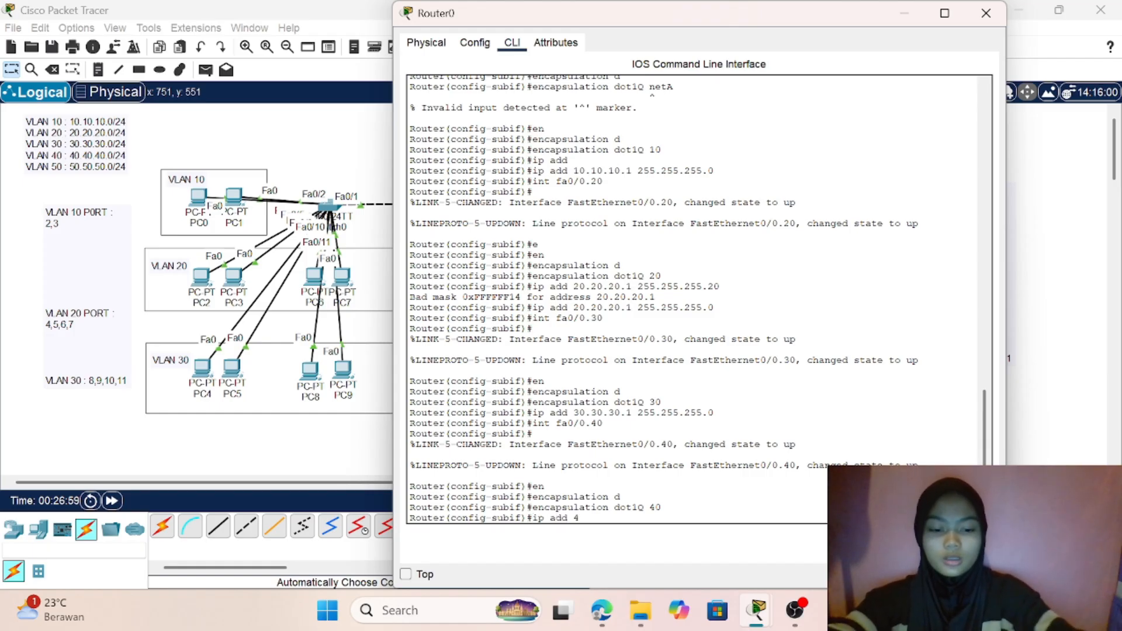
{"action": "type", "text": "0.40.40"}
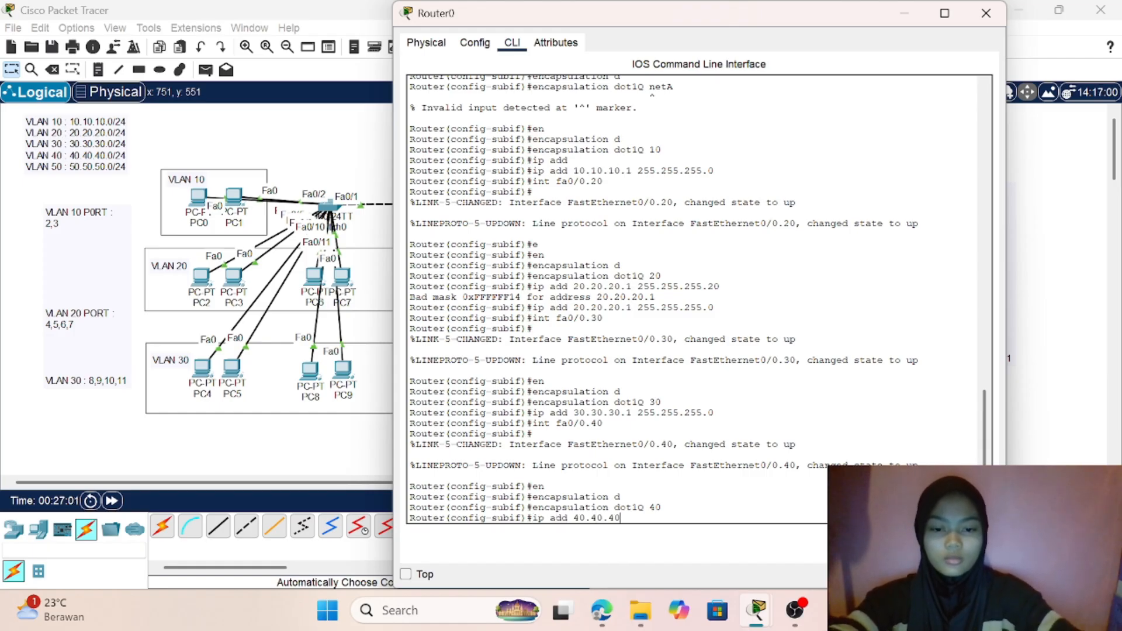
{"action": "type", "text": ".1 25"}
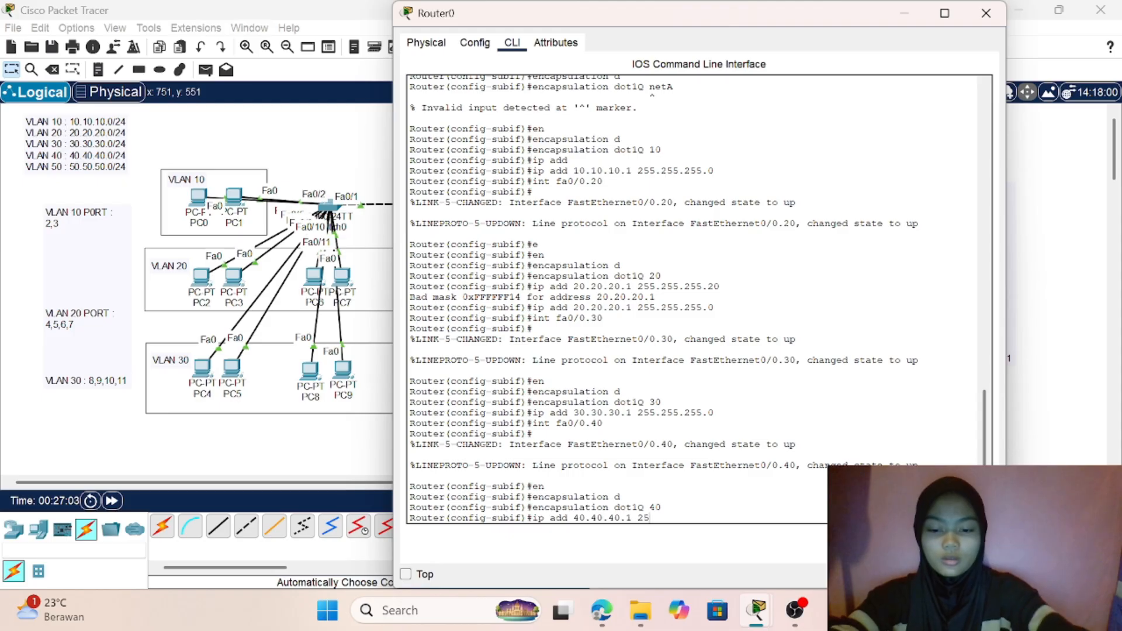
{"action": "type", "text": "5.255."}
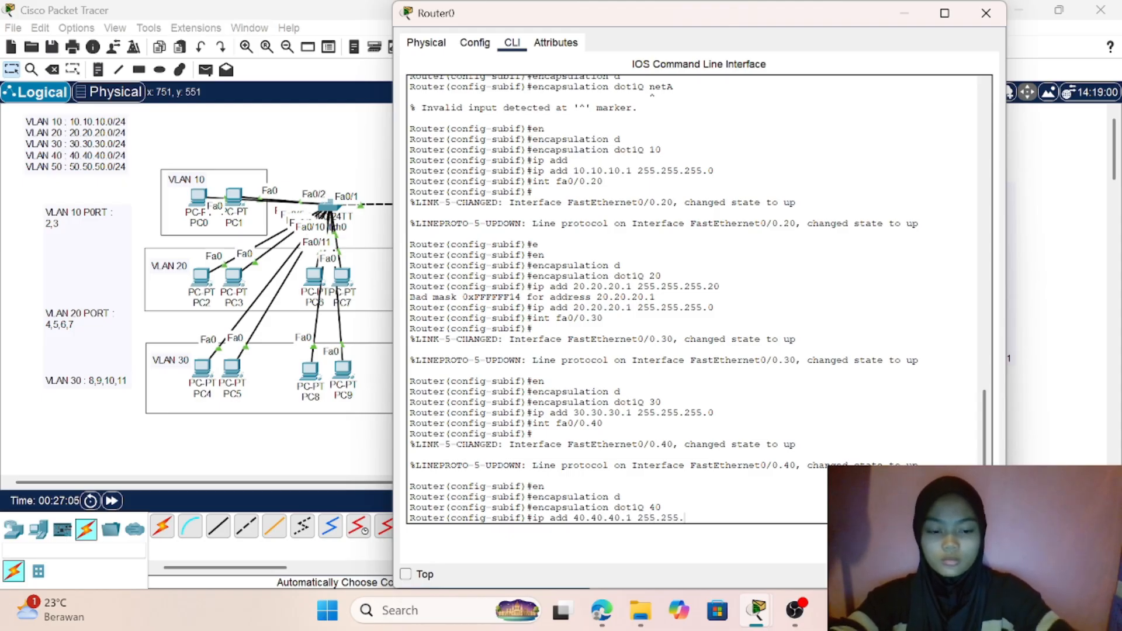
{"action": "type", "text": "25"}
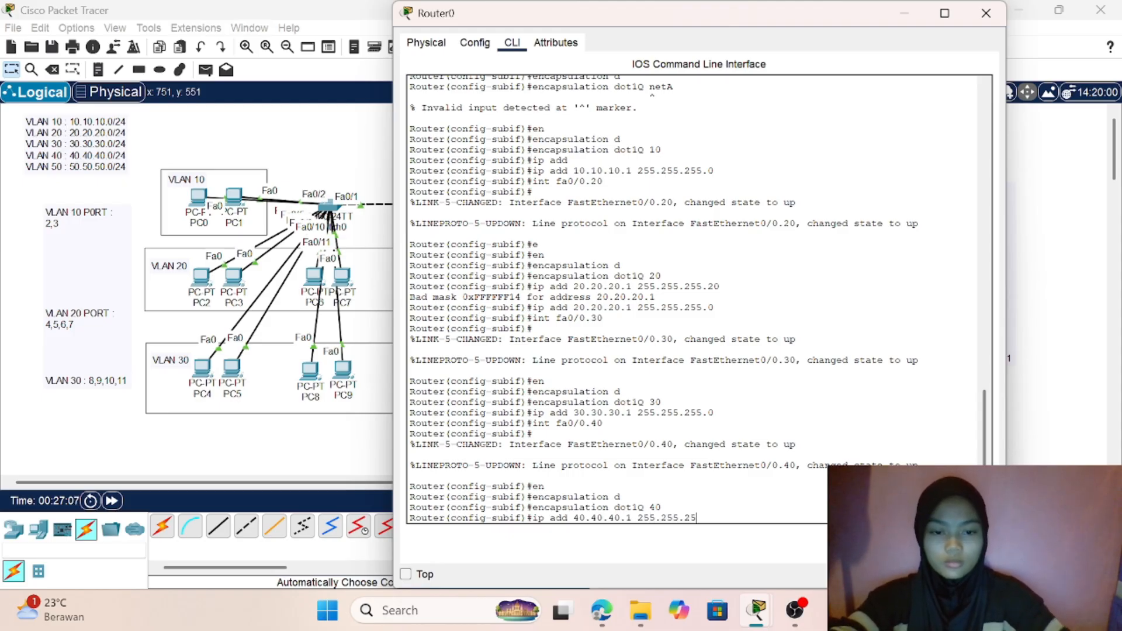
{"action": "type", "text": "5"}
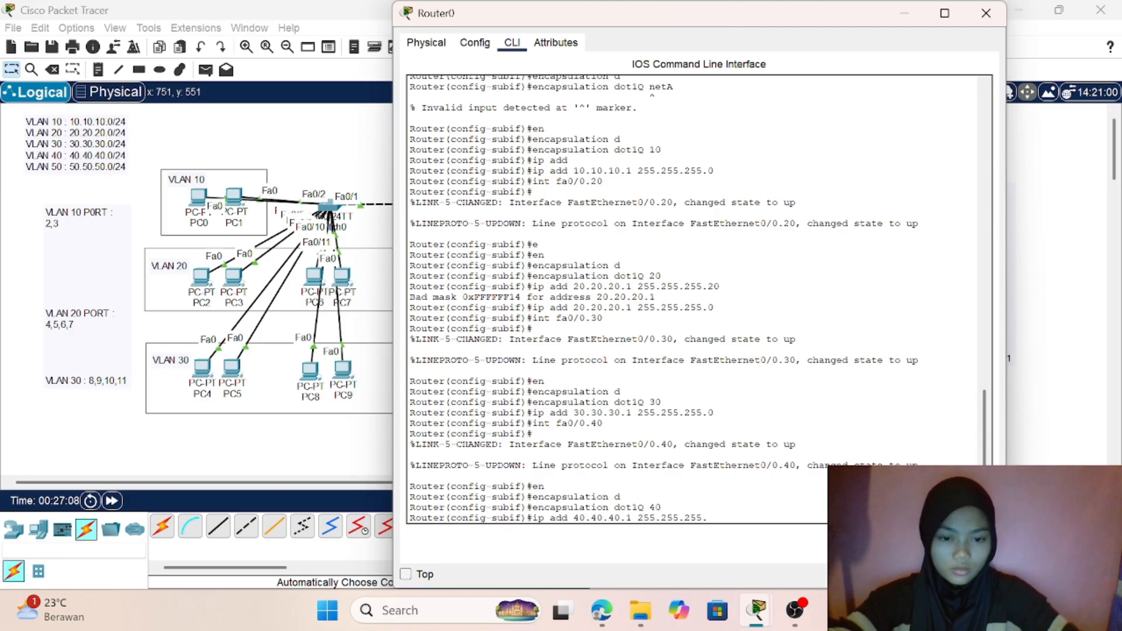
{"action": "type", "text": ".0"}
{"action": "key", "text": "Return"}
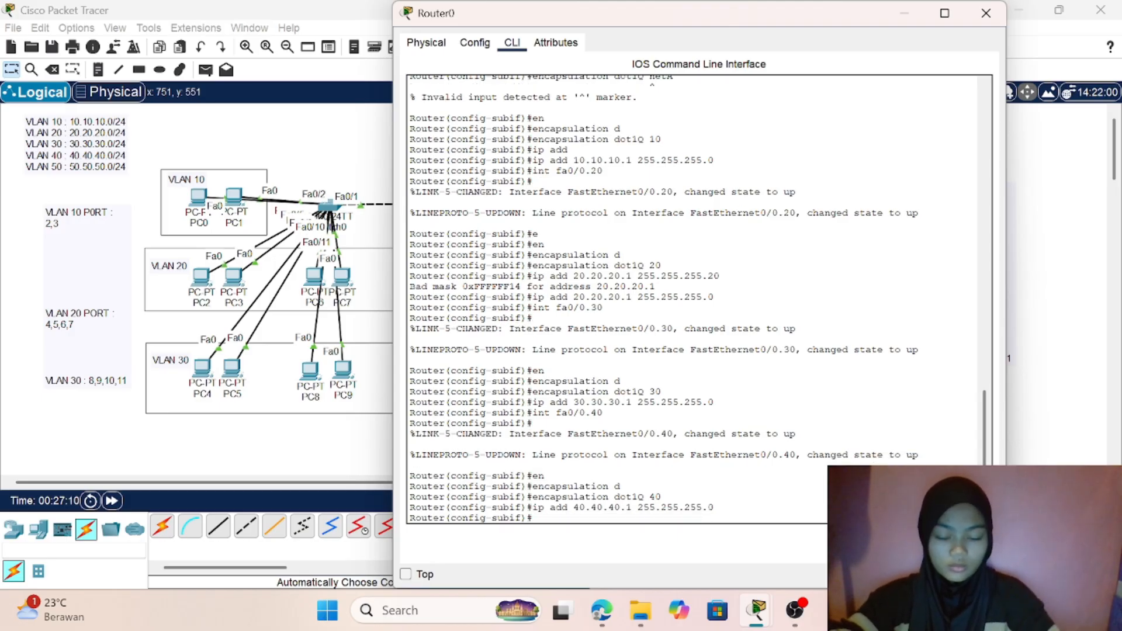
- Create subinterface fa0/0.50 on Router0 for VLAN 50
{"action": "type", "text": "in"}
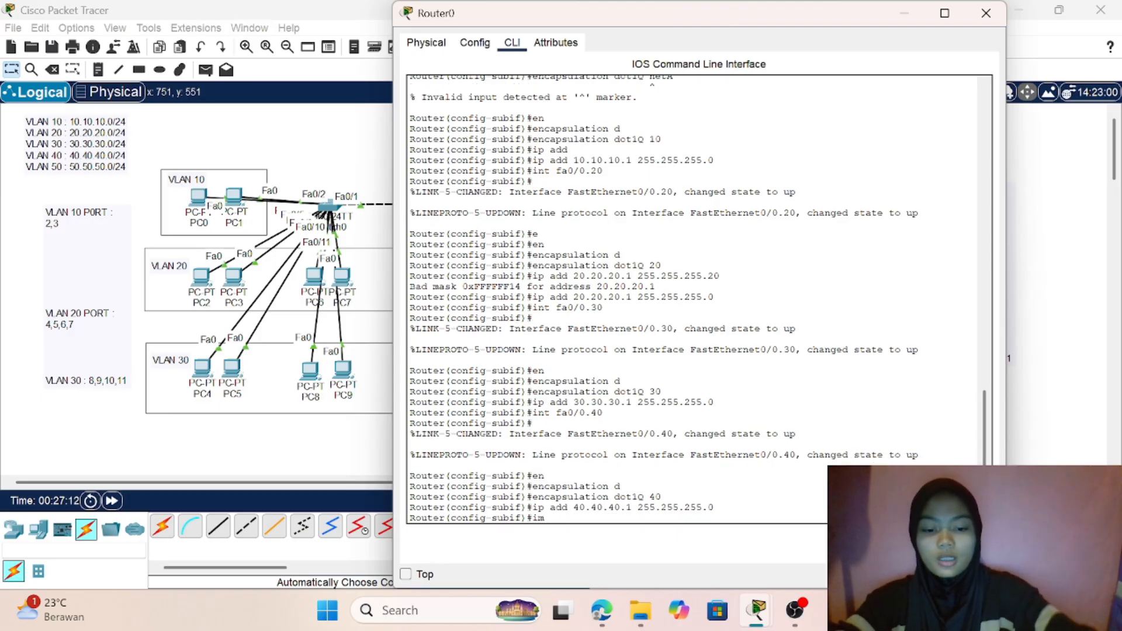
{"action": "type", "text": "t "}
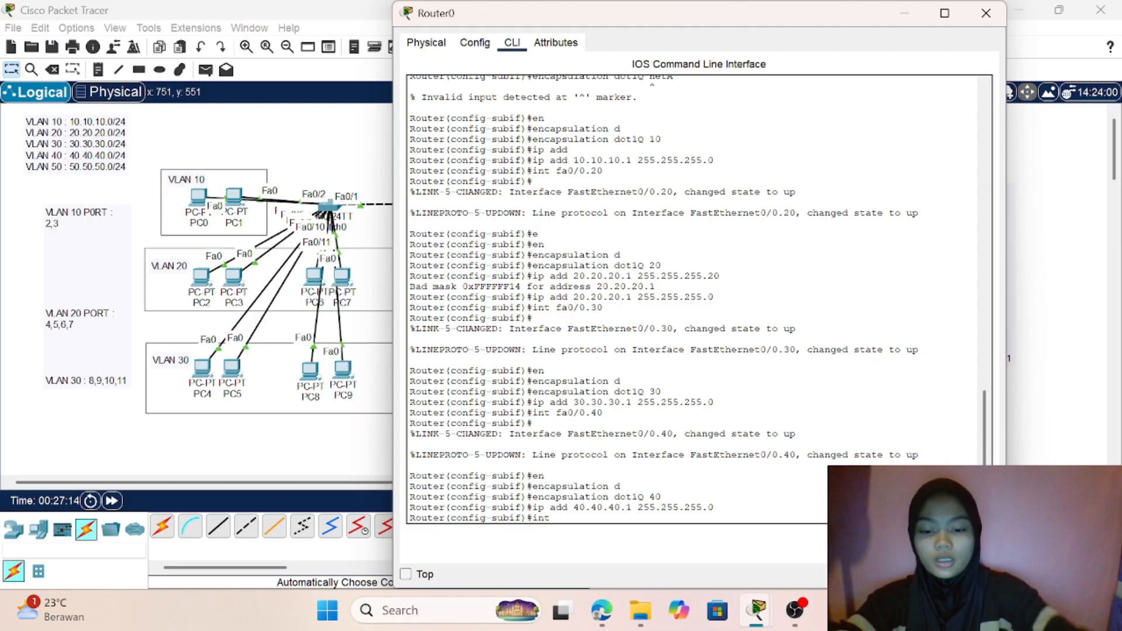
{"action": "type", "text": "ra"}
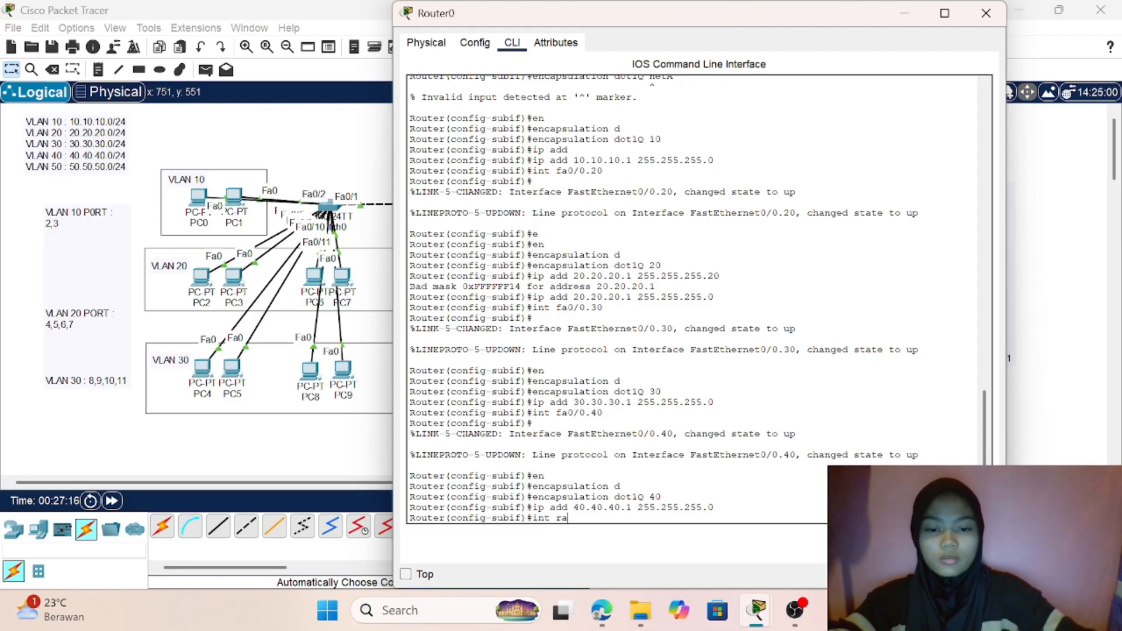
{"action": "key", "text": "BackSpace"}
{"action": "key", "text": "BackSpace"}
{"action": "type", "text": "fa0"}
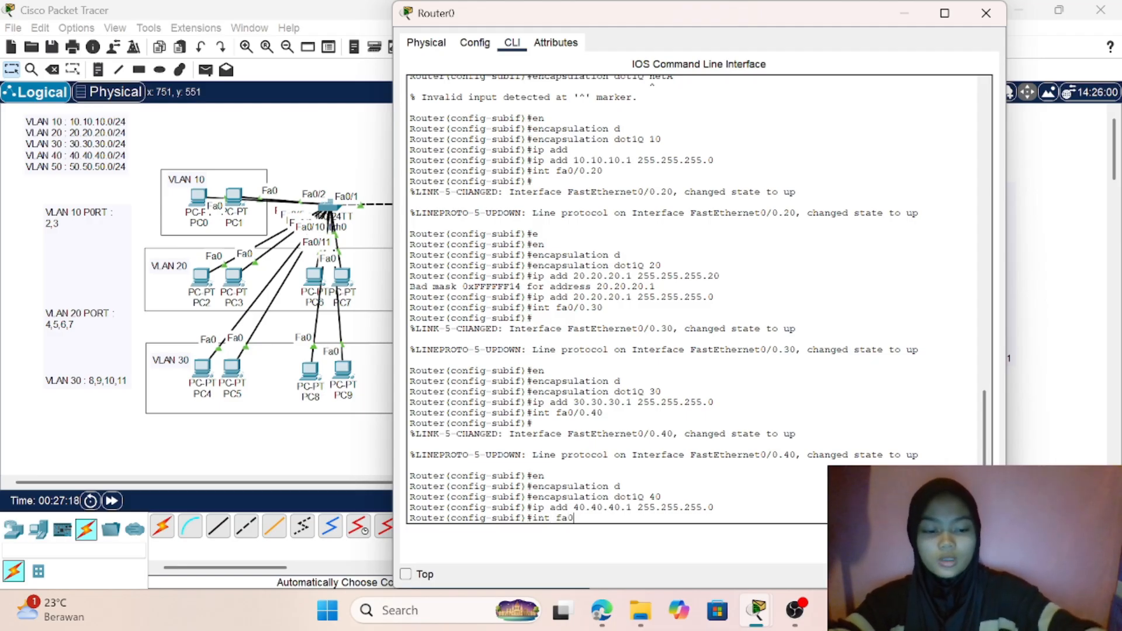
{"action": "type", "text": "/0.50"}
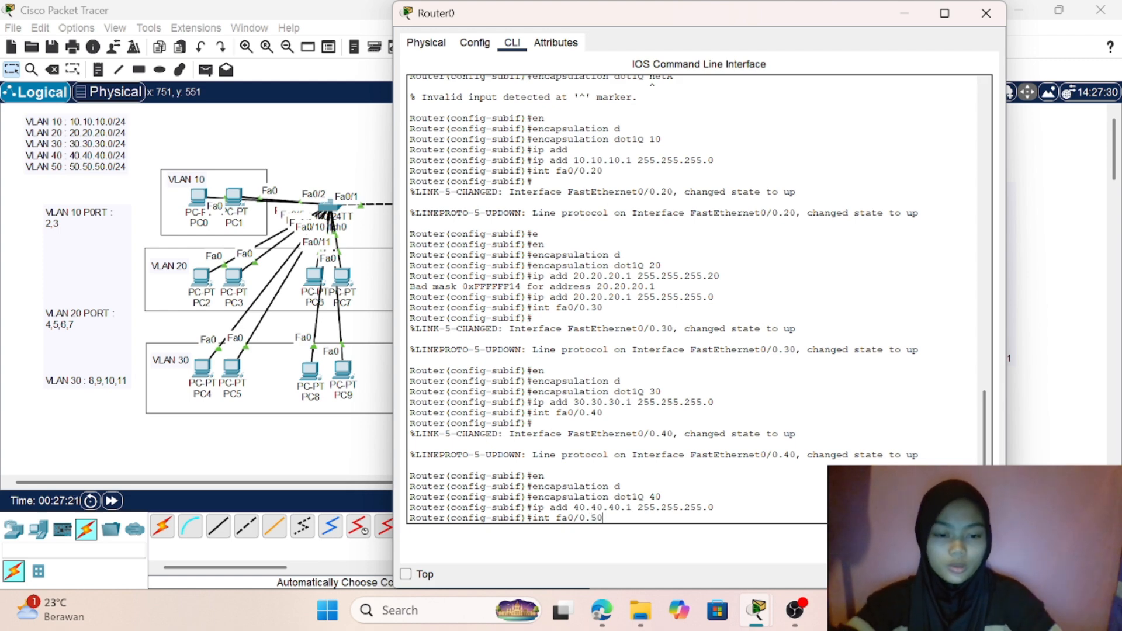
{"action": "key", "text": "Return"}
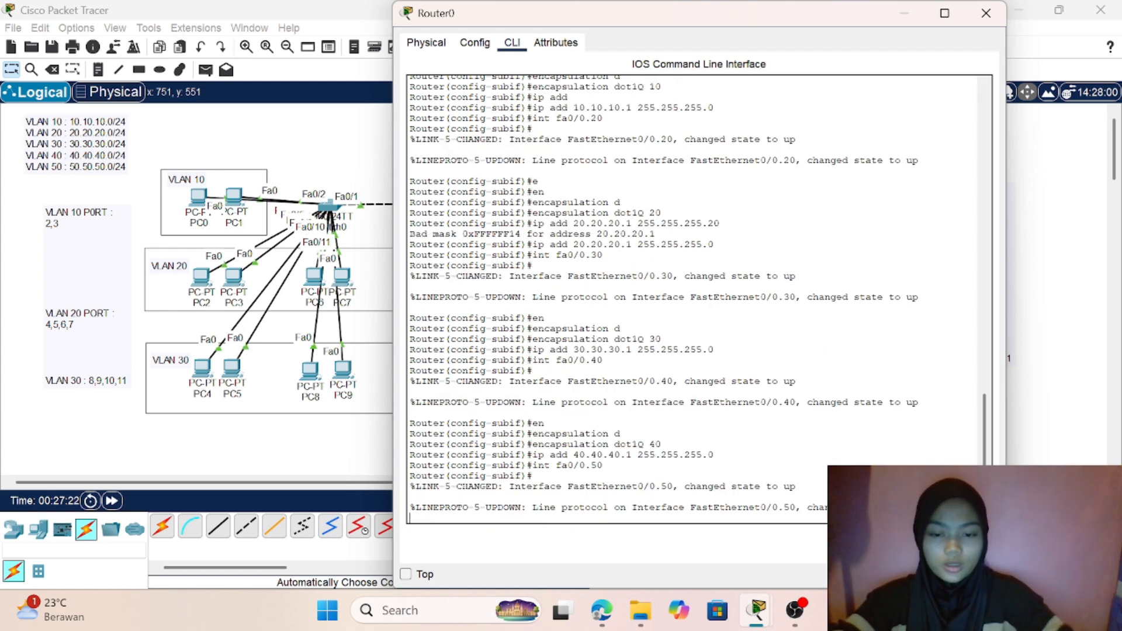
- Set dot1Q encapsulation with VLAN ID 50 on subinterface fa0/0.50
{"action": "type", "text": "en"}
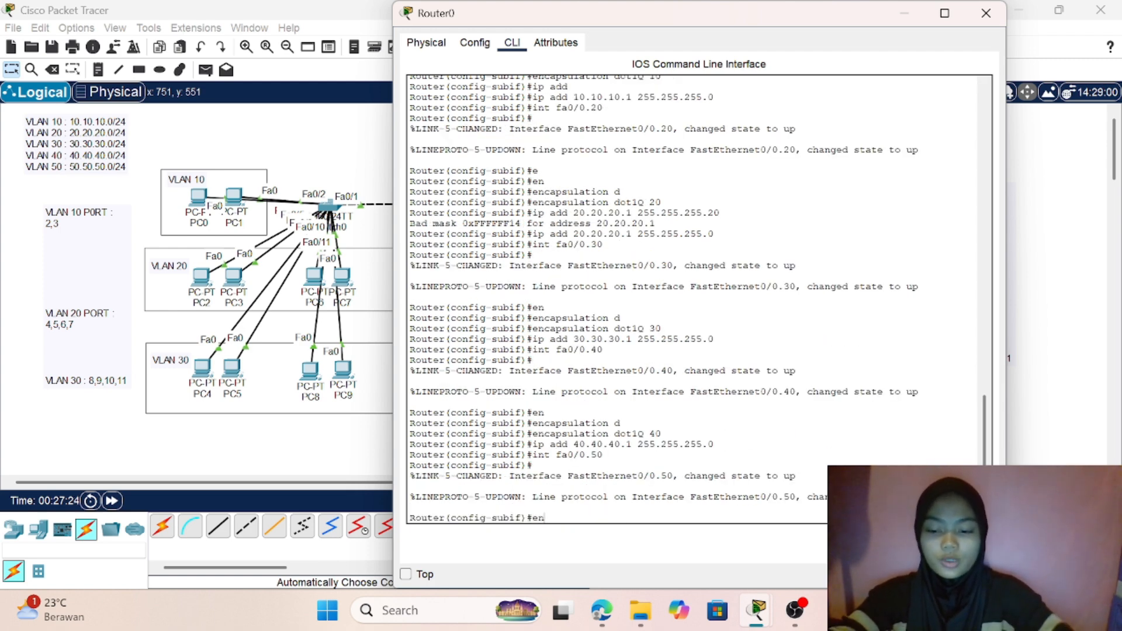
{"action": "key", "text": "Tab"}
{"action": "type", "text": "d"}
{"action": "key", "text": "Tab"}
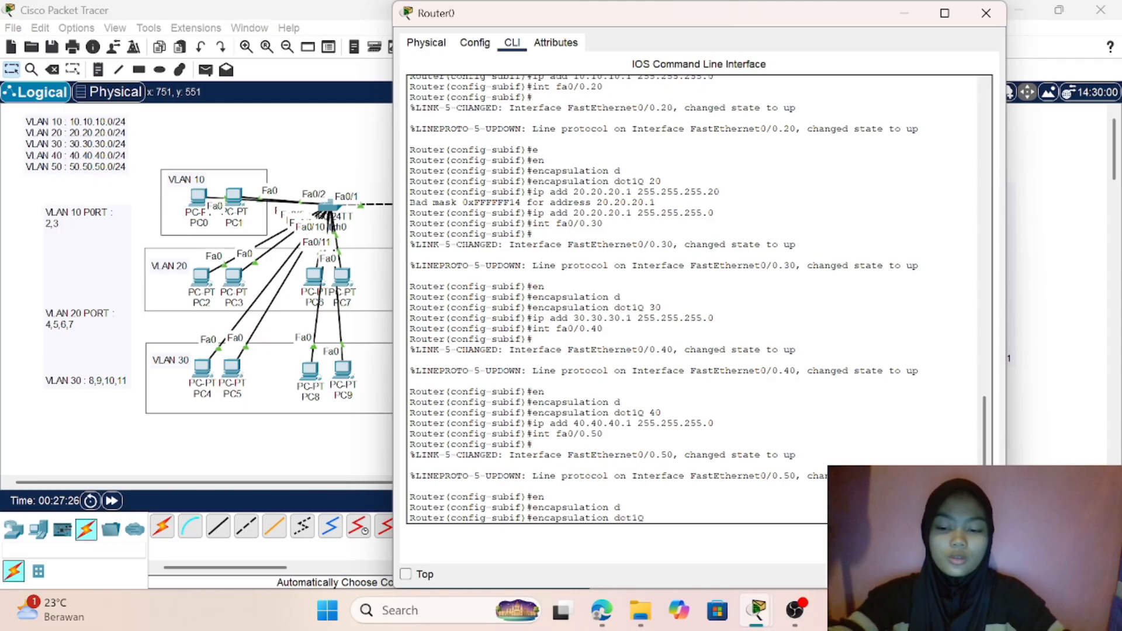
{"action": "type", "text": "50"}
{"action": "key", "text": "Return"}
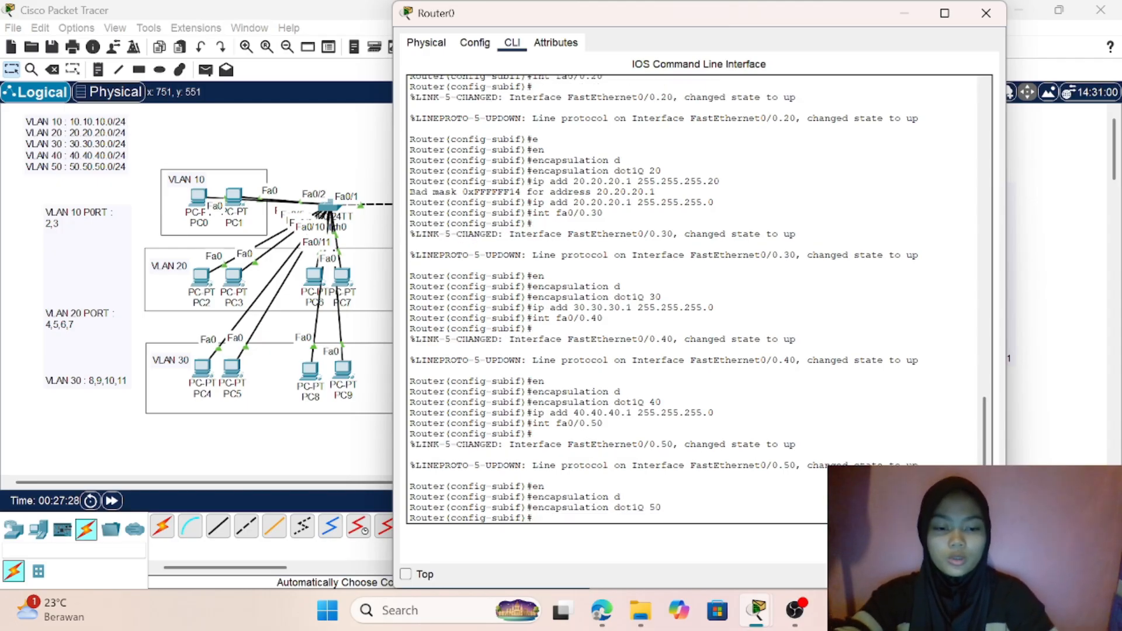
- Assign IP address 50.50.50.1 with subnet mask 255.255.255.0 to subinterface fa0/0.50 and return to global configuration mode
{"action": "type", "text": "ip"}
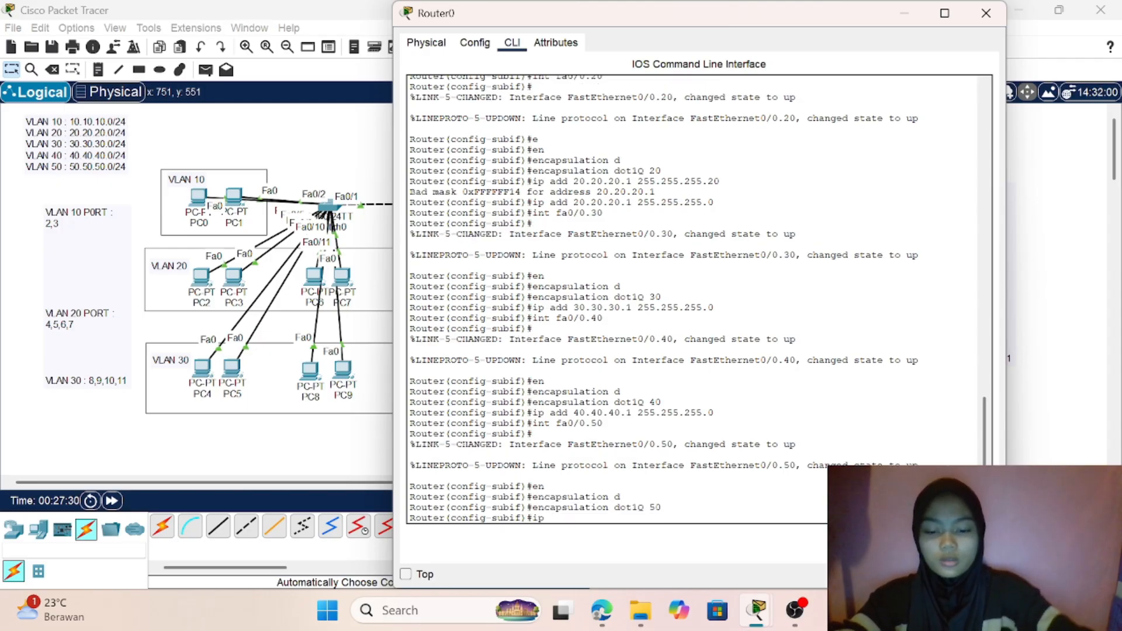
{"action": "type", "text": " add 50"}
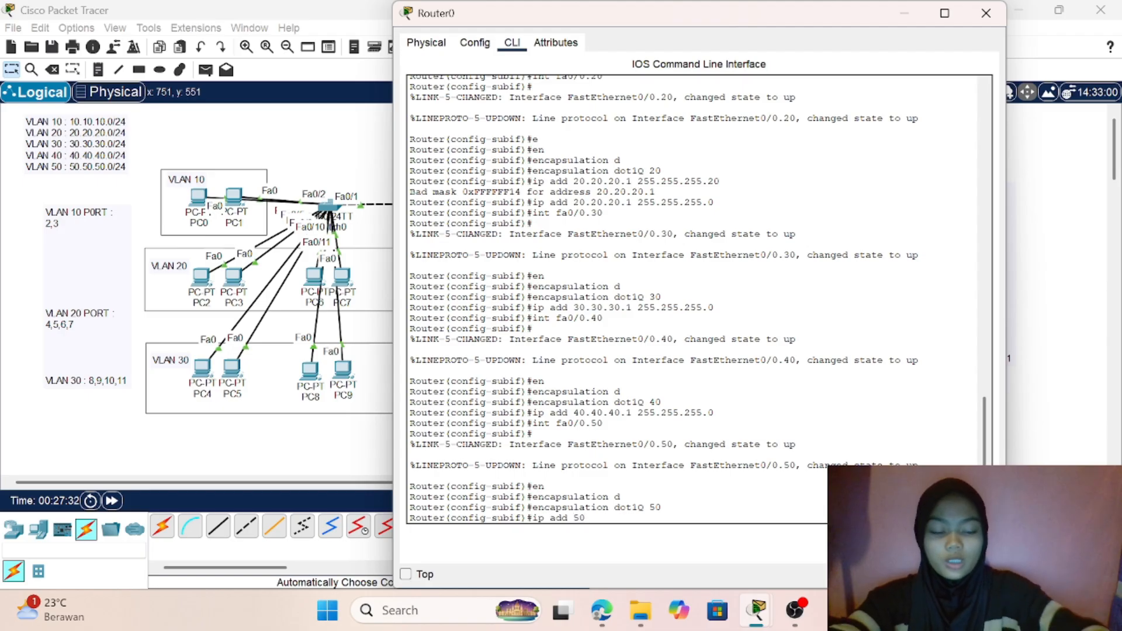
{"action": "type", "text": ".50.50.1"}
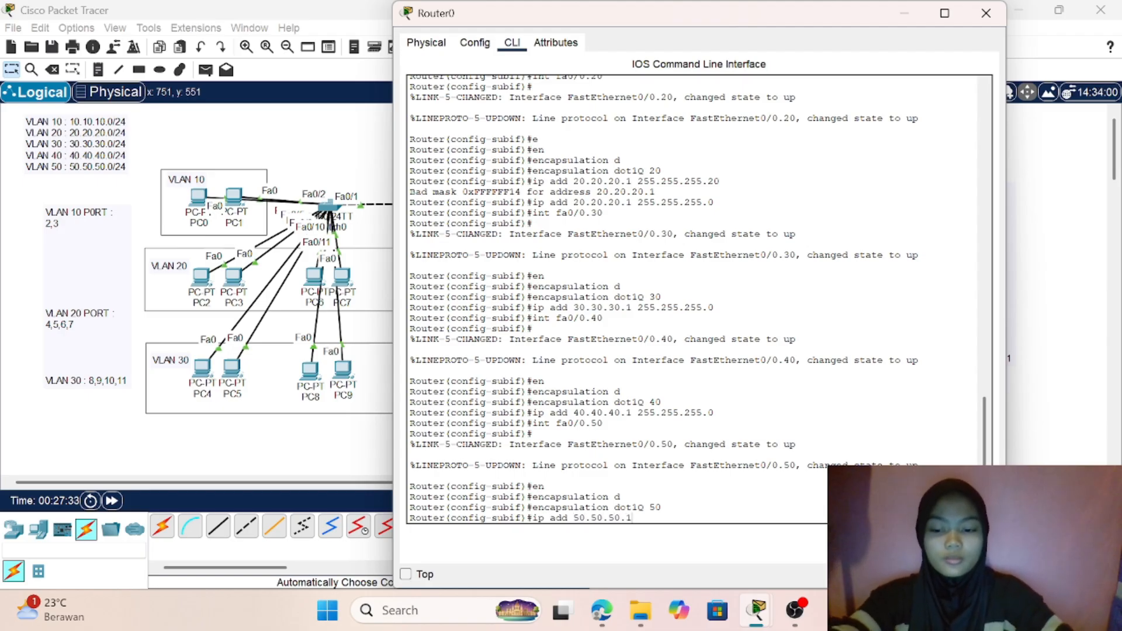
{"action": "type", "text": " 255.25"}
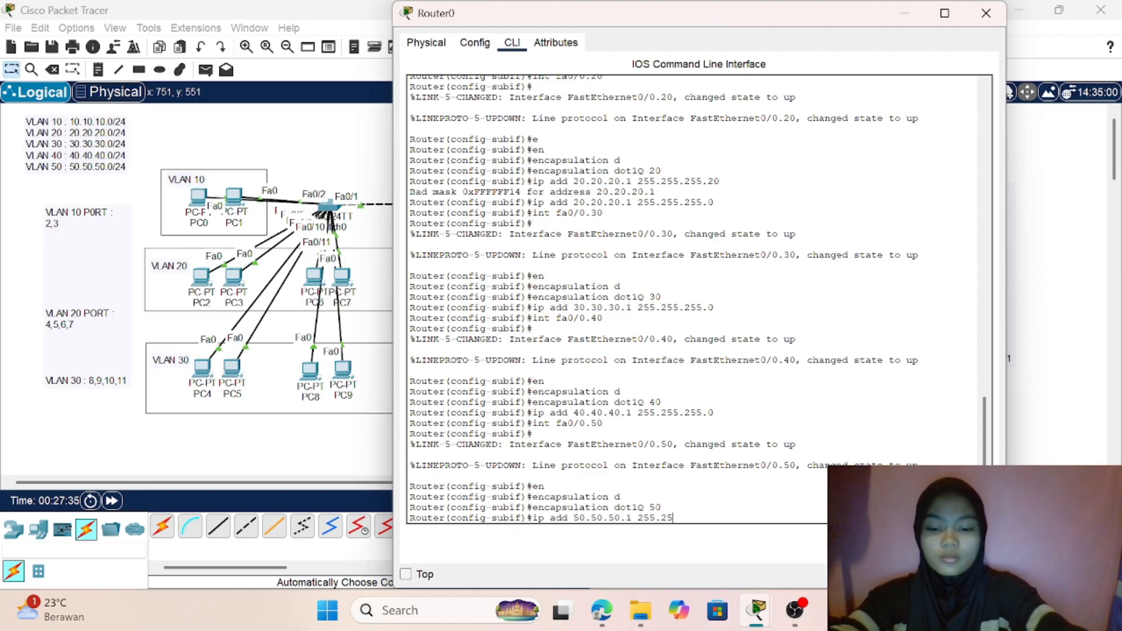
{"action": "type", "text": "5.255."}
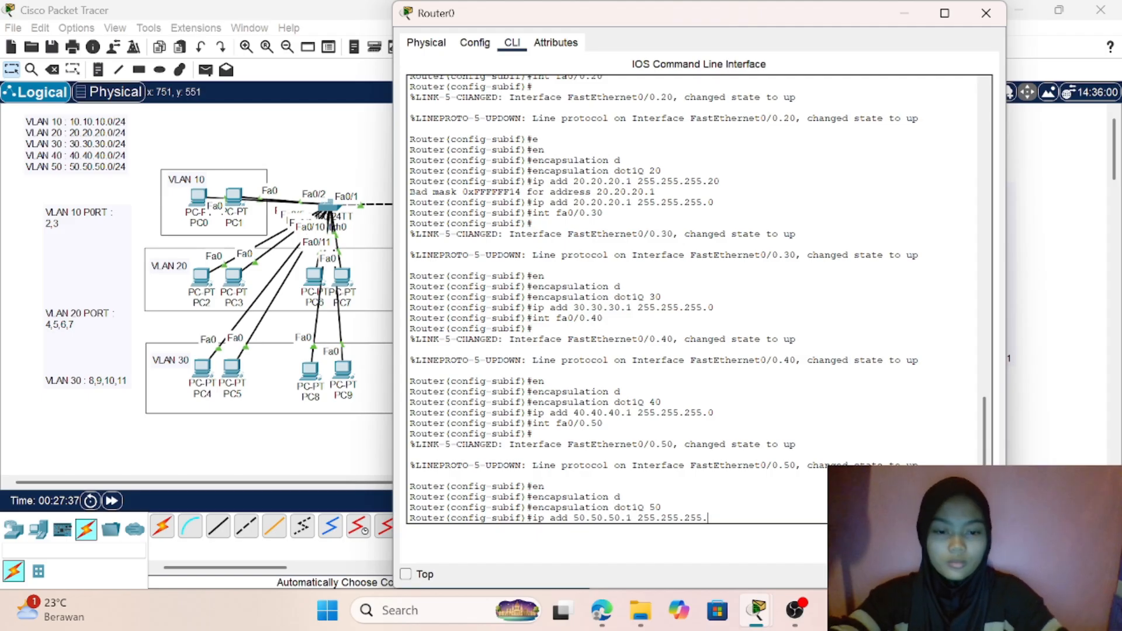
{"action": "type", "text": "0"}
{"action": "key", "text": "Return"}
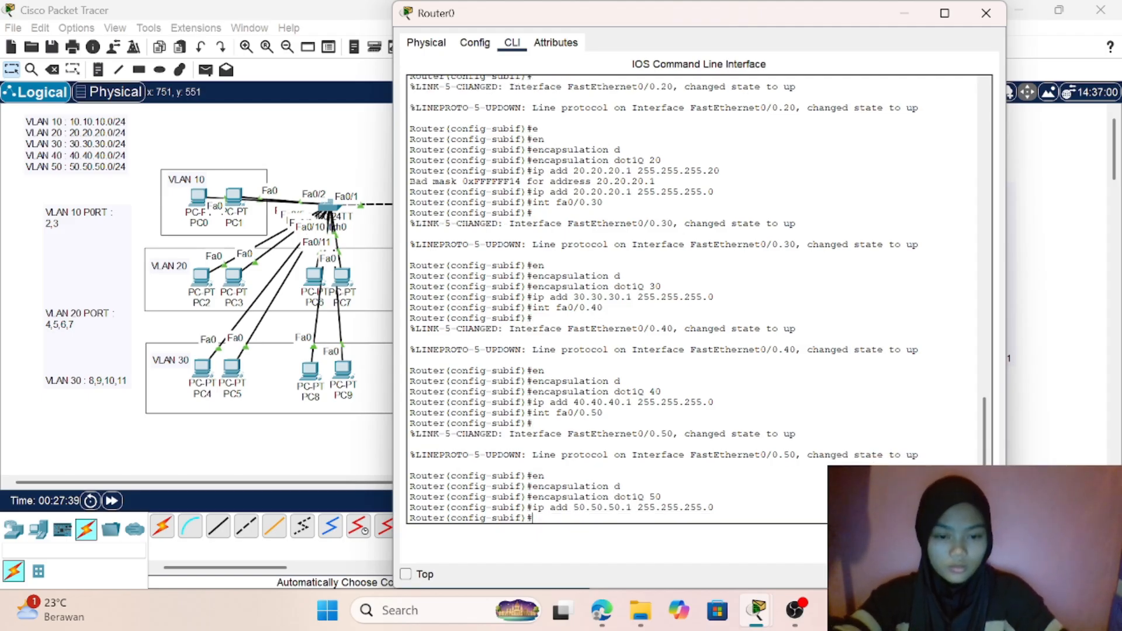
{"action": "type", "text": "ex"}
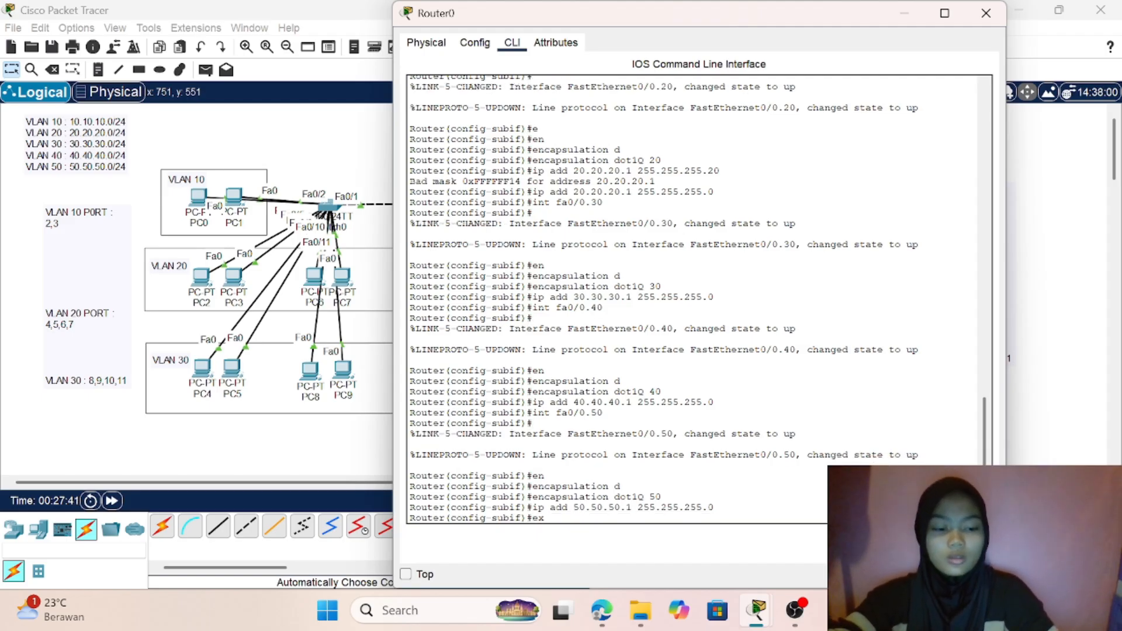
{"action": "key", "text": "Return"}
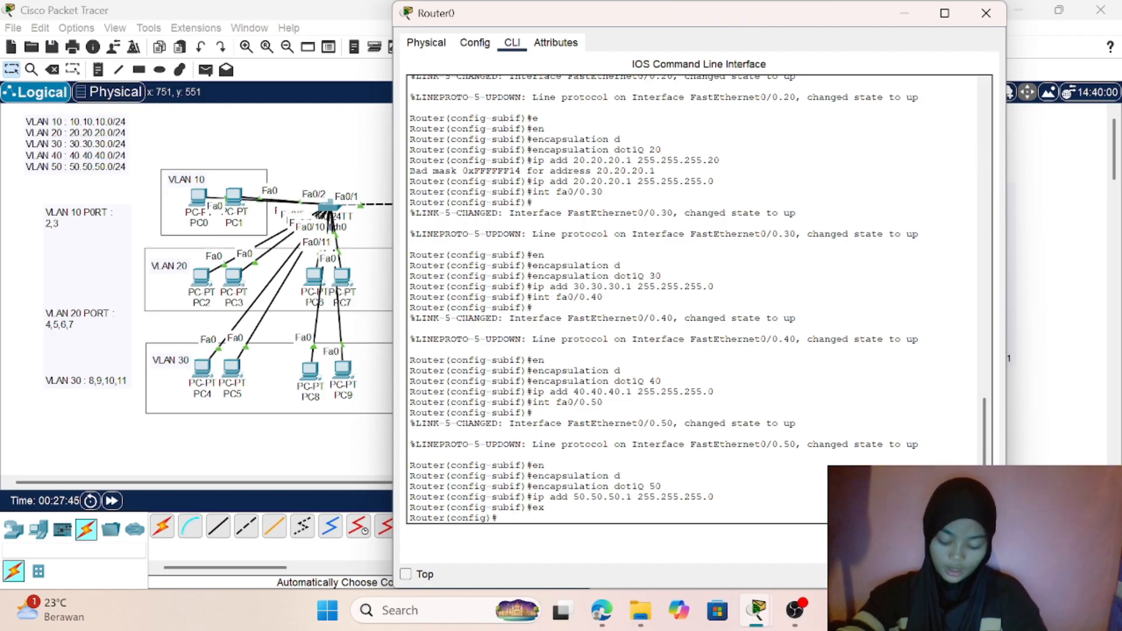
- Display the brief IP interface summary on Router0 and examine the rows for FastEthernet0/0 and its subinterfaces
{"action": "type", "text": "do"}
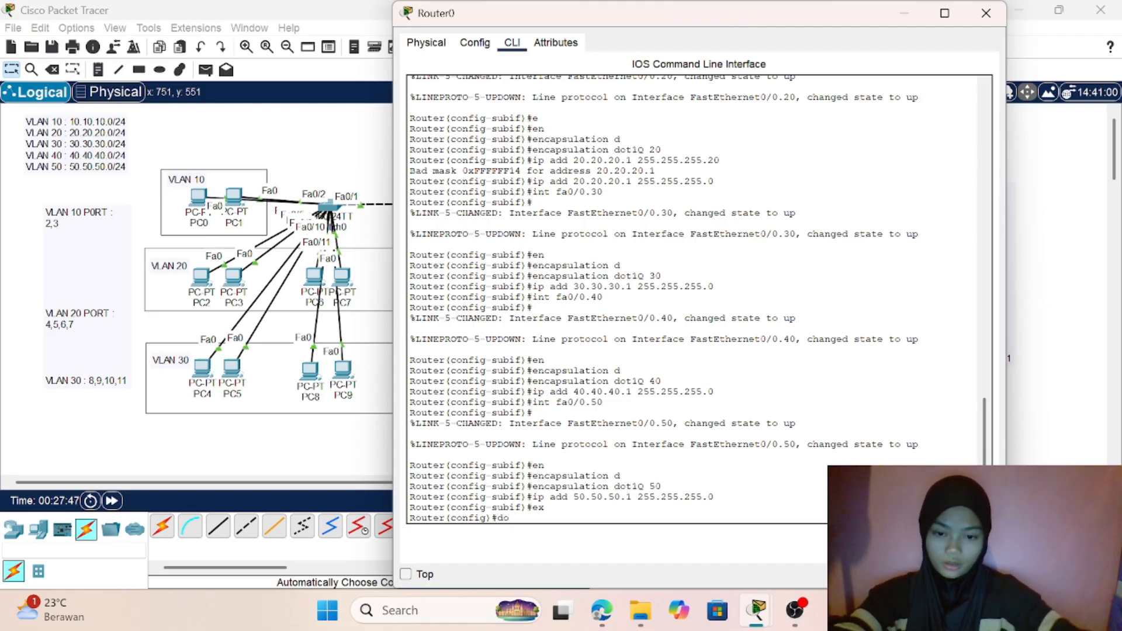
{"action": "type", "text": " show "}
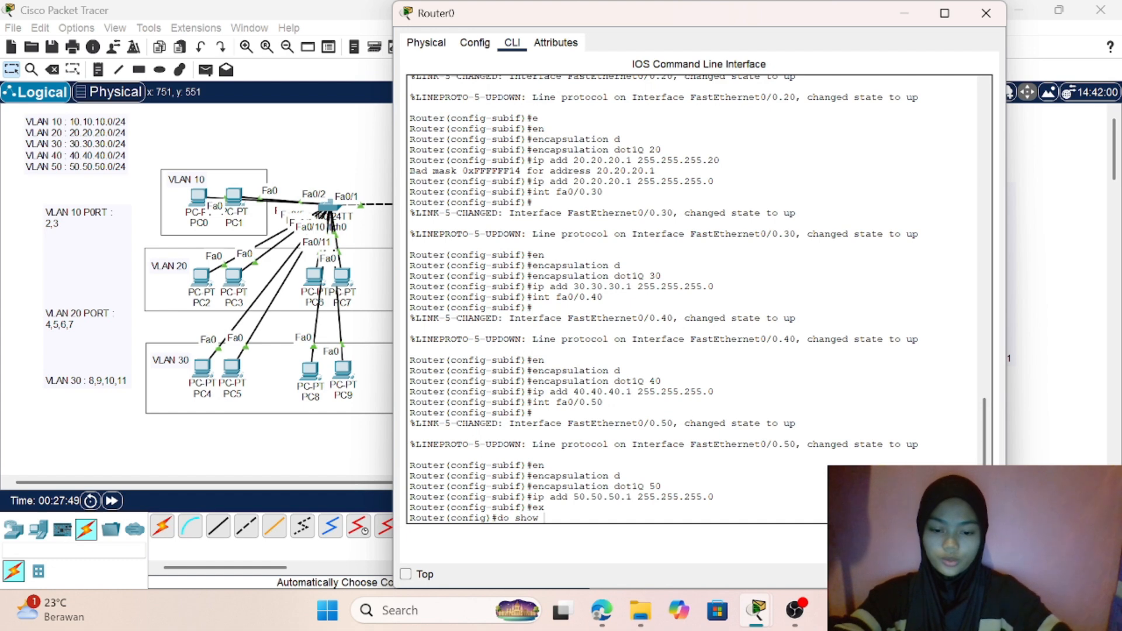
{"action": "type", "text": "i"}
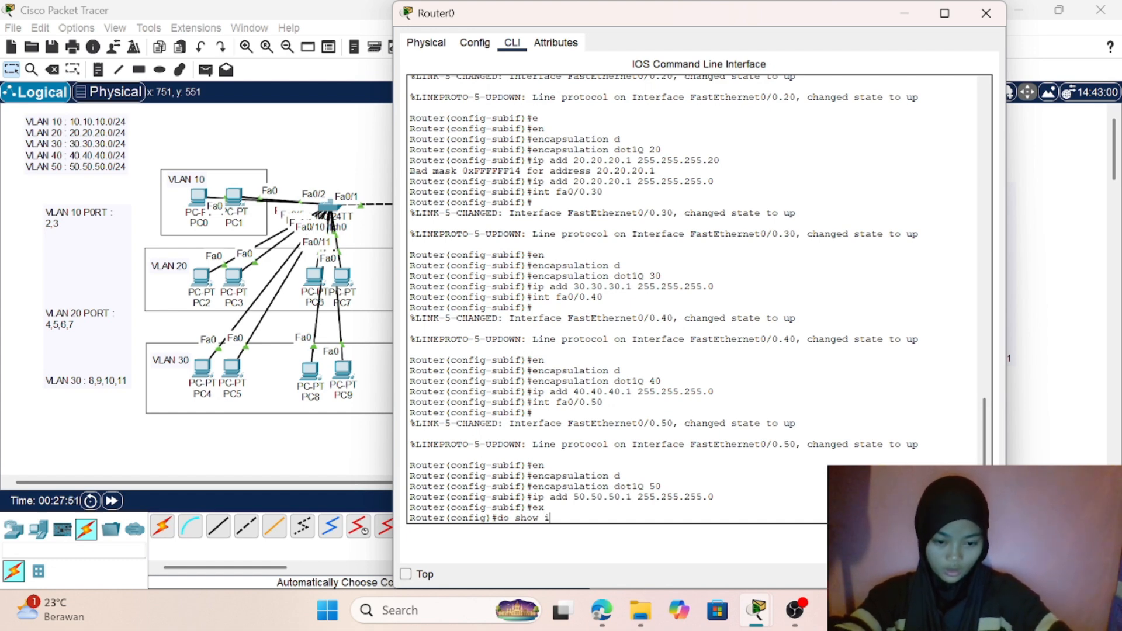
{"action": "type", "text": "p int"}
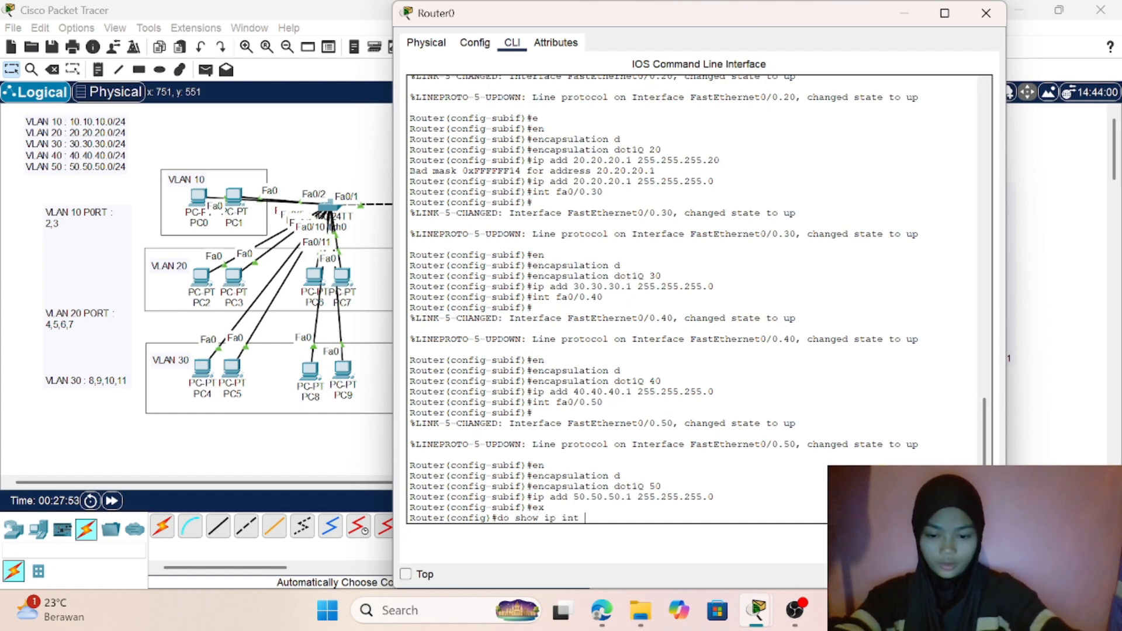
{"action": "type", "text": " brief"}
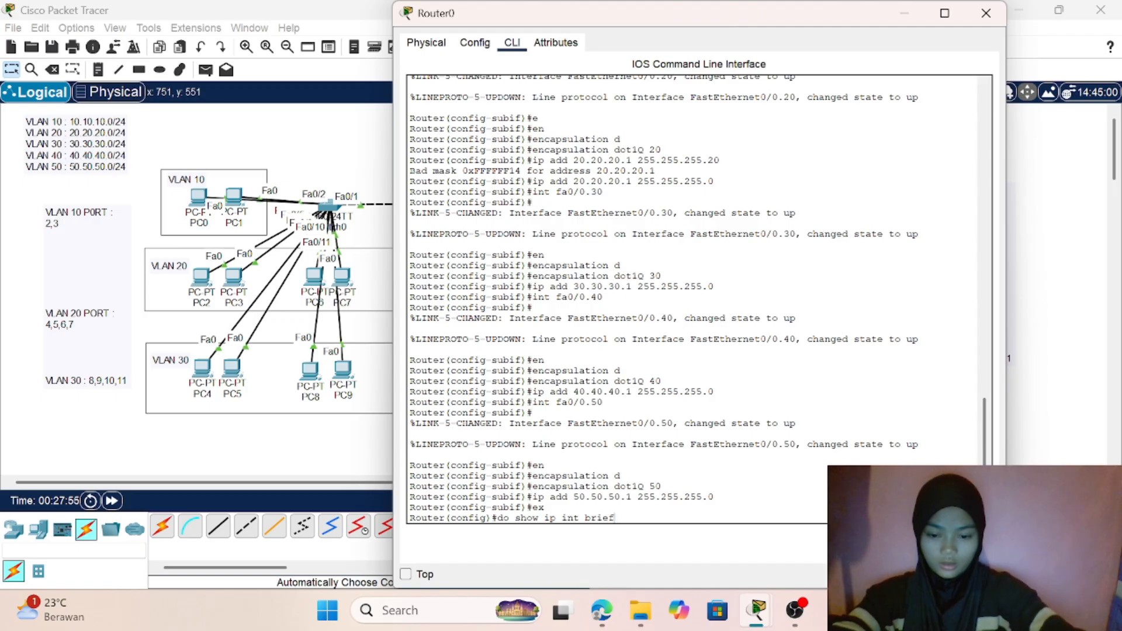
{"action": "key", "text": "Return"}
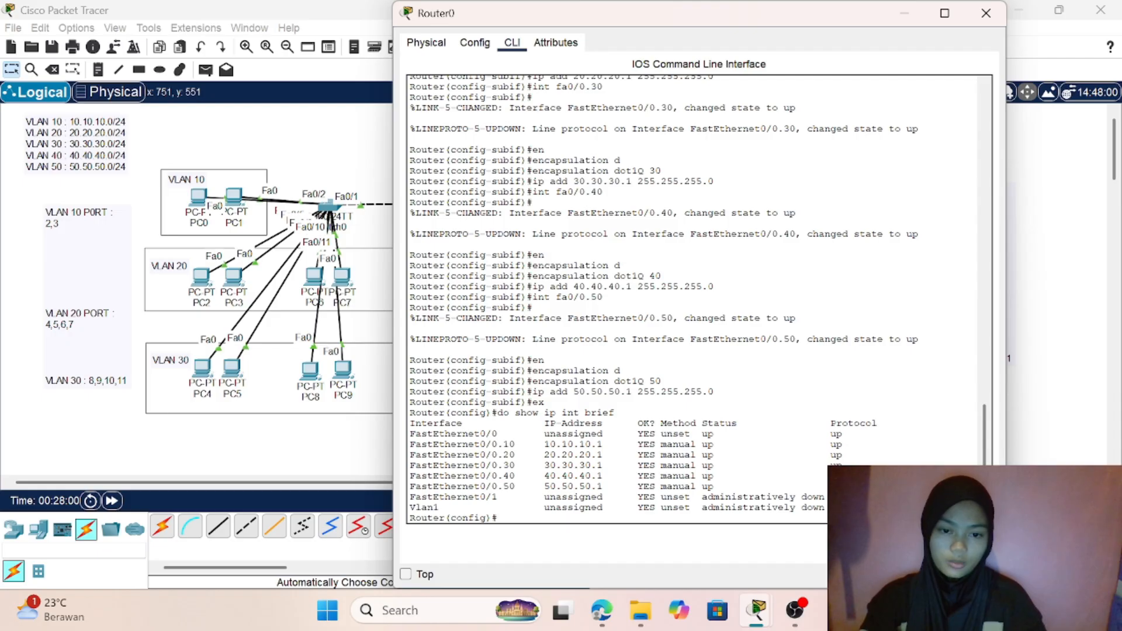
{"action": "left_click_drag", "start_coordinate": [409, 444], "coordinate": [842, 486]}
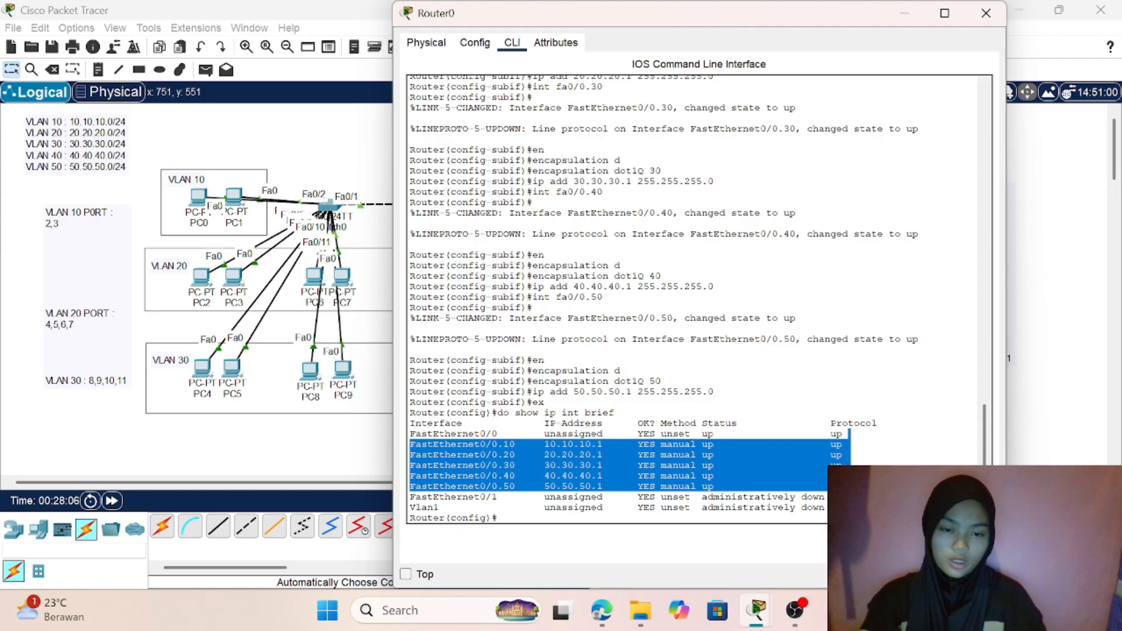
{"action": "left_click", "coordinate": [544, 402]}
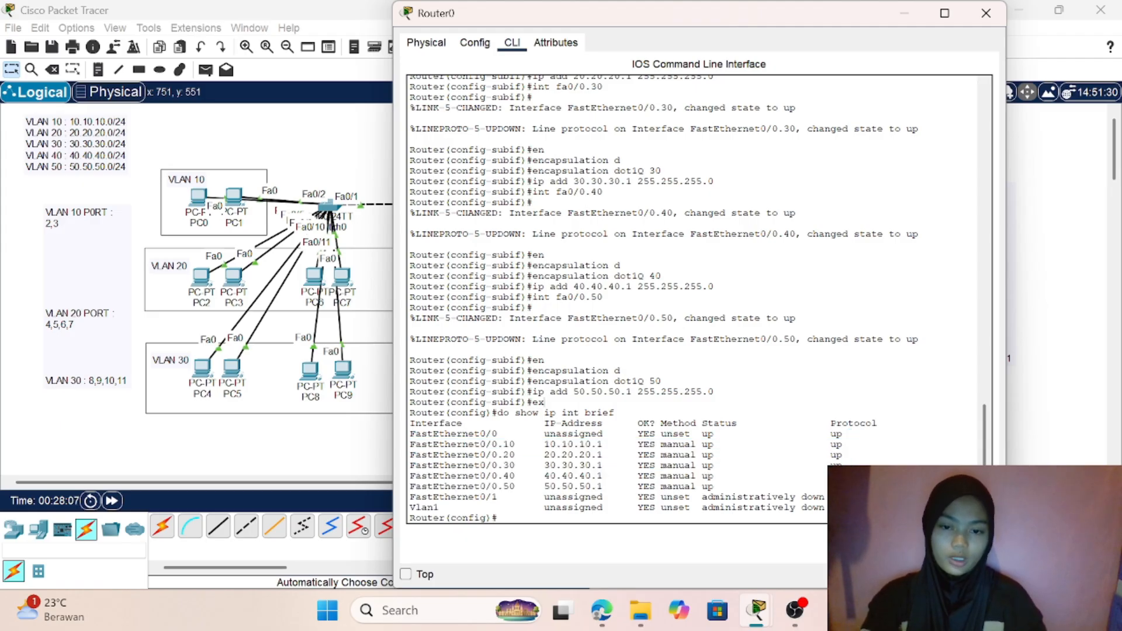
{"action": "left_click_drag", "start_coordinate": [480, 422], "coordinate": [418, 435]}
{"action": "triple_click", "coordinate": [416, 435]}
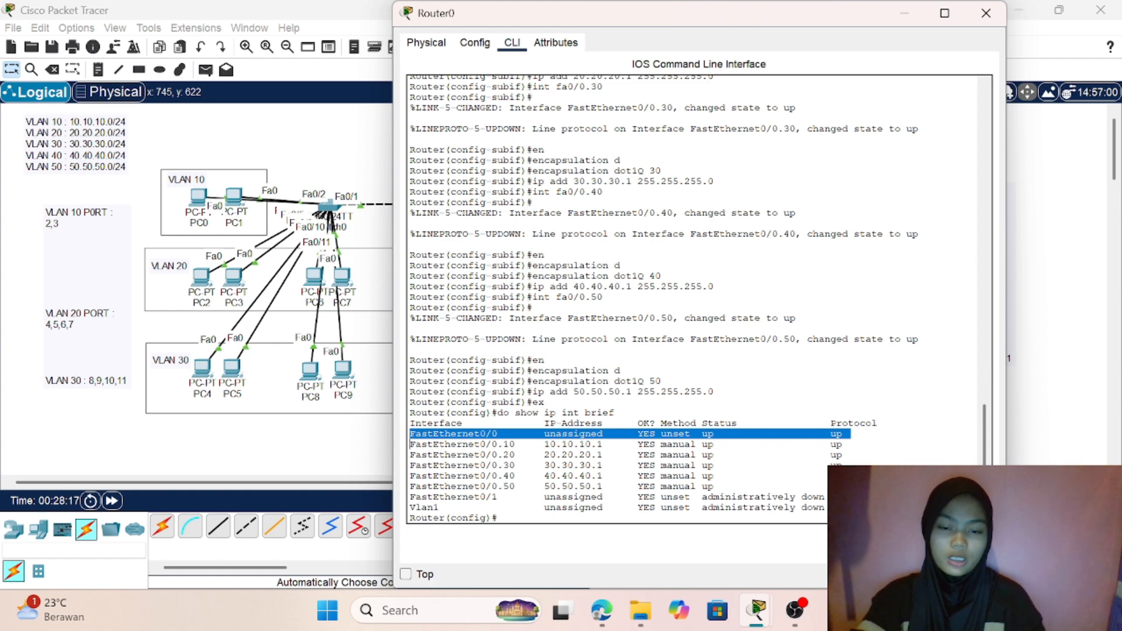
- Create a DHCP pool named vlan10 on Router0
{"action": "left_click", "coordinate": [528, 518]}
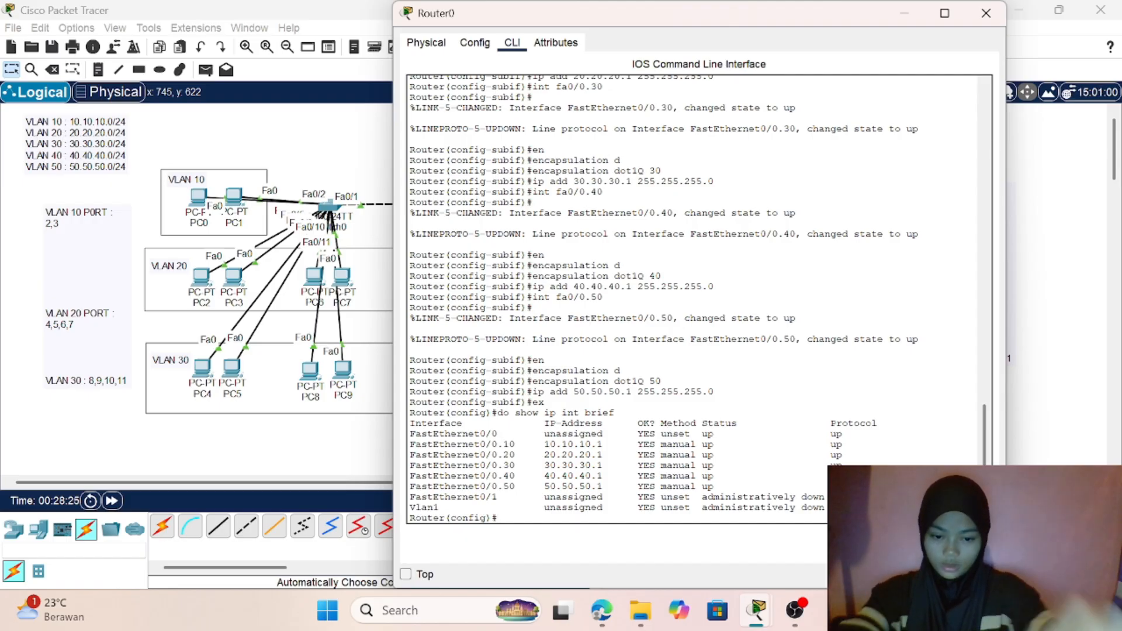
{"action": "type", "text": "i"}
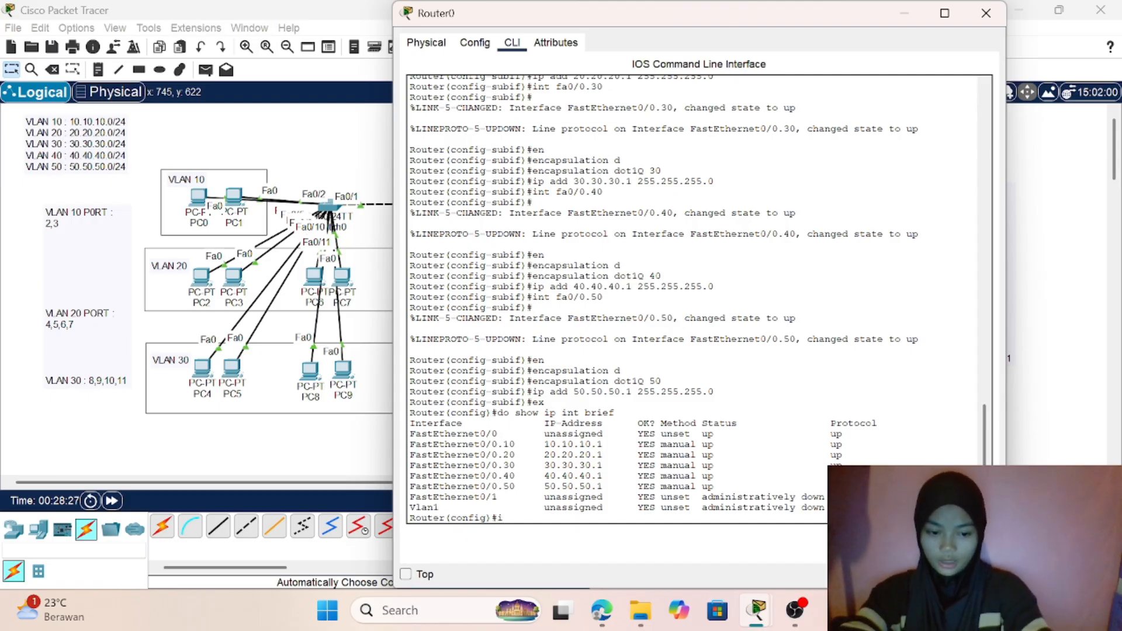
{"action": "type", "text": "p dh"}
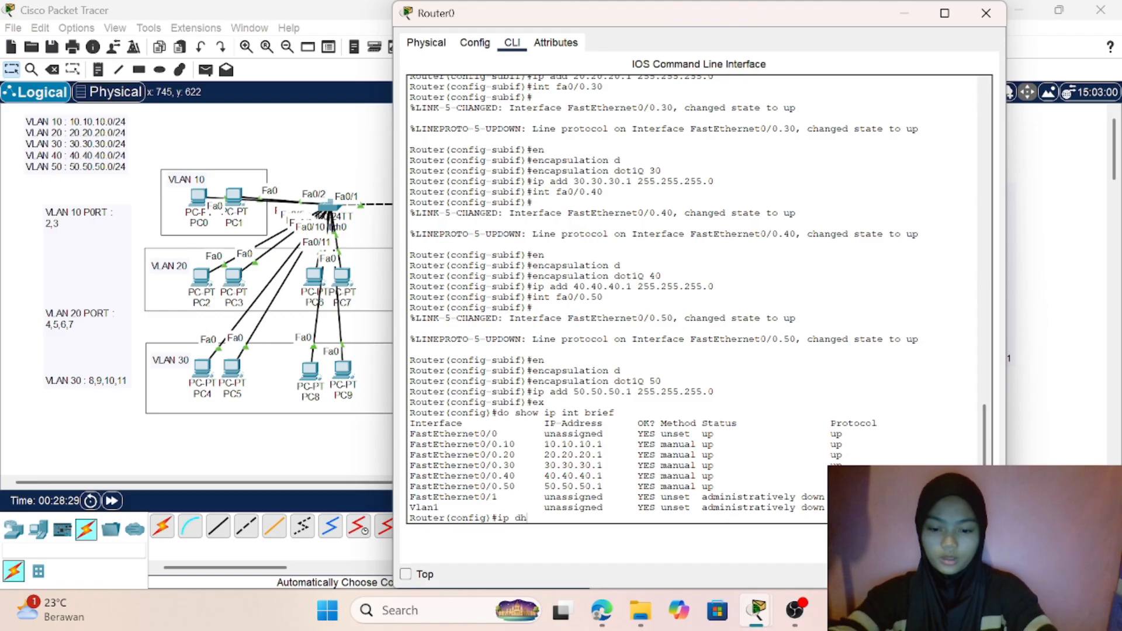
{"action": "type", "text": "cp"}
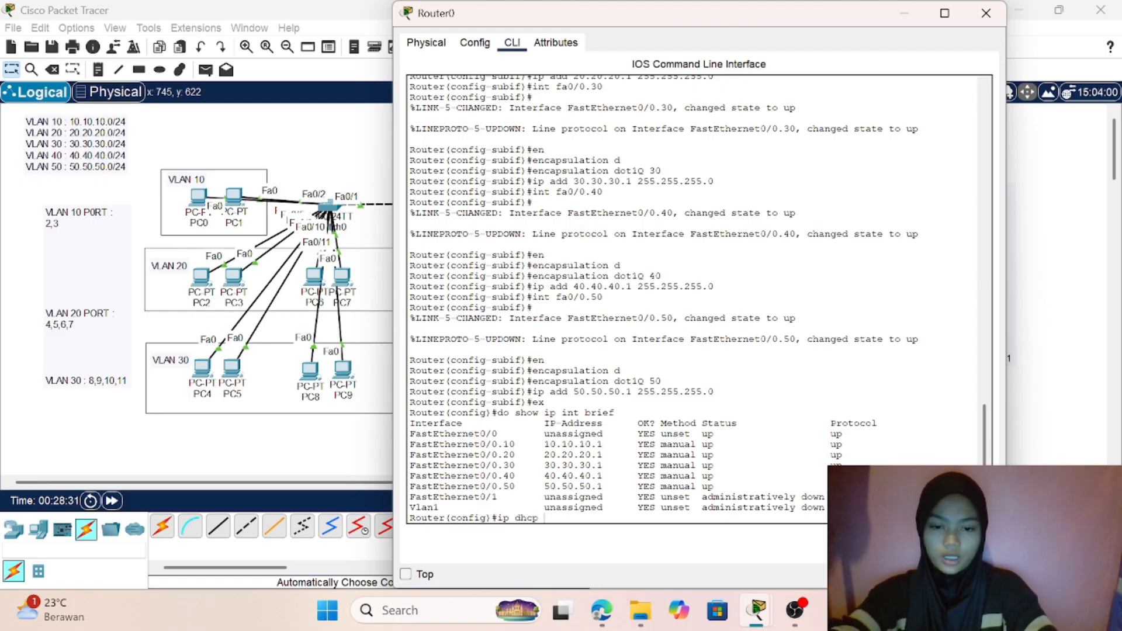
{"action": "type", "text": " pool"}
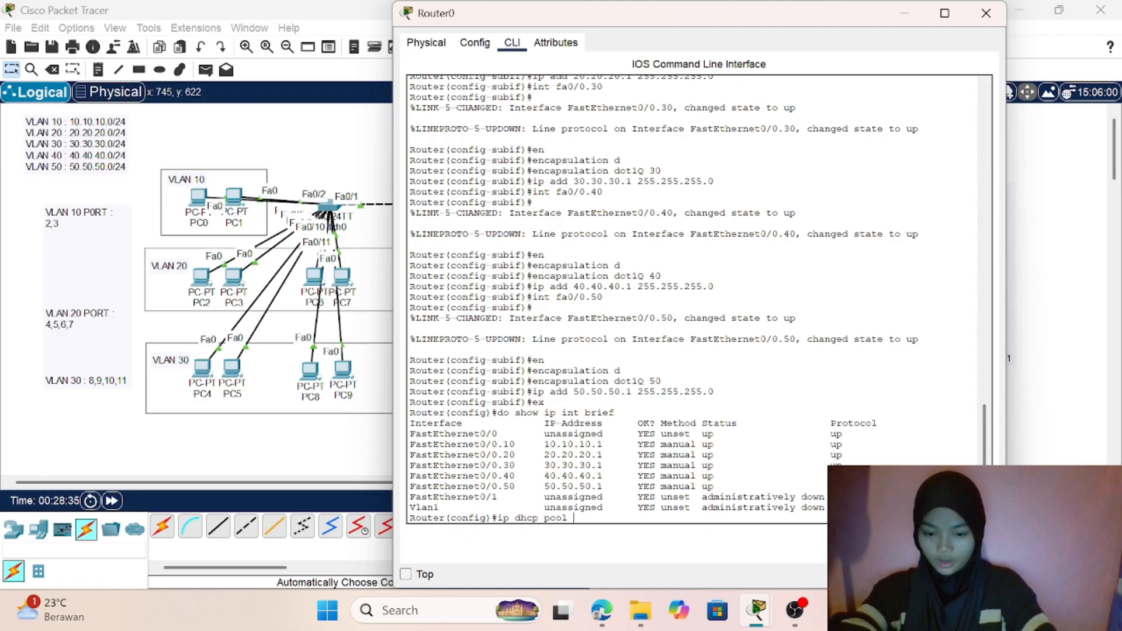
{"action": "type", "text": " vlan10"}
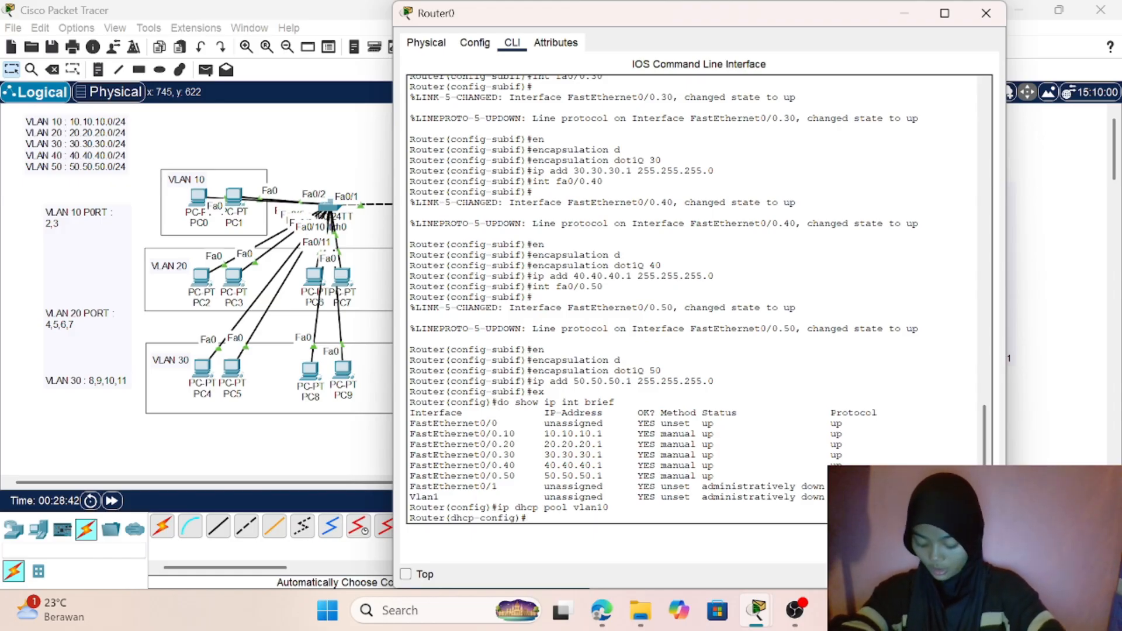
- Set the vlan10 DHCP pool's network to 10.10.10.0 with subnet mask 255.255.255.0
{"action": "type", "text": "netwo"}
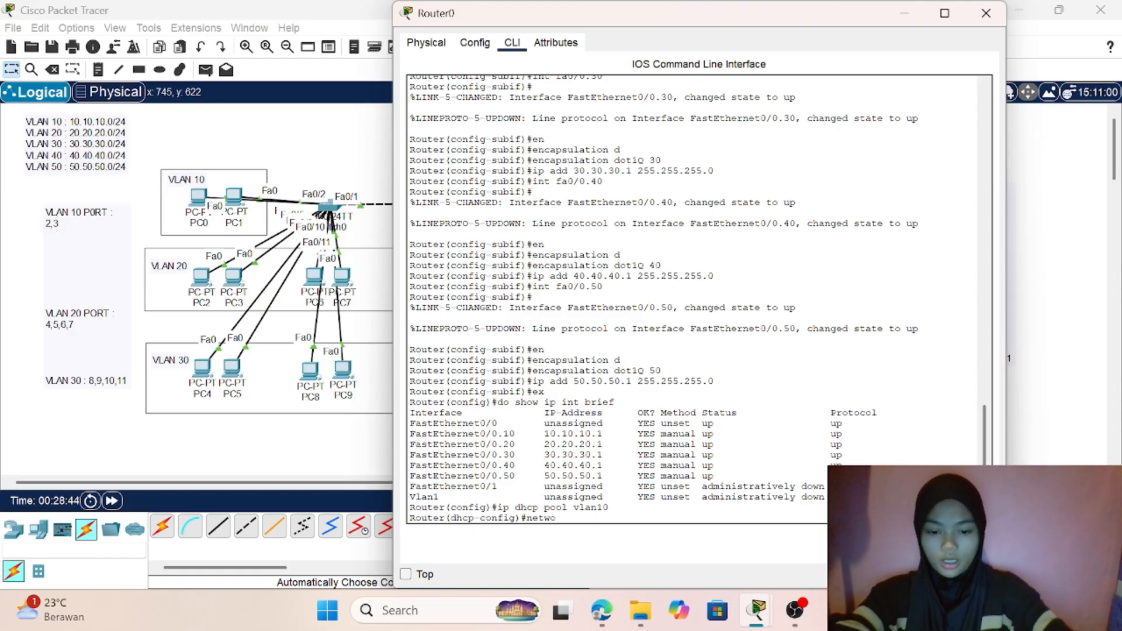
{"action": "type", "text": "rk"}
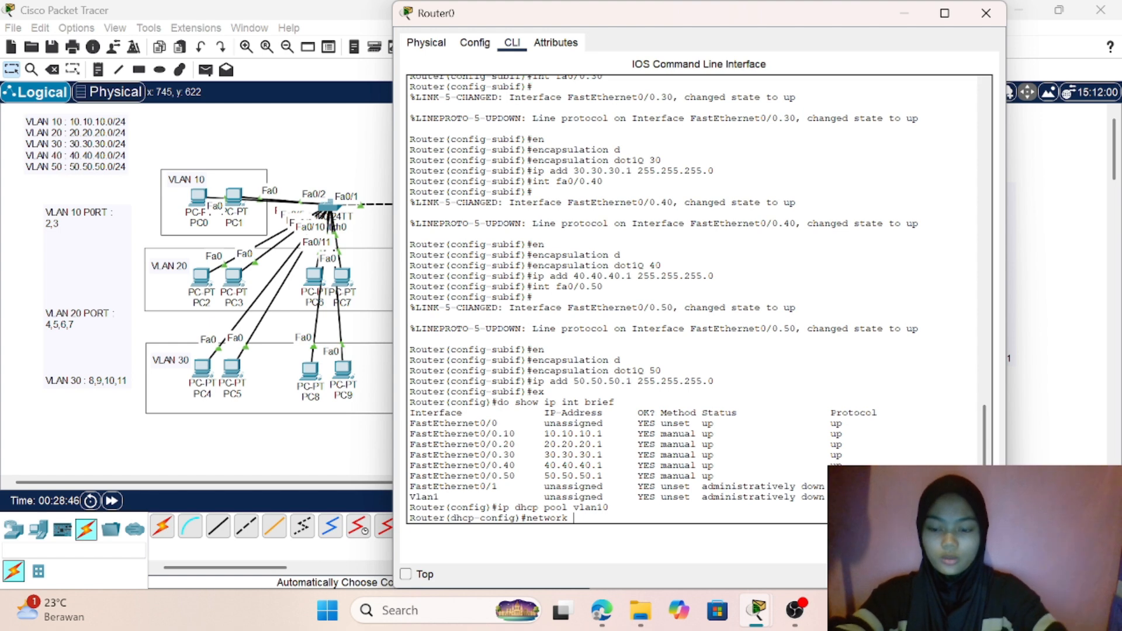
{"action": "type", "text": " 10.10.10"}
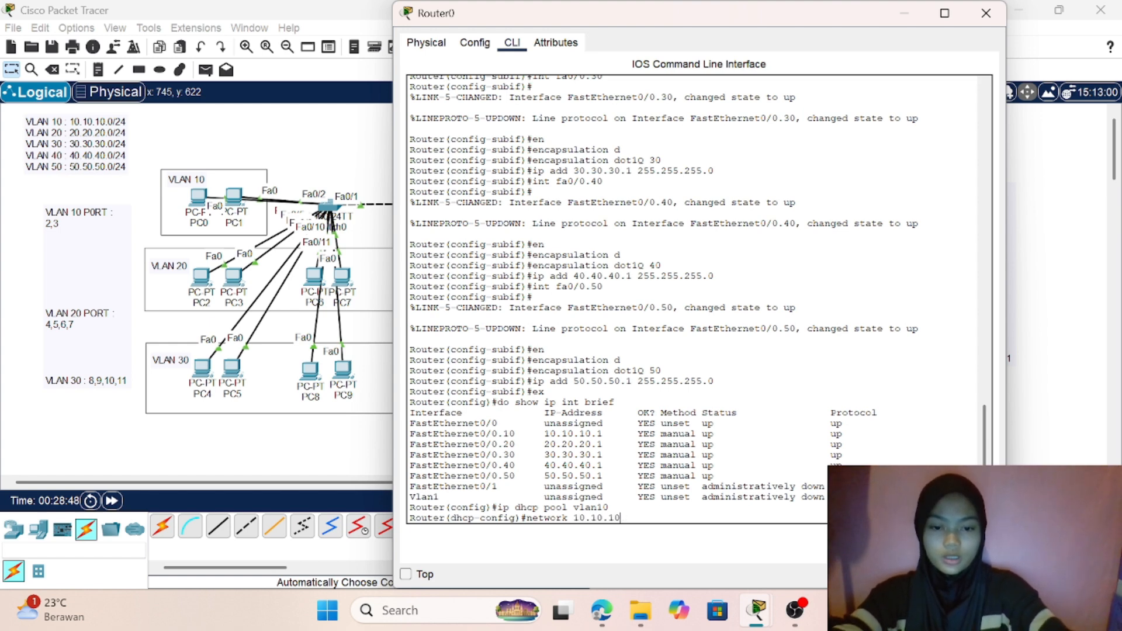
{"action": "type", "text": ".0 "}
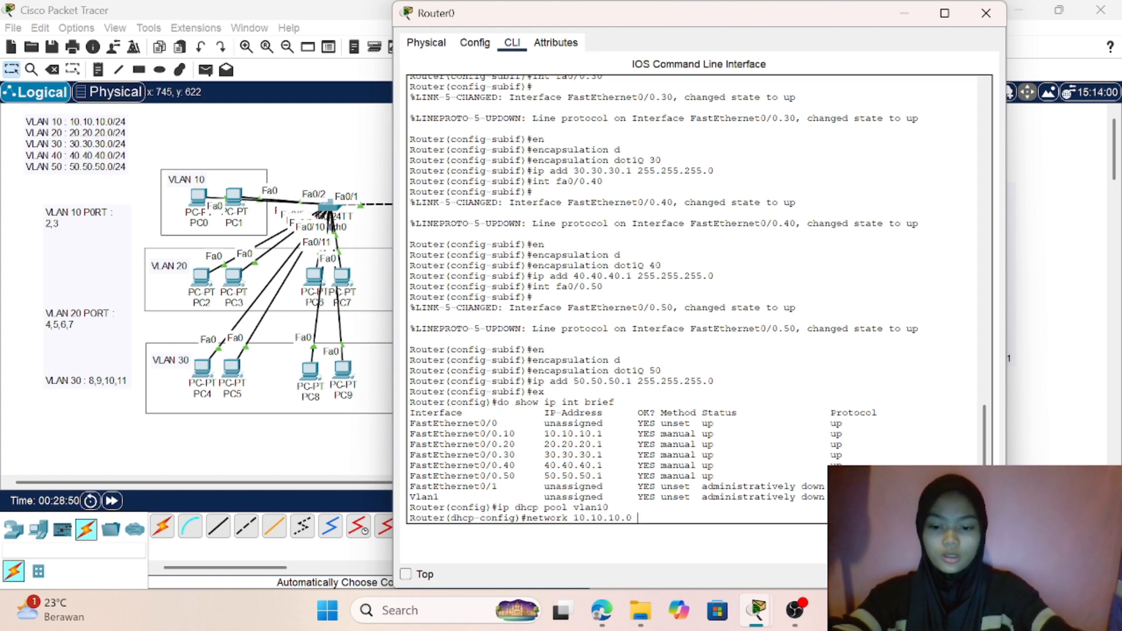
{"action": "type", "text": "255.25"}
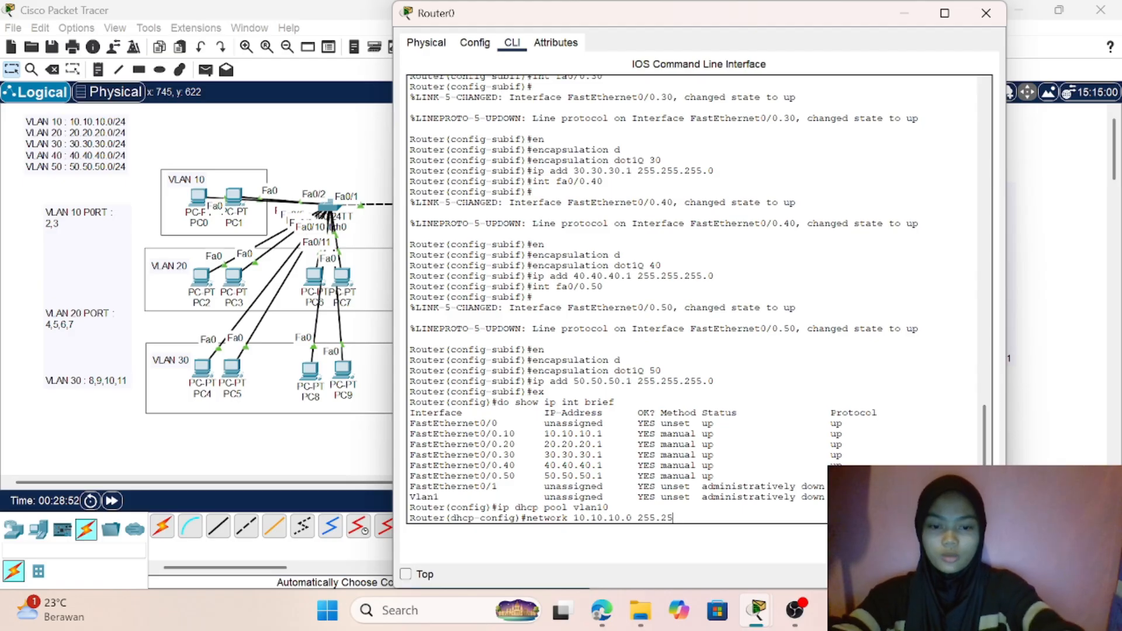
{"action": "type", "text": "5.255"}
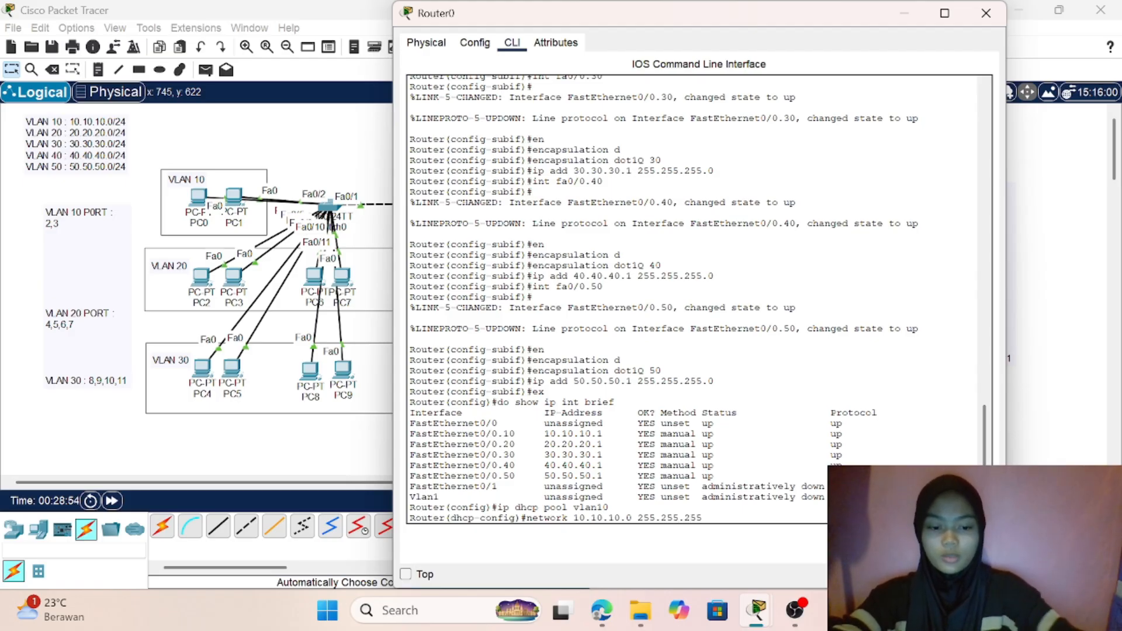
{"action": "type", "text": ".0"}
{"action": "key", "text": "Return"}
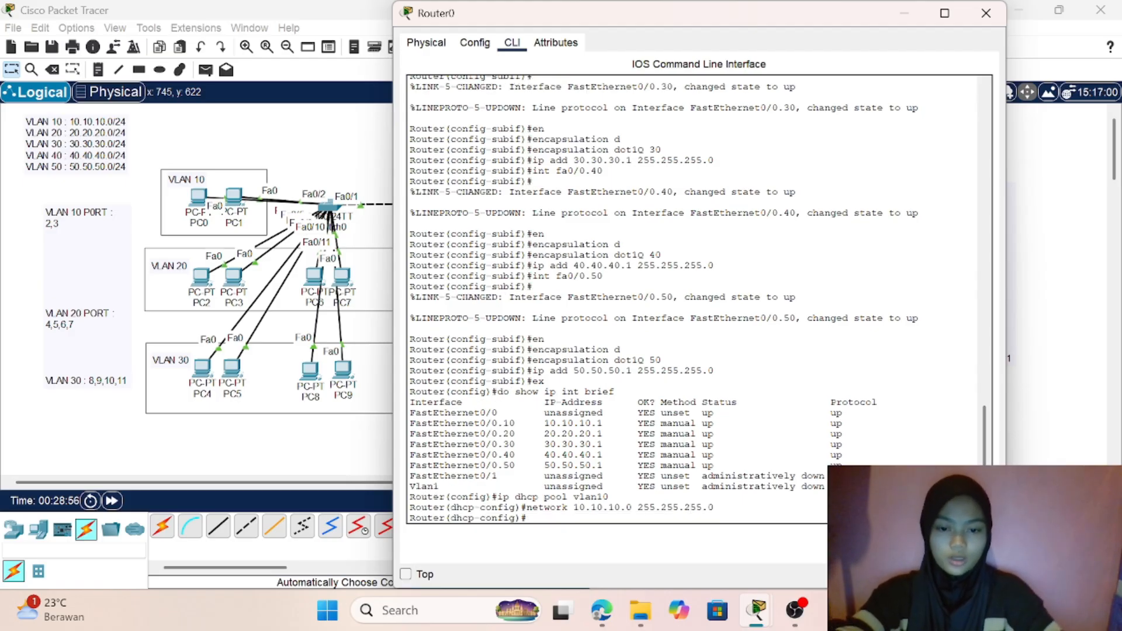
- Set the default router of the vlan10 DHCP pool to 10.10.10.1
{"action": "type", "text": "de"}
{"action": "key", "text": "Tab"}
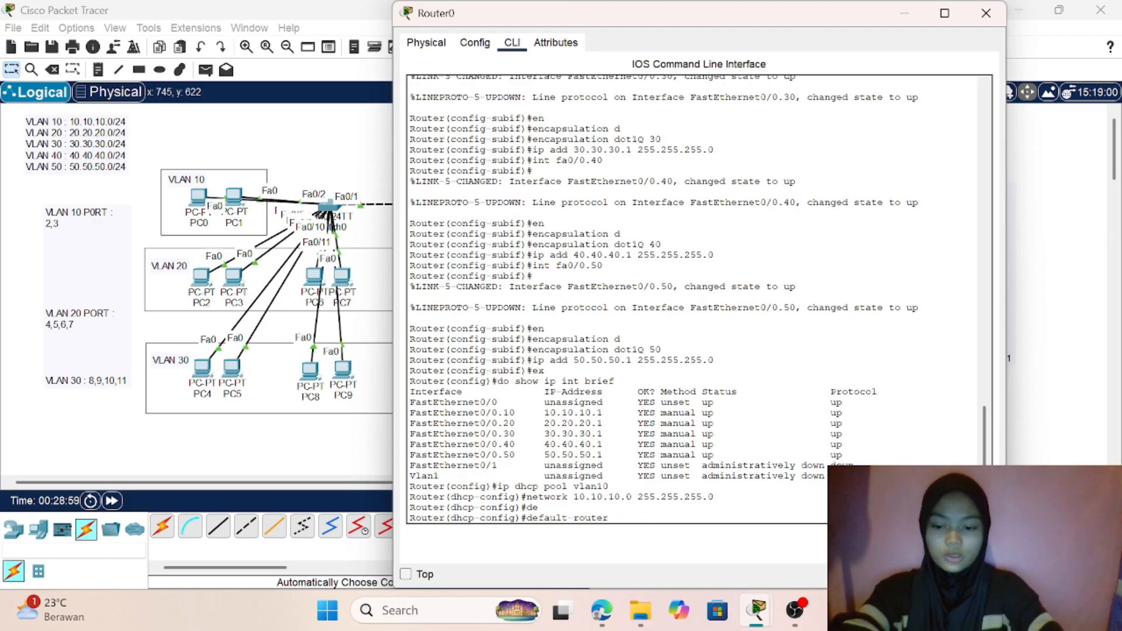
{"action": "type", "text": "10.10.10"}
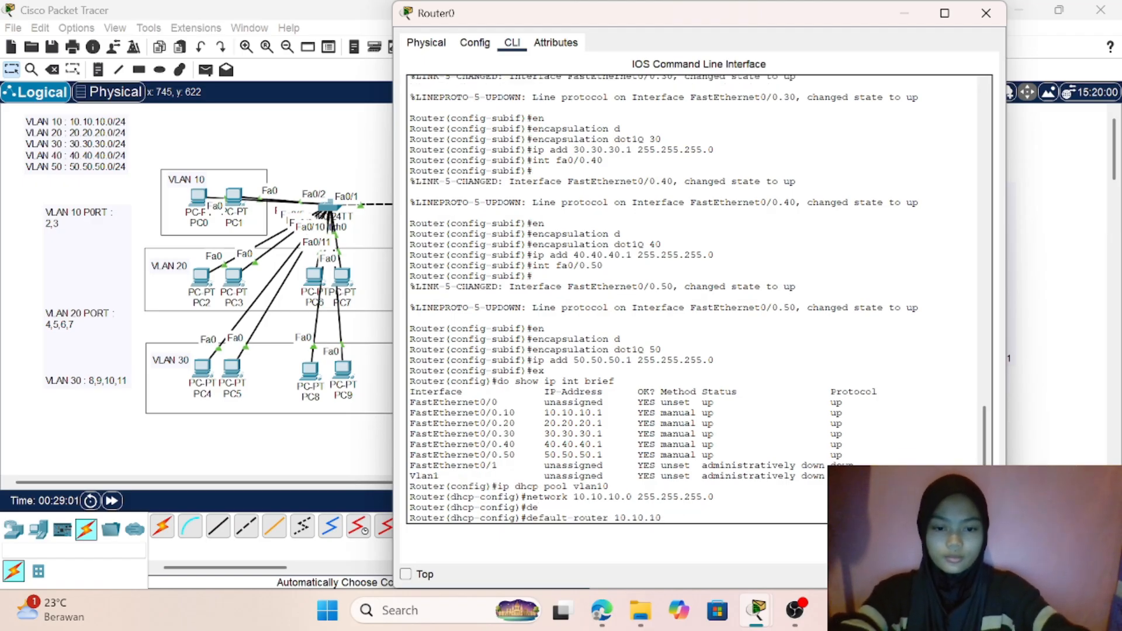
{"action": "type", "text": ".1"}
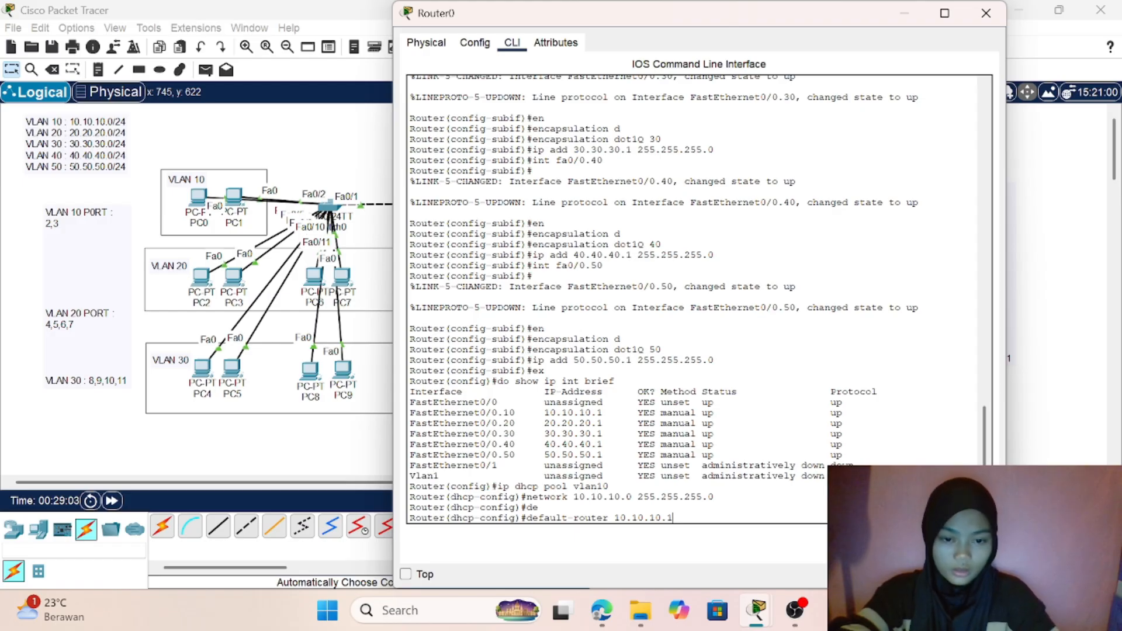
{"action": "key", "text": "Return"}
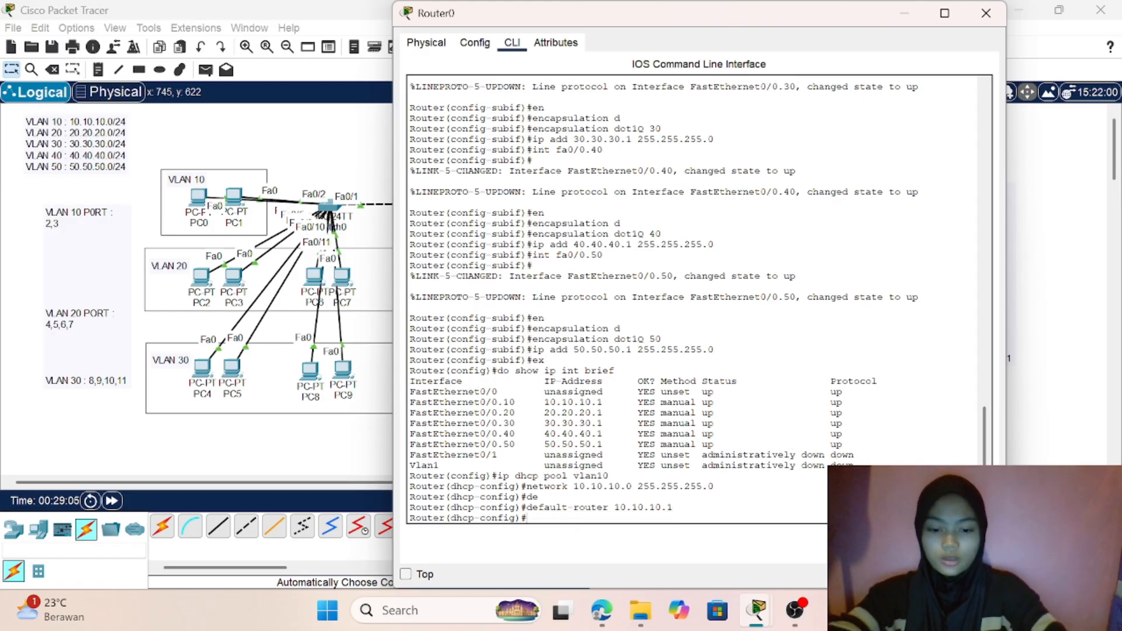
- Set the vlan10 DHCP pool's DNS server to 8.8.8.8 and leave the pool's configuration
{"action": "type", "text": "dns"}
{"action": "key", "text": "Tab"}
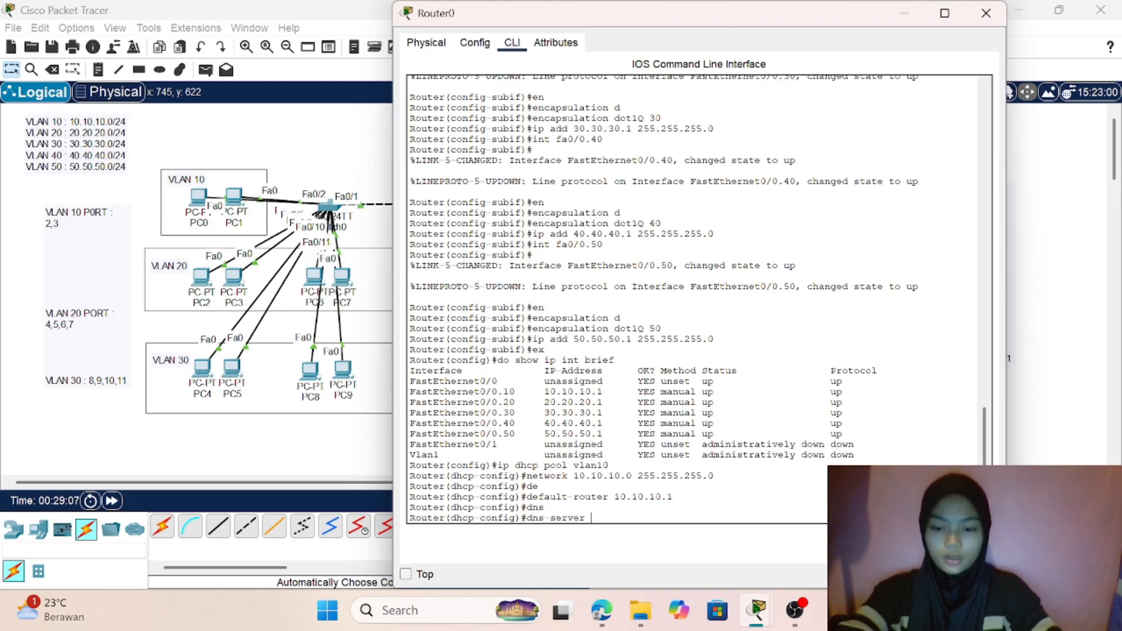
{"action": "type", "text": "8,8"}
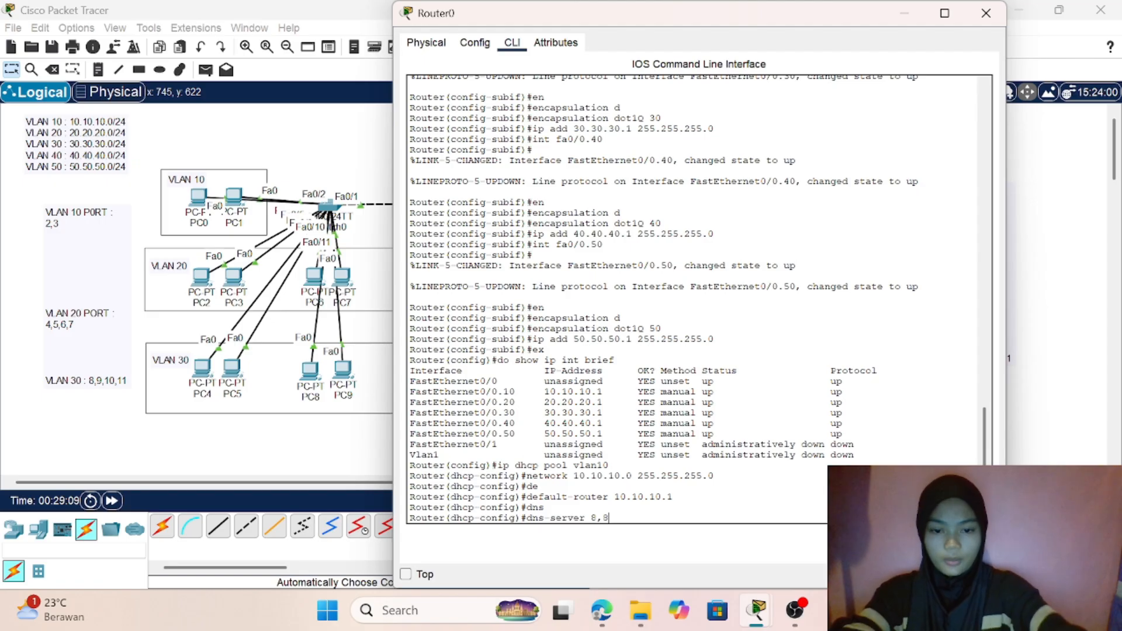
{"action": "key", "text": "BackSpace"}
{"action": "key", "text": "BackSpace"}
{"action": "type", "text": ".8"}
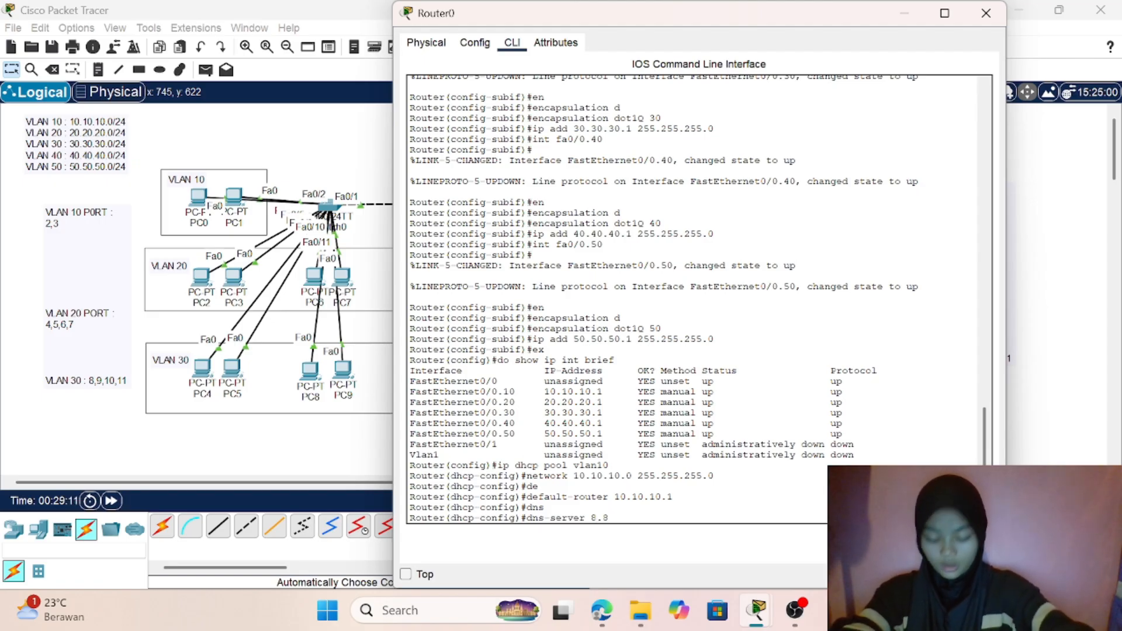
{"action": "type", "text": ".9"}
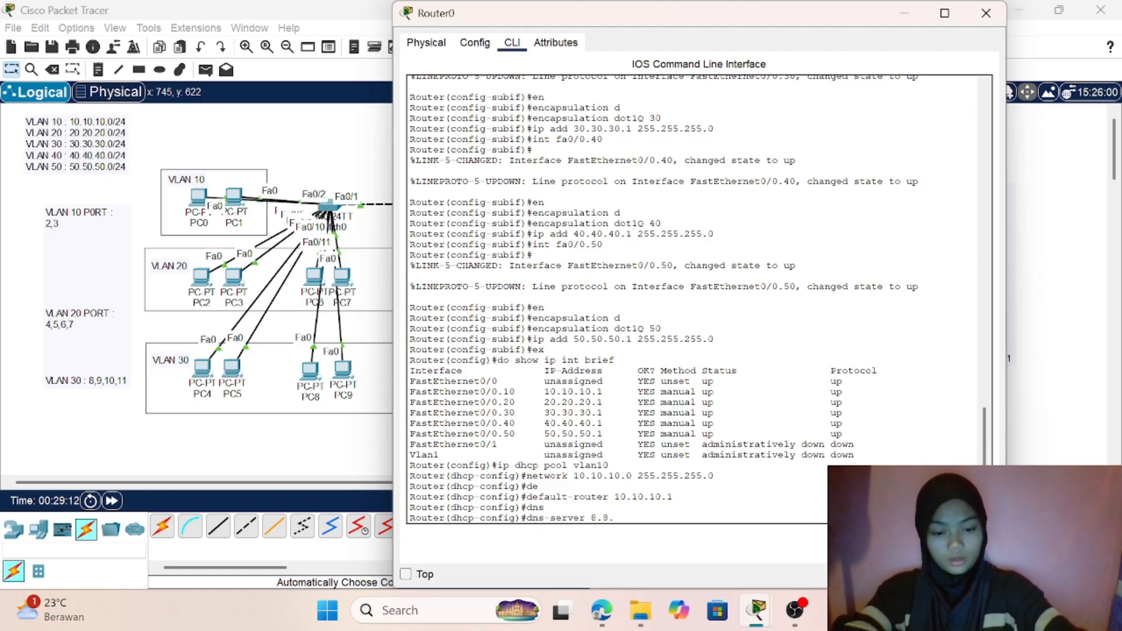
{"action": "key", "text": "BackSpace"}
{"action": "type", "text": "8.8"}
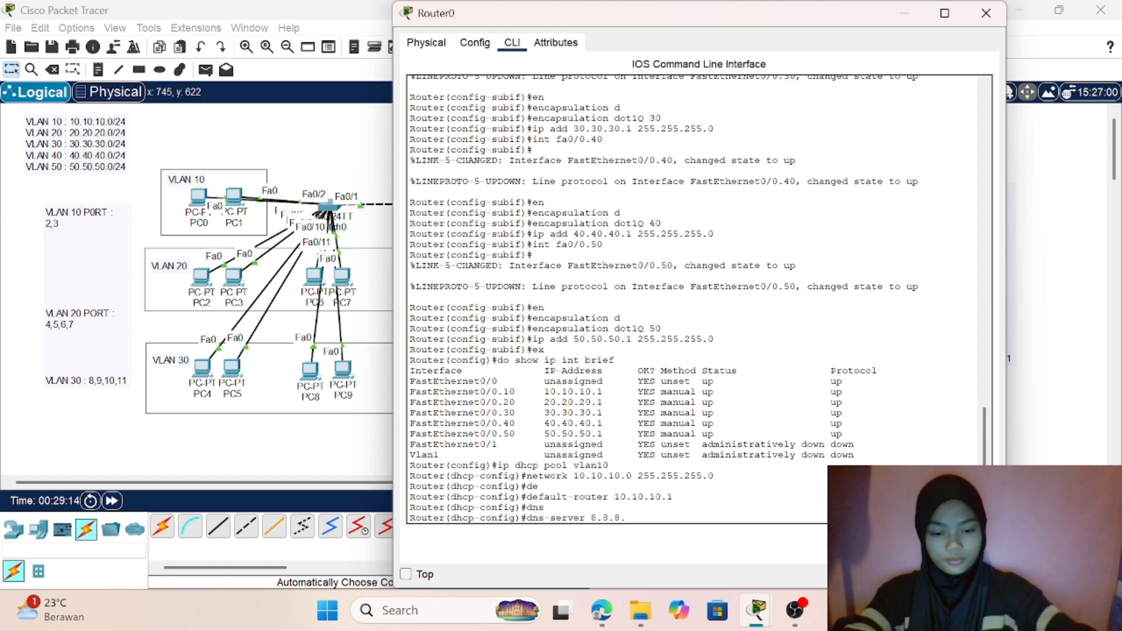
{"action": "key", "text": "Return"}
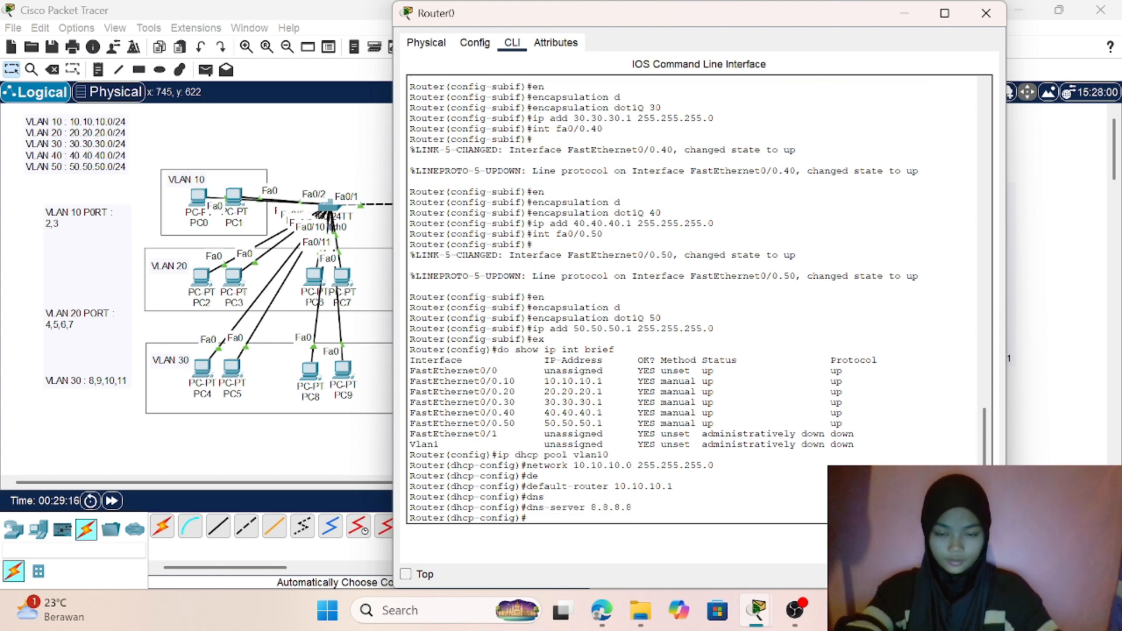
{"action": "type", "text": "ex"}
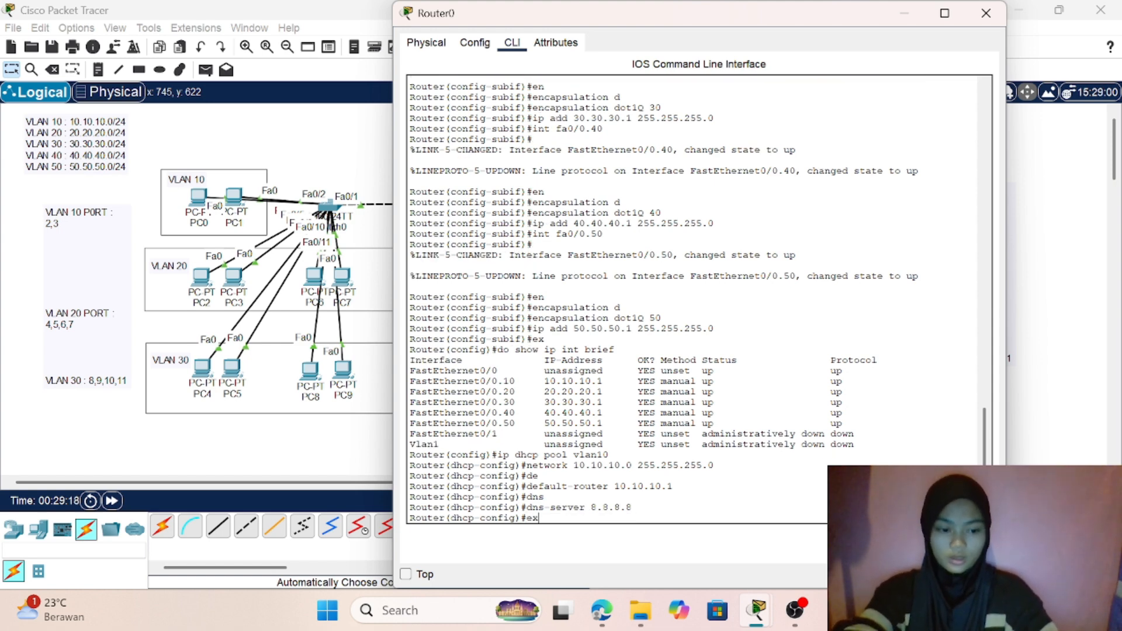
{"action": "key", "text": "Return"}
- Create a DHCP pool named vlan20 on Router0
{"action": "type", "text": "ip "}
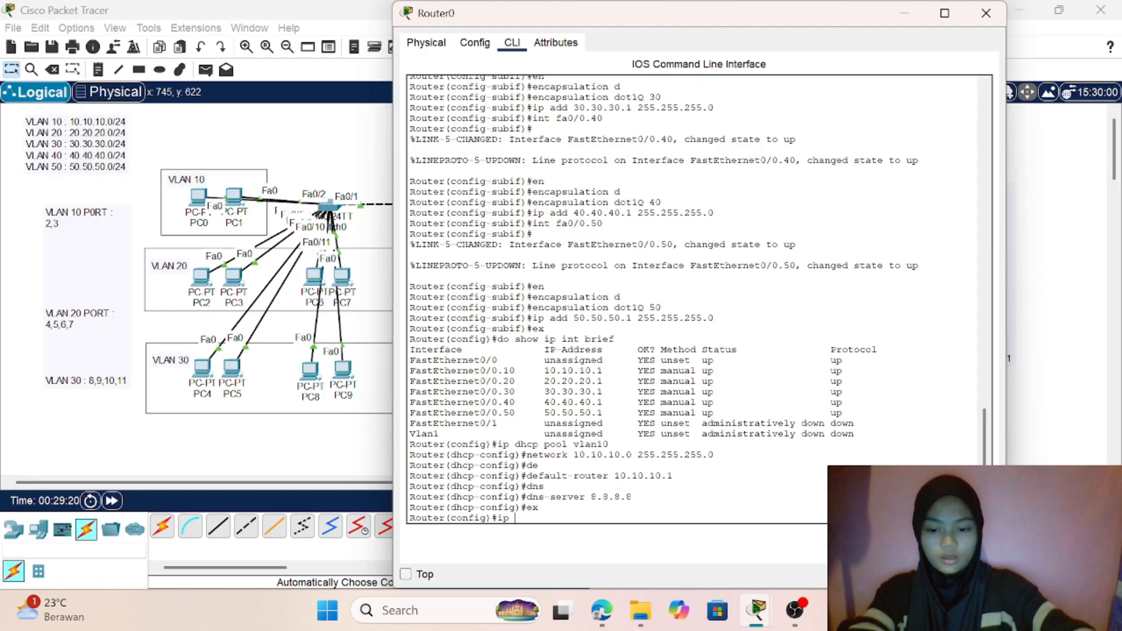
{"action": "type", "text": "dhcp "}
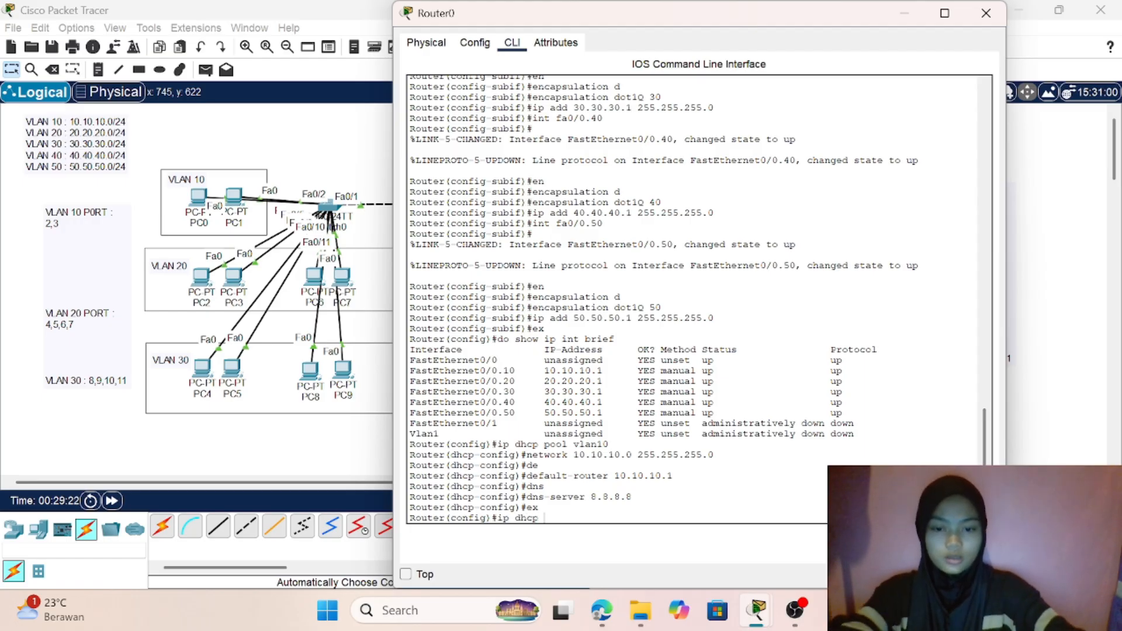
{"action": "type", "text": "pool"}
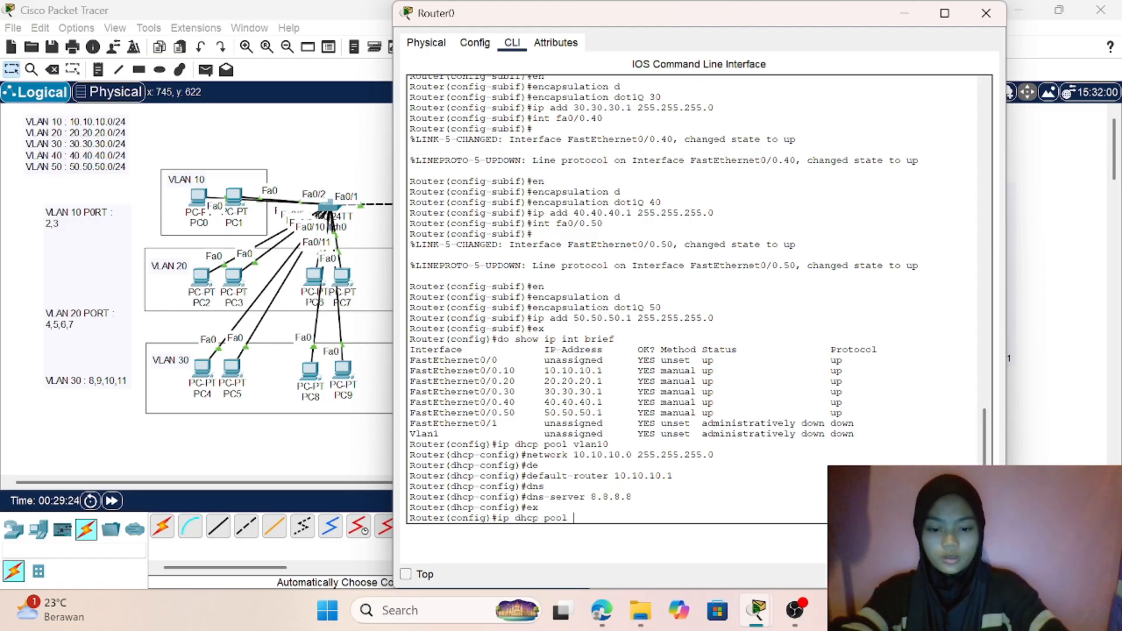
{"action": "type", "text": " vlan2"}
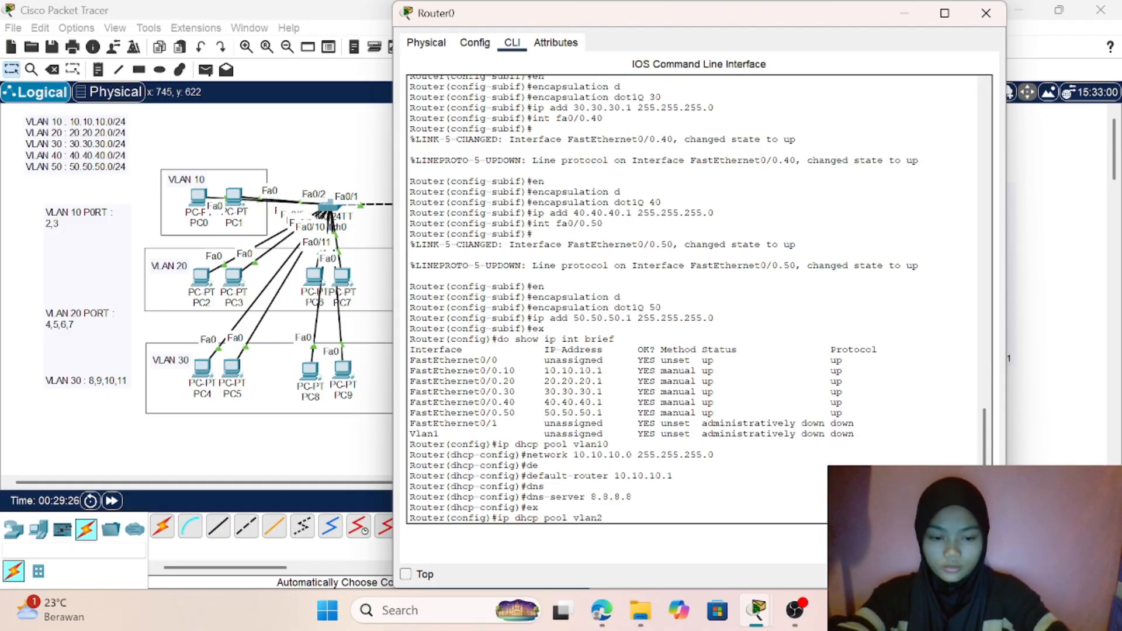
{"action": "type", "text": "0"}
{"action": "key", "text": "Return"}
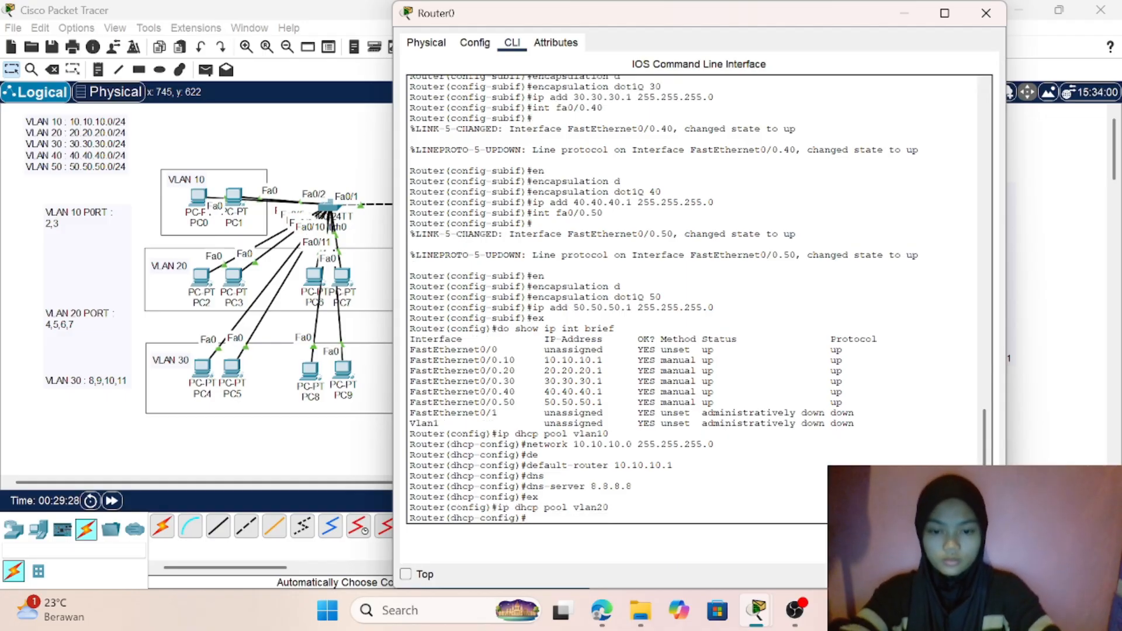
- Set the vlan20 DHCP pool's network to 20.20.20.0 with subnet mask 255.255.255.0
{"action": "type", "text": "nw"}
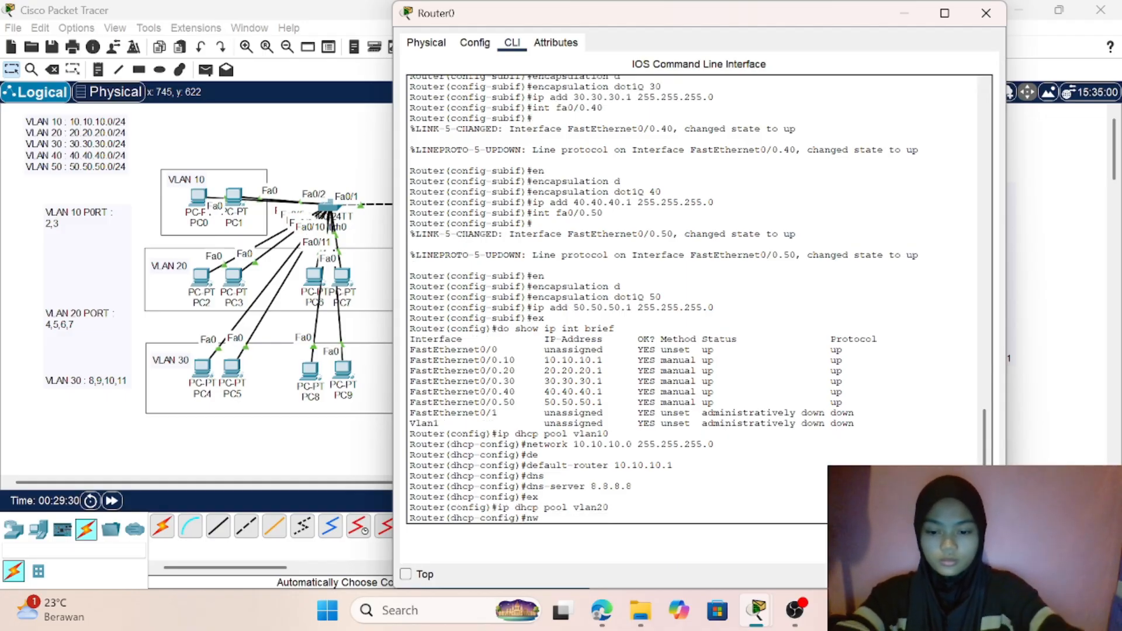
{"action": "key", "text": "BackSpace"}
{"action": "type", "text": "etwor"}
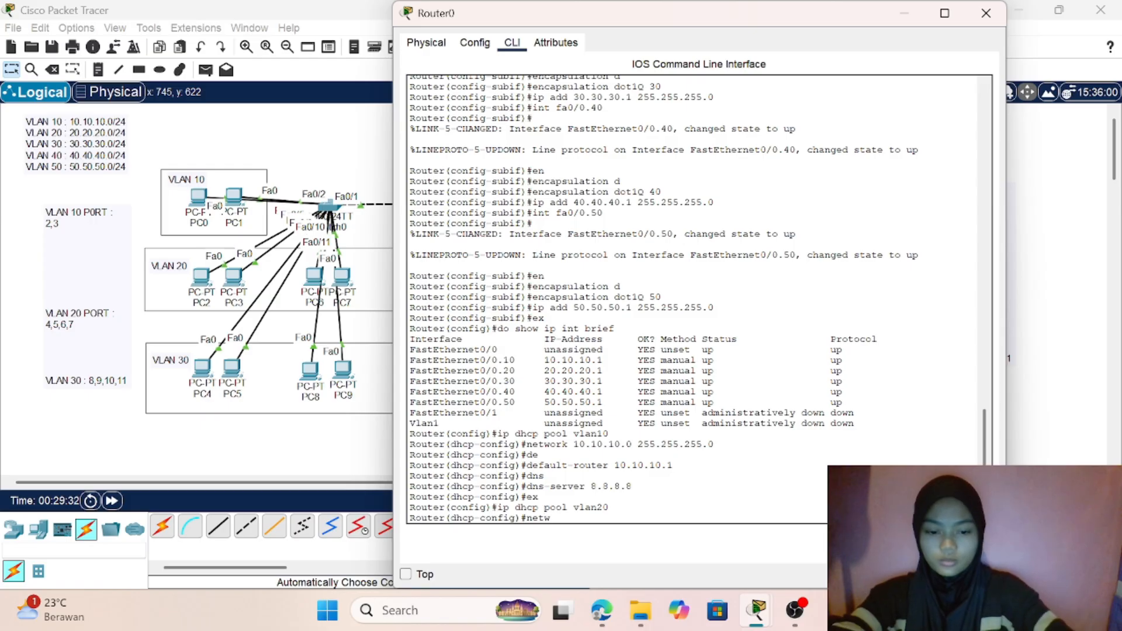
{"action": "type", "text": "k"}
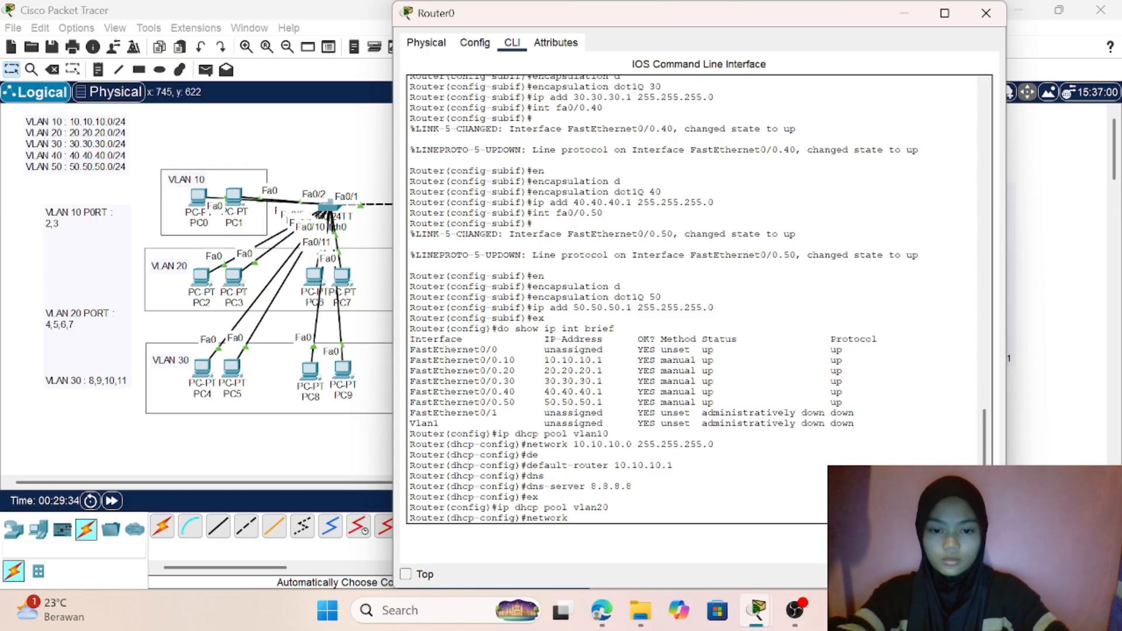
{"action": "type", "text": " 20.20"}
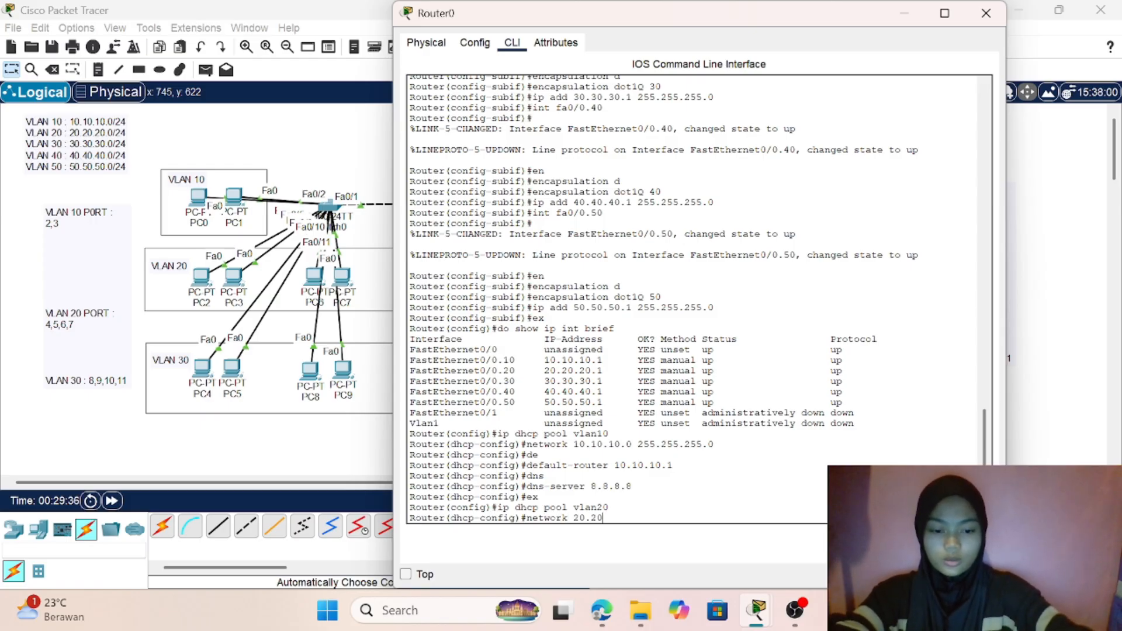
{"action": "type", "text": ".20.0"}
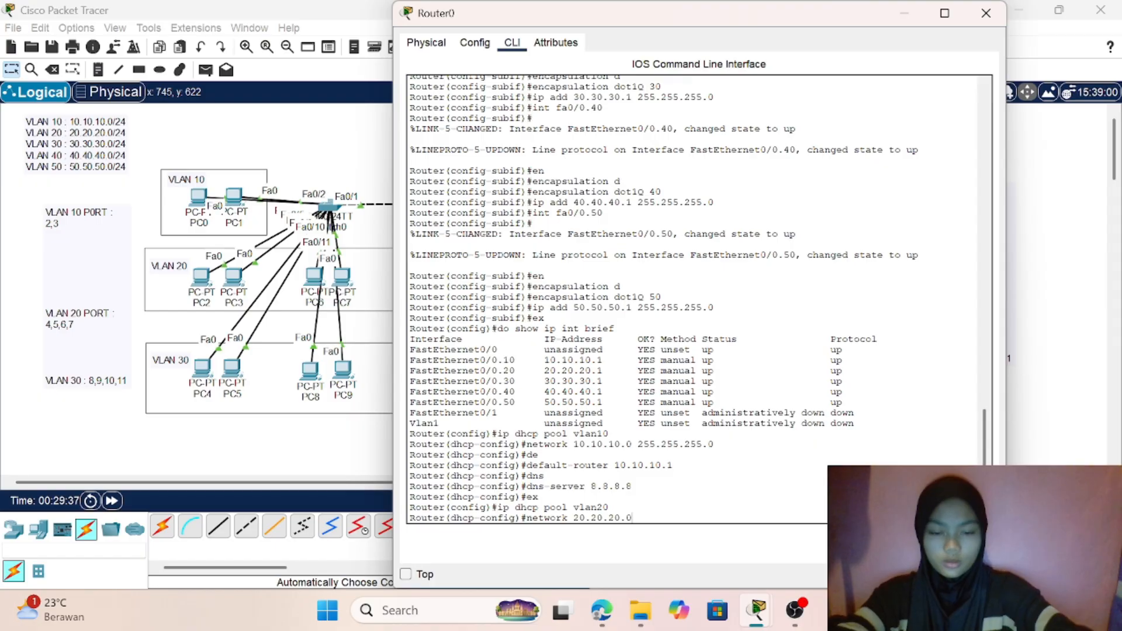
{"action": "type", "text": " 255"}
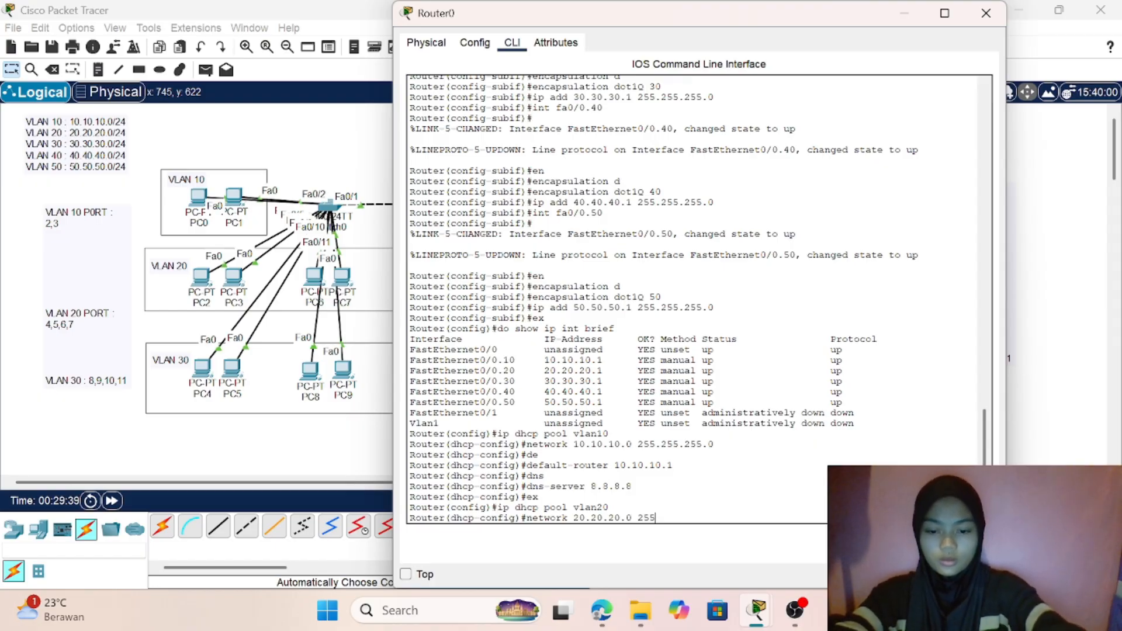
{"action": "type", "text": ".255."}
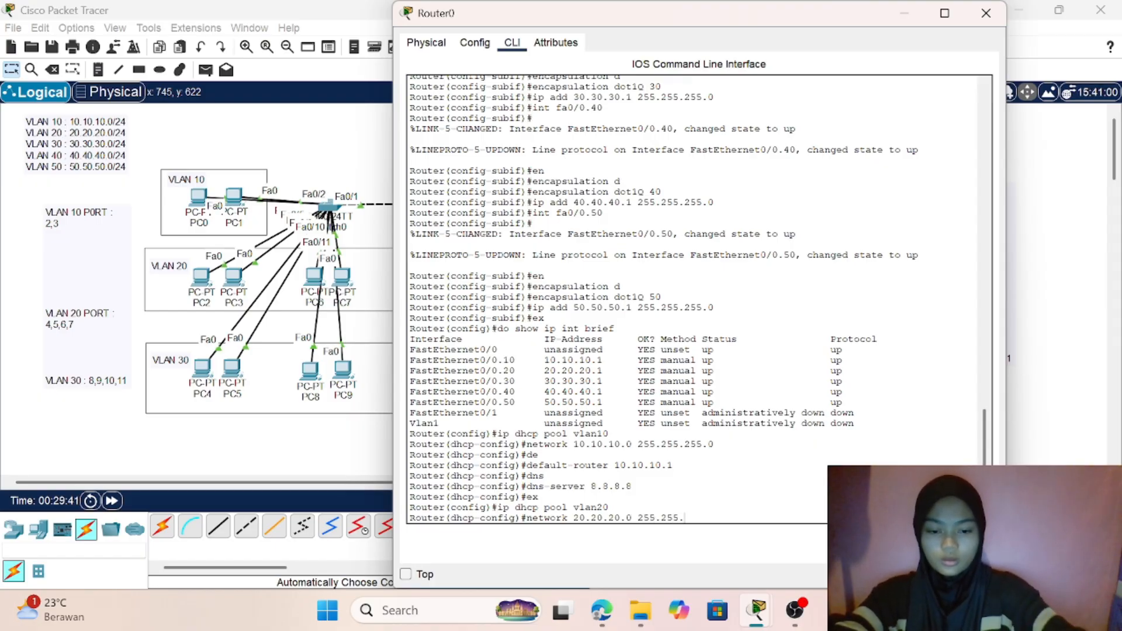
{"action": "type", "text": "255."}
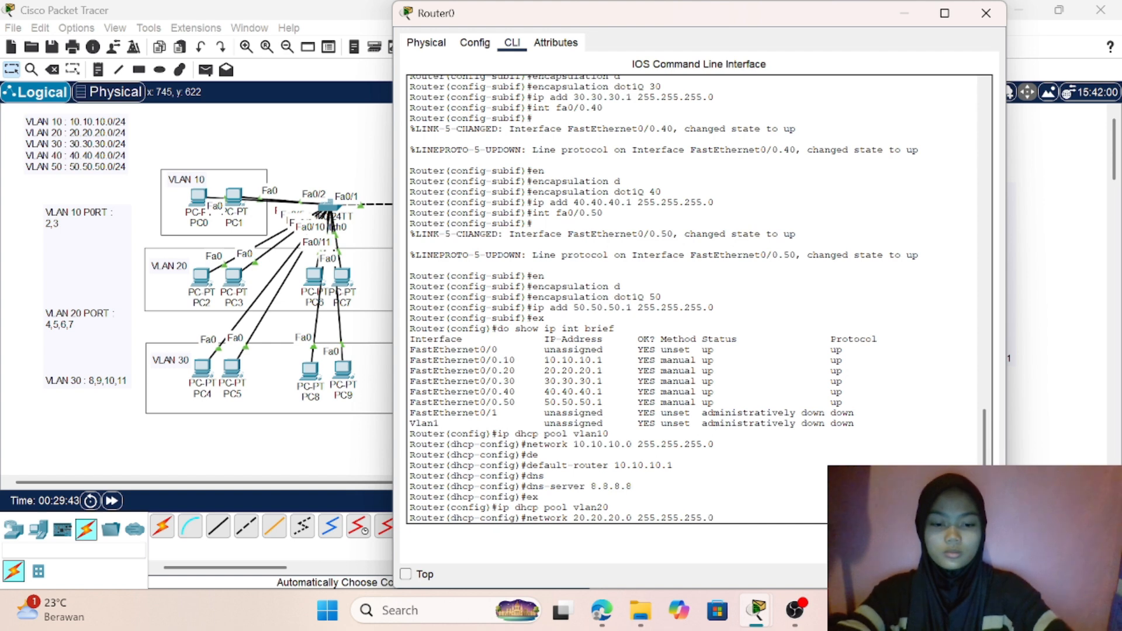
{"action": "type", "text": "0"}
{"action": "key", "text": "Return"}
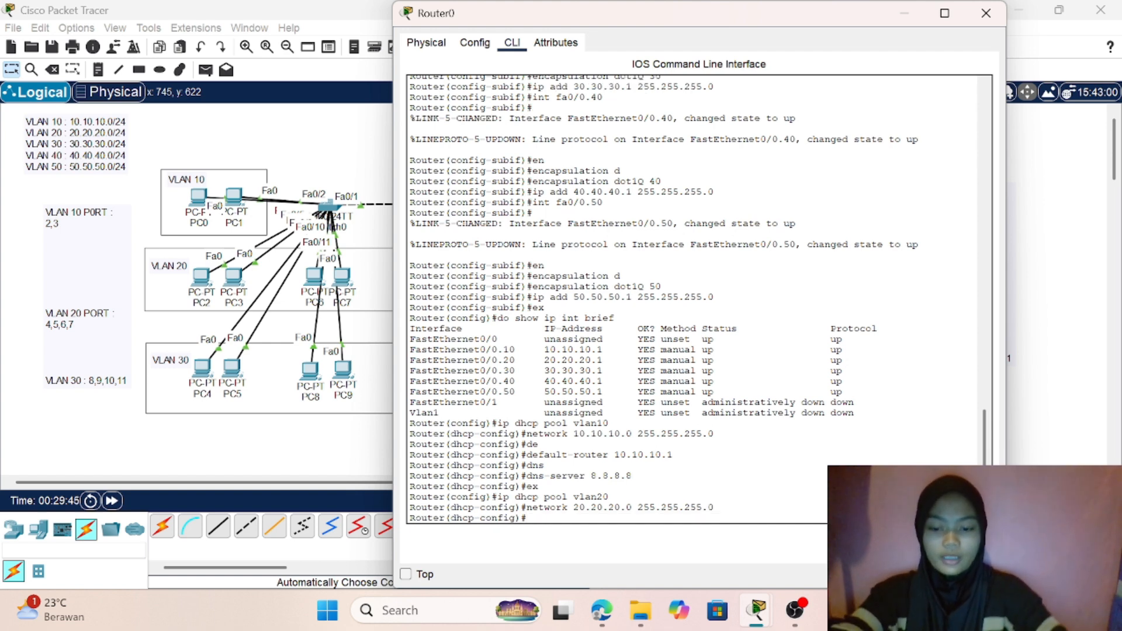
- Set the default router of the vlan20 DHCP pool to 20.20.20.1
{"action": "type", "text": "de"}
{"action": "key", "text": "Tab"}
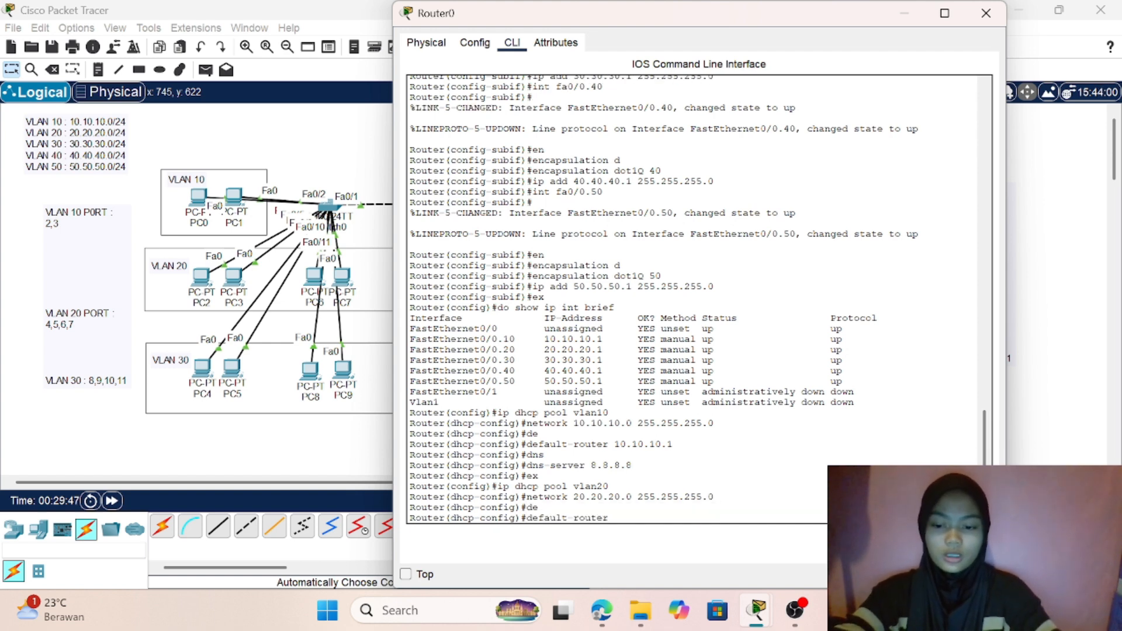
{"action": "type", "text": "20."}
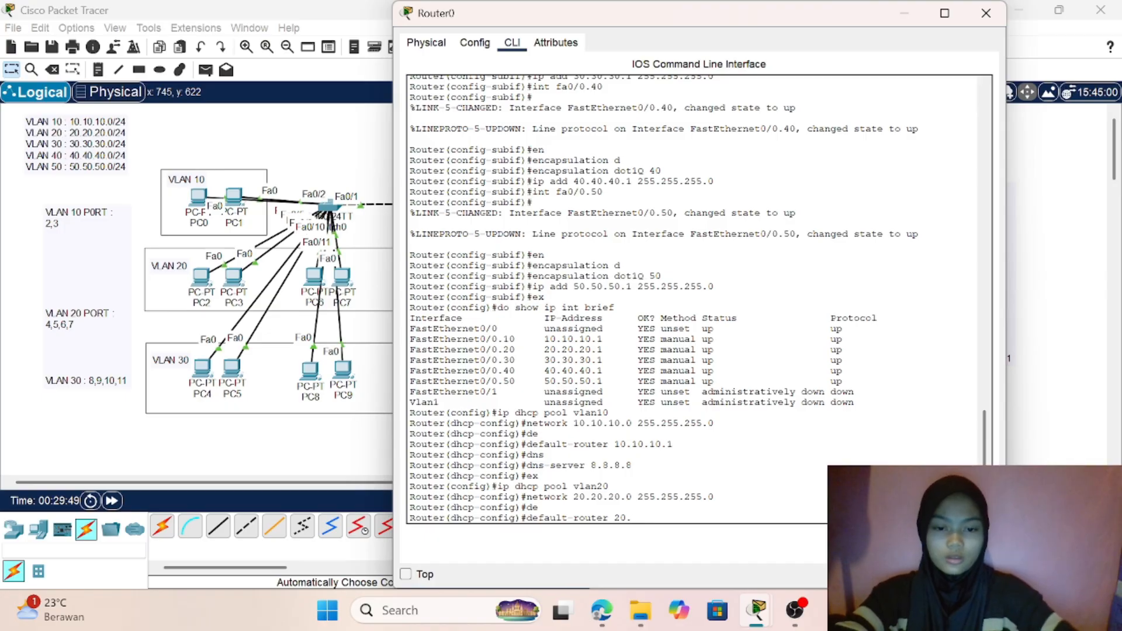
{"action": "key", "text": "BackSpace"}
{"action": "type", "text": ".20.20"}
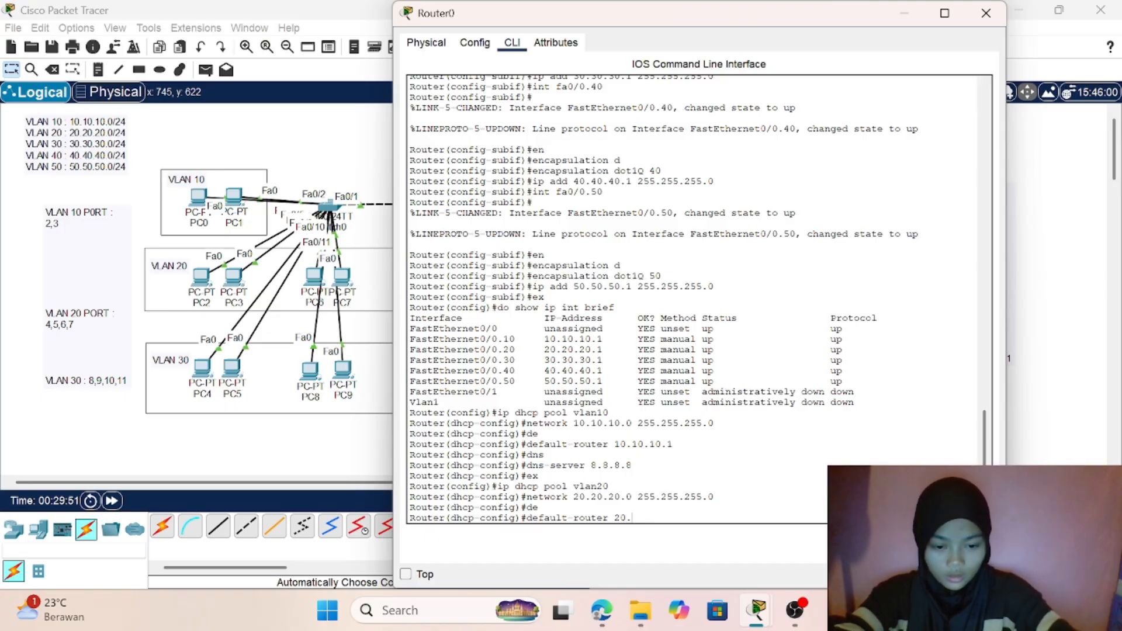
{"action": "type", "text": "."}
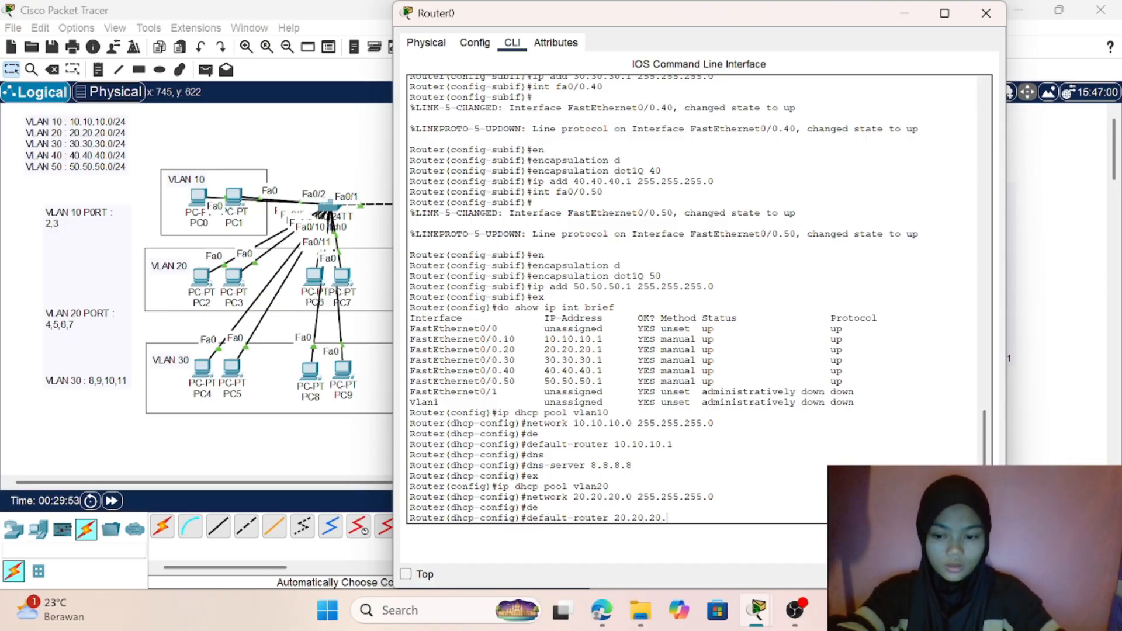
{"action": "type", "text": "1"}
{"action": "key", "text": "Return"}
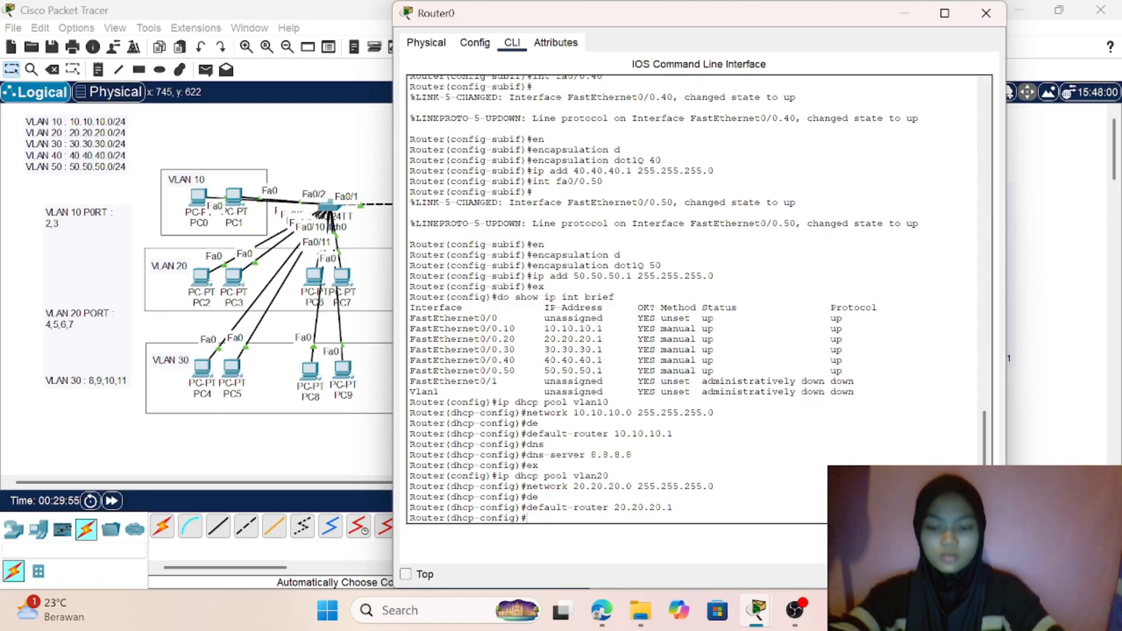
- Set the vlan20 DHCP pool's DNS server to 8.8.8.8 and leave the pool's configuration
{"action": "type", "text": "dns"}
{"action": "key", "text": "Tab"}
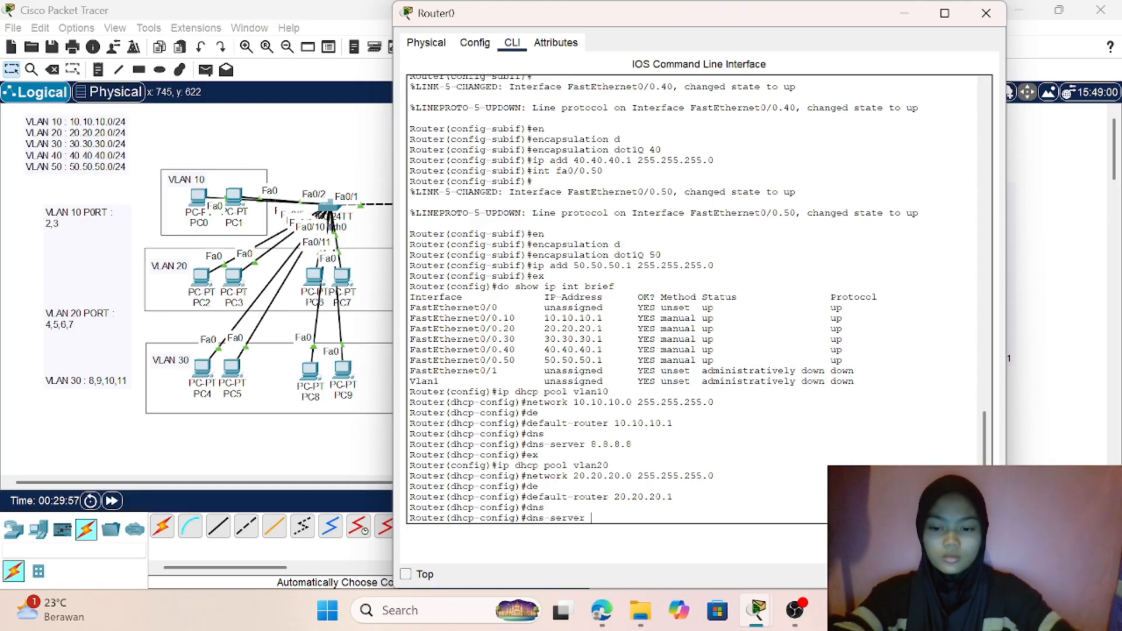
{"action": "type", "text": "8.8"}
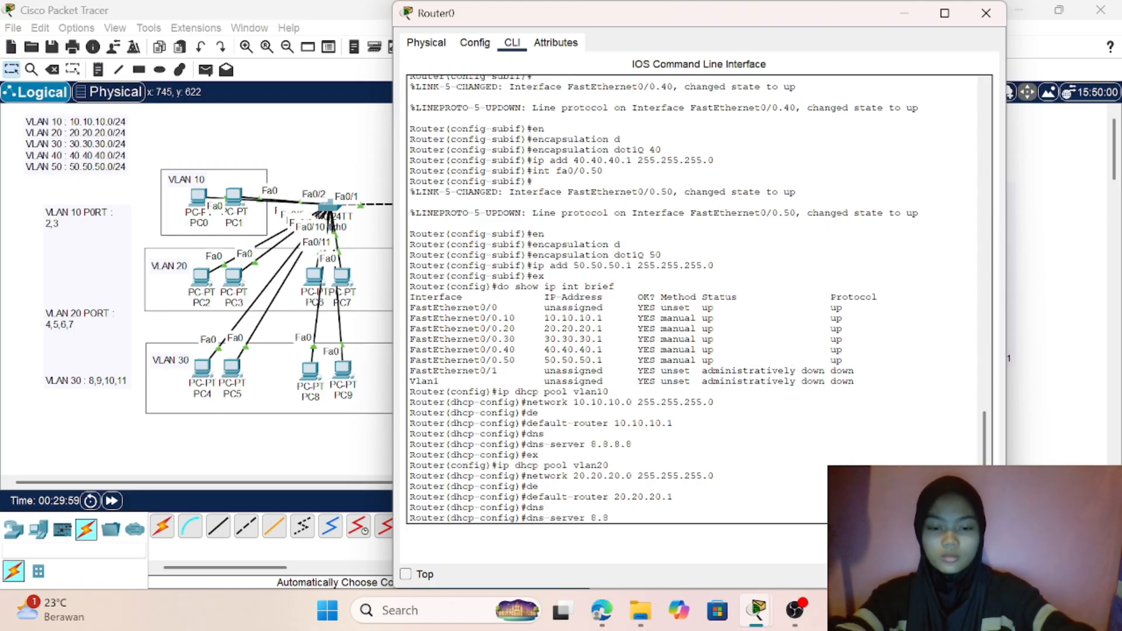
{"action": "type", "text": ".8.8"}
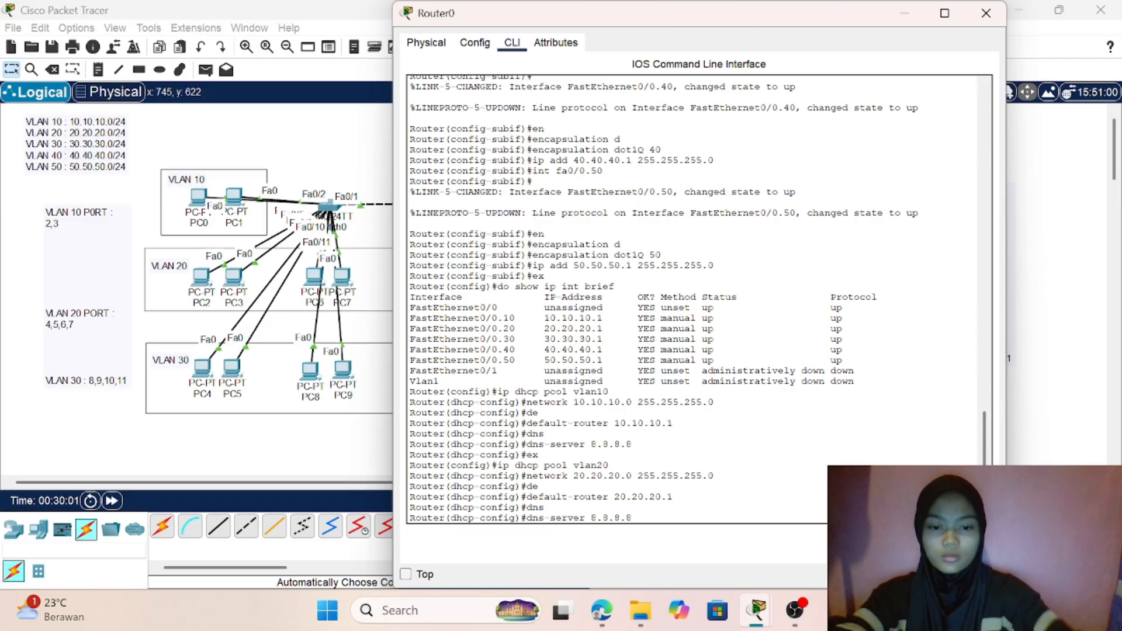
{"action": "key", "text": "Return"}
{"action": "type", "text": "ex"}
{"action": "key", "text": "Return"}
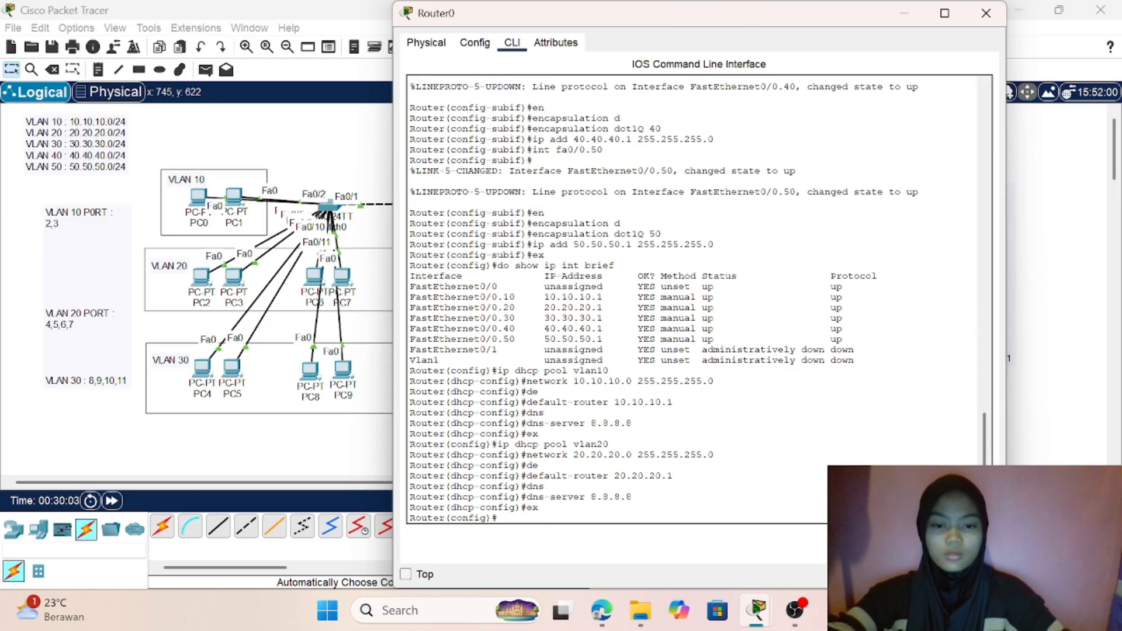
- Create a DHCP pool named vlan30 on Router0
{"action": "type", "text": "ip "}
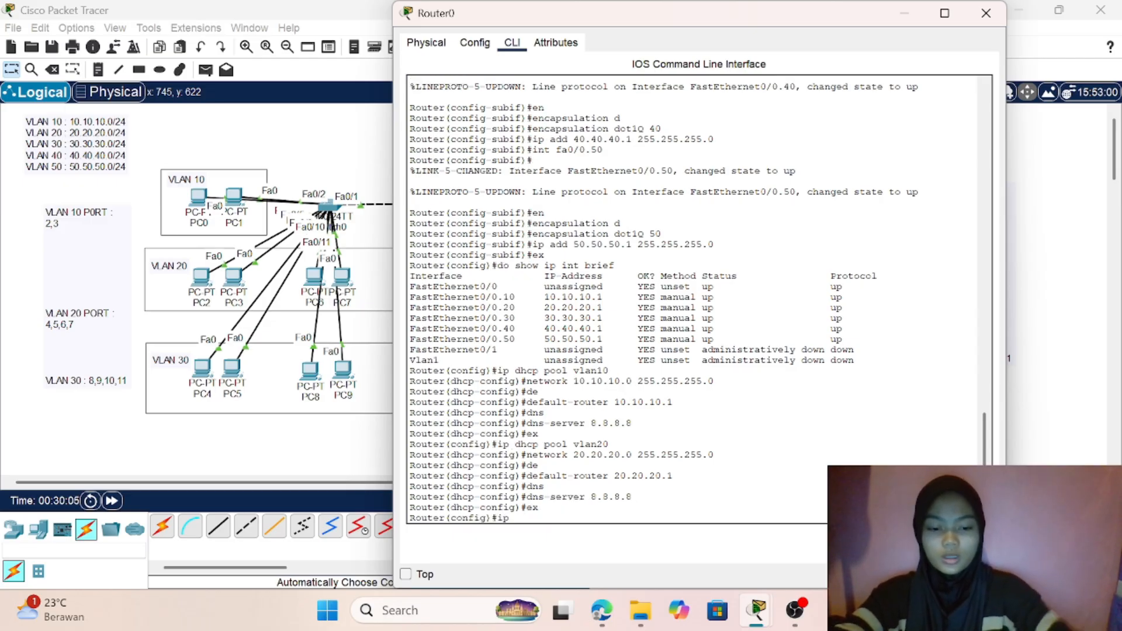
{"action": "type", "text": "dhcp"}
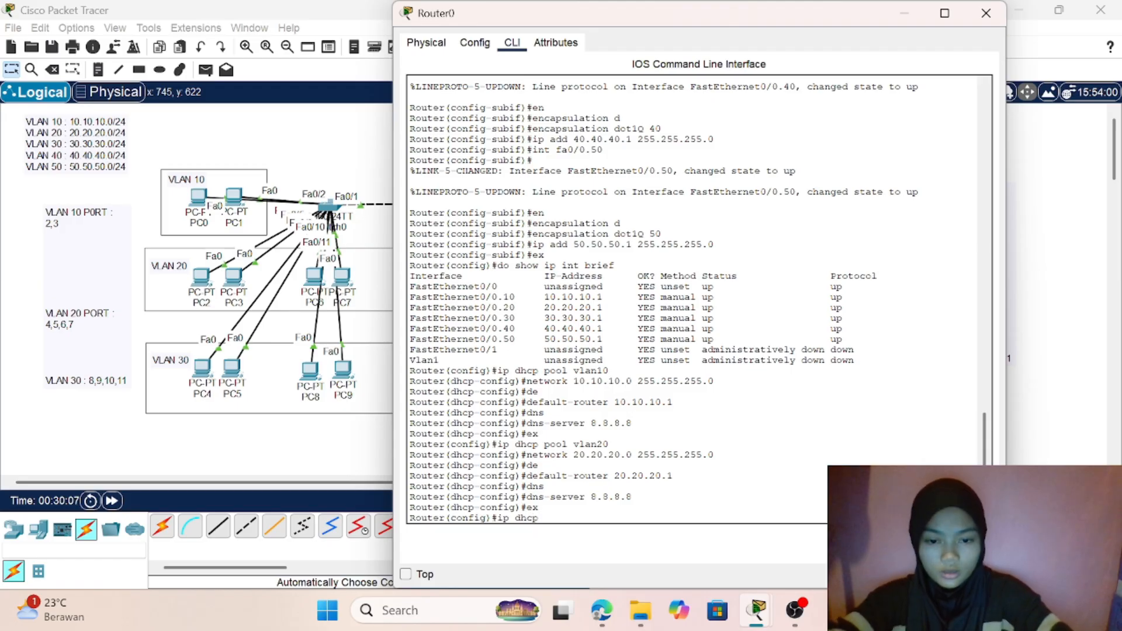
{"action": "type", "text": " pool "}
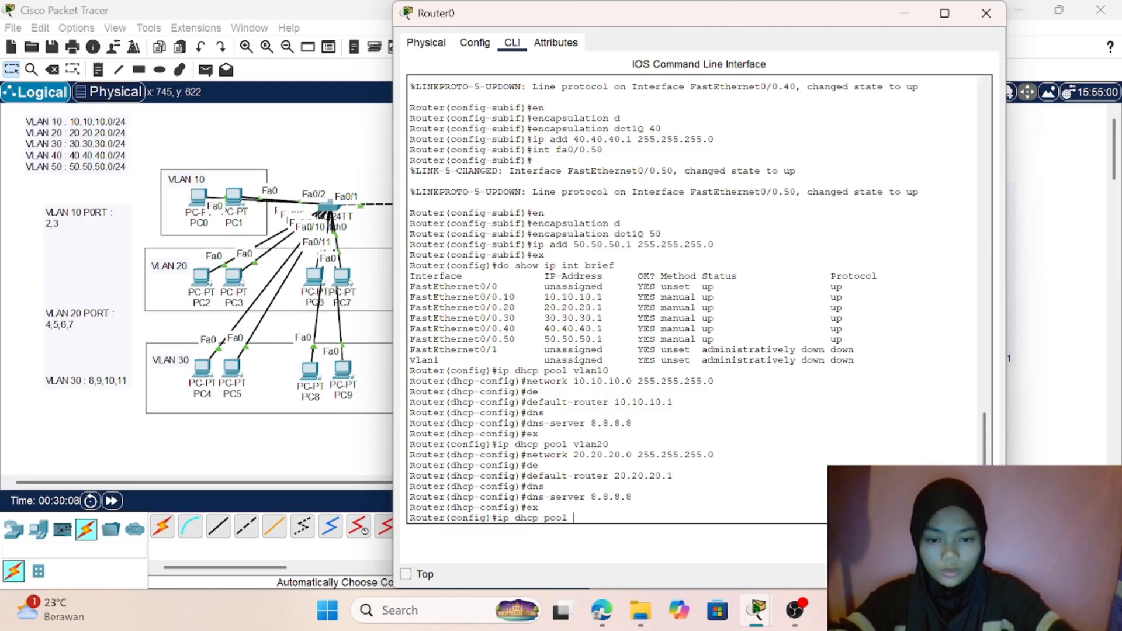
{"action": "type", "text": "vlan30"}
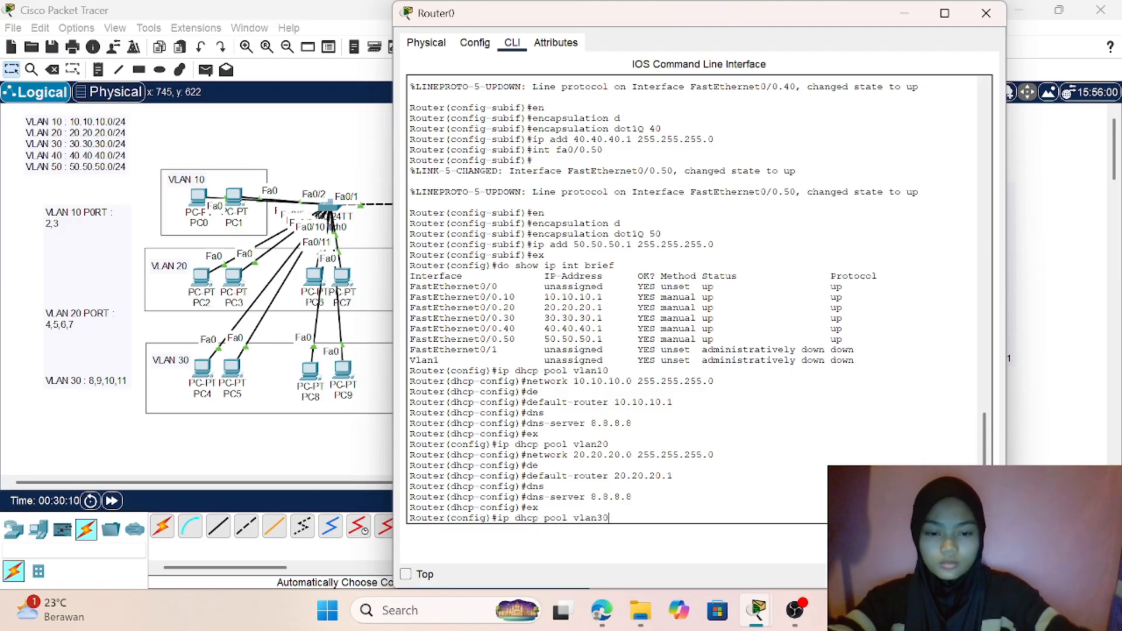
{"action": "key", "text": "Return"}
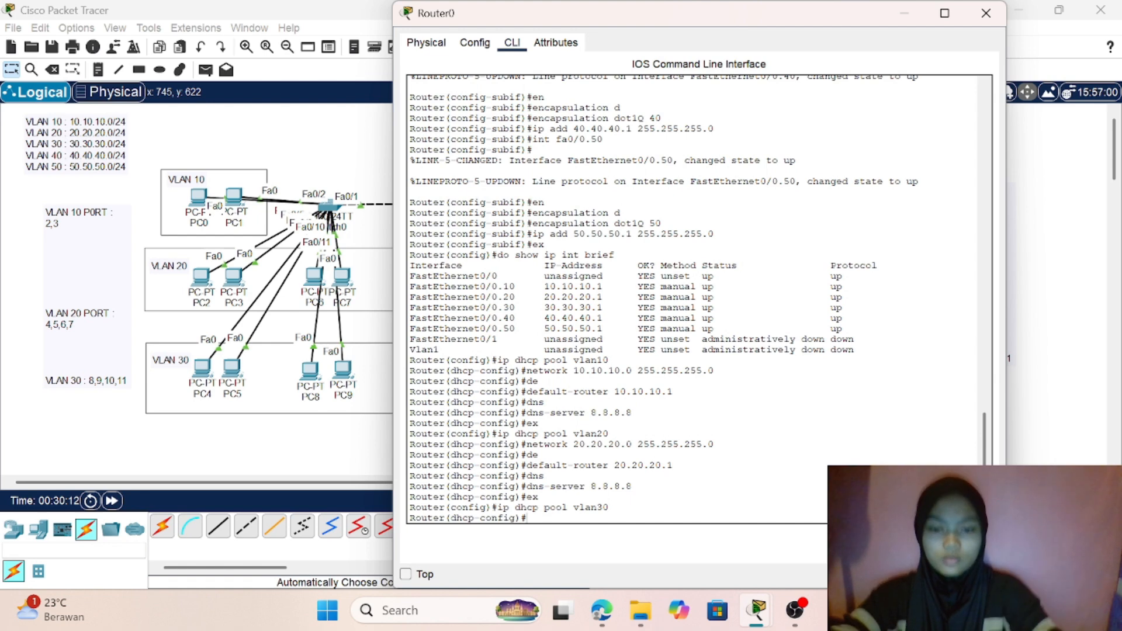
- Set the vlan30 DHCP pool's network to 30.30.30.0 with subnet mask 255.255.255.0
{"action": "type", "text": "netw"}
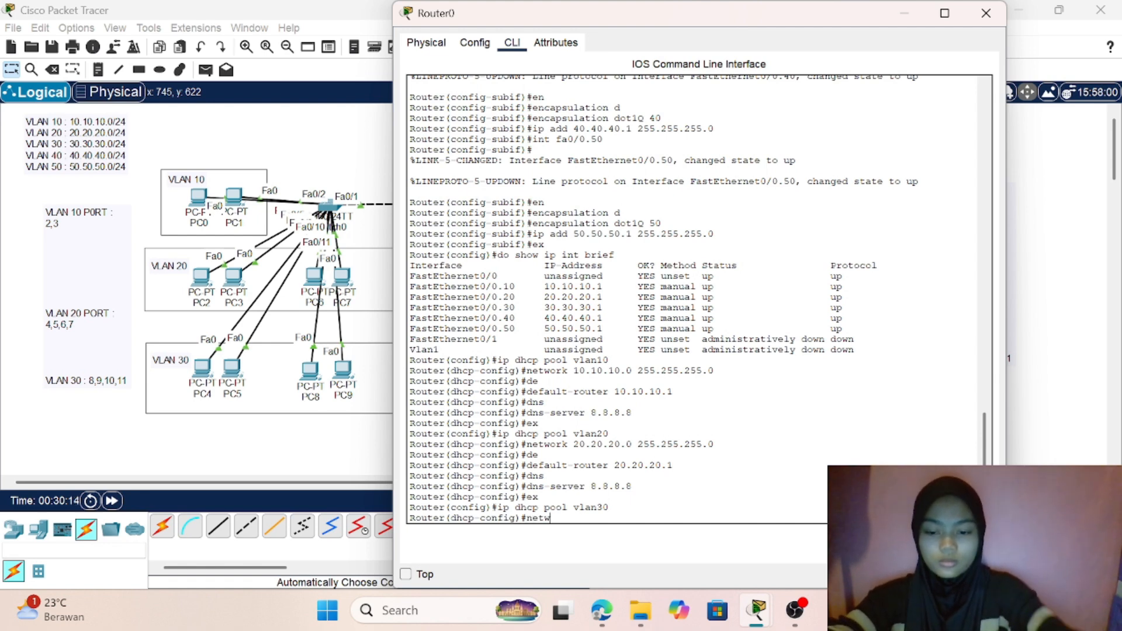
{"action": "type", "text": "ork"}
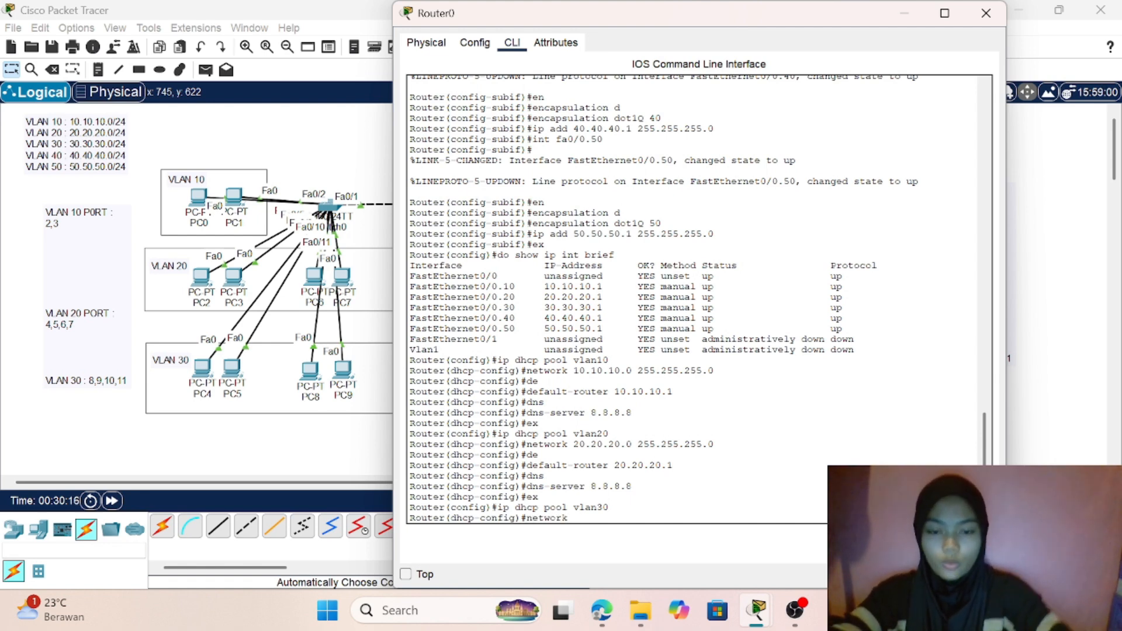
{"action": "type", "text": " 30.30.30"}
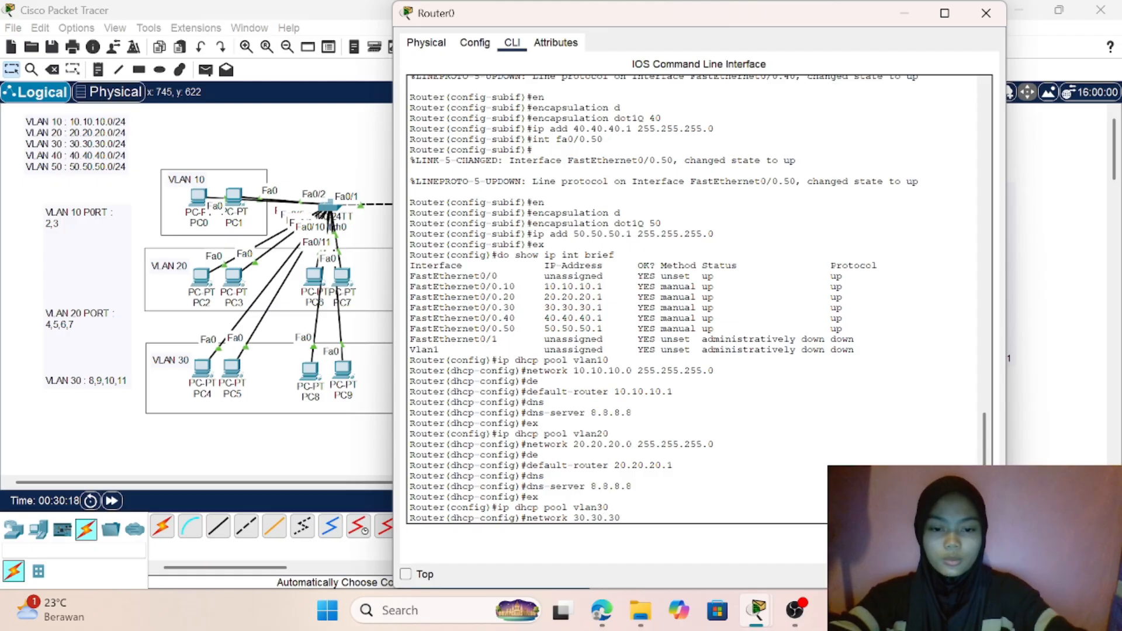
{"action": "type", "text": ".3"}
{"action": "key", "text": "BackSpace"}
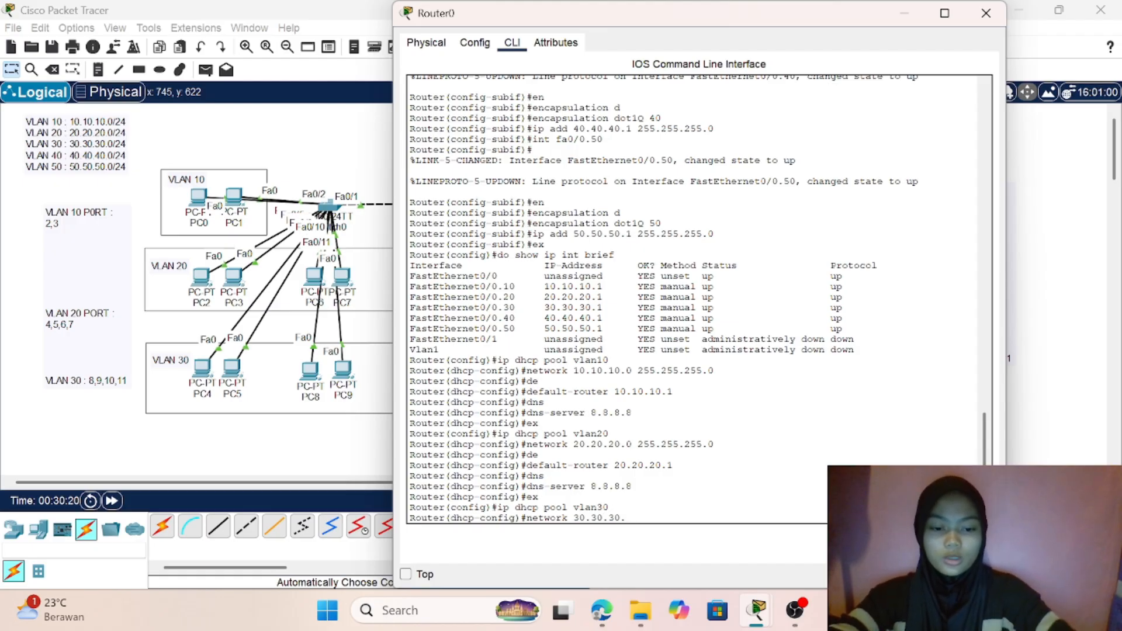
{"action": "type", "text": "0 255"}
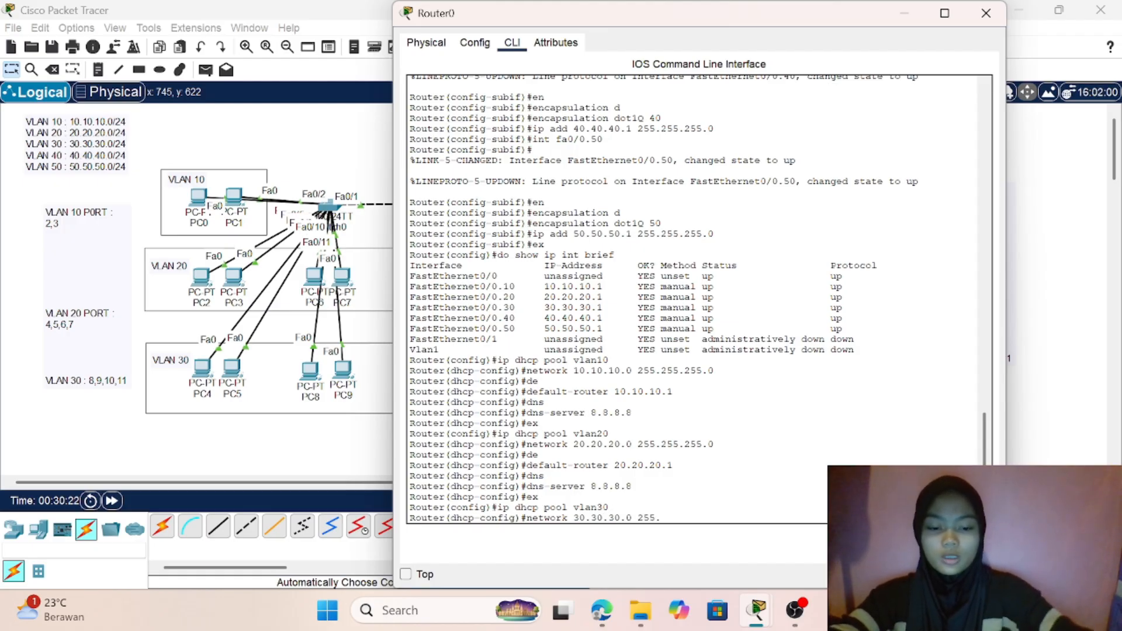
{"action": "type", "text": ".255.255."}
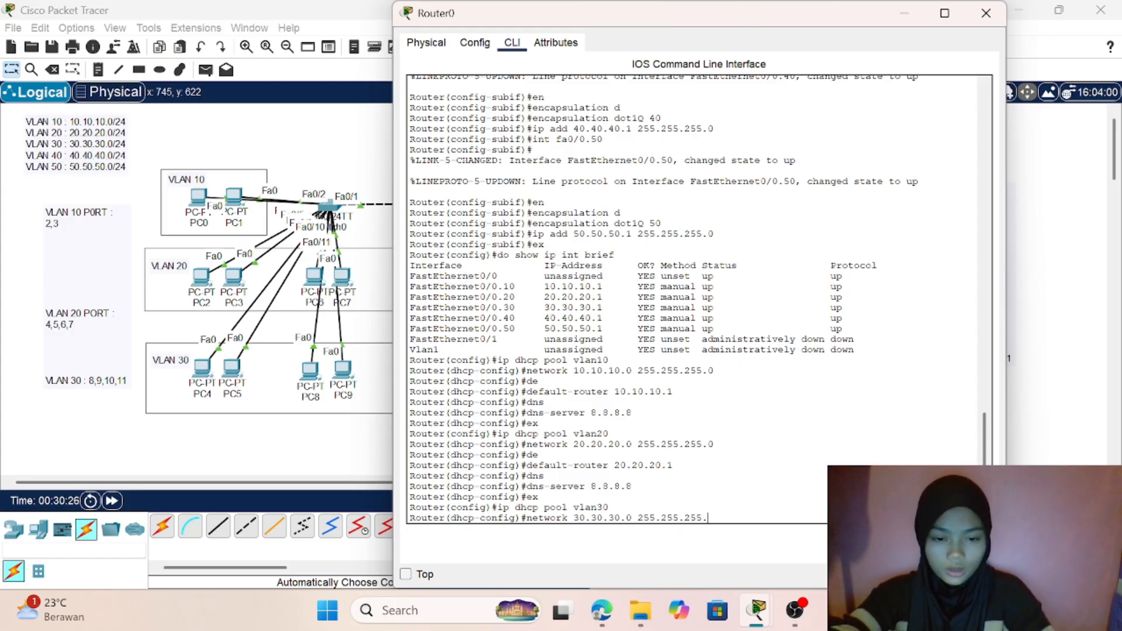
{"action": "type", "text": "0"}
{"action": "key", "text": "Return"}
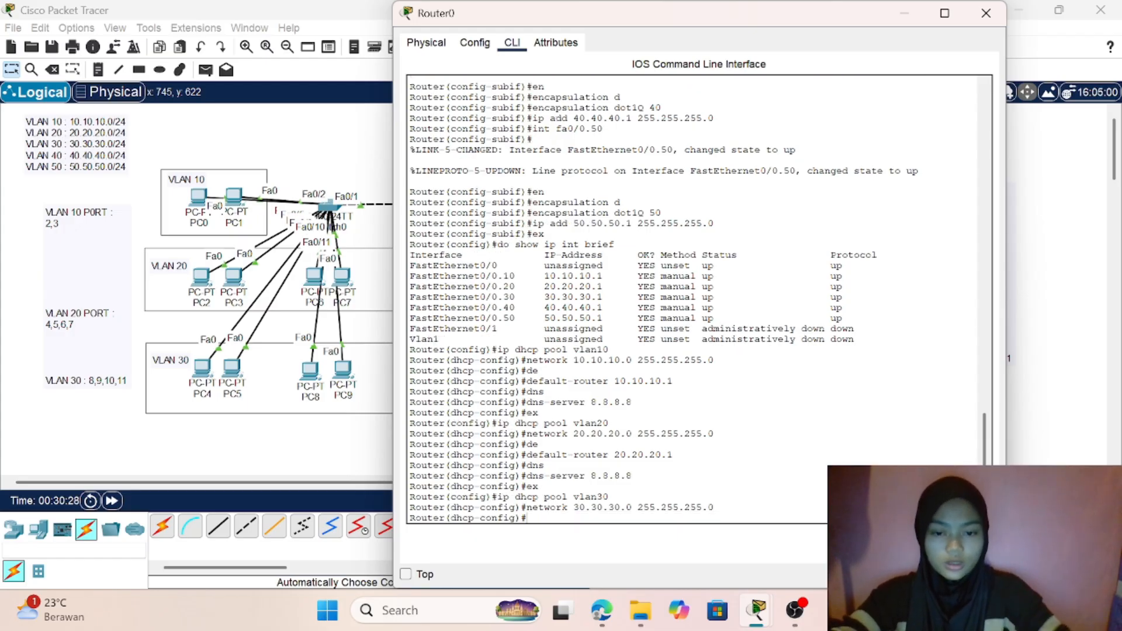
- Set the default router of the vlan30 DHCP pool to 30.30.30.1
{"action": "type", "text": "de"}
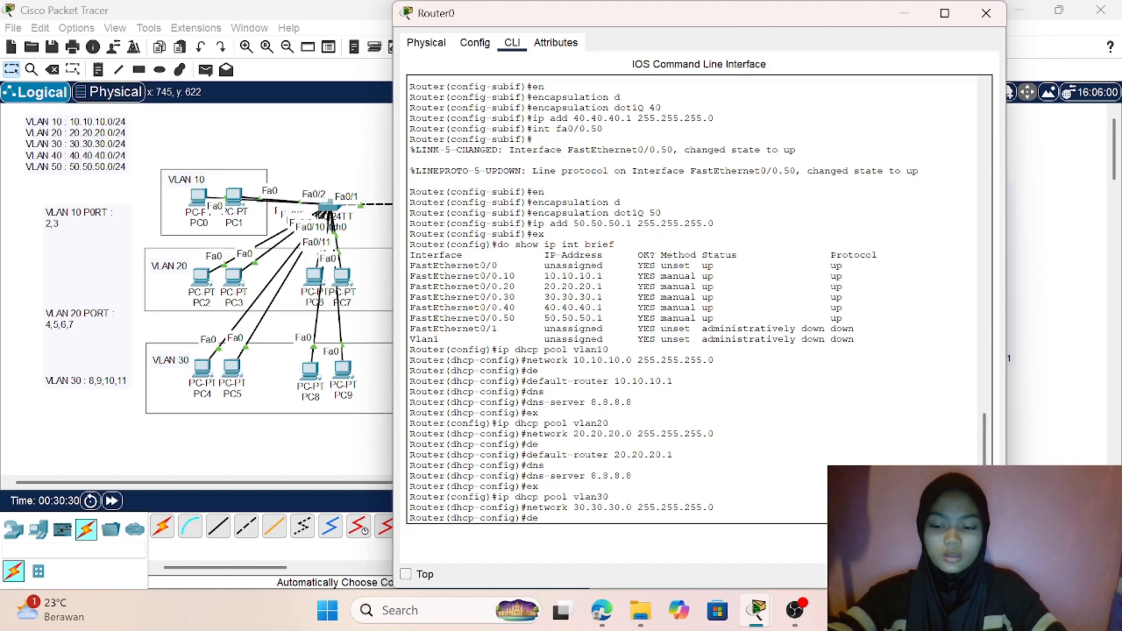
{"action": "key", "text": "Tab"}
{"action": "type", "text": "3"}
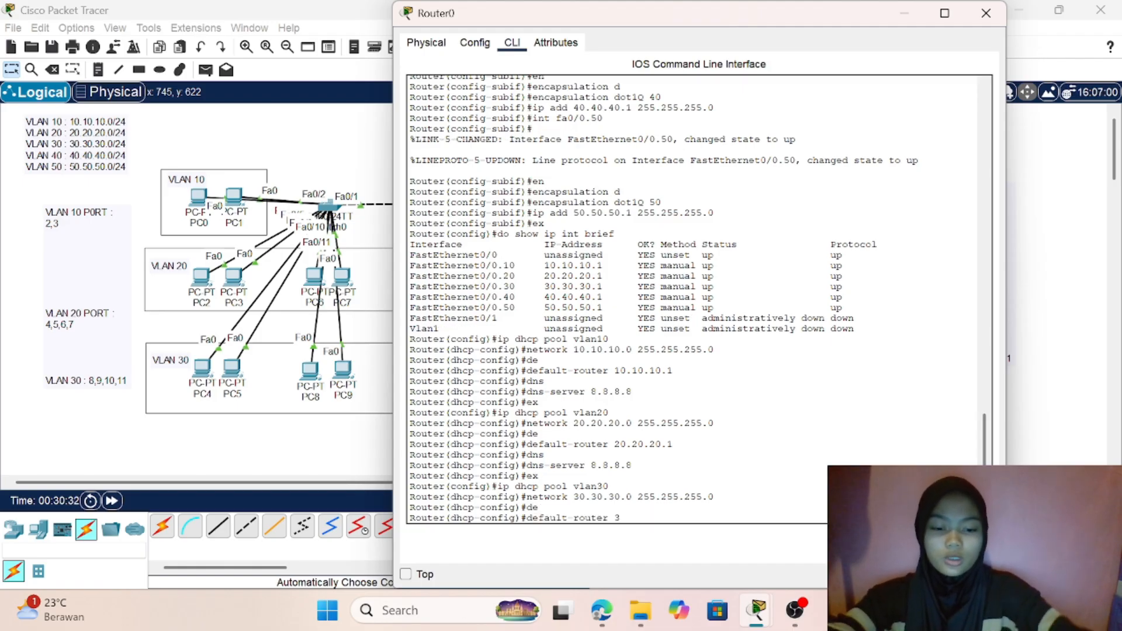
{"action": "type", "text": "0.30.30.1"}
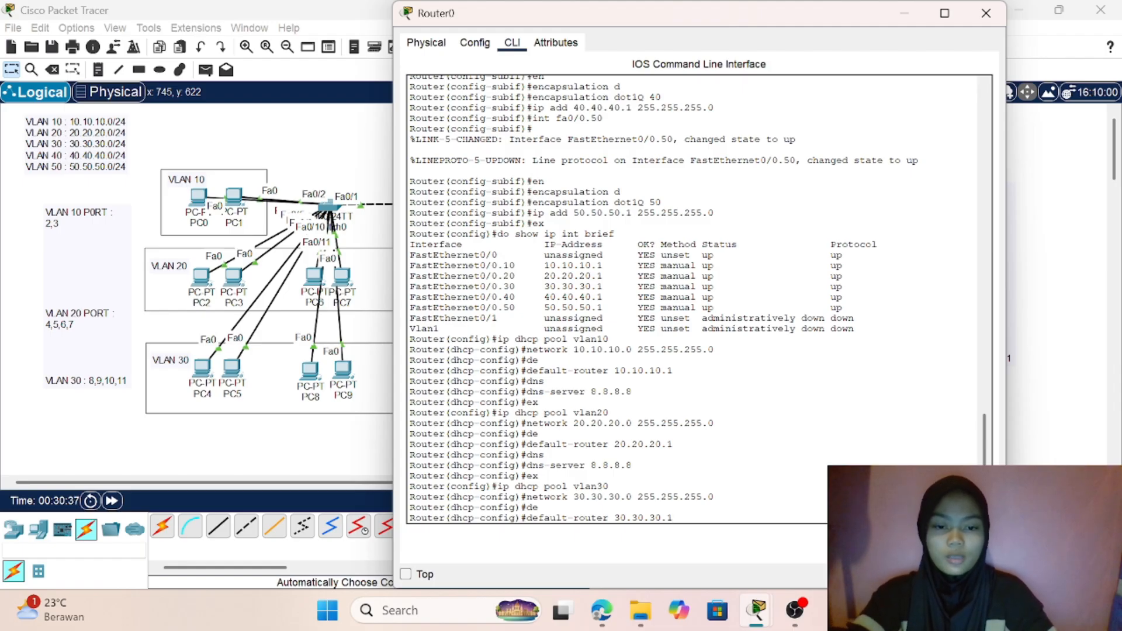
{"action": "key", "text": "Return"}
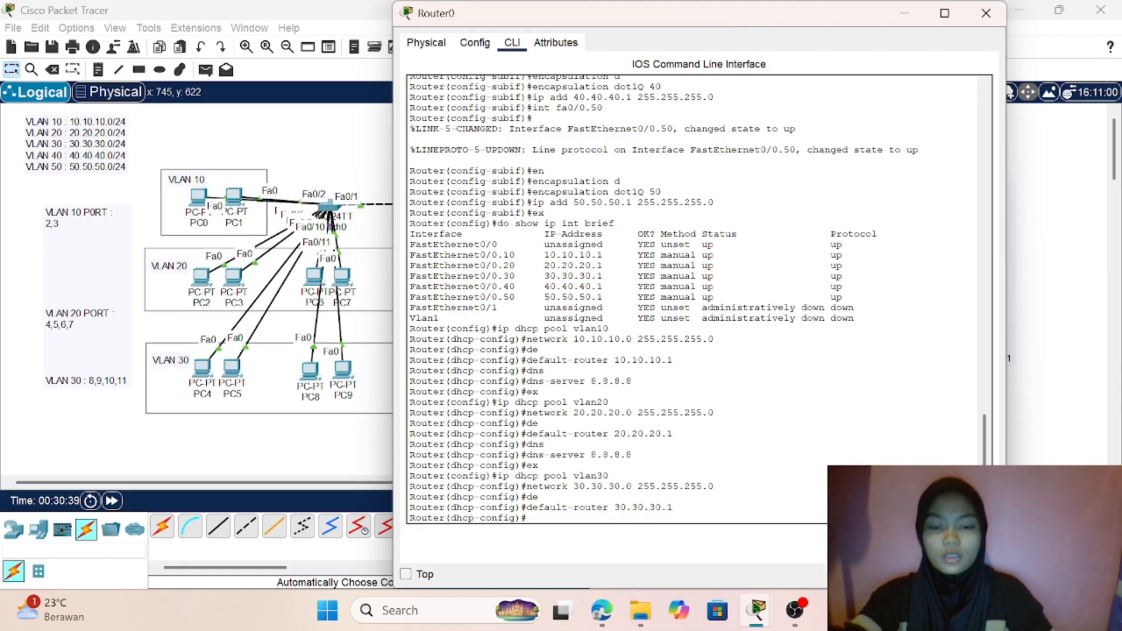
- Set the vlan30 DHCP pool's DNS server to 8.8.8.8 and leave the pool's configuration
{"action": "left_click_drag", "start_coordinate": [526, 507], "coordinate": [673, 507]}
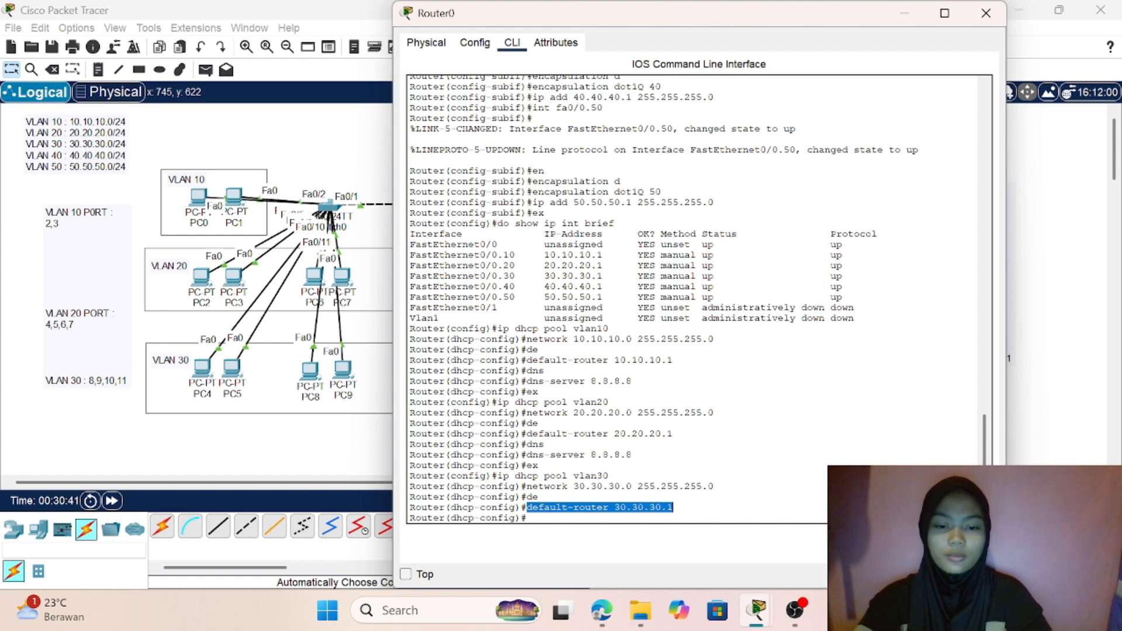
{"action": "left_click", "coordinate": [528, 518]}
{"action": "type", "text": "db"}
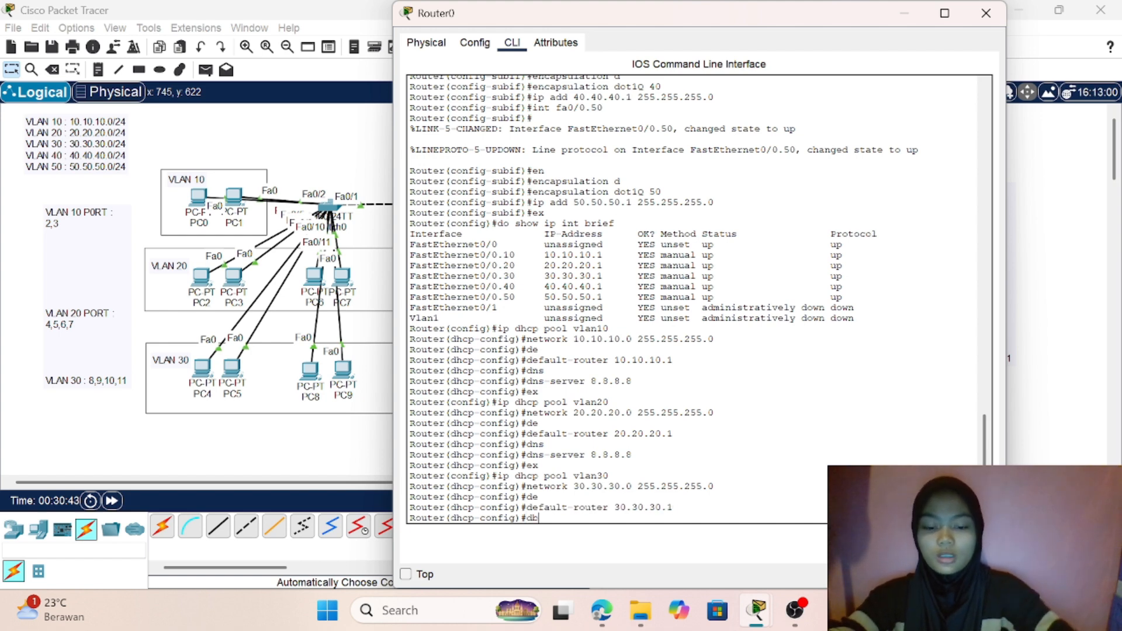
{"action": "key", "text": "BackSpace"}
{"action": "type", "text": "ns"}
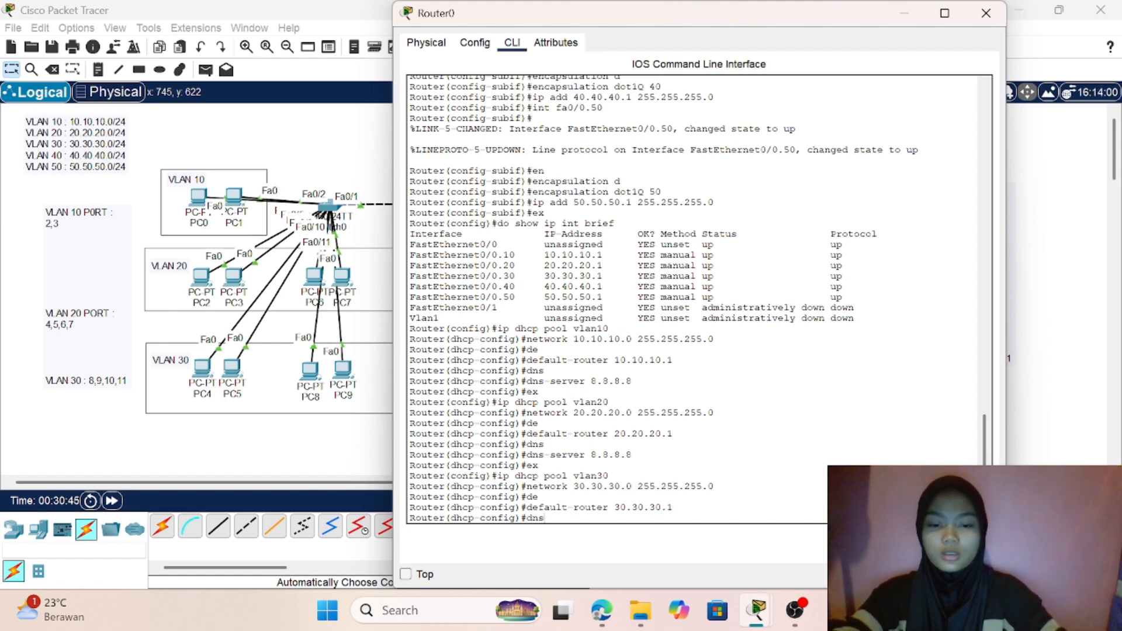
{"action": "key", "text": "Tab"}
{"action": "type", "text": "8.8,.8."}
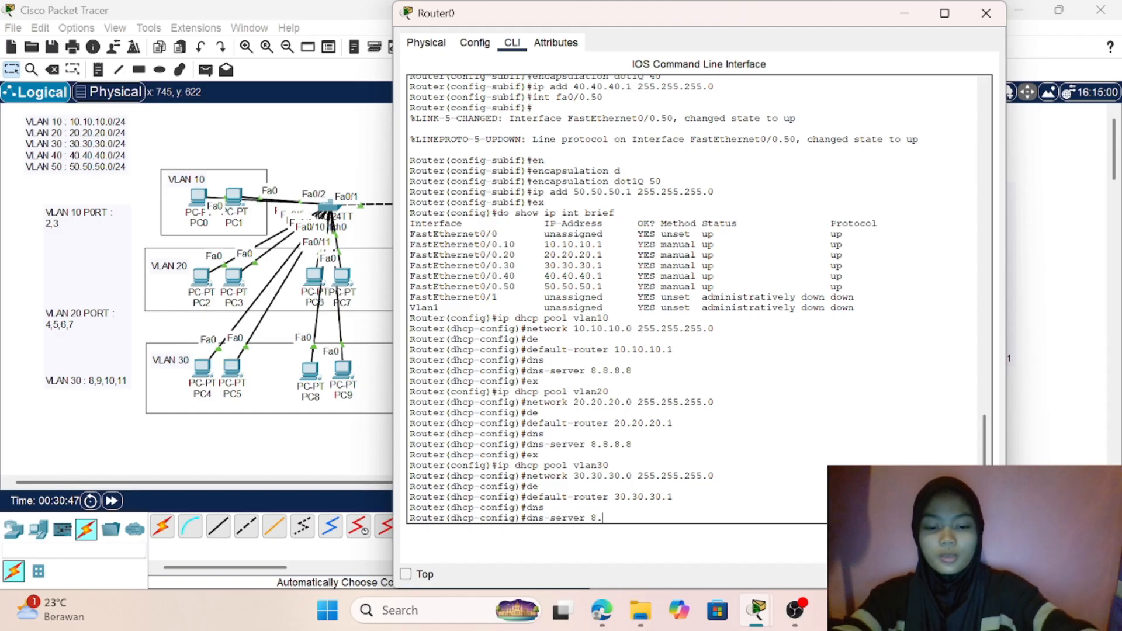
{"action": "key", "text": "BackSpace"}
{"action": "key", "text": "BackSpace"}
{"action": "key", "text": "BackSpace"}
{"action": "key", "text": "BackSpace"}
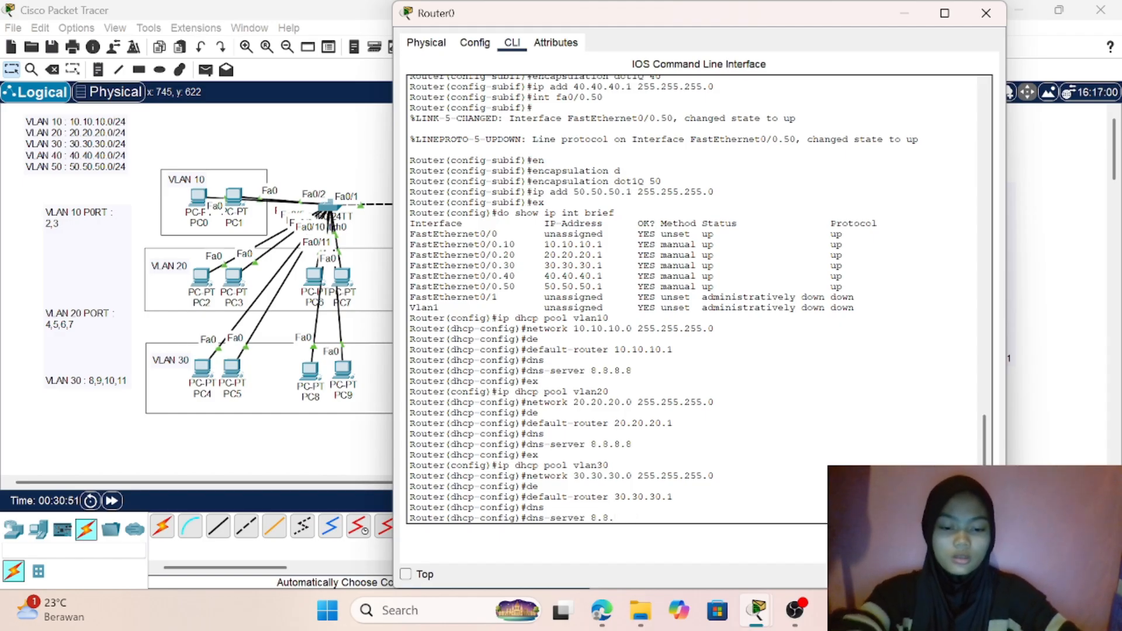
{"action": "type", "text": ".8.8.8"}
{"action": "key", "text": "Return"}
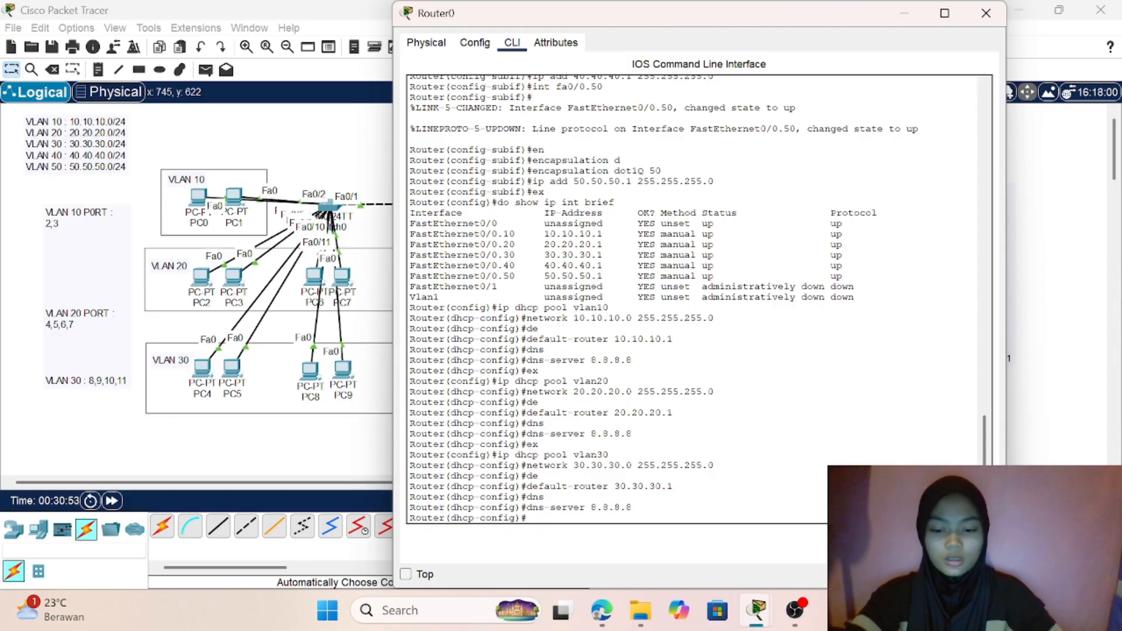
{"action": "type", "text": "ex"}
{"action": "key", "text": "Return"}
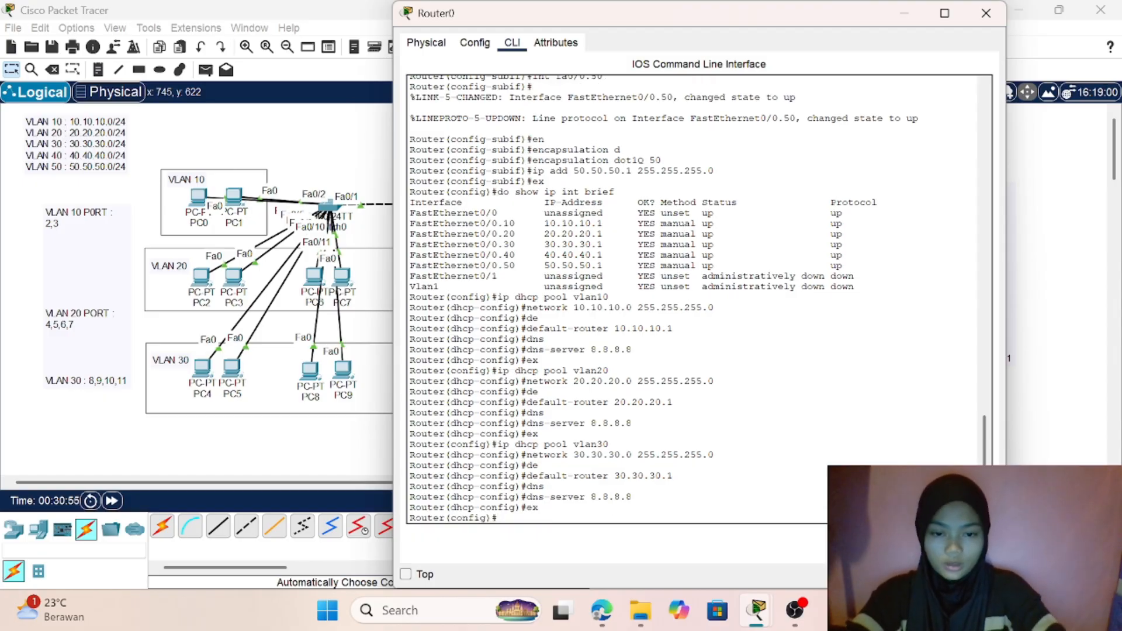
- Create a DHCP pool named vlan40 on Router0
{"action": "type", "text": "ip d"}
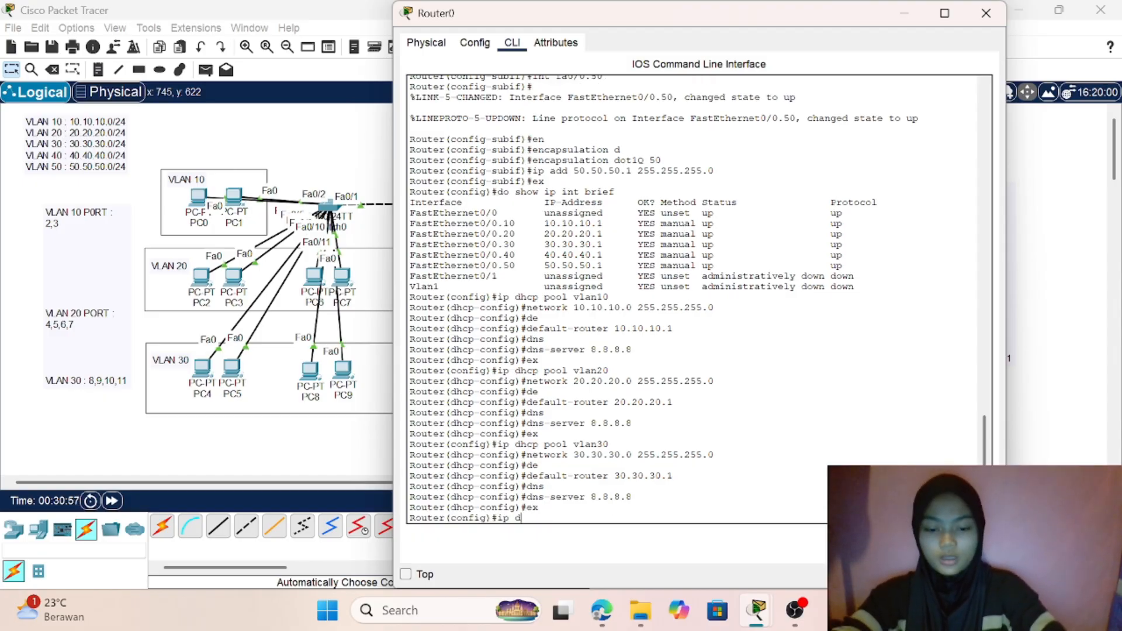
{"action": "type", "text": "hcp"}
{"action": "type", "text": " p"}
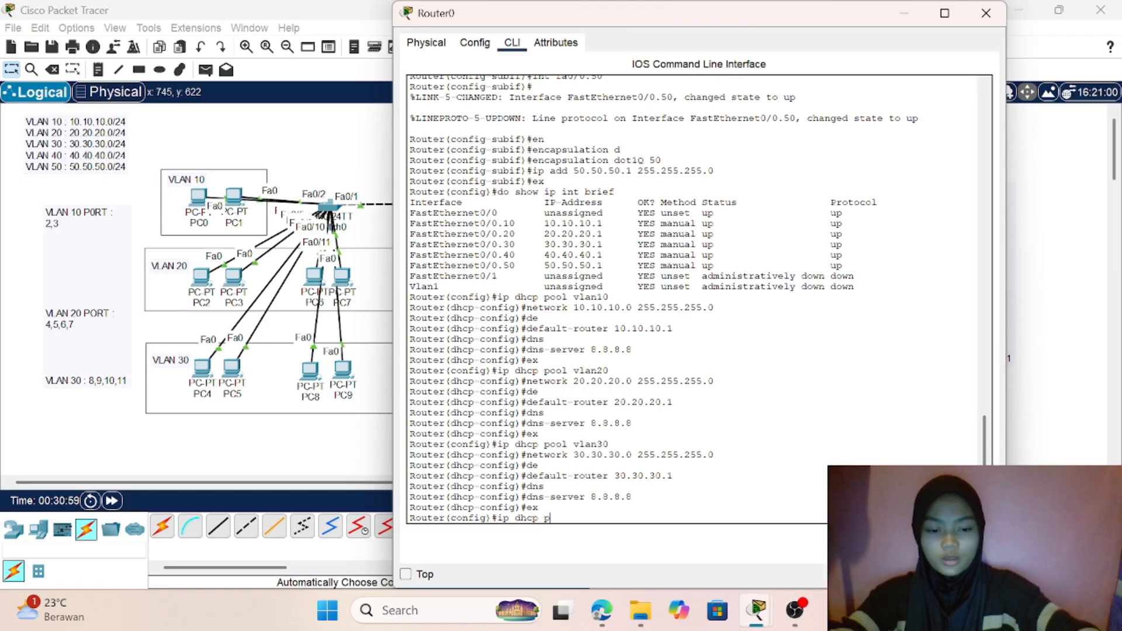
{"action": "type", "text": "ool vlan"}
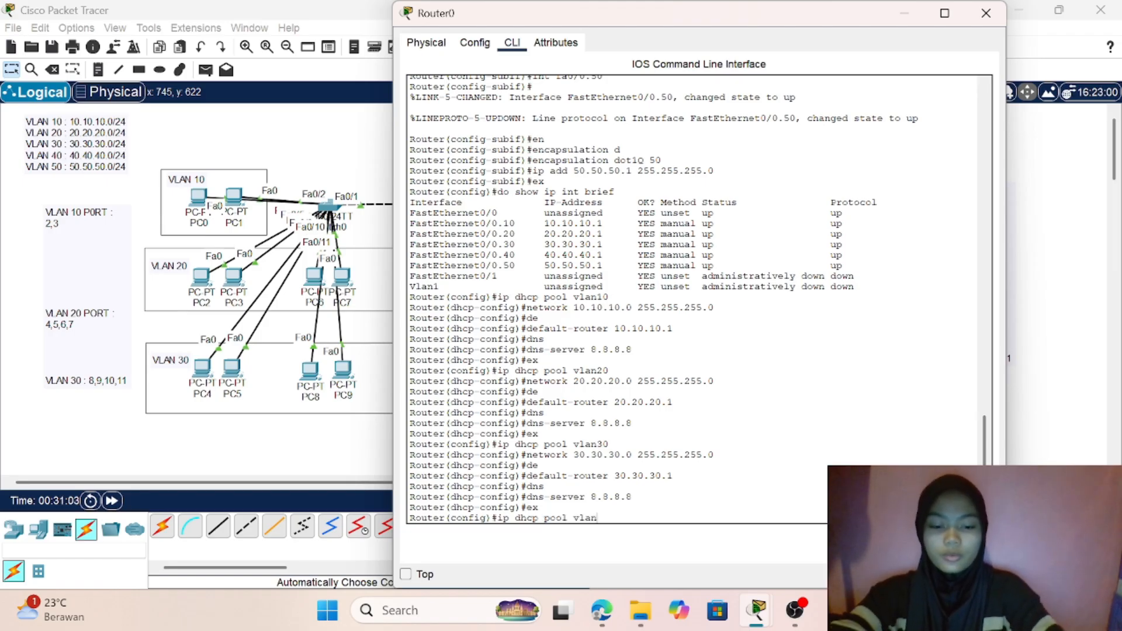
{"action": "type", "text": "40"}
{"action": "key", "text": "Return"}
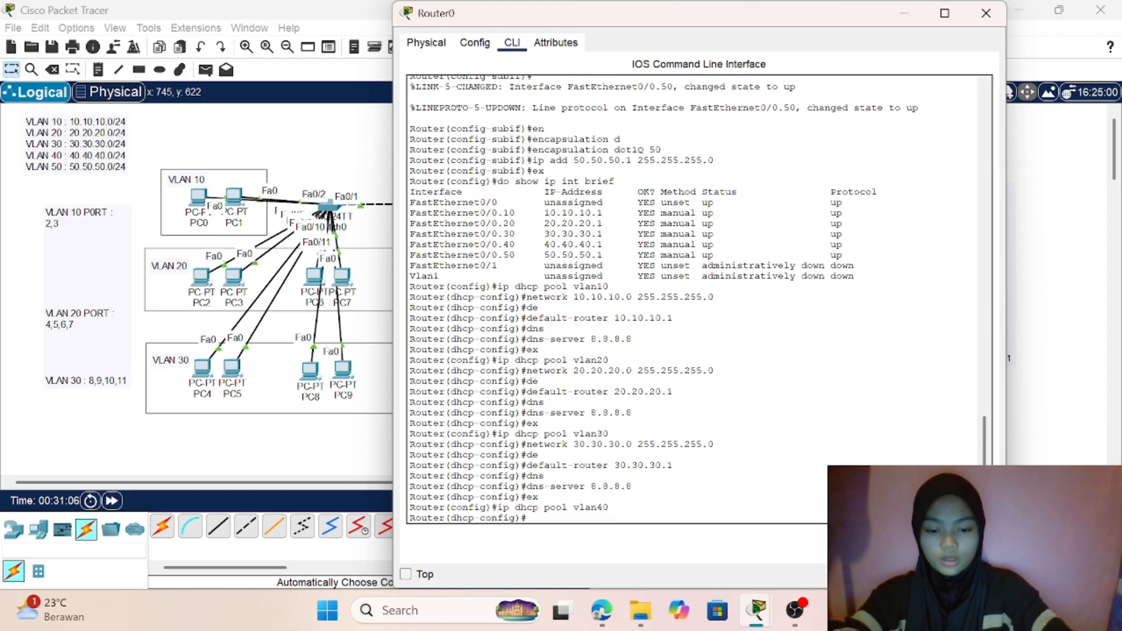
- Set the vlan40 DHCP pool's network to 40.40.40.0 with subnet mask 255.255.255.0
{"action": "type", "text": "netwo"}
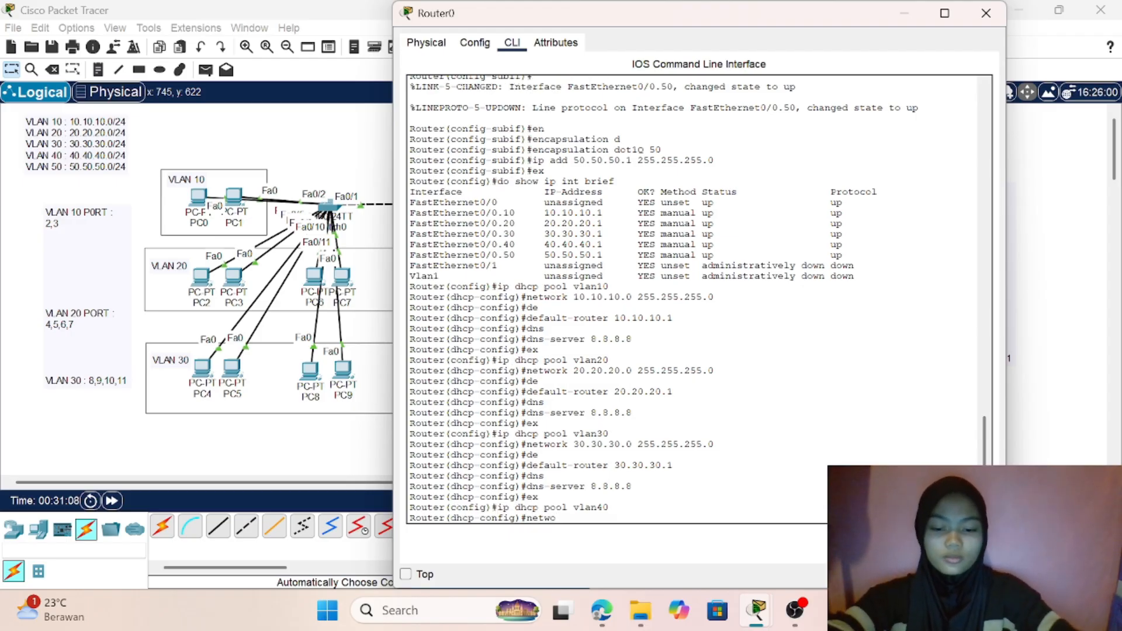
{"action": "type", "text": "rk40.40"}
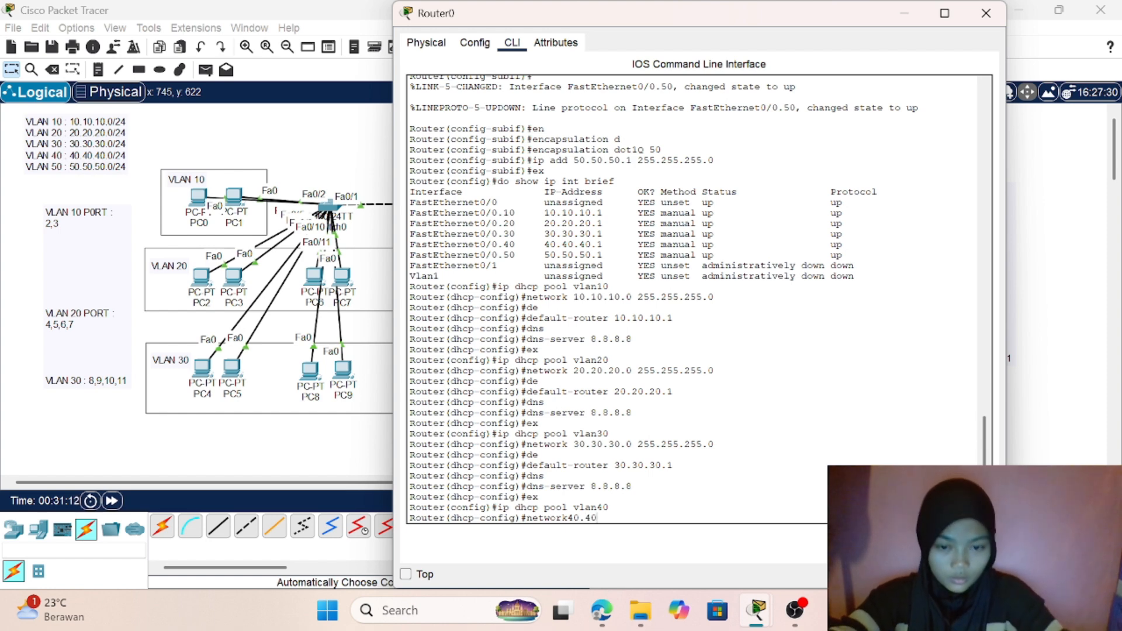
{"action": "key", "text": "BackSpace"}
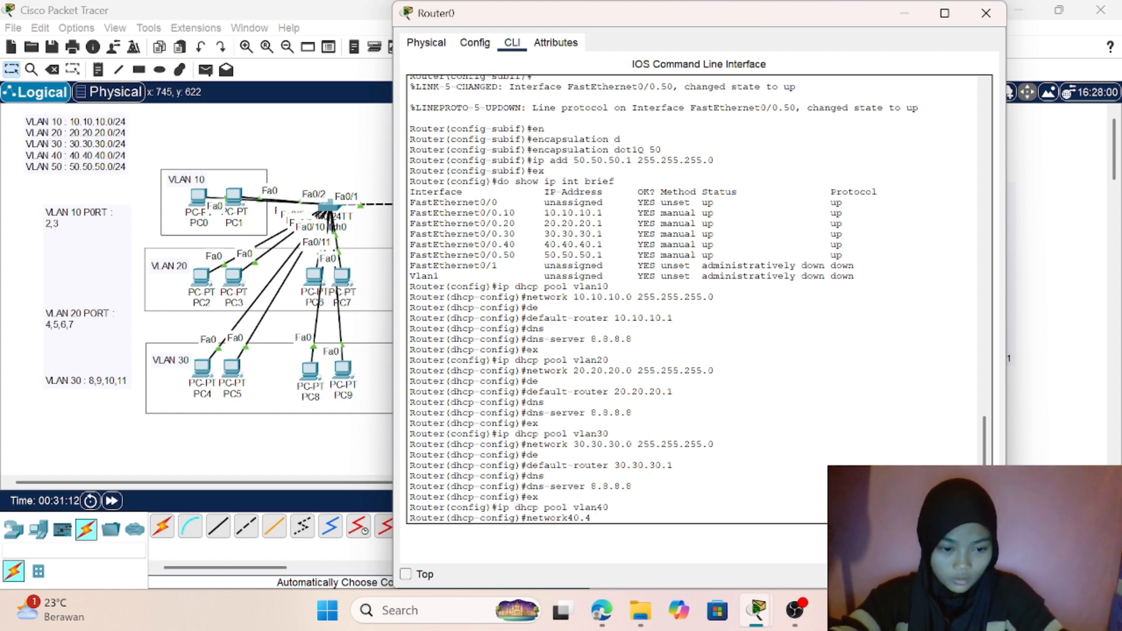
{"action": "key", "text": "BackSpace"}
{"action": "key", "text": "BackSpace"}
{"action": "type", "text": "40.40.40"}
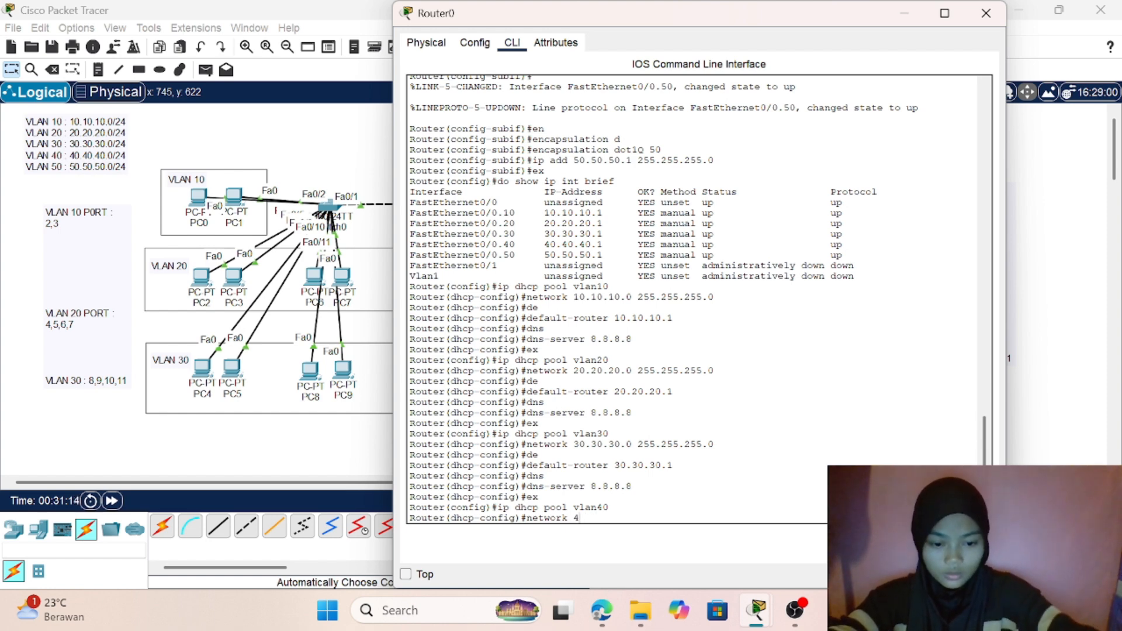
{"action": "type", "text": "."}
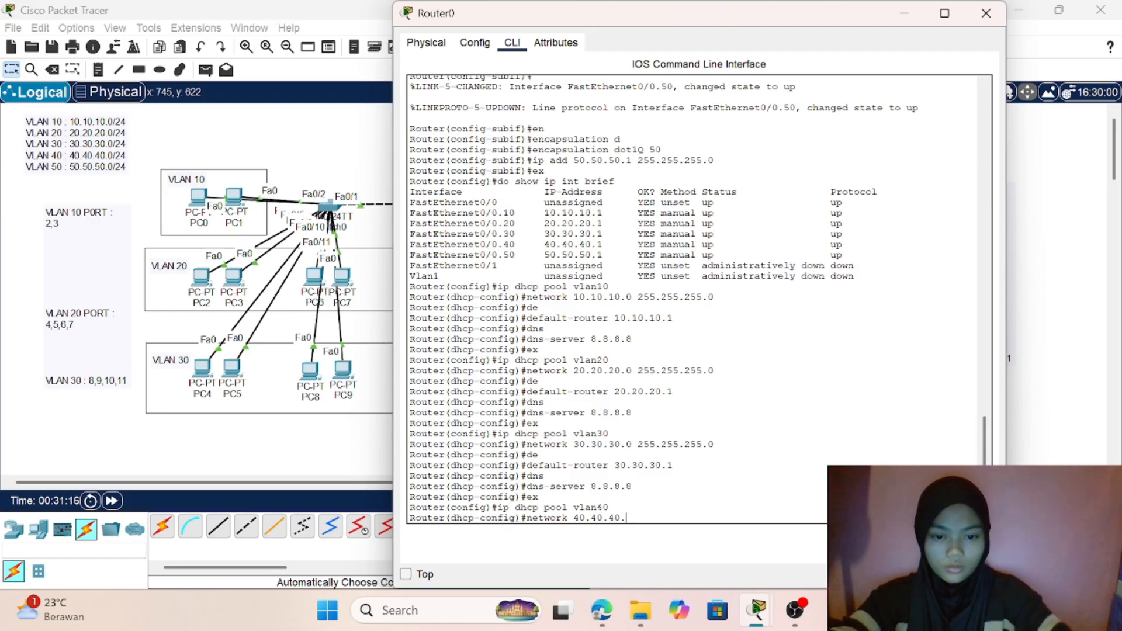
{"action": "type", "text": "0 255"}
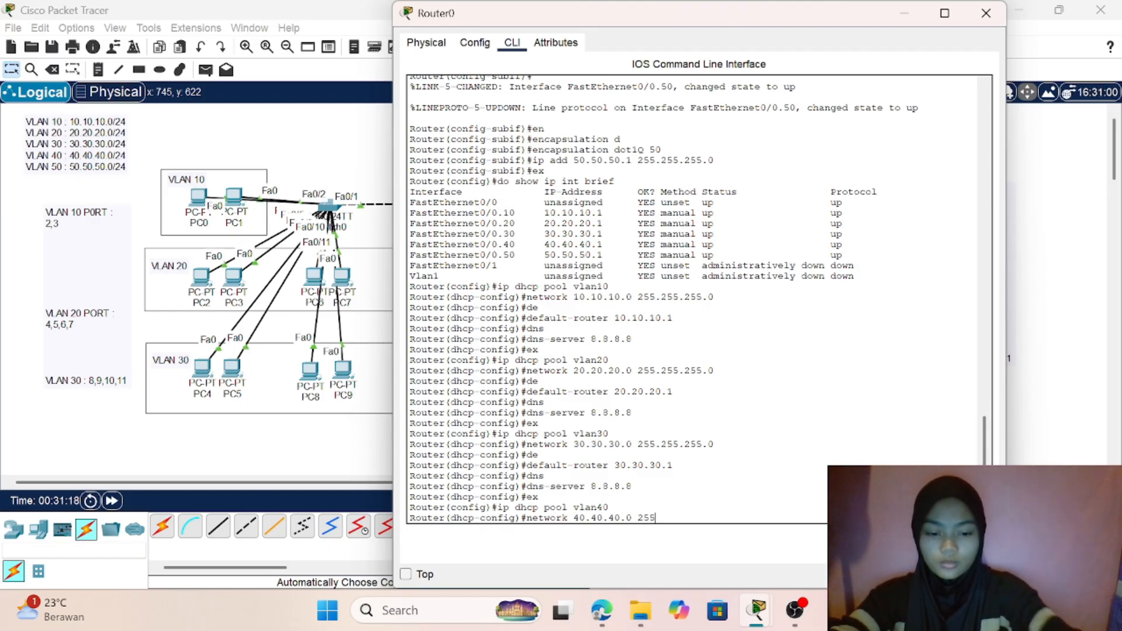
{"action": "type", "text": "."}
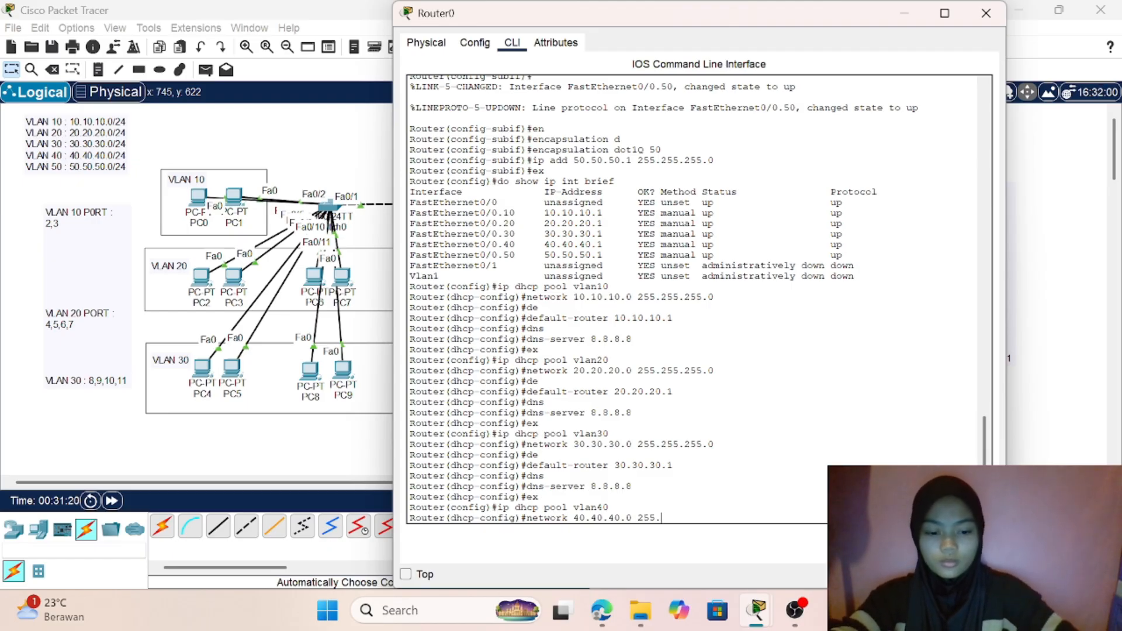
{"action": "type", "text": "255.255.25"}
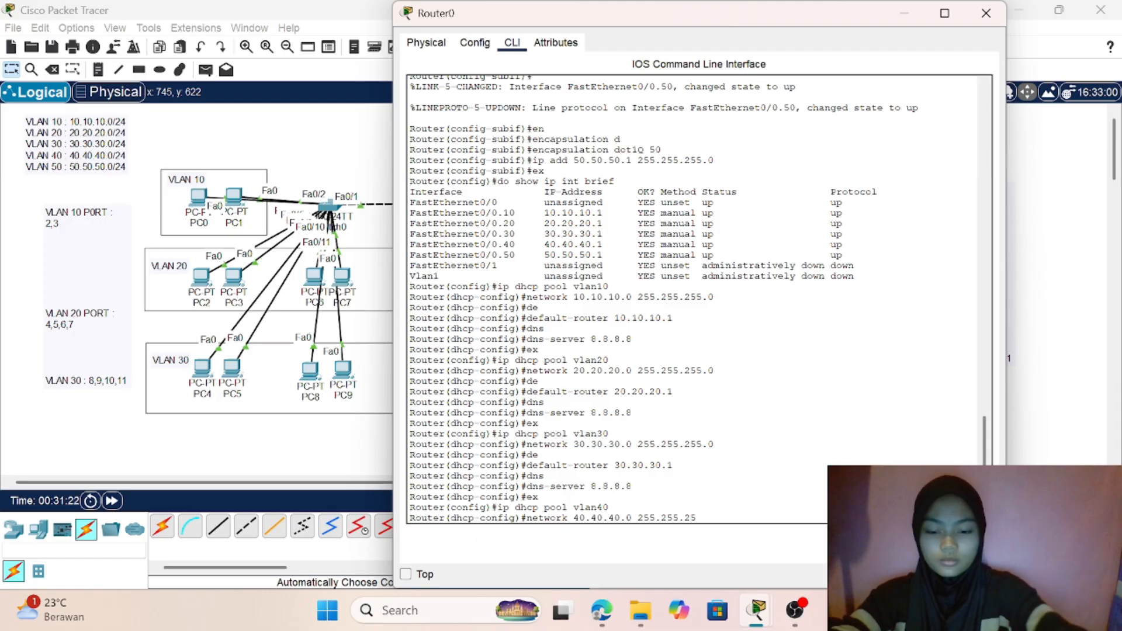
{"action": "type", "text": ".0"}
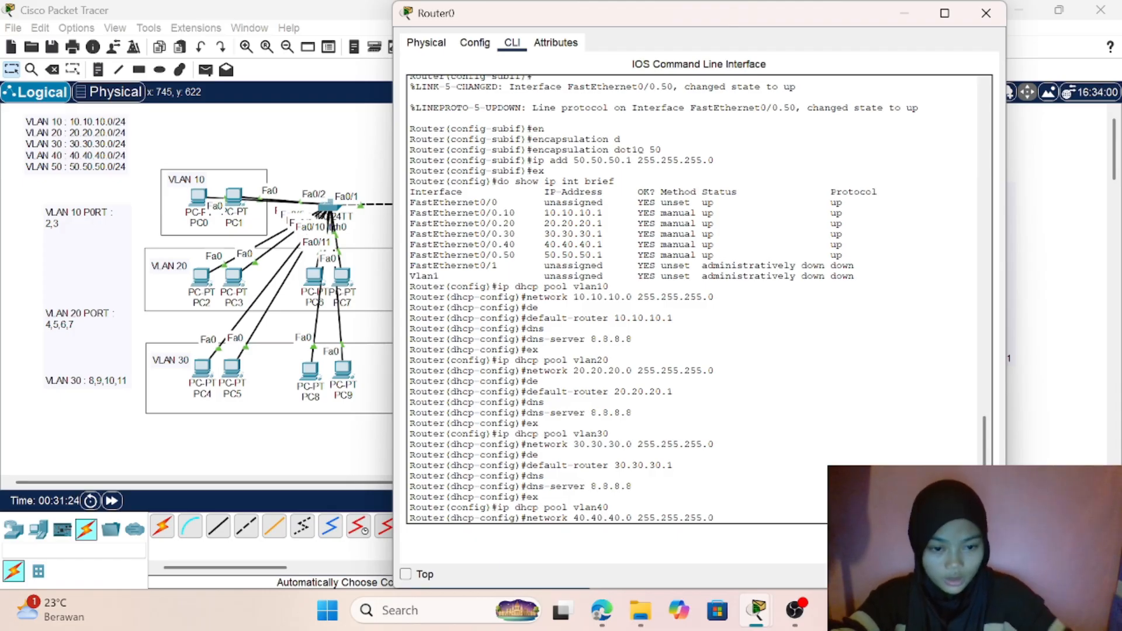
{"action": "key", "text": "Return"}
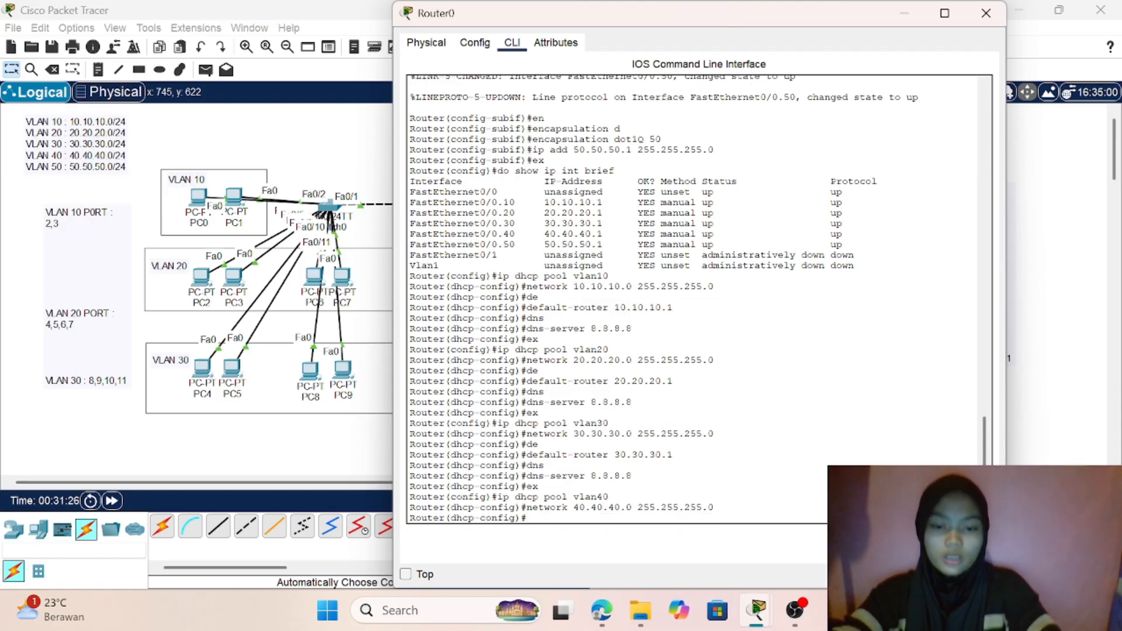
- Set the default router of the vlan40 DHCP pool to 40.40.40.1
{"action": "type", "text": "de"}
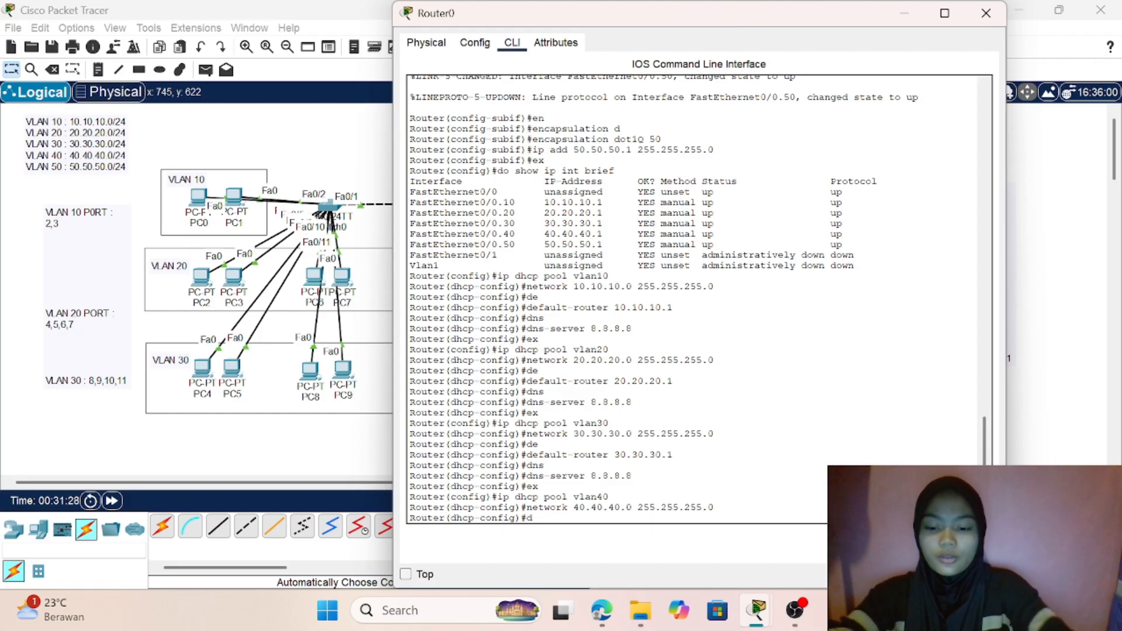
{"action": "key", "text": "Return"}
{"action": "type", "text": "default-router 40.40.40."}
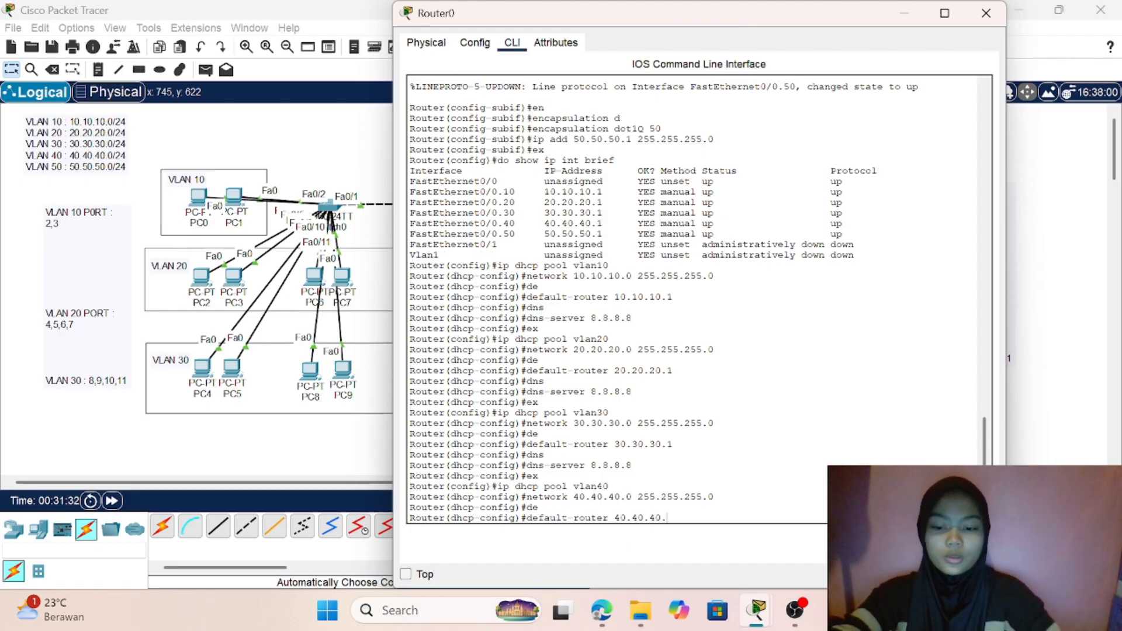
{"action": "type", "text": "1"}
{"action": "key", "text": "Return"}
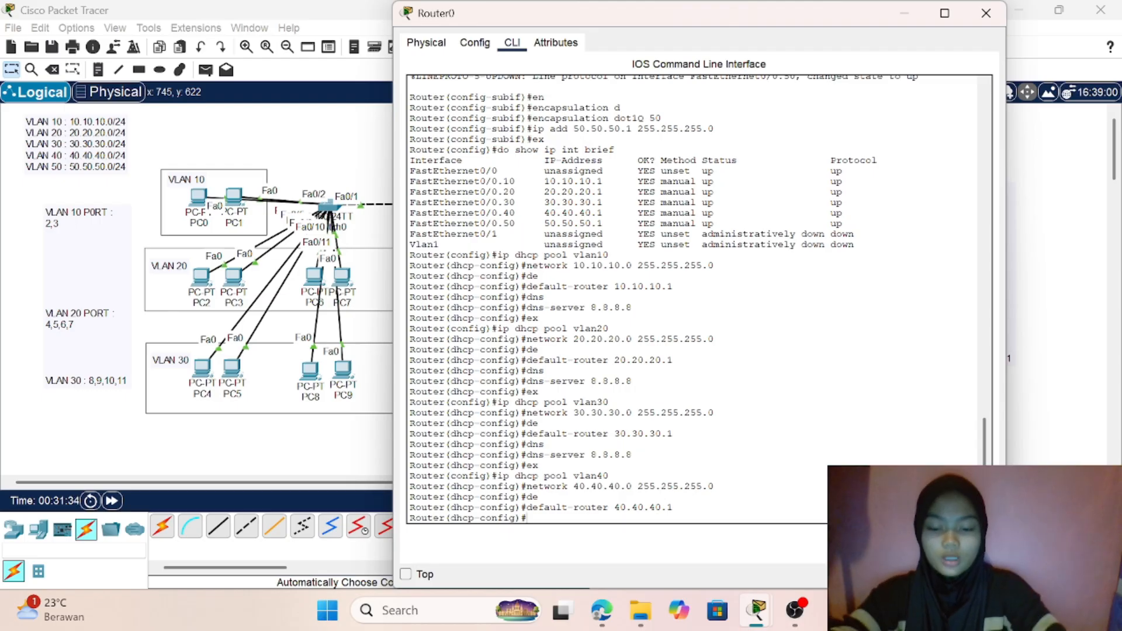
- Set the vlan40 DHCP pool's DNS server to 8.8.8.8 and leave the pool's configuration
{"action": "type", "text": "db"}
{"action": "key", "text": "BackSpace"}
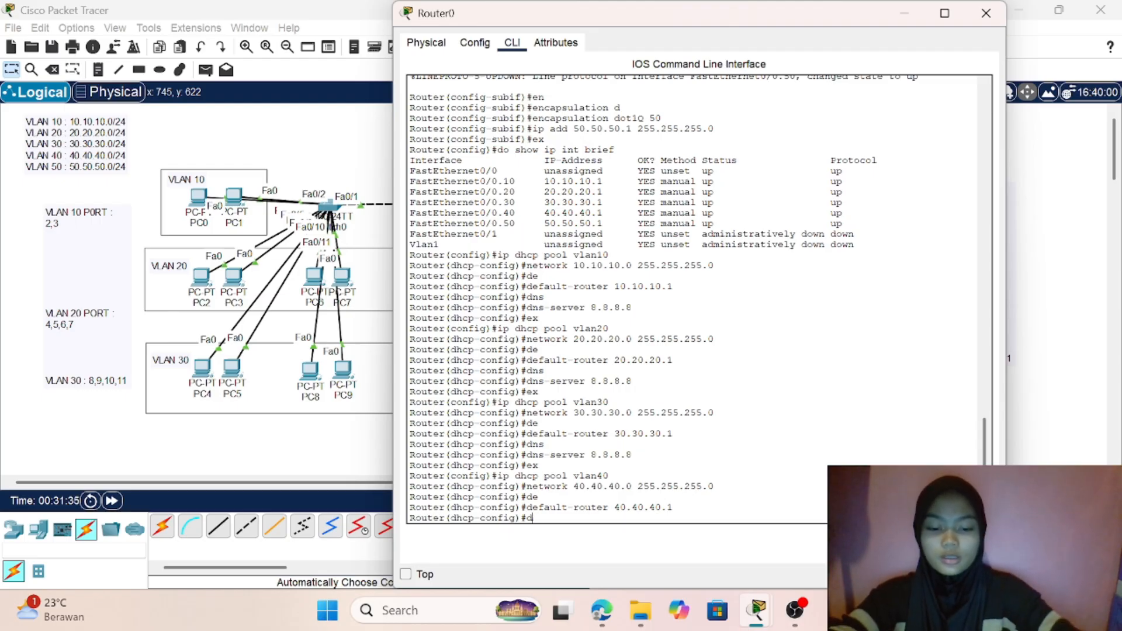
{"action": "type", "text": "ns"}
{"action": "key", "text": "Return"}
{"action": "type", "text": "dns-server 8.8.8."}
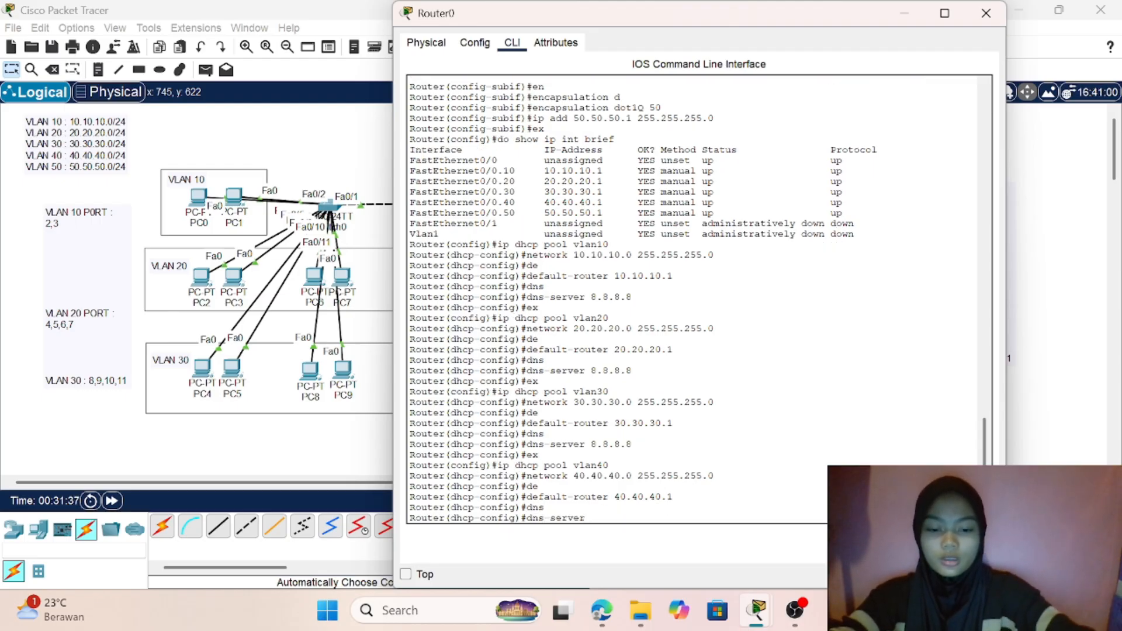
{"action": "type", "text": "8"}
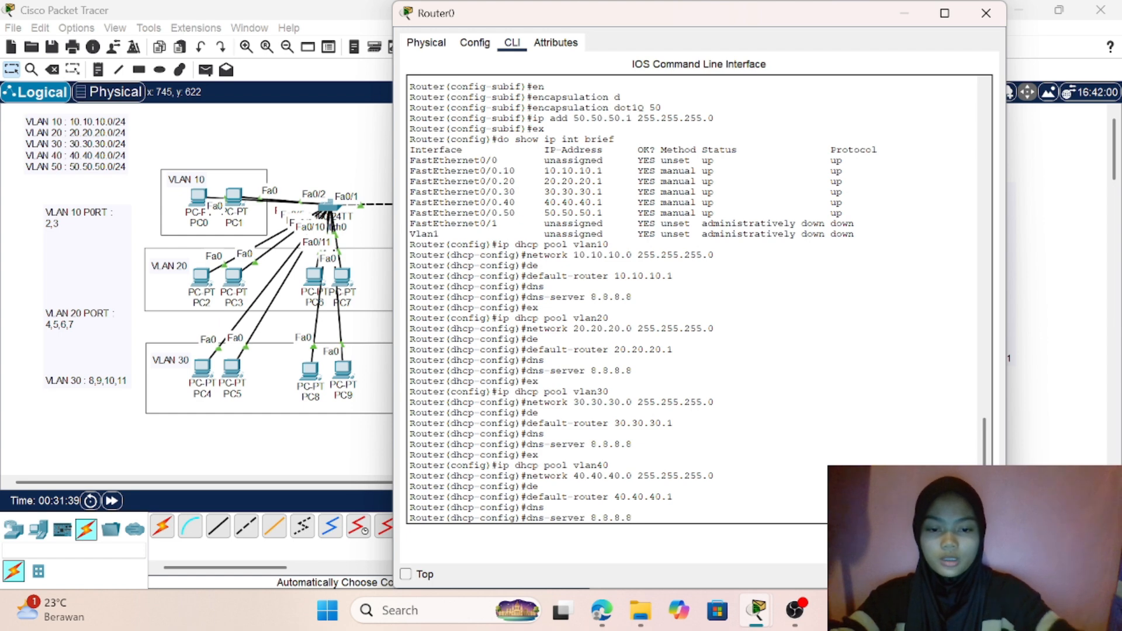
{"action": "key", "text": "Return"}
{"action": "type", "text": "ex"}
{"action": "key", "text": "Return"}
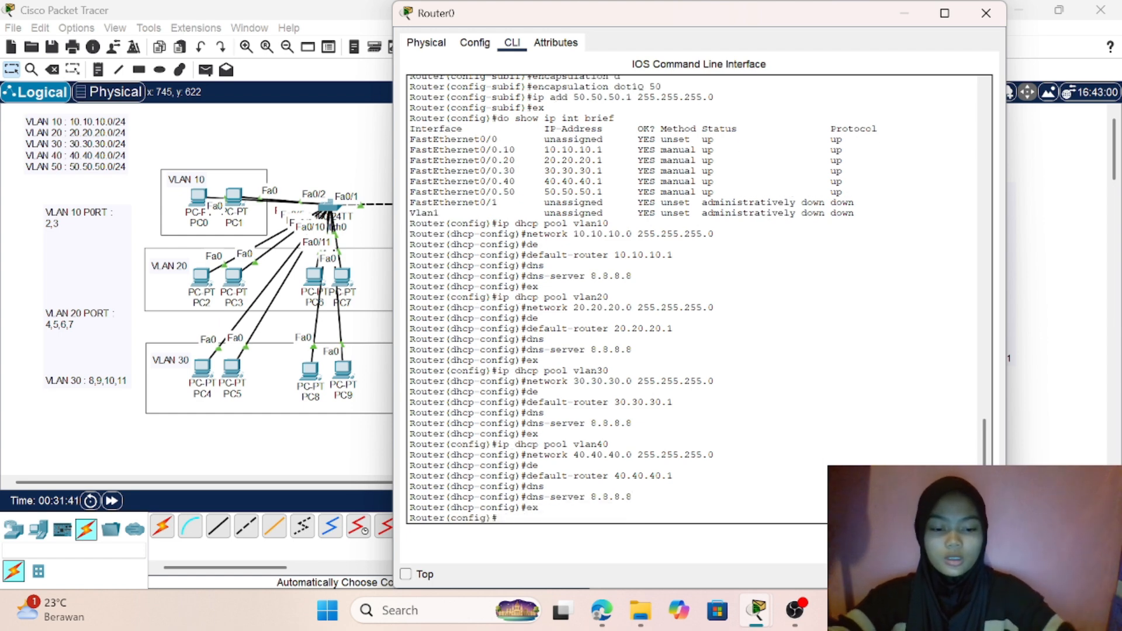
- Create a DHCP pool named vlan50 on Router0
{"action": "type", "text": "ip dh"}
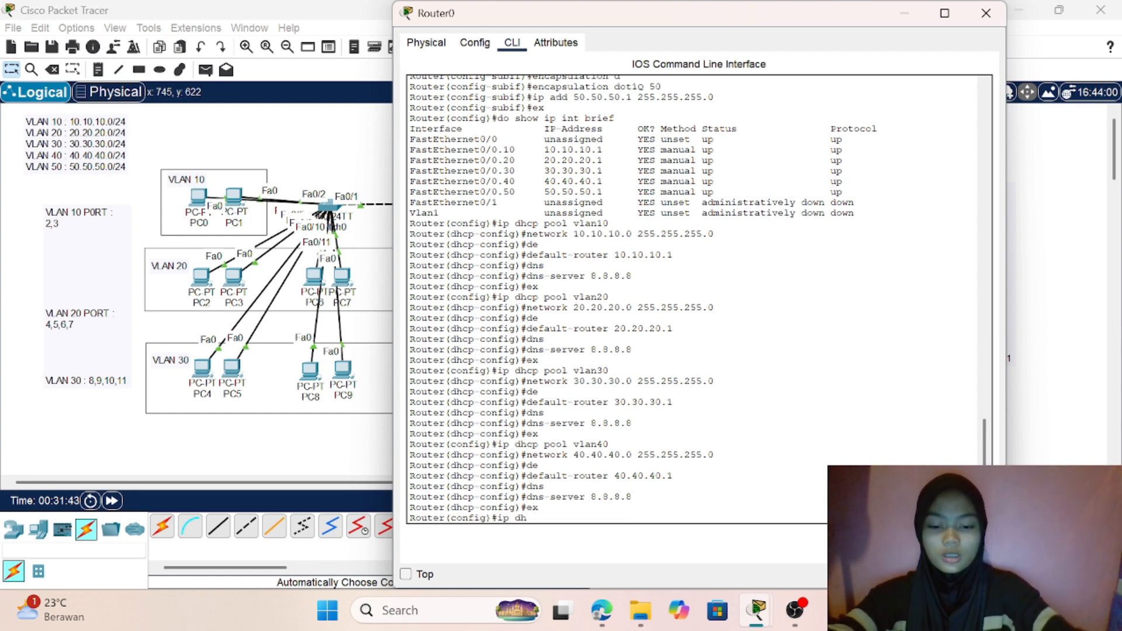
{"action": "type", "text": "cp pool"}
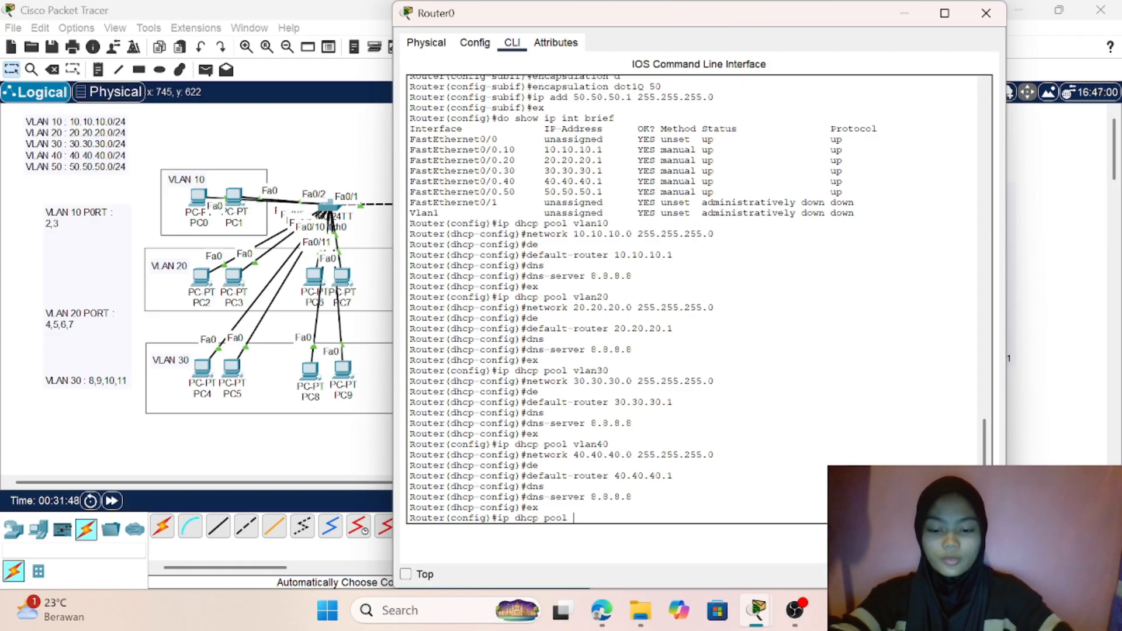
{"action": "type", "text": " vlan"}
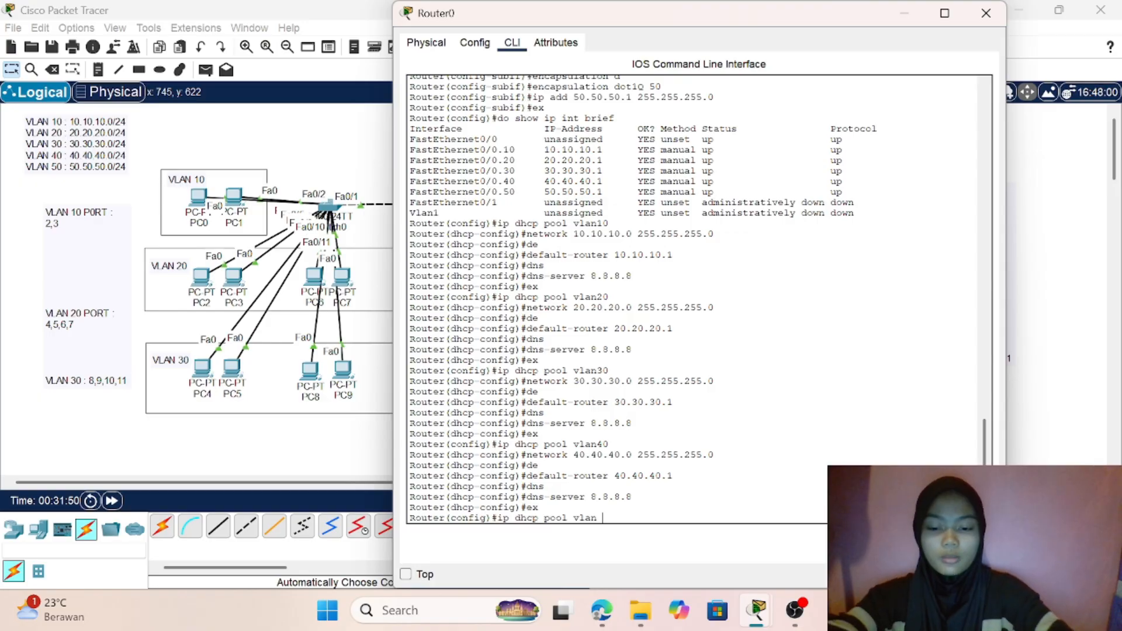
{"action": "type", "text": "50"}
{"action": "key", "text": "Return"}
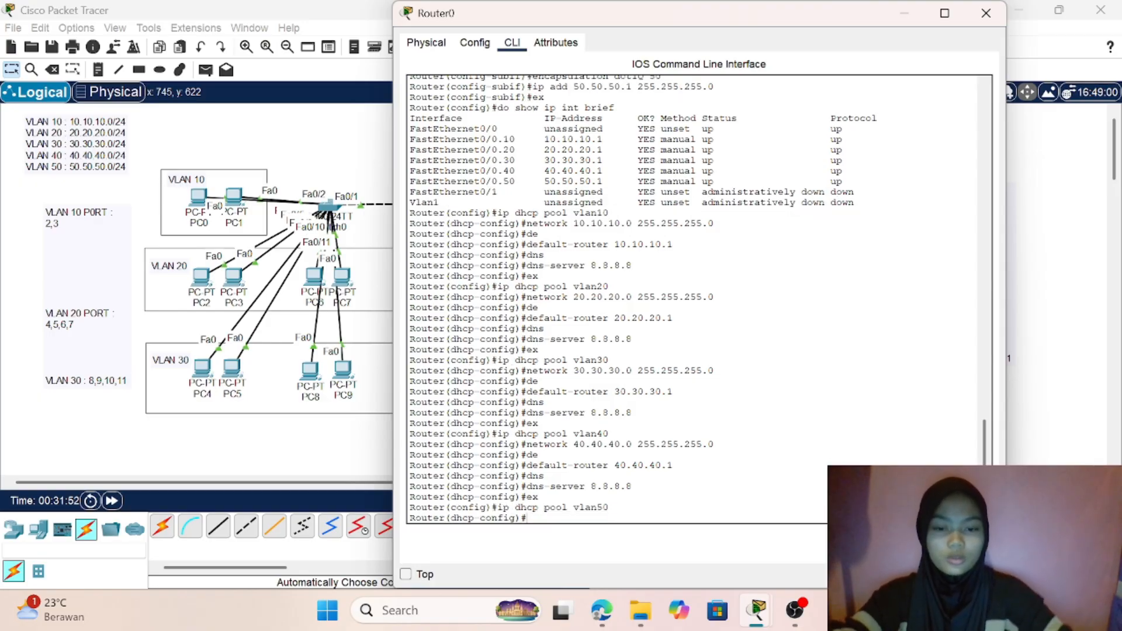
- Set the vlan50 DHCP pool's network to 50.50.50.0 with subnet mask 255.255.255.0
{"action": "type", "text": "n"}
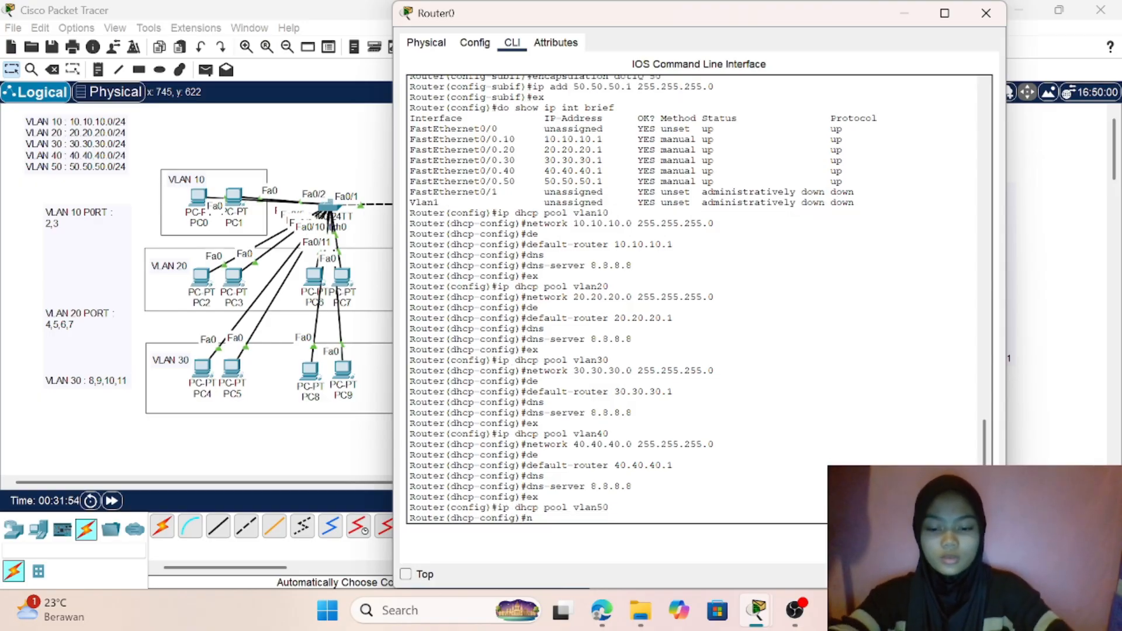
{"action": "type", "text": "etwork"}
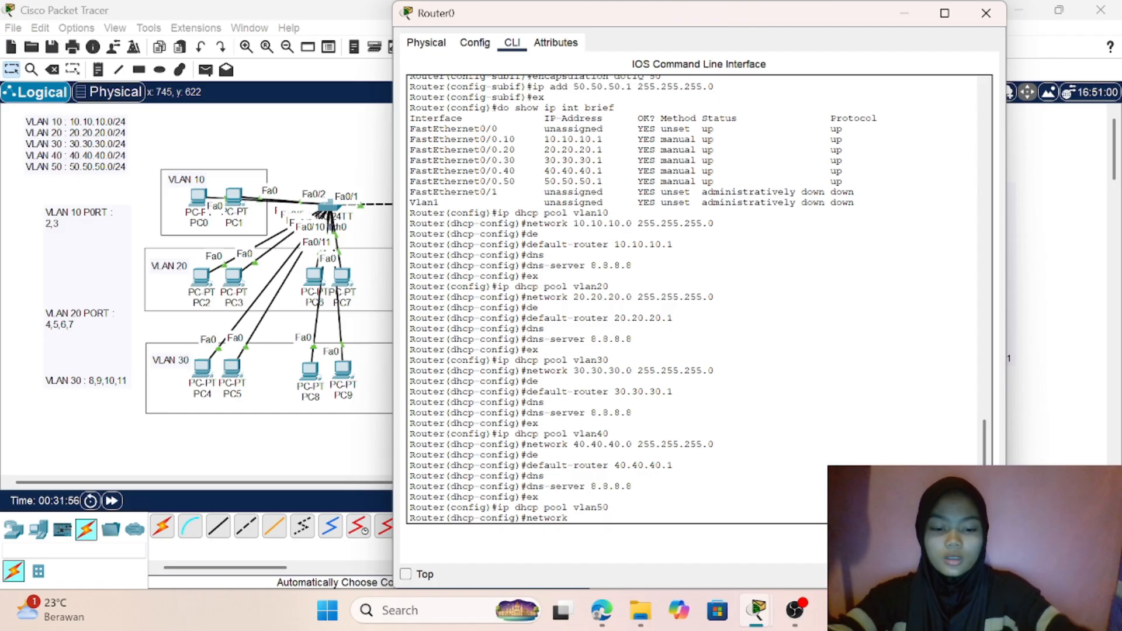
{"action": "type", "text": " 2"}
{"action": "key", "text": "BackSpace"}
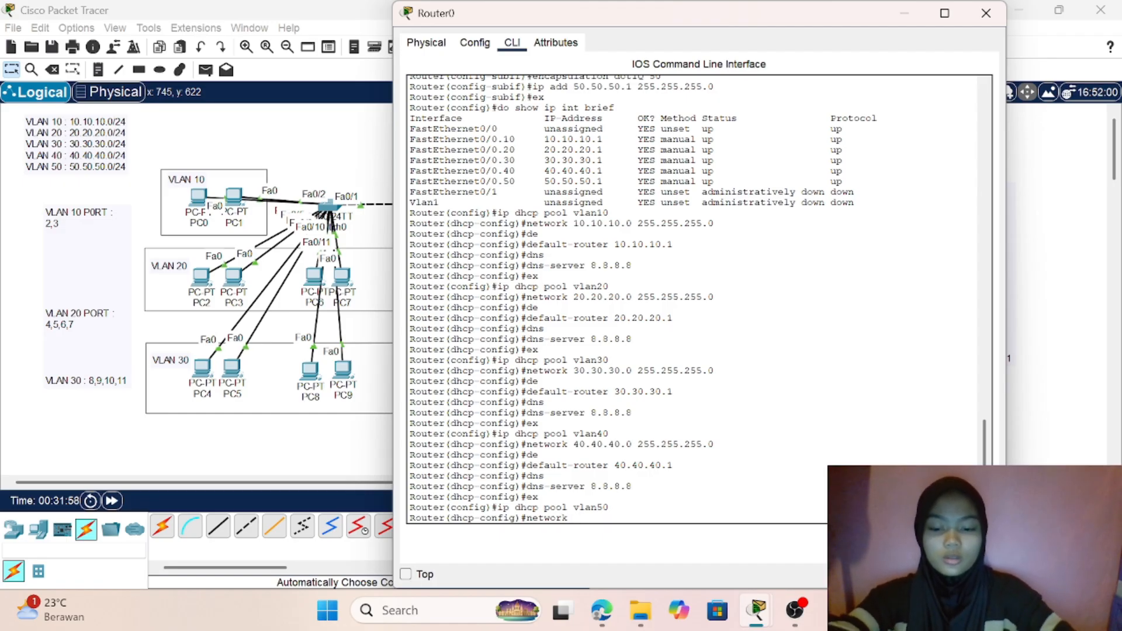
{"action": "type", "text": "50.50.5"}
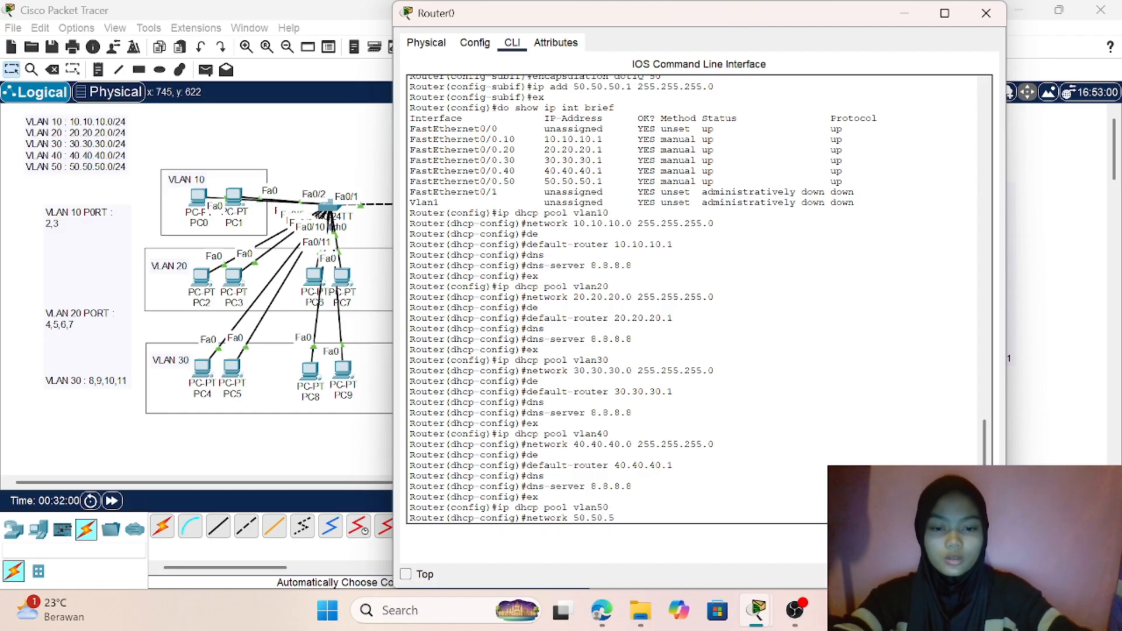
{"action": "type", "text": "0.50"}
{"action": "key", "text": "BackSpace"}
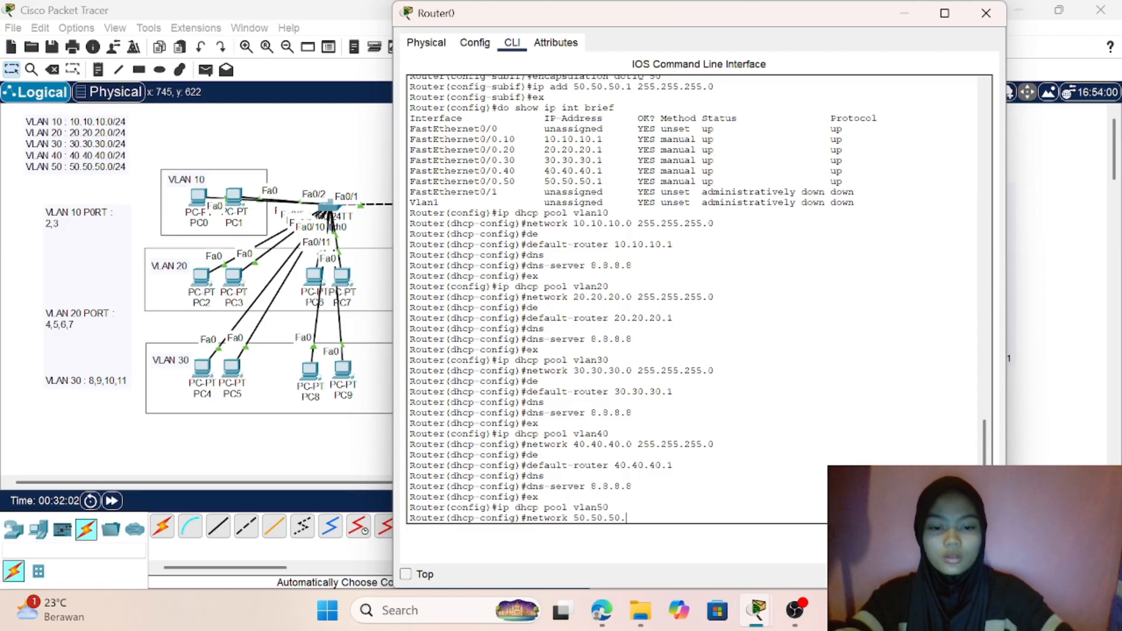
{"action": "type", "text": "0 255."}
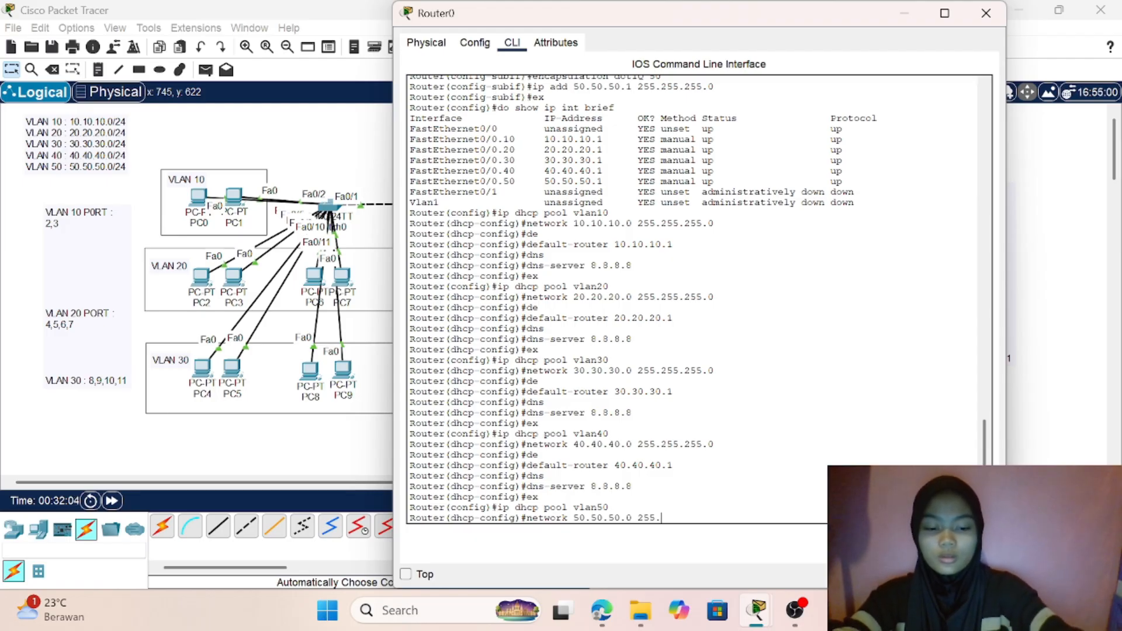
{"action": "type", "text": "255.266"}
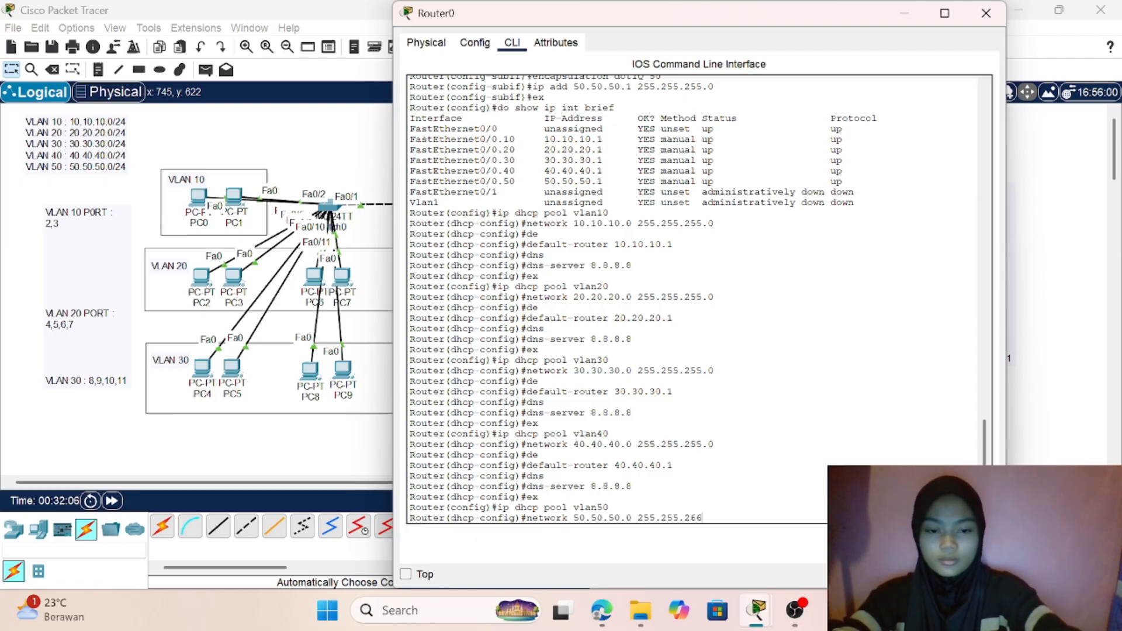
{"action": "key", "text": "BackSpace"}
{"action": "key", "text": "BackSpace"}
{"action": "type", "text": "55"}
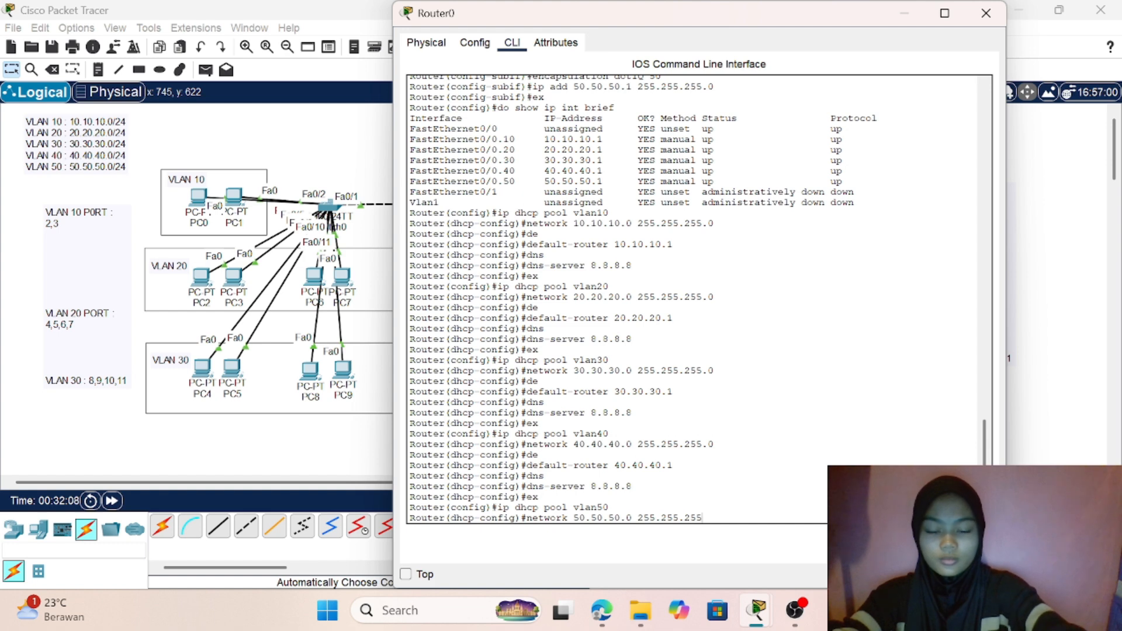
{"action": "type", "text": ".0"}
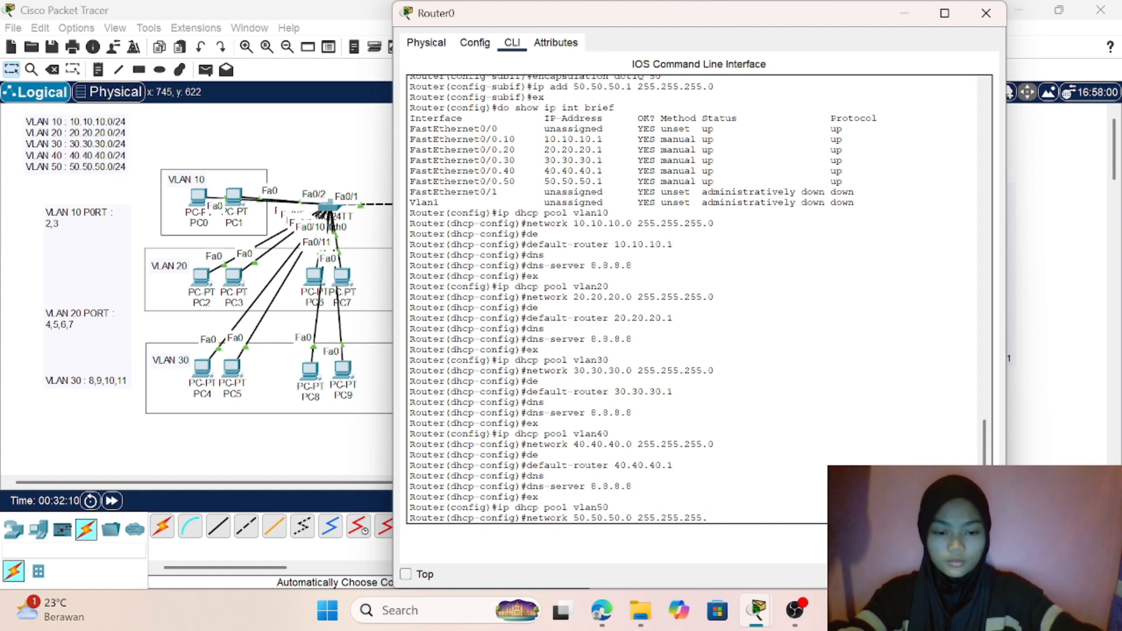
{"action": "key", "text": "Return"}
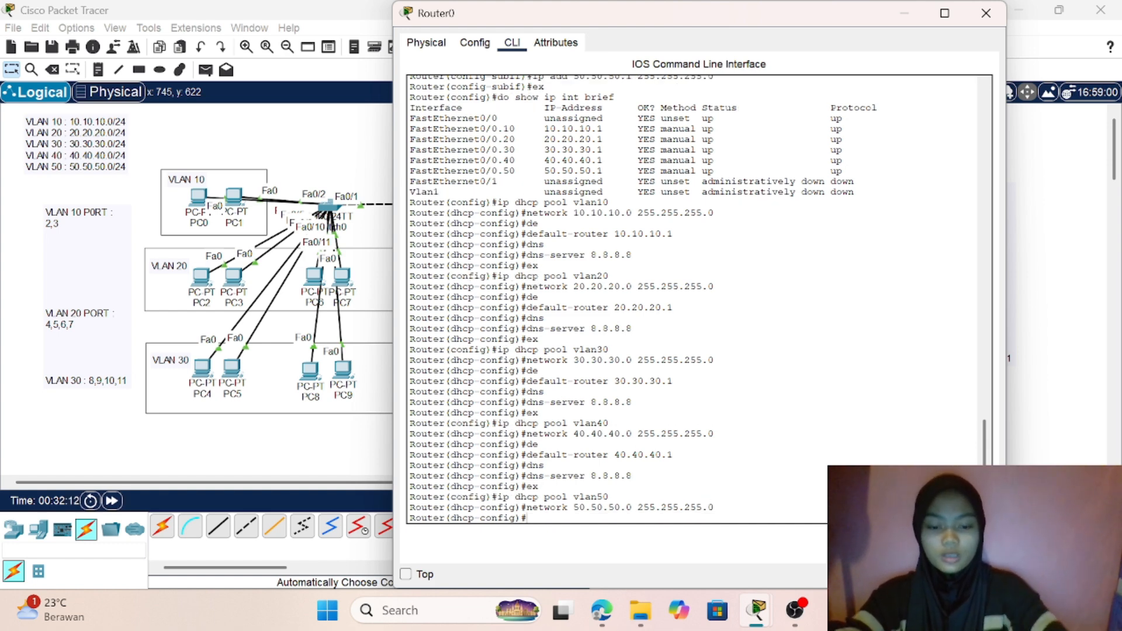
- Set the default router of the vlan50 DHCP pool to 50.50.50.1
{"action": "type", "text": "de"}
{"action": "key", "text": "Tab"}
{"action": "type", "text": "default-router "}
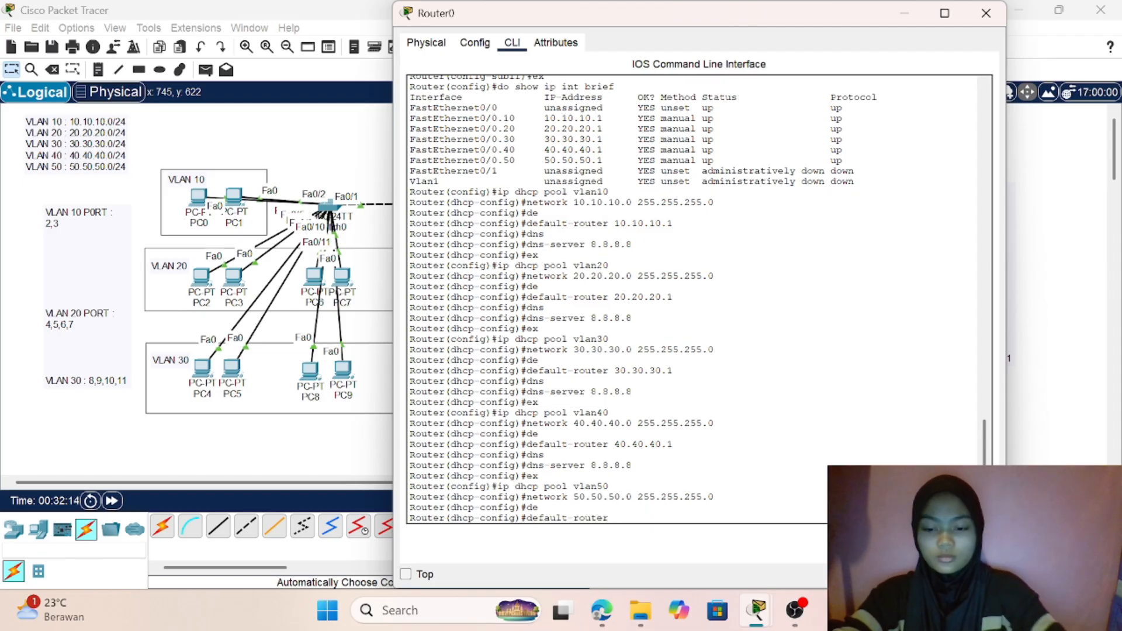
{"action": "type", "text": "5"}
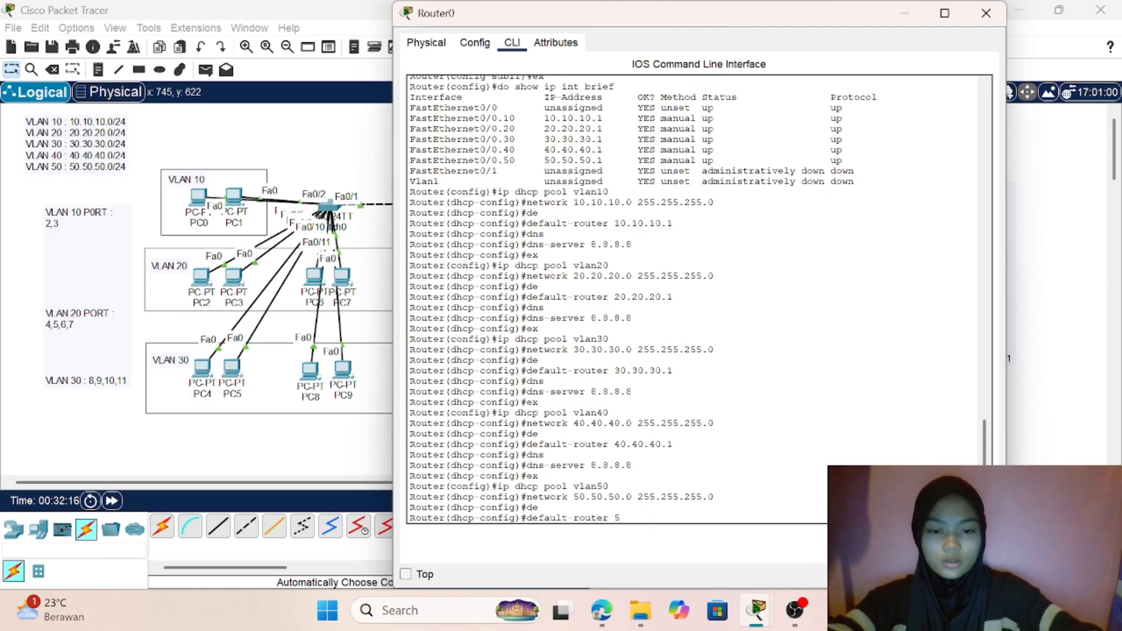
{"action": "type", "text": "0.50.50.2"}
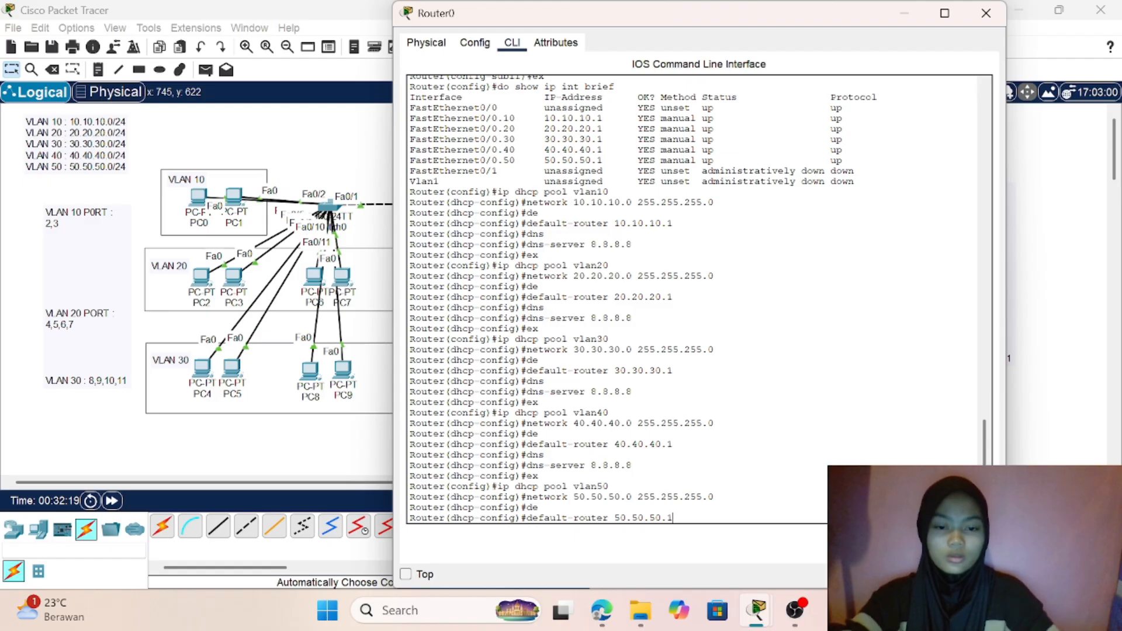
{"action": "key", "text": "Return"}
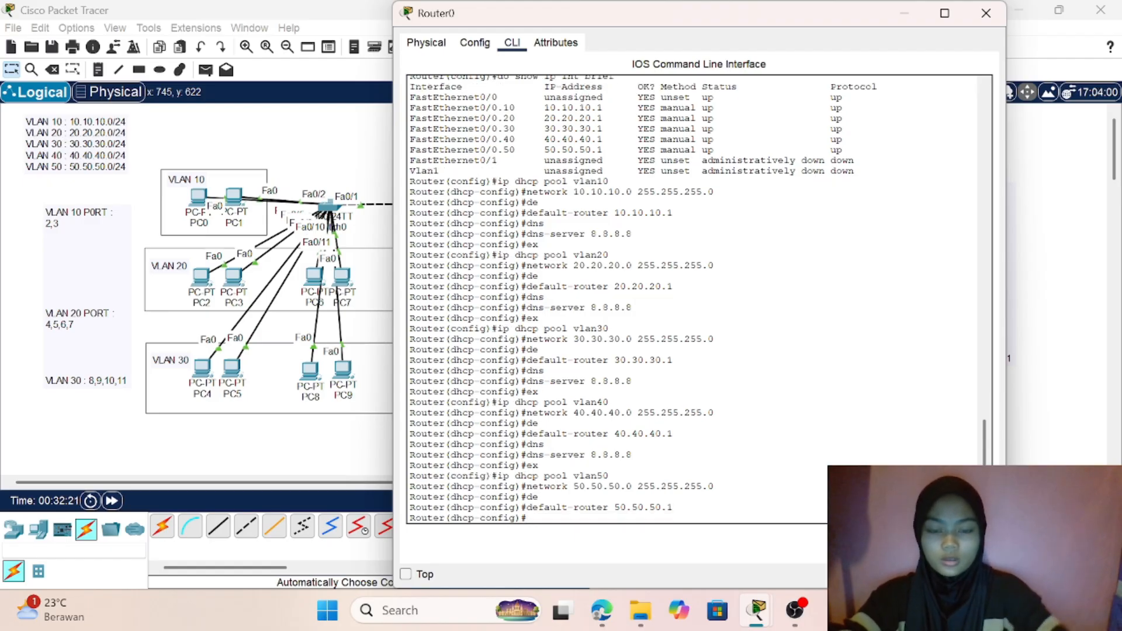
- Set the vlan50 DHCP pool's DNS server to 8.8.8.8, leave the pool's configuration and return to the network topology
{"action": "type", "text": "dns"}
{"action": "key", "text": "Tab"}
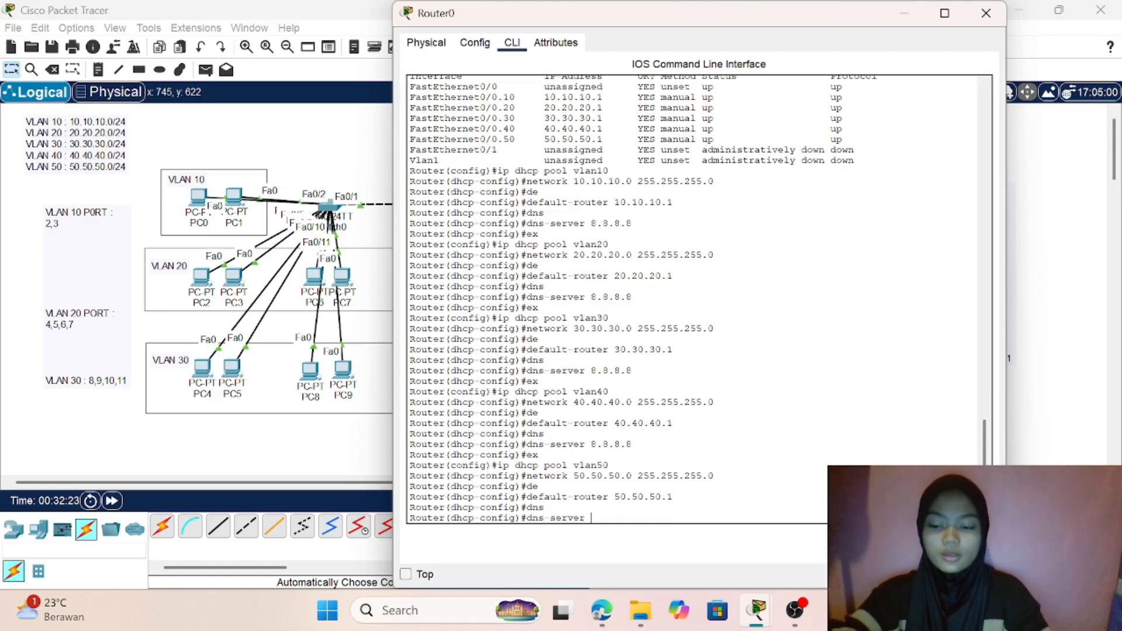
{"action": "type", "text": "8."}
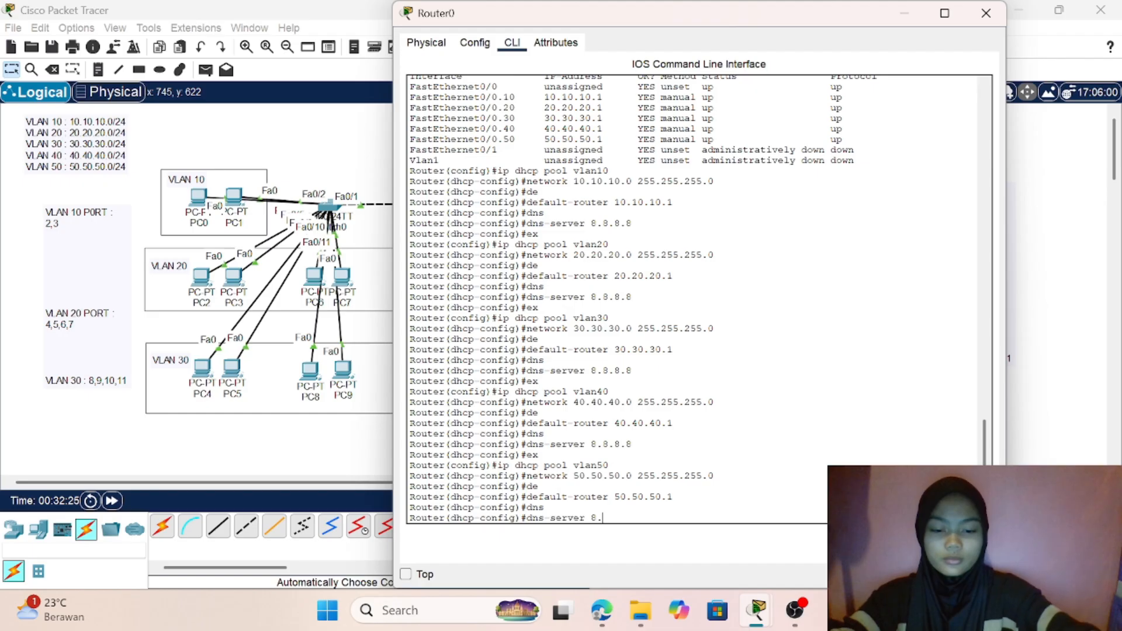
{"action": "type", "text": "7"}
{"action": "type", "text": "8.8.8"}
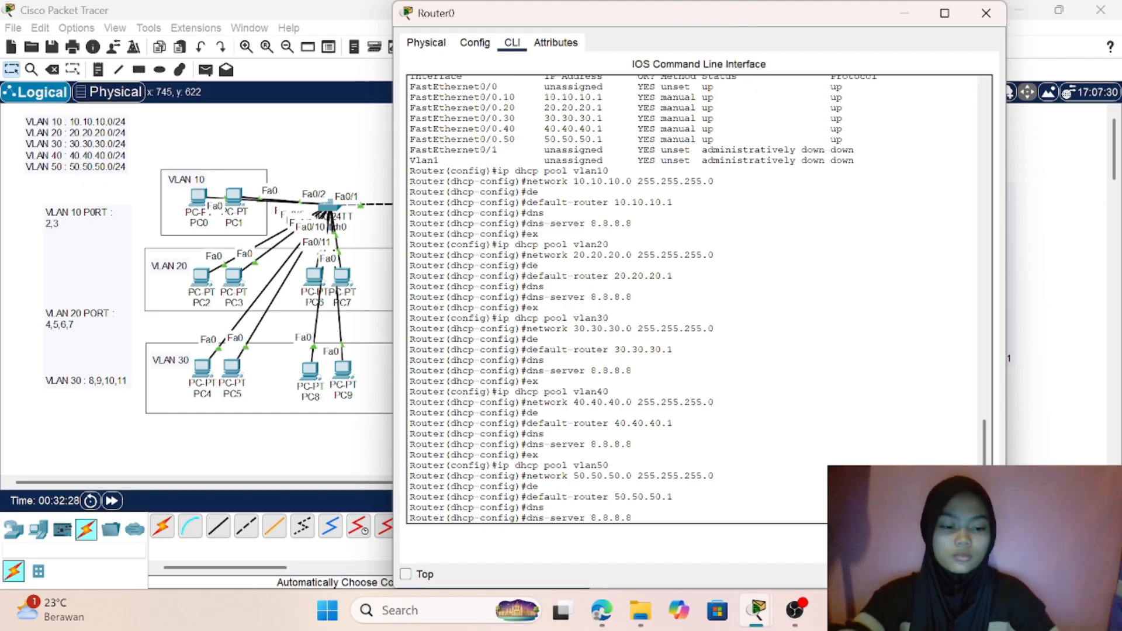
{"action": "key", "text": "Return"}
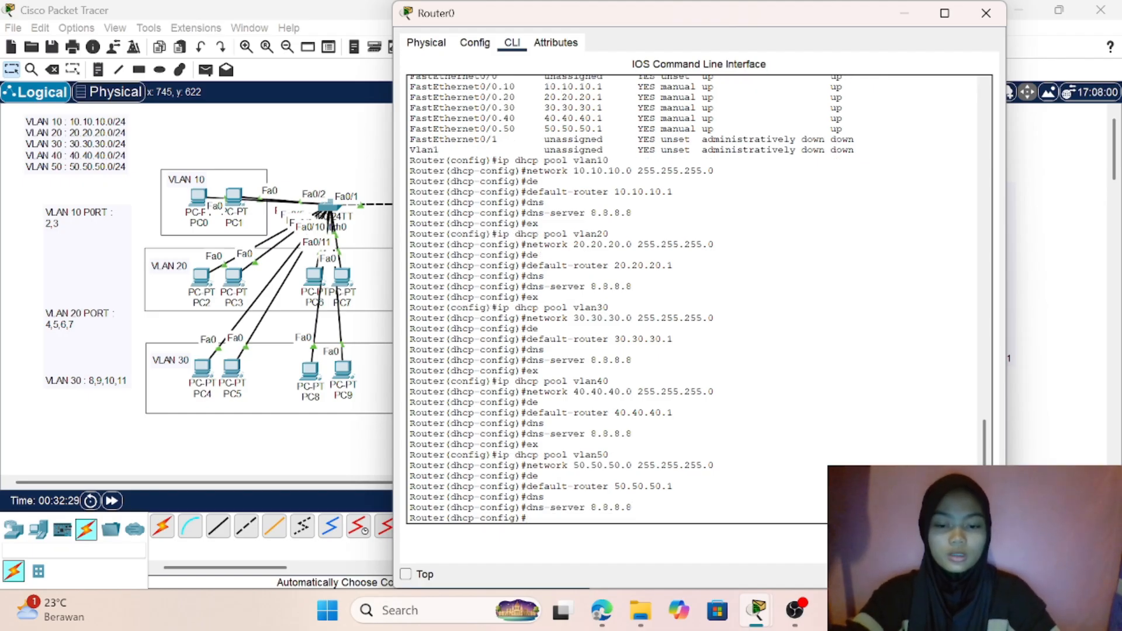
{"action": "type", "text": "ex"}
{"action": "key", "text": "Return"}
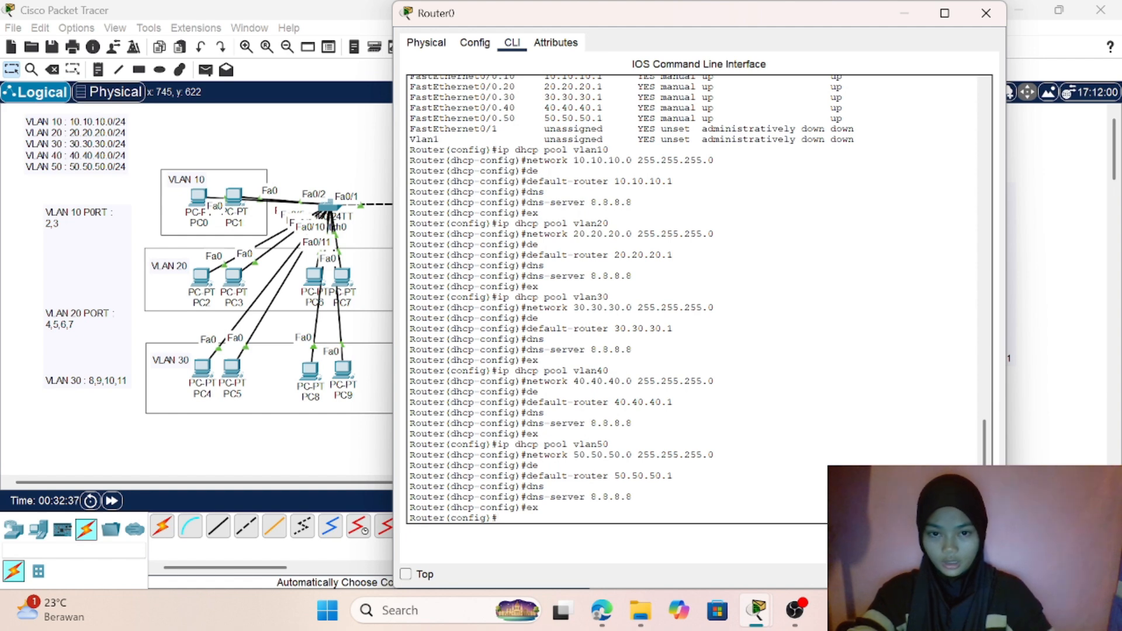
{"action": "left_click", "coordinate": [310, 154]}
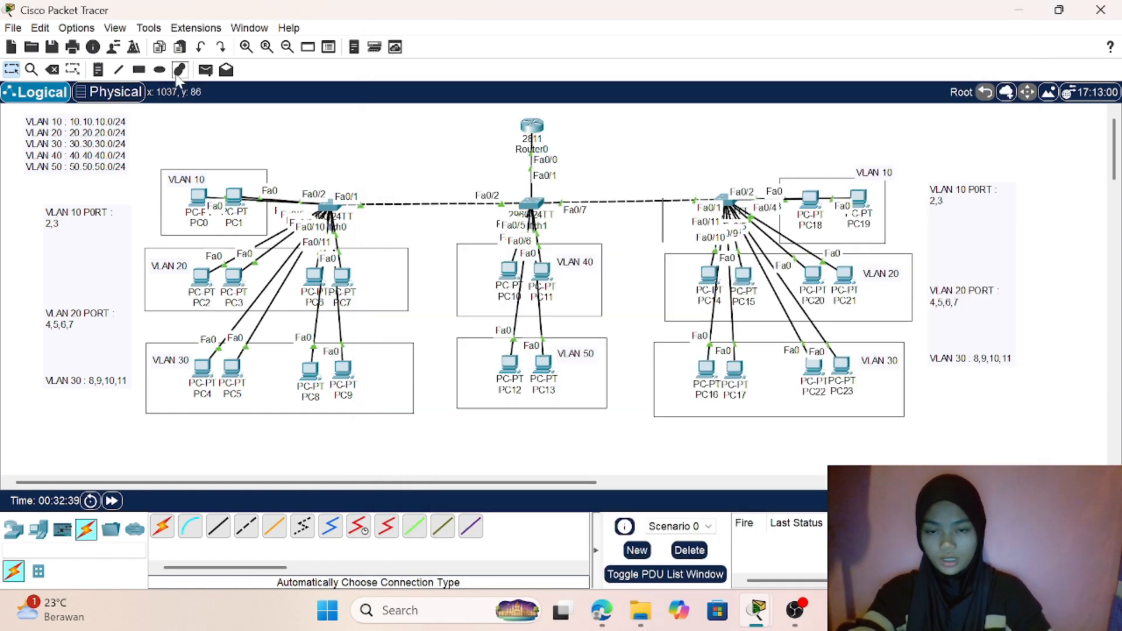
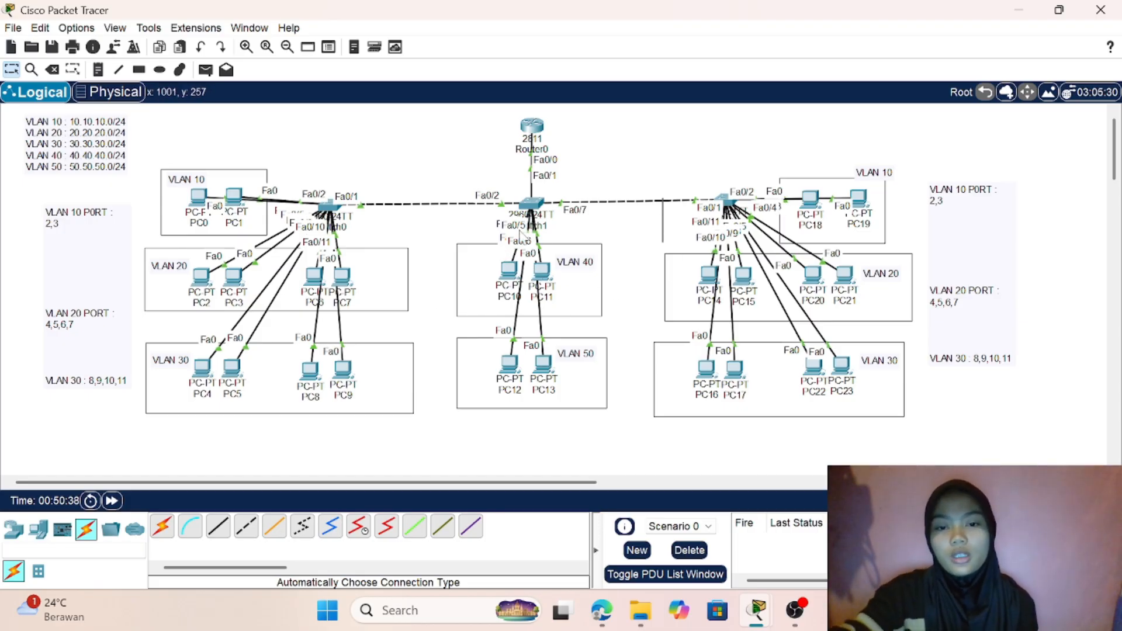
- Open Switch0's command line and enter global configuration mode
{"action": "left_click", "coordinate": [329, 206]}
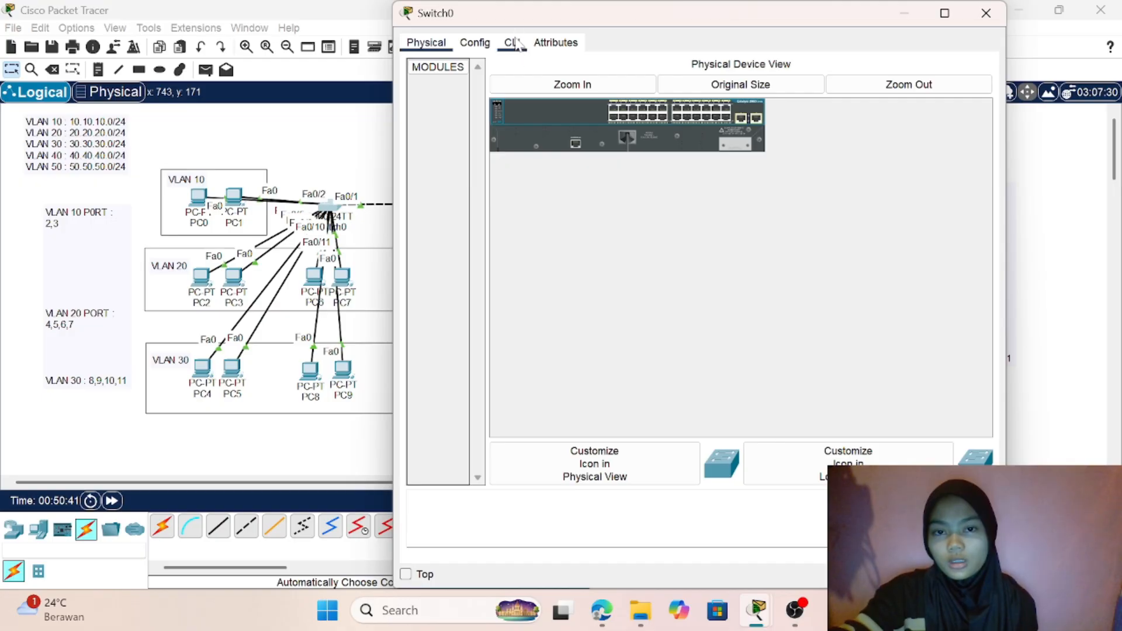
{"action": "left_click", "coordinate": [512, 44]}
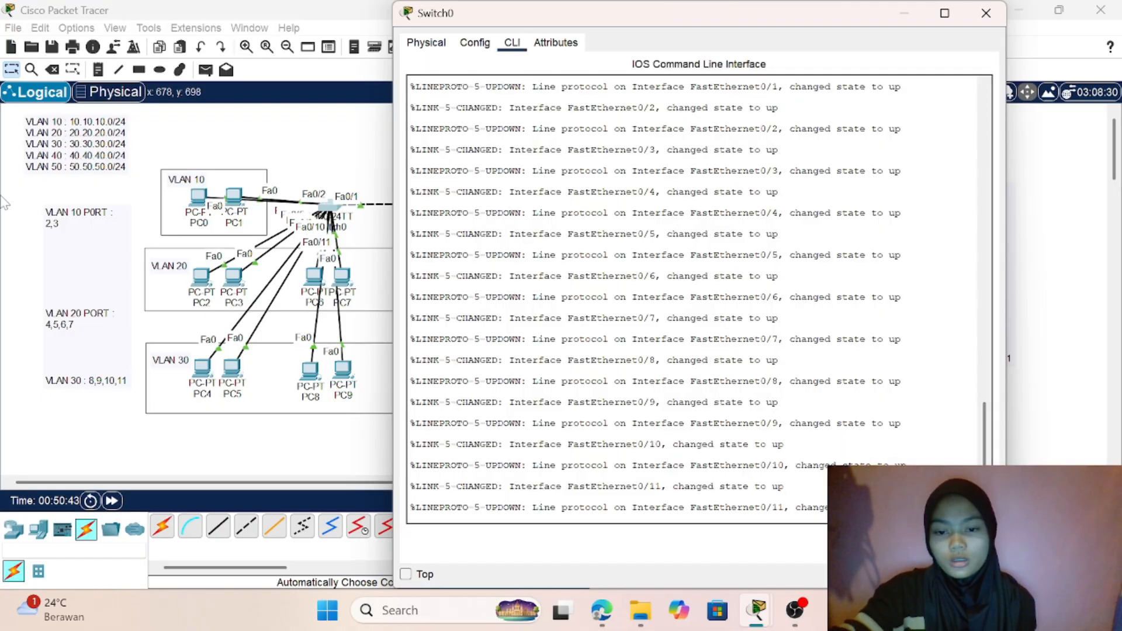
{"action": "key", "text": "Return"}
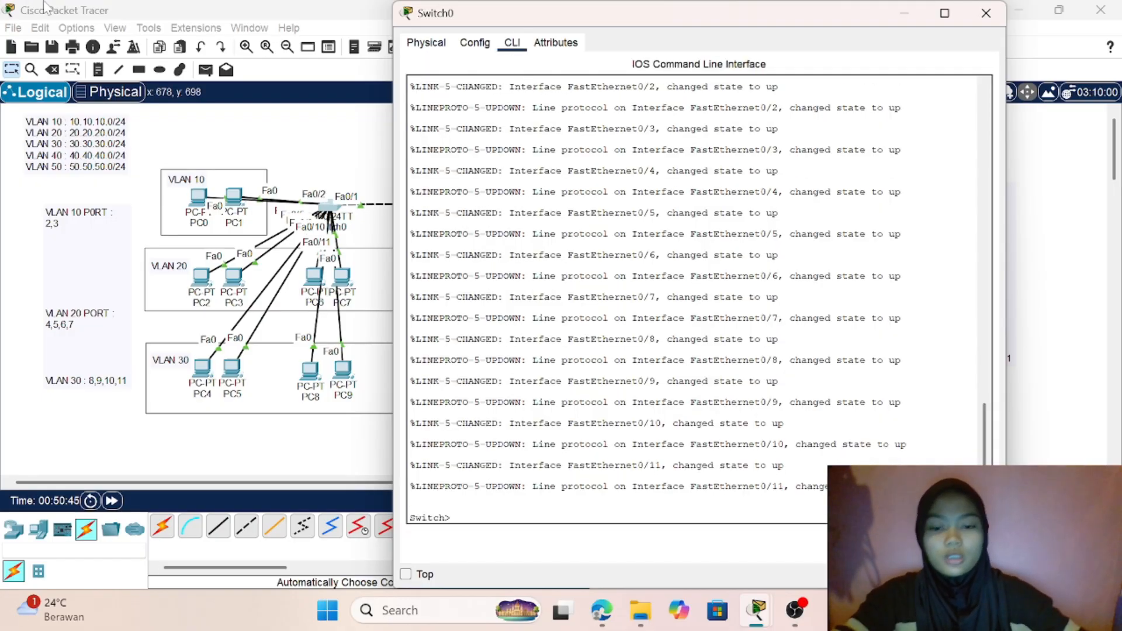
{"action": "type", "text": "en"}
{"action": "key", "text": "Return"}
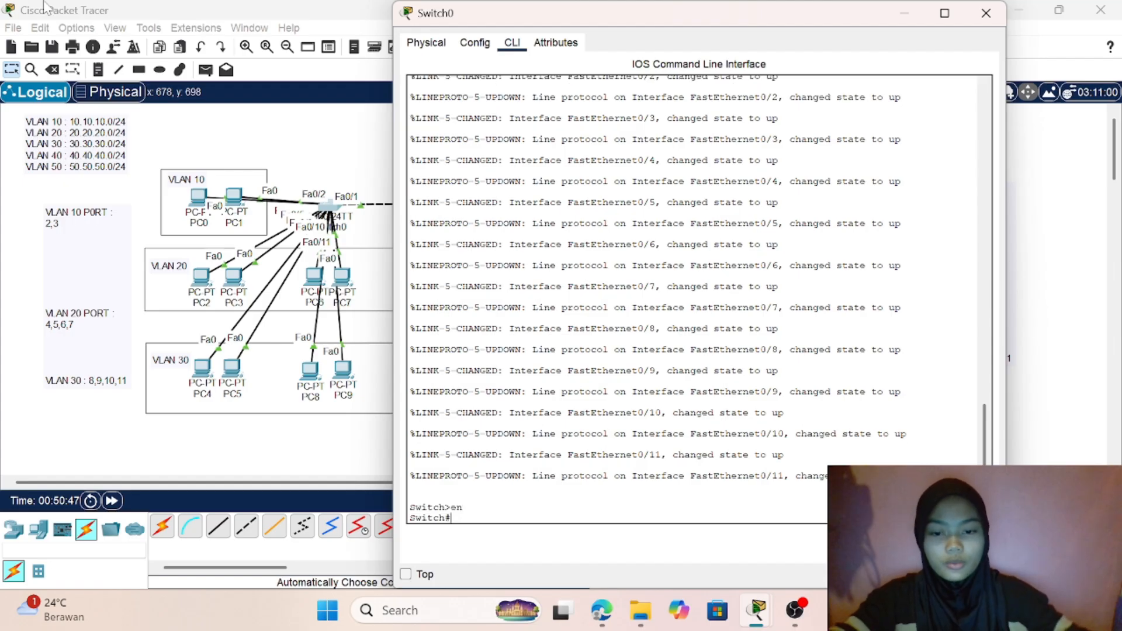
{"action": "type", "text": "conf t"}
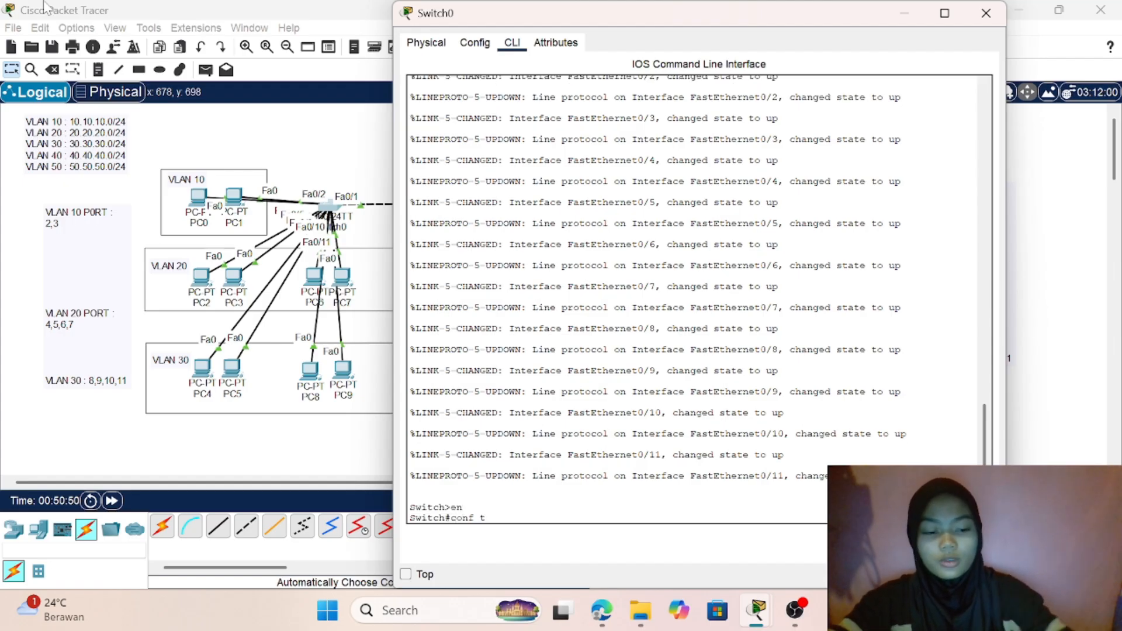
{"action": "key", "text": "Return"}
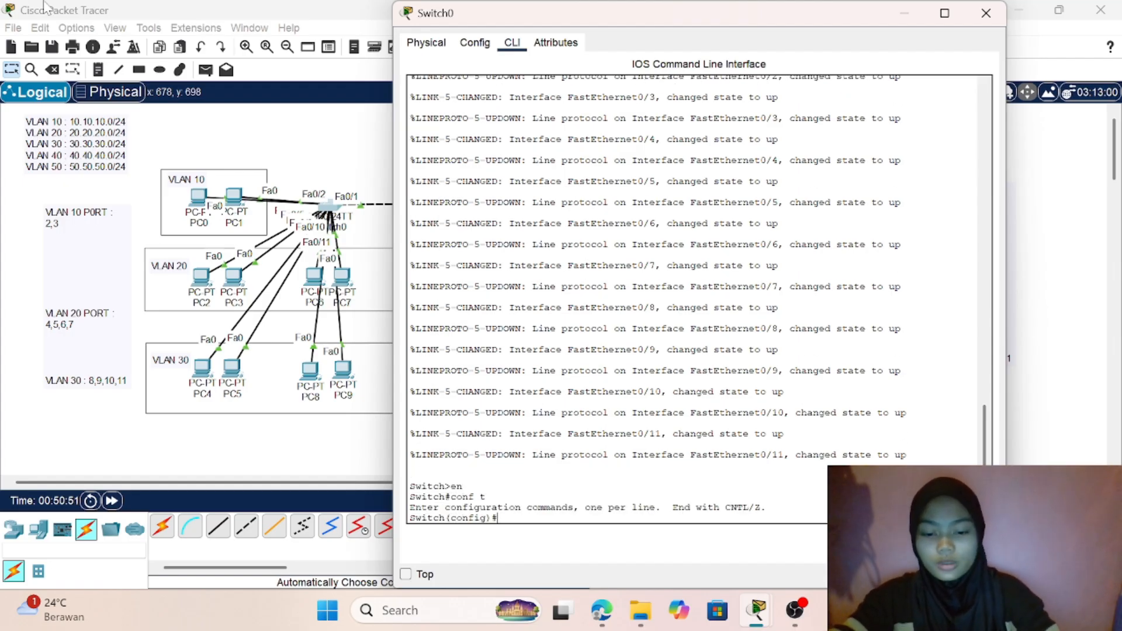
- Create VLANs 10 and 20 on Switch0
{"action": "type", "text": "vlan"}
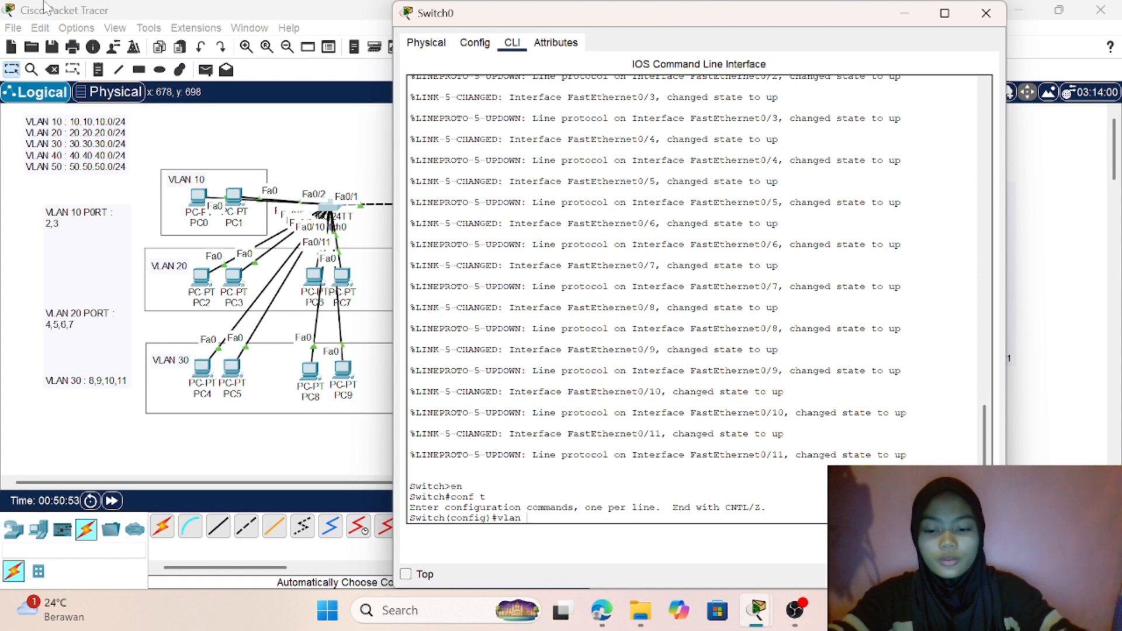
{"action": "type", "text": " 10"}
{"action": "key", "text": "Return"}
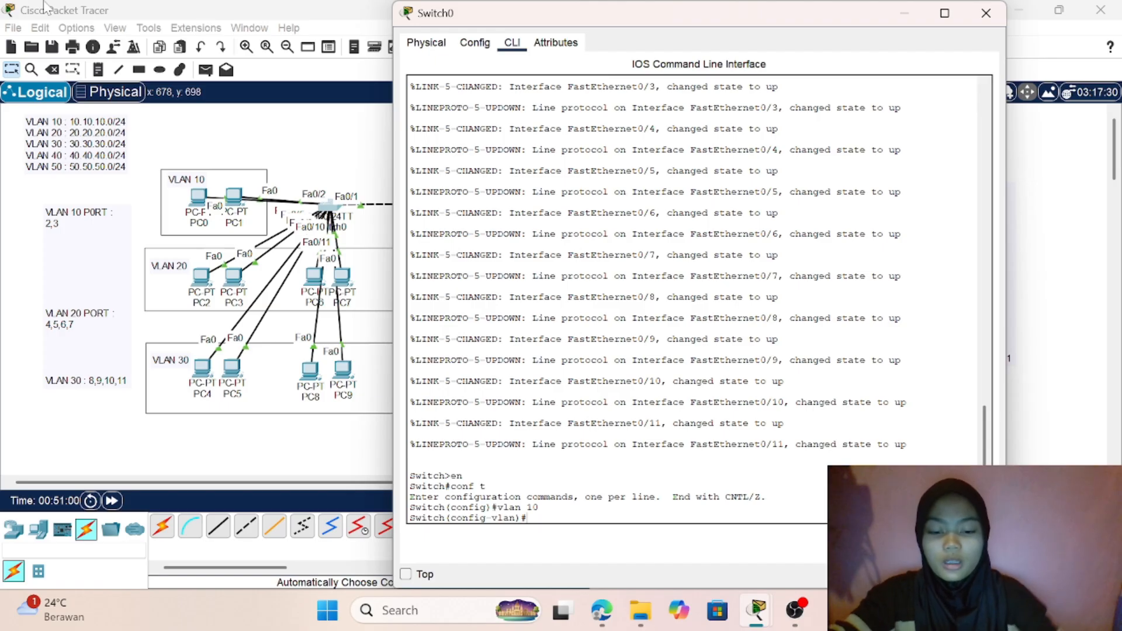
{"action": "type", "text": "vlan 0"}
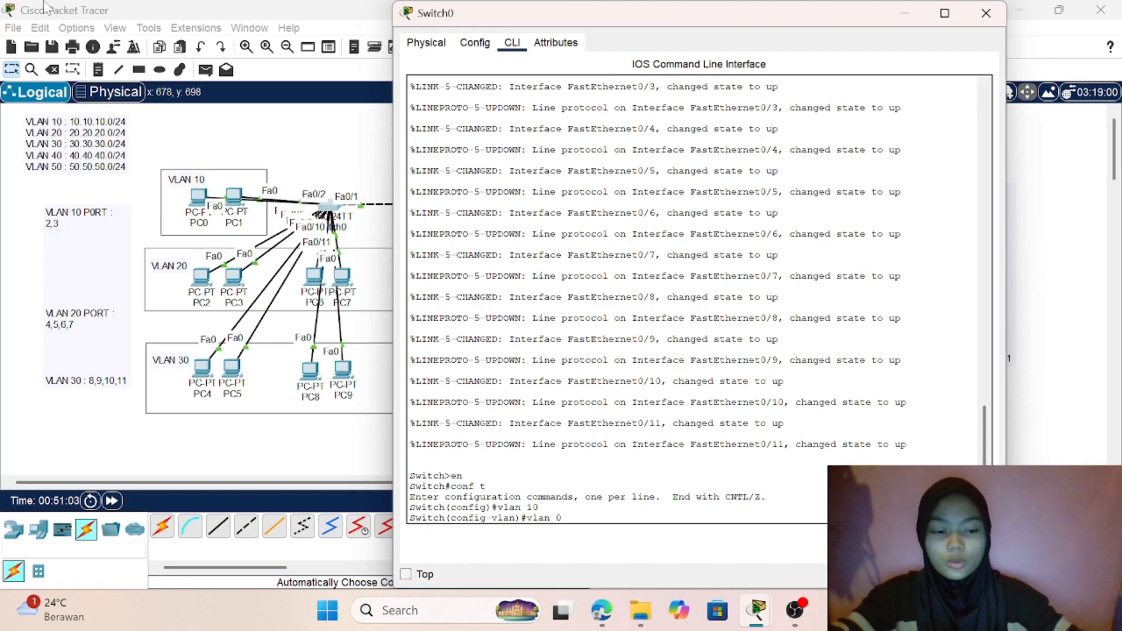
{"action": "key", "text": "BackSpace"}
{"action": "type", "text": "20"}
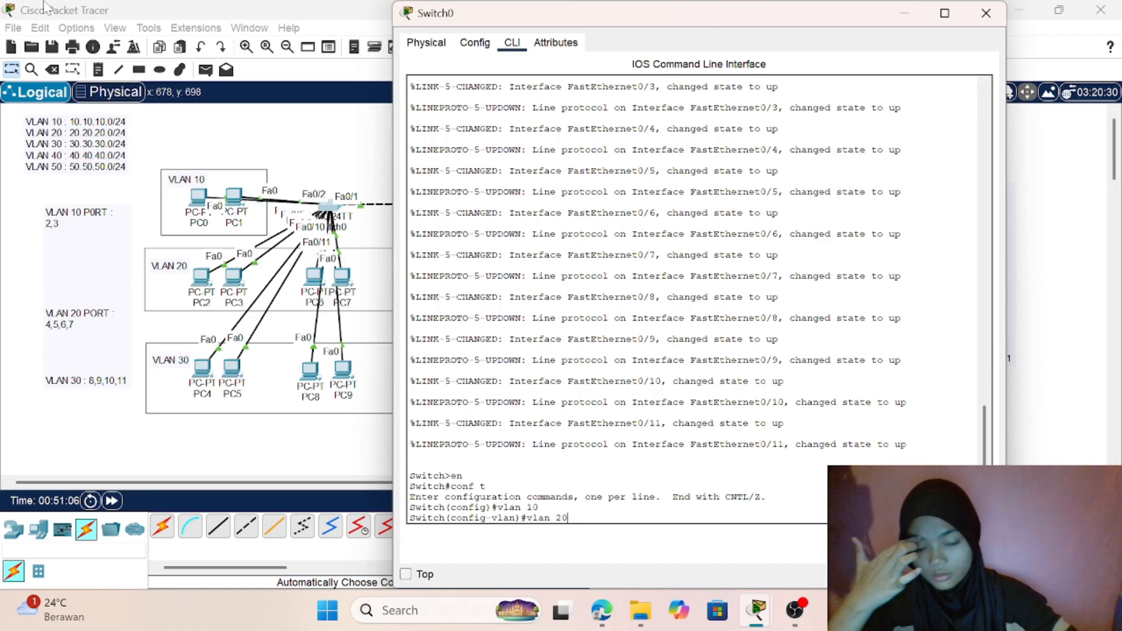
{"action": "key", "text": "Return"}
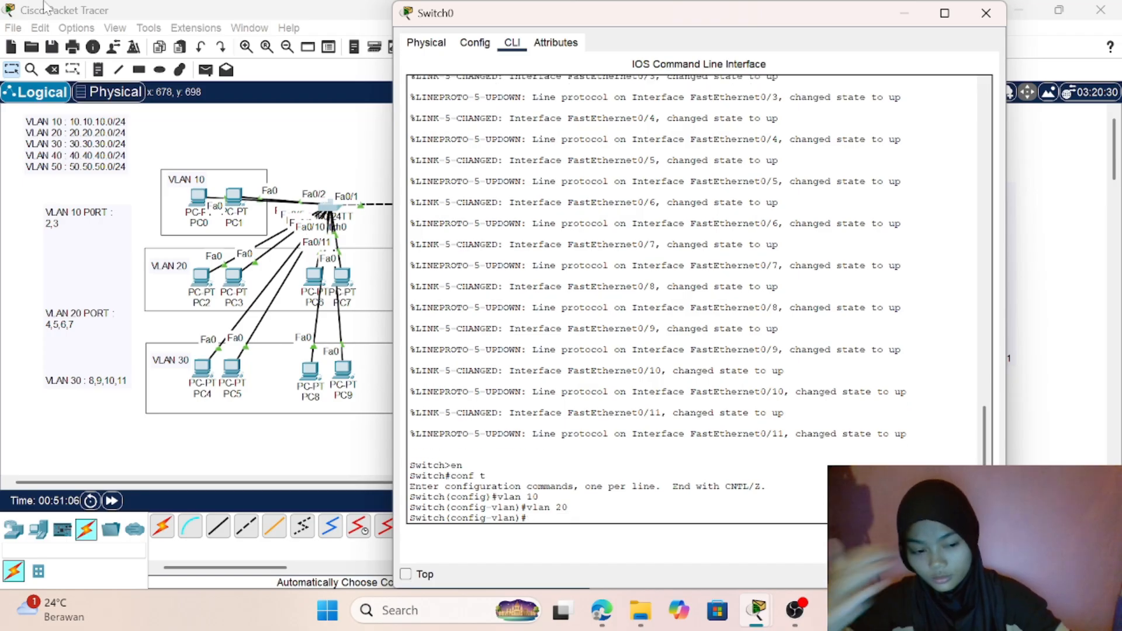
- Create VLANs 30, 40 and 50 on Switch0
{"action": "type", "text": "vla"}
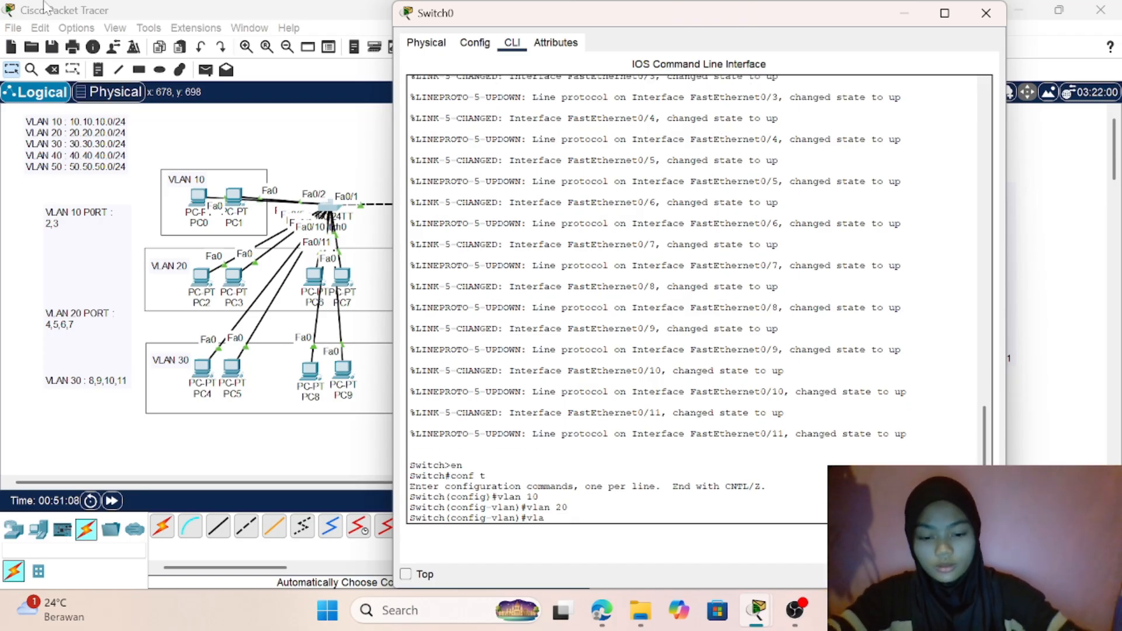
{"action": "type", "text": "n 30"}
{"action": "key", "text": "Return"}
{"action": "type", "text": "vlan)#v"}
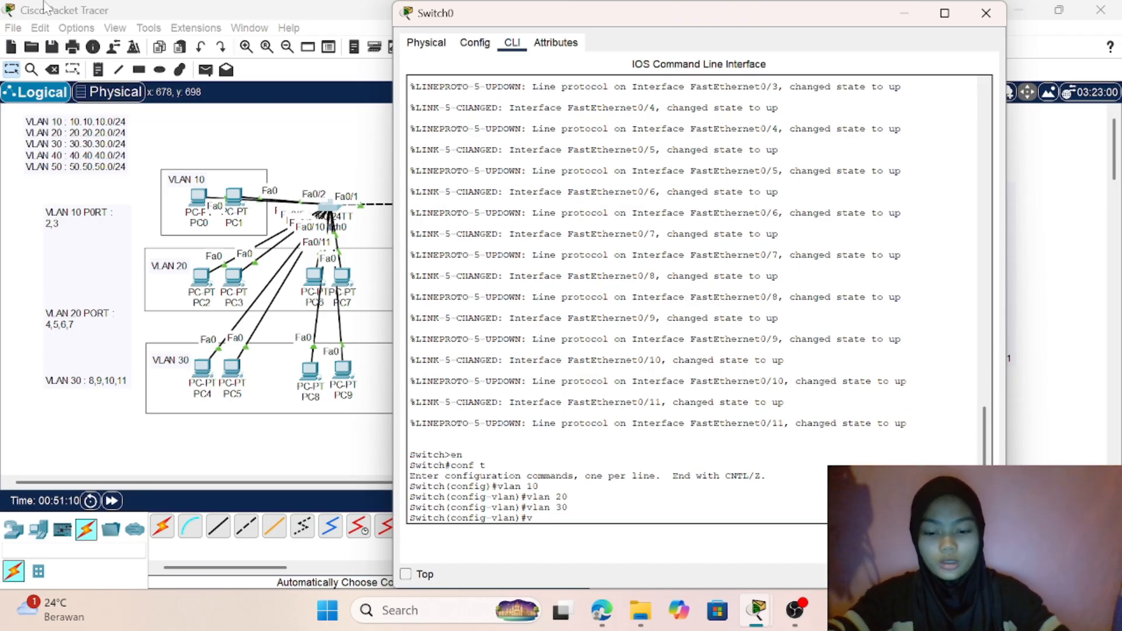
{"action": "type", "text": "lan 40"}
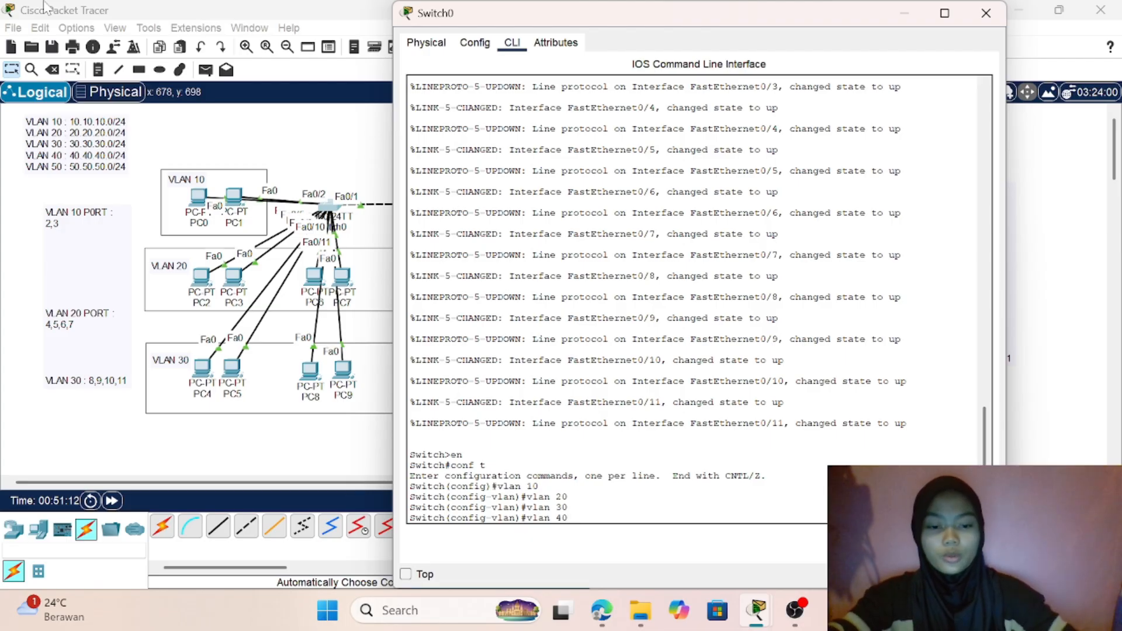
{"action": "key", "text": "Return"}
{"action": "type", "text": "vlan)#vla"}
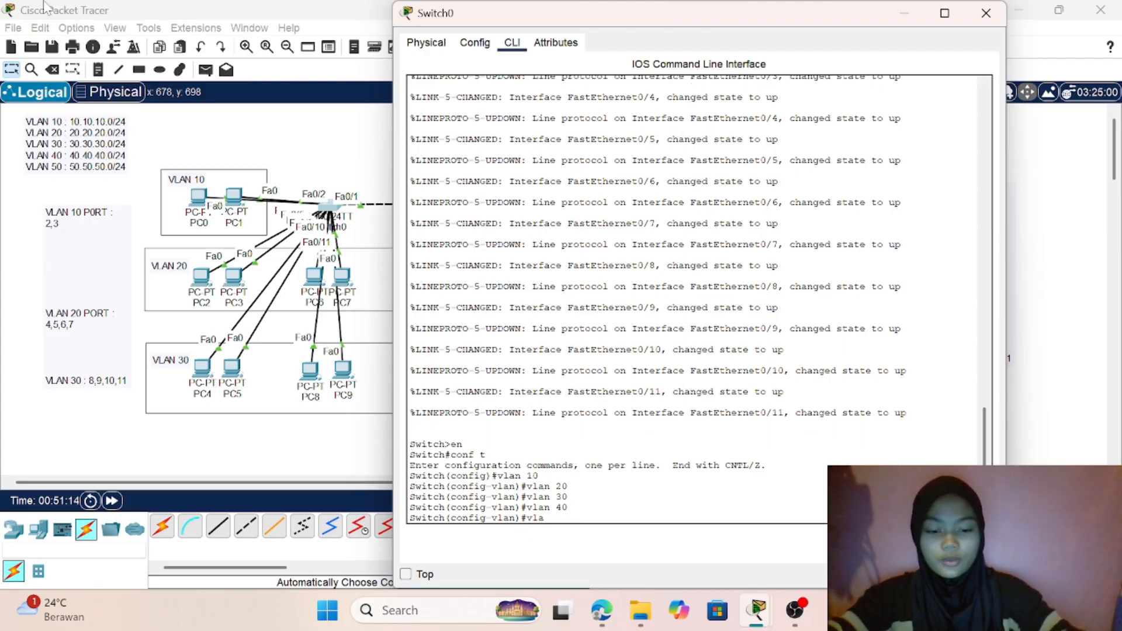
{"action": "type", "text": "n"}
{"action": "type", "text": " 50"}
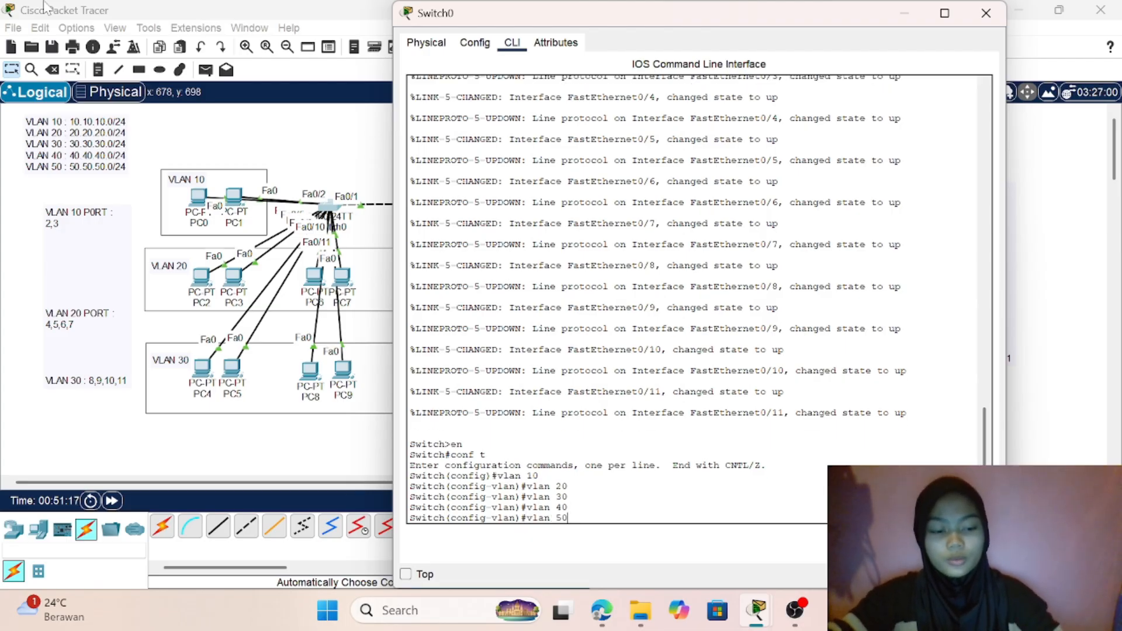
{"action": "key", "text": "Return"}
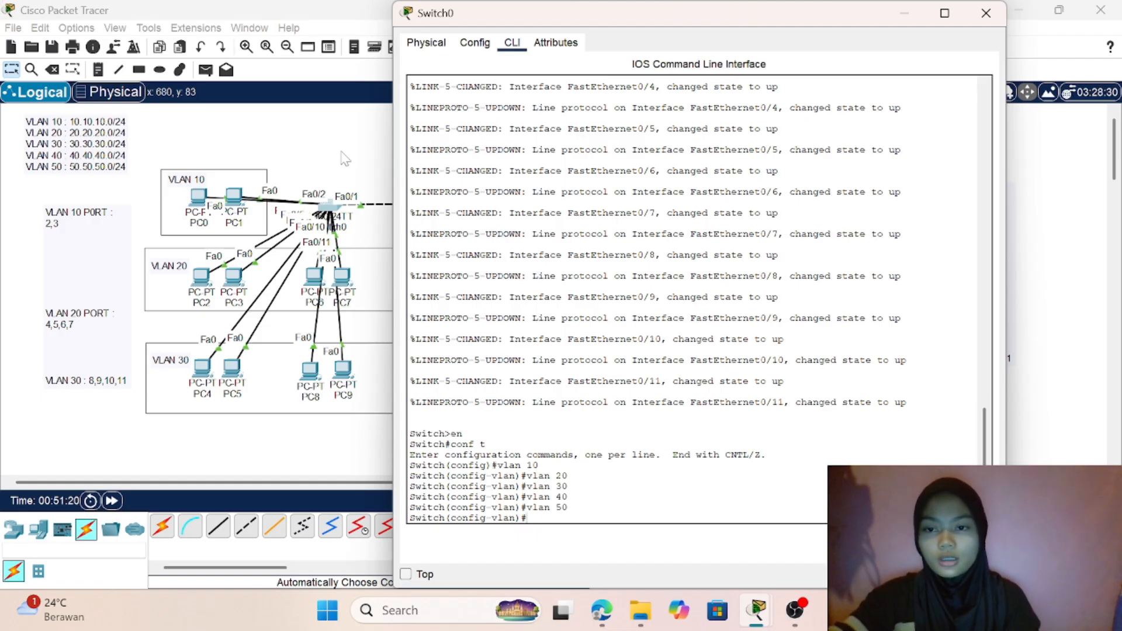
{"action": "left_click", "coordinate": [316, 174]}
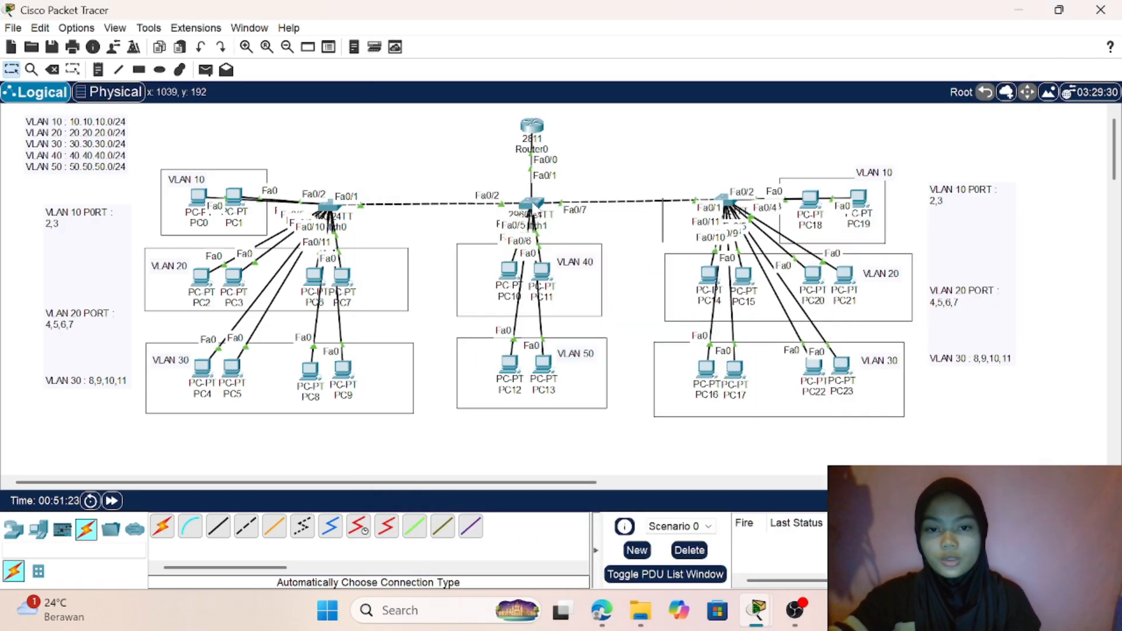
{"action": "left_click", "coordinate": [531, 204]}
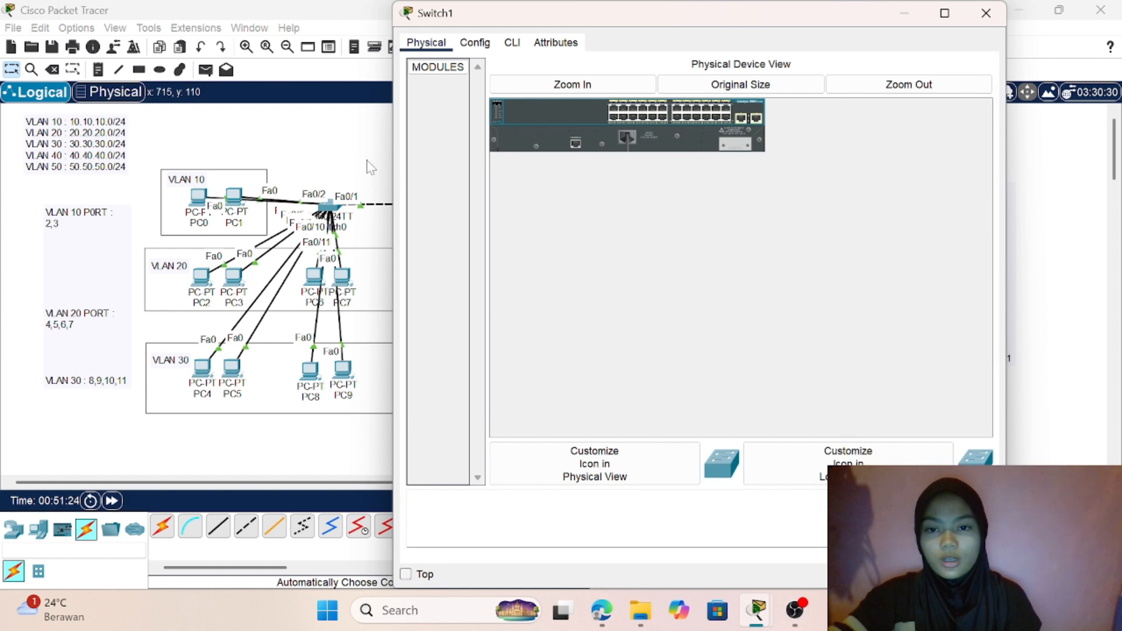
{"action": "left_click", "coordinate": [358, 192]}
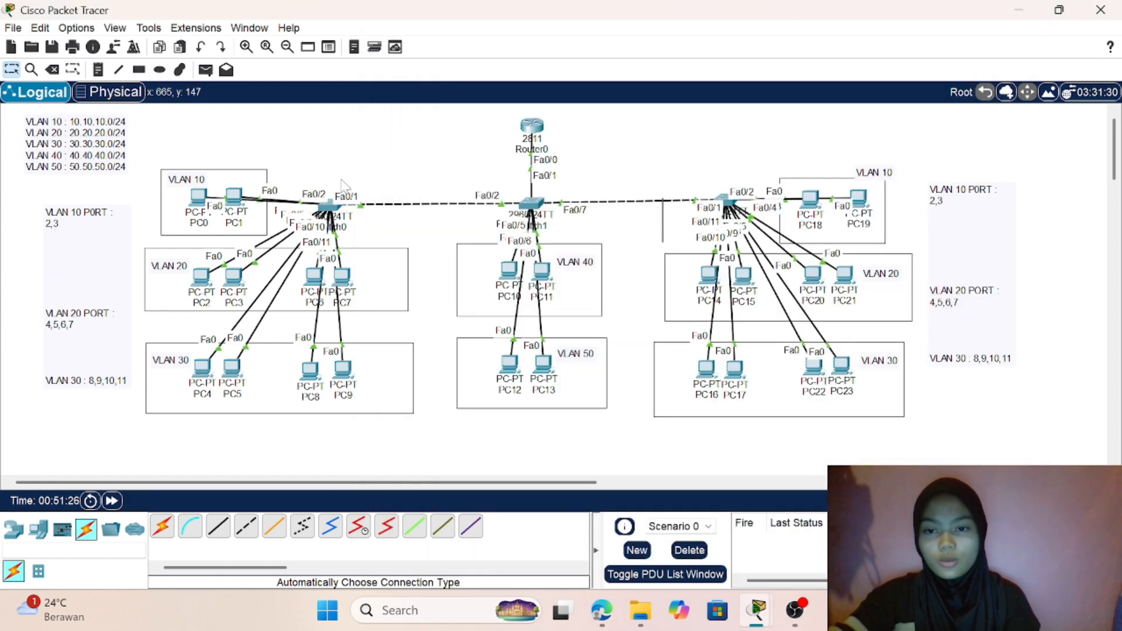
{"action": "left_click", "coordinate": [327, 205]}
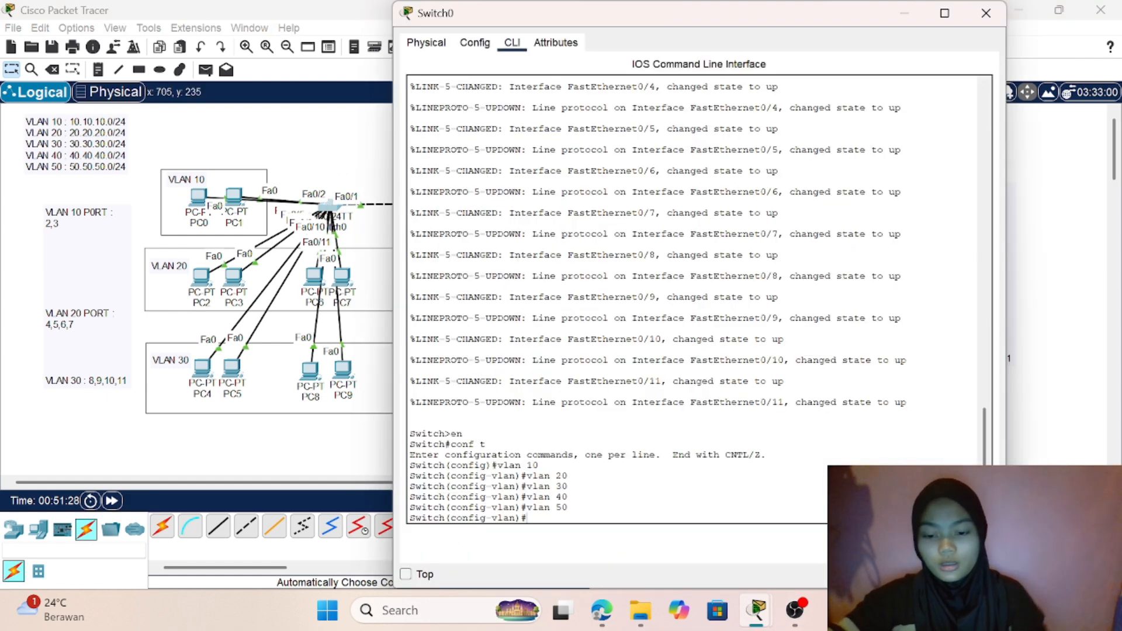
- Display Switch0's brief VLAN table, check the entries for VLANs 10 to 50, and return to the network topology
{"action": "type", "text": "do show"}
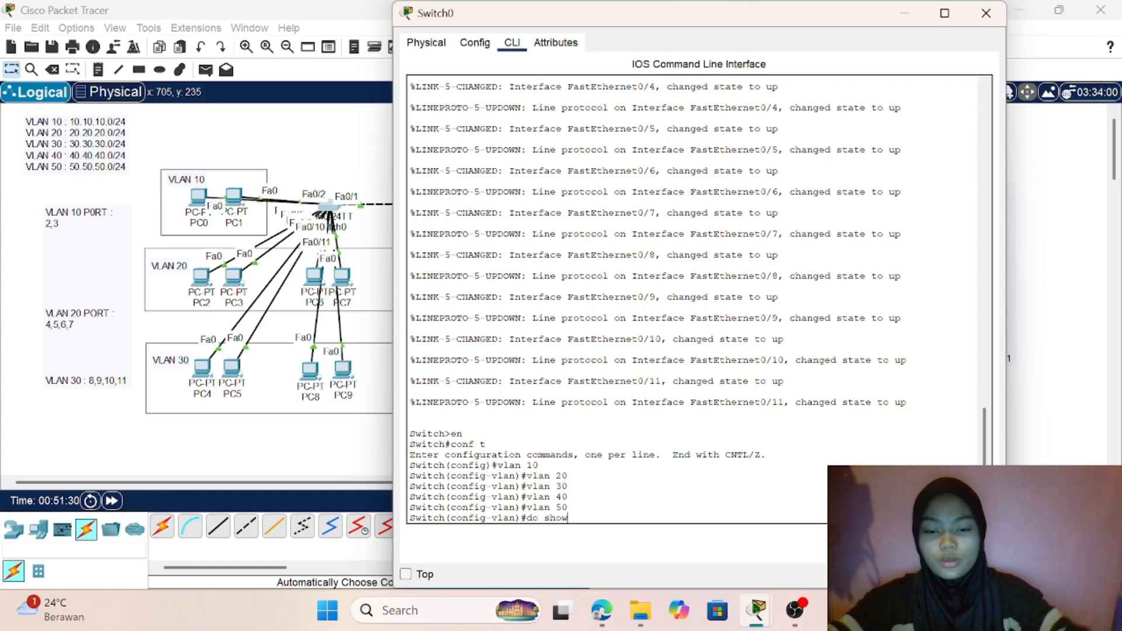
{"action": "type", "text": " vlan"}
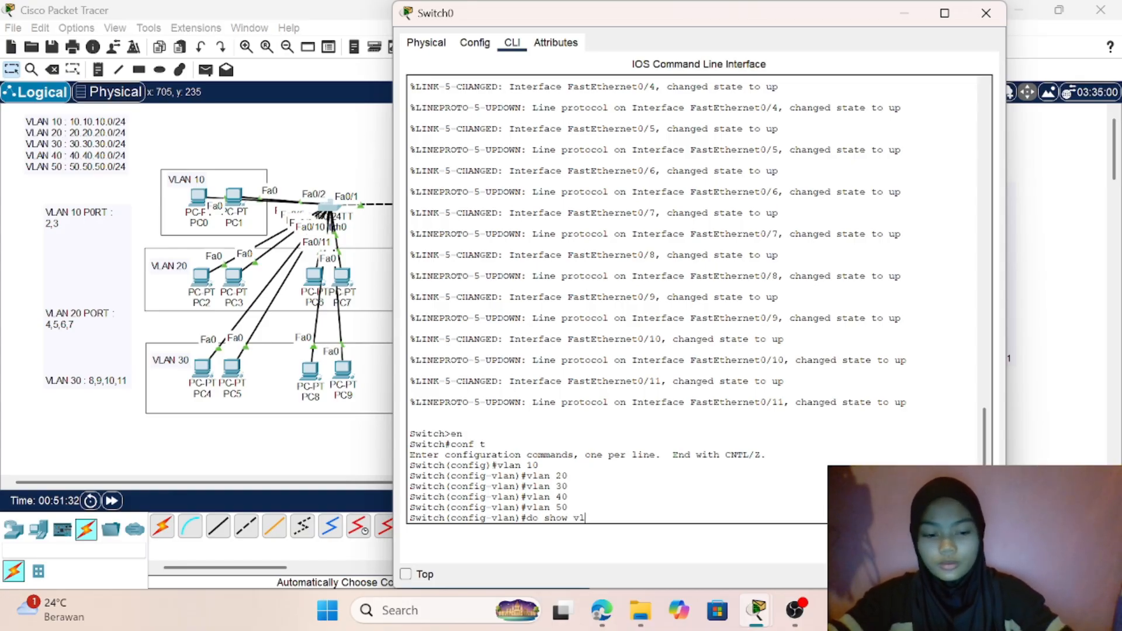
{"action": "type", "text": " brief"}
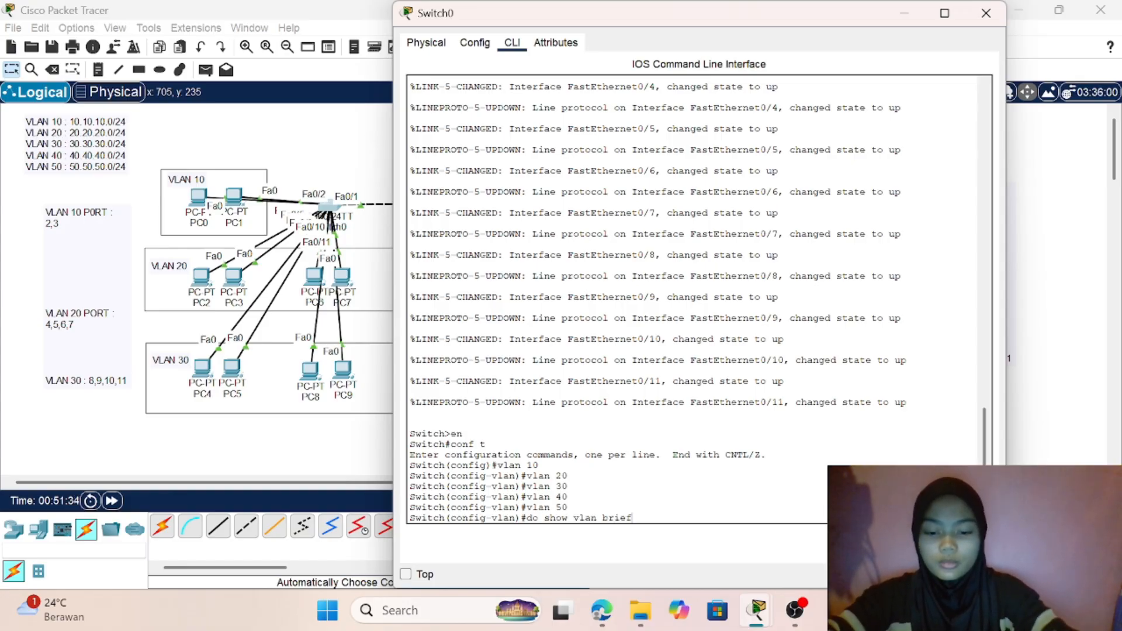
{"action": "key", "text": "Return"}
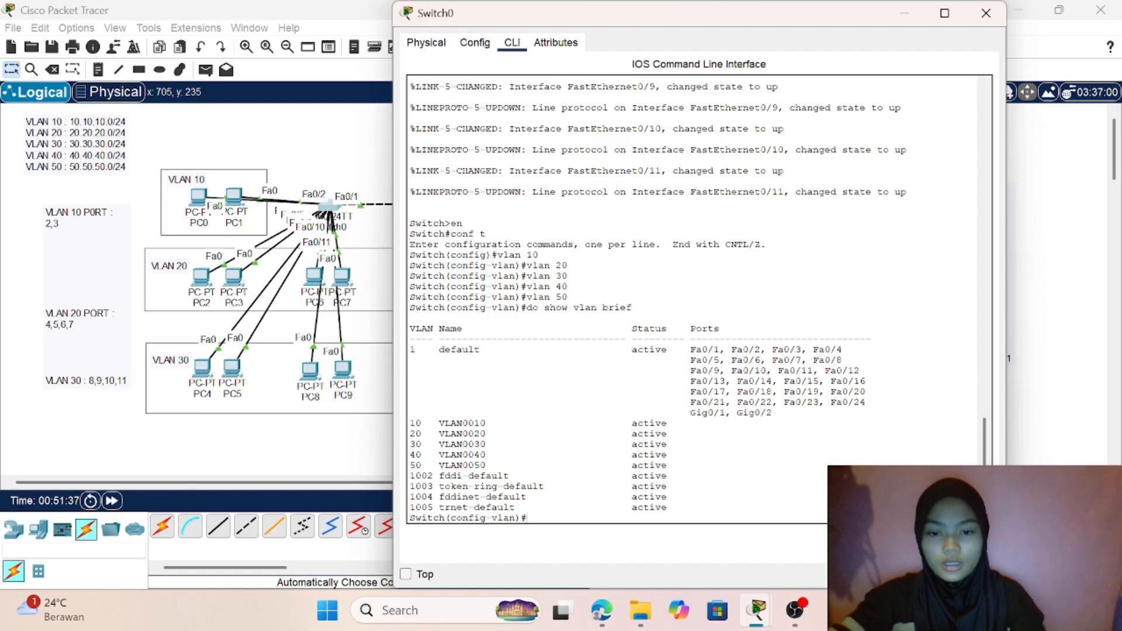
{"action": "left_click_drag", "start_coordinate": [415, 423], "coordinate": [508, 466]}
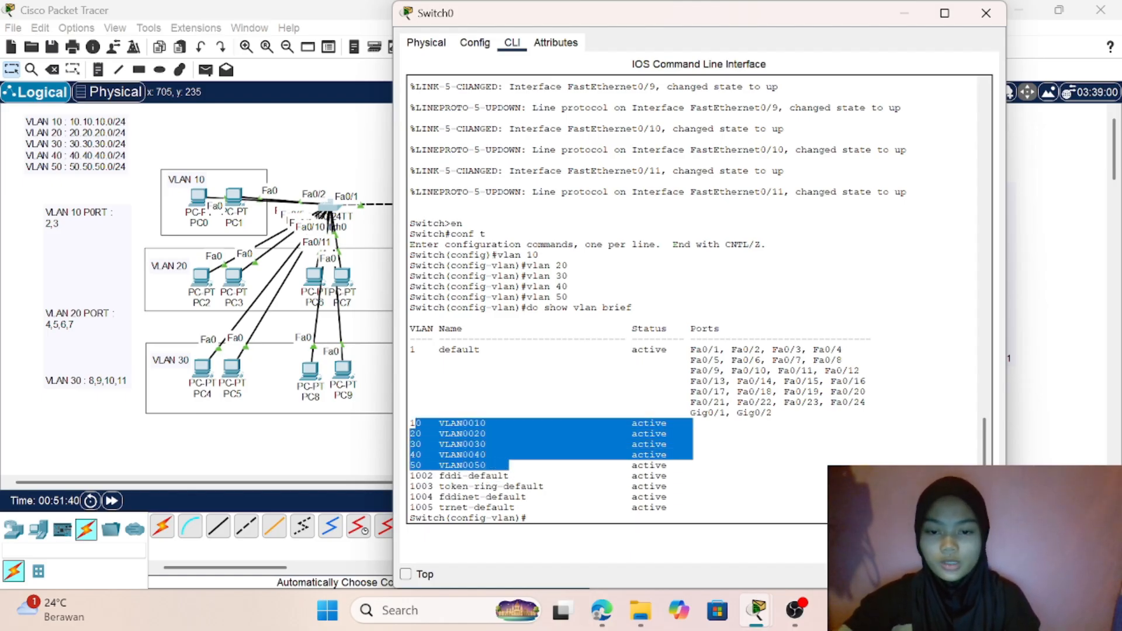
{"action": "left_click", "coordinate": [331, 457]}
- Open Switch1's command line and enter global configuration mode
{"action": "left_click", "coordinate": [535, 202]}
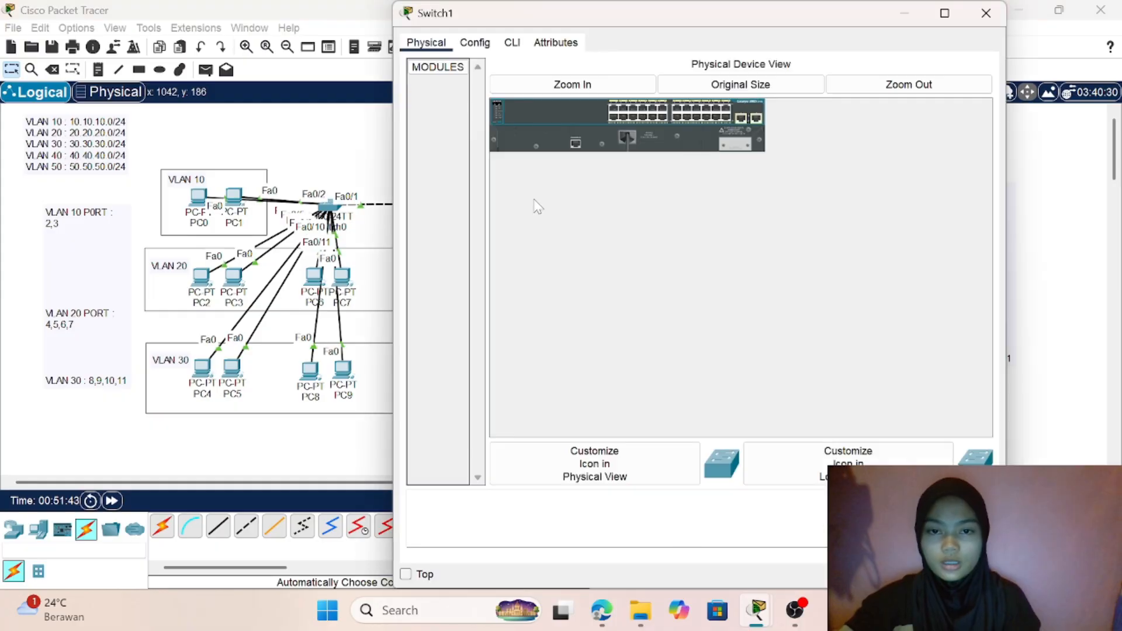
{"action": "left_click", "coordinate": [513, 44]}
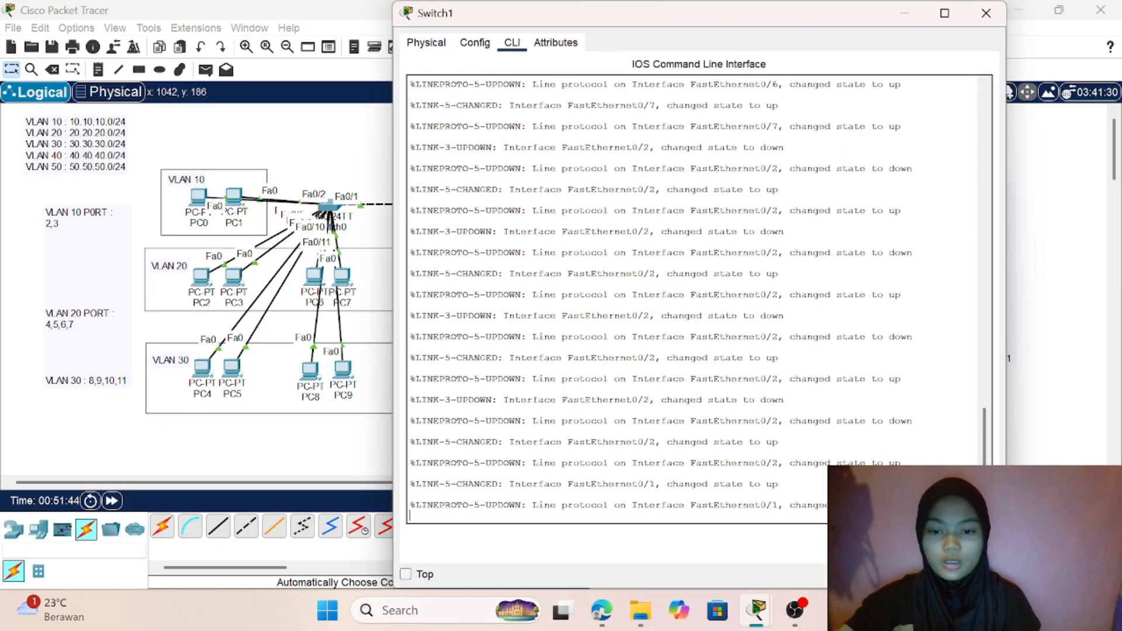
{"action": "key", "text": "Return"}
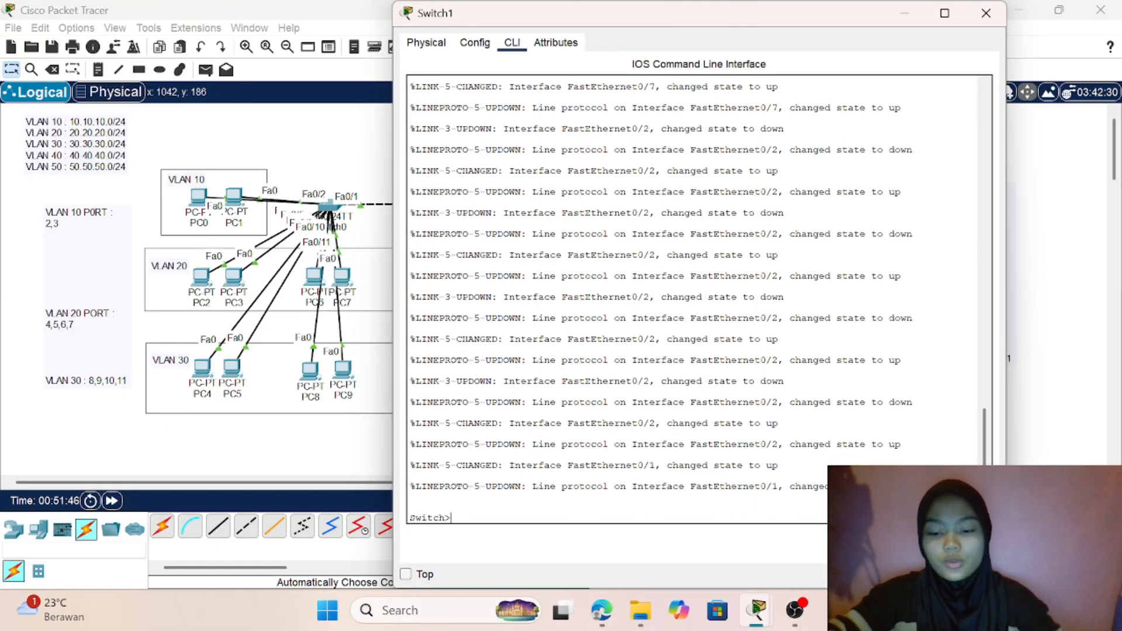
{"action": "type", "text": "en"}
{"action": "key", "text": "Return"}
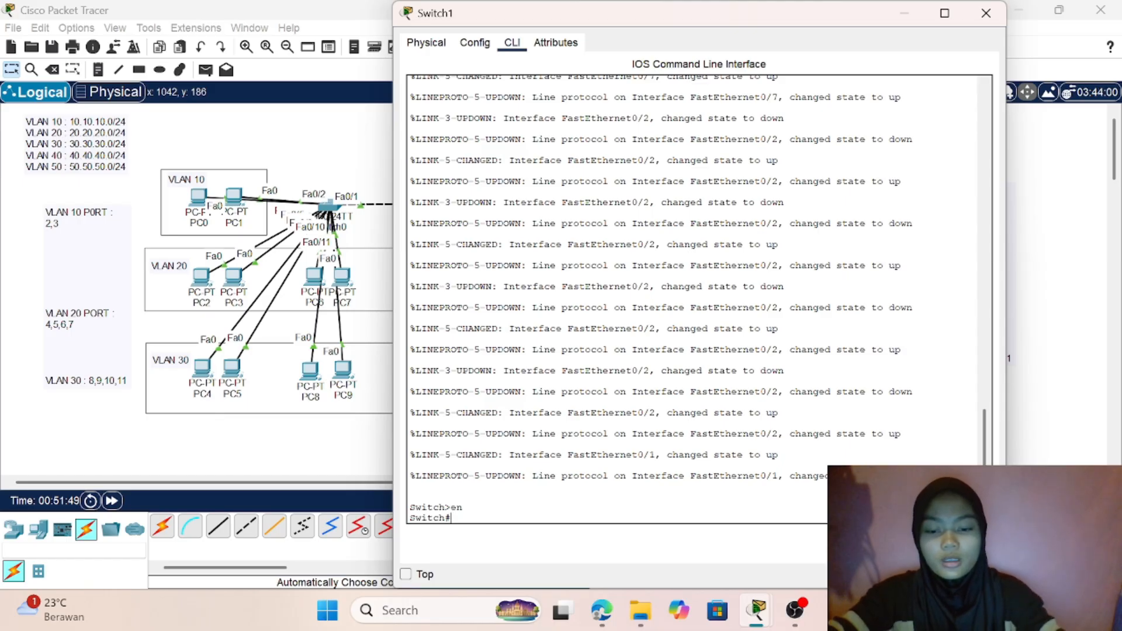
{"action": "type", "text": "co nf t"}
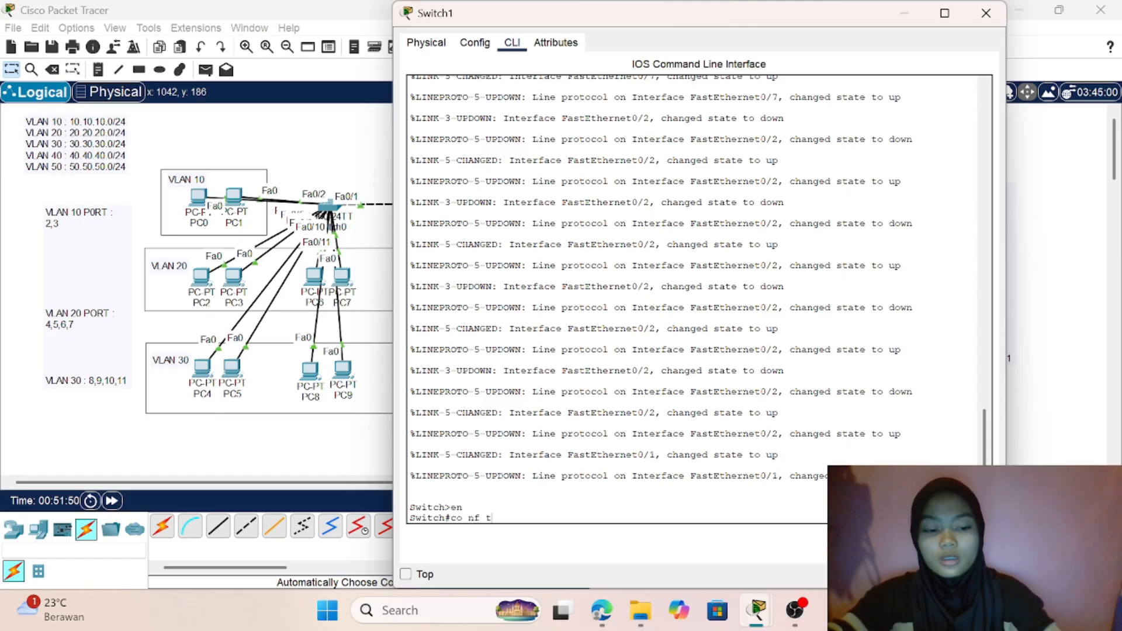
{"action": "key", "text": "BackSpace"}
{"action": "key", "text": "BackSpace"}
{"action": "key", "text": "BackSpace"}
{"action": "key", "text": "BackSpace"}
{"action": "type", "text": "nf t"}
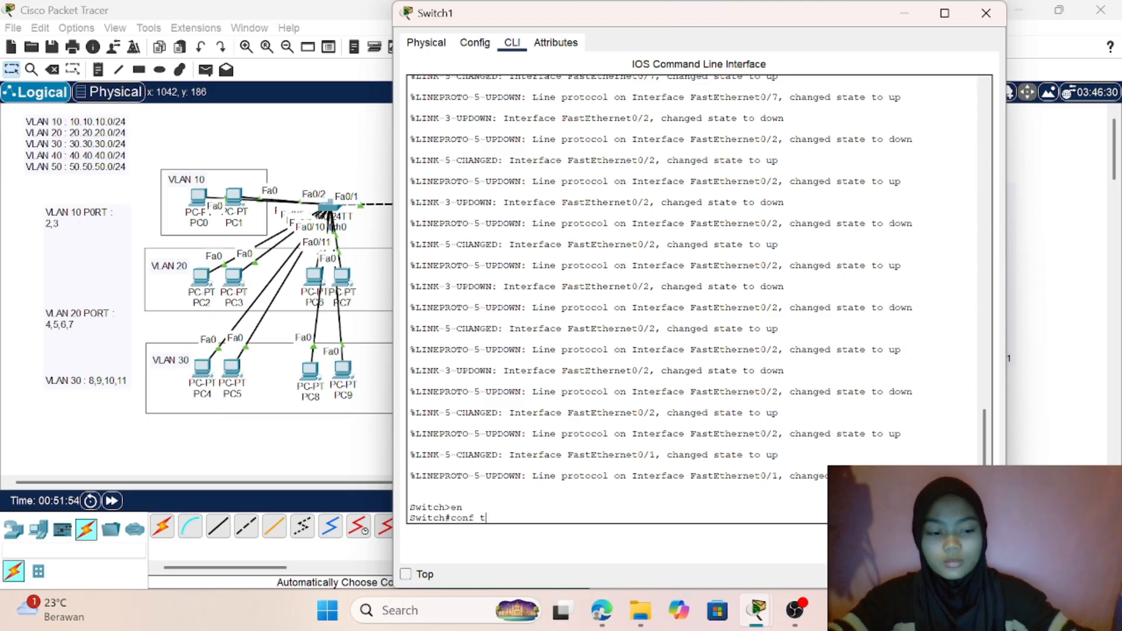
{"action": "key", "text": "Return"}
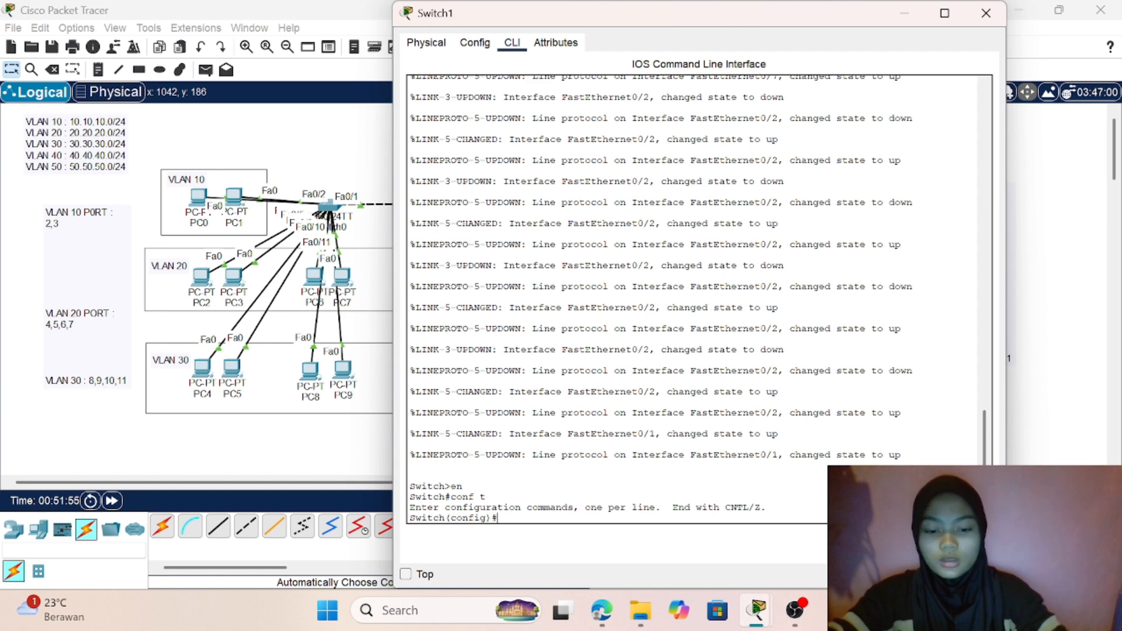
- Create VLANs 10, 20 and 30 on Switch1
{"action": "type", "text": "vl"}
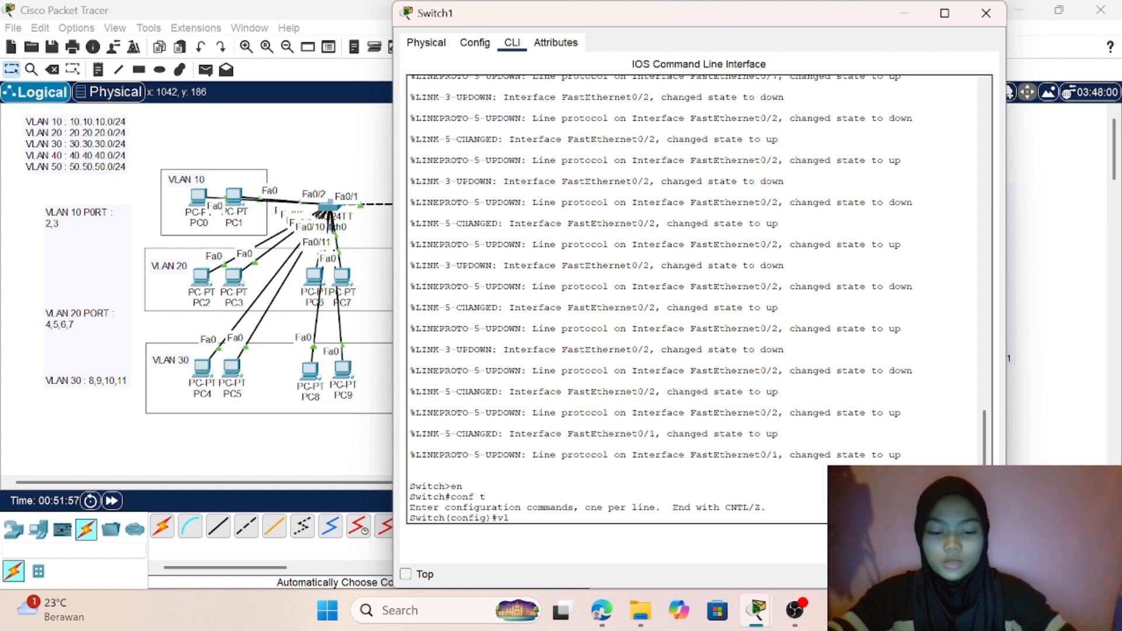
{"action": "type", "text": "an 10"}
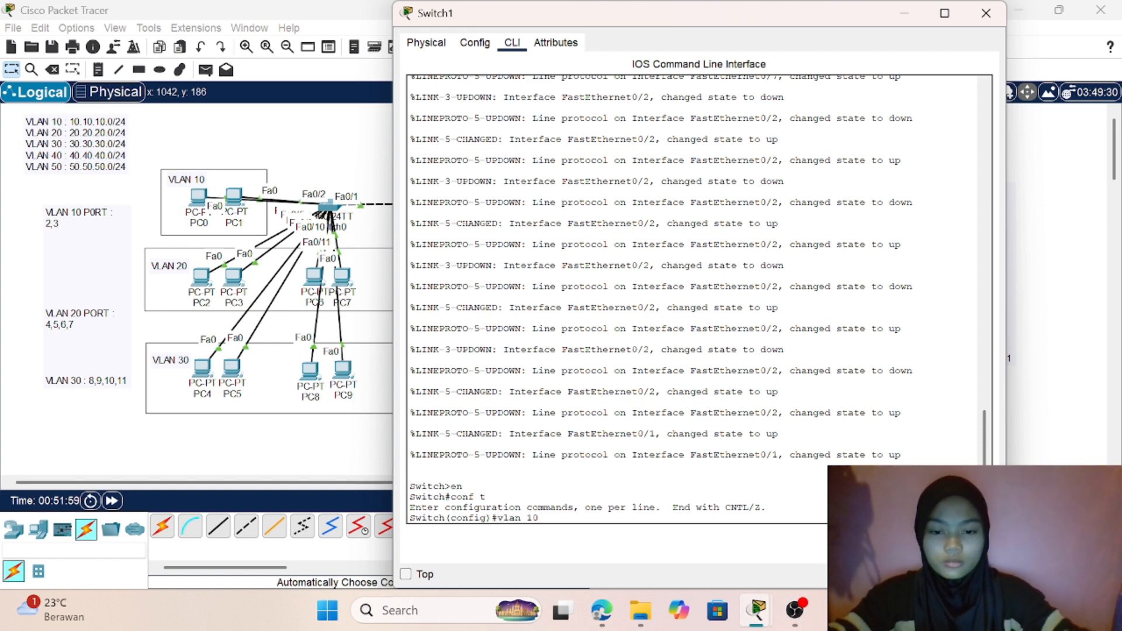
{"action": "key", "text": "Return"}
{"action": "type", "text": "vlan "}
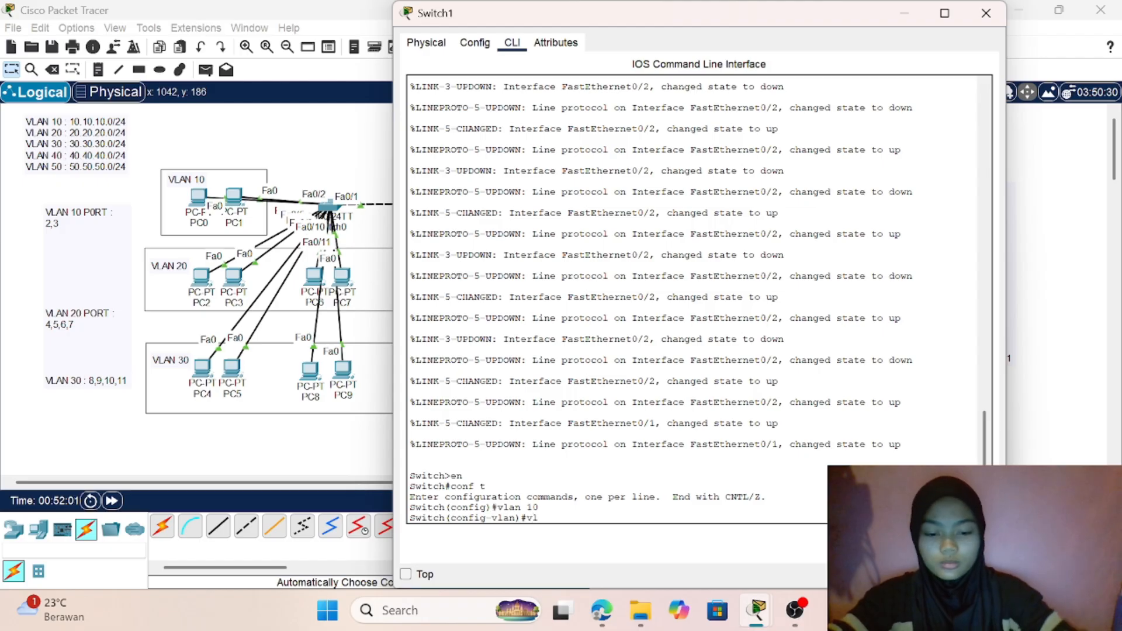
{"action": "type", "text": "20"}
{"action": "key", "text": "Return"}
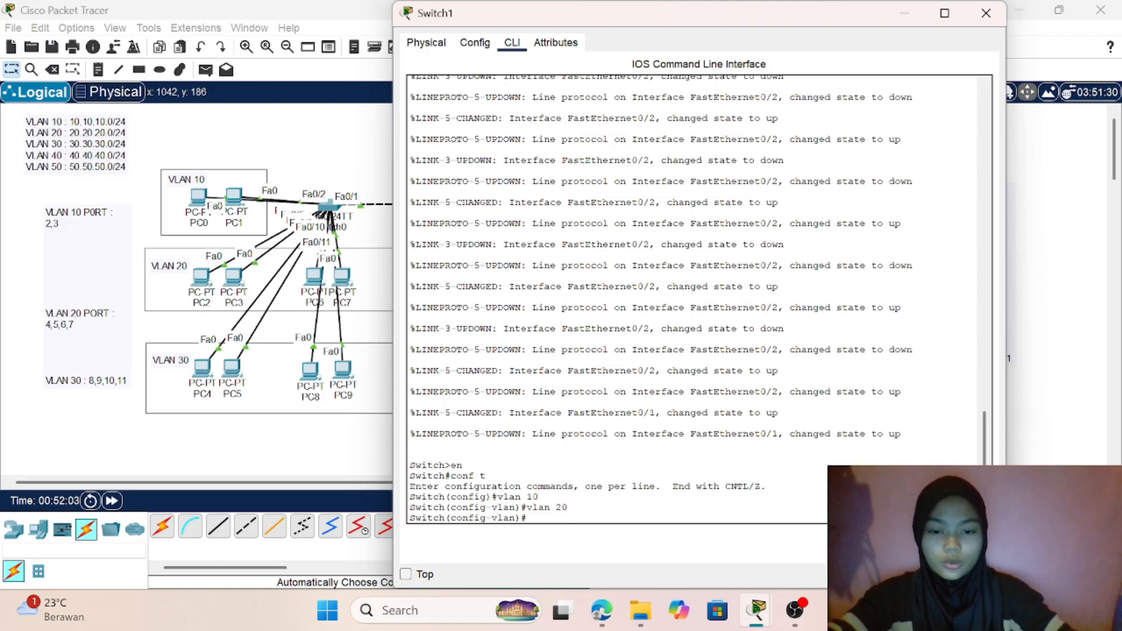
{"action": "type", "text": "vlan 30"}
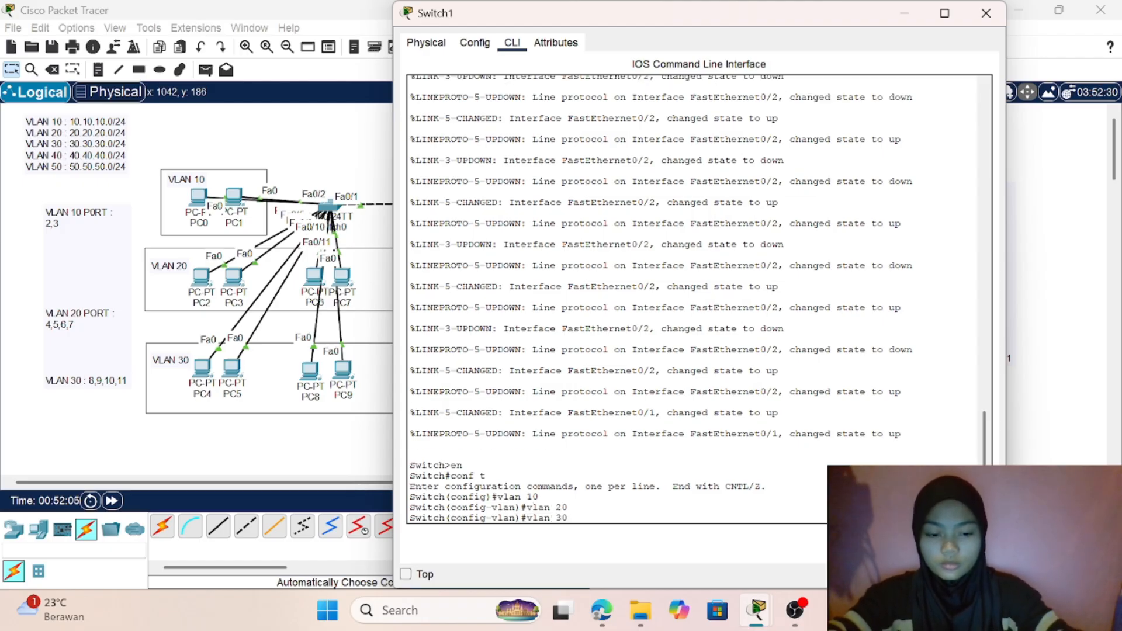
{"action": "key", "text": "Return"}
- Create VLANs 40 and 50 on Switch1 and return to the network topology
{"action": "type", "text": "v"}
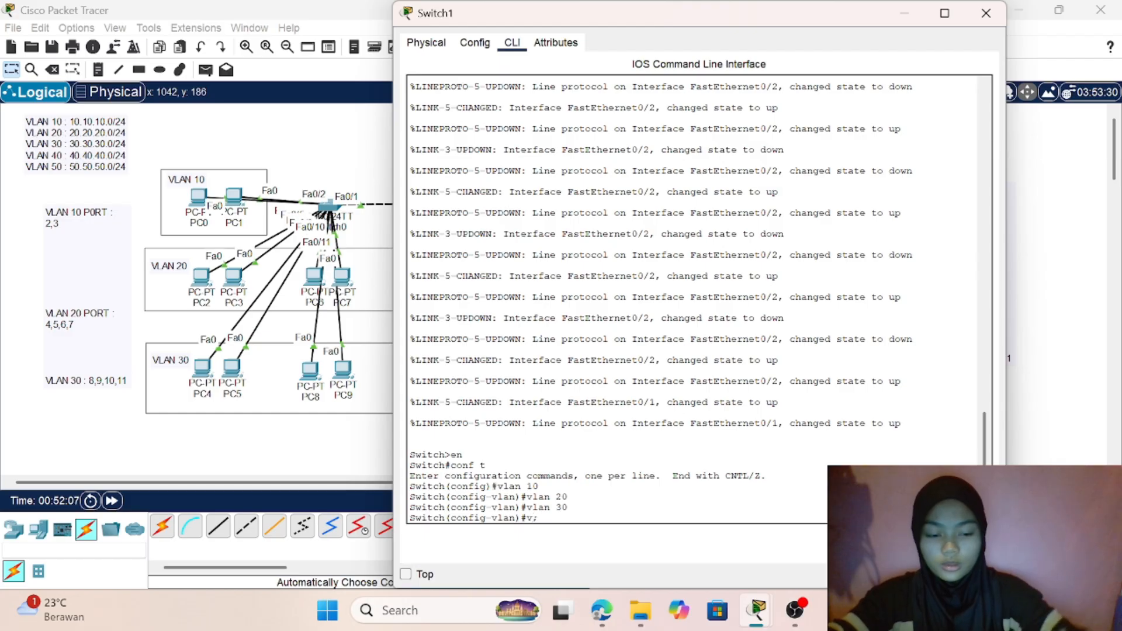
{"action": "type", "text": "la"}
{"action": "key", "text": "BackSpace"}
{"action": "key", "text": "BackSpace"}
{"action": "key", "text": "BackSpace"}
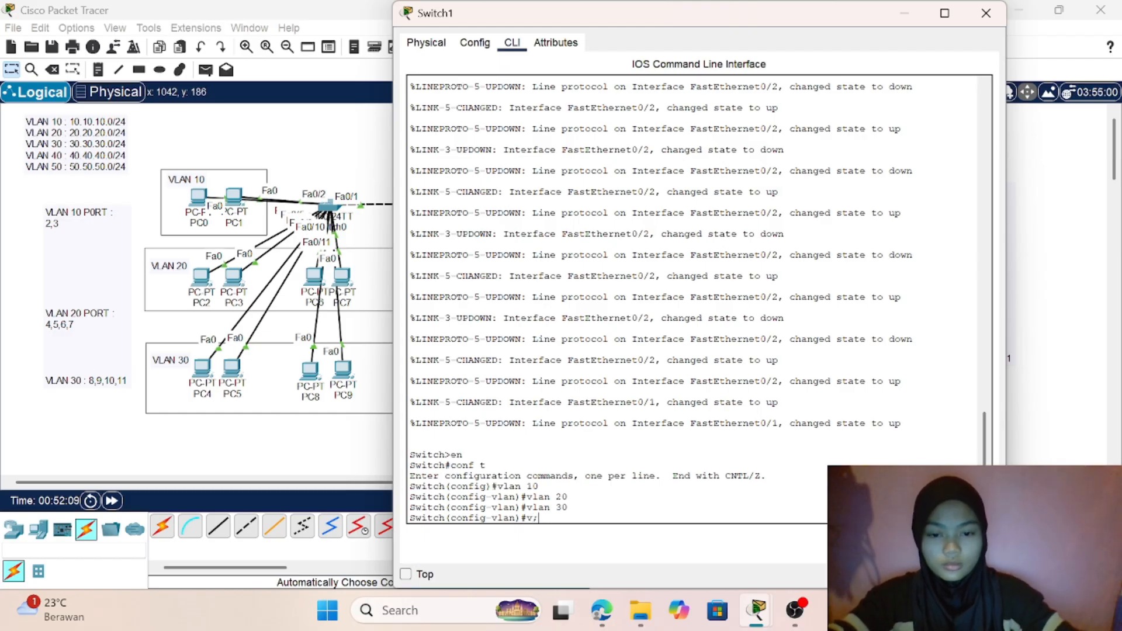
{"action": "type", "text": "lan"}
{"action": "type", "text": " 40"}
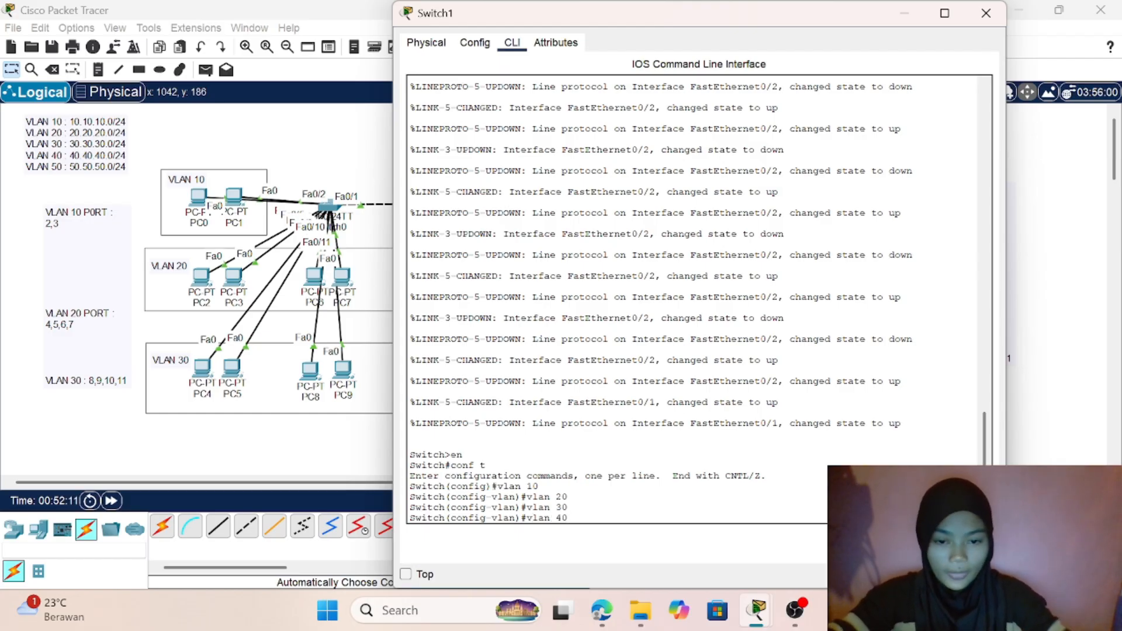
{"action": "key", "text": "Return"}
{"action": "type", "text": "vlan)#v"}
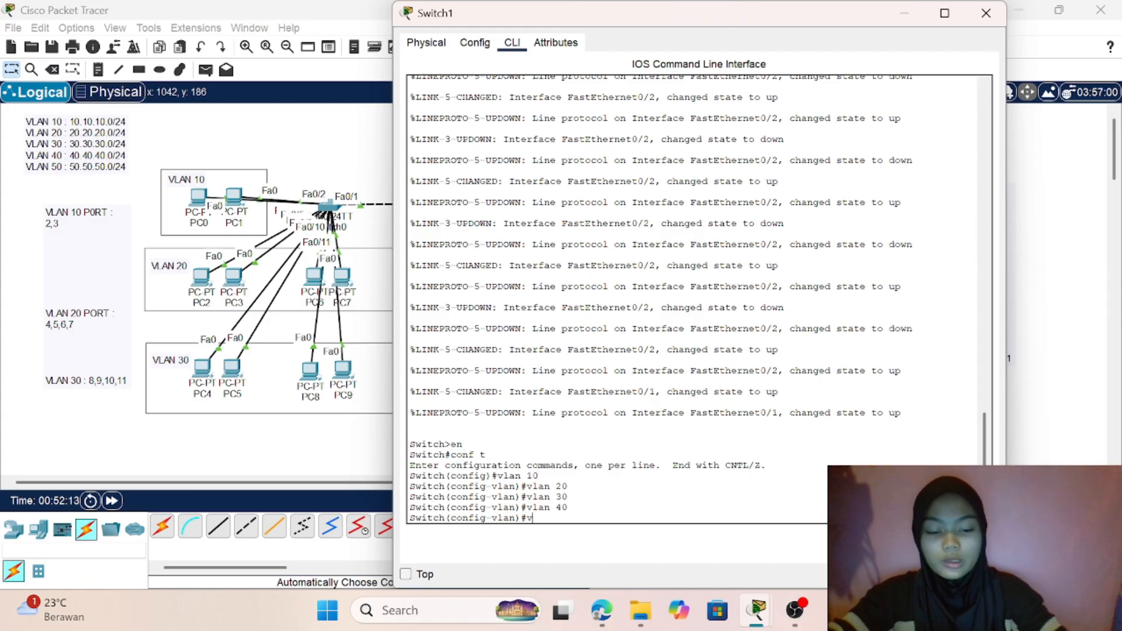
{"action": "type", "text": "lan 50"}
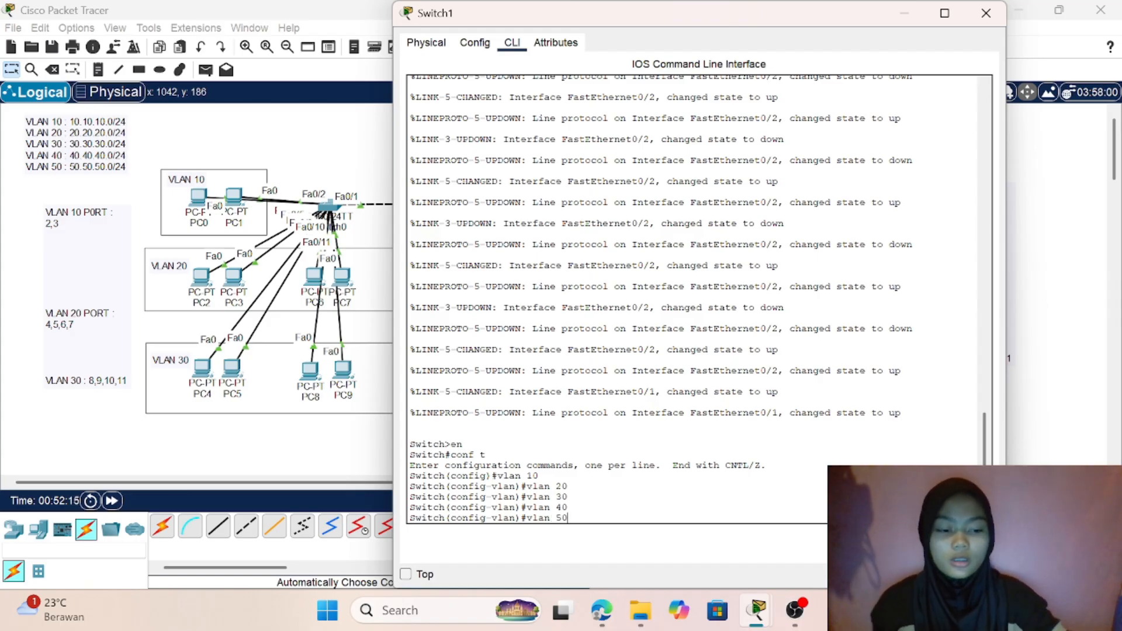
{"action": "key", "text": "Return"}
{"action": "left_click", "coordinate": [330, 448]}
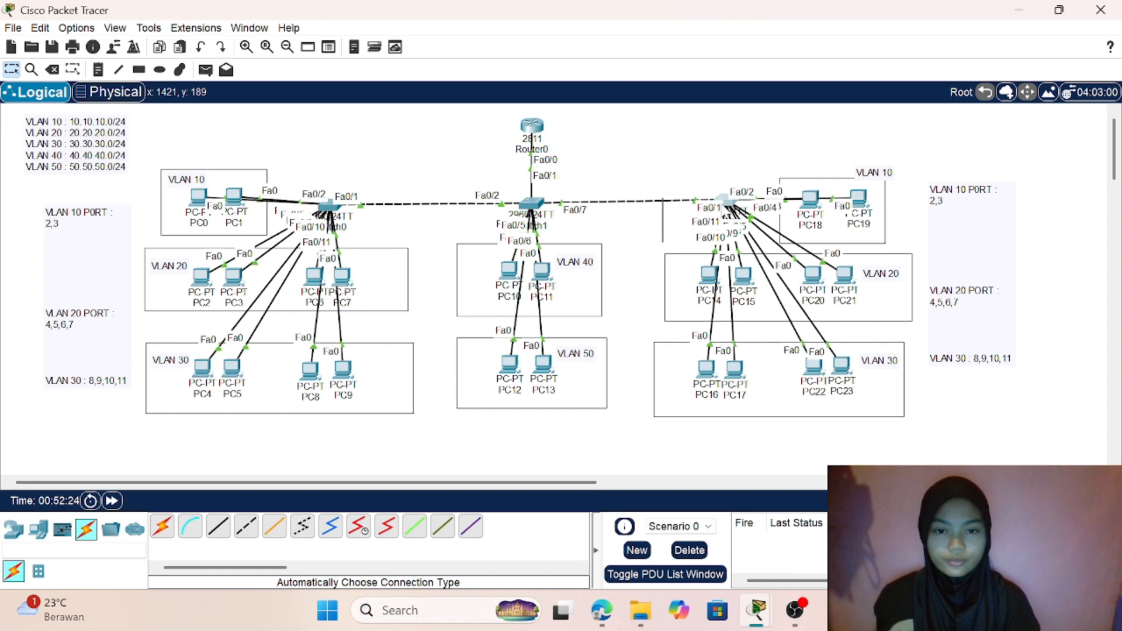
- Open Switch2's command line and enter global configuration mode
{"action": "left_click", "coordinate": [727, 200]}
{"action": "left_click", "coordinate": [512, 42]}
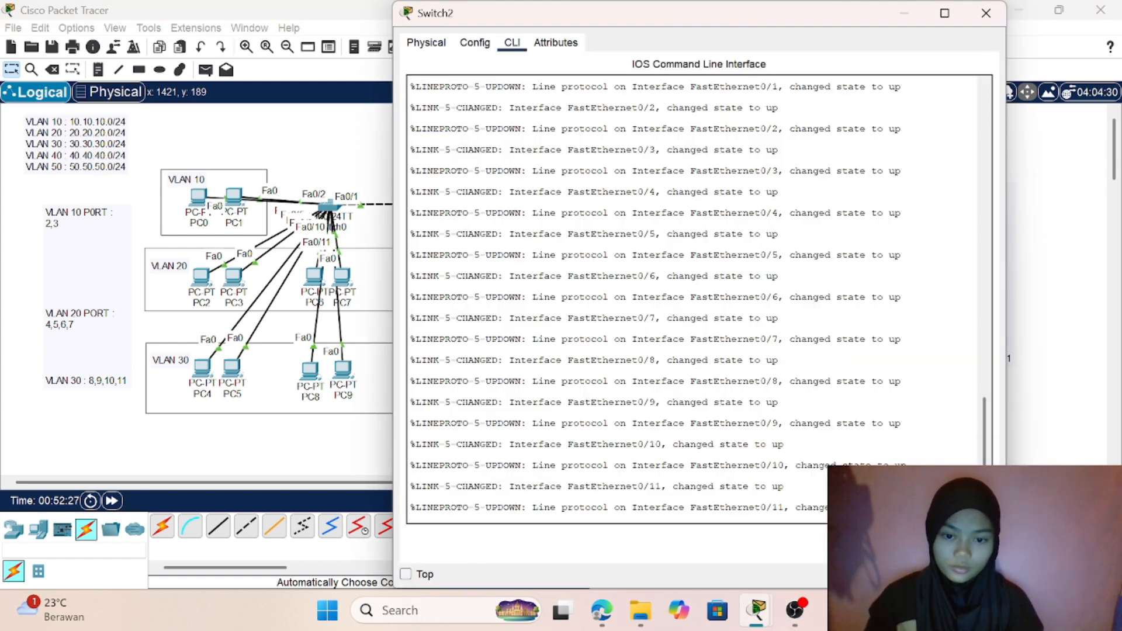
{"action": "key", "text": "Return"}
{"action": "type", "text": "en"}
{"action": "key", "text": "Return"}
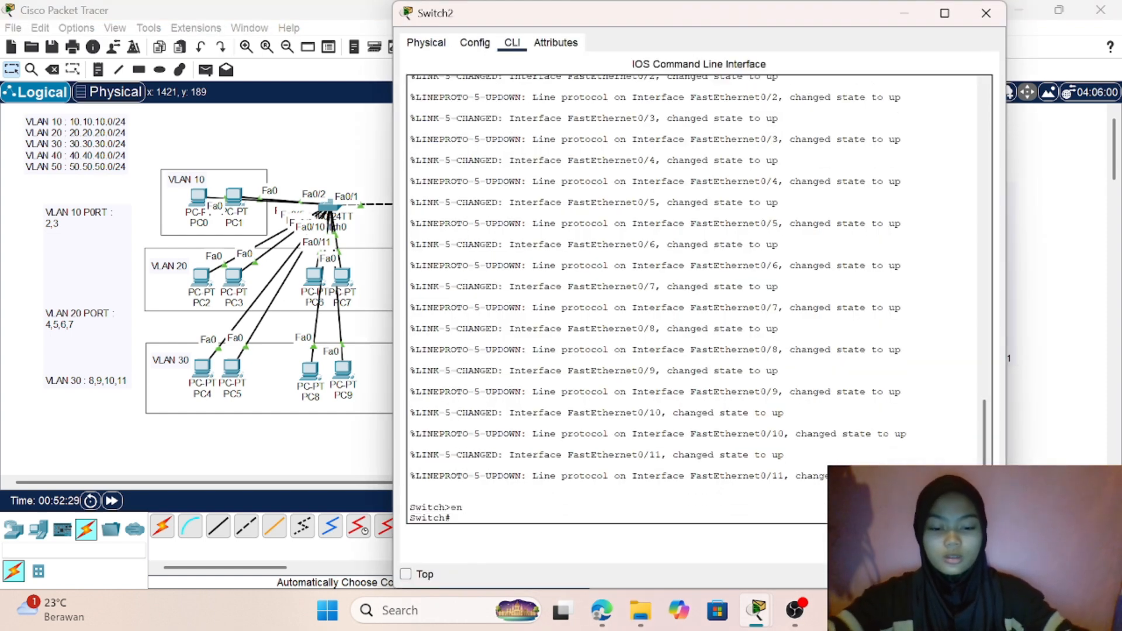
{"action": "type", "text": "conf t"}
{"action": "key", "text": "Return"}
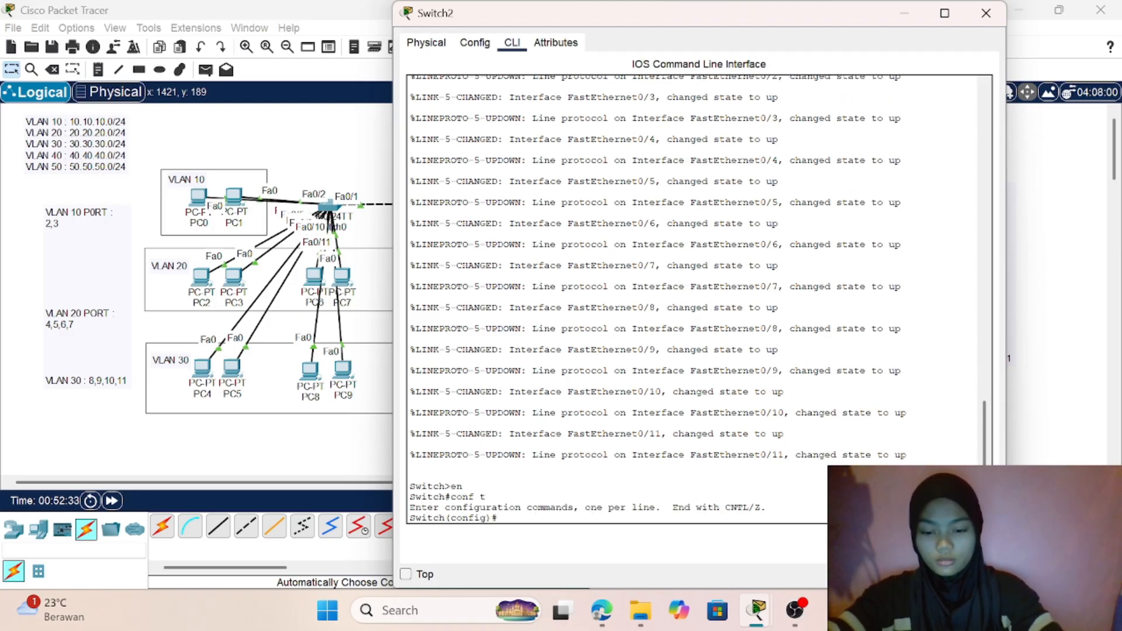
- Create VLANs 10, 20 and 30 on Switch2
{"action": "type", "text": "vla"}
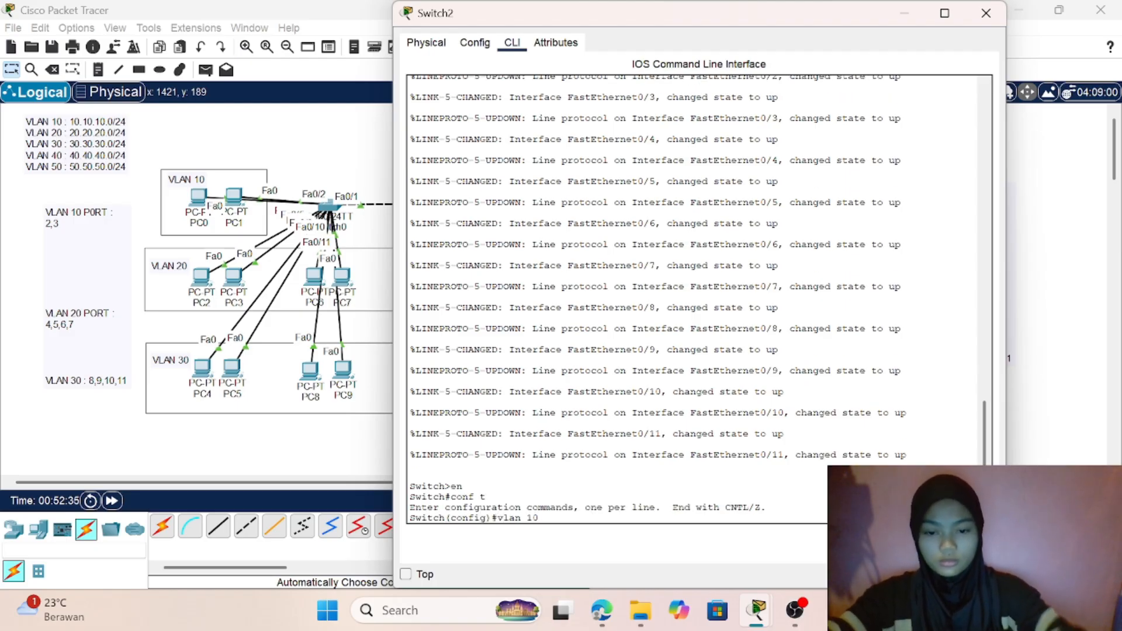
{"action": "type", "text": "n 10"}
{"action": "key", "text": "Return"}
{"action": "type", "text": "vlan)#vla"}
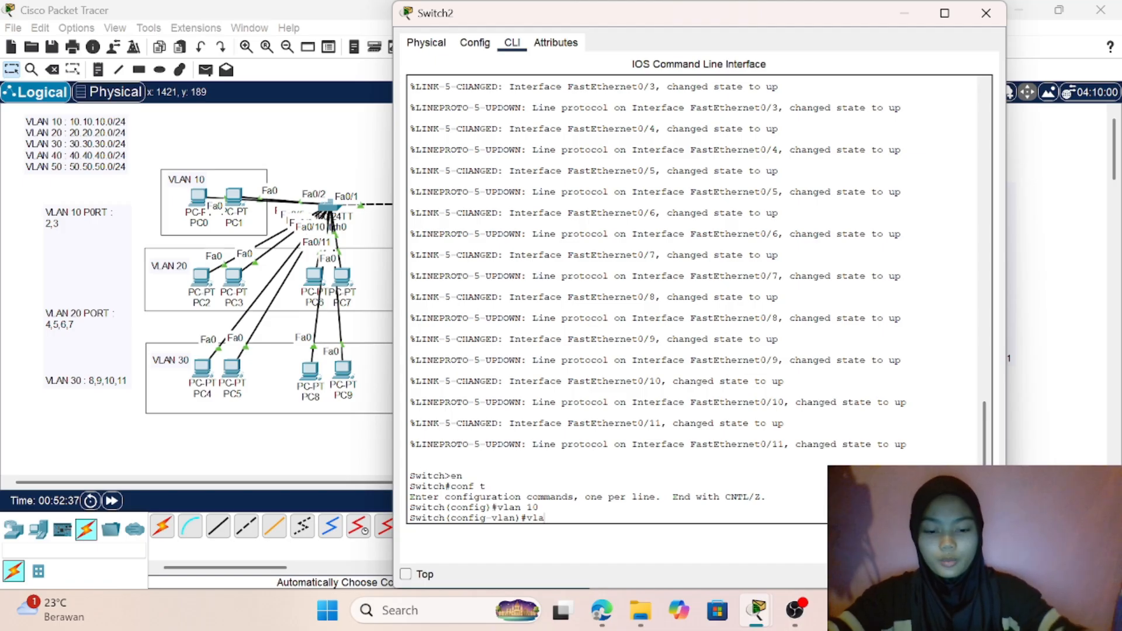
{"action": "type", "text": " 20"}
{"action": "key", "text": "Return"}
{"action": "type", "text": "v"}
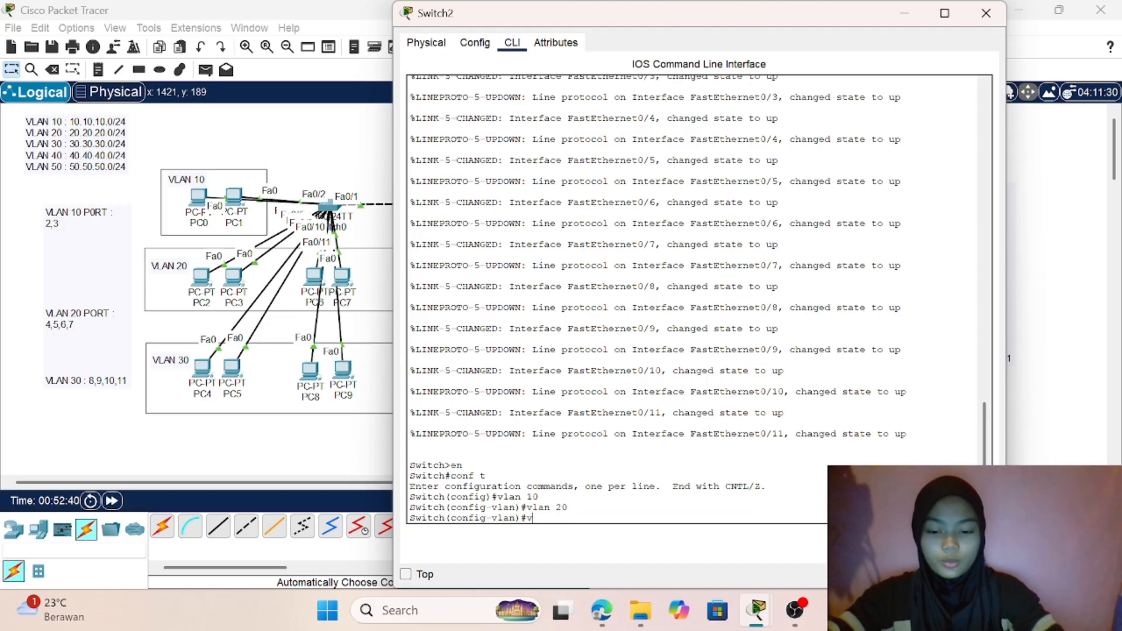
{"action": "type", "text": "lan 3"}
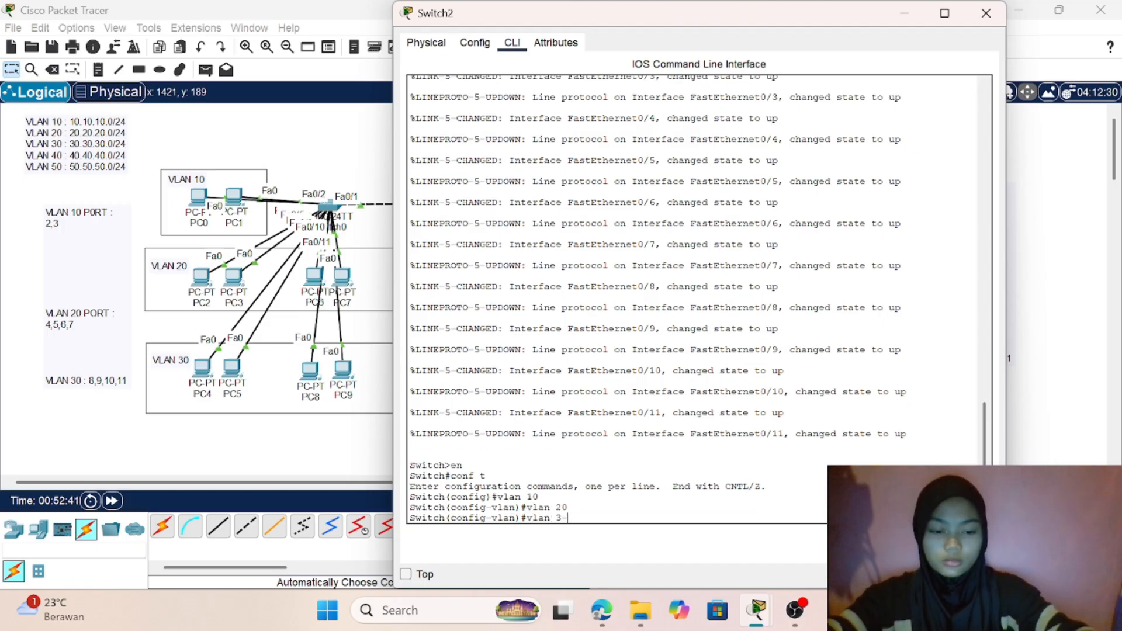
{"action": "type", "text": "0"}
{"action": "key", "text": "Return"}
- Create VLANs 40 and 50 on Switch2 and return to the network topology
{"action": "type", "text": "vlan)#v"}
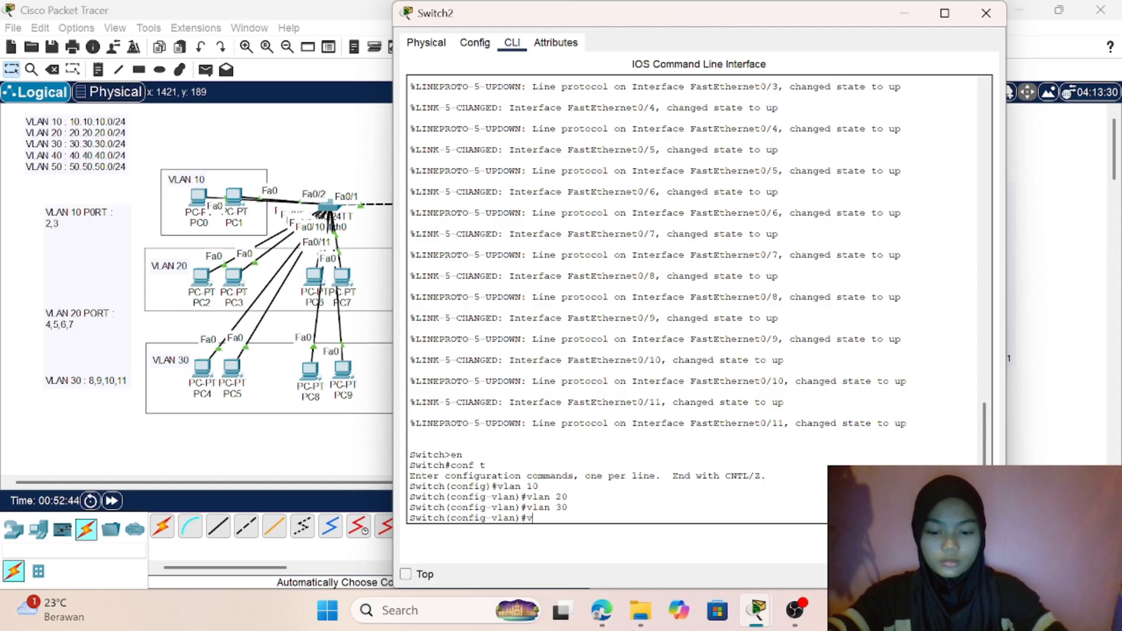
{"action": "type", "text": "lan 40"}
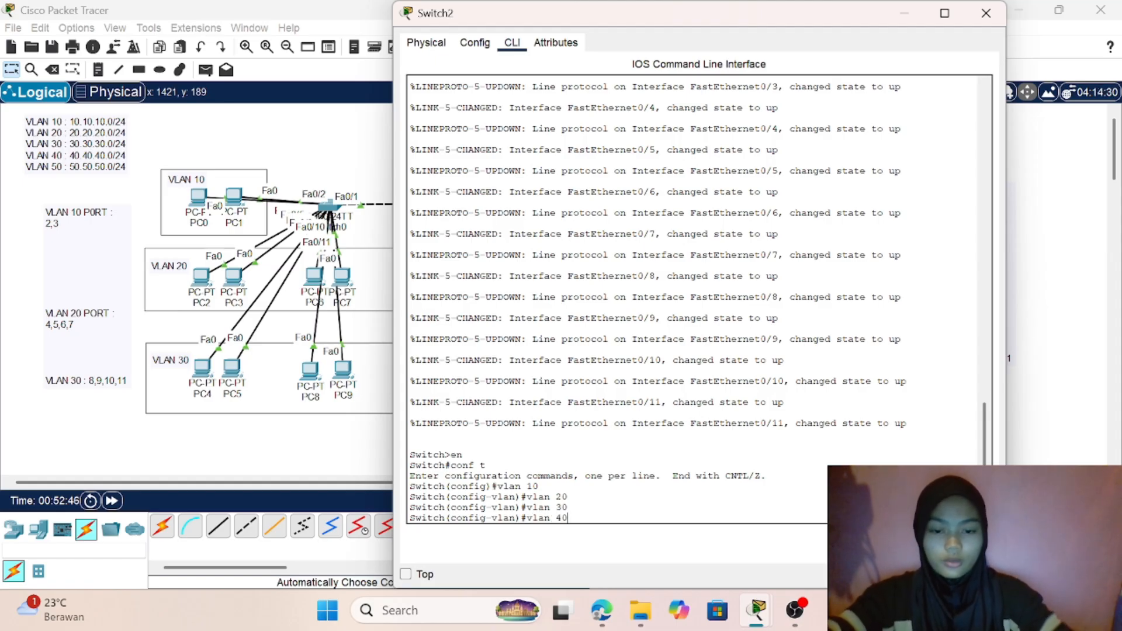
{"action": "key", "text": "Return"}
{"action": "type", "text": "vlan 50"}
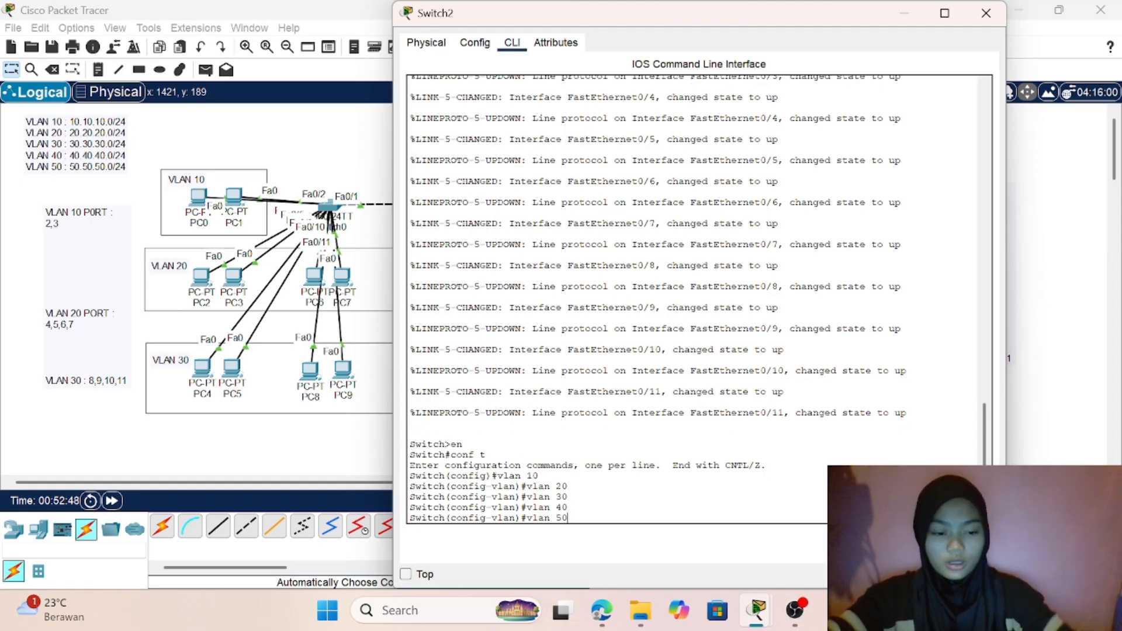
{"action": "key", "text": "Return"}
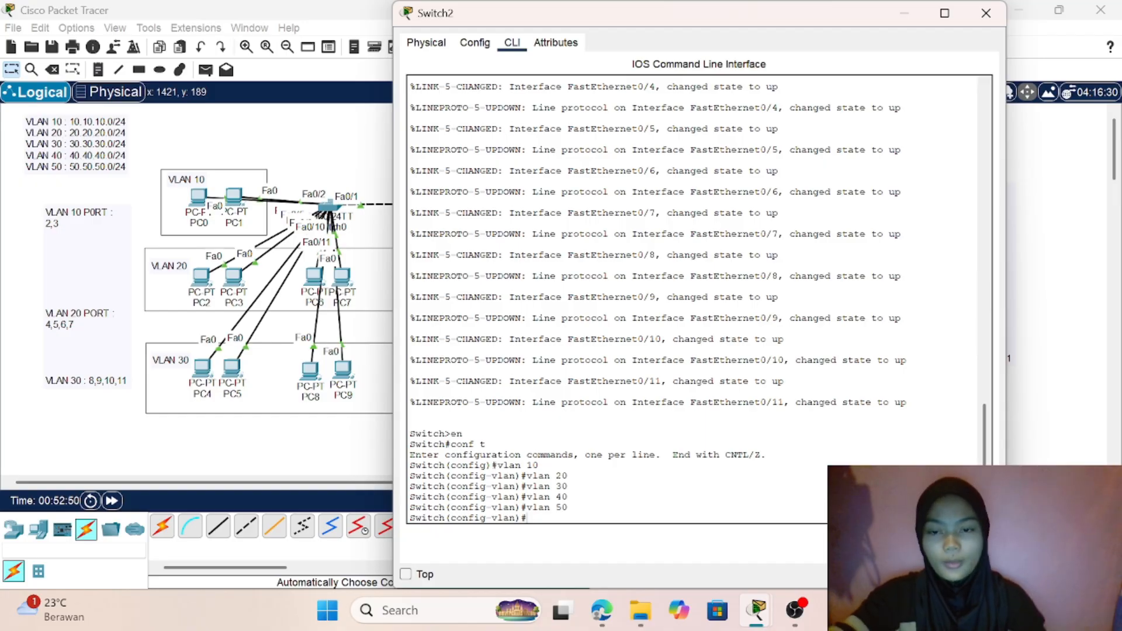
{"action": "left_click", "coordinate": [300, 456]}
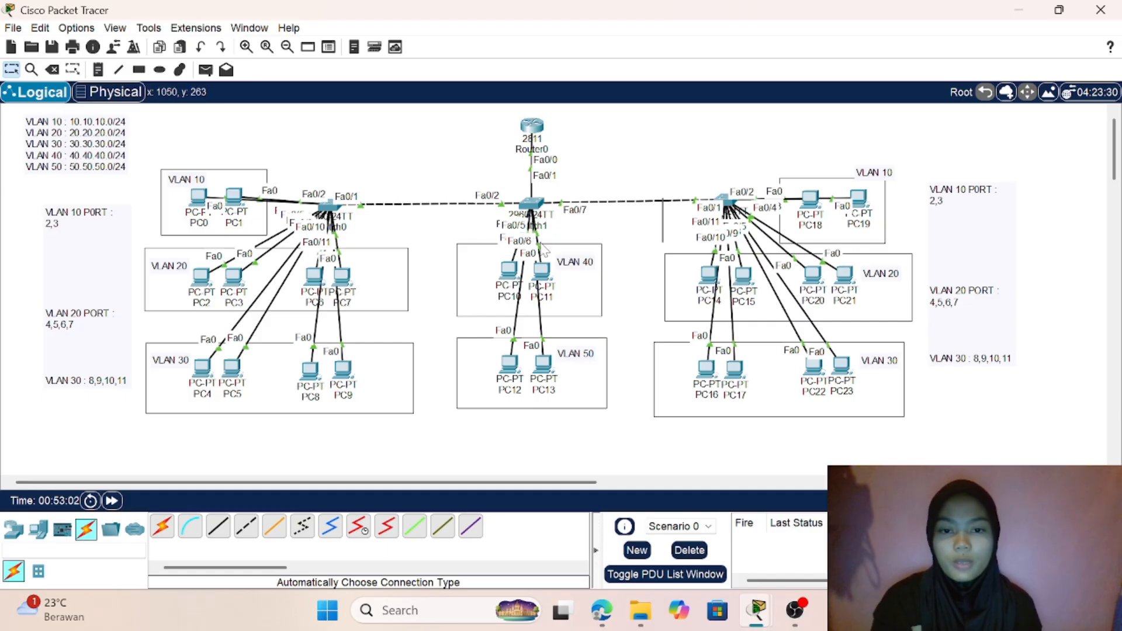
- Reopen Switch1's command line and exit VLAN configuration back to global configuration mode
{"action": "mouse_move", "coordinate": [510, 263]}
{"action": "left_mouse_down"}
{"action": "mouse_move", "coordinate": [468, 183]}
{"action": "mouse_move", "coordinate": [497, 276]}
{"action": "mouse_move", "coordinate": [546, 264]}
{"action": "mouse_move", "coordinate": [605, 123]}
{"action": "mouse_move", "coordinate": [630, 166]}
{"action": "mouse_move", "coordinate": [628, 137]}
{"action": "mouse_move", "coordinate": [526, 275]}
{"action": "mouse_move", "coordinate": [549, 270]}
{"action": "mouse_move", "coordinate": [505, 270]}
{"action": "left_mouse_up"}
{"action": "left_click", "coordinate": [532, 204]}
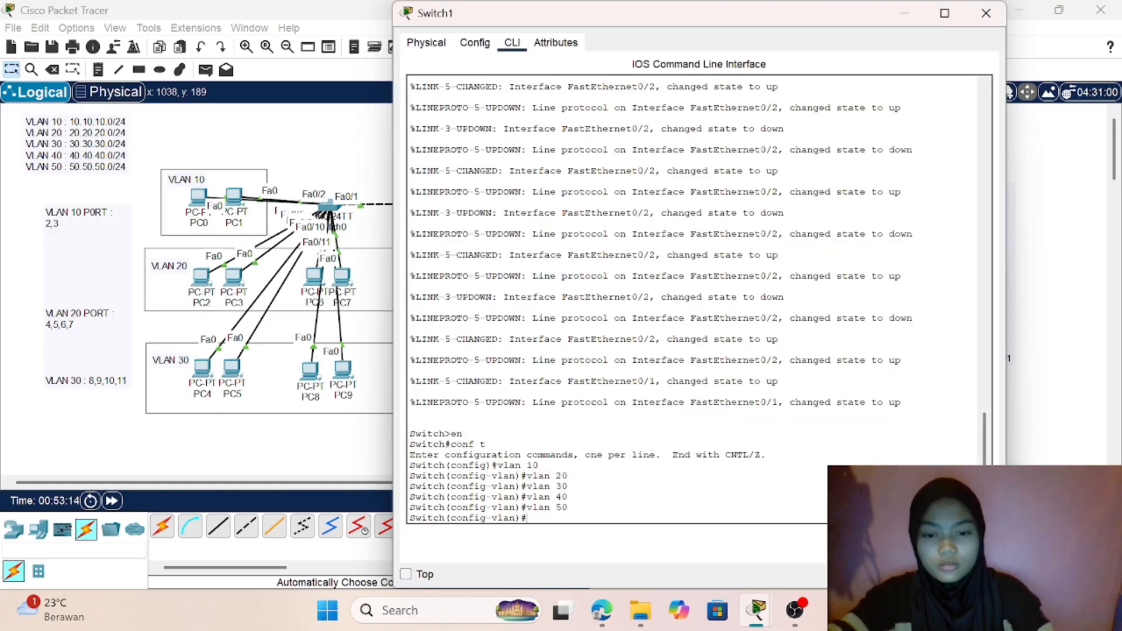
{"action": "type", "text": "ex"}
{"action": "key", "text": "Return"}
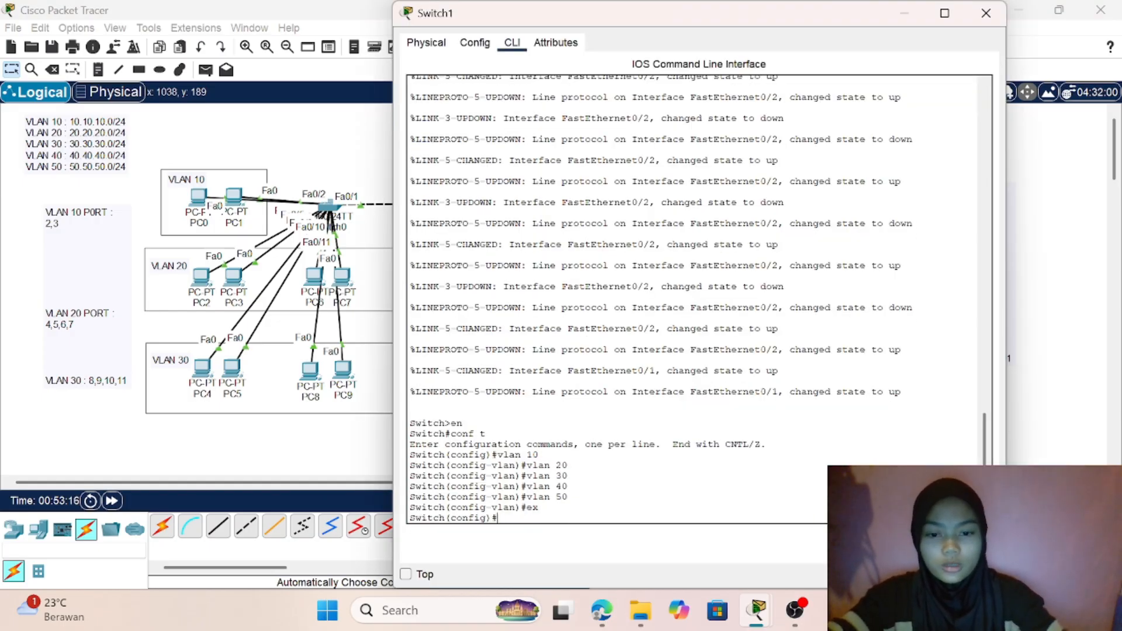
- Enter interface range configuration for ports fa0/3-4 on Switch1
{"action": "type", "text": "int fa"}
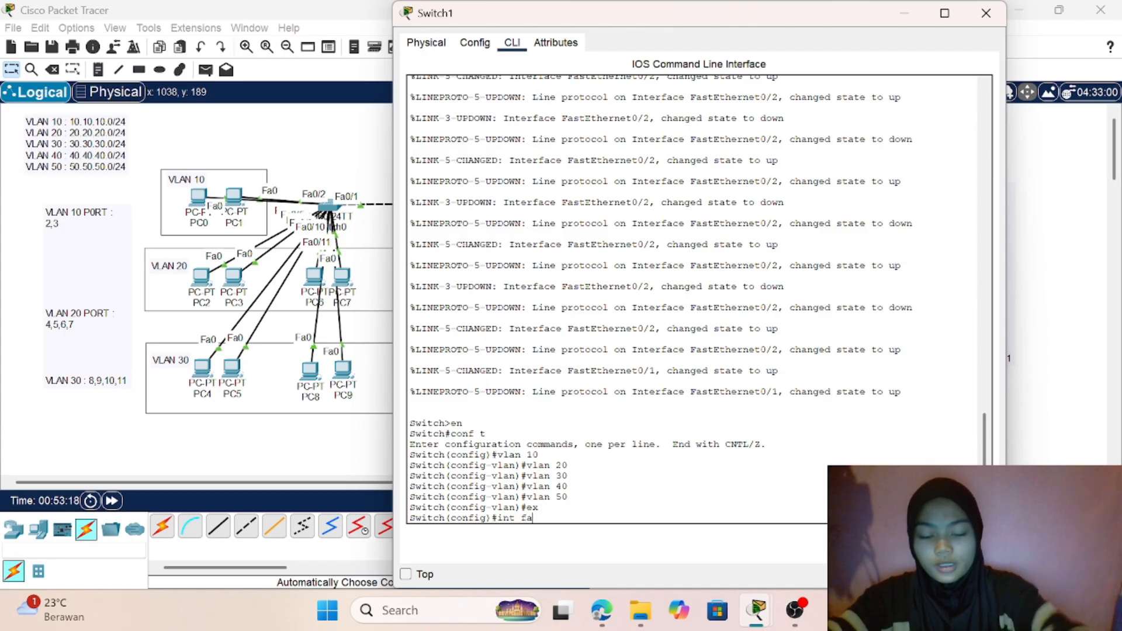
{"action": "type", "text": "0"}
{"action": "key", "text": "BackSpace"}
{"action": "key", "text": "BackSpace"}
{"action": "key", "text": "BackSpace"}
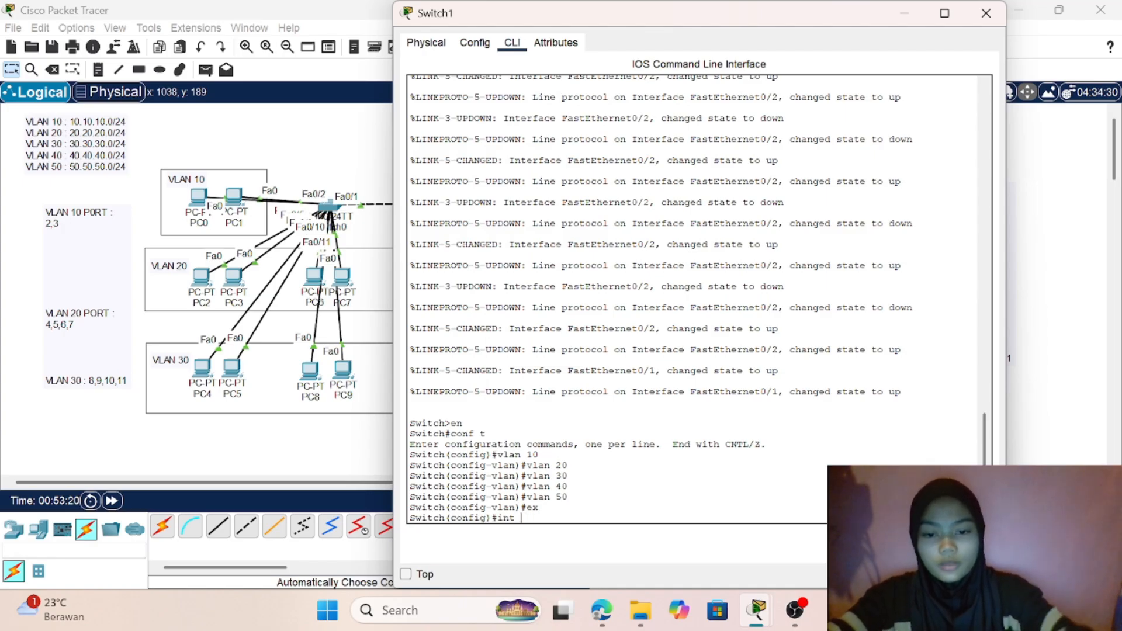
{"action": "type", "text": "ran"}
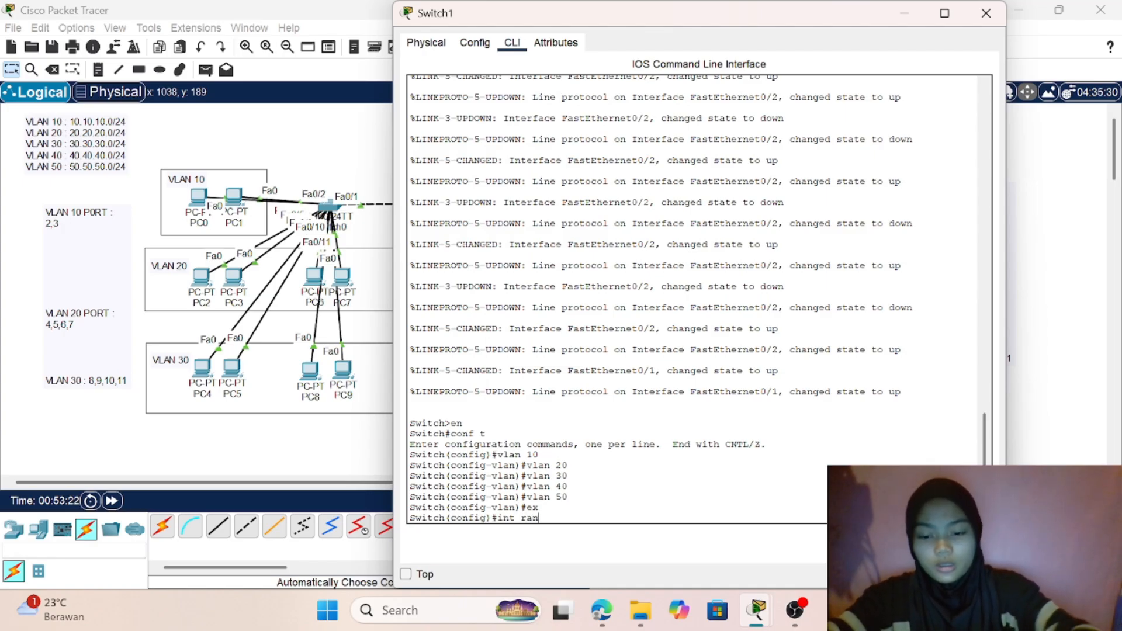
{"action": "type", "text": "ge fa0"}
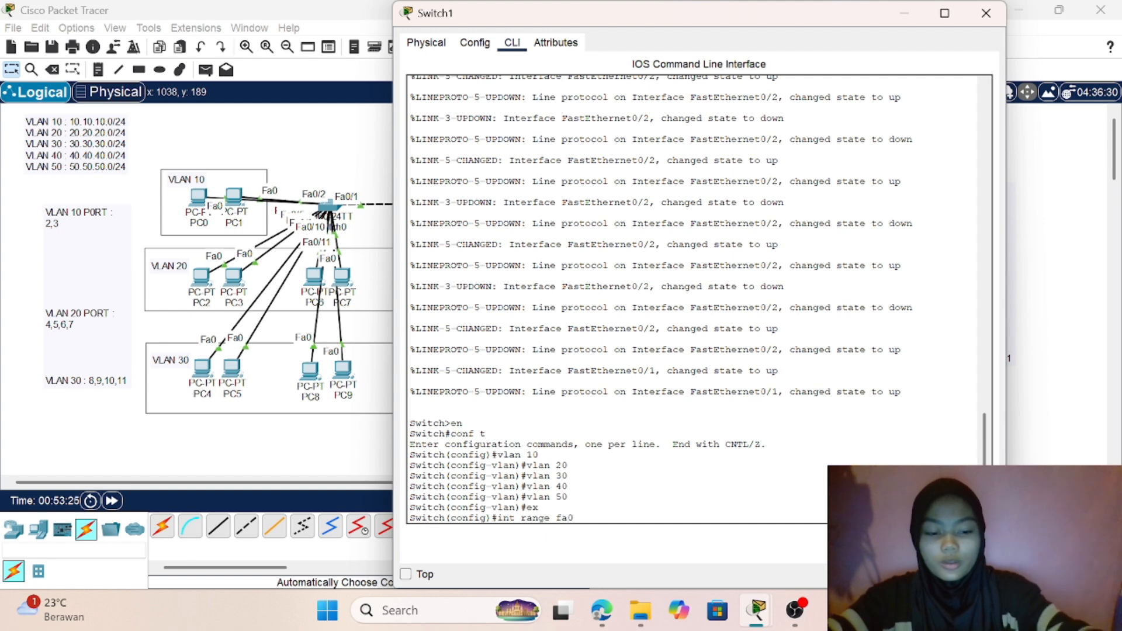
{"action": "type", "text": "/3-4"}
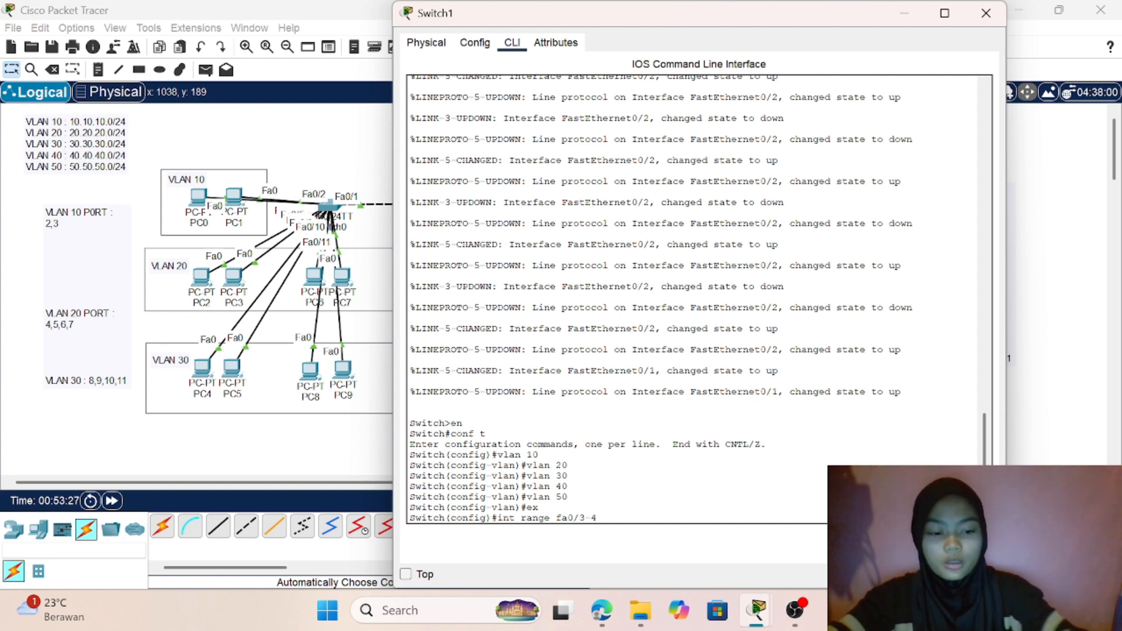
{"action": "key", "text": "Return"}
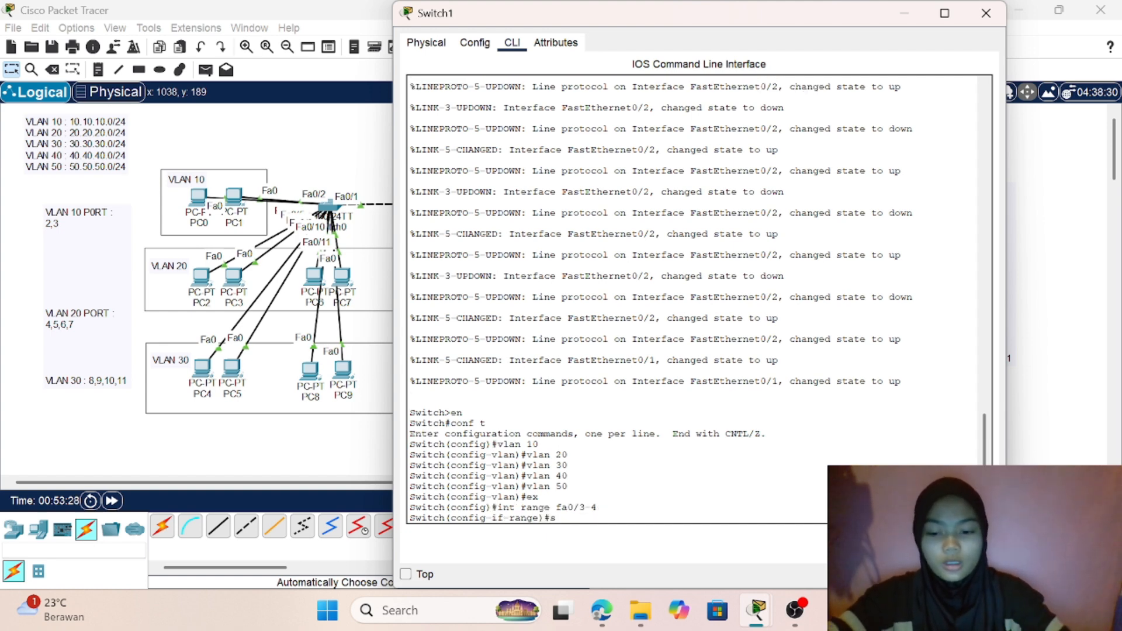
- Set the switchport mode of Switch1's ports fa0/3-4 to access
{"action": "type", "text": "sw"}
{"action": "key", "text": "Tab"}
{"action": "type", "text": "m"}
{"action": "key", "text": "Tab"}
{"action": "type", "text": "a"}
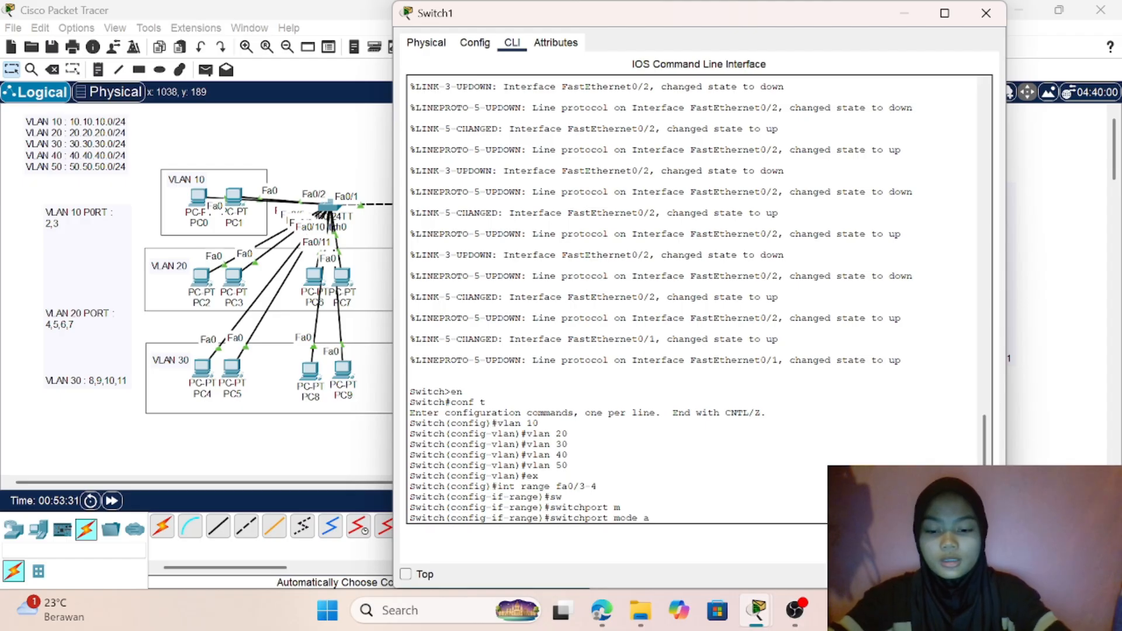
{"action": "type", "text": "c"}
{"action": "key", "text": "Tab"}
{"action": "key", "text": "Return"}
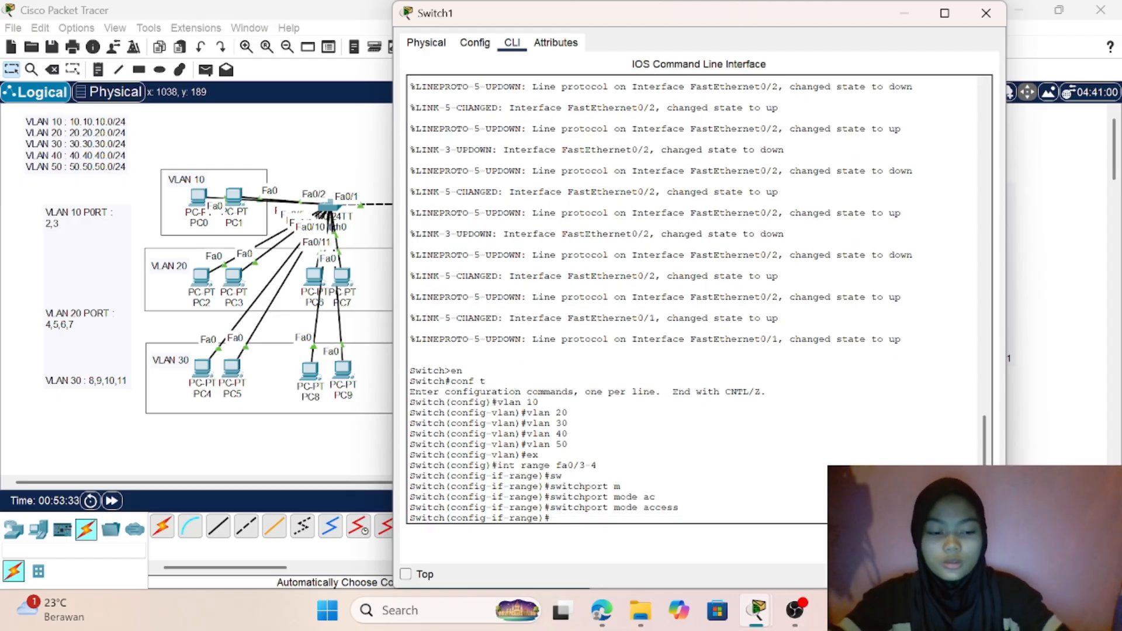
- Assign Switch1's ports fa0/3-4 to access VLAN 40 and return to global configuration mode
{"action": "type", "text": "sw"}
{"action": "key", "text": "Tab"}
{"action": "type", "text": "ac"}
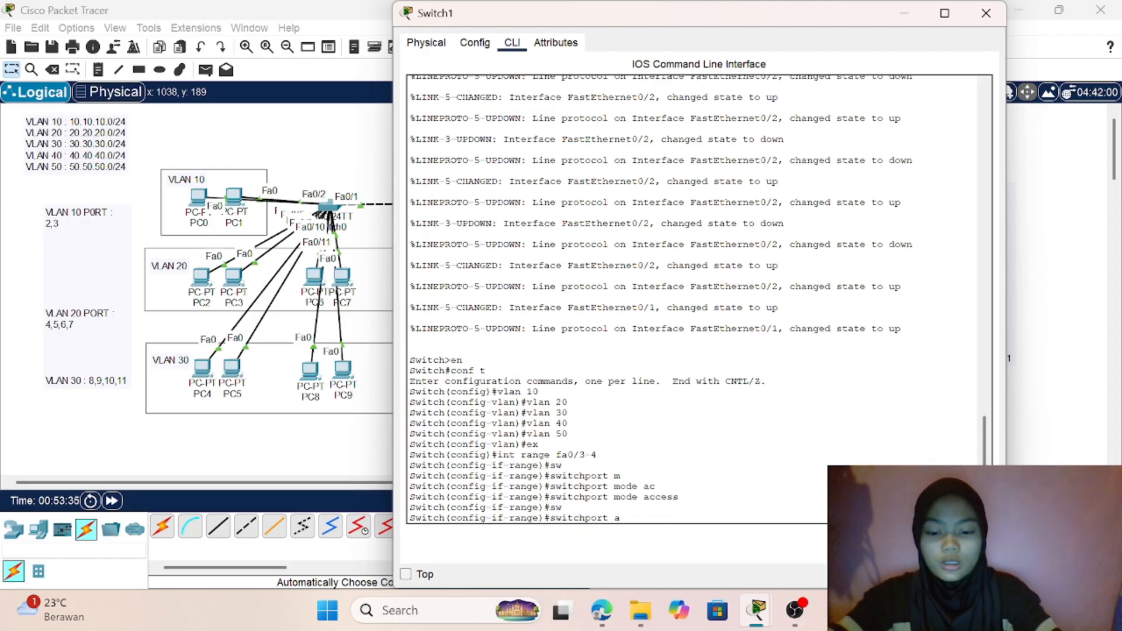
{"action": "key", "text": "Tab"}
{"action": "type", "text": "vlan"}
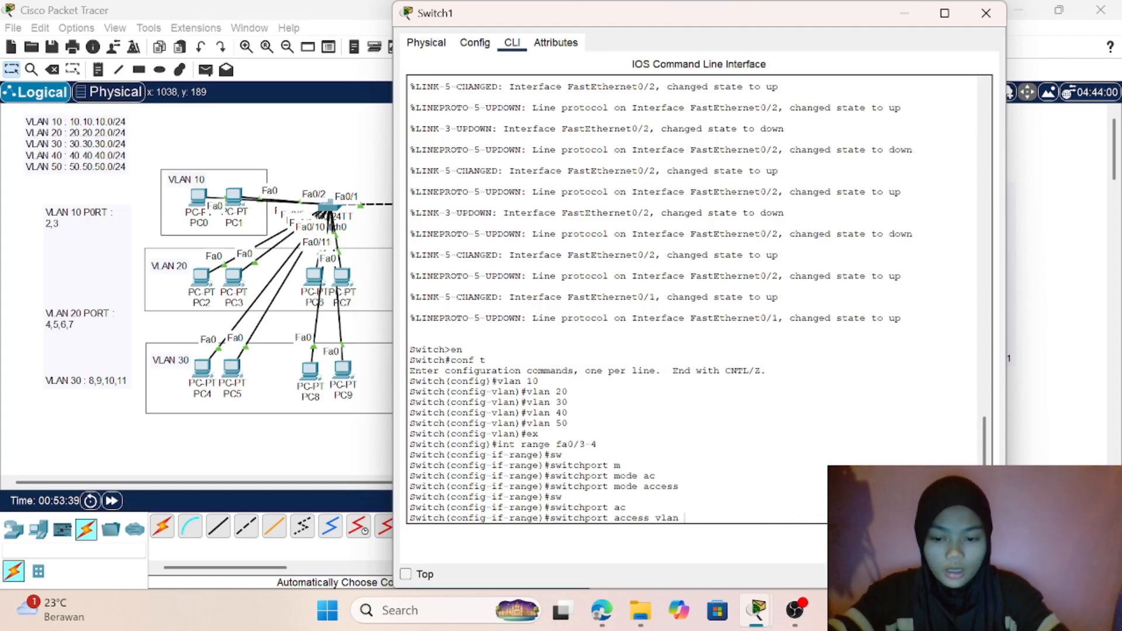
{"action": "type", "text": " 40"}
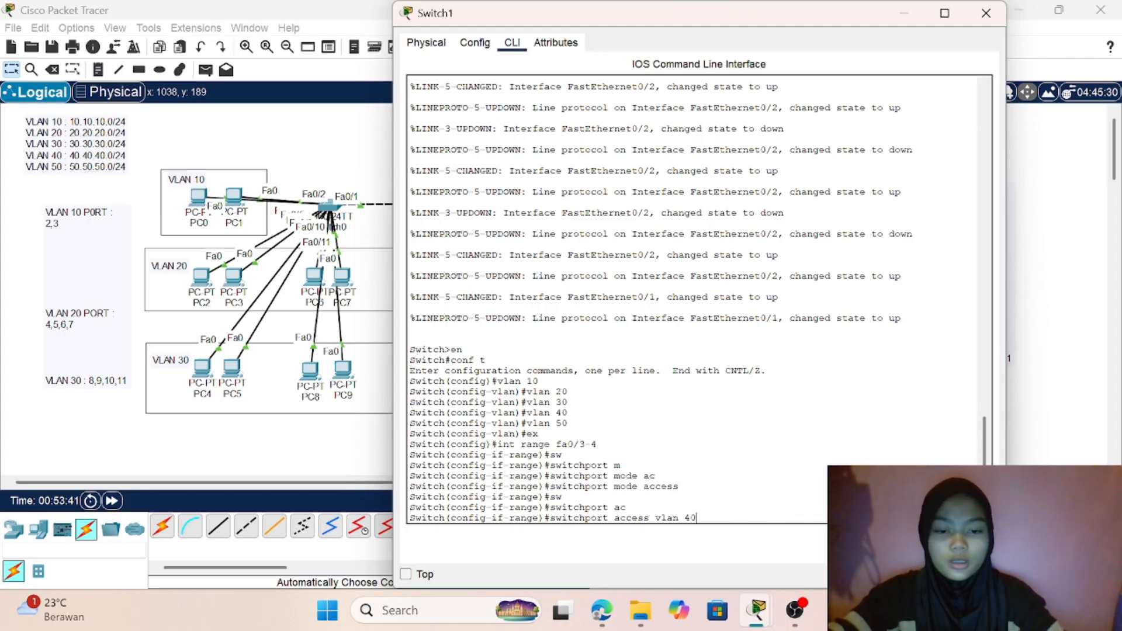
{"action": "key", "text": "Return"}
{"action": "type", "text": "e)#e"}
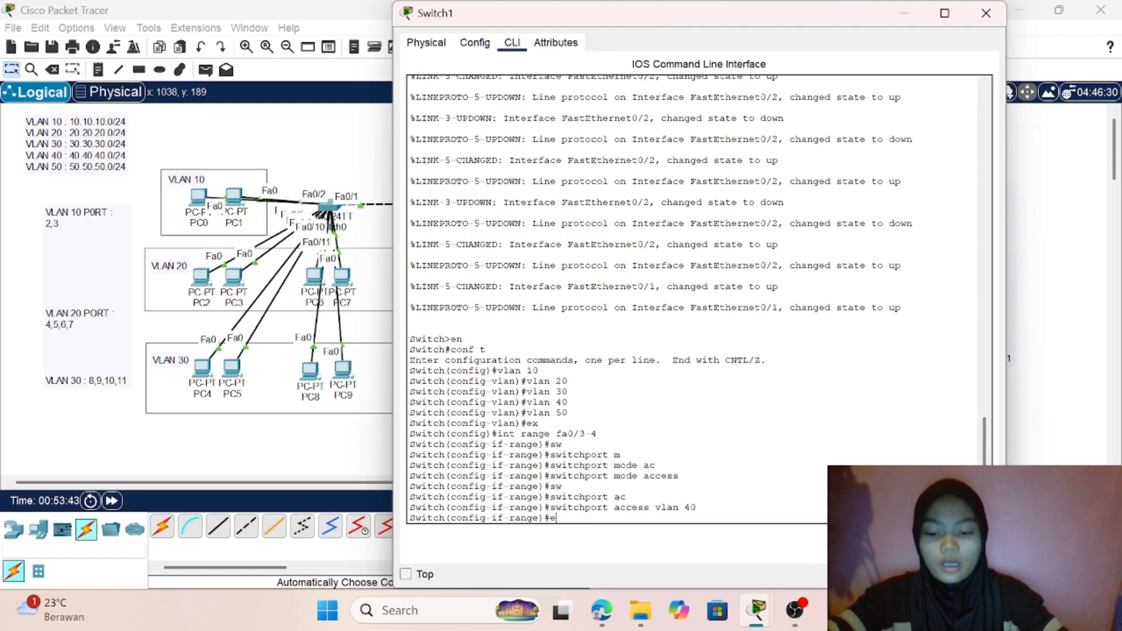
{"action": "type", "text": "x"}
{"action": "key", "text": "Return"}
- Move PC12 and PC13 slightly up within the VLAN 50 box and enter interface range configuration for ports fa0/5-6 on Switch1
{"action": "type", "text": "in"}
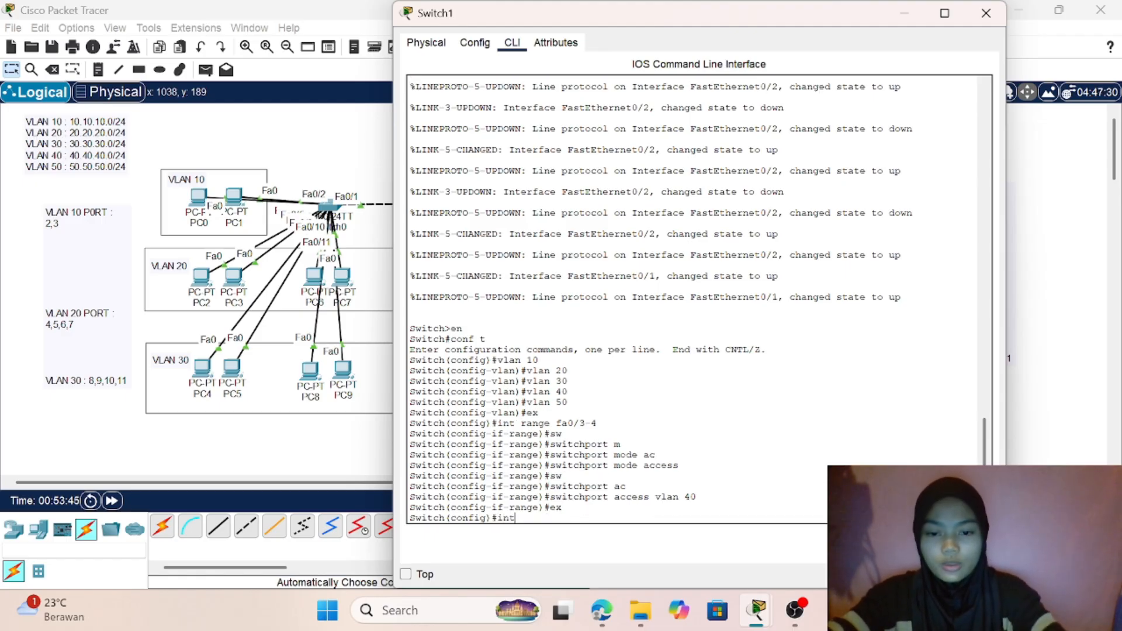
{"action": "type", "text": "t "}
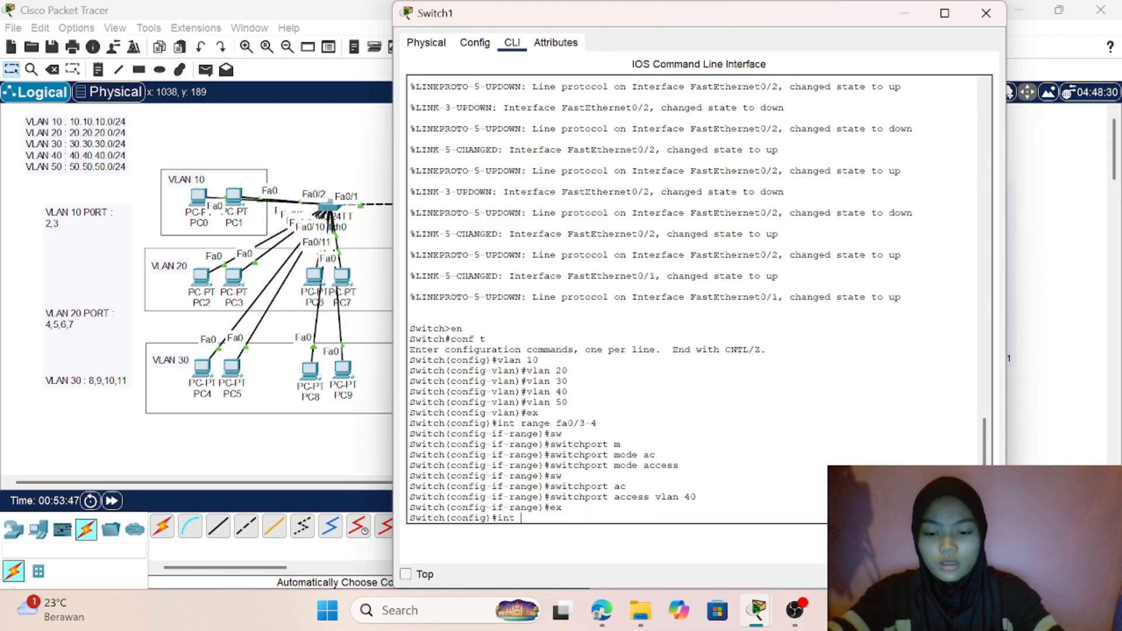
{"action": "type", "text": "range"}
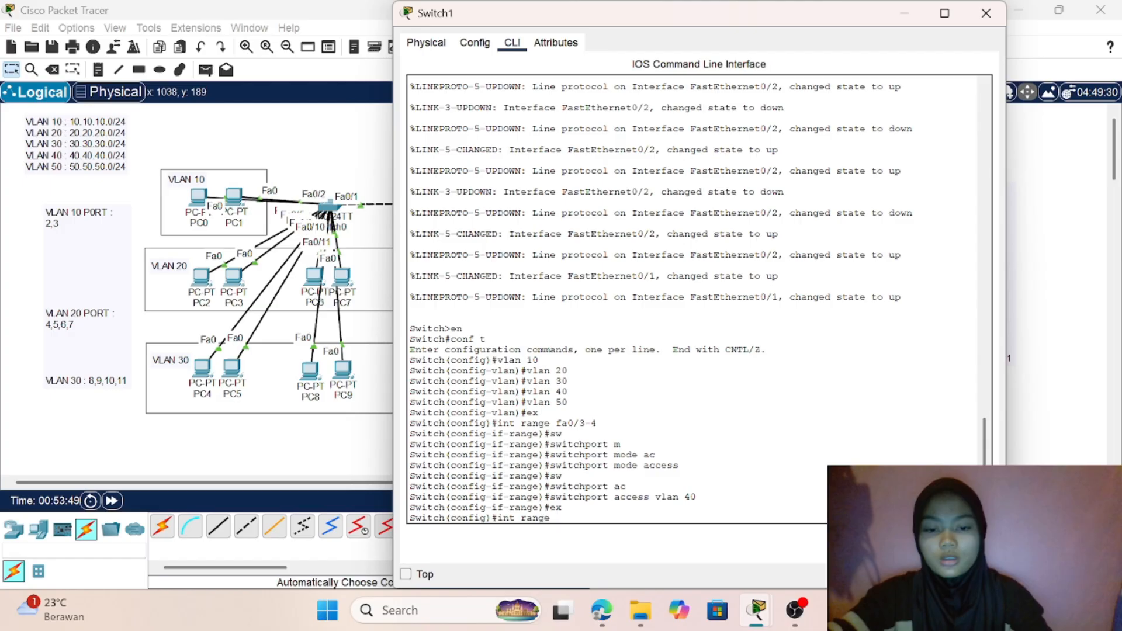
{"action": "left_click", "coordinate": [348, 439]}
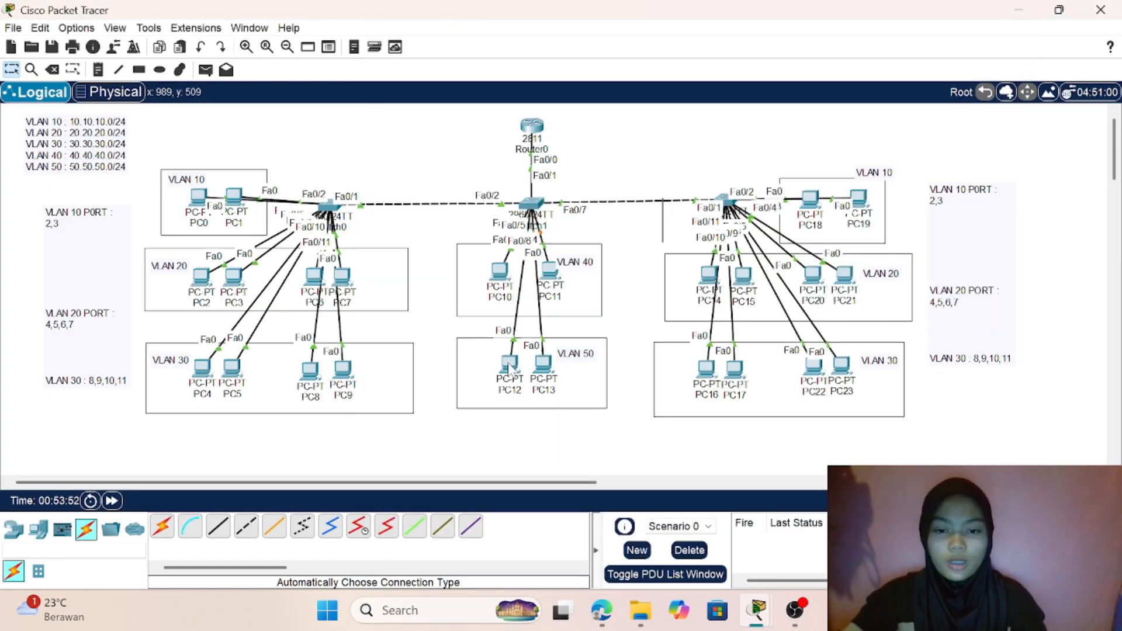
{"action": "left_click_drag", "start_coordinate": [503, 370], "coordinate": [544, 345]}
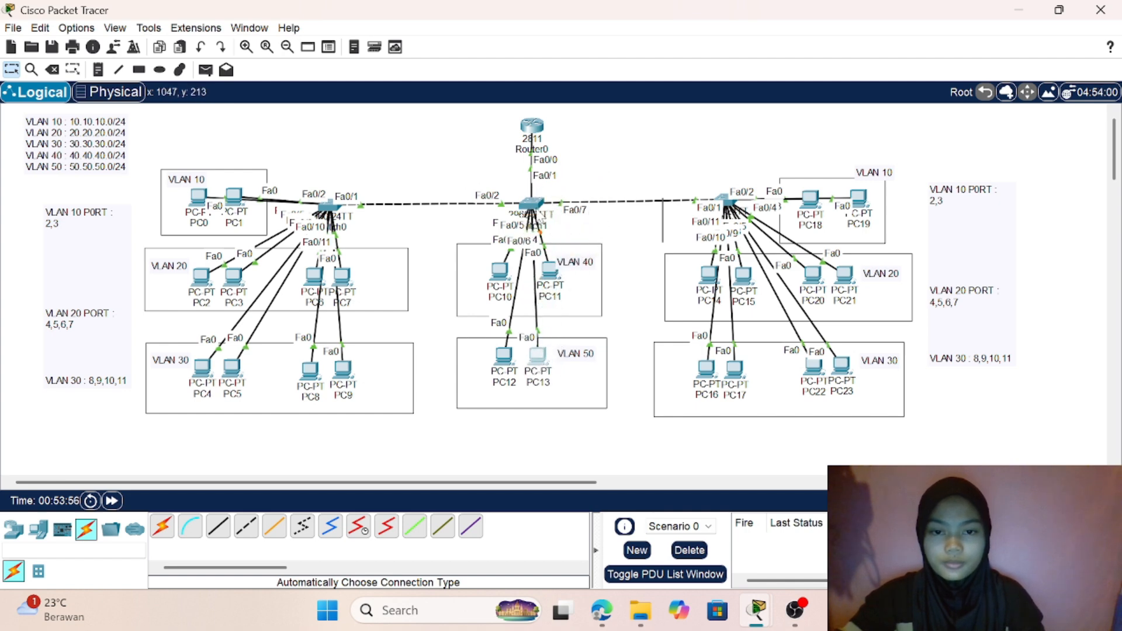
{"action": "left_click", "coordinate": [531, 205]}
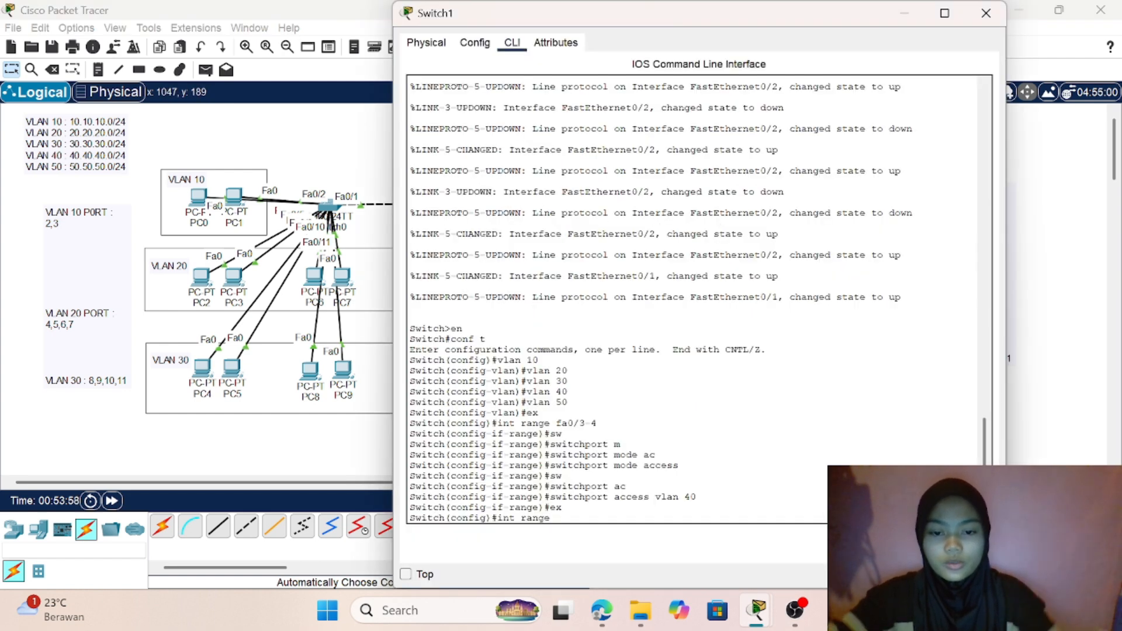
{"action": "type", "text": "fa0/"}
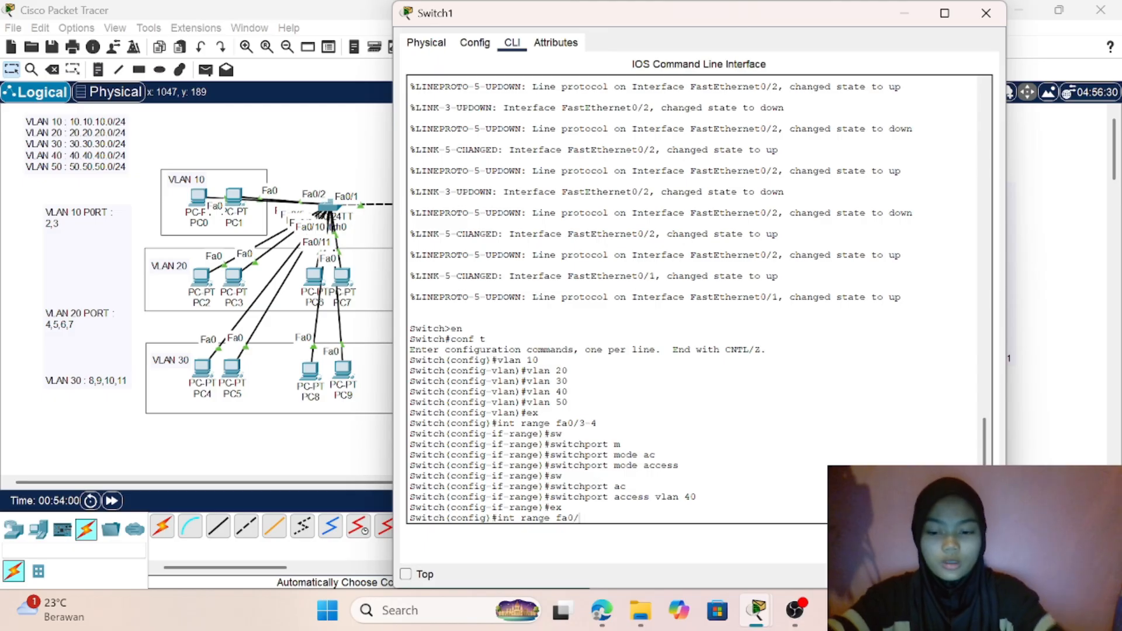
{"action": "type", "text": "5-"}
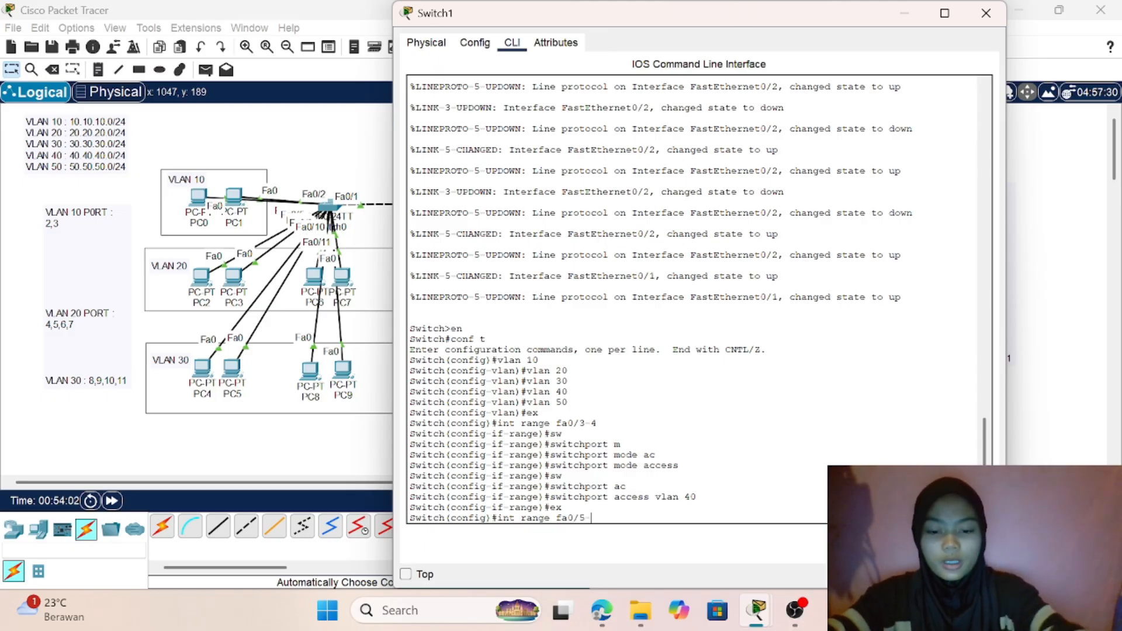
{"action": "type", "text": "6"}
{"action": "key", "text": "Return"}
- Set the switchport mode of Switch1's ports fa0/5-6 to access
{"action": "type", "text": "sw"}
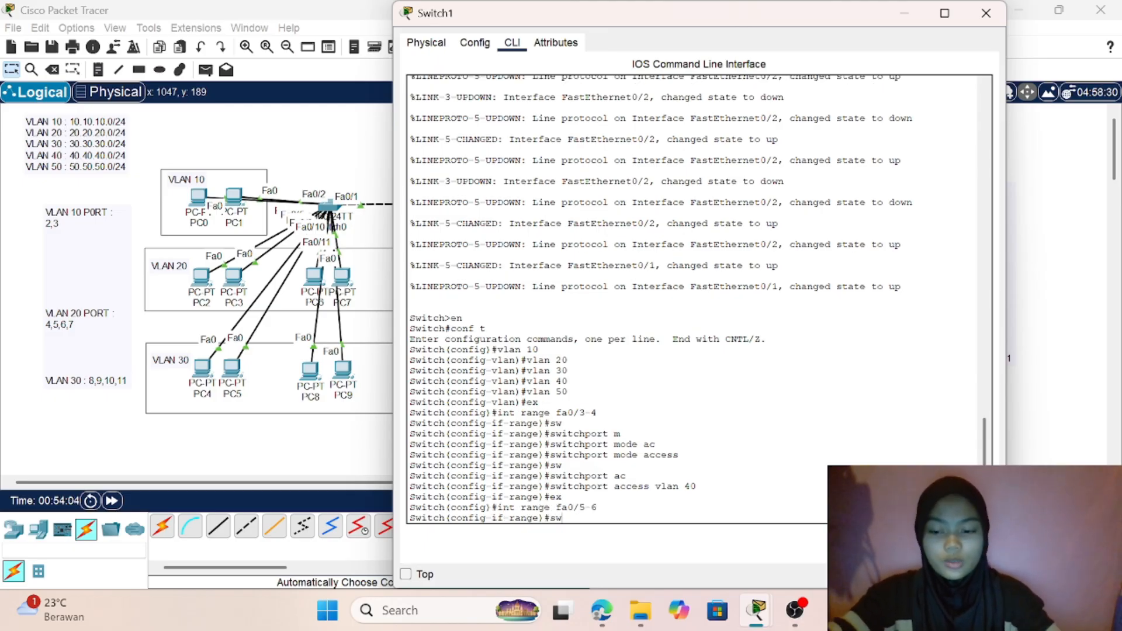
{"action": "key", "text": "Tab"}
{"action": "type", "text": "m"}
{"action": "key", "text": "Tab"}
{"action": "type", "text": "a"}
{"action": "key", "text": "Tab"}
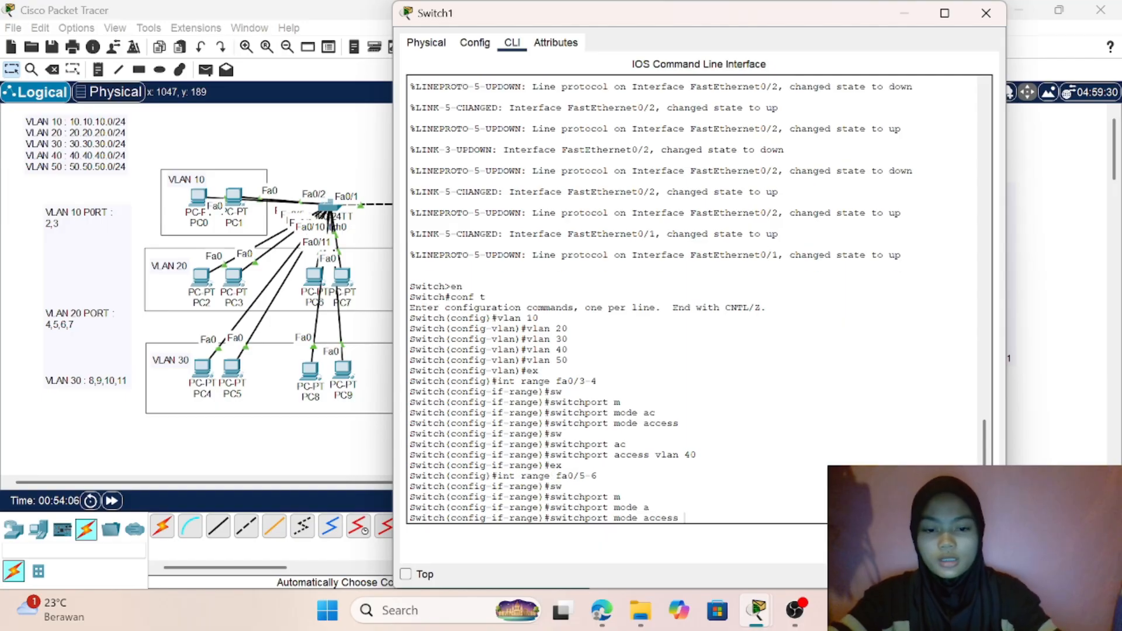
{"action": "key", "text": "Return"}
- Assign Switch1's ports fa0/5-6 to access VLAN 50 and return to the network topology
{"action": "type", "text": "sw"}
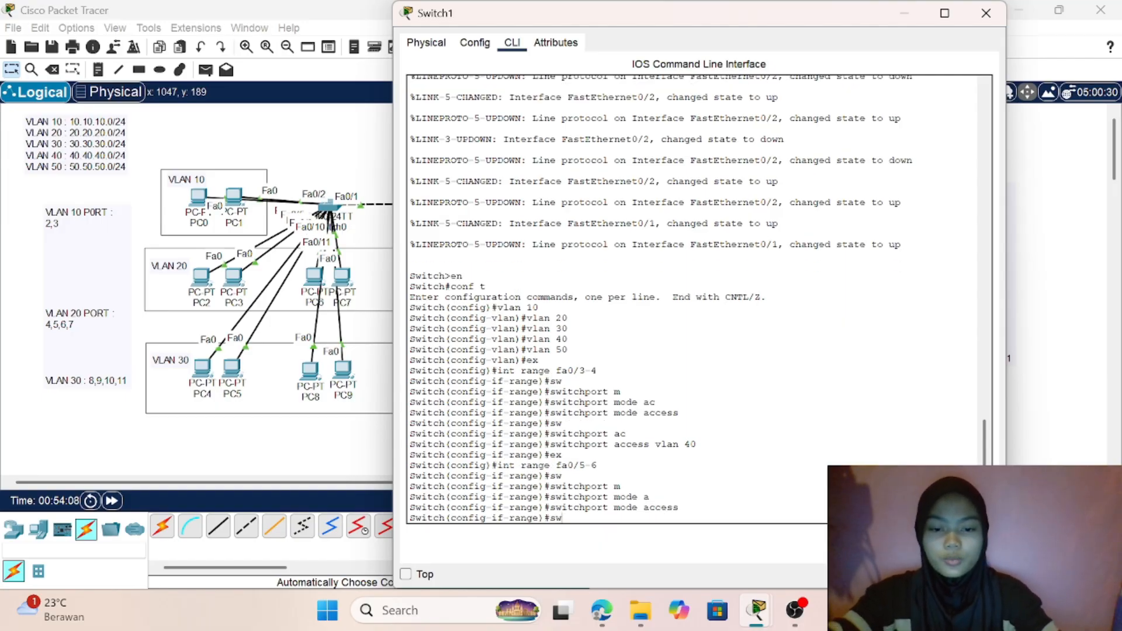
{"action": "key", "text": "Tab"}
{"action": "type", "text": "a"}
{"action": "key", "text": "Tab"}
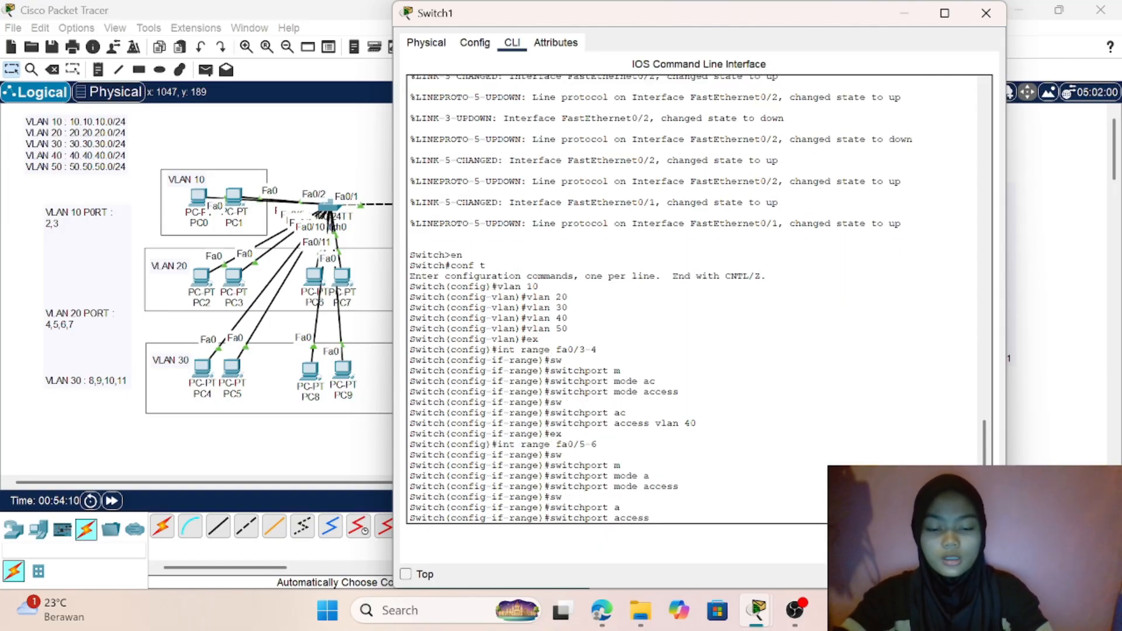
{"action": "type", "text": "v"}
{"action": "key", "text": "Tab"}
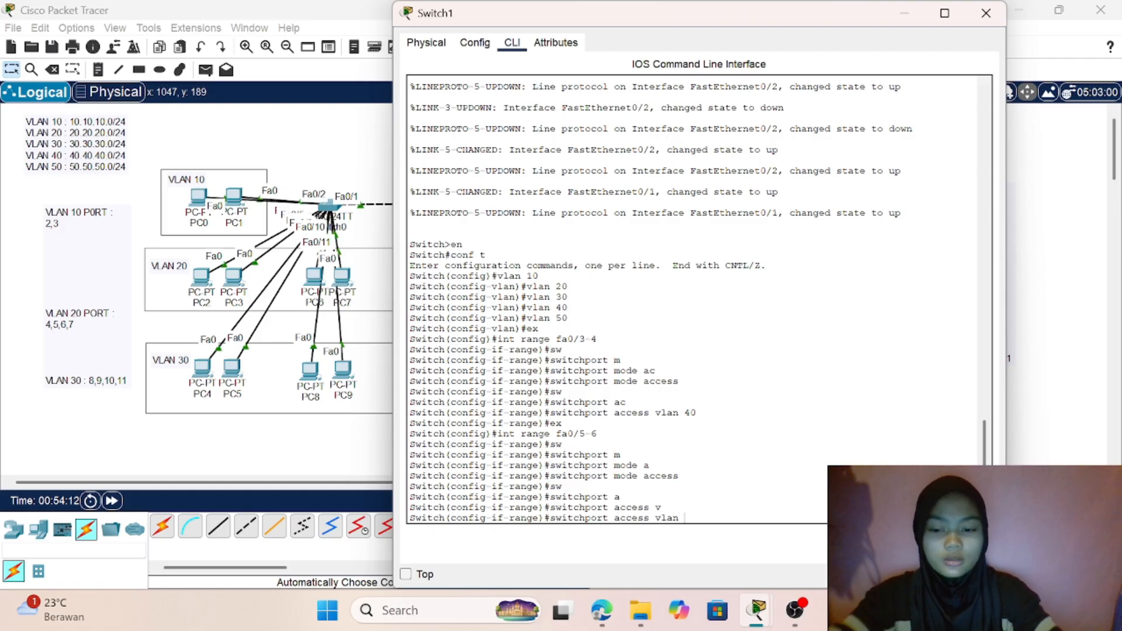
{"action": "type", "text": "50"}
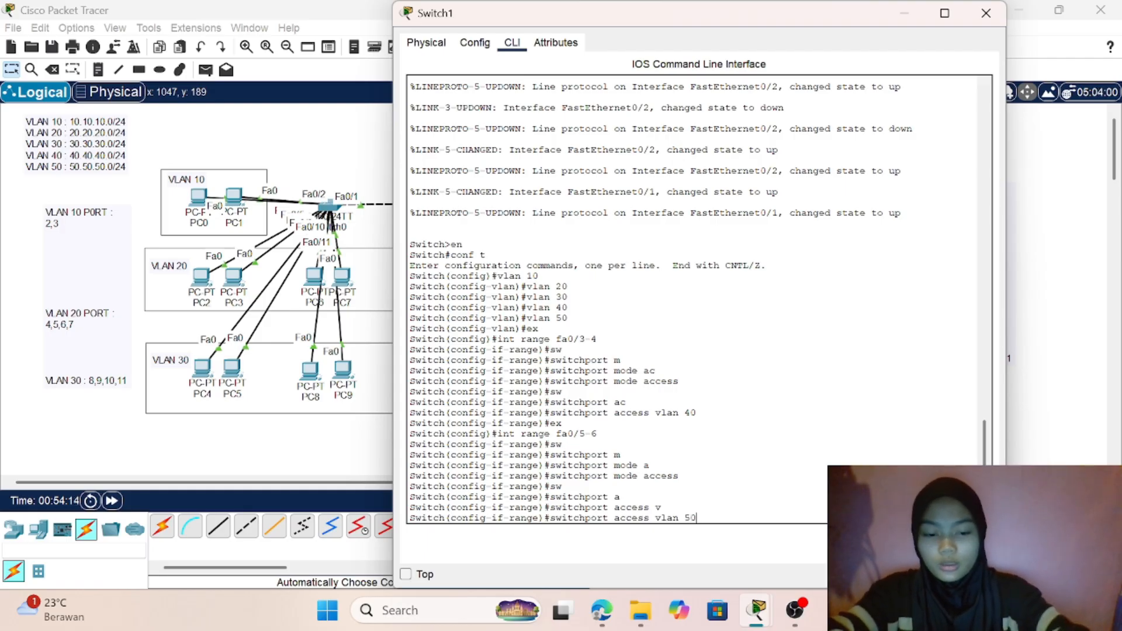
{"action": "key", "text": "Return"}
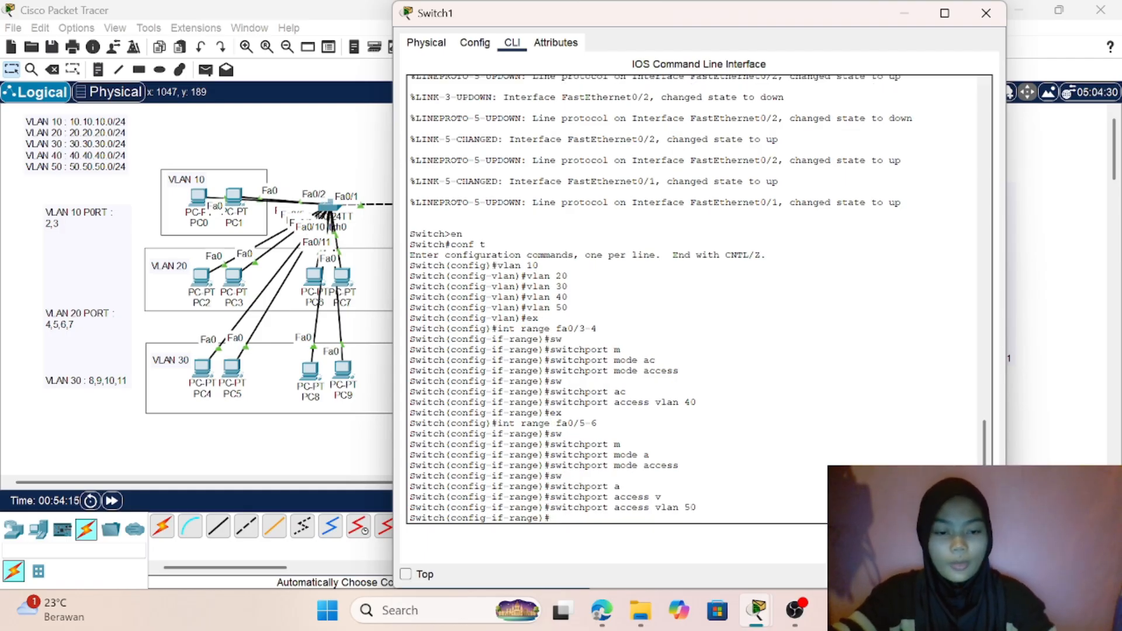
{"action": "left_click", "coordinate": [254, 473]}
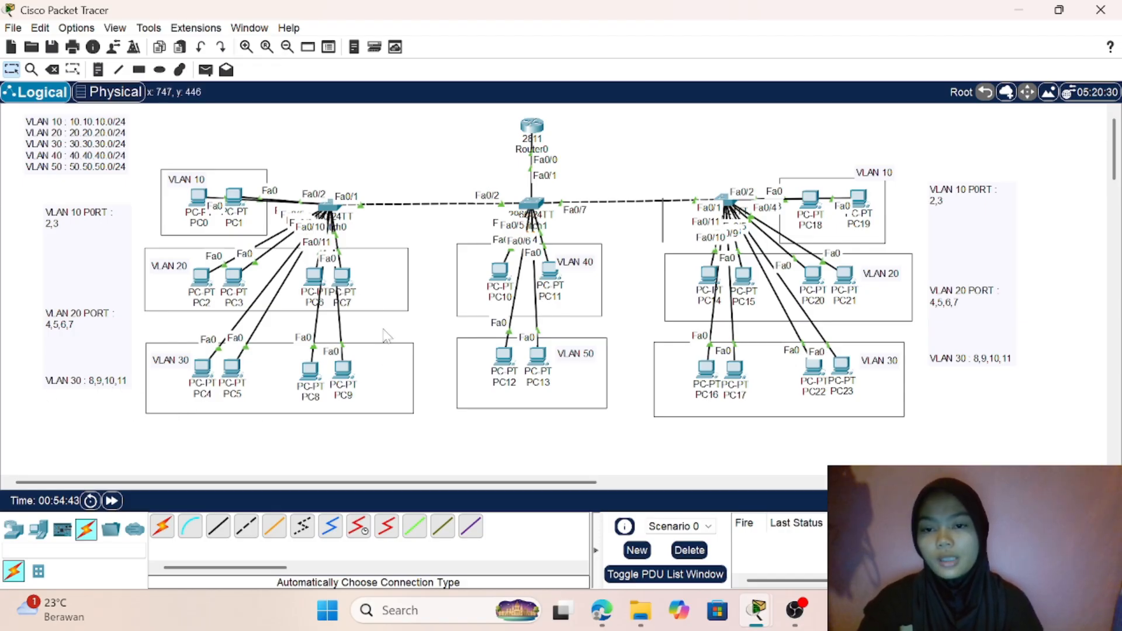
- Reopen Switch0's command line, exit VLAN configuration and enter interface range configuration for ports fa0/2-3
{"action": "left_click", "coordinate": [330, 208]}
{"action": "left_click", "coordinate": [549, 518]}
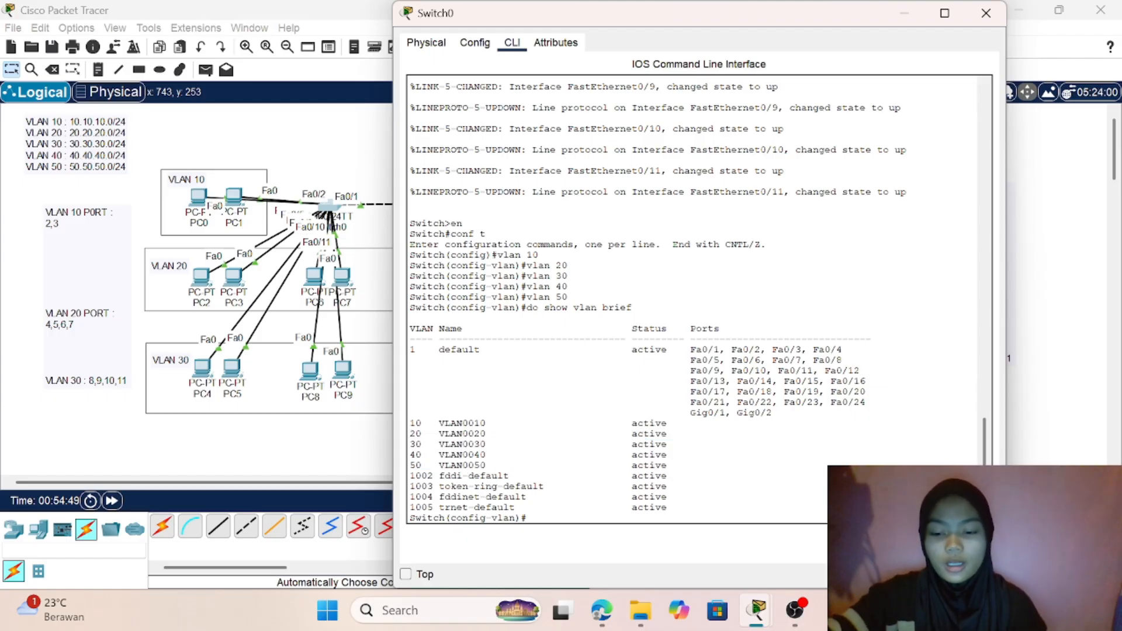
{"action": "type", "text": "ex"}
{"action": "key", "text": "Return"}
{"action": "type", "text": "in"}
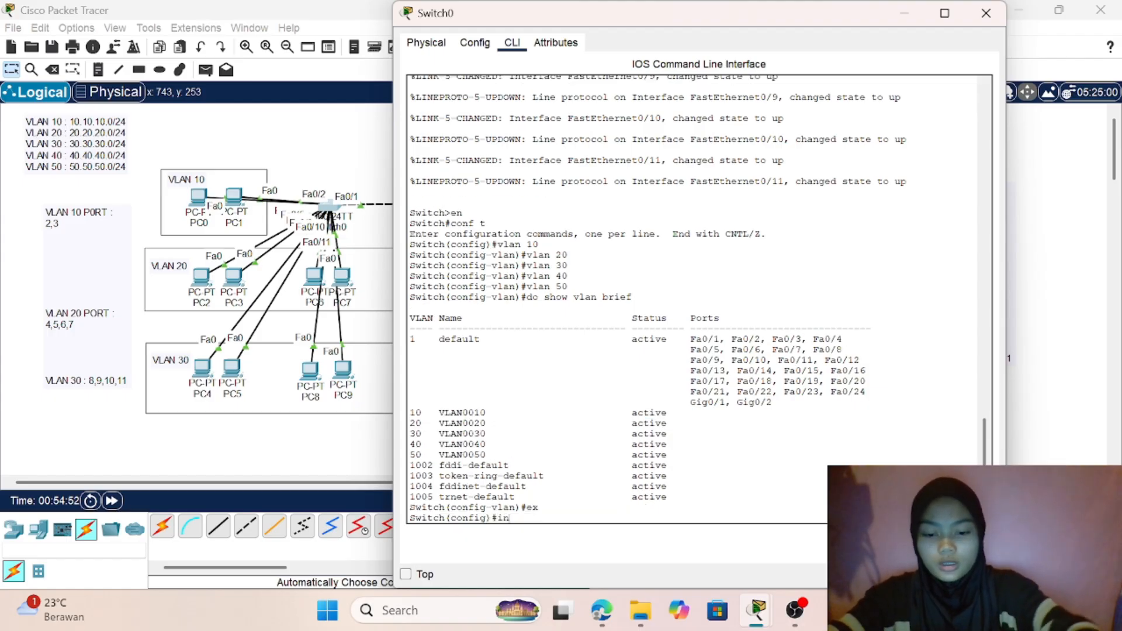
{"action": "type", "text": "t range"}
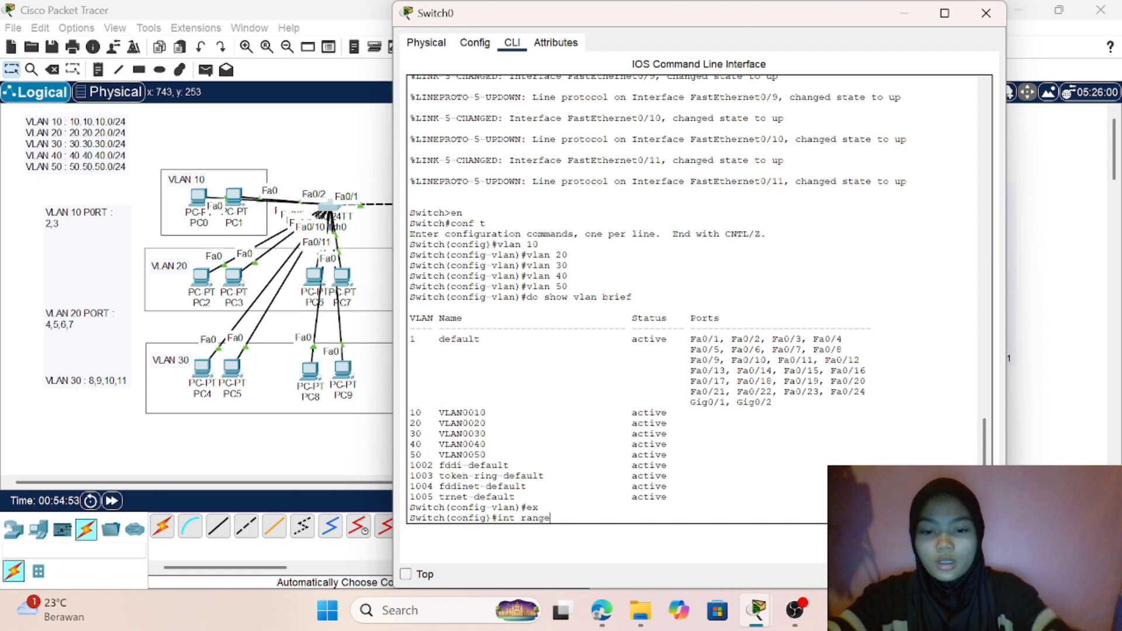
{"action": "type", "text": " fa0/1"}
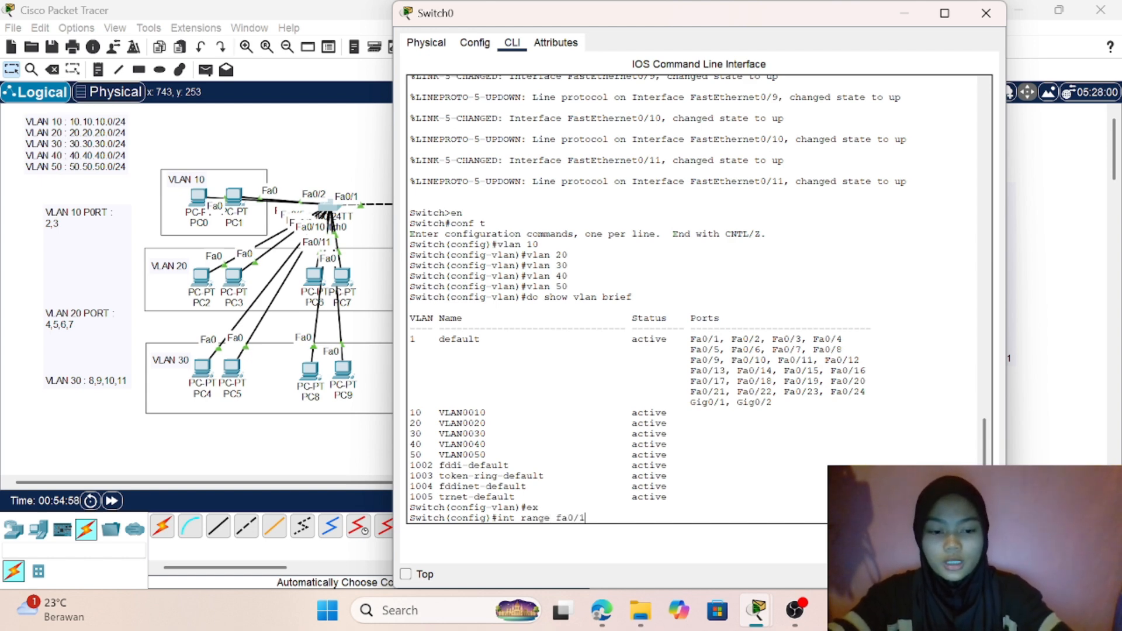
{"action": "key", "text": "BackSpace"}
{"action": "type", "text": "2"}
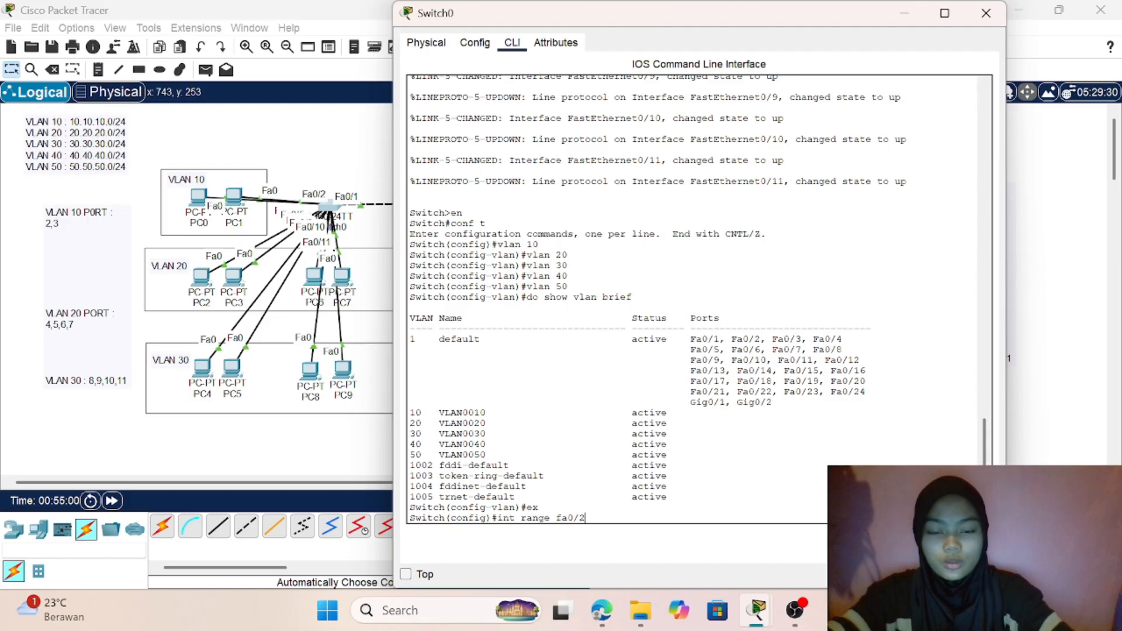
{"action": "type", "text": "-3"}
{"action": "key", "text": "Return"}
- Set the switchport mode of Switch0's ports fa0/2-3 to access
{"action": "type", "text": "s"}
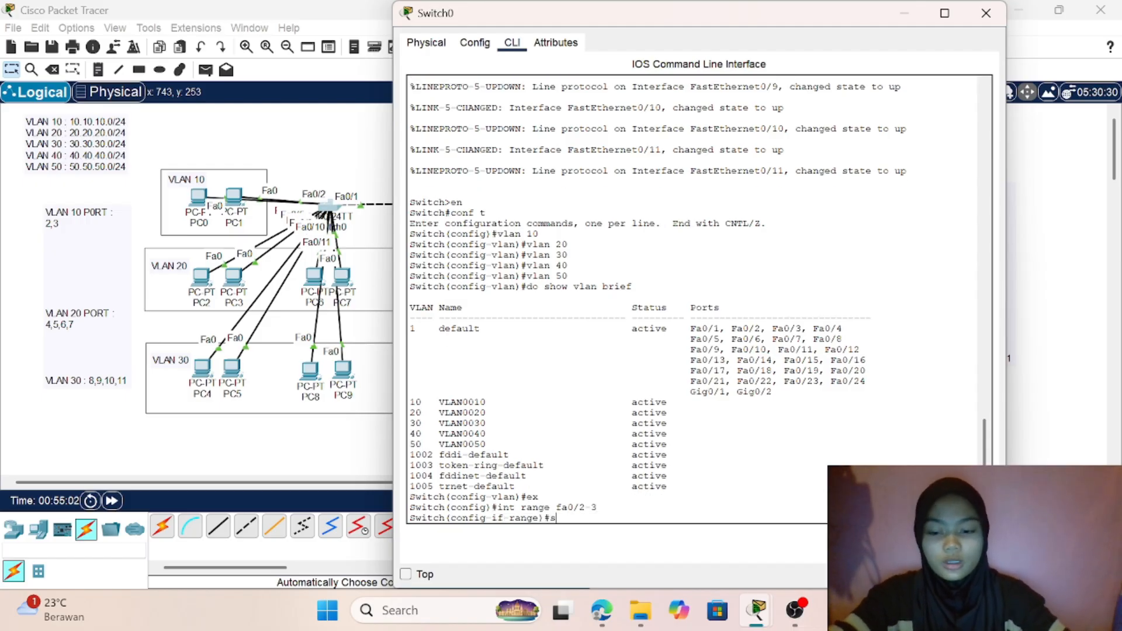
{"action": "type", "text": "w"}
{"action": "key", "text": "Tab"}
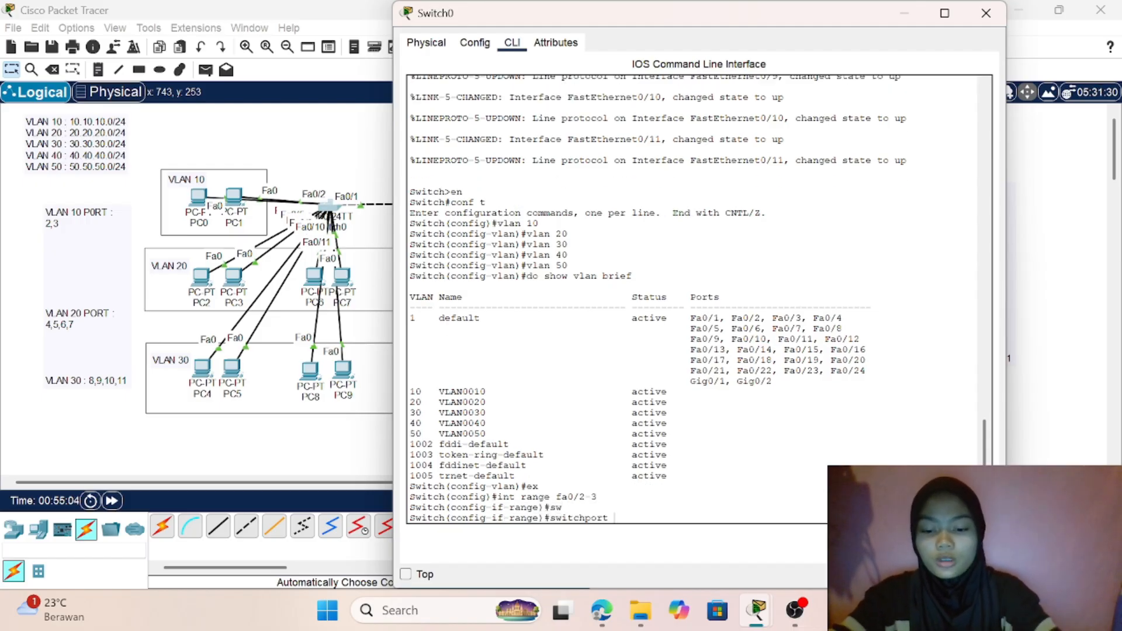
{"action": "type", "text": "m"}
{"action": "key", "text": "Tab"}
{"action": "type", "text": "a"}
{"action": "key", "text": "Tab"}
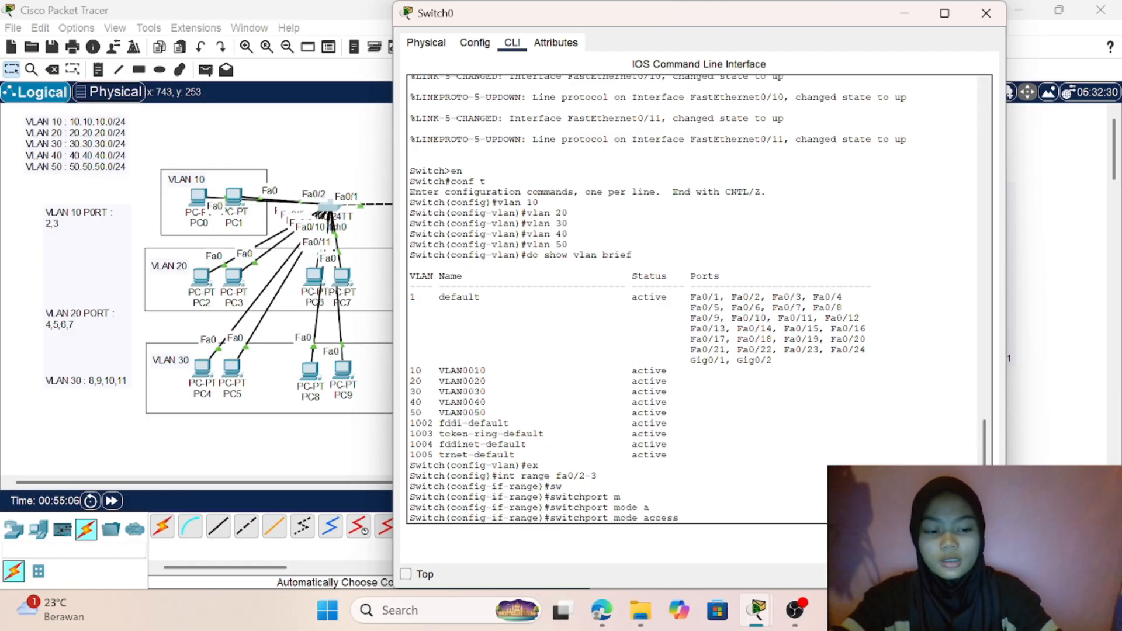
{"action": "key", "text": "Return"}
- Assign Switch0's ports fa0/2-3 to access VLAN 10 and return to global configuration mode
{"action": "type", "text": "sw"}
{"action": "key", "text": "Tab"}
{"action": "type", "text": "a"}
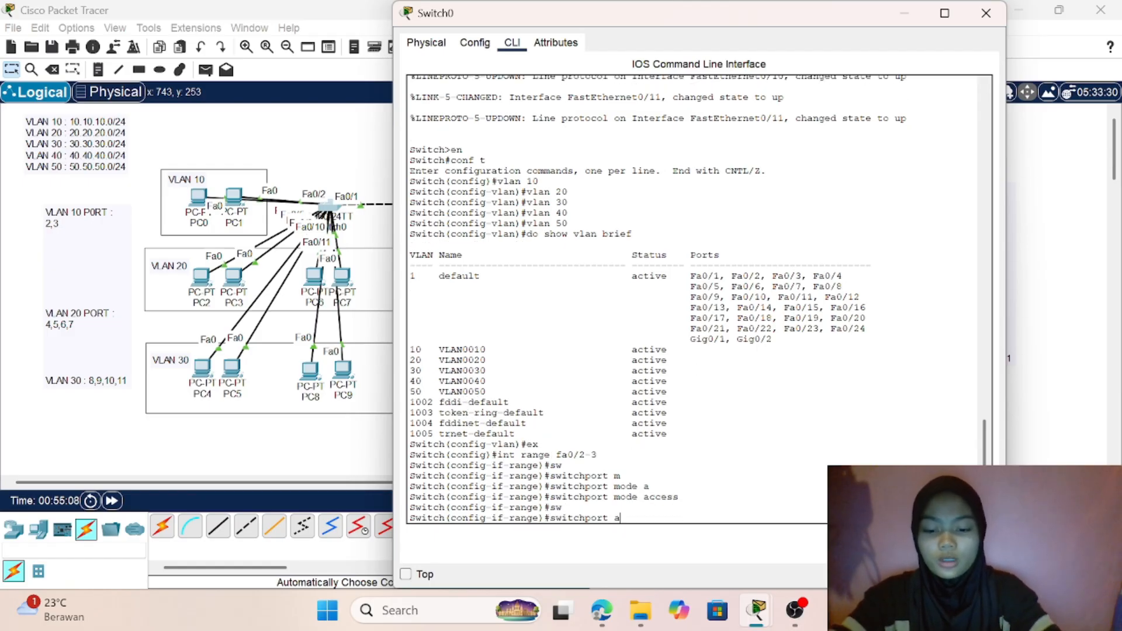
{"action": "key", "text": "Tab"}
{"action": "type", "text": "v"}
{"action": "key", "text": "Tab"}
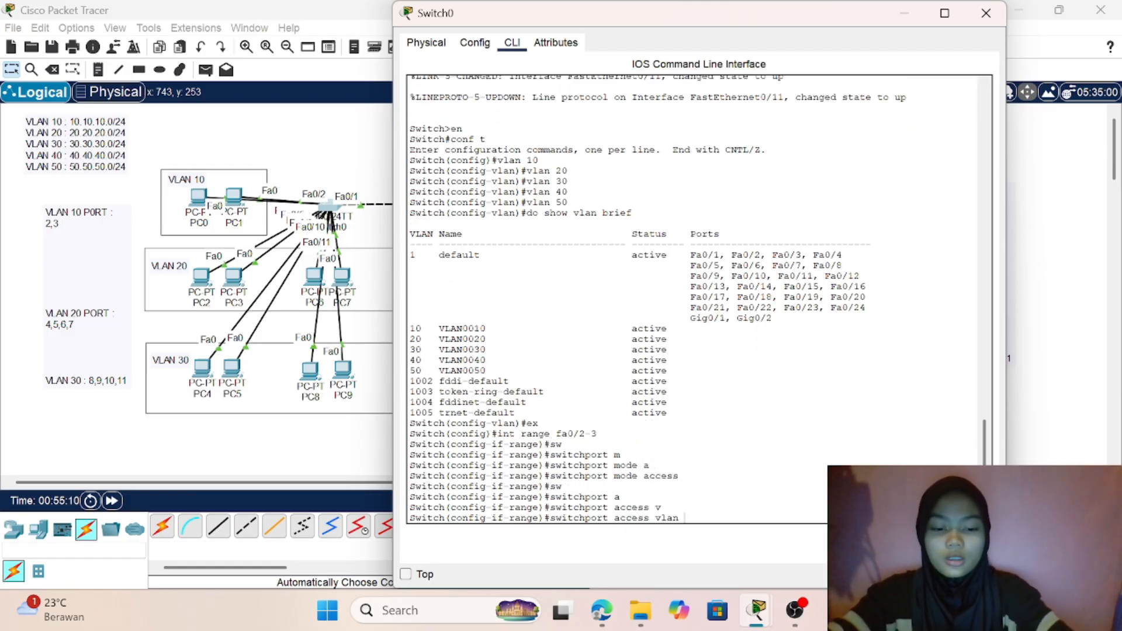
{"action": "type", "text": "10"}
{"action": "key", "text": "Return"}
{"action": "type", "text": "e)#e"}
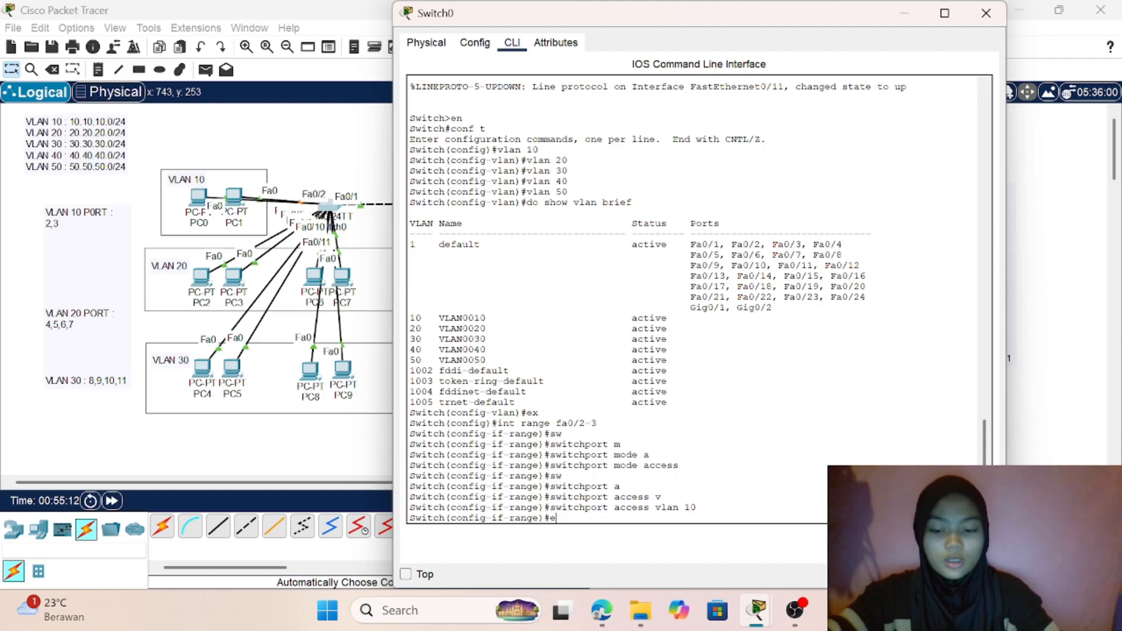
{"action": "type", "text": "x"}
{"action": "key", "text": "Return"}
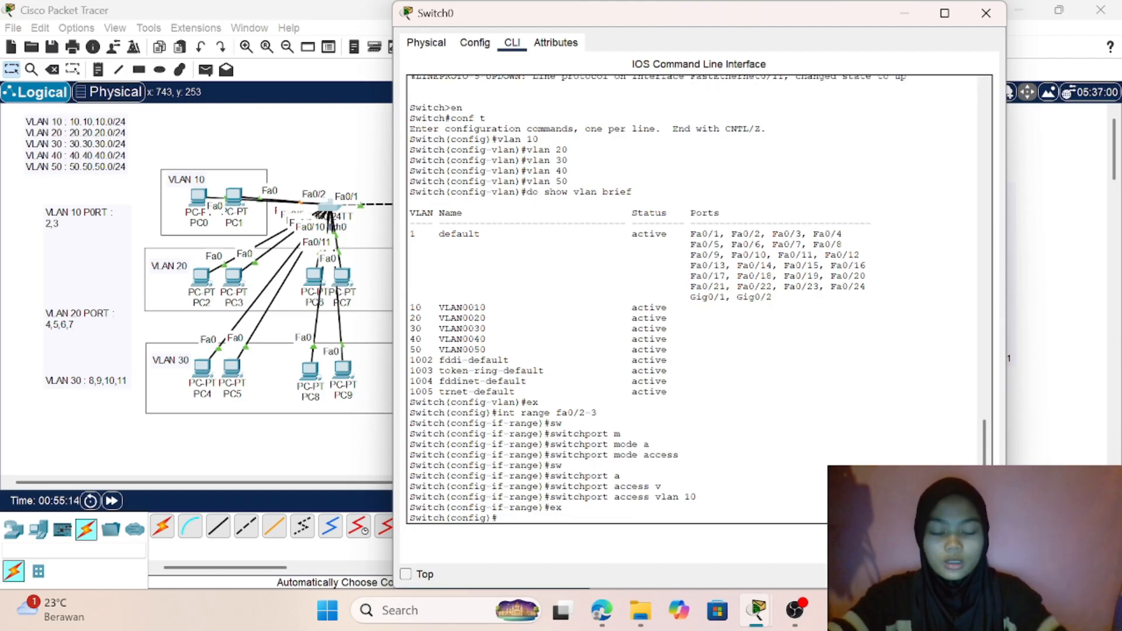
- Enter interface range configuration for Switch0's ports fa0/4-7
{"action": "type", "text": "int ranf"}
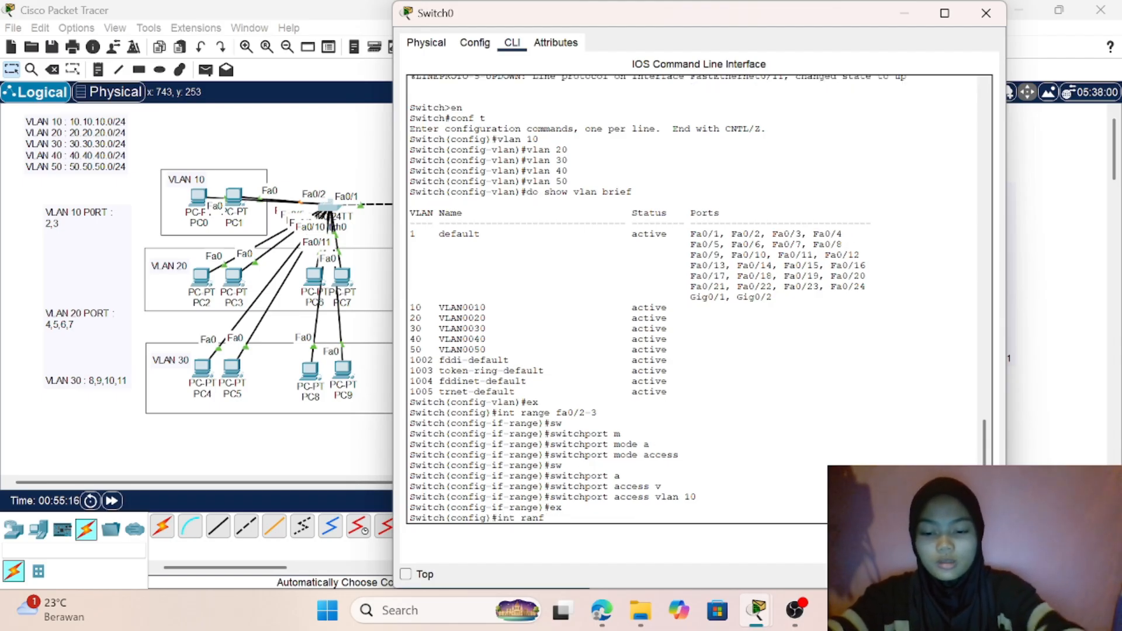
{"action": "type", "text": "e"}
{"action": "key", "text": "BackSpace"}
{"action": "key", "text": "BackSpace"}
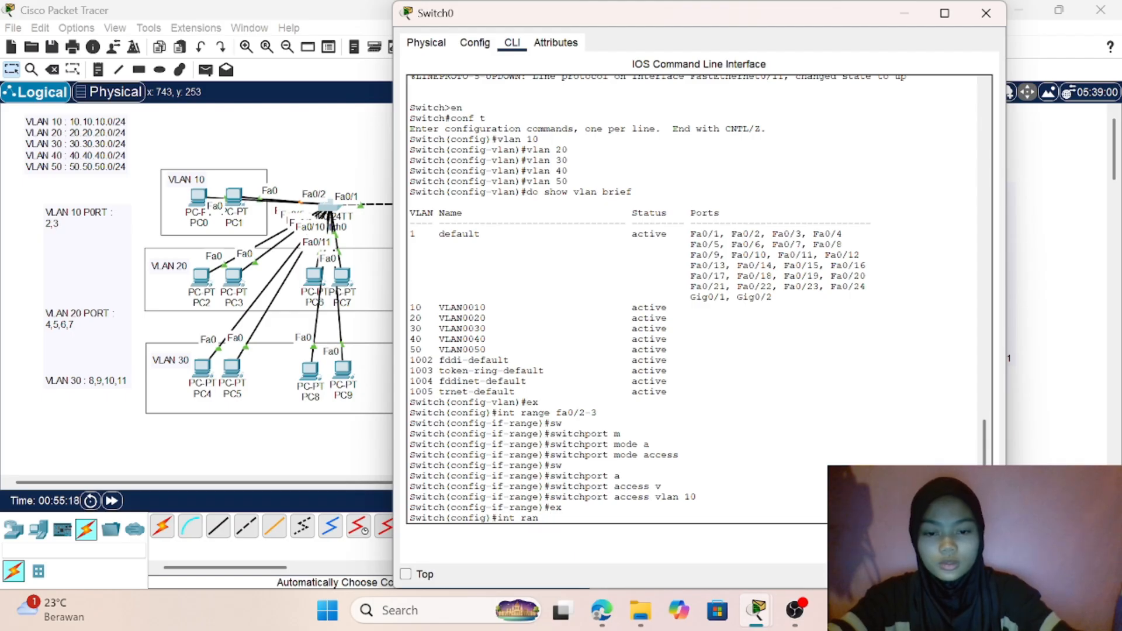
{"action": "type", "text": "ge fa"}
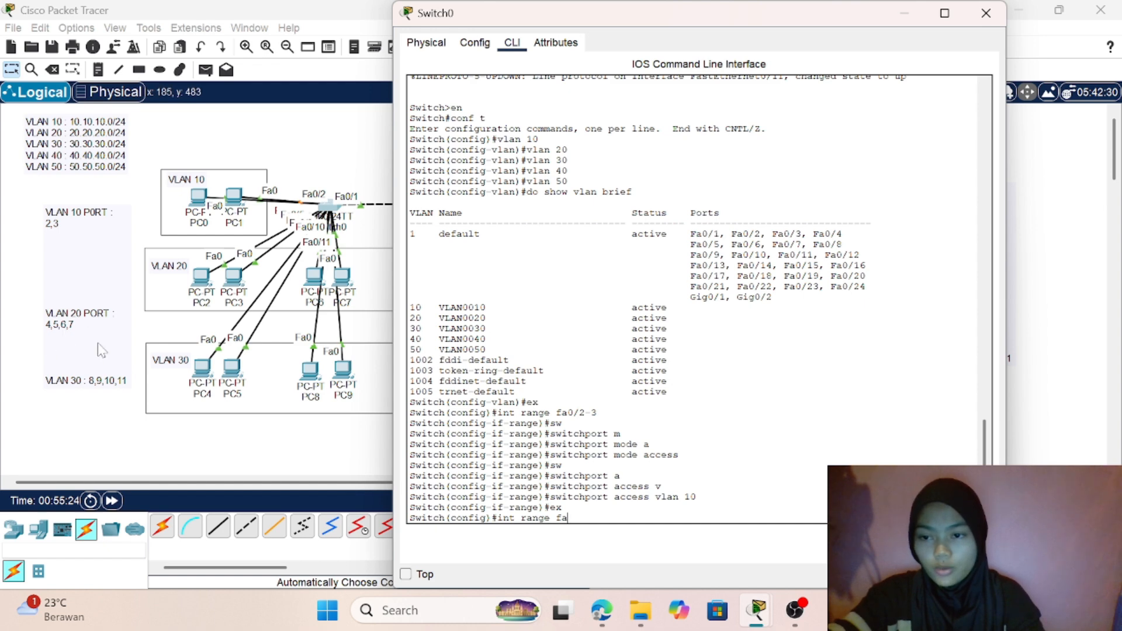
{"action": "type", "text": "0"}
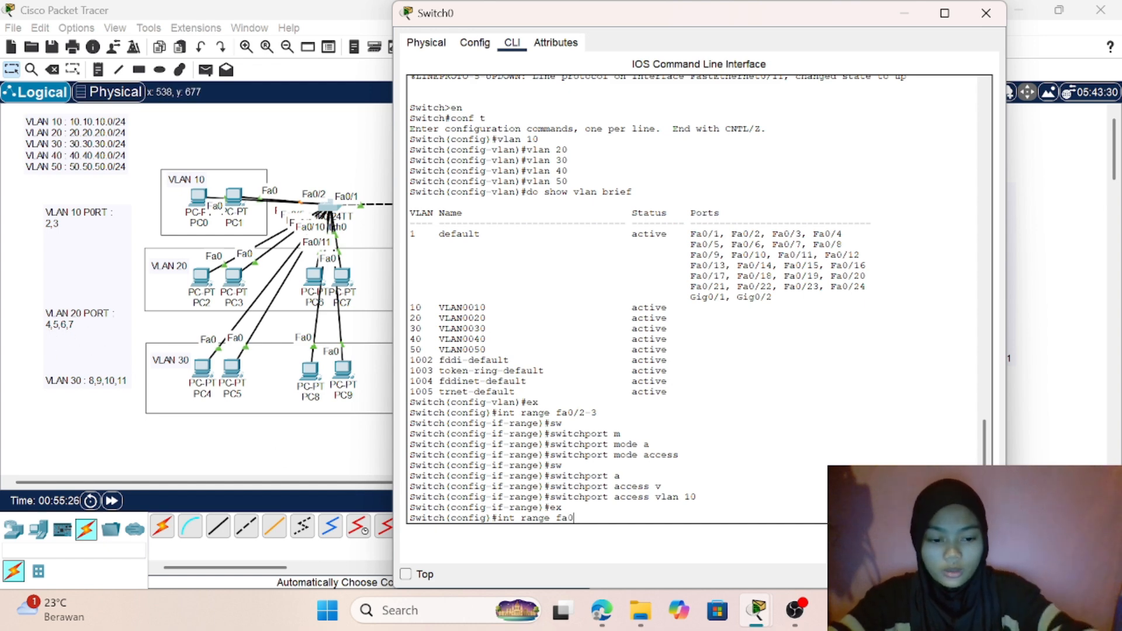
{"action": "type", "text": "/4-"}
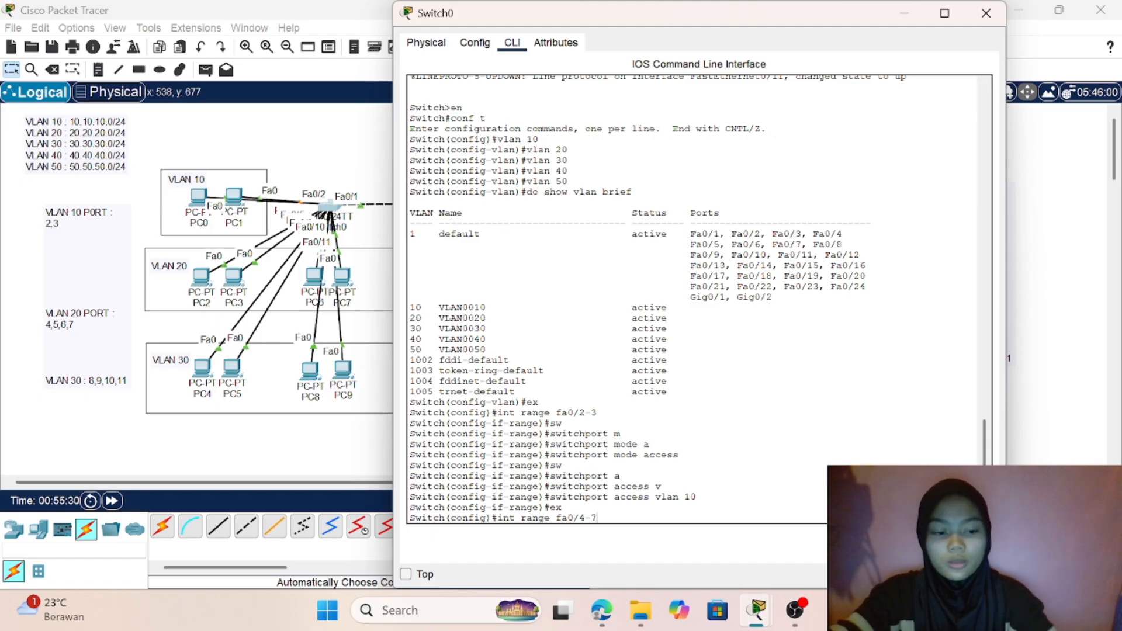
{"action": "type", "text": "7"}
{"action": "key", "text": "Return"}
- Set the switchport mode of Switch0's ports fa0/4-7 to access
{"action": "type", "text": "s"}
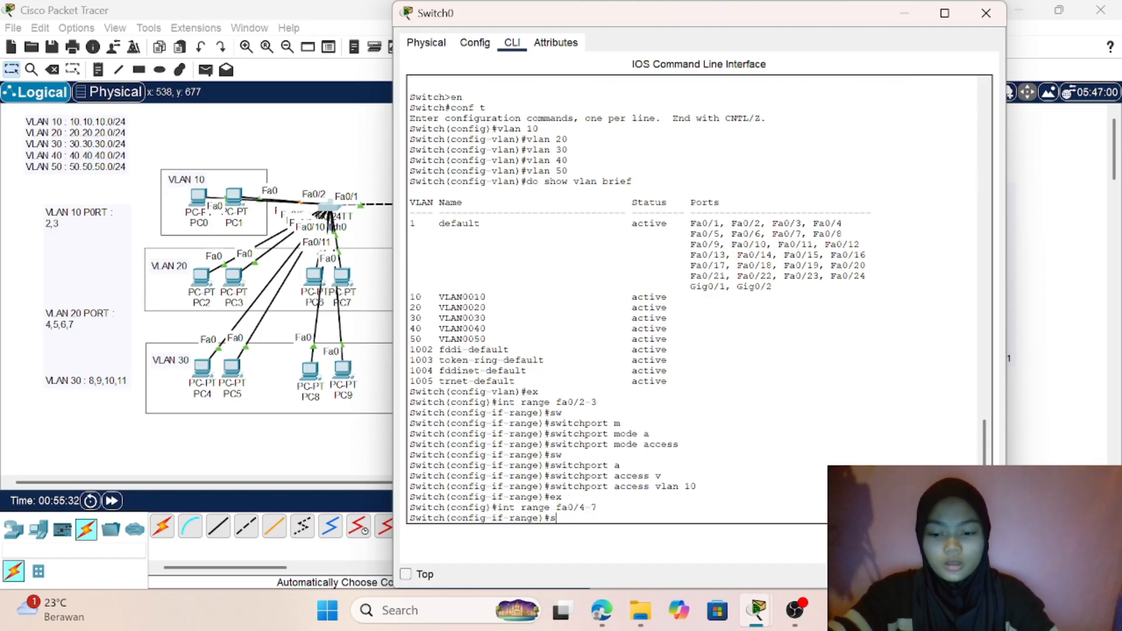
{"action": "type", "text": "w"}
{"action": "key", "text": "Tab"}
{"action": "type", "text": "m"}
{"action": "key", "text": "Tab"}
{"action": "type", "text": "a"}
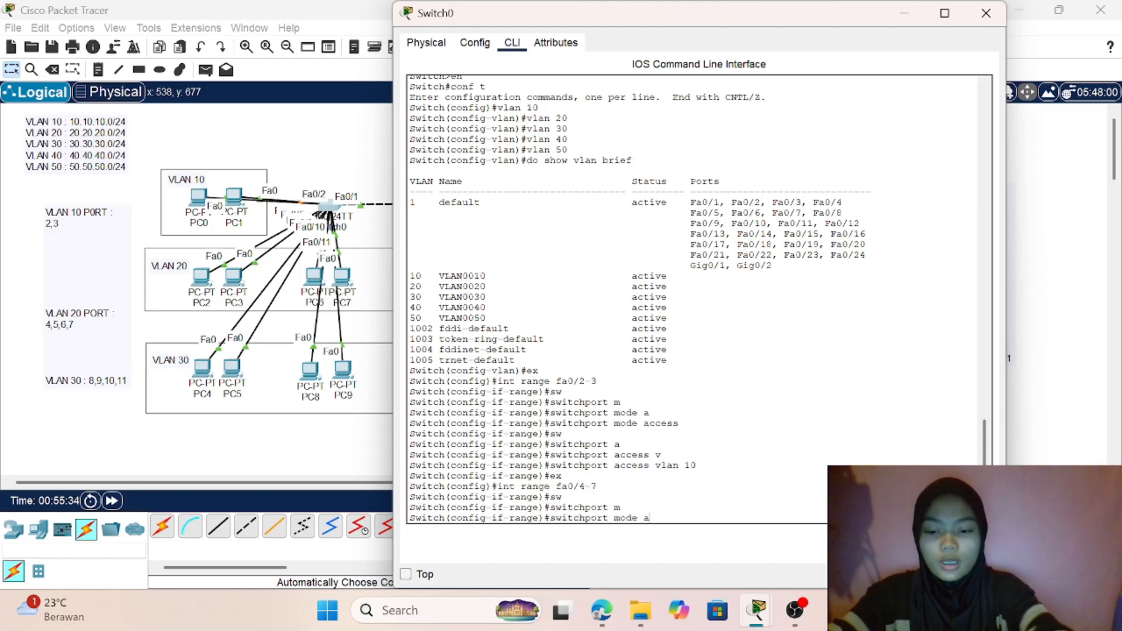
{"action": "key", "text": "Tab"}
{"action": "key", "text": "Return"}
{"action": "type", "text": "sw"}
- Assign Switch0's ports fa0/4-7 to access VLAN 20 and return to global configuration mode
{"action": "key", "text": "Tab"}
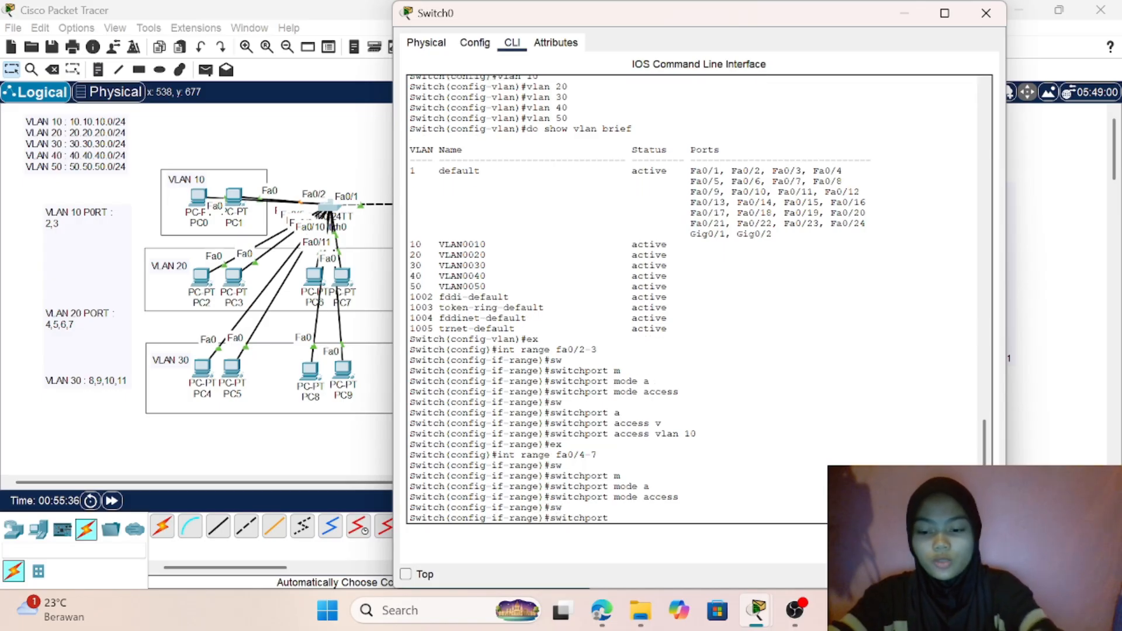
{"action": "type", "text": "ac"}
{"action": "key", "text": "Tab"}
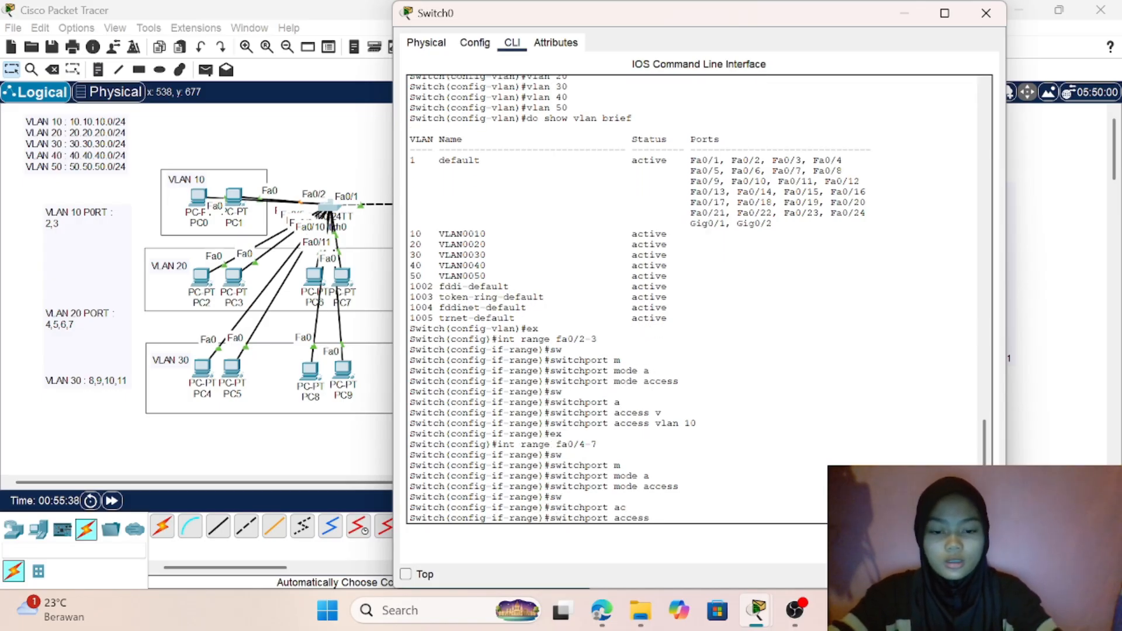
{"action": "type", "text": "v"}
{"action": "key", "text": "Tab"}
{"action": "type", "text": "20"}
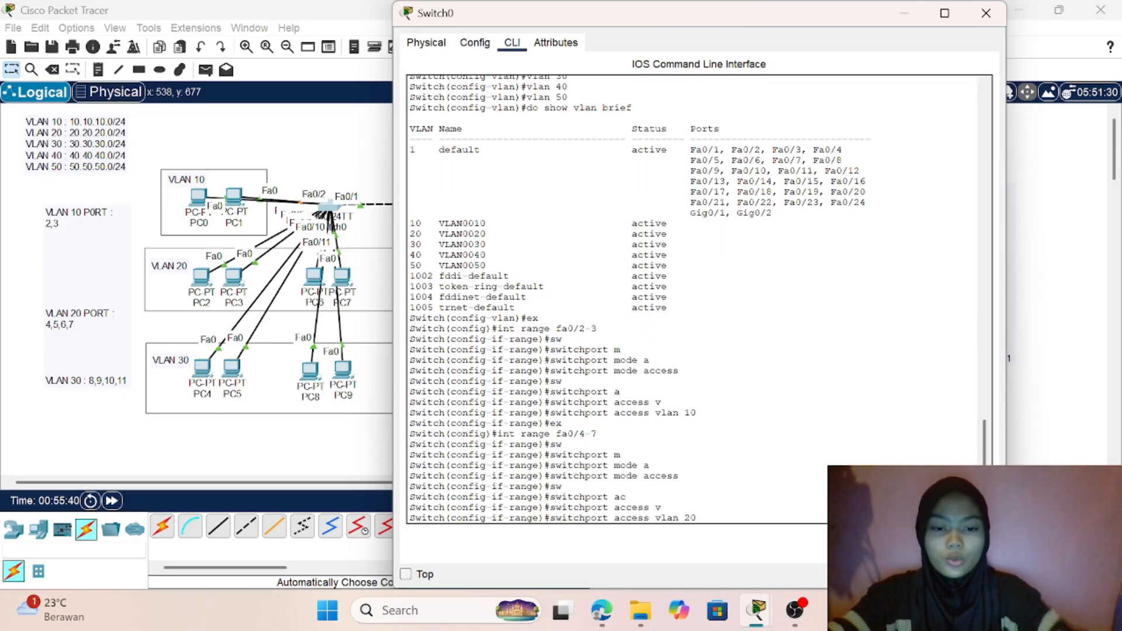
{"action": "key", "text": "Return"}
{"action": "type", "text": "ex"}
{"action": "key", "text": "Return"}
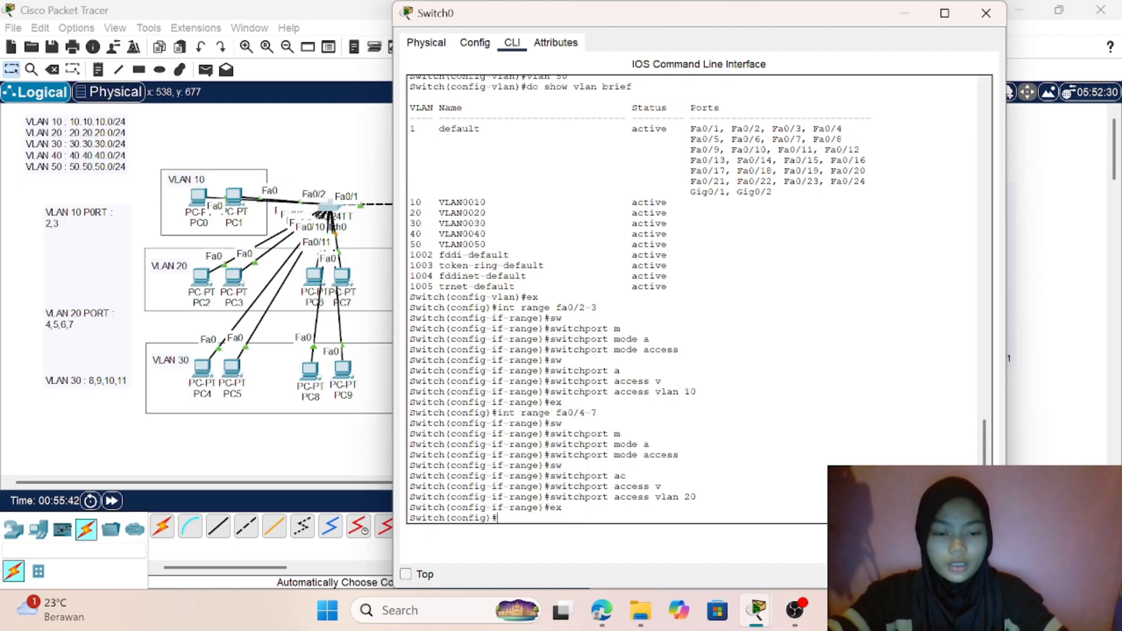
- Enter interface range configuration for Switch0's ports fa0/8-11
{"action": "type", "text": "int r"}
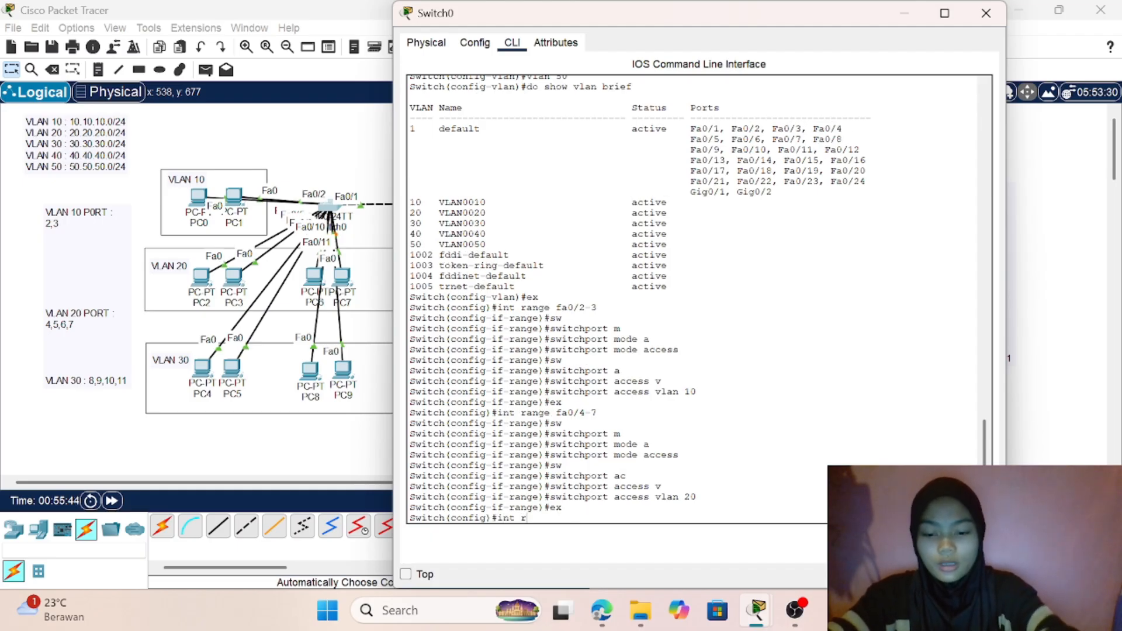
{"action": "type", "text": "ange"}
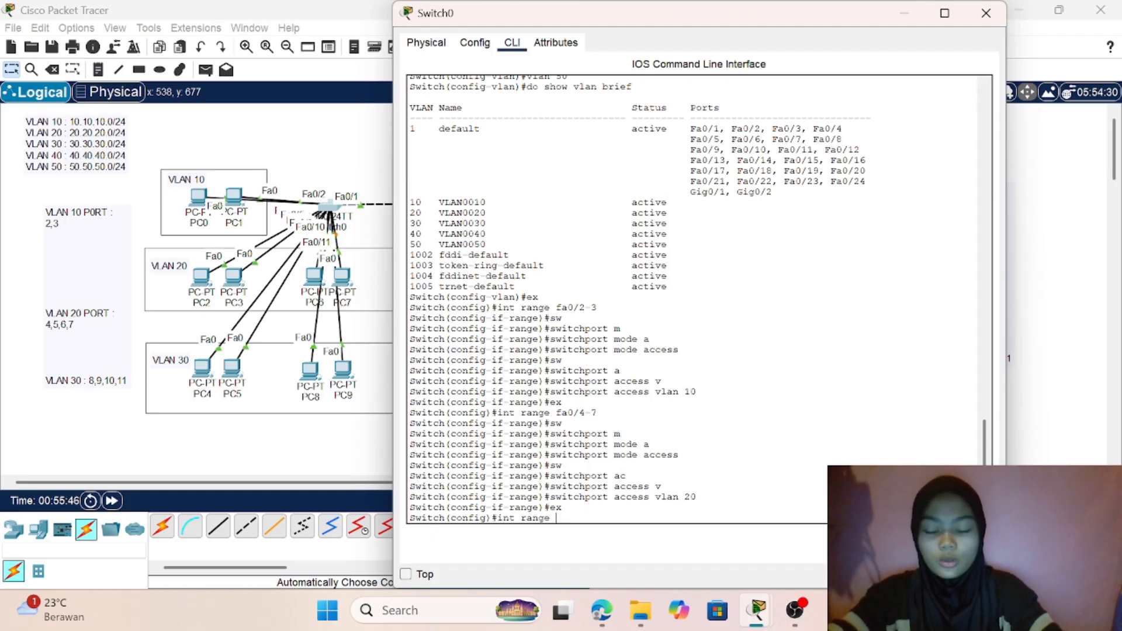
{"action": "type", "text": " fa0/"}
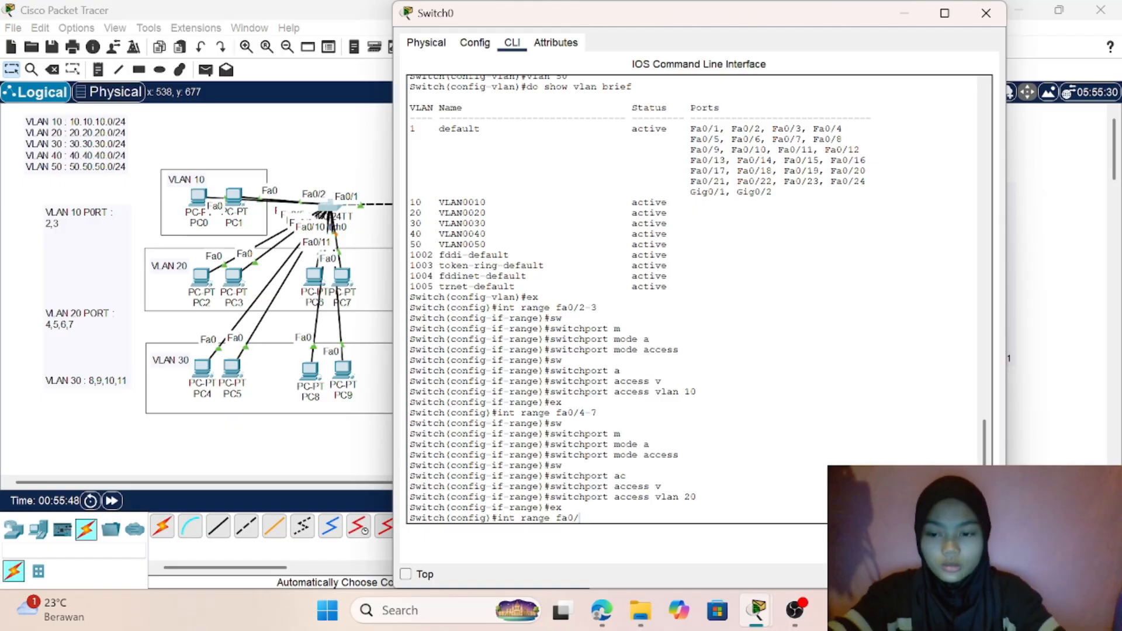
{"action": "type", "text": "9"}
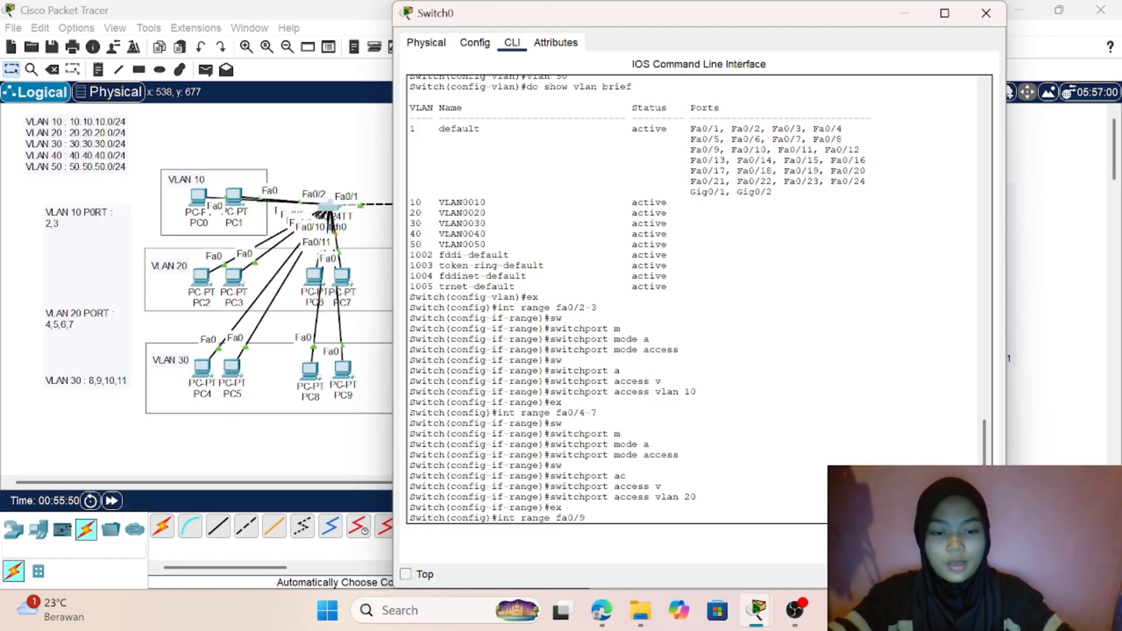
{"action": "key", "text": "BackSpace"}
{"action": "type", "text": "8"}
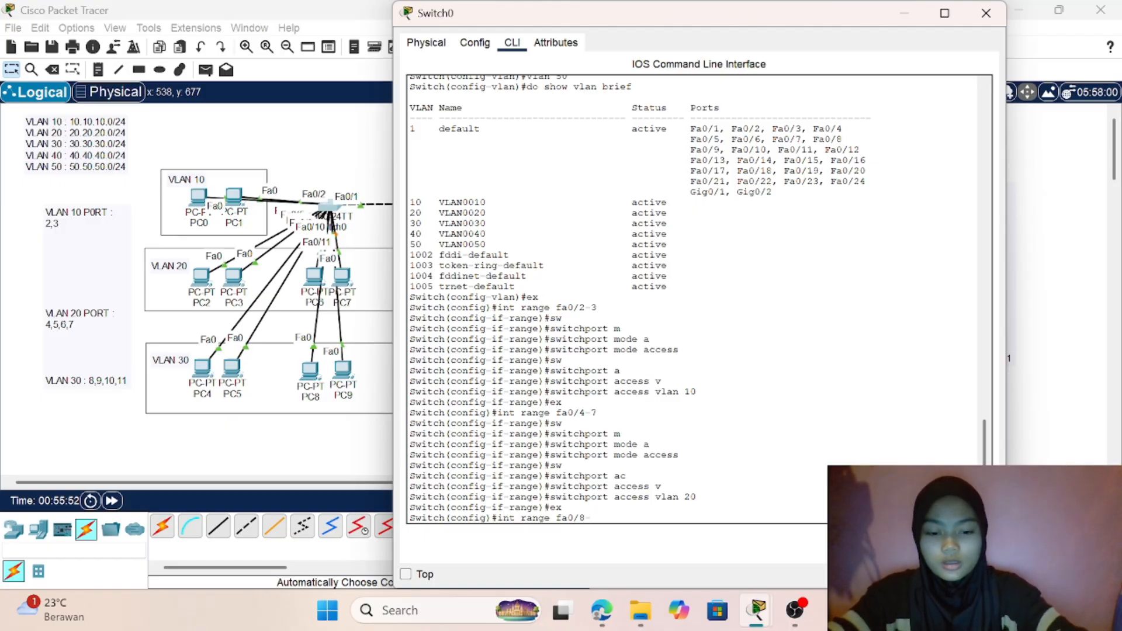
{"action": "type", "text": "-11"}
{"action": "key", "text": "Return"}
- Set the switchport mode of Switch0's ports fa0/8-11 to access
{"action": "type", "text": "sw"}
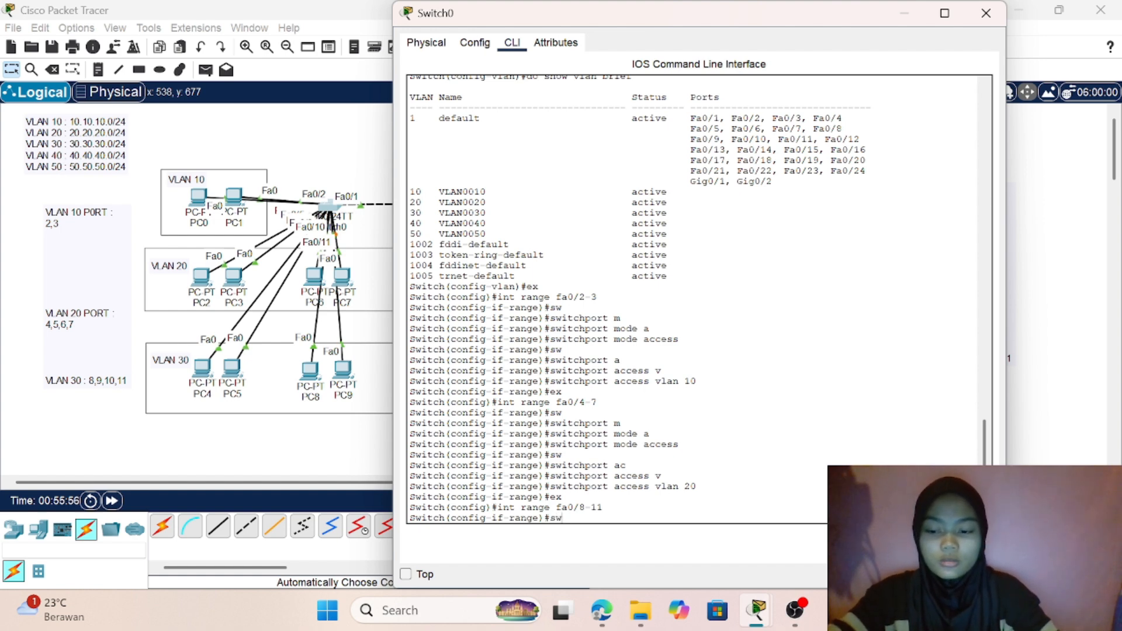
{"action": "key", "text": "Tab"}
{"action": "type", "text": "m"}
{"action": "key", "text": "Tab"}
{"action": "type", "text": "a"}
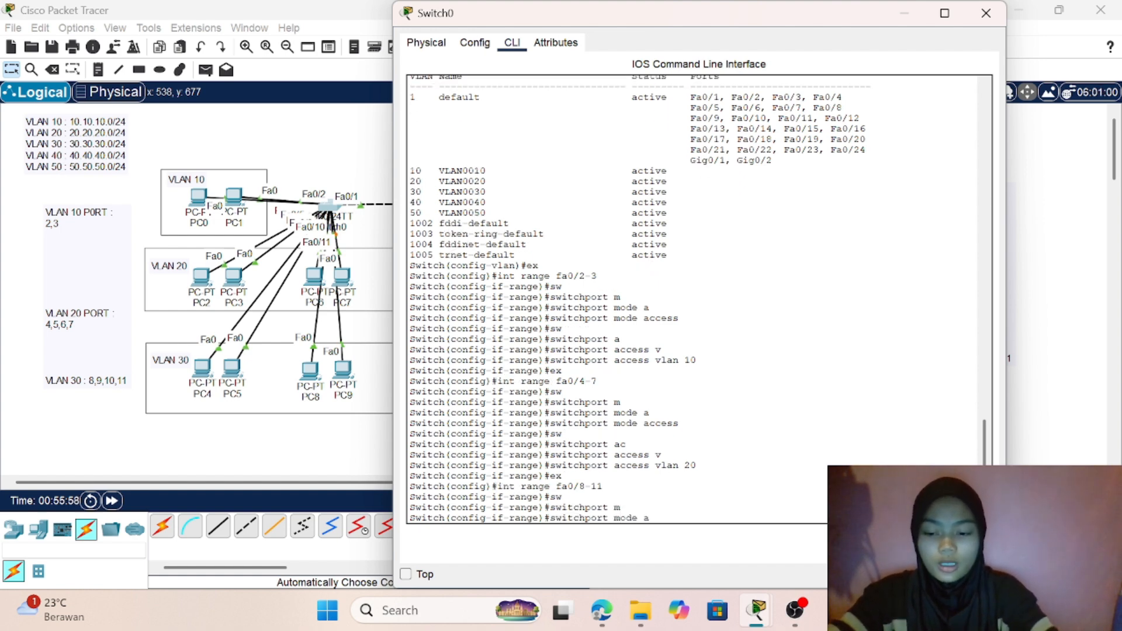
{"action": "key", "text": "Tab"}
{"action": "key", "text": "Return"}
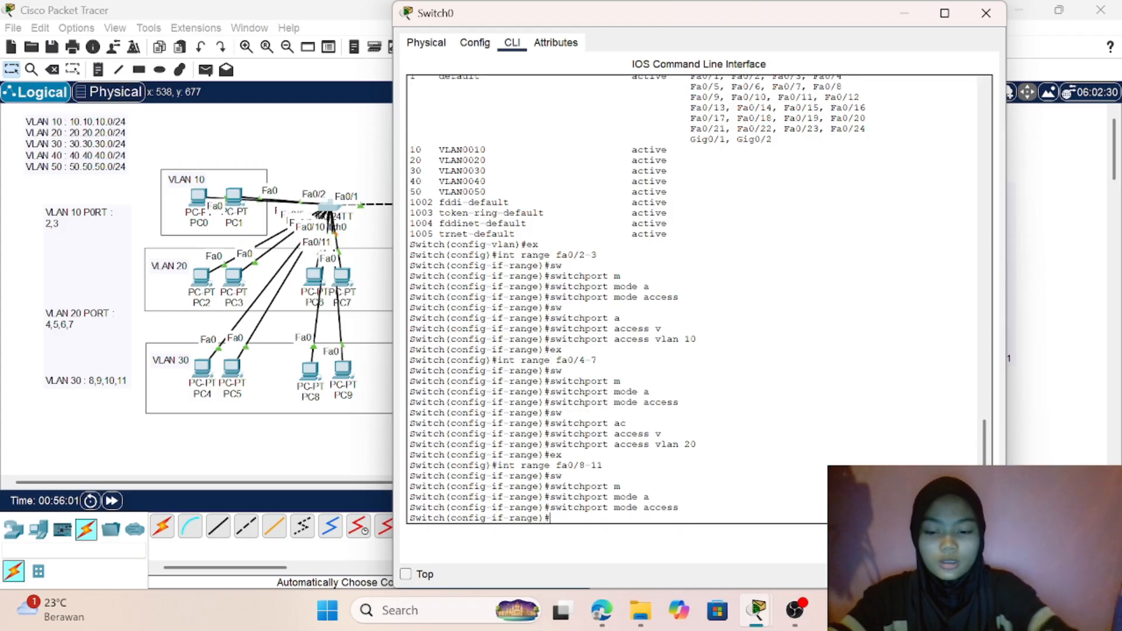
- Assign Switch0's ports fa0/8-11 to access VLAN 30 and return to global configuration mode
{"action": "type", "text": "s"}
{"action": "key", "text": "Tab"}
{"action": "type", "text": "w"}
{"action": "key", "text": "Tab"}
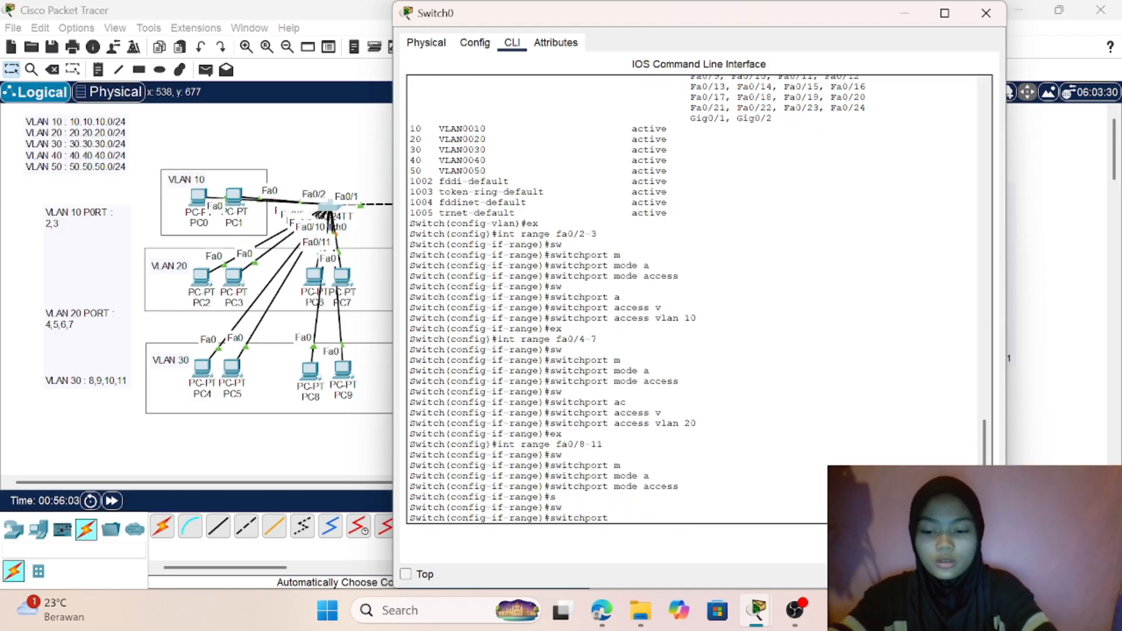
{"action": "type", "text": "a"}
{"action": "key", "text": "Tab"}
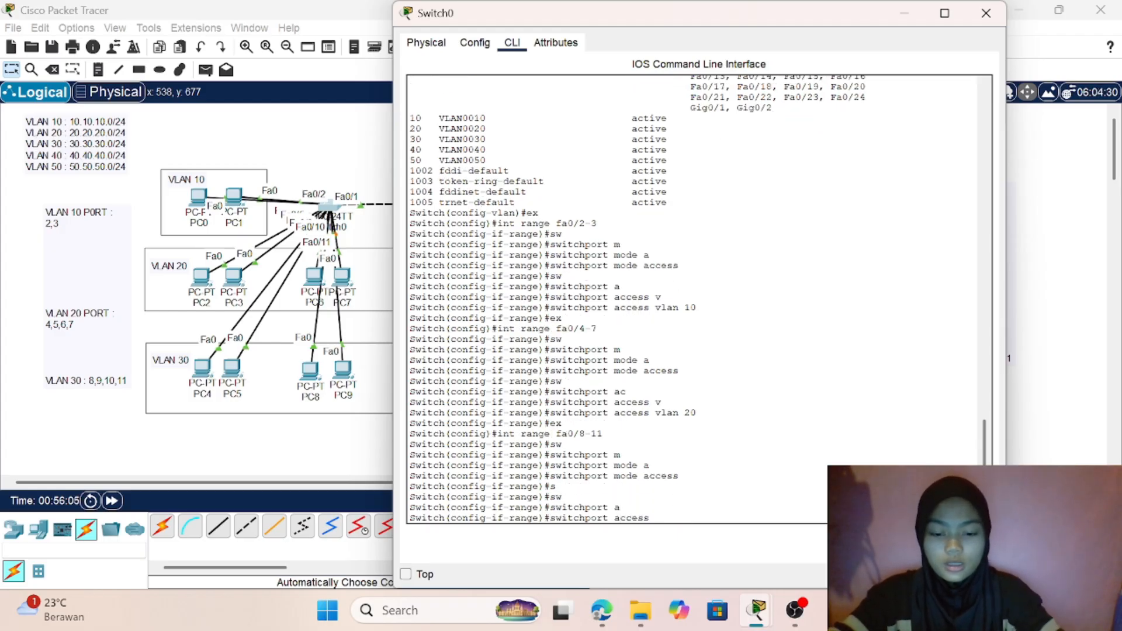
{"action": "type", "text": "v"}
{"action": "key", "text": "Tab"}
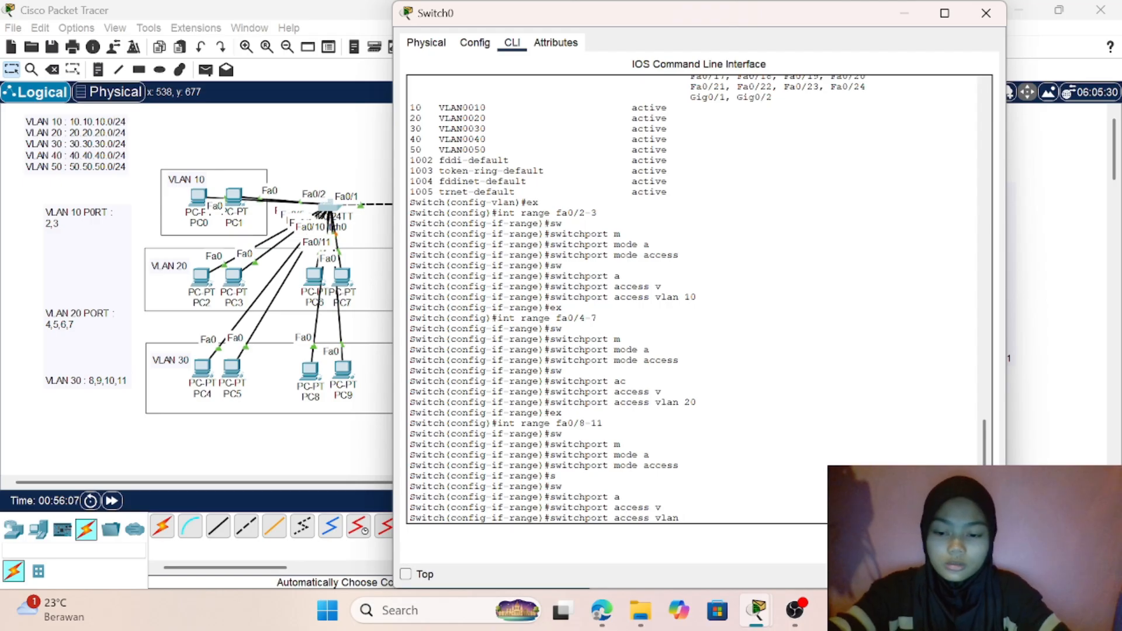
{"action": "type", "text": "30"}
{"action": "key", "text": "Return"}
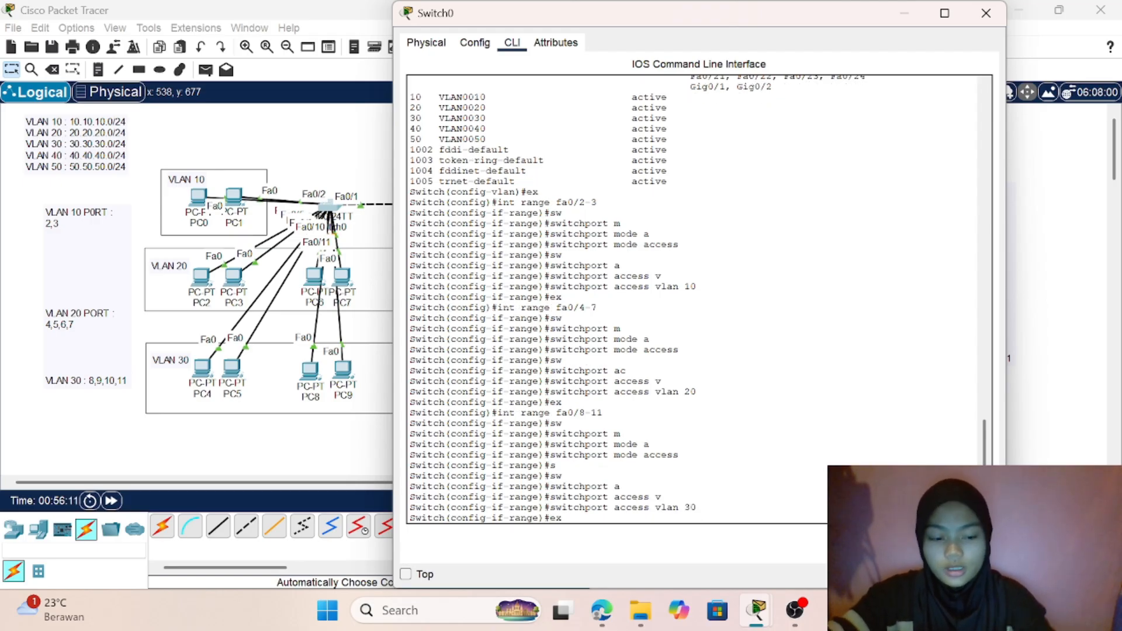
{"action": "key", "text": "Return"}
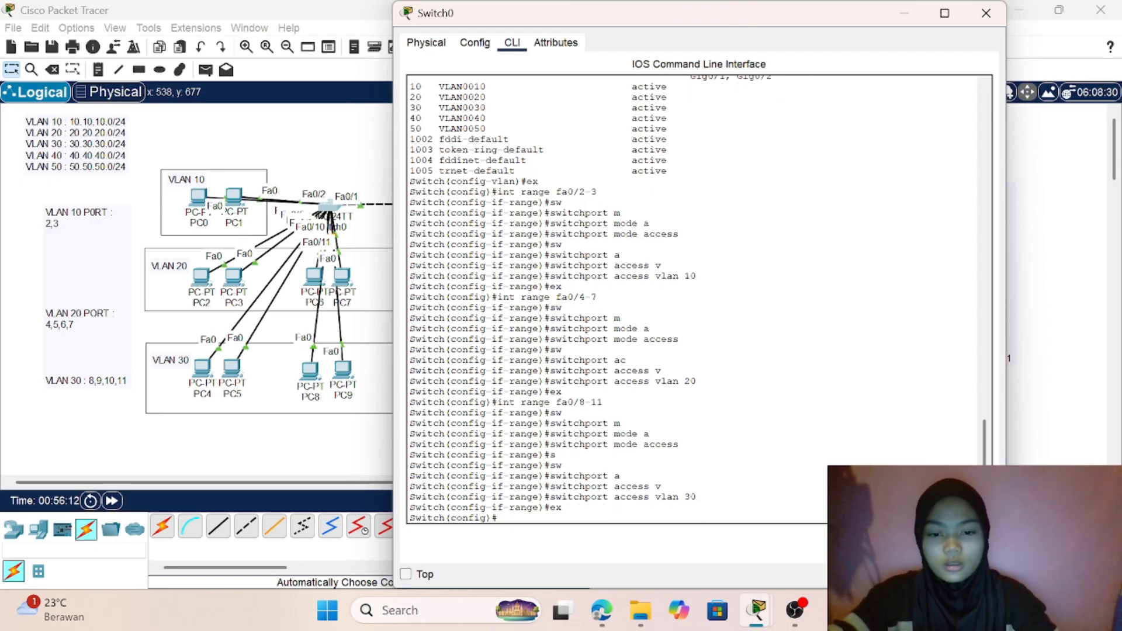
- Switch to Switch1's command line and leave the interface range configuration for global configuration mode
{"action": "left_click", "coordinate": [287, 447]}
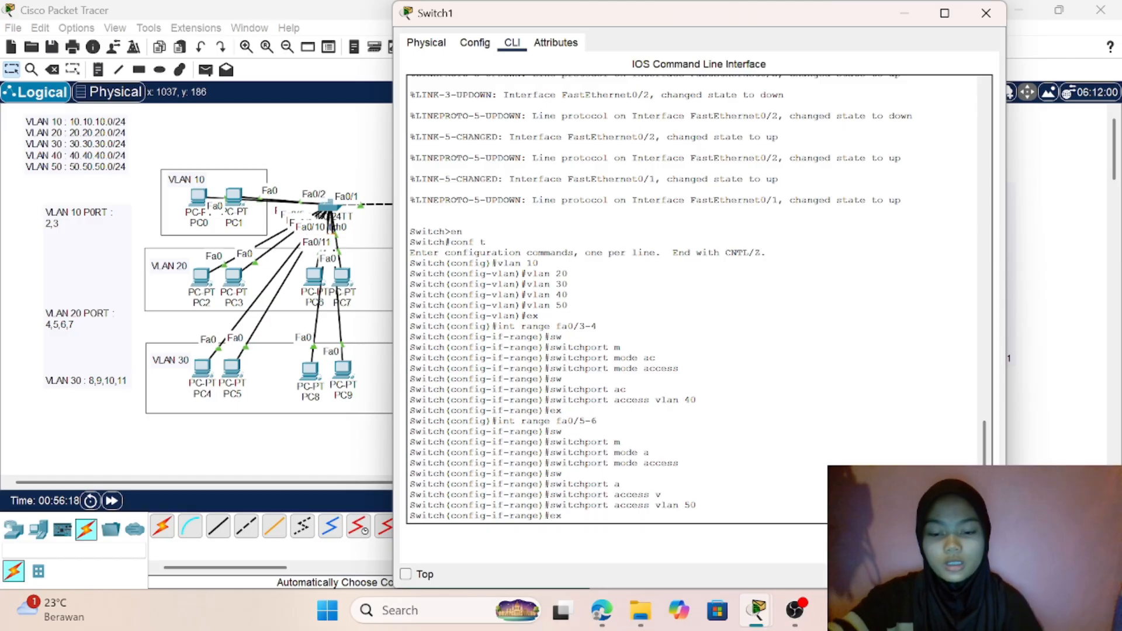
{"action": "key", "text": "Return"}
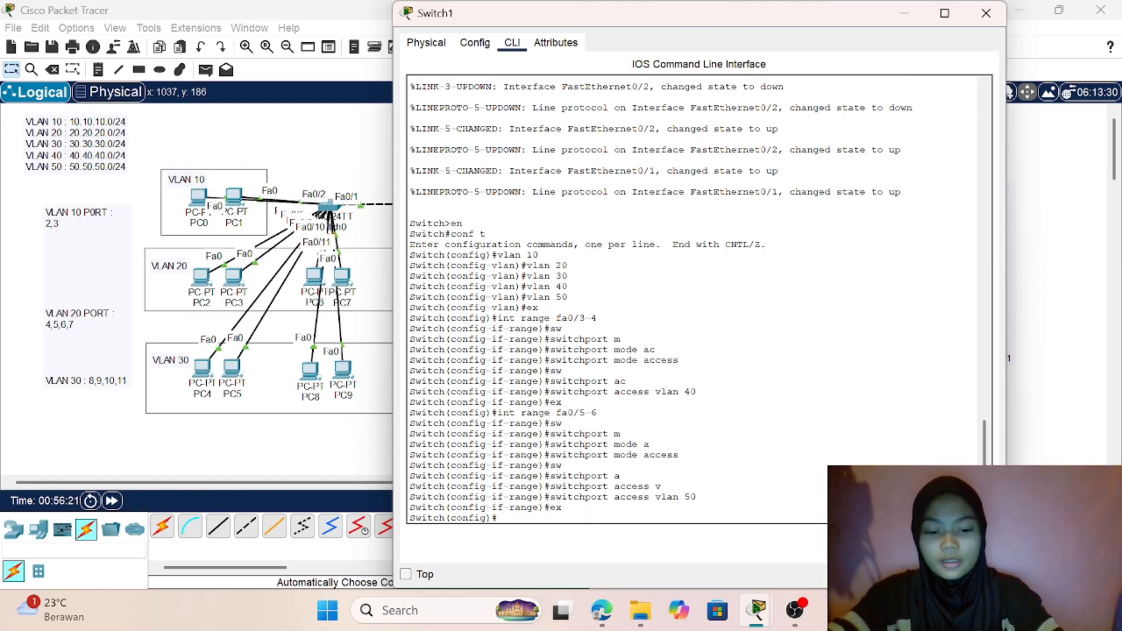
{"action": "type", "text": "int fa0/"}
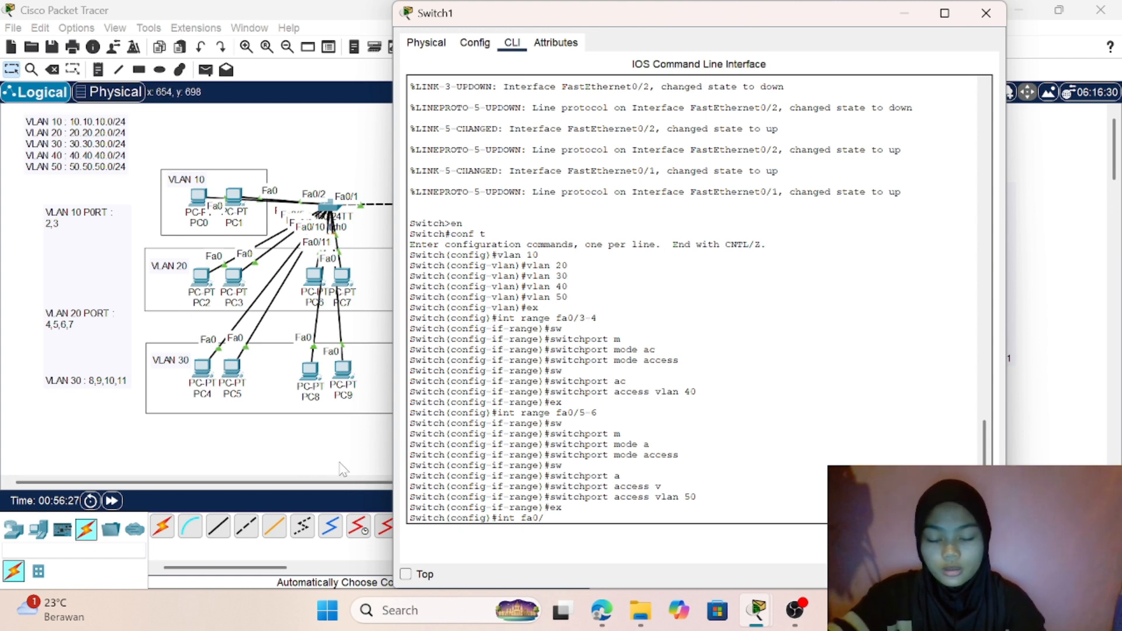
{"action": "key", "text": "BackSpace"}
{"action": "key", "text": "BackSpace"}
{"action": "key", "text": "BackSpace"}
{"action": "key", "text": "BackSpace"}
{"action": "key", "text": "BackSpace"}
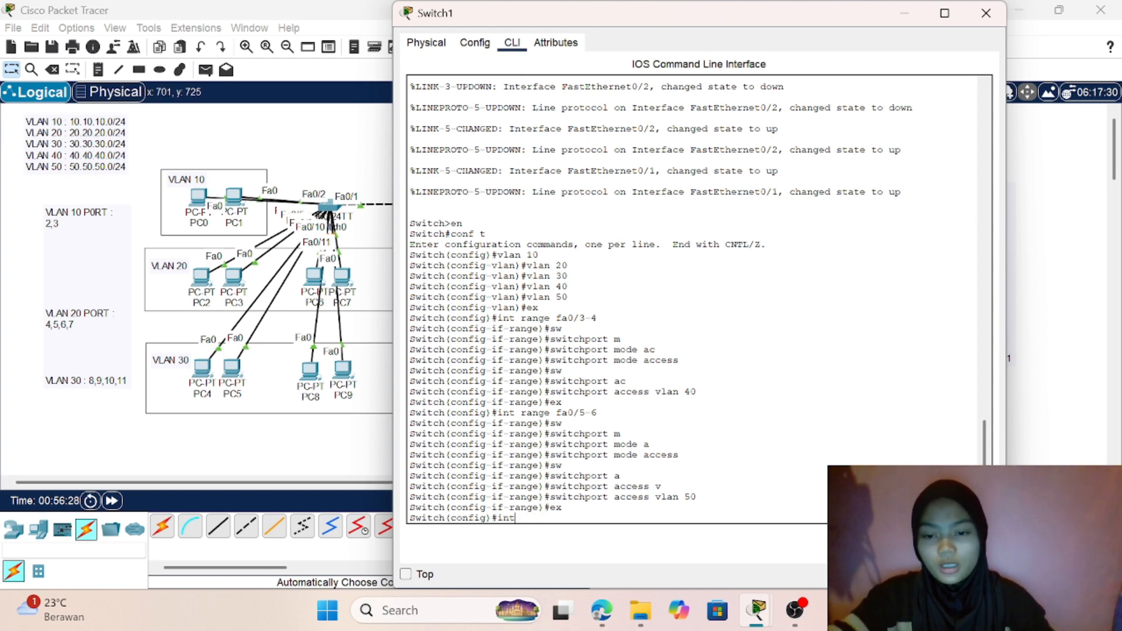
- Check the switch links in the topology, reopen Switch1's command line and enter interface configuration for port fa0/1
{"action": "left_click", "coordinate": [318, 446]}
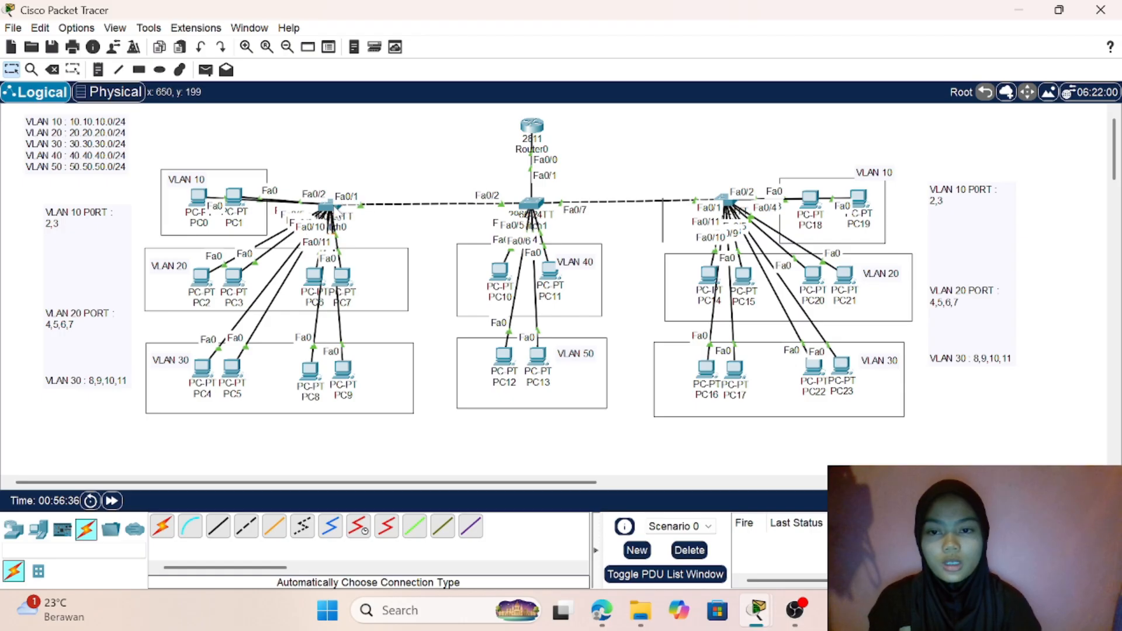
{"action": "mouse_move", "coordinate": [332, 210]}
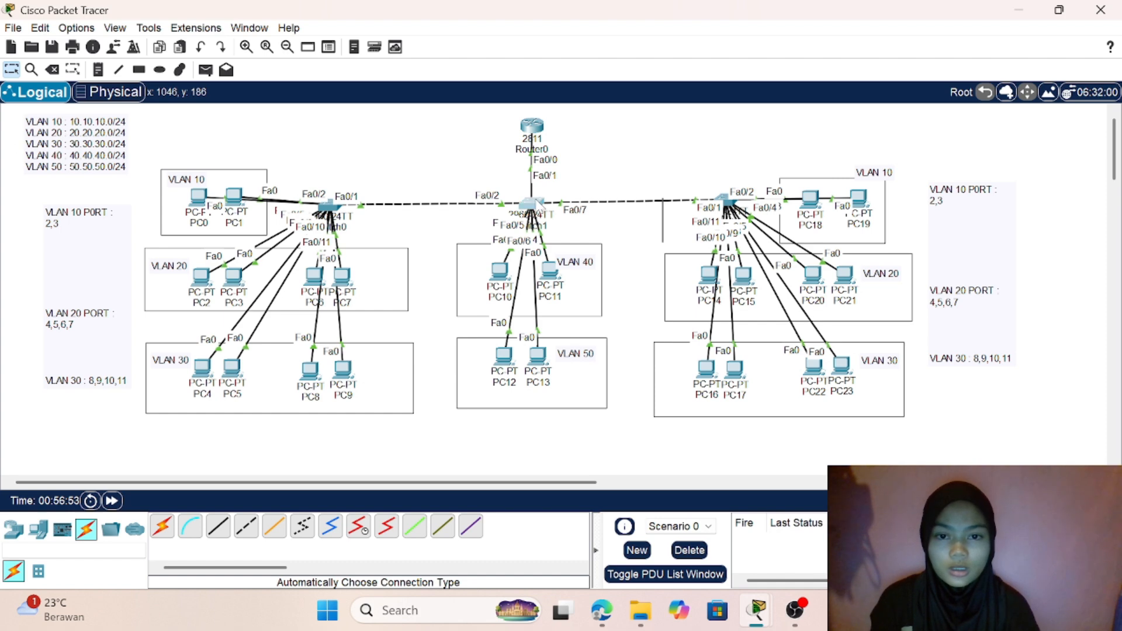
{"action": "left_click", "coordinate": [531, 204]}
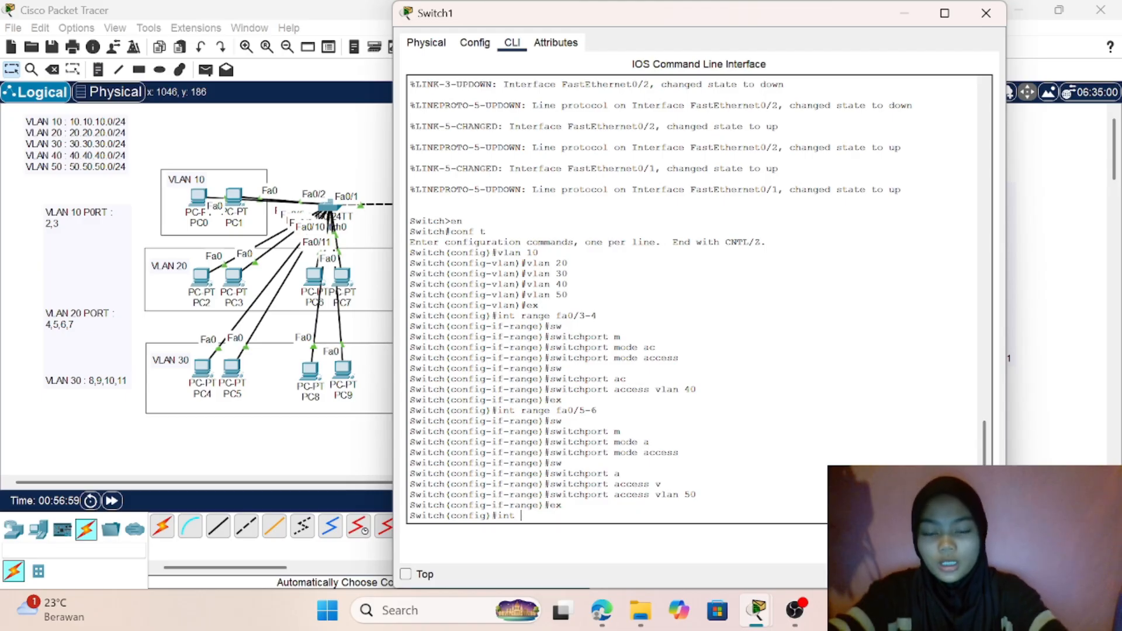
{"action": "type", "text": "fa0/1"}
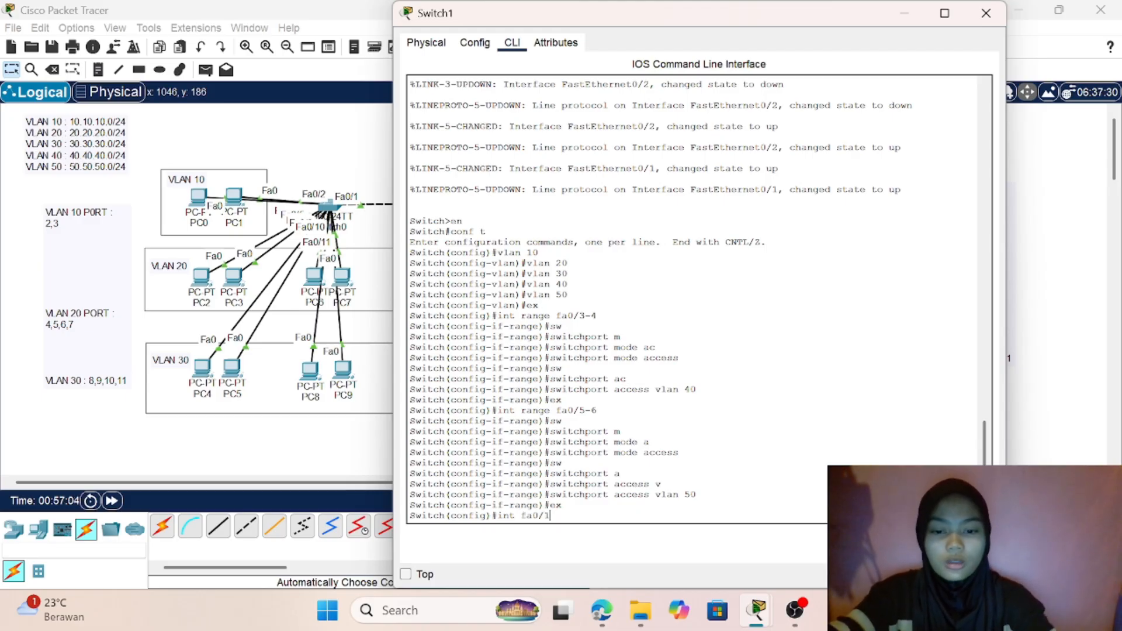
{"action": "key", "text": "Return"}
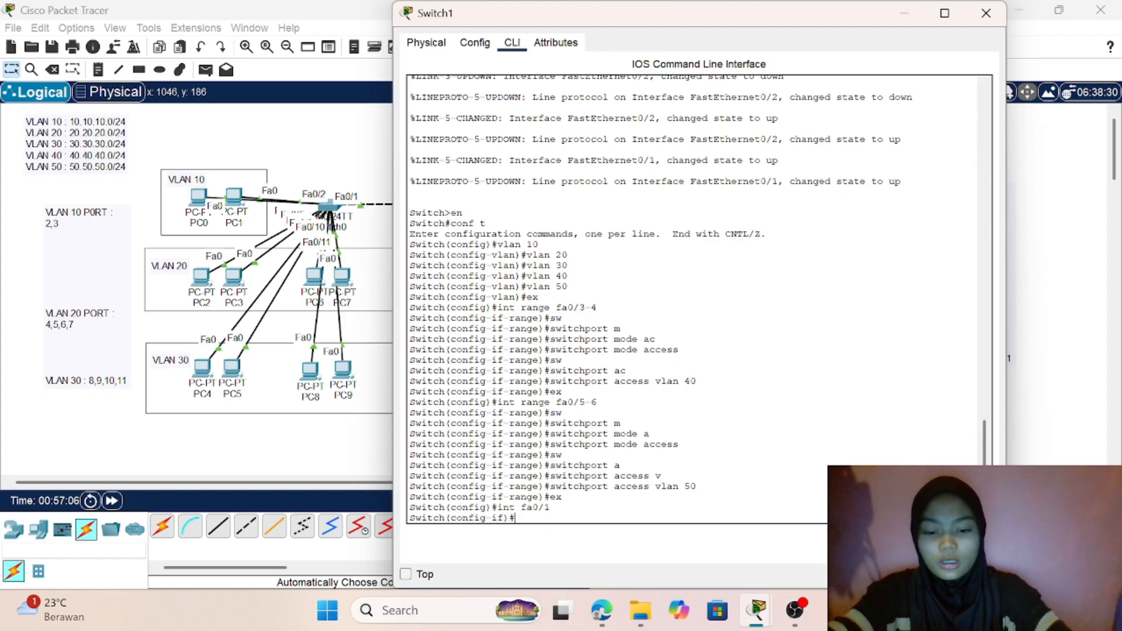
- Set Switch1's port fa0/1 to trunk mode and return to global configuration mode
{"action": "type", "text": "sw"}
{"action": "key", "text": "Tab"}
{"action": "type", "text": "m"}
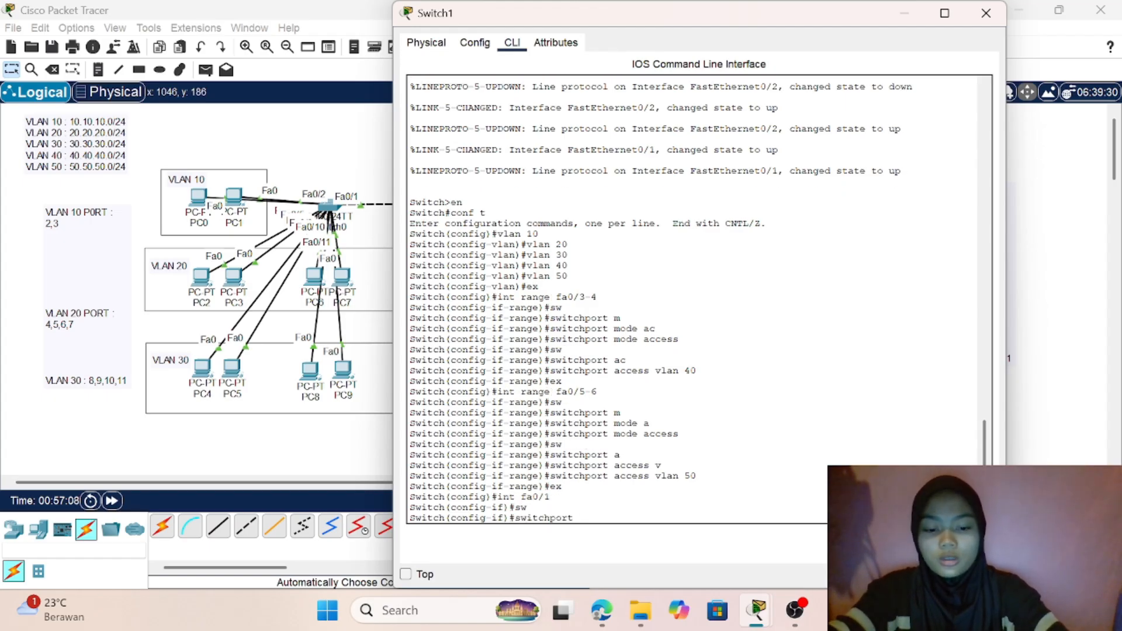
{"action": "key", "text": "Tab"}
{"action": "type", "text": "tr"}
{"action": "key", "text": "Tab"}
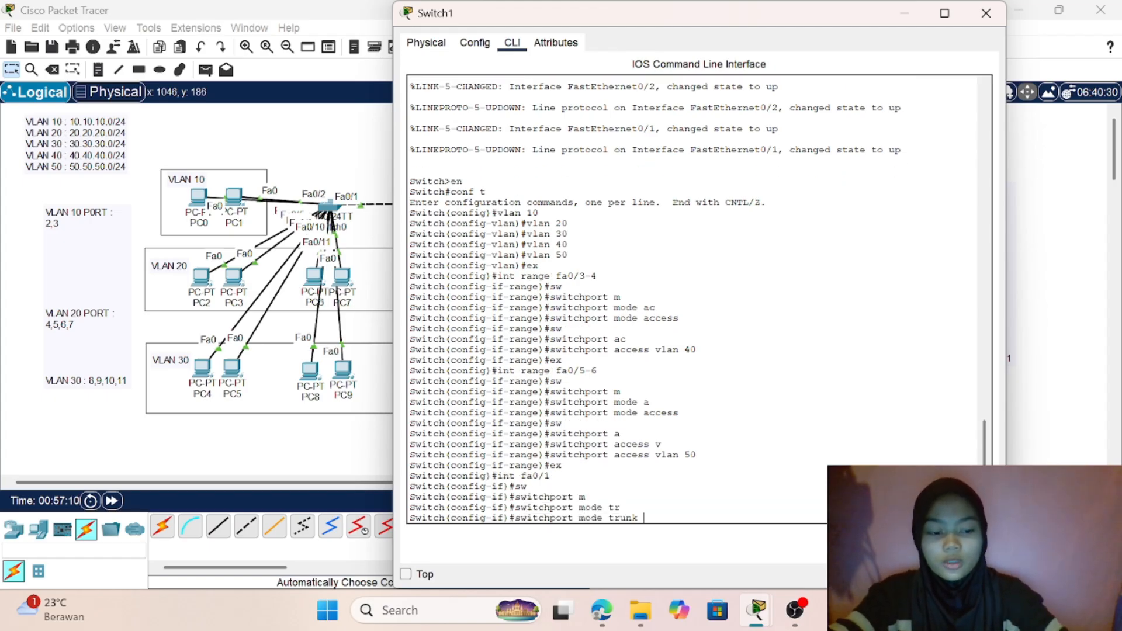
{"action": "key", "text": "Return"}
{"action": "key", "text": "Return"}
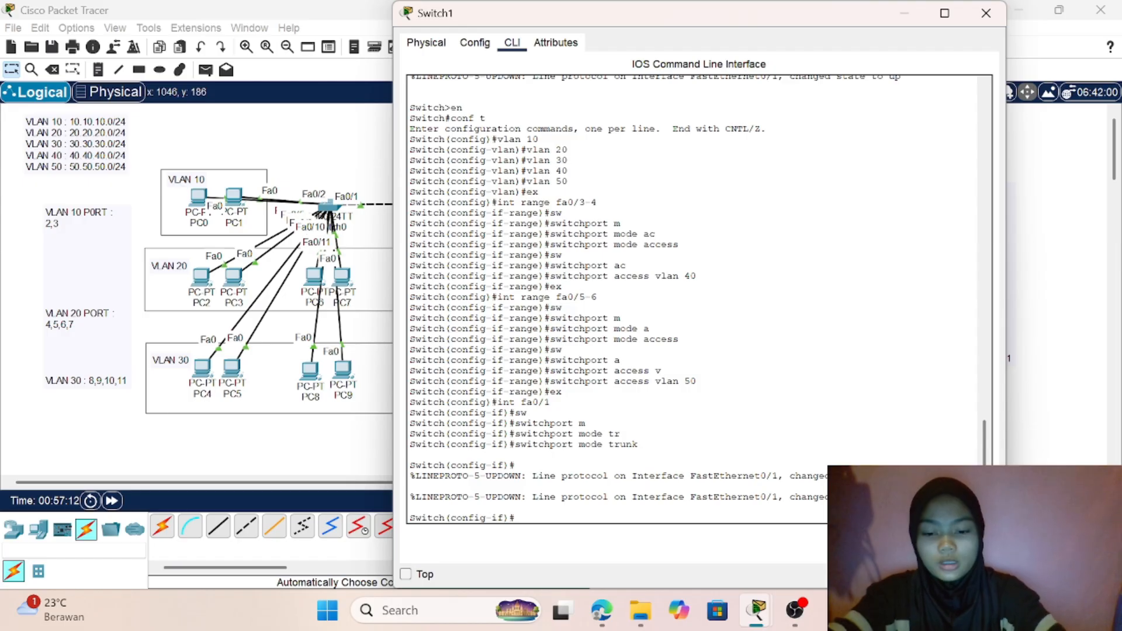
{"action": "key", "text": "Return"}
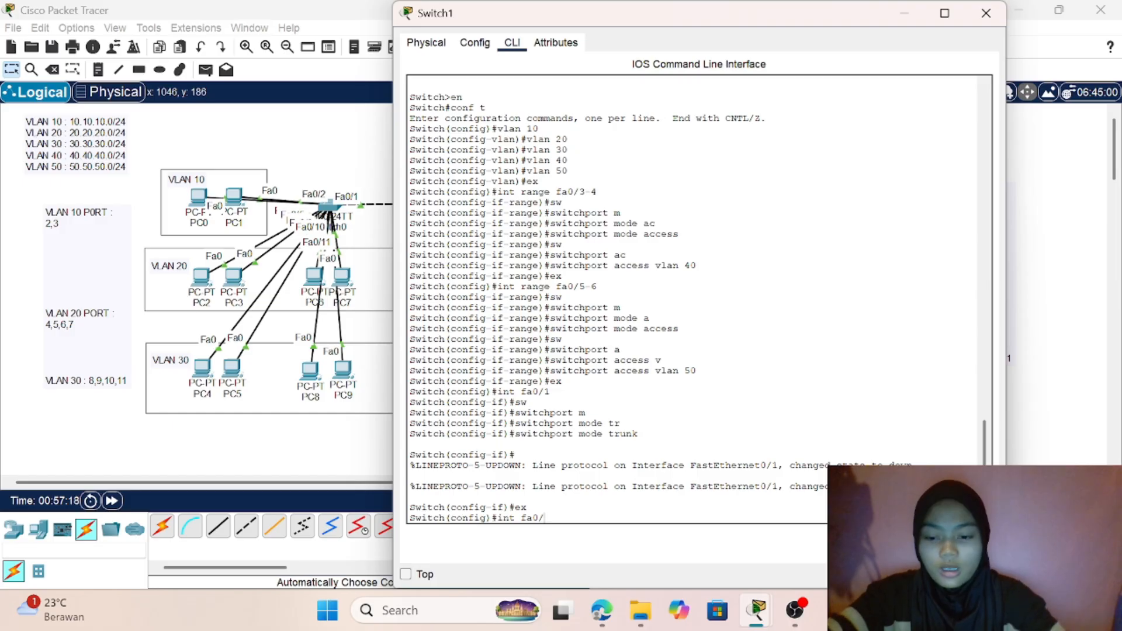
- Enter interface configuration for Switch1's port fa0/2 and set its switchport mode to trunk
{"action": "type", "text": "int fa0/2"}
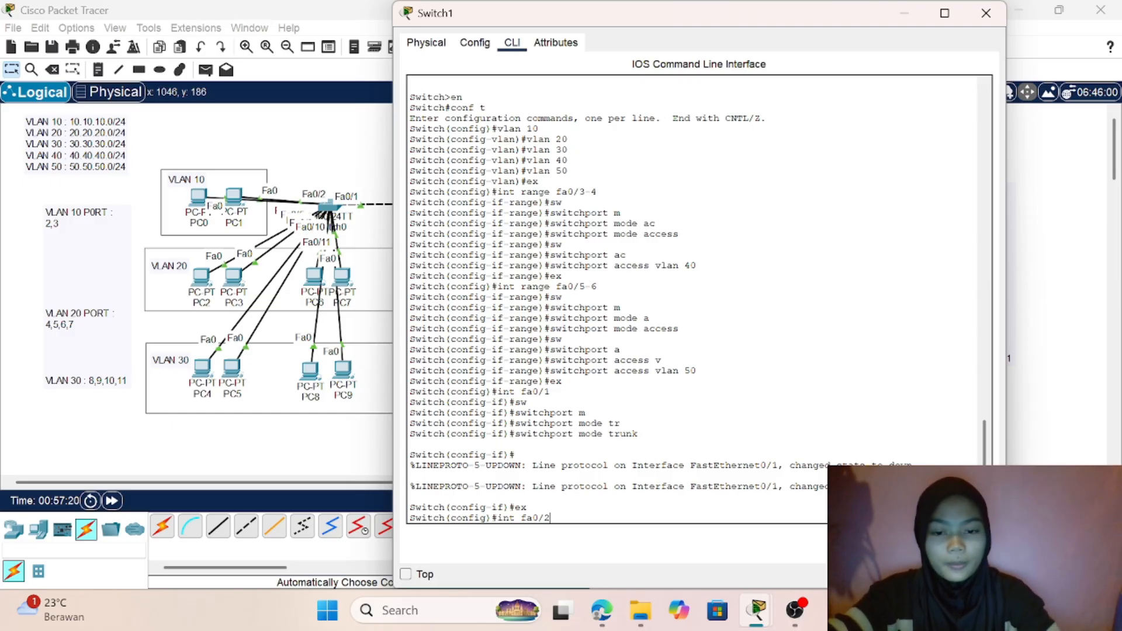
{"action": "key", "text": "Return"}
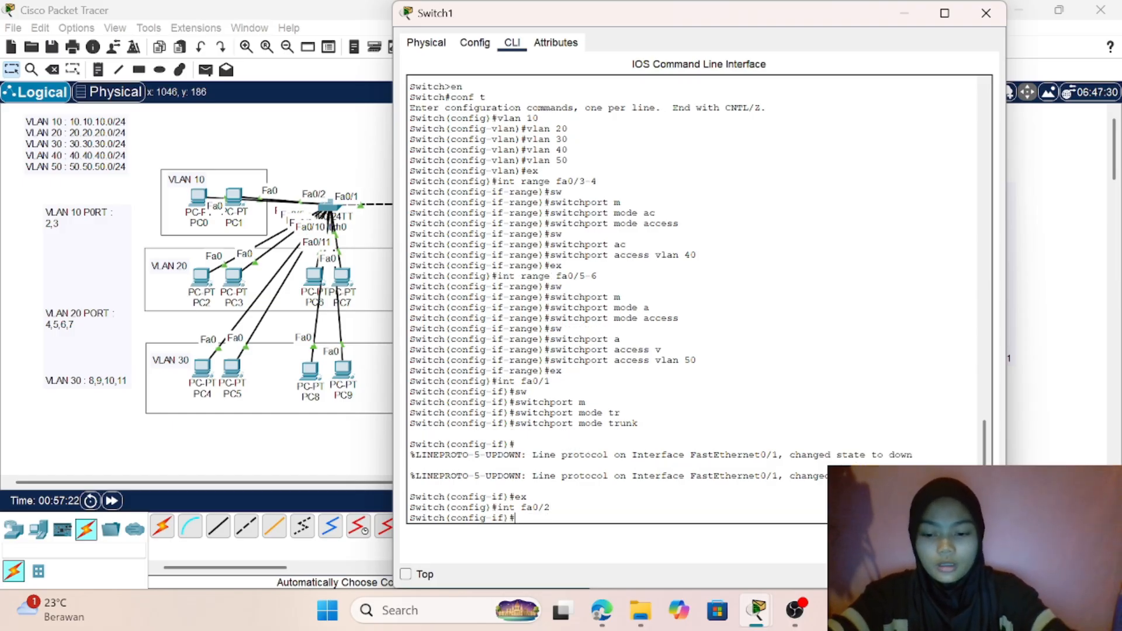
{"action": "type", "text": "sw"}
{"action": "key", "text": "Tab"}
{"action": "type", "text": "m"}
{"action": "key", "text": "Tab"}
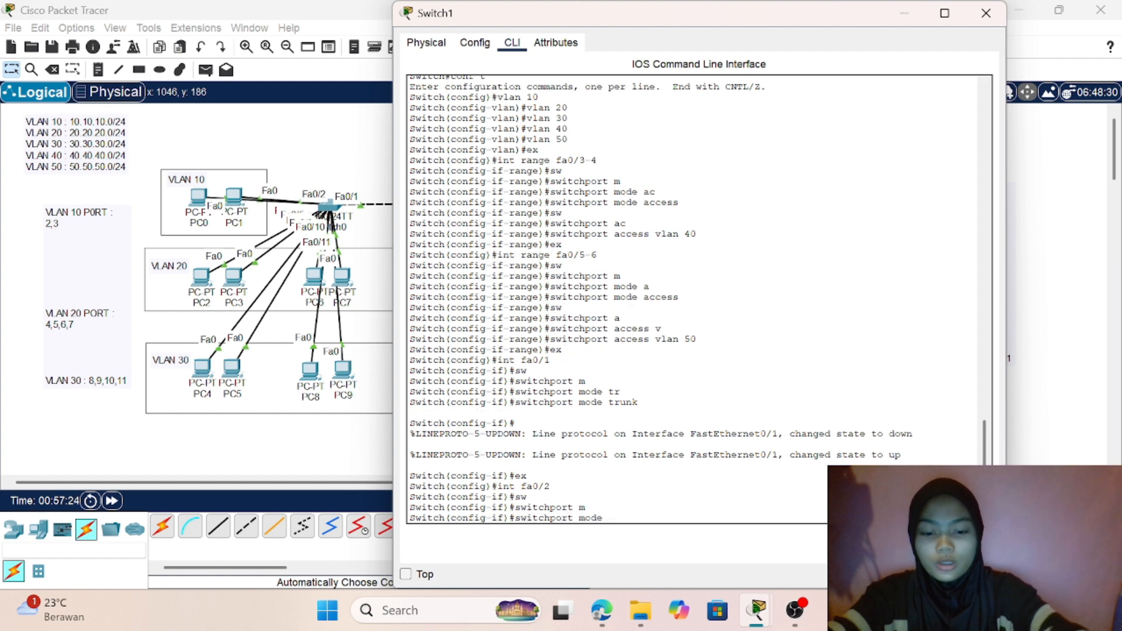
{"action": "type", "text": "t"}
{"action": "key", "text": "Tab"}
{"action": "key", "text": "Return"}
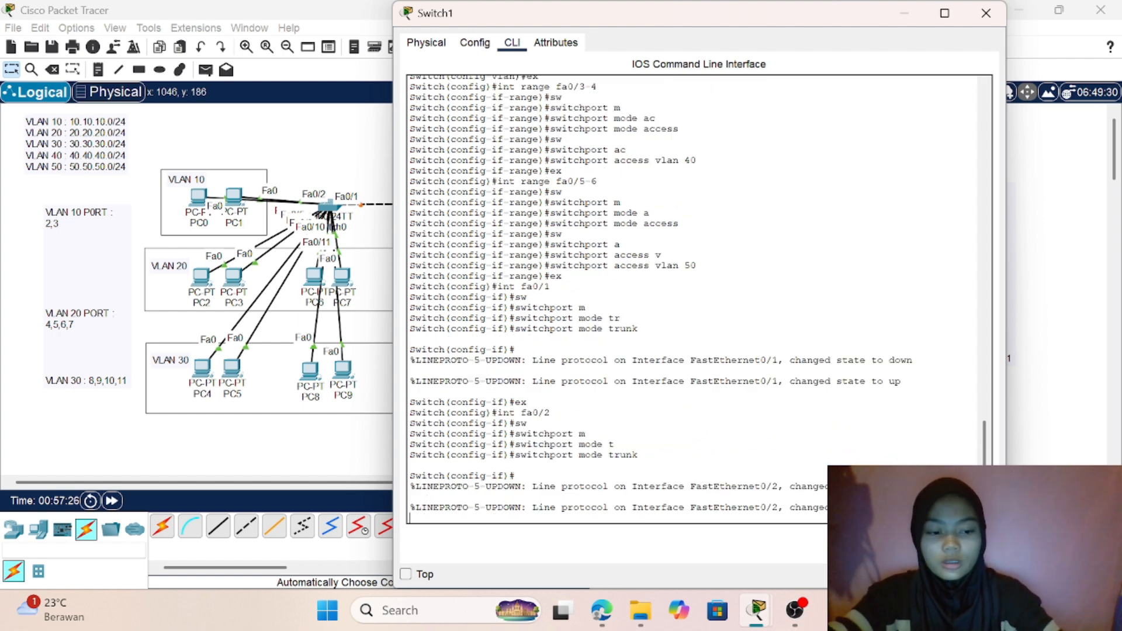
{"action": "key", "text": "Return"}
- Enter interface configuration for Switch1's port fa0/7 and set its switchport mode to trunk
{"action": "type", "text": "int fa0/7"}
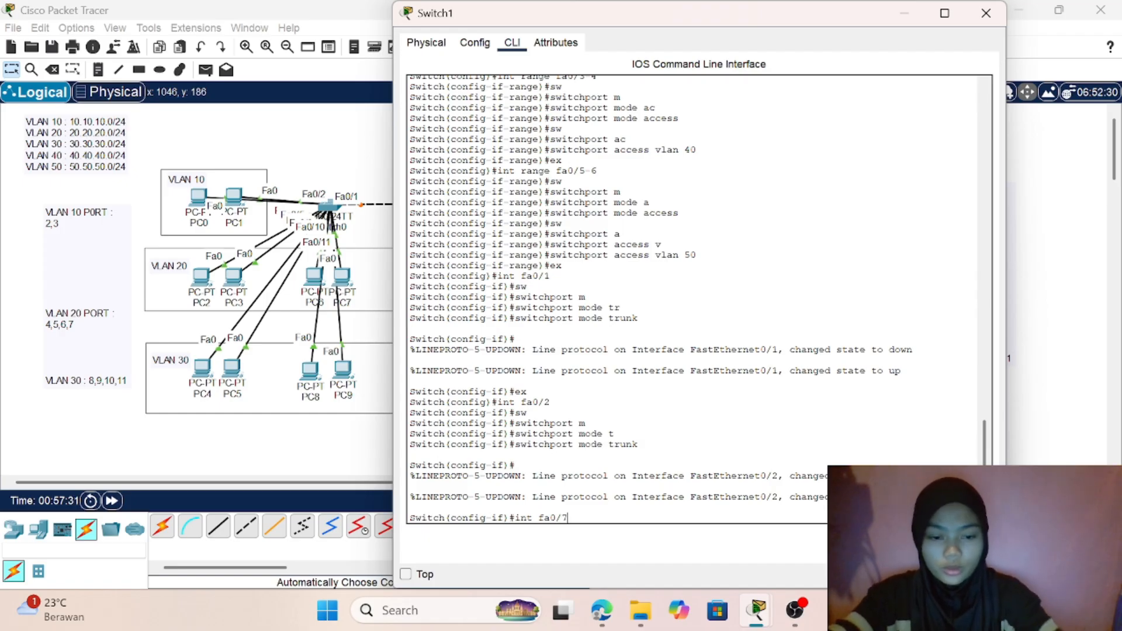
{"action": "key", "text": "Return"}
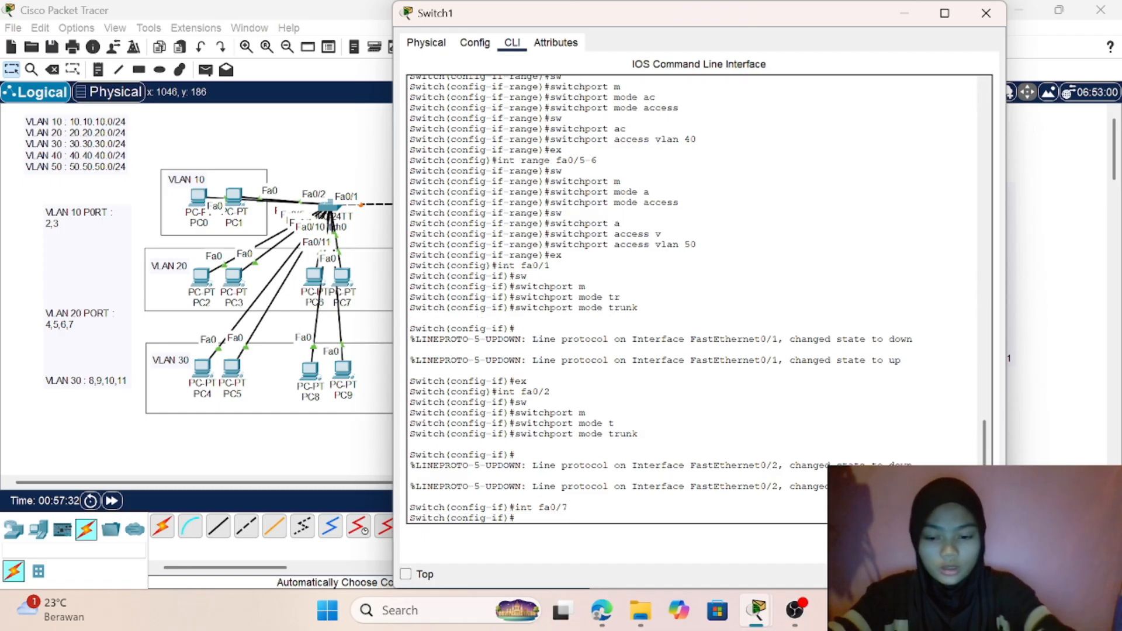
{"action": "type", "text": "sw"}
{"action": "key", "text": "Tab"}
{"action": "type", "text": "m"}
{"action": "key", "text": "Tab"}
{"action": "type", "text": "y"}
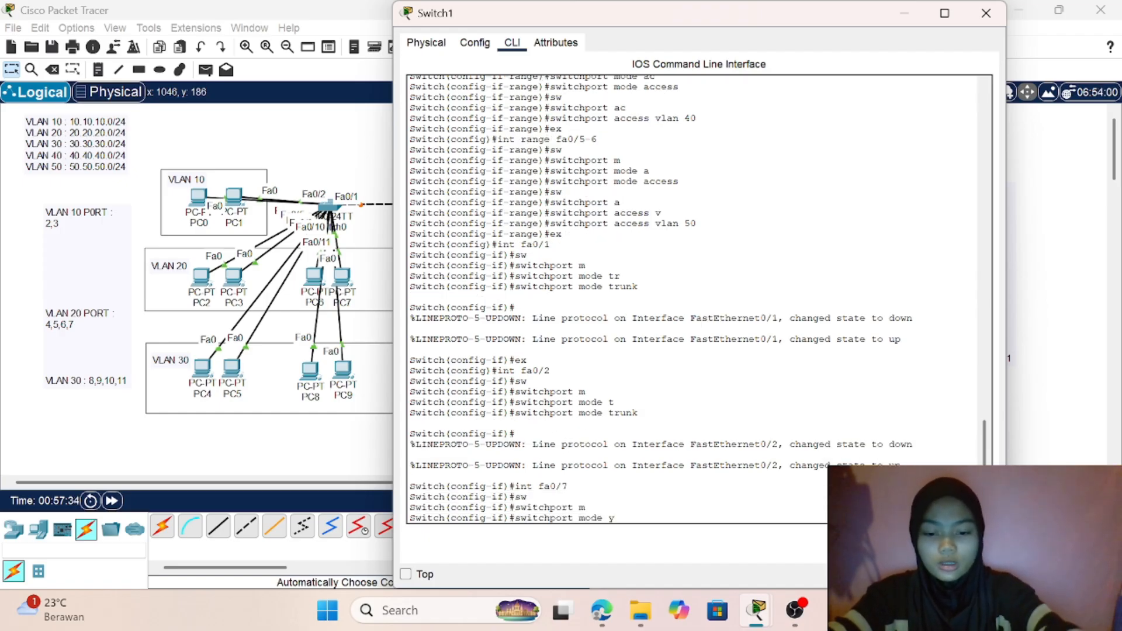
{"action": "key", "text": "BackSpace"}
{"action": "type", "text": "t"}
{"action": "key", "text": "Tab"}
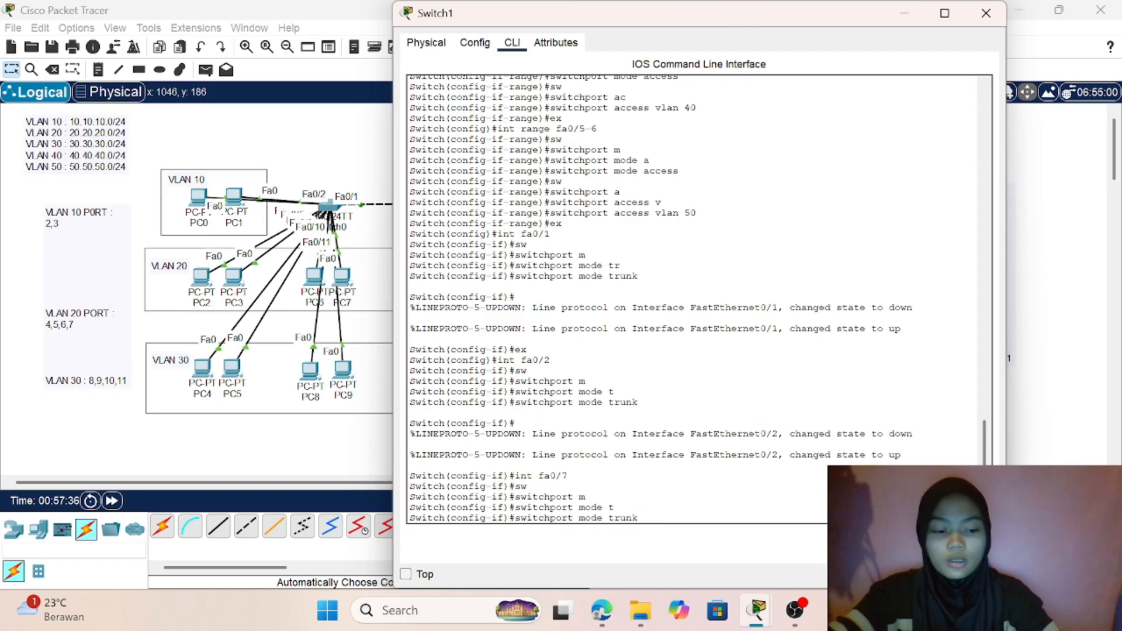
- Switch to Switch0's command line and enter interface configuration for port fa0/1
{"action": "left_click", "coordinate": [326, 450]}
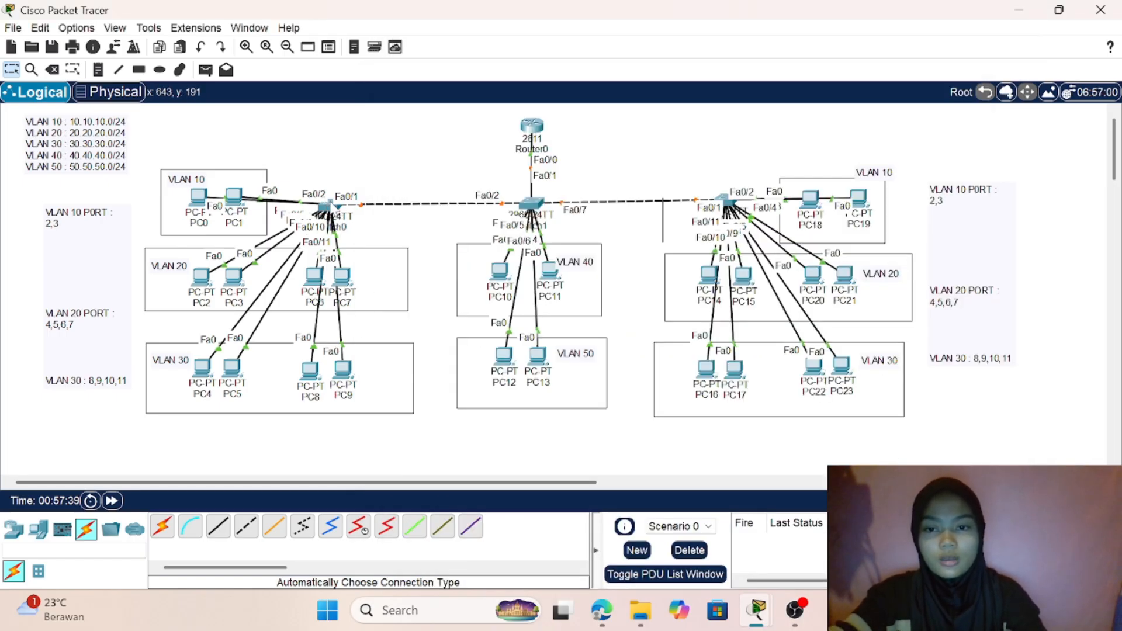
{"action": "left_click", "coordinate": [328, 205]}
{"action": "key", "text": "Return"}
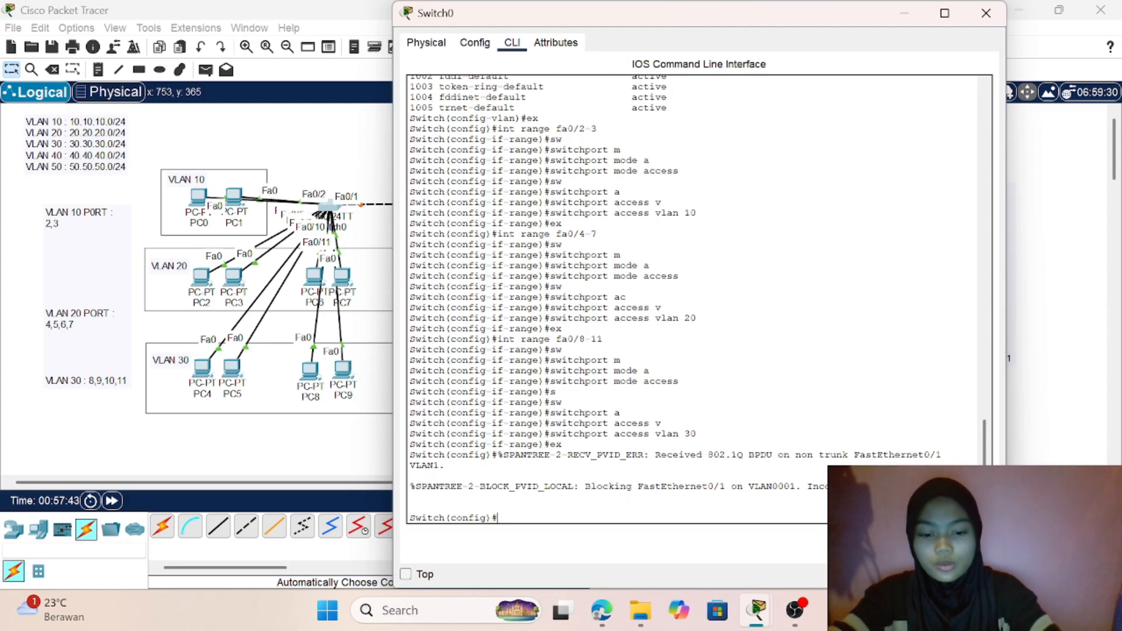
{"action": "type", "text": "int"}
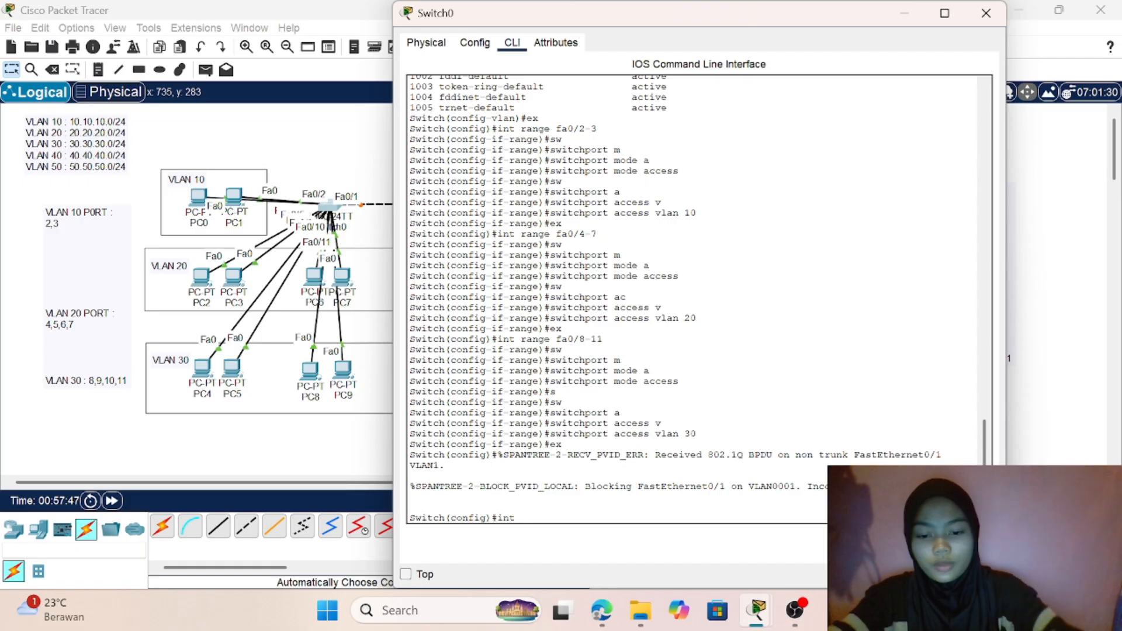
{"action": "type", "text": " fa0/1"}
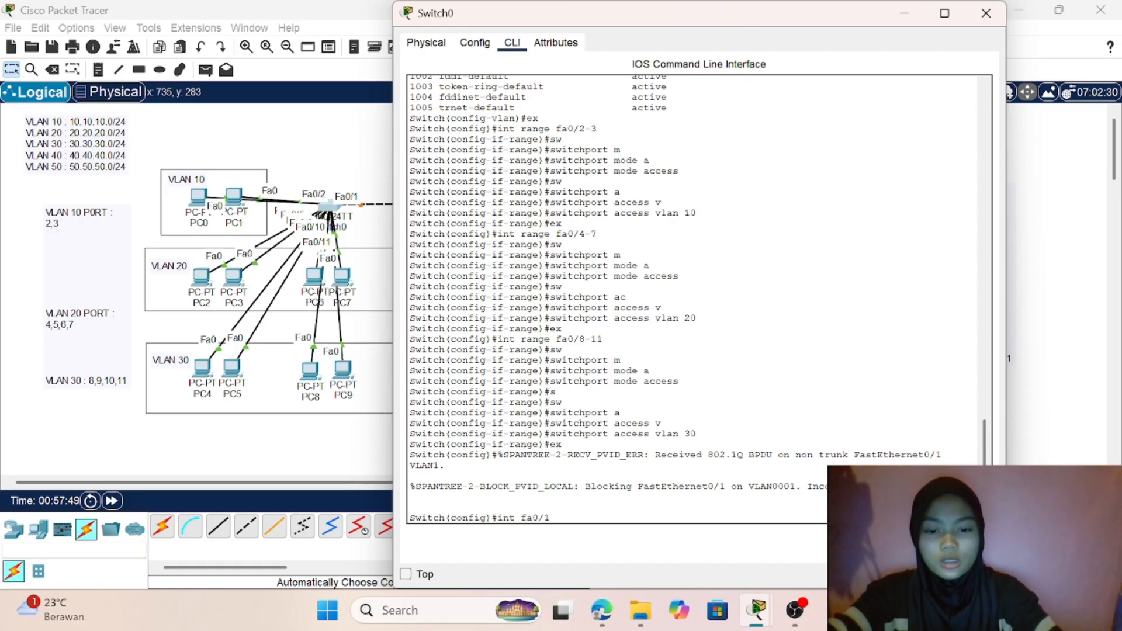
{"action": "key", "text": "Return"}
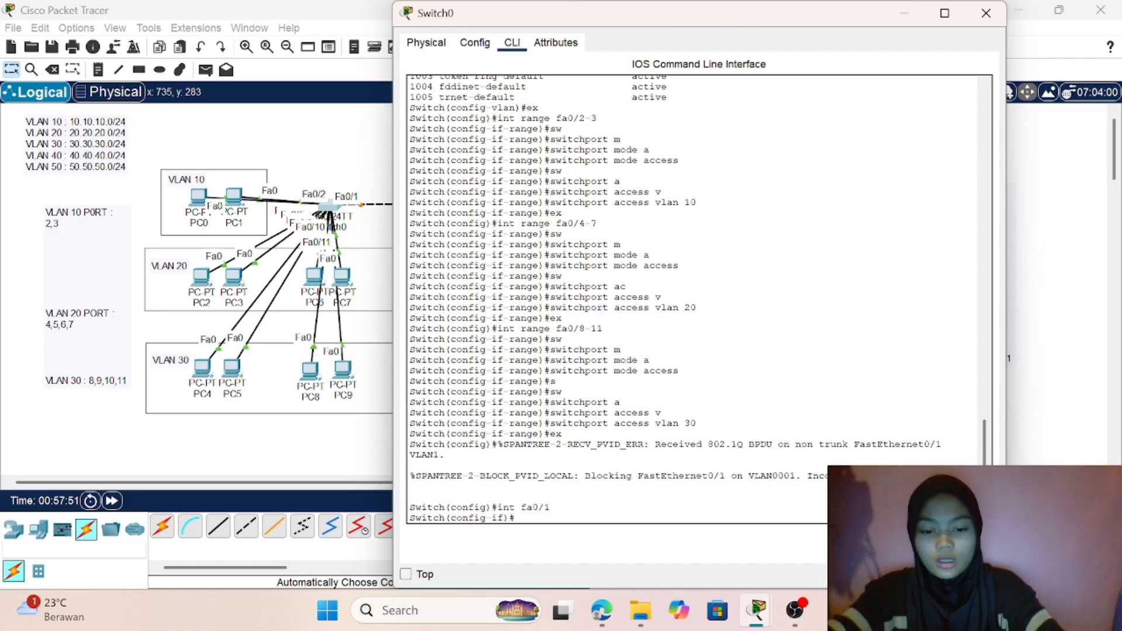
- Set the switchport mode of Switch0's port fa0/1 to trunk
{"action": "type", "text": "sw"}
{"action": "key", "text": "Tab"}
{"action": "type", "text": "m"}
{"action": "key", "text": "Tab"}
{"action": "type", "text": "t"}
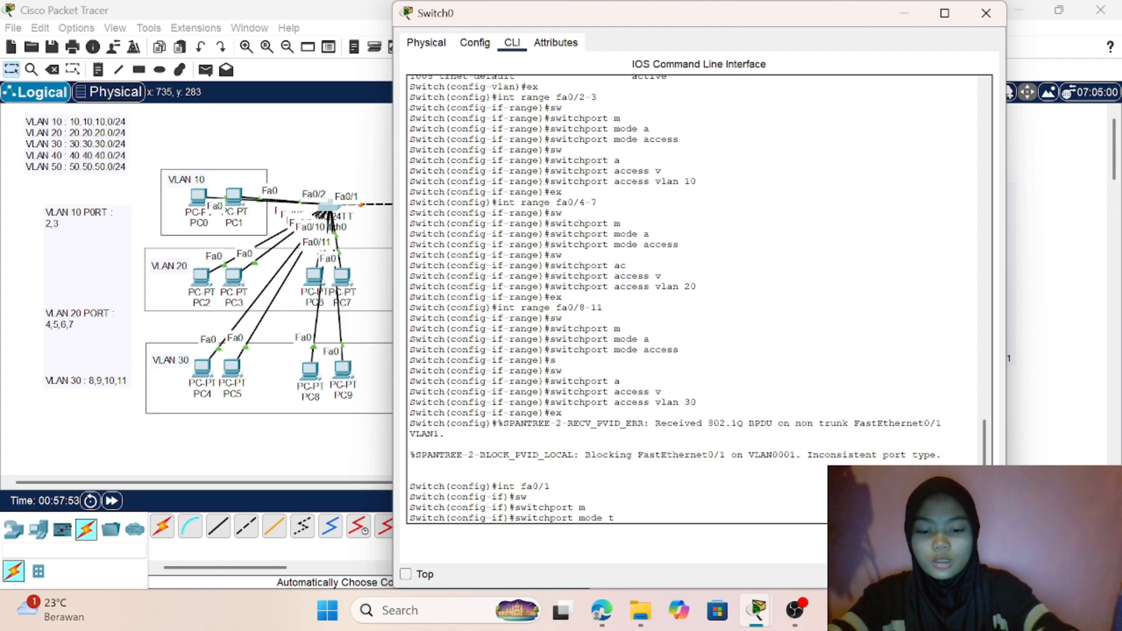
{"action": "key", "text": "Tab"}
{"action": "key", "text": "Return"}
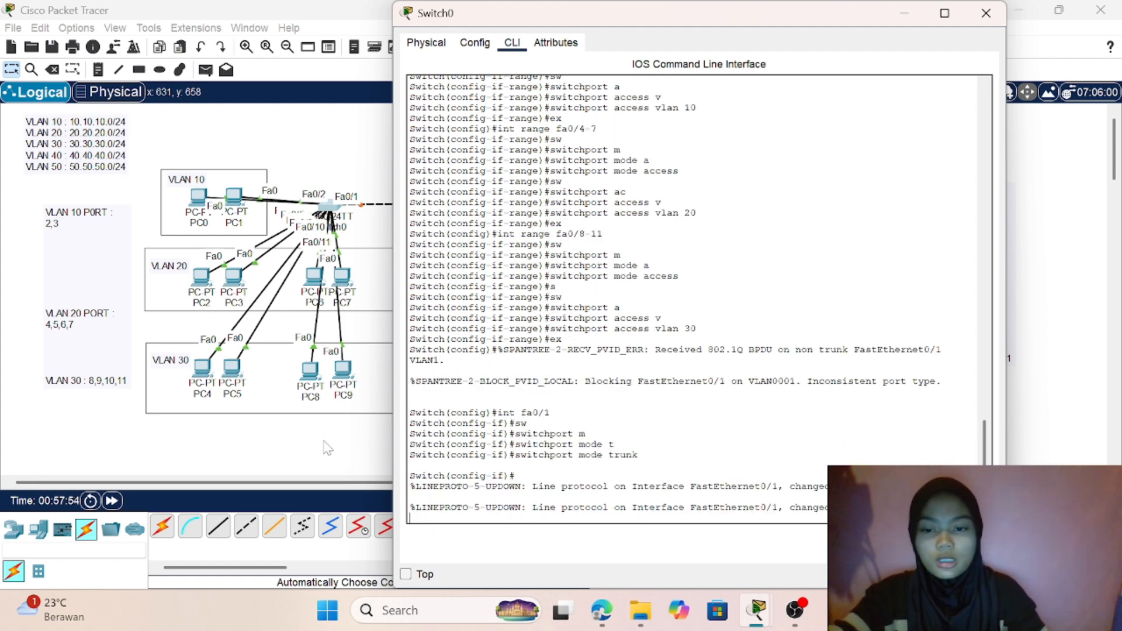
- Switch to Switch2's command line and leave VLAN configuration for global configuration mode
{"action": "left_click", "coordinate": [986, 13]}
{"action": "left_click", "coordinate": [728, 200]}
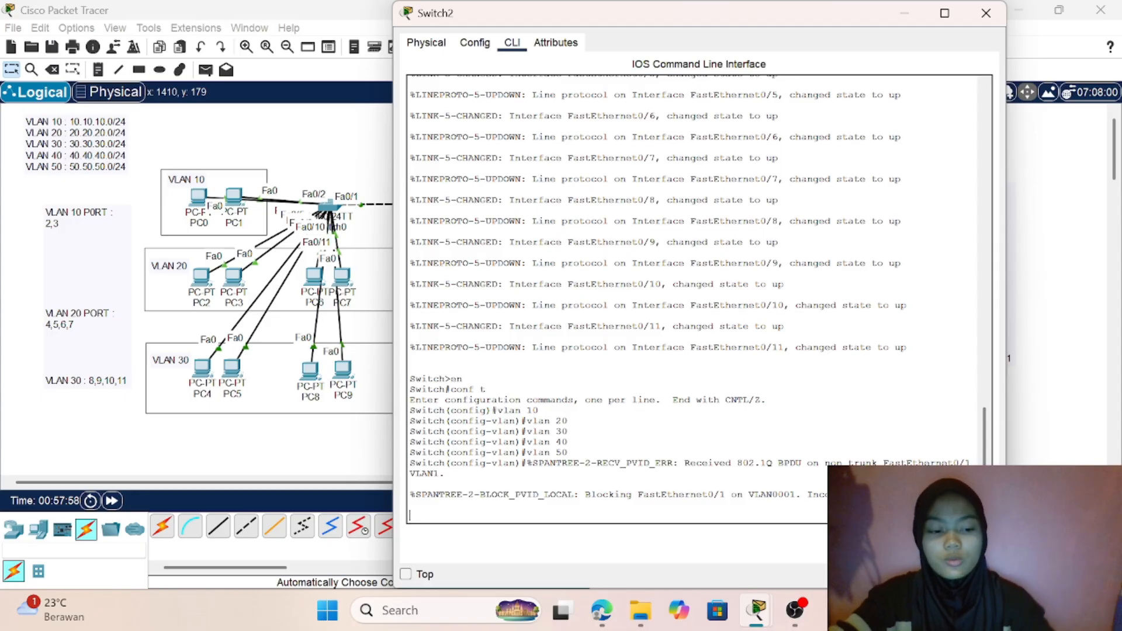
{"action": "key", "text": "Return"}
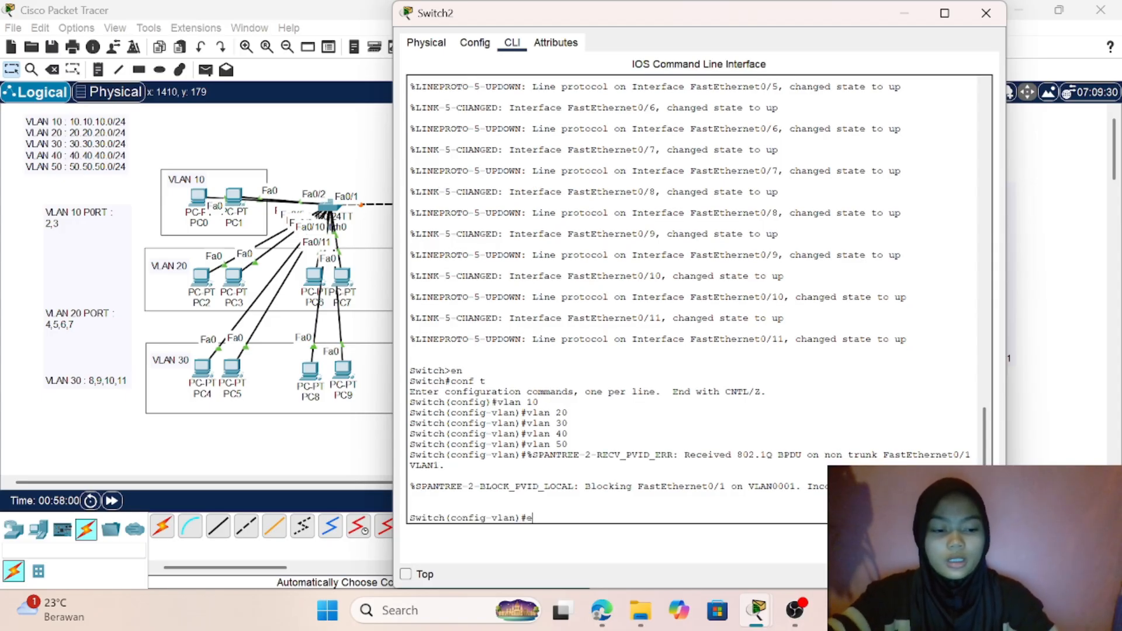
{"action": "type", "text": "ex"}
{"action": "key", "text": "Return"}
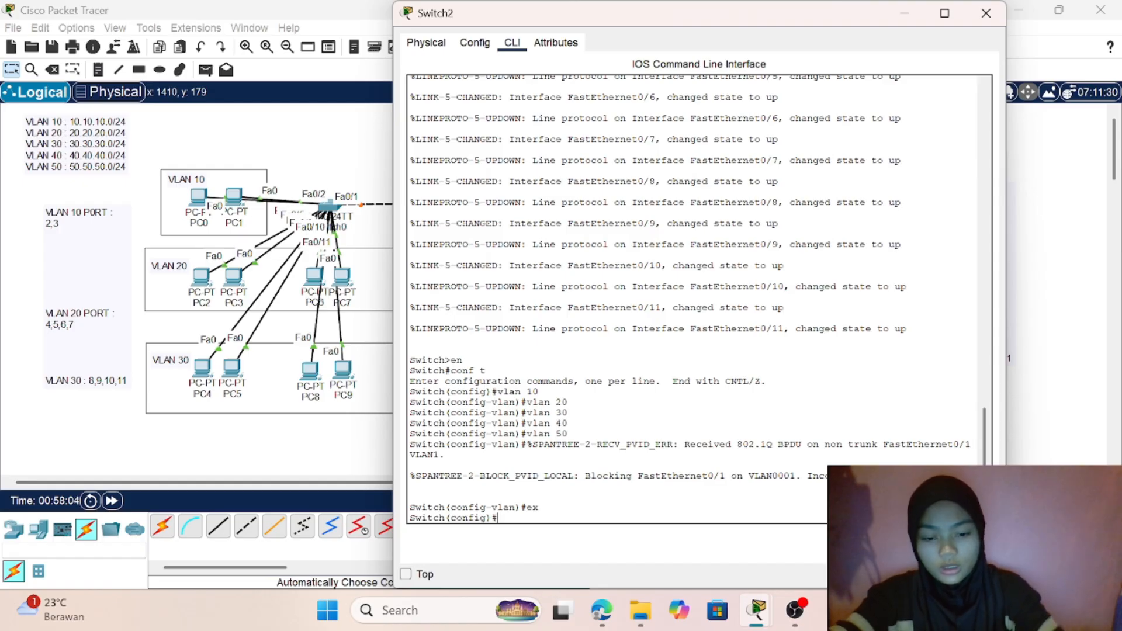
{"action": "type", "text": "int"}
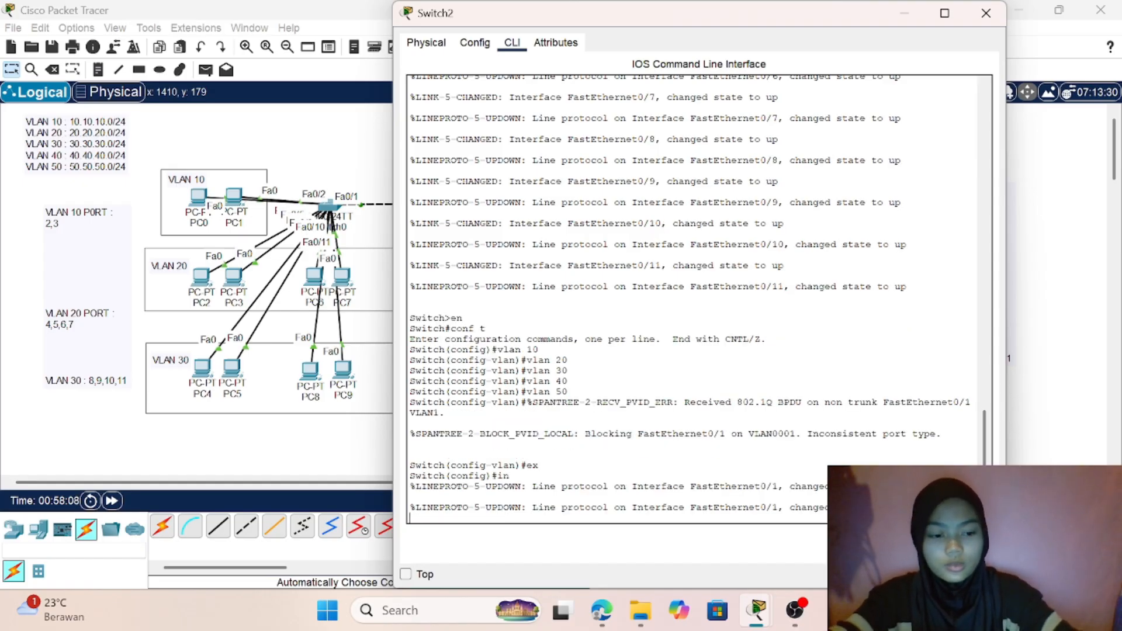
{"action": "key", "text": "Return"}
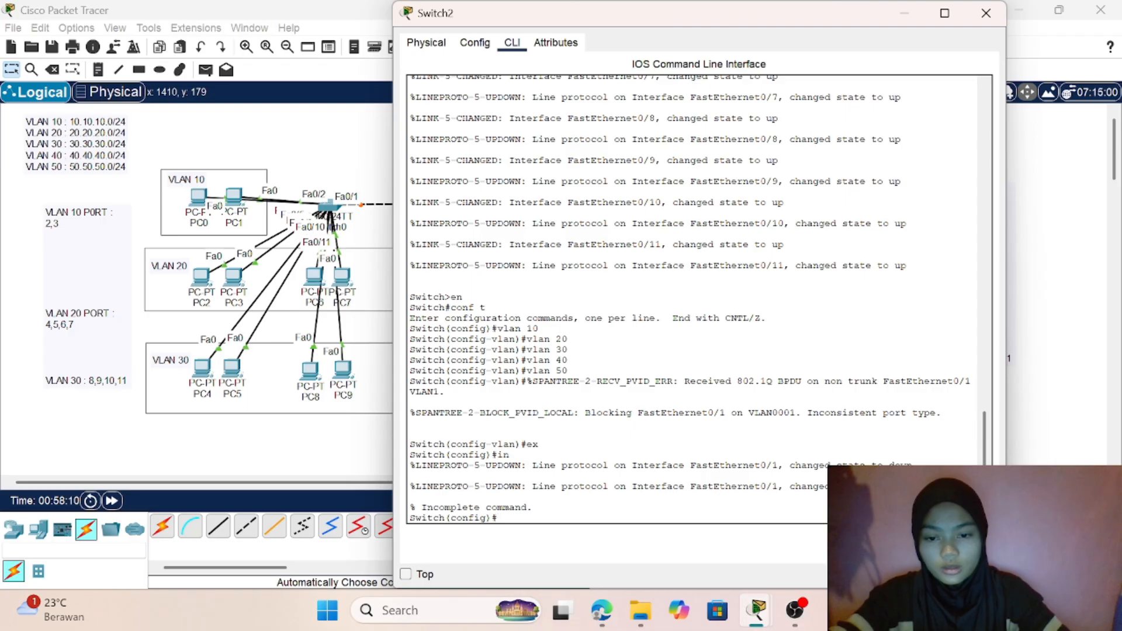
- Check the topology, reopen Switch2's command line and write the interface range command for ports fa0/2-3
{"action": "left_click", "coordinate": [352, 467]}
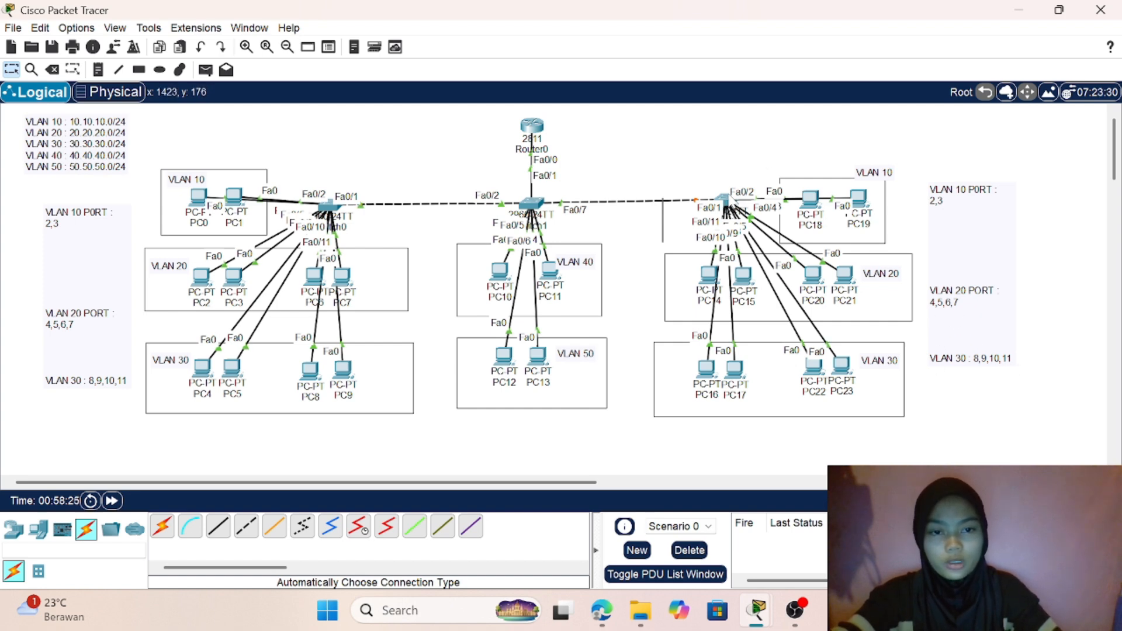
{"action": "left_click", "coordinate": [724, 200]}
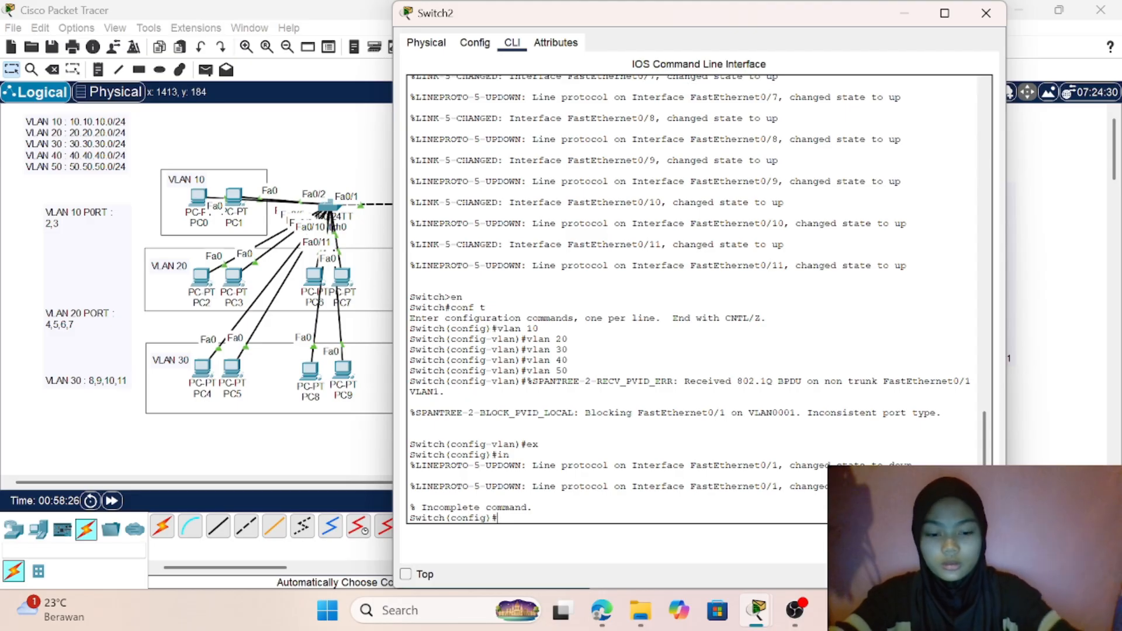
{"action": "type", "text": "int"}
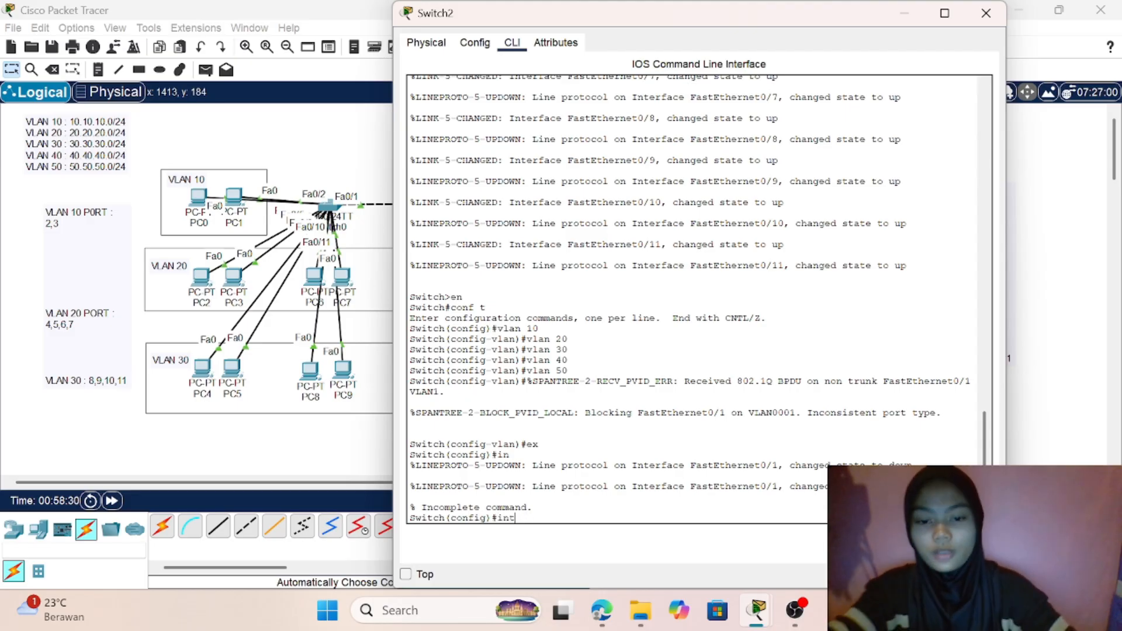
{"action": "type", "text": " range "}
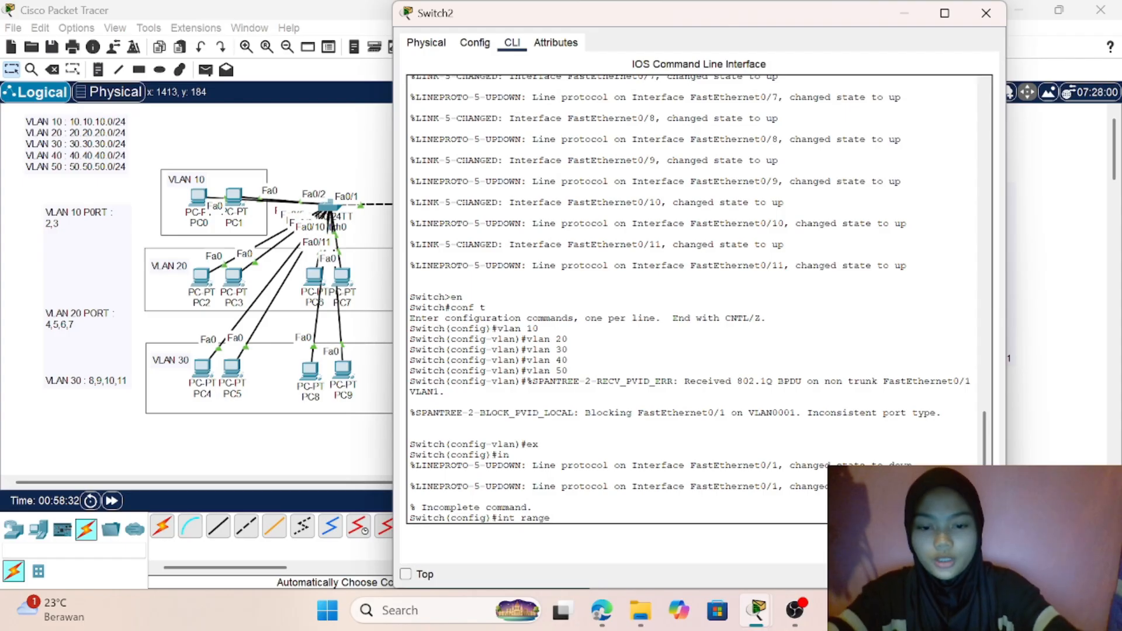
{"action": "type", "text": "fa0/"}
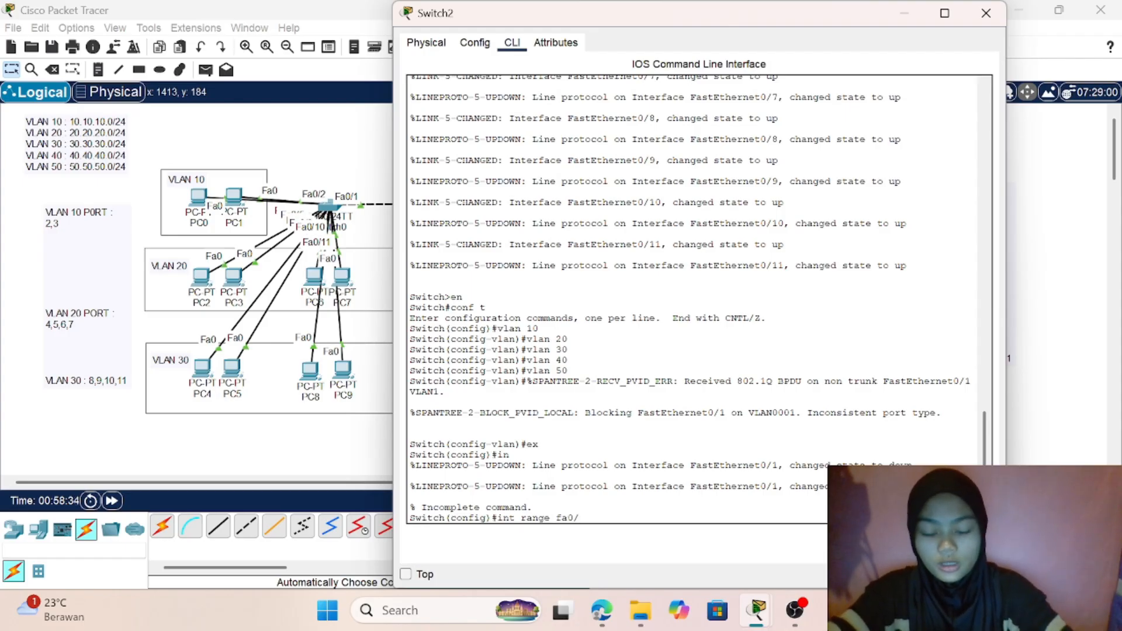
{"action": "type", "text": "2-3"}
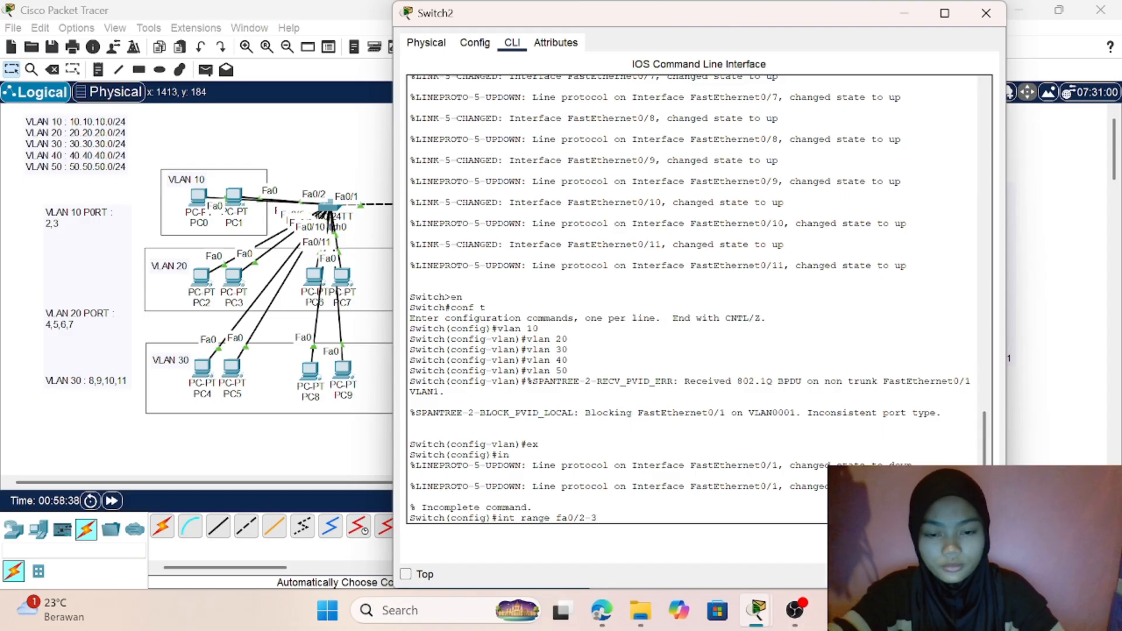
- Move PC19 slightly to check the port labels in the topology, then enter Switch2's interface range configuration for fa0/2-3
{"action": "left_click", "coordinate": [321, 454]}
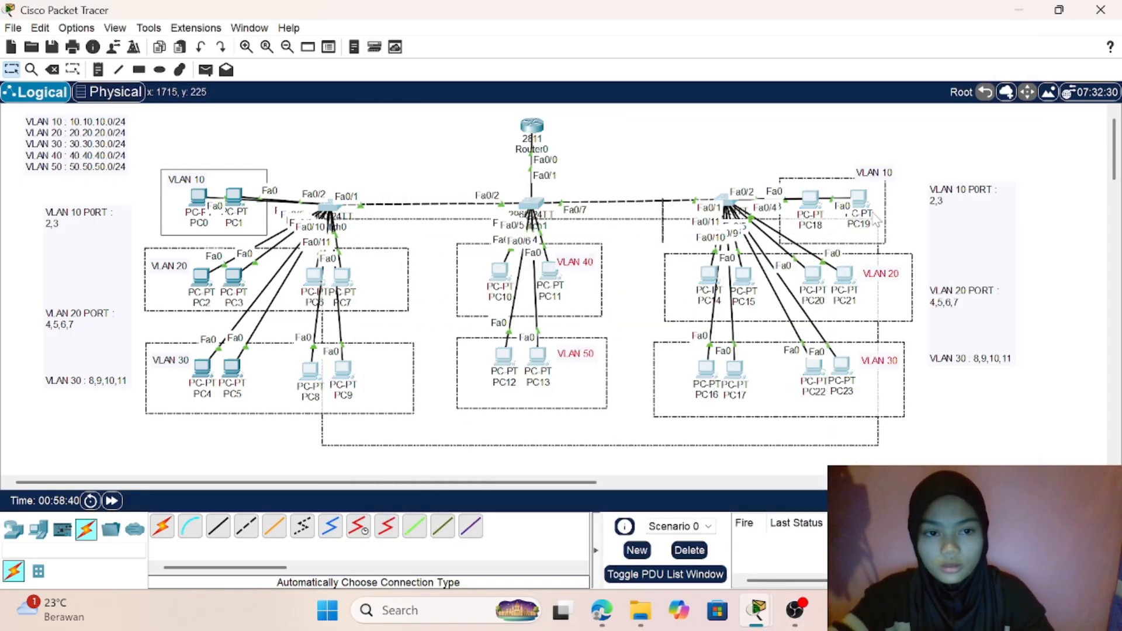
{"action": "left_click_drag", "start_coordinate": [730, 145], "coordinate": [1050, 449]}
{"action": "left_click", "coordinate": [621, 156]}
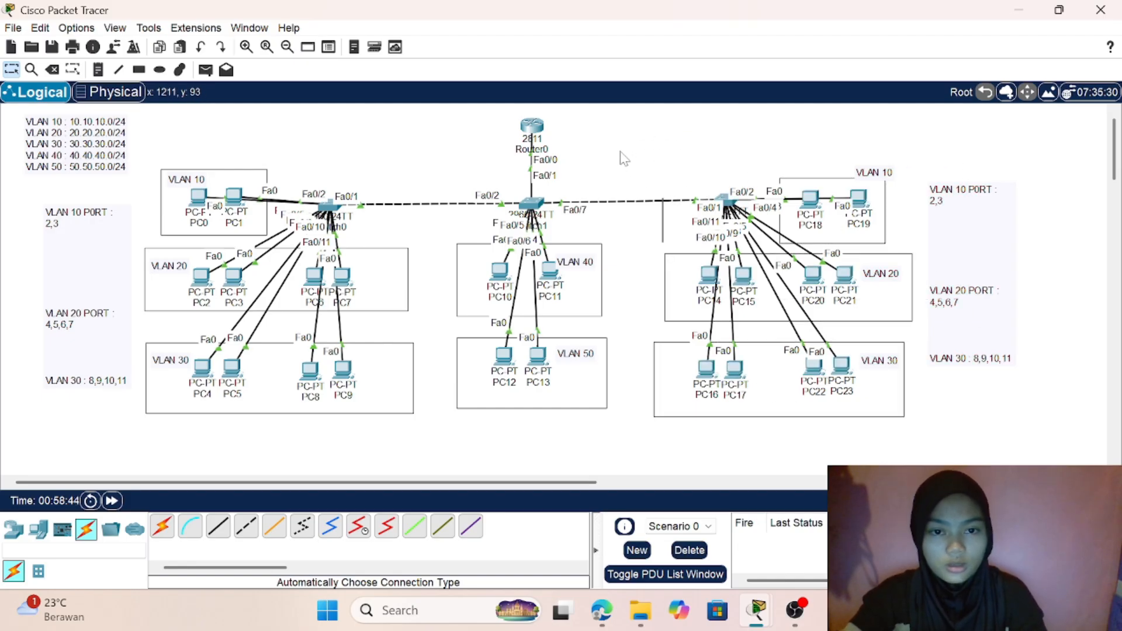
{"action": "mouse_move", "coordinate": [843, 205]}
{"action": "left_mouse_down"}
{"action": "mouse_move", "coordinate": [826, 118]}
{"action": "mouse_move", "coordinate": [848, 207]}
{"action": "left_mouse_up"}
{"action": "left_click", "coordinate": [725, 201]}
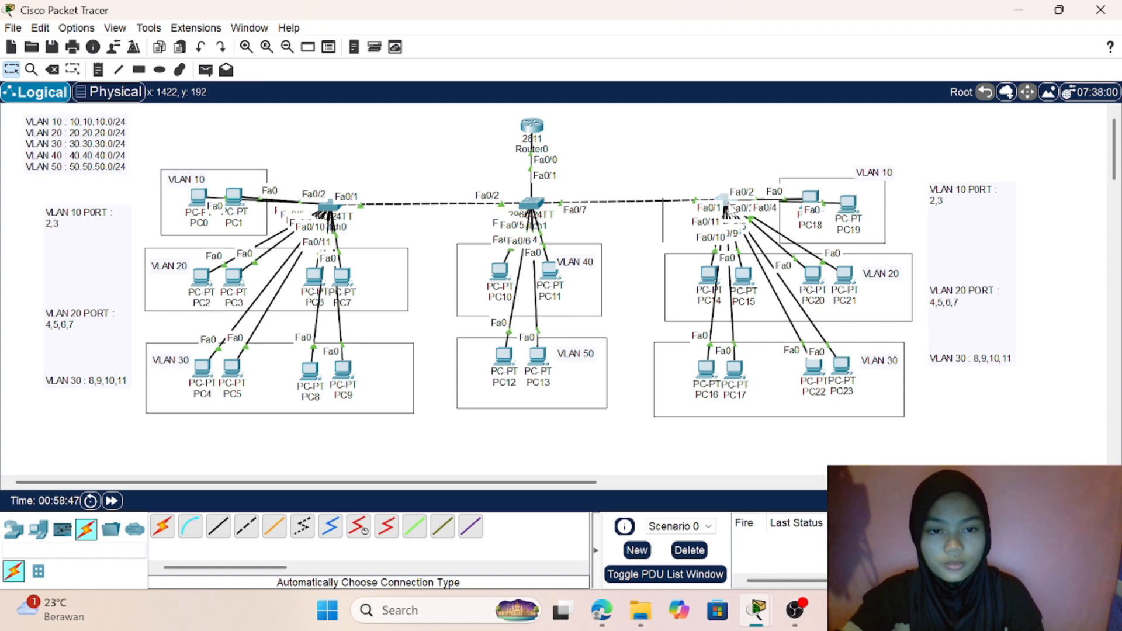
{"action": "key", "text": "Return"}
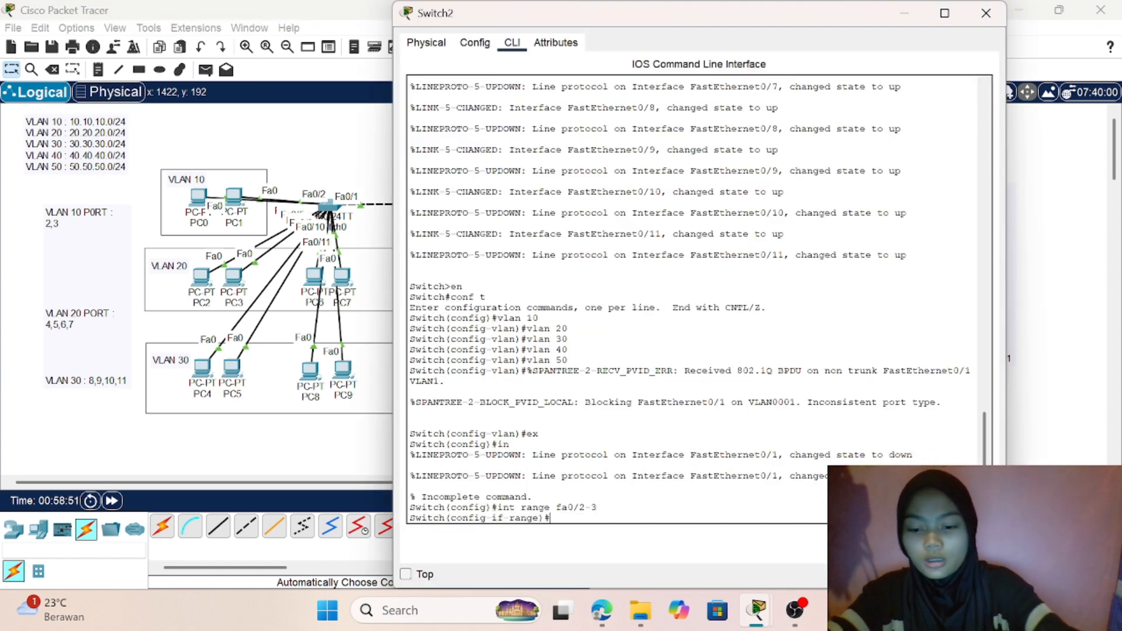
- Set the switchport mode of Switch2's ports fa0/2-3 to access
{"action": "type", "text": "sw"}
{"action": "key", "text": "Tab"}
{"action": "type", "text": "m"}
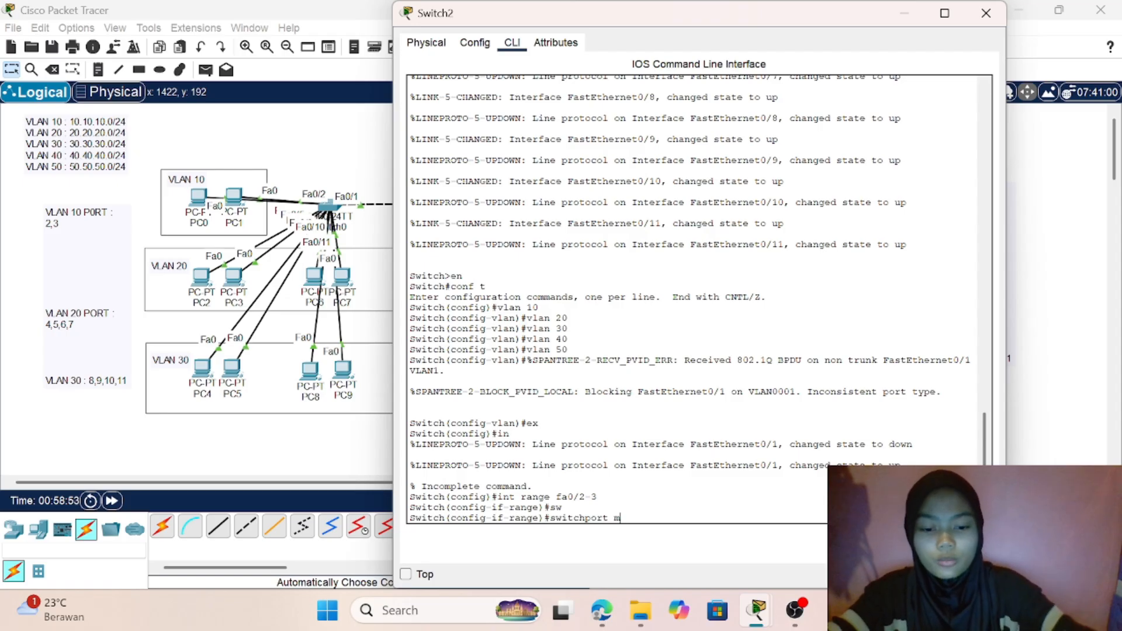
{"action": "key", "text": "Tab"}
{"action": "type", "text": "a"}
{"action": "key", "text": "Tab"}
{"action": "key", "text": "Return"}
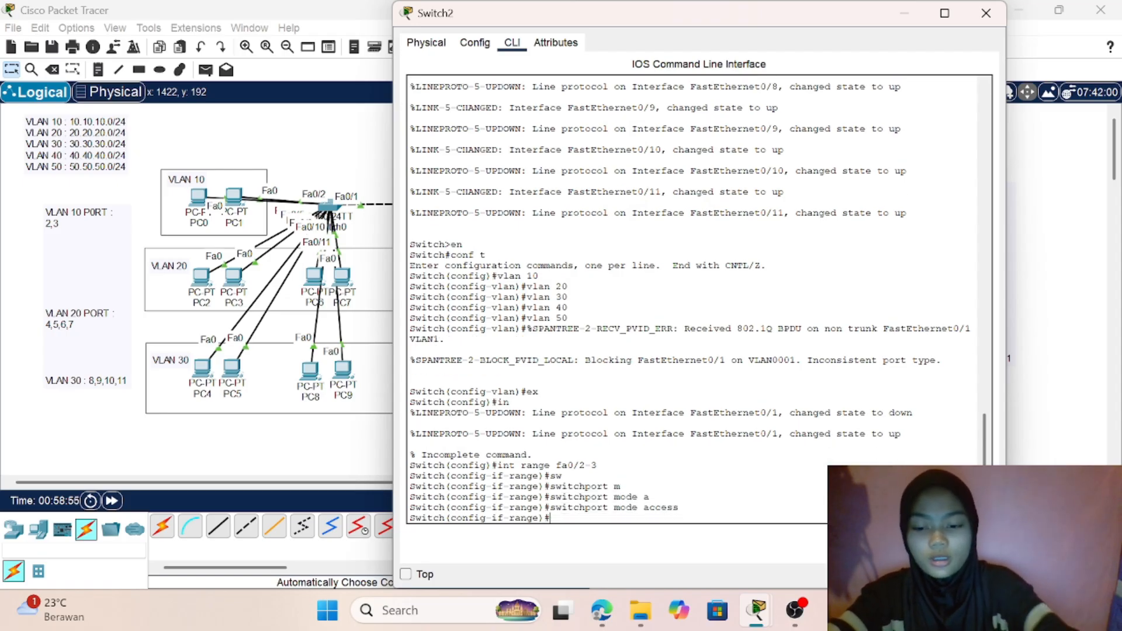
- Assign Switch2's ports fa0/2-3 to access VLAN 10 and return to global configuration mode
{"action": "type", "text": "sw"}
{"action": "key", "text": "Tab"}
{"action": "type", "text": "a"}
{"action": "key", "text": "Tab"}
{"action": "type", "text": "v"}
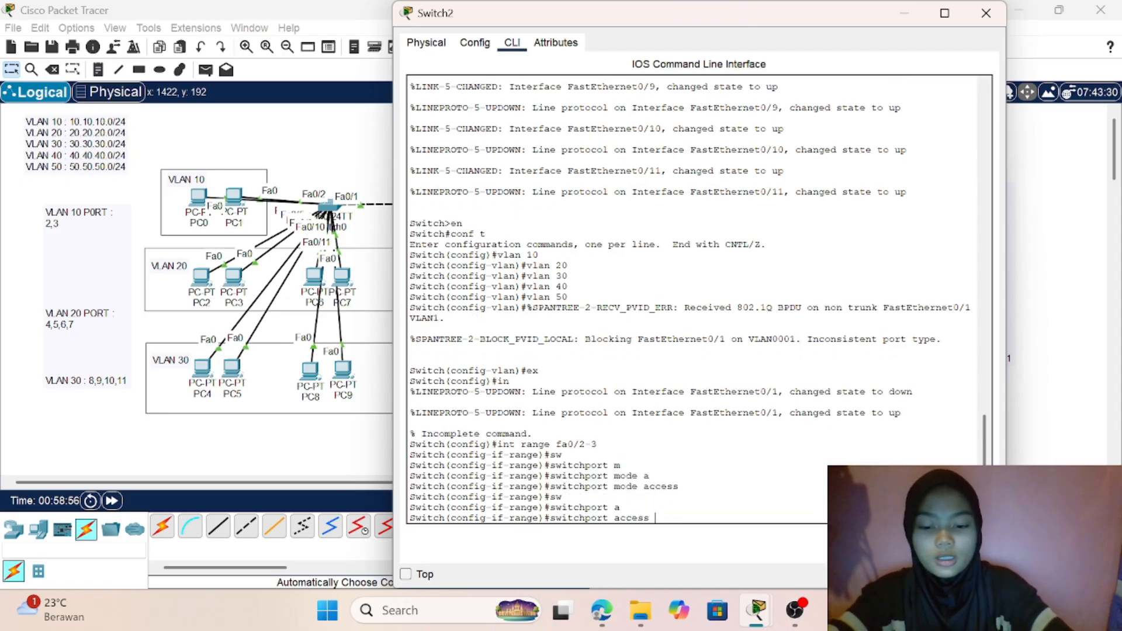
{"action": "key", "text": "Tab"}
{"action": "type", "text": "10"}
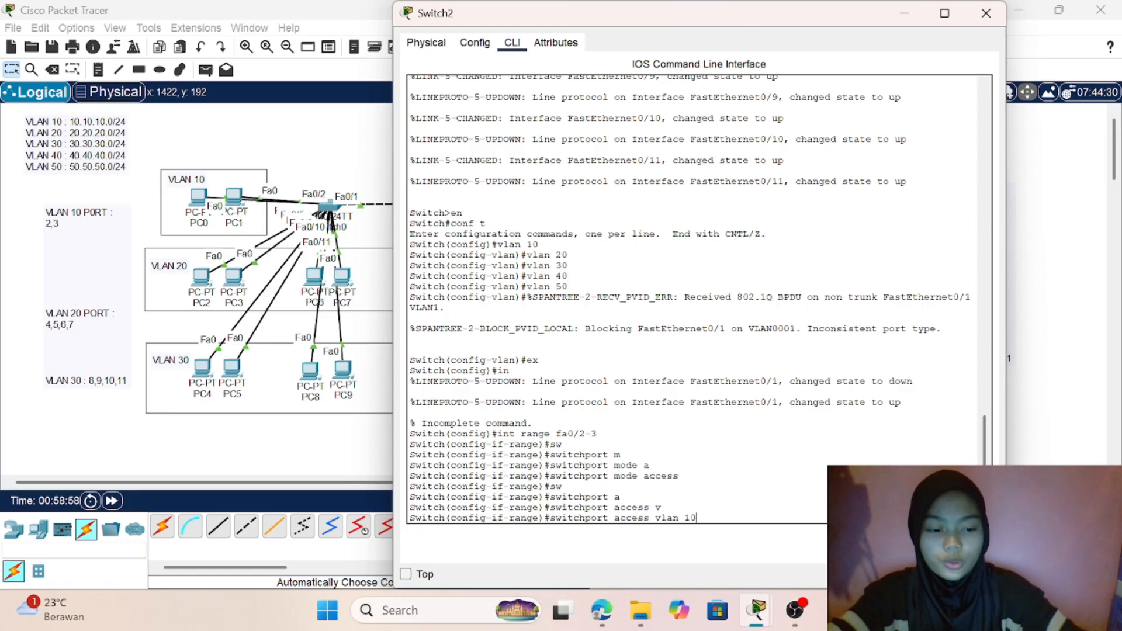
{"action": "key", "text": "Return"}
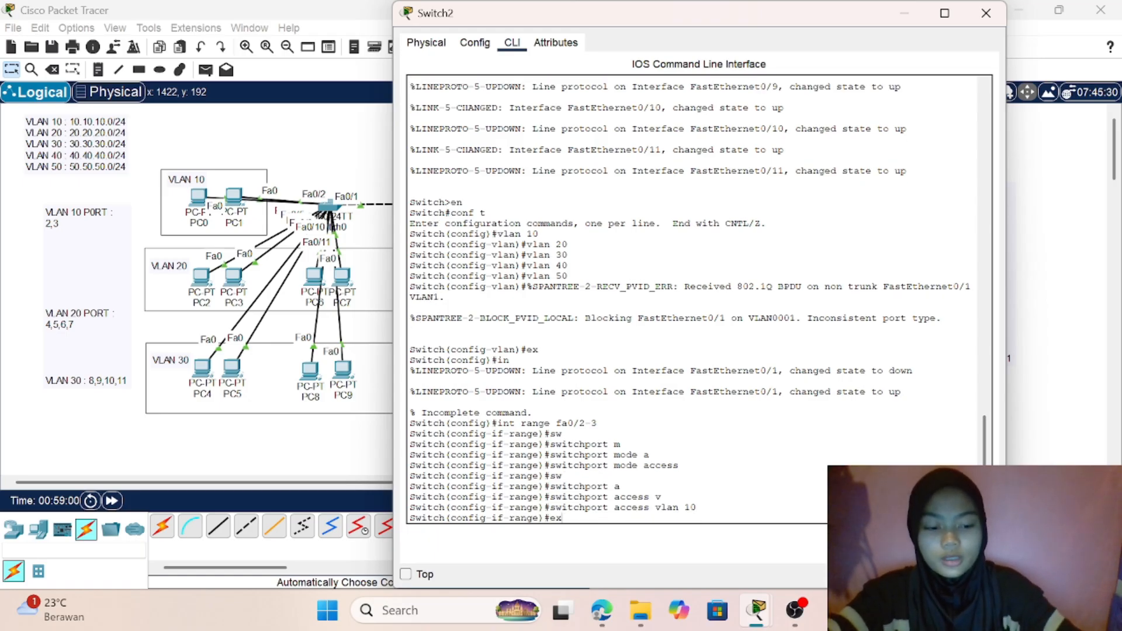
{"action": "type", "text": "ex"}
{"action": "key", "text": "Return"}
- Enter interface range configuration for Switch2's ports fa0/4-7 and set their switchport mode to access
{"action": "type", "text": "int ran"}
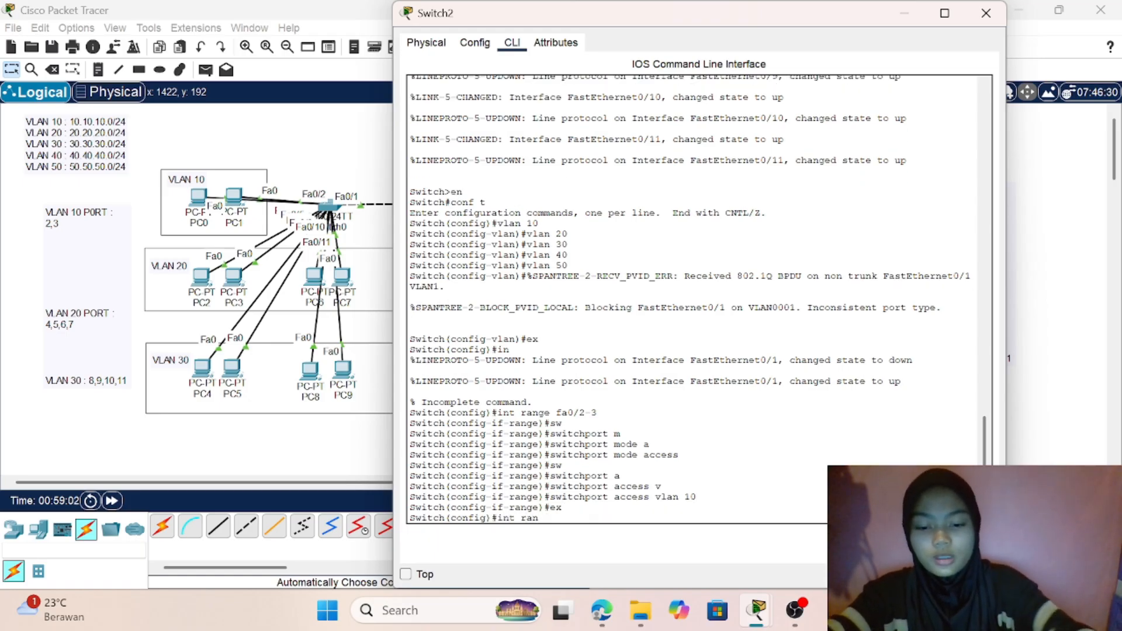
{"action": "type", "text": "ge fa0/"}
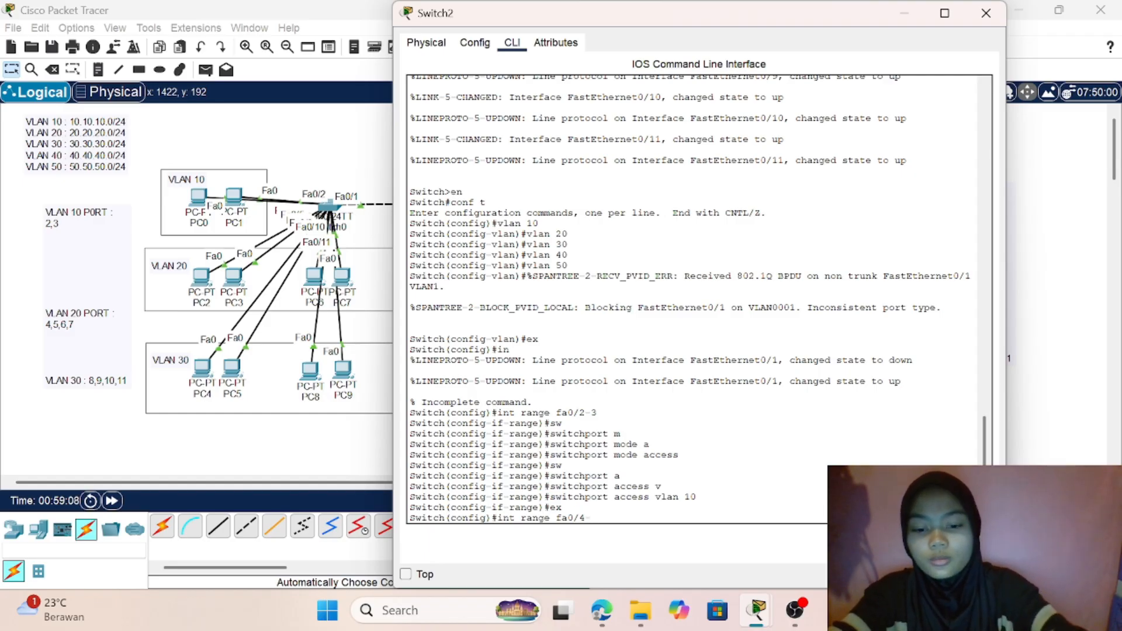
{"action": "type", "text": "4-7"}
{"action": "key", "text": "Return"}
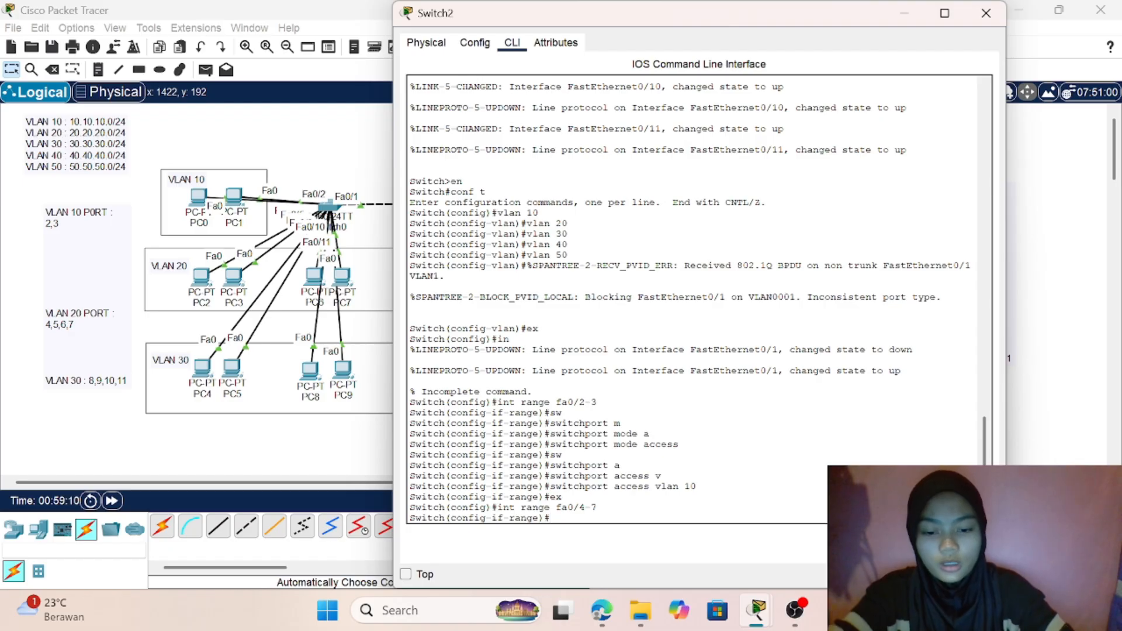
{"action": "type", "text": "switchport"}
{"action": "key", "text": "Tab"}
{"action": "type", "text": "m"}
{"action": "key", "text": "Tab"}
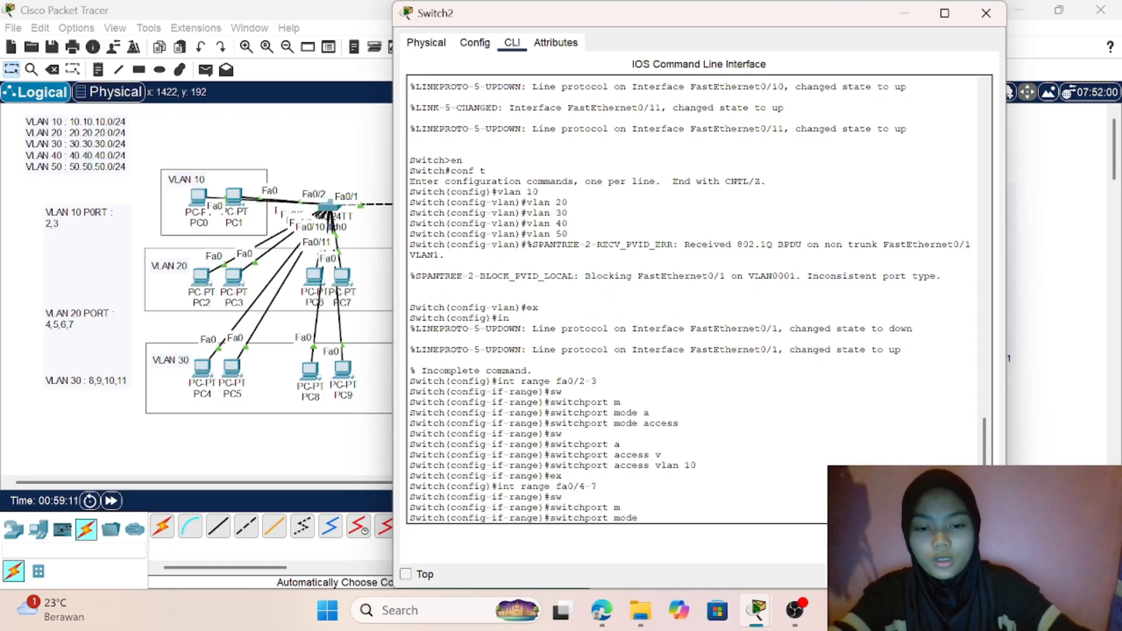
{"action": "type", "text": "a"}
{"action": "key", "text": "Tab"}
{"action": "key", "text": "Return"}
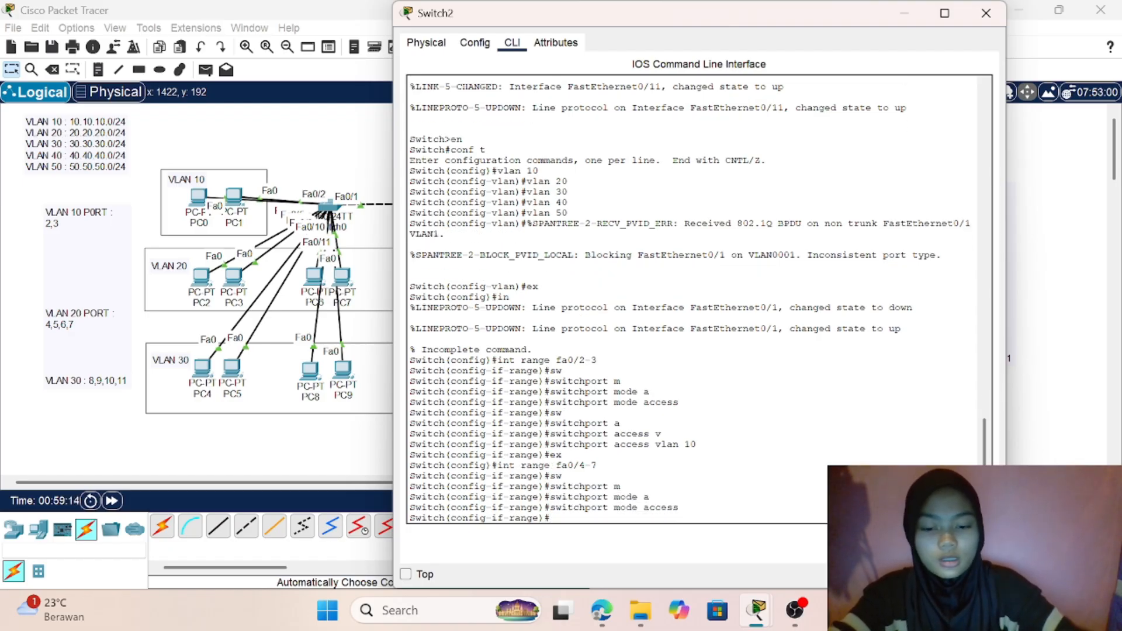
- Assign Switch2's ports fa0/4-7 to access VLAN 20 and return to global configuration mode
{"action": "type", "text": "sw"}
{"action": "key", "text": "Tab"}
{"action": "type", "text": "a"}
{"action": "key", "text": "Tab"}
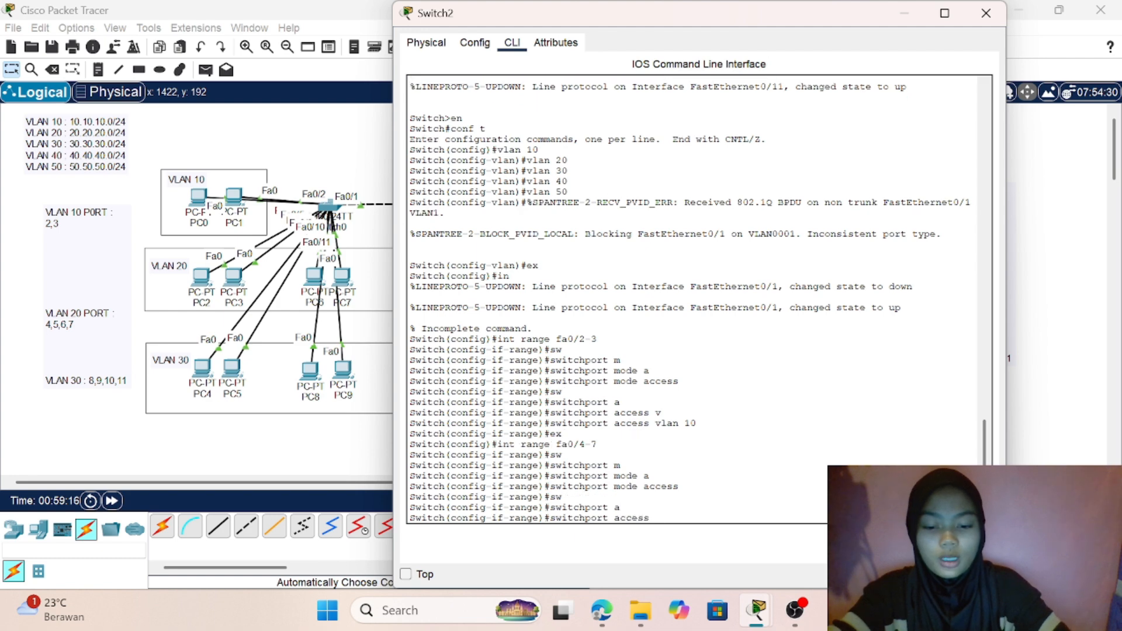
{"action": "type", "text": "v"}
{"action": "key", "text": "Tab"}
{"action": "type", "text": "20"}
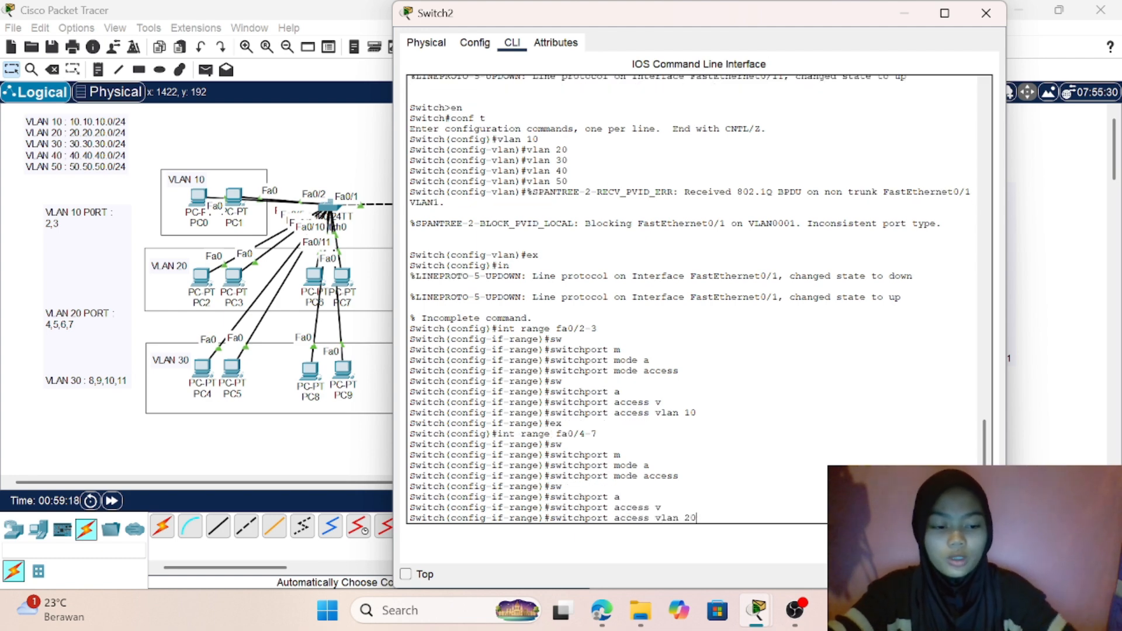
{"action": "key", "text": "Return"}
{"action": "type", "text": "ex"}
{"action": "key", "text": "Return"}
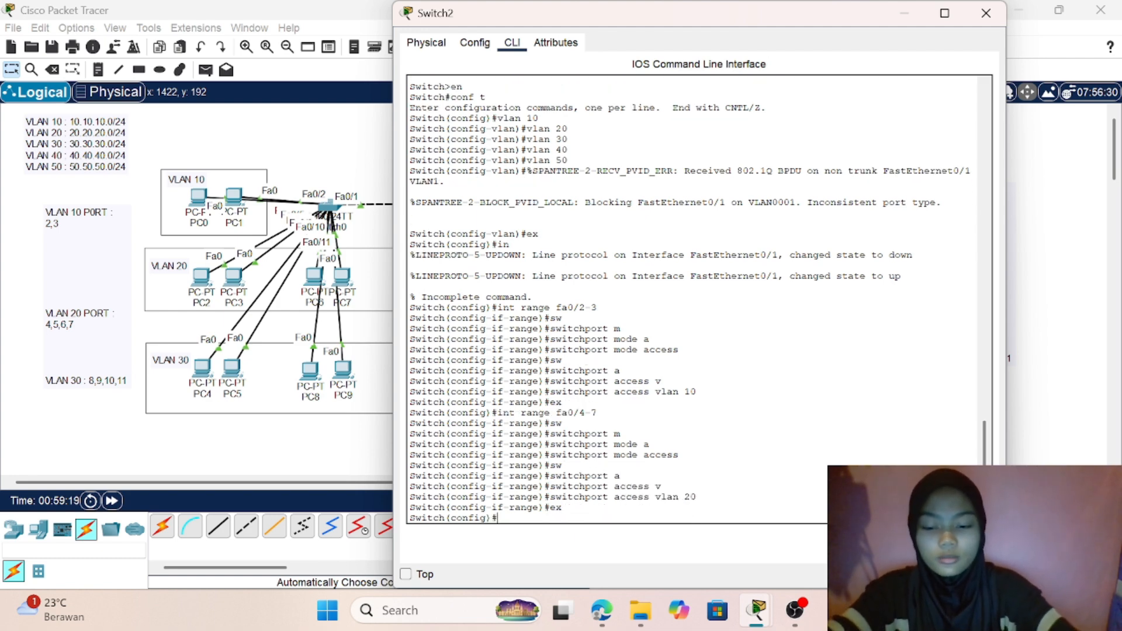
- Enter interface range configuration for Switch2's ports fa0/8-11 and set their switchport mode to access
{"action": "type", "text": "int range"}
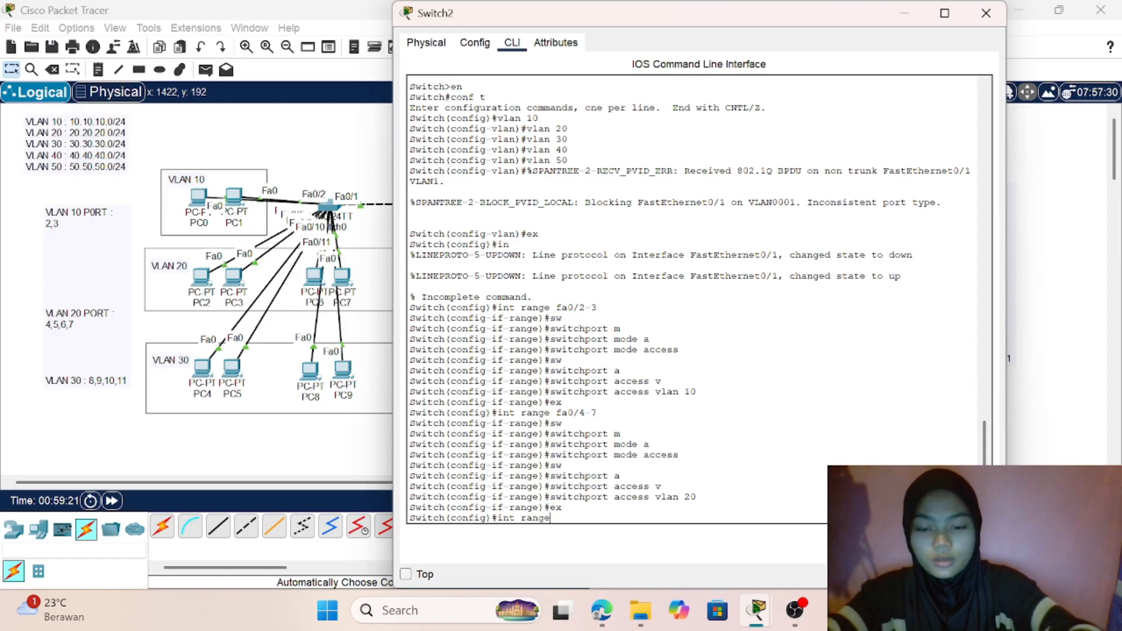
{"action": "type", "text": " fa0"}
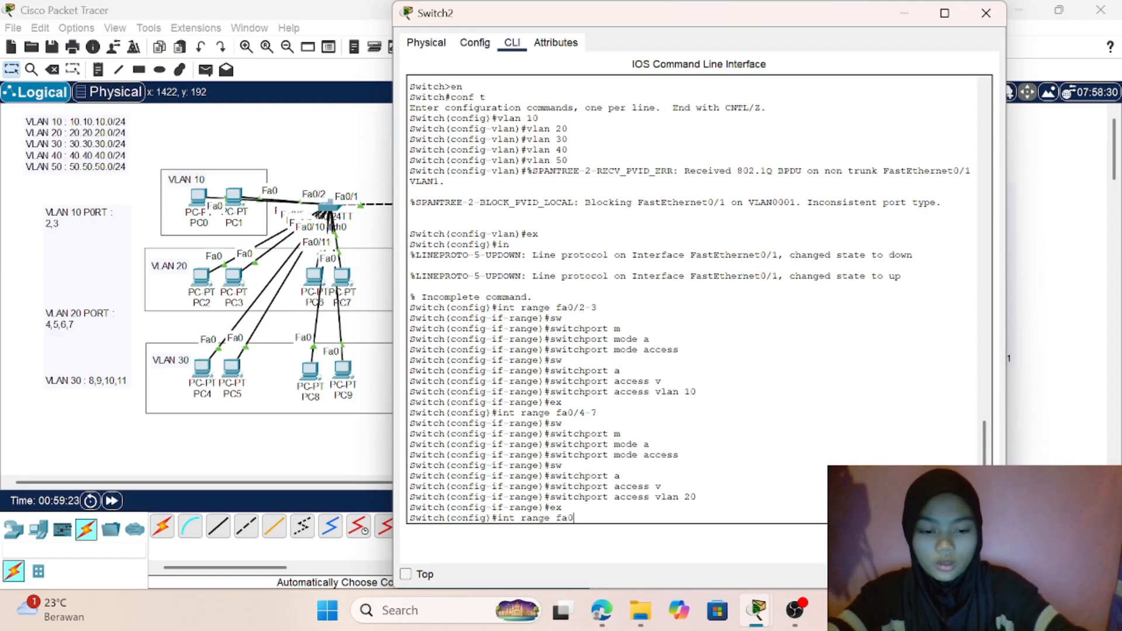
{"action": "type", "text": "/8-11"}
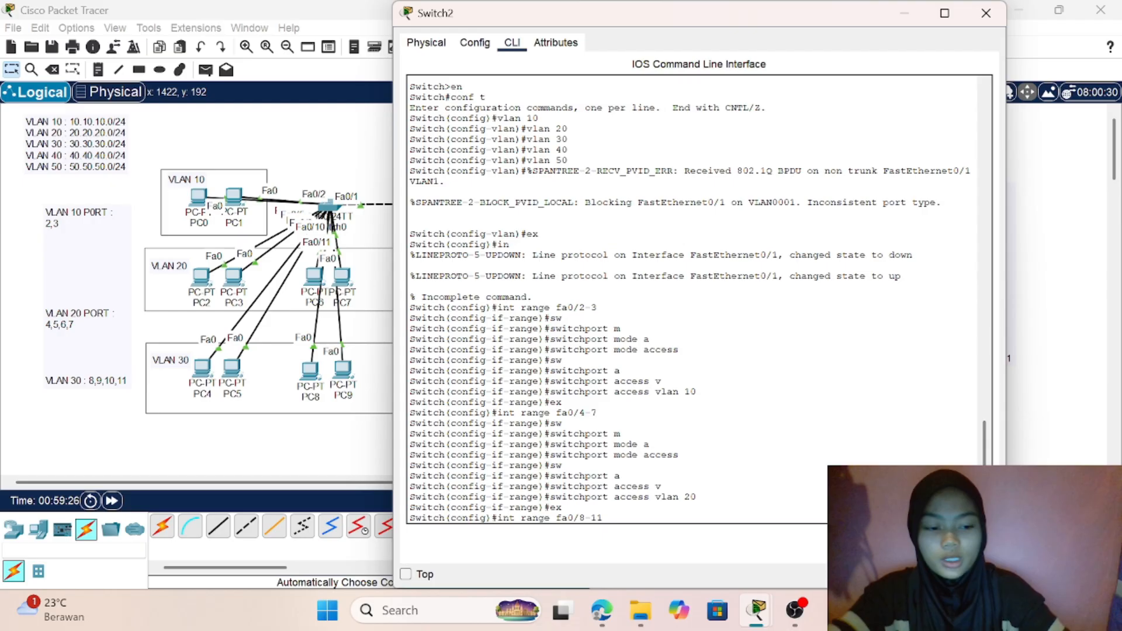
{"action": "key", "text": "Return"}
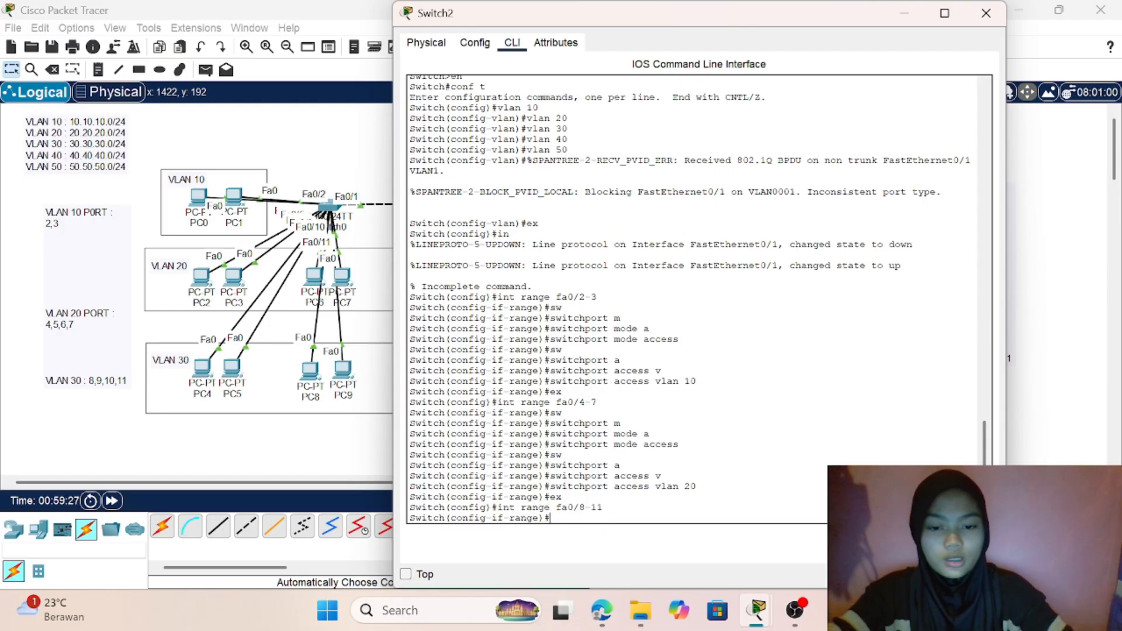
{"action": "type", "text": "sw"}
{"action": "key", "text": "Tab"}
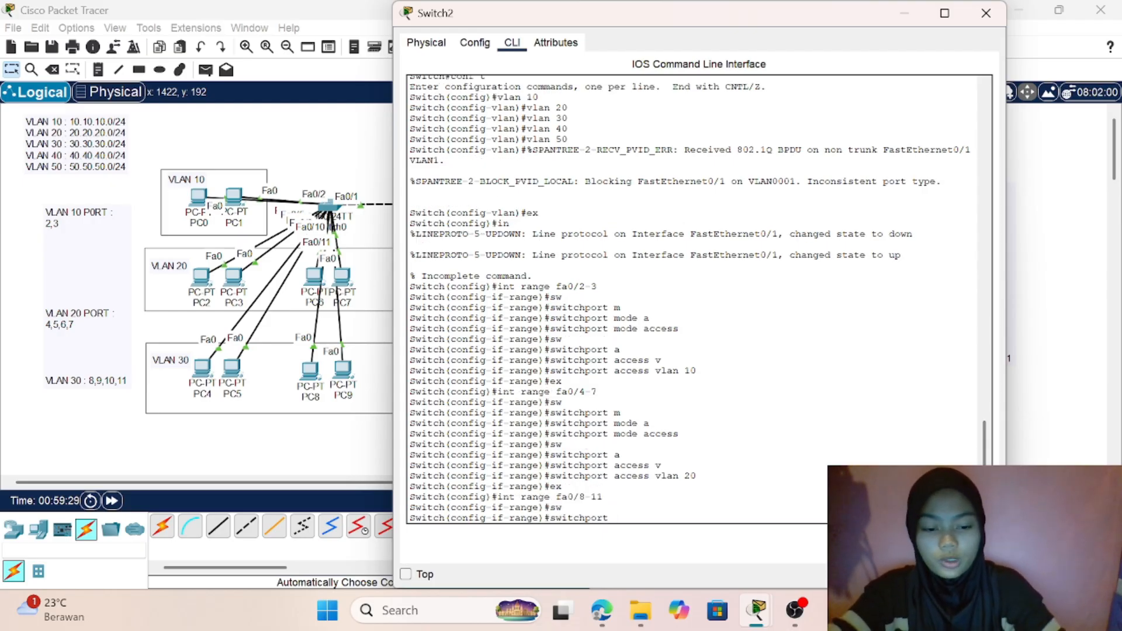
{"action": "type", "text": "m"}
{"action": "key", "text": "Tab"}
{"action": "type", "text": "a"}
{"action": "key", "text": "Tab"}
{"action": "key", "text": "Return"}
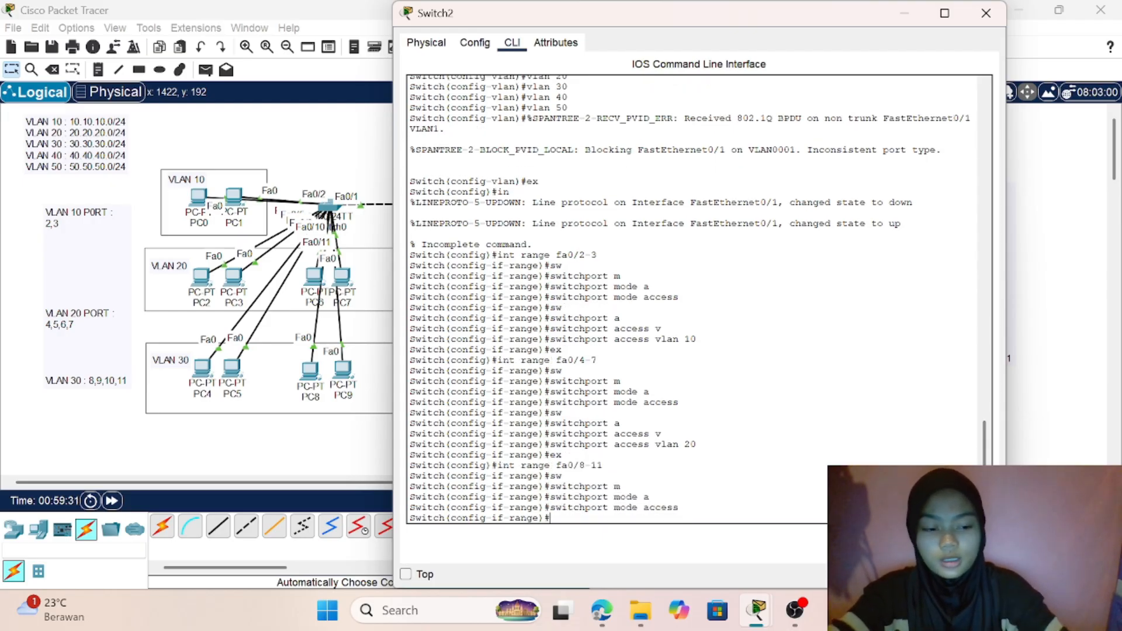
- Assign Switch2's ports fa0/8-11 to access VLAN 30
{"action": "type", "text": "sw"}
{"action": "key", "text": "Tab"}
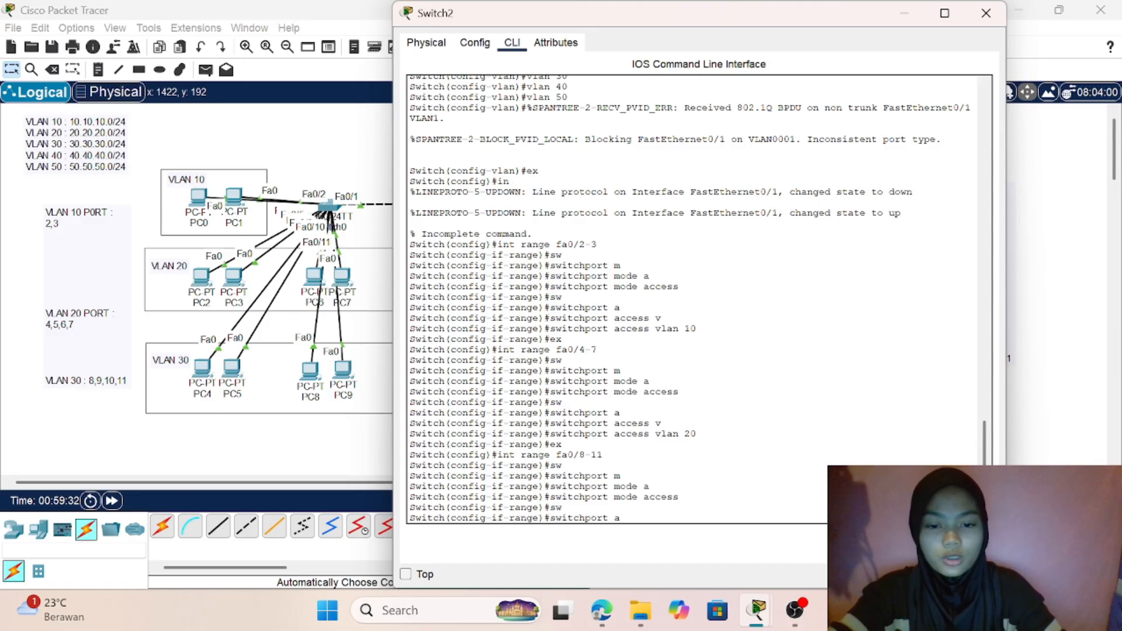
{"action": "type", "text": "a"}
{"action": "key", "text": "Tab"}
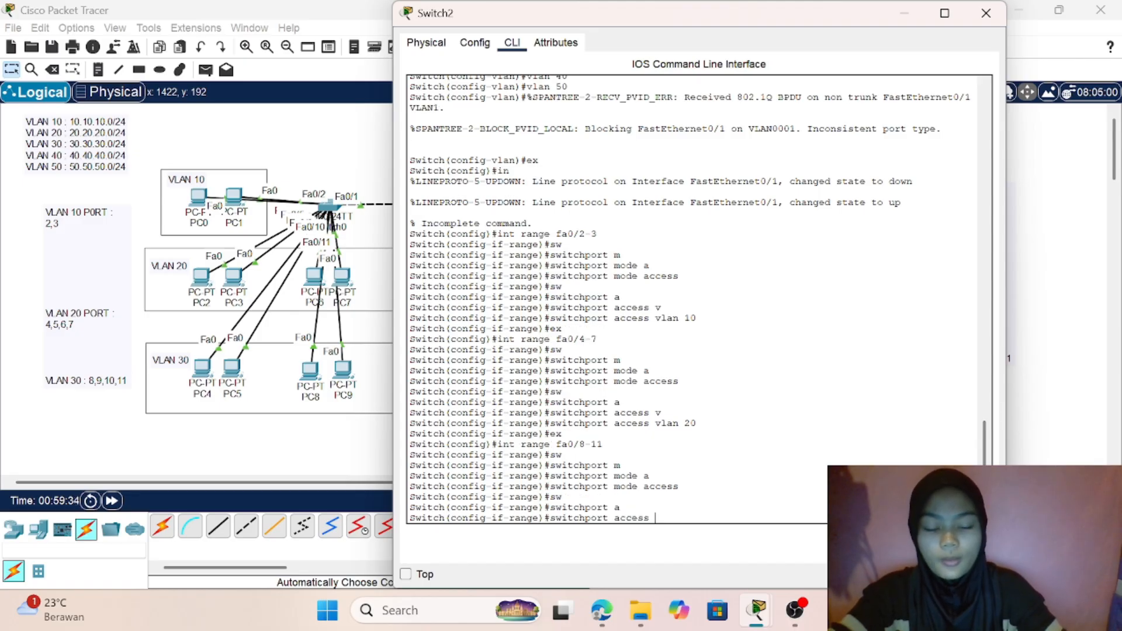
{"action": "type", "text": "v"}
{"action": "key", "text": "Tab"}
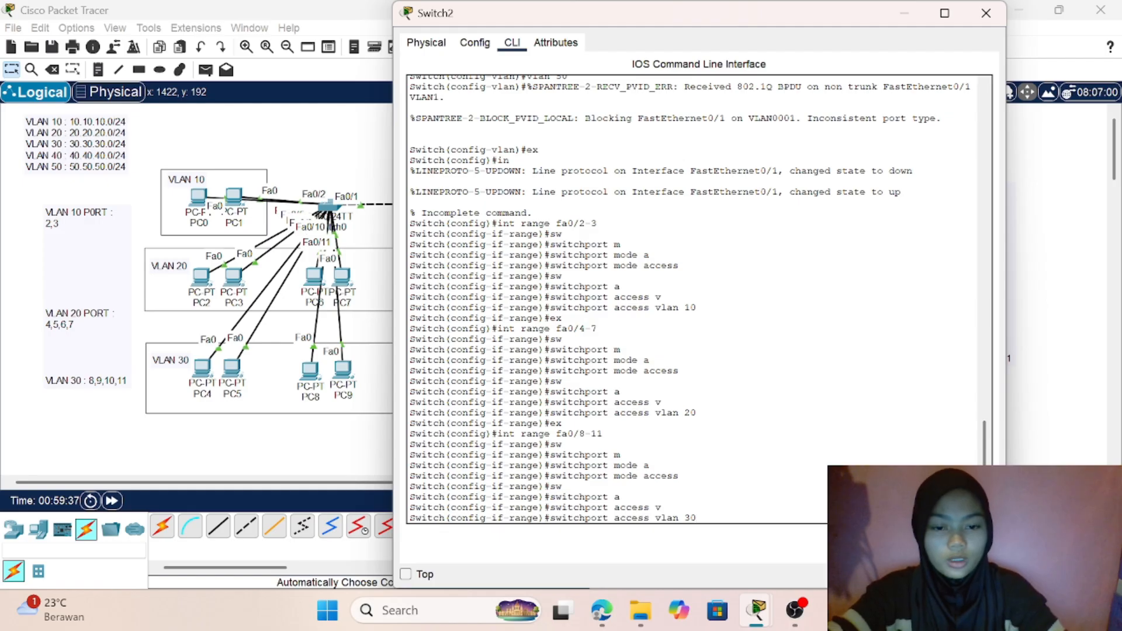
{"action": "key", "text": "Return"}
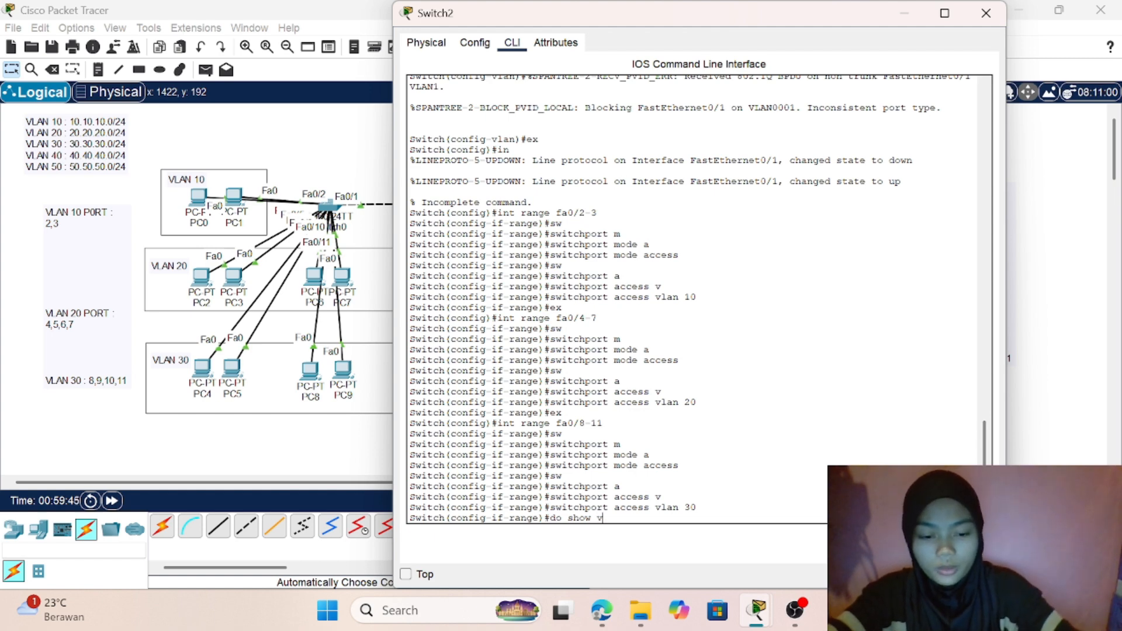
- Display Switch2's brief VLAN table to check the port assignments, and return to global configuration mode
{"action": "type", "text": "do show vlan bri"}
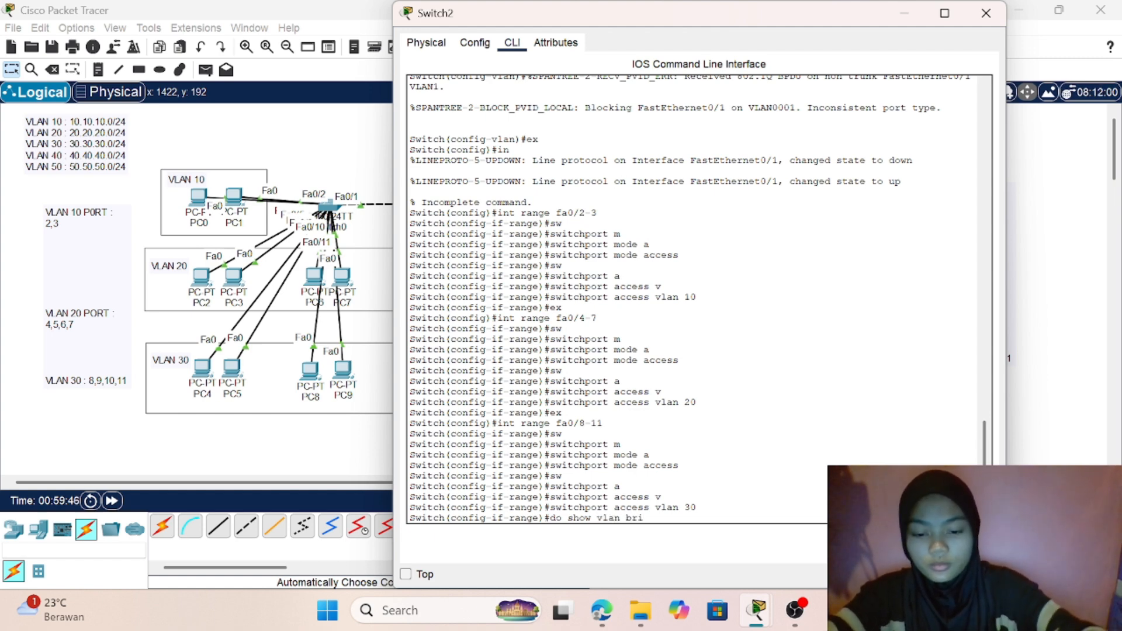
{"action": "type", "text": "ef"}
{"action": "key", "text": "Return"}
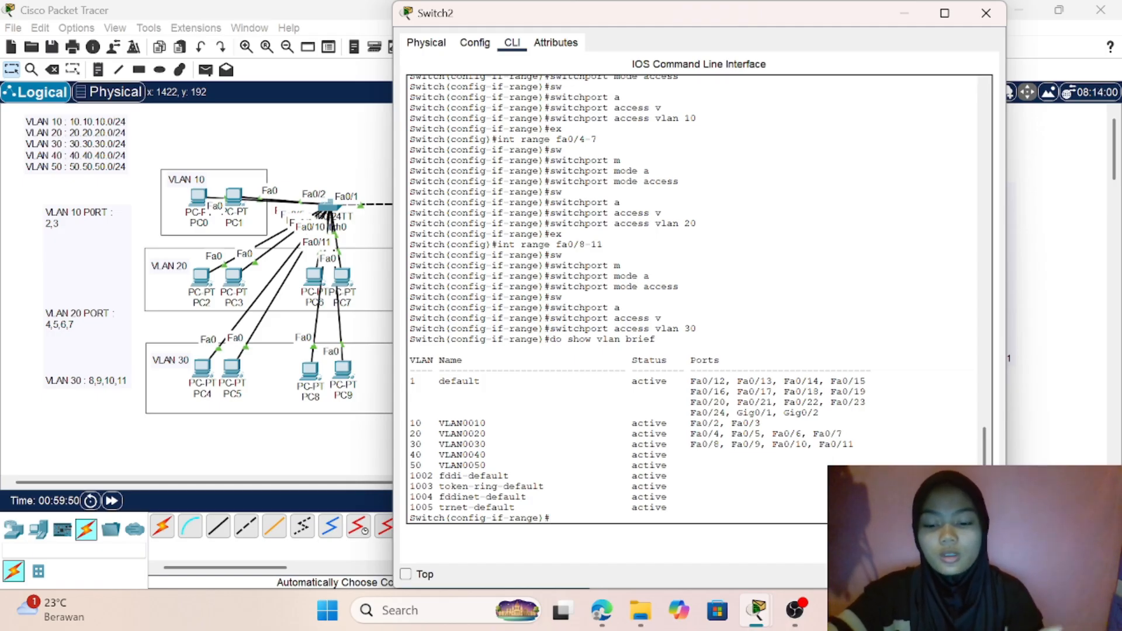
{"action": "type", "text": "ex"}
{"action": "key", "text": "Return"}
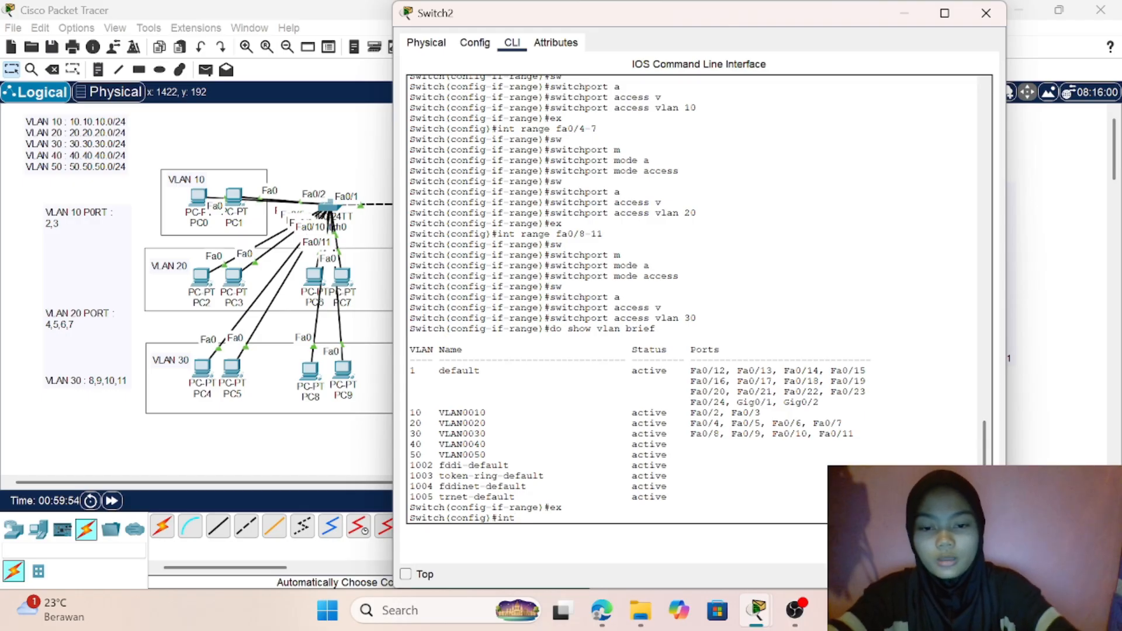
- Check the port labels in the topology and Switch1's trunk commands, and reopen Switch2's command line
{"action": "left_click_drag", "start_coordinate": [284, 459], "coordinate": [628, 204]}
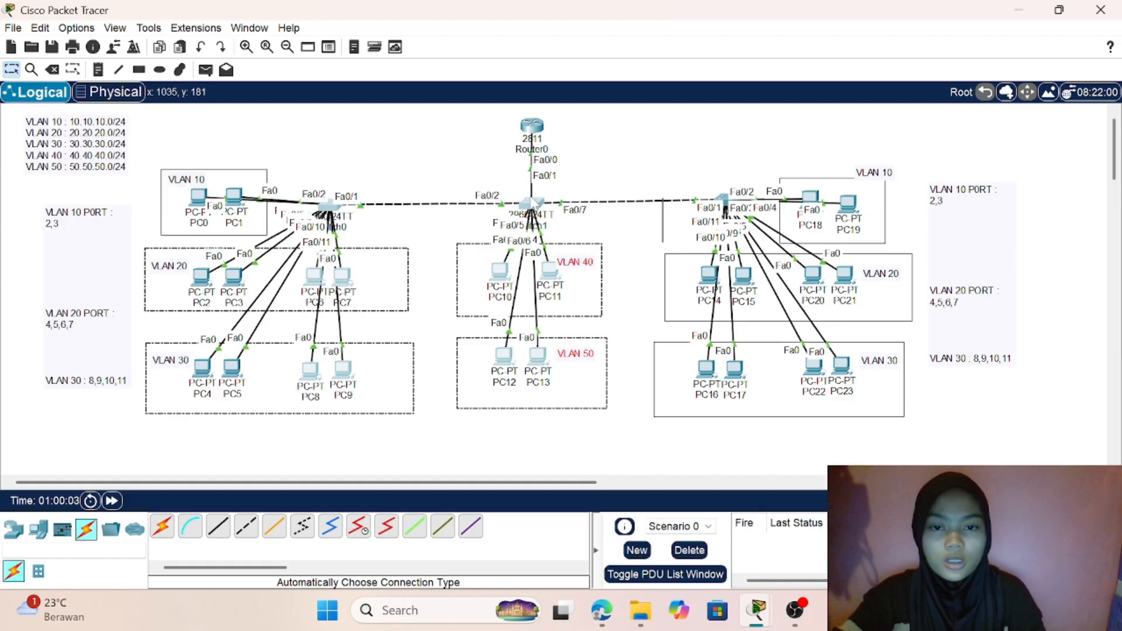
{"action": "left_click", "coordinate": [533, 205]}
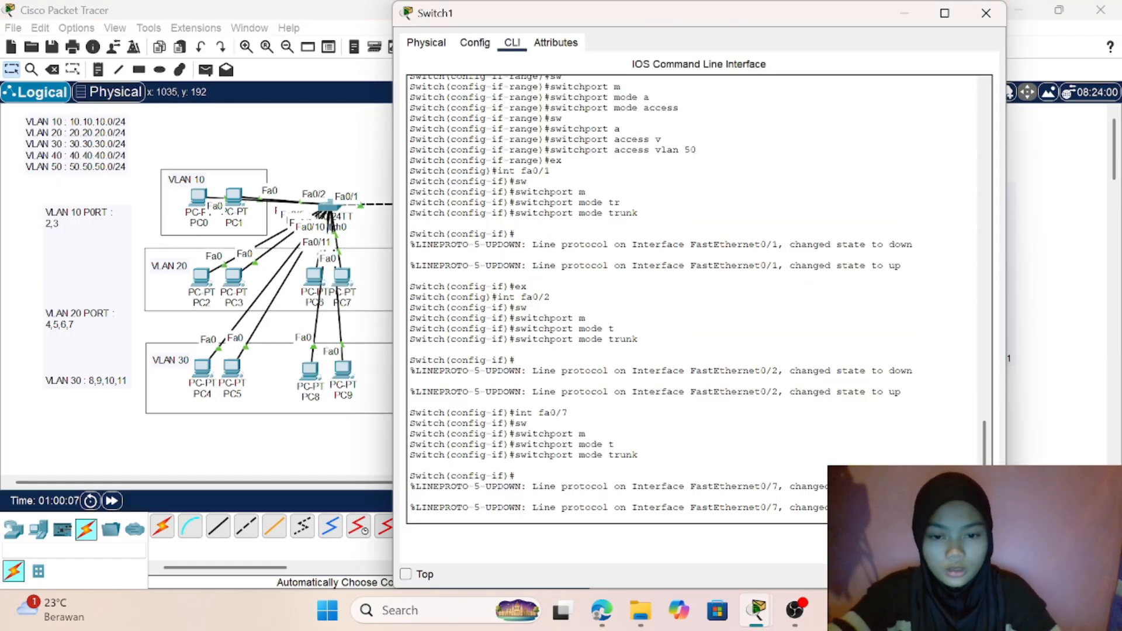
{"action": "left_click", "coordinate": [303, 451]}
{"action": "left_click_drag", "start_coordinate": [302, 451], "coordinate": [783, 213]}
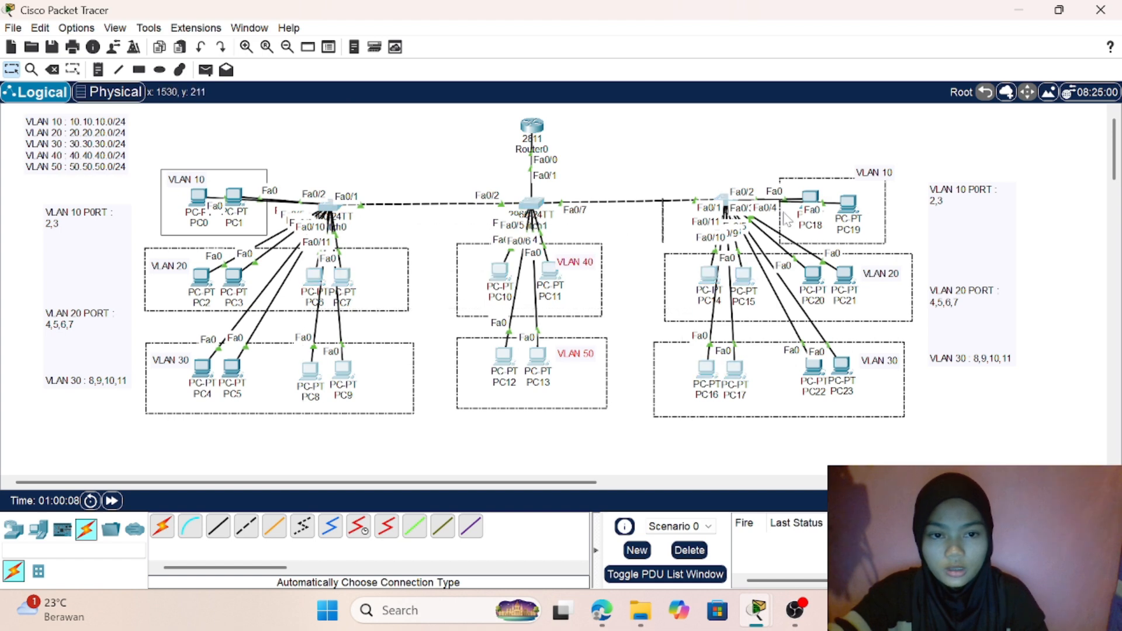
{"action": "left_click", "coordinate": [728, 177]}
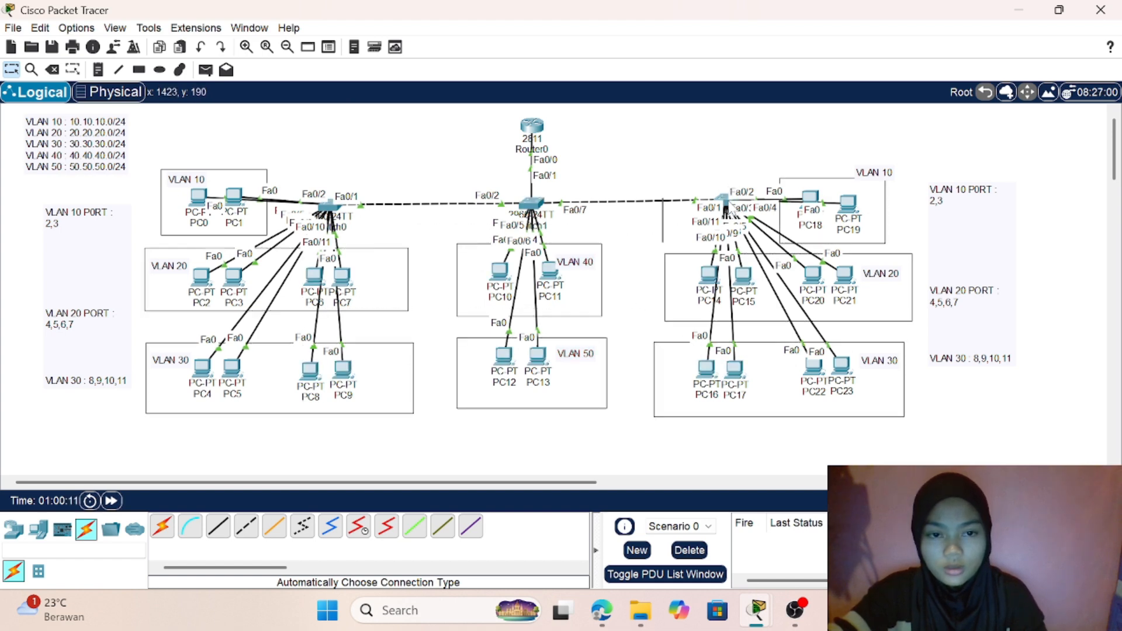
{"action": "left_click", "coordinate": [725, 200]}
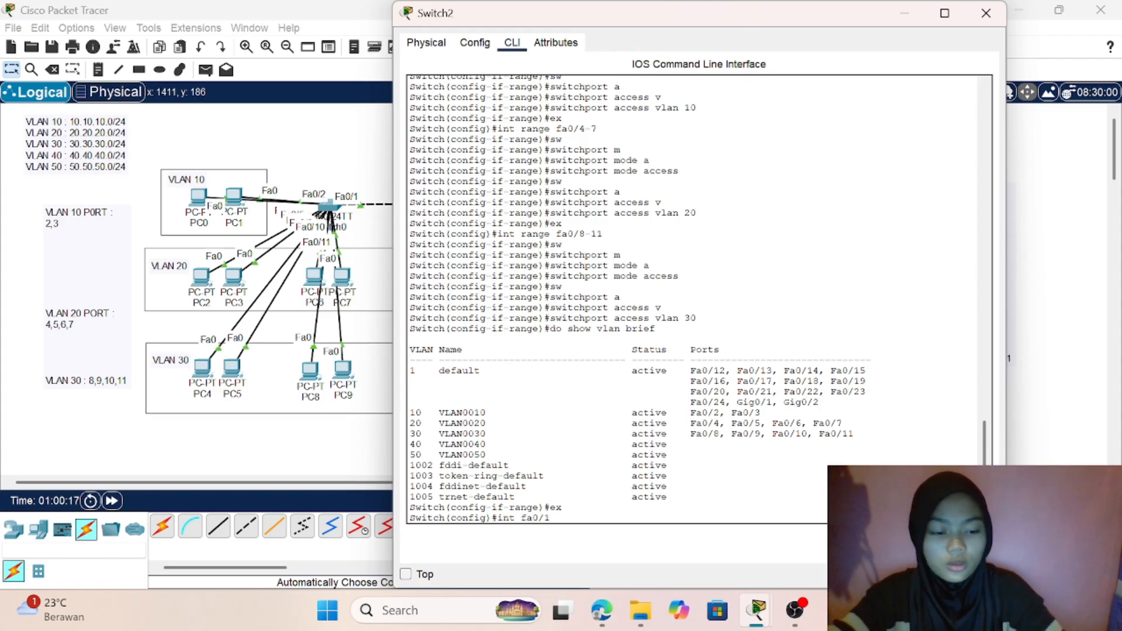
- Enter interface configuration for Switch2's port fa0/1 and set its switchport mode to trunk
{"action": "key", "text": "Return"}
{"action": "type", "text": "sw"}
{"action": "key", "text": "Tab"}
{"action": "type", "text": "m"}
{"action": "key", "text": "Tab"}
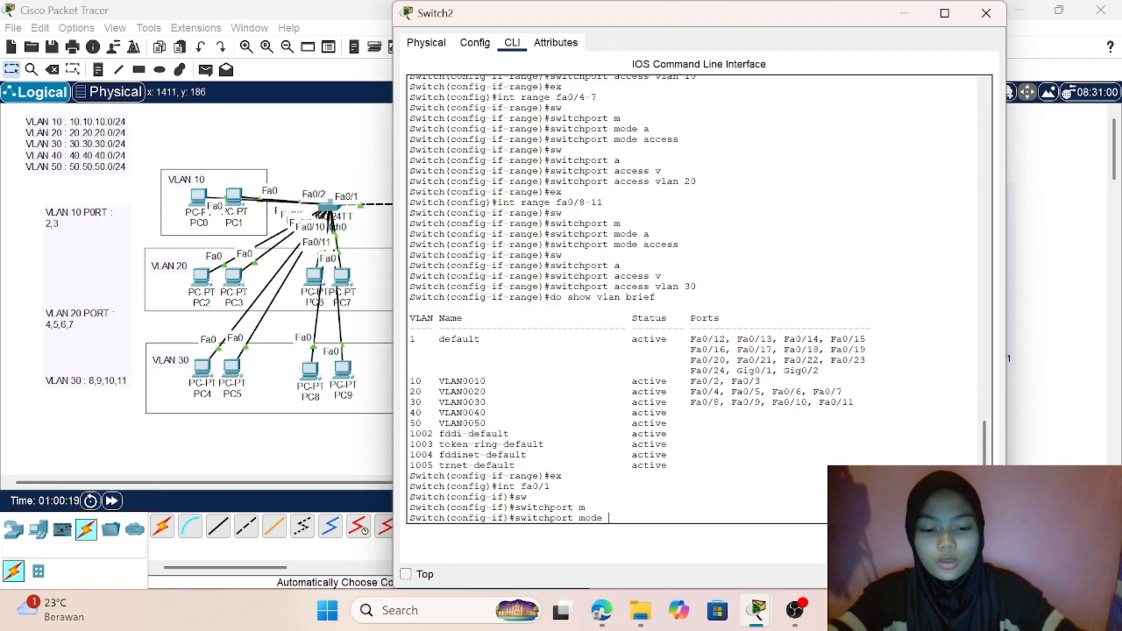
{"action": "type", "text": "t"}
{"action": "key", "text": "Tab"}
{"action": "key", "text": "Return"}
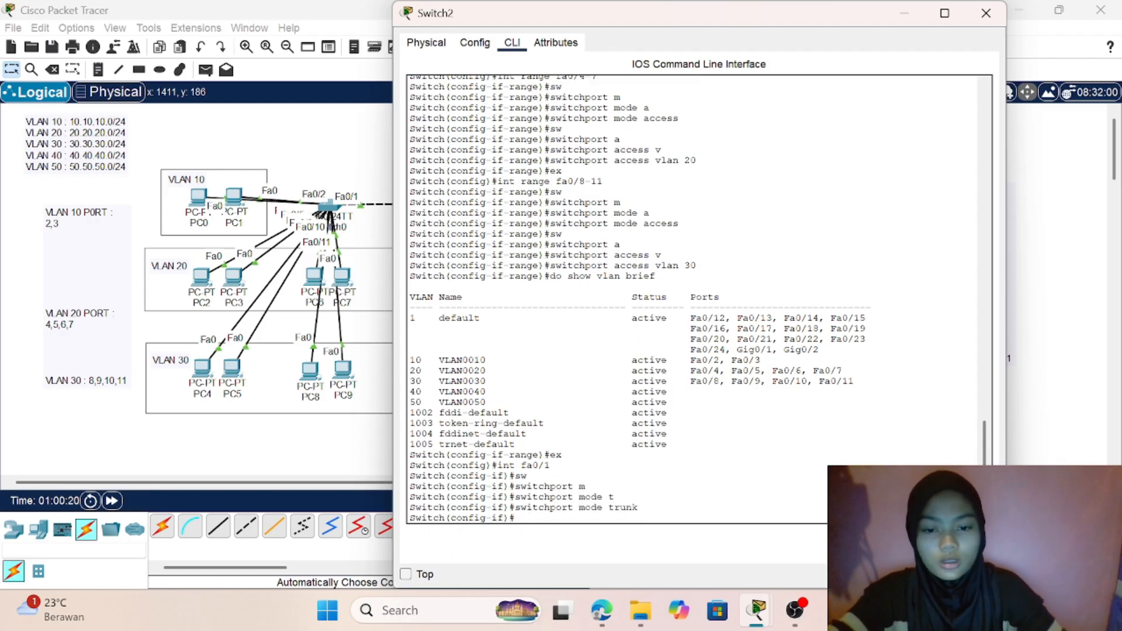
- Display Switch2's interface trunk table to check fa0/1's trunking status, and return to the topology
{"action": "type", "text": "d"}
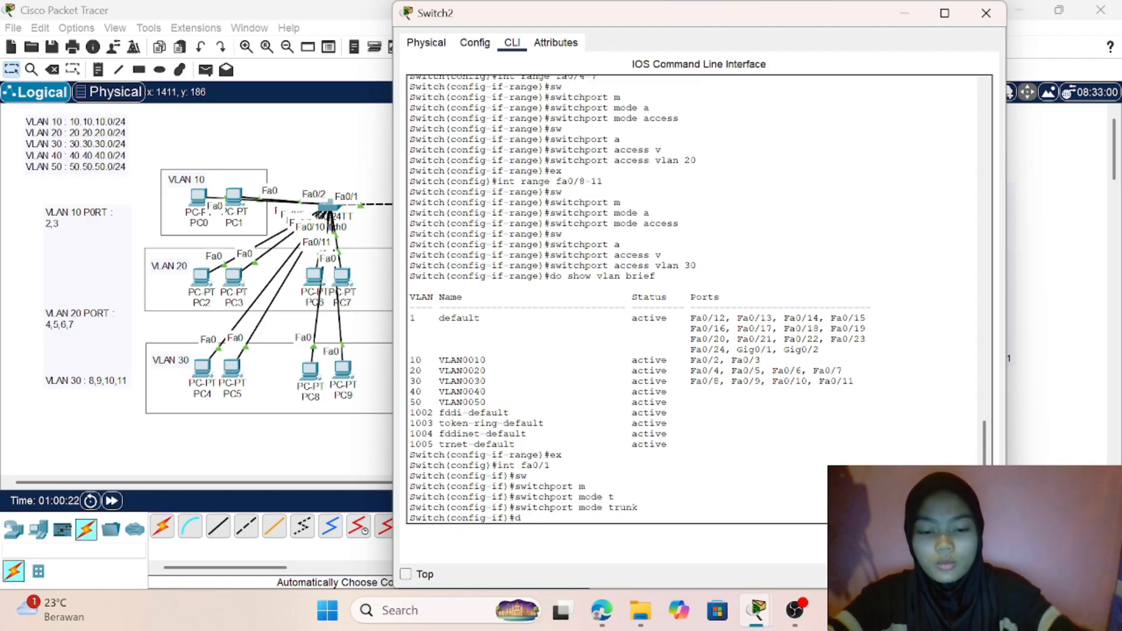
{"action": "type", "text": "o show"}
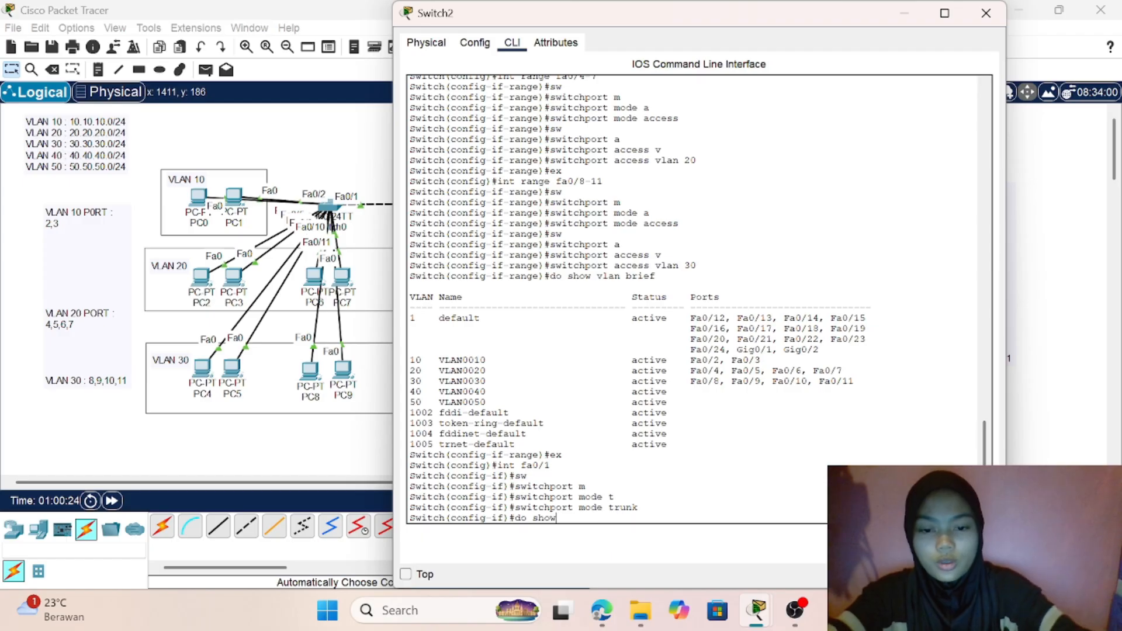
{"action": "type", "text": " int tr"}
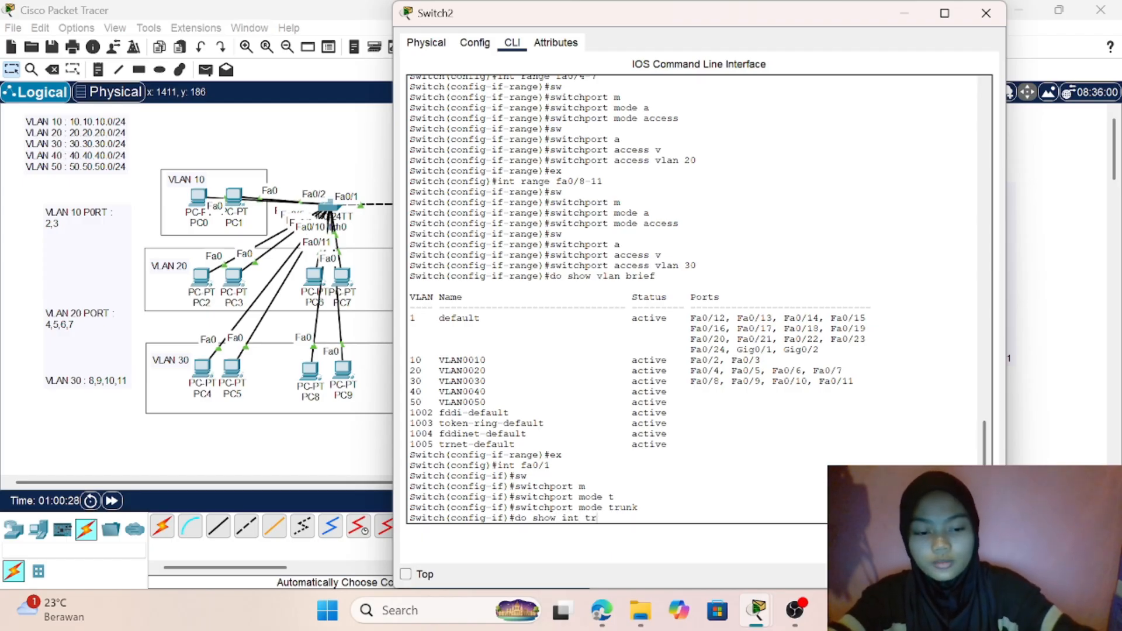
{"action": "type", "text": "unk"}
{"action": "key", "text": "Return"}
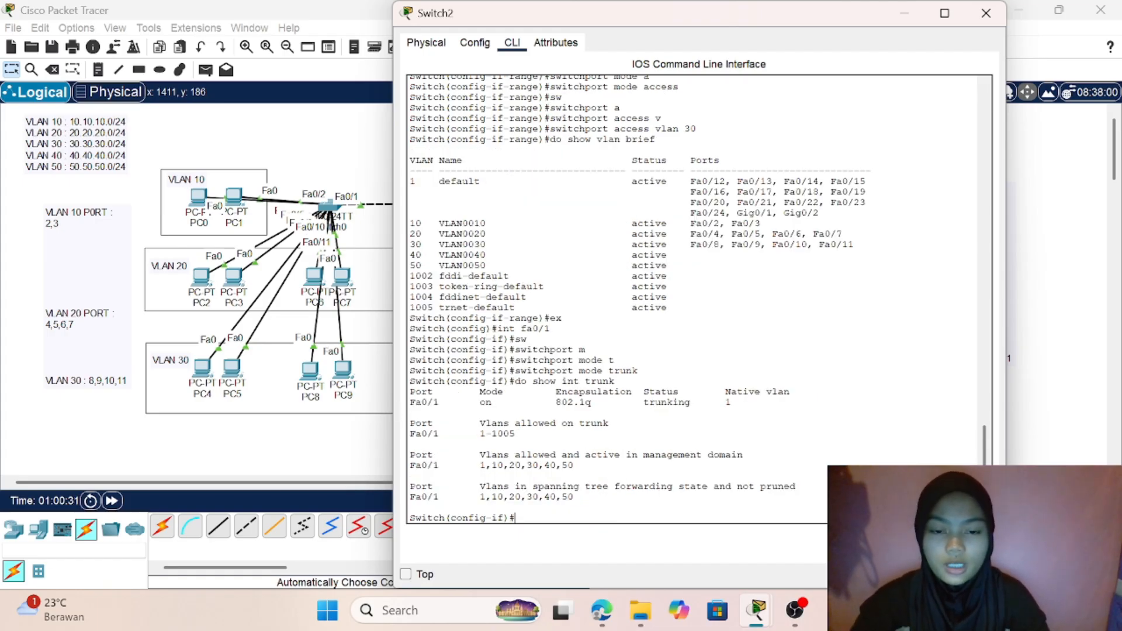
{"action": "left_click_drag", "start_coordinate": [556, 402], "coordinate": [509, 403]}
{"action": "left_click", "coordinate": [321, 432]}
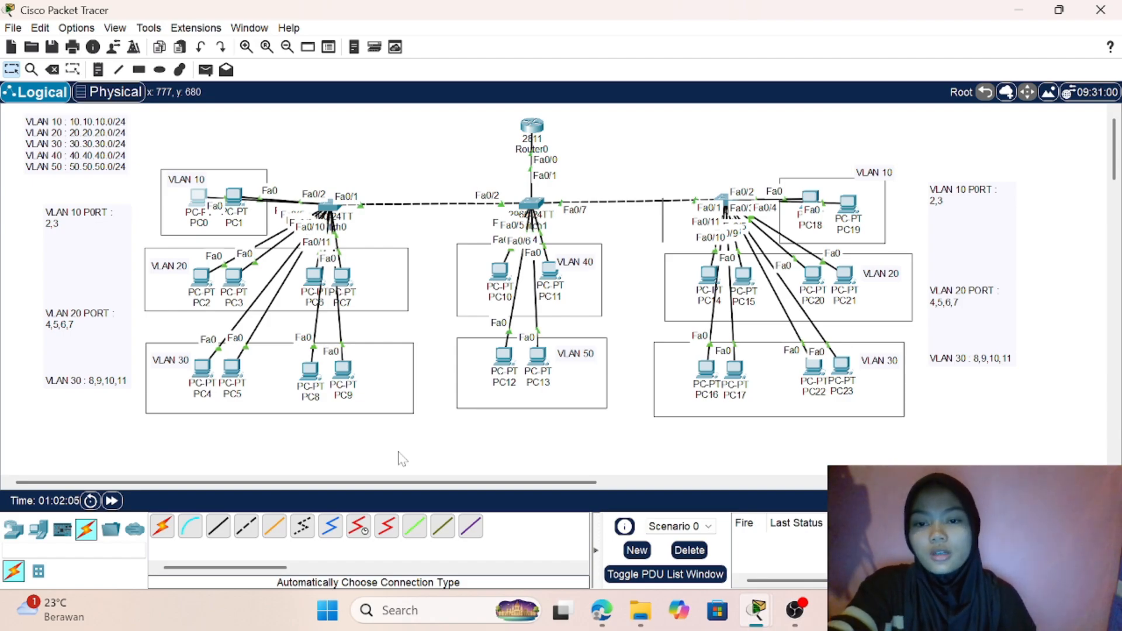
- Switch PC0 in VLAN 10 to DHCP addressing in its IP configuration, and return to the topology
{"action": "left_click", "coordinate": [203, 197]}
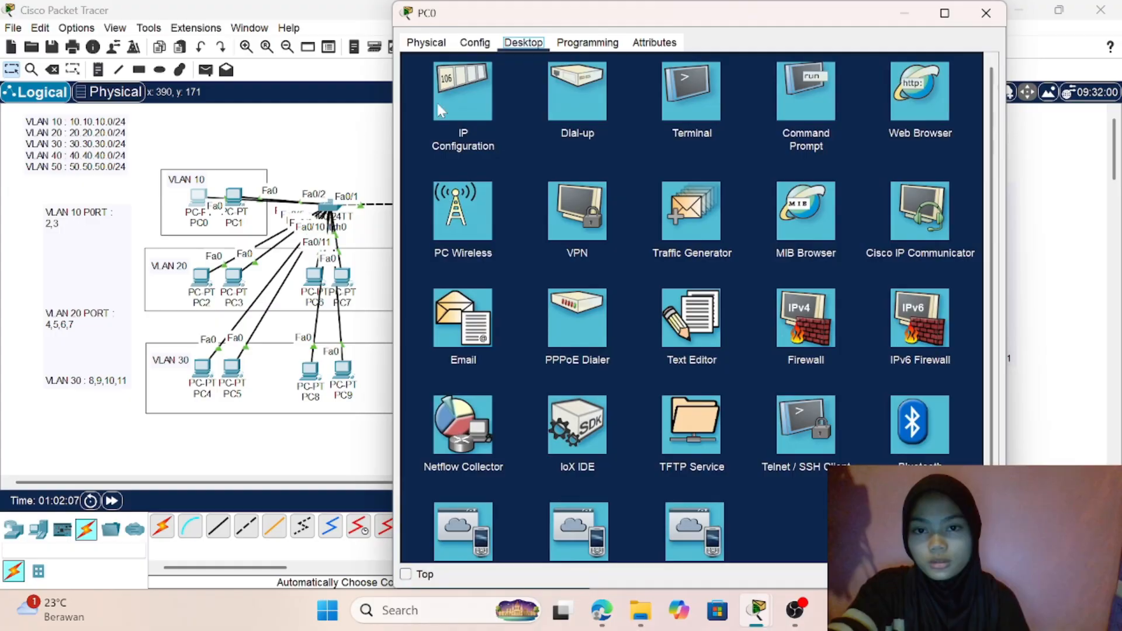
{"action": "left_click", "coordinate": [477, 89]}
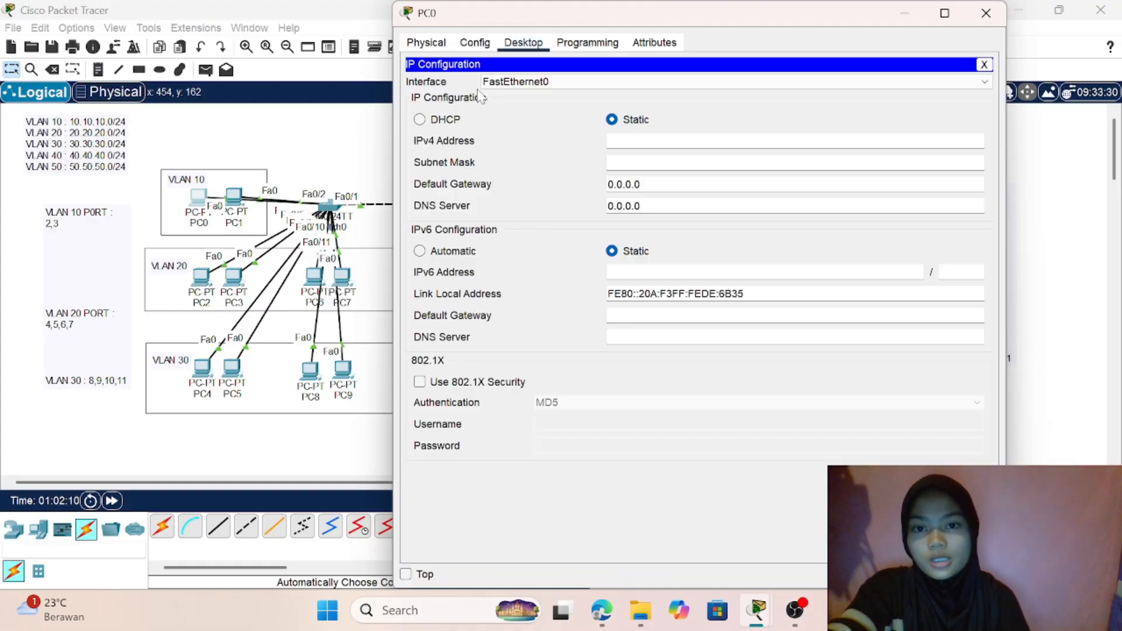
{"action": "left_click", "coordinate": [420, 121]}
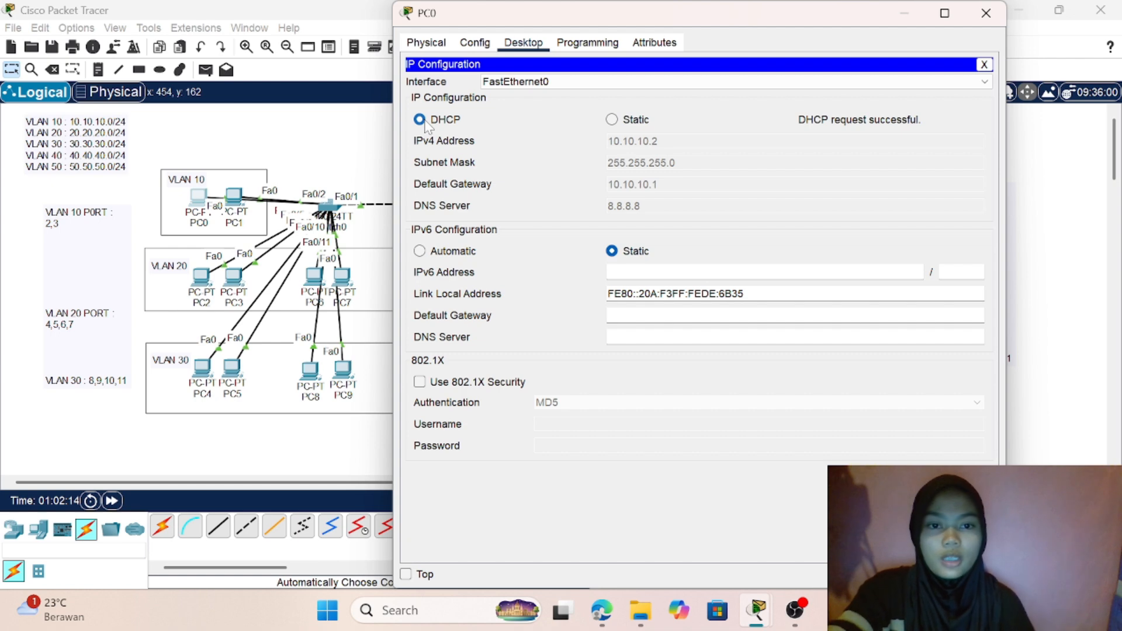
{"action": "left_click", "coordinate": [297, 130]}
- Set PC1's IPv4 configuration in VLAN 10 to DHCP, and return to the topology
{"action": "left_click", "coordinate": [236, 198]}
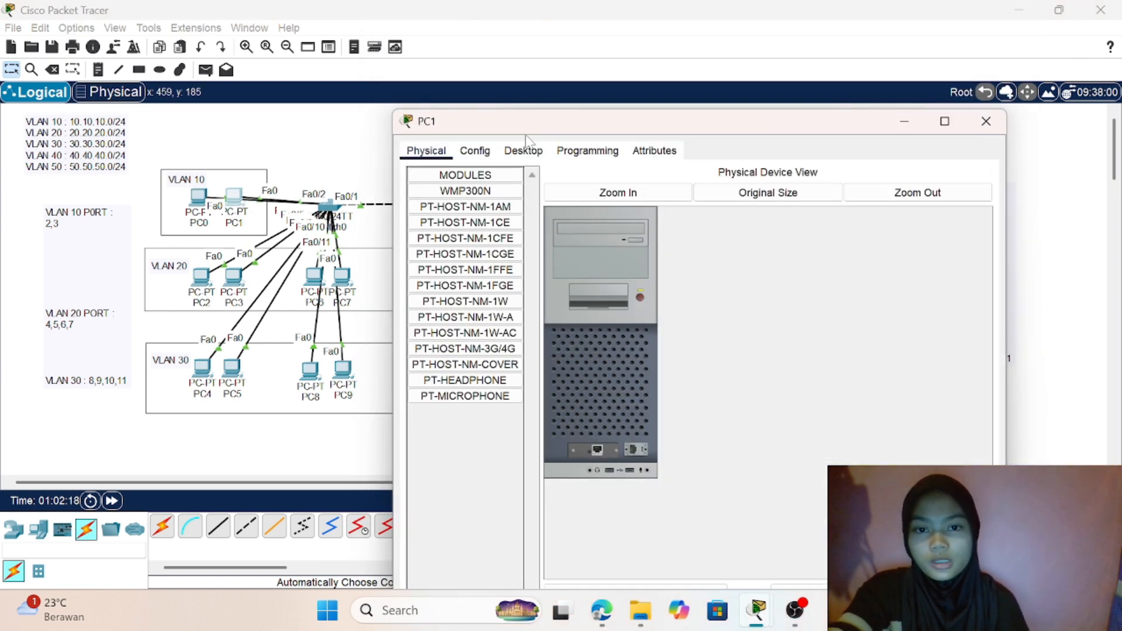
{"action": "left_click", "coordinate": [526, 154]}
{"action": "left_click", "coordinate": [464, 211]}
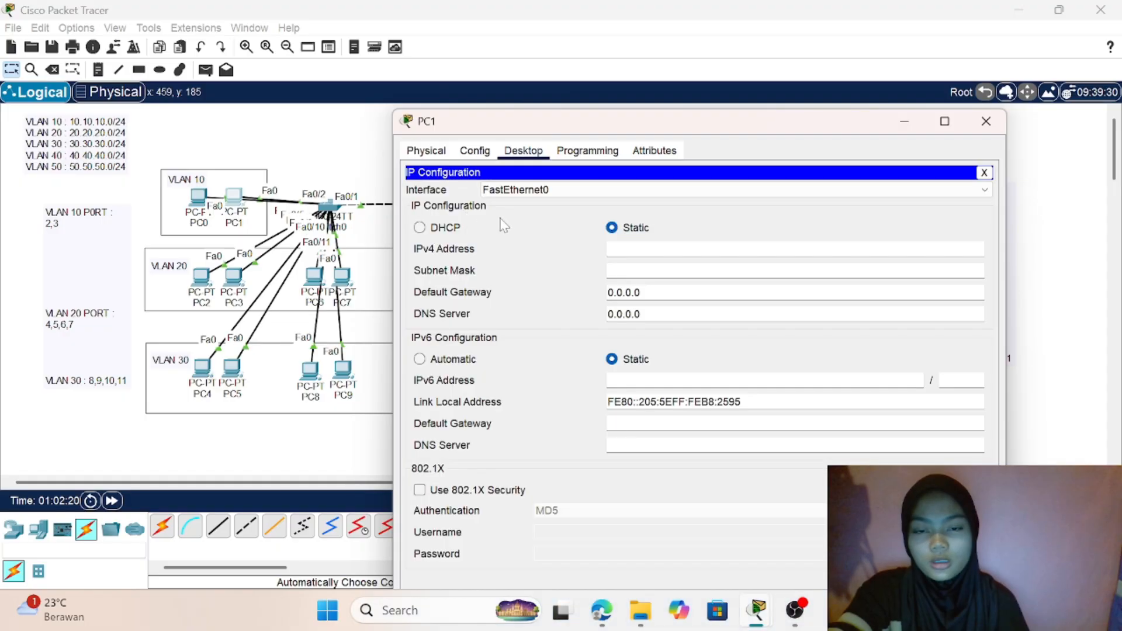
{"action": "left_click", "coordinate": [420, 229]}
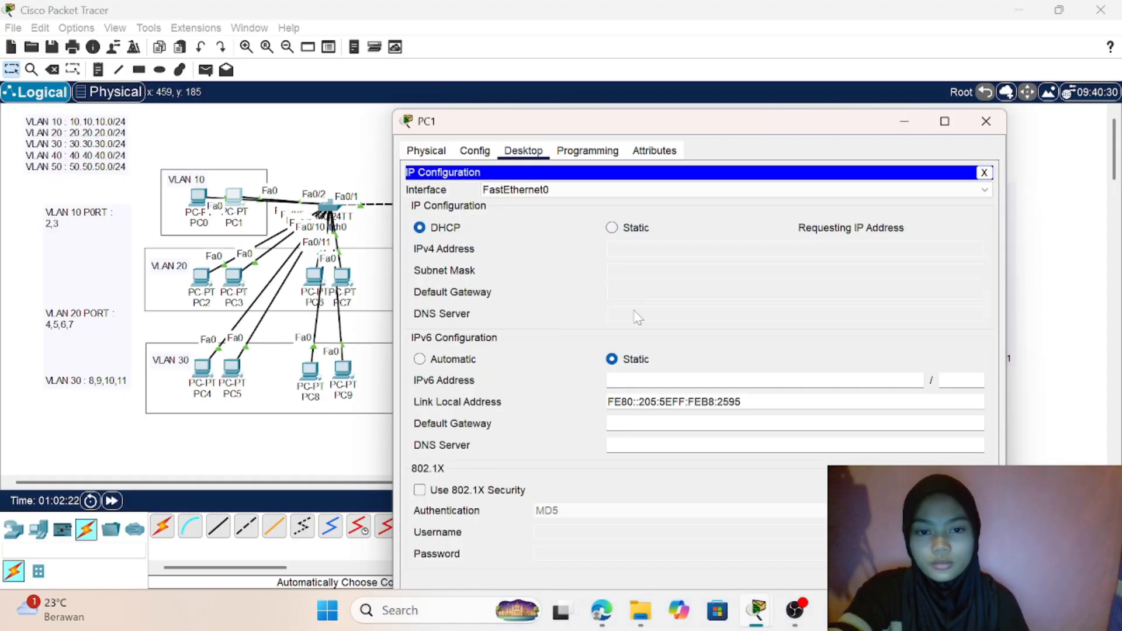
{"action": "left_click_drag", "start_coordinate": [702, 125], "coordinate": [634, 68]}
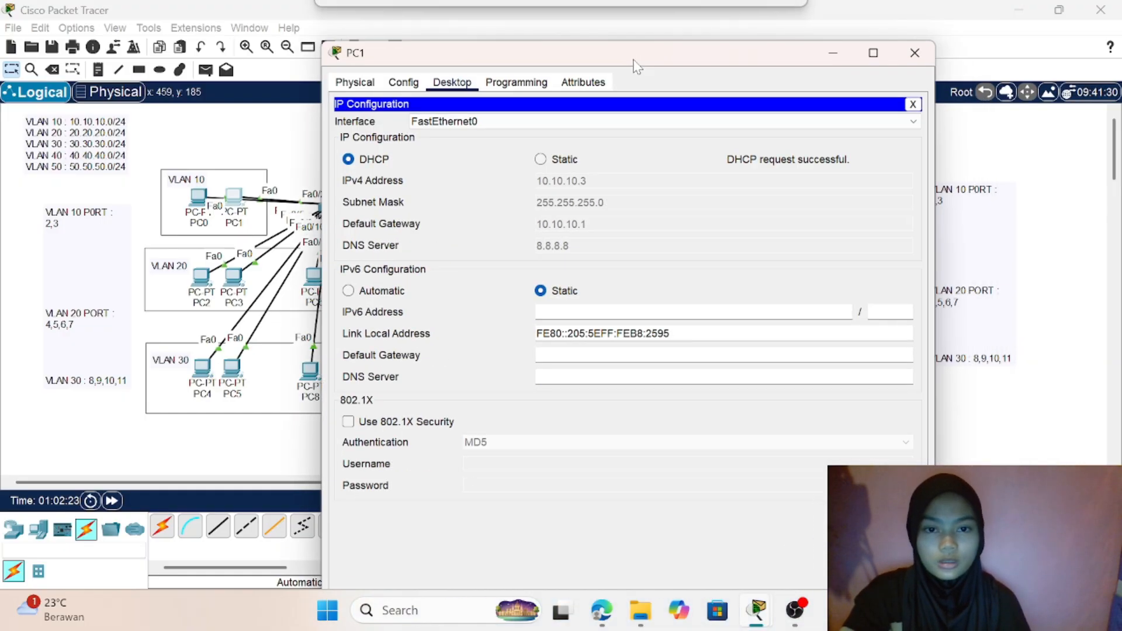
{"action": "left_click", "coordinate": [301, 160]}
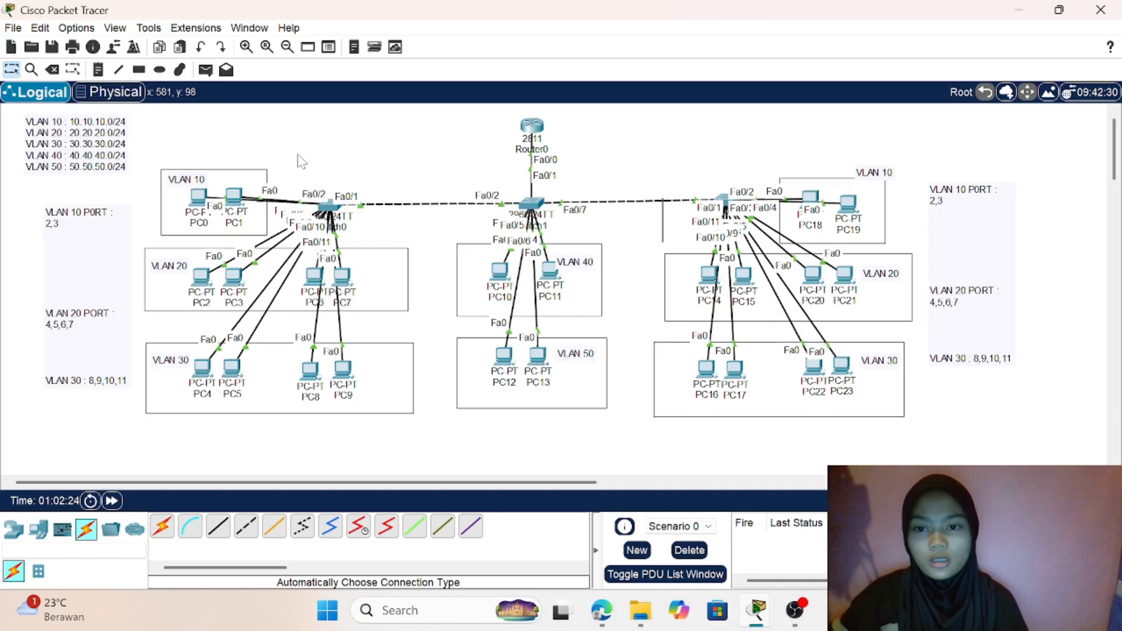
- Have PC2 in VLAN 20 obtain its IPv4 settings through DHCP, and return to the topology
{"action": "left_click", "coordinate": [202, 279]}
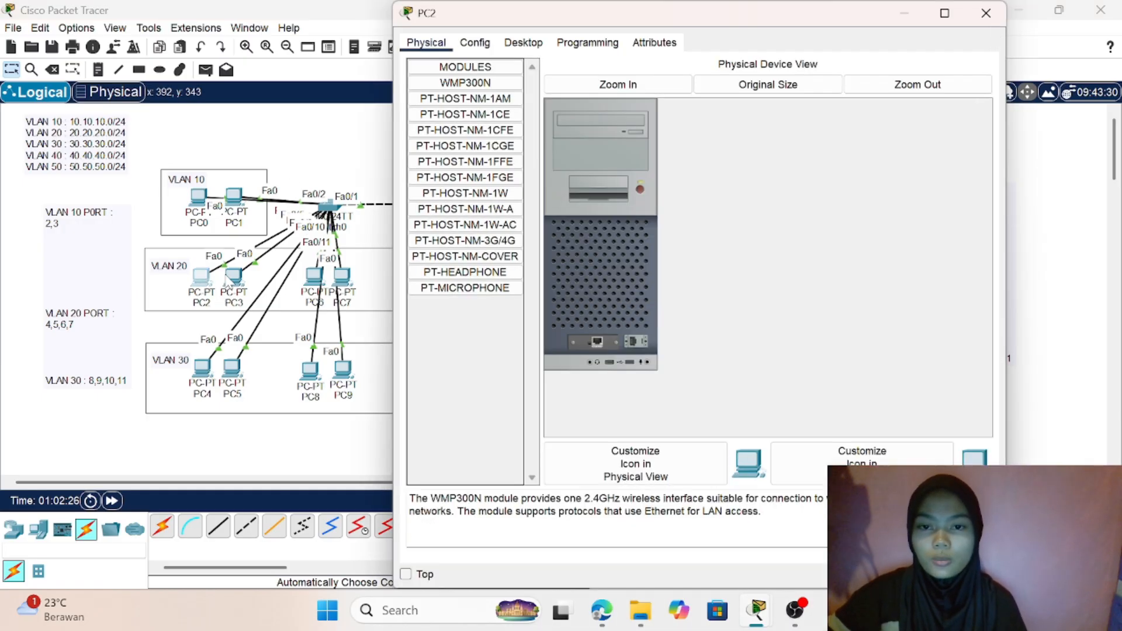
{"action": "left_click", "coordinate": [524, 44]}
{"action": "left_click", "coordinate": [474, 82]}
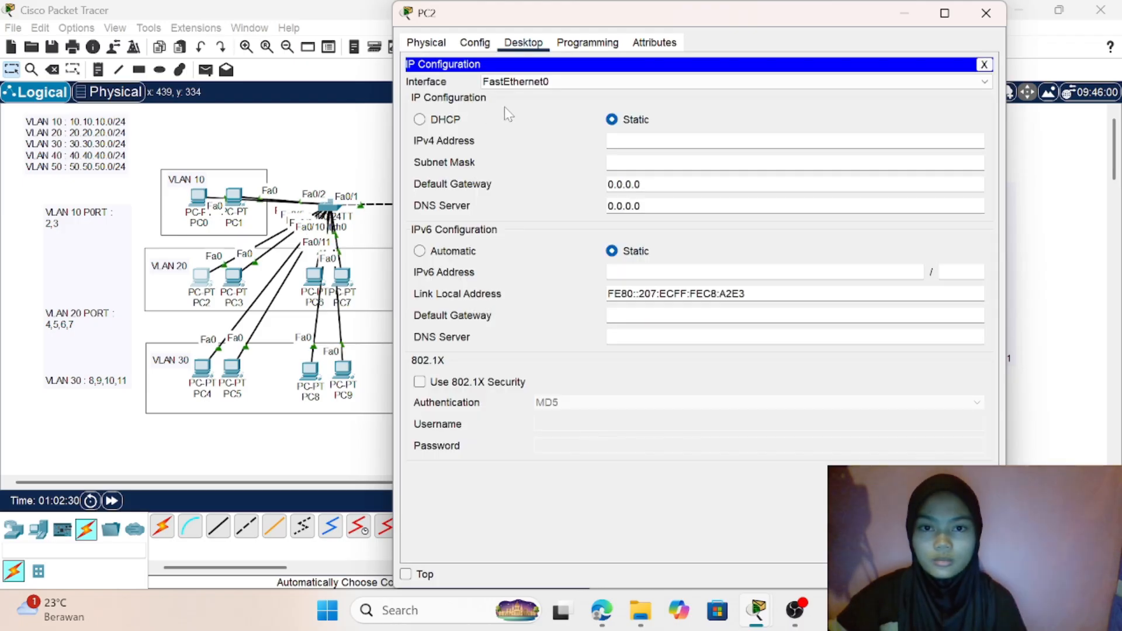
{"action": "left_click", "coordinate": [419, 119]}
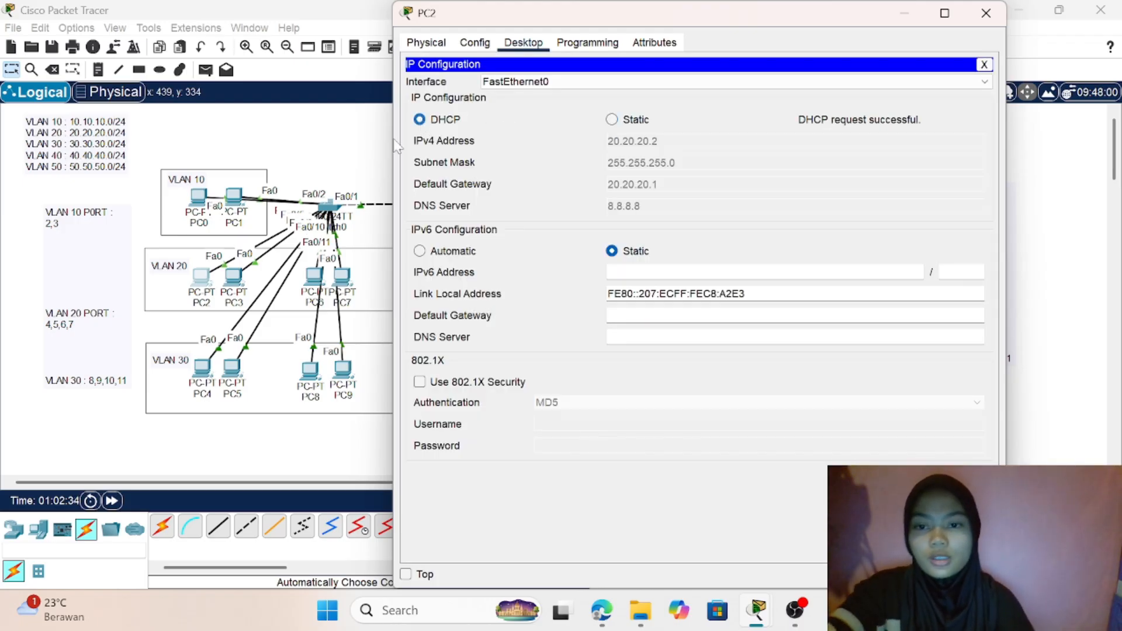
{"action": "left_click", "coordinate": [358, 166]}
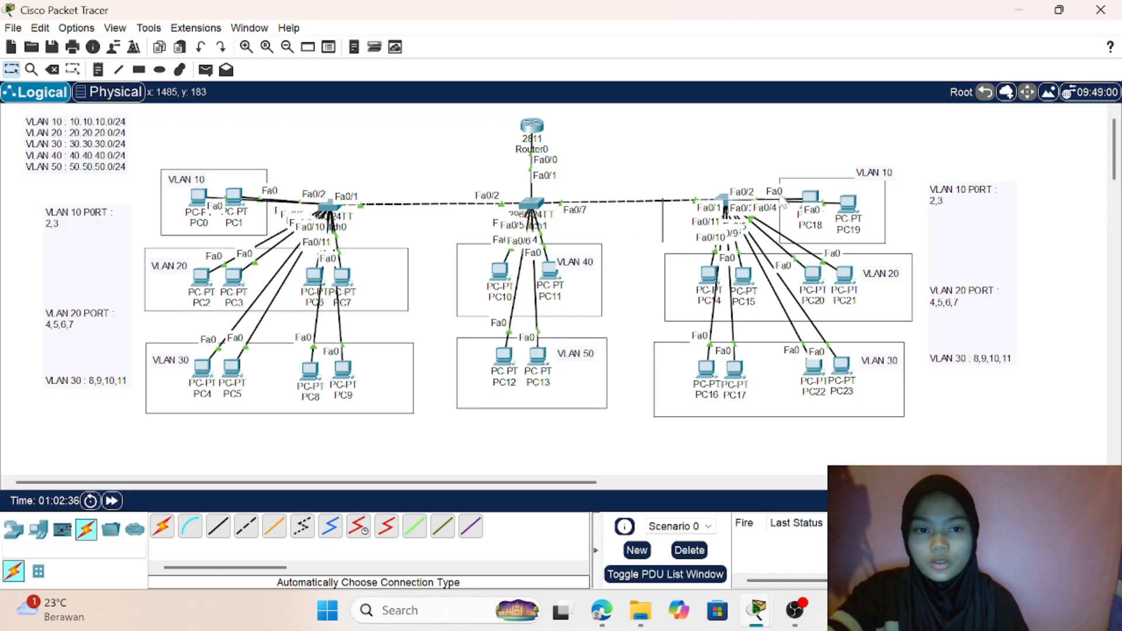
- Set PC18 in the second VLAN 10 group to receive its IPv4 address by DHCP, and return to the topology
{"action": "left_click", "coordinate": [815, 201]}
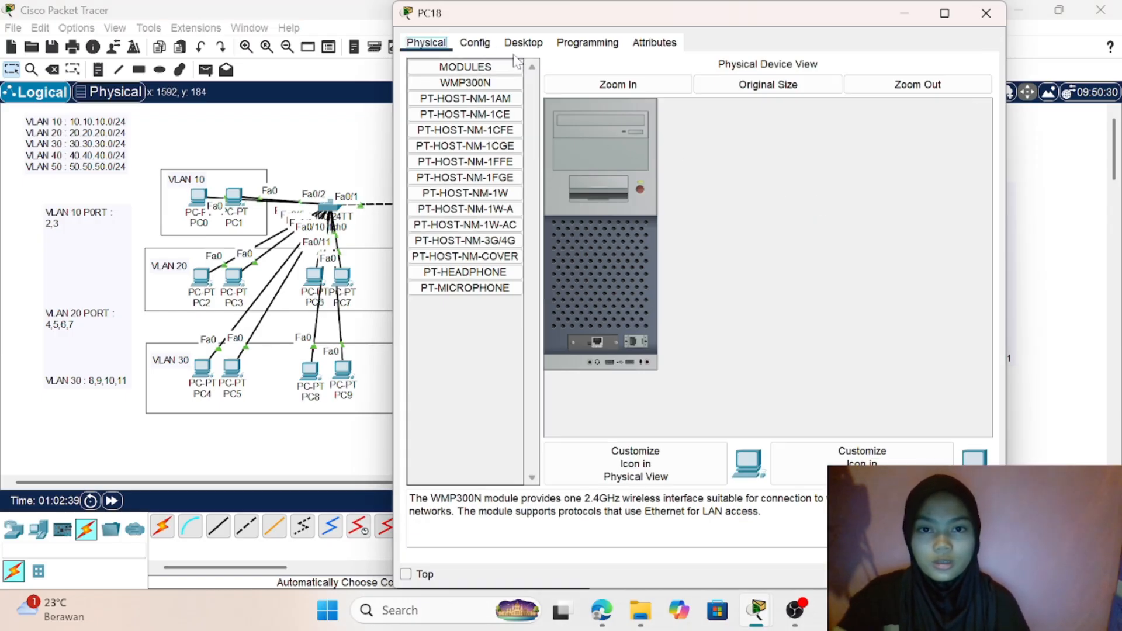
{"action": "left_click", "coordinate": [522, 43]}
{"action": "left_click", "coordinate": [461, 90]}
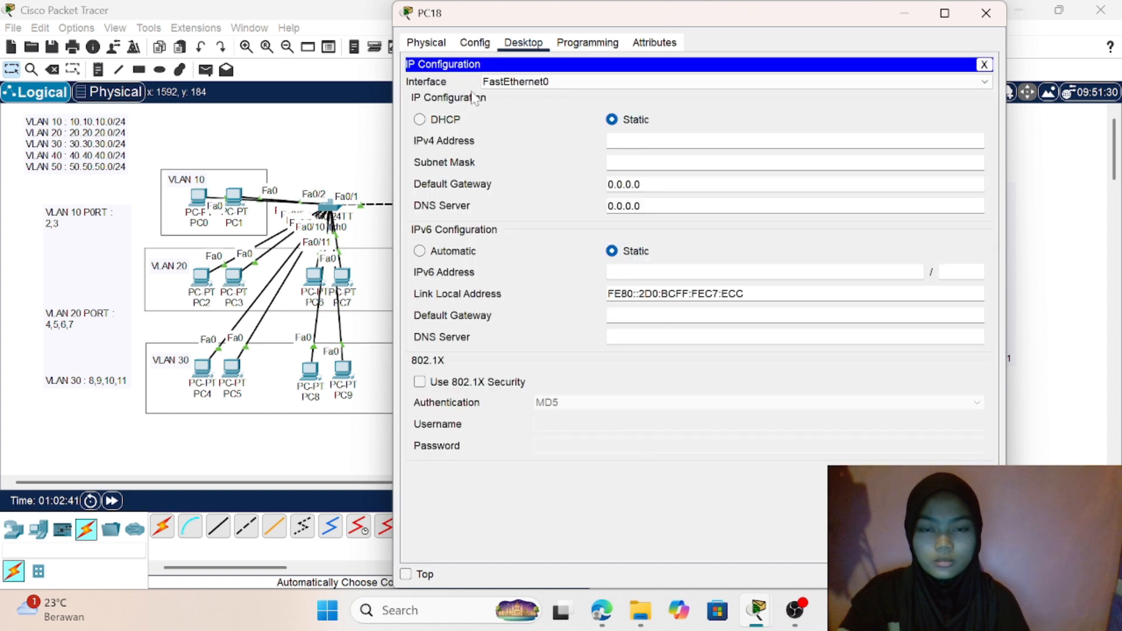
{"action": "left_click", "coordinate": [430, 121]}
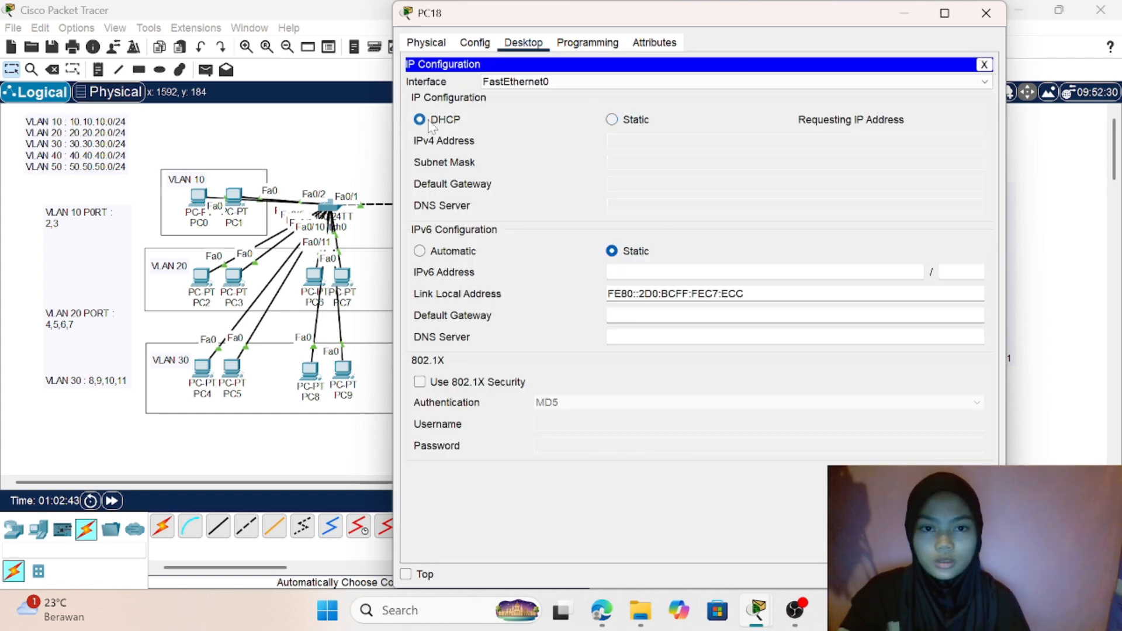
{"action": "left_click", "coordinate": [356, 156]}
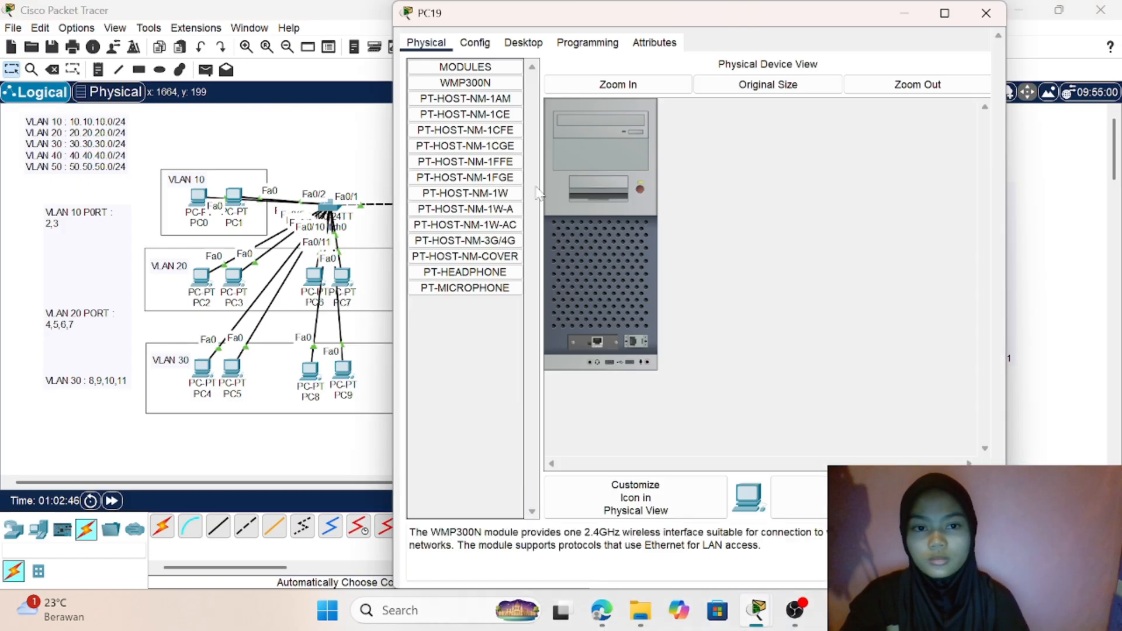
- Set PC19's IPv4 configuration in VLAN 10 to DHCP, and return to the topology
{"action": "left_click", "coordinate": [525, 43]}
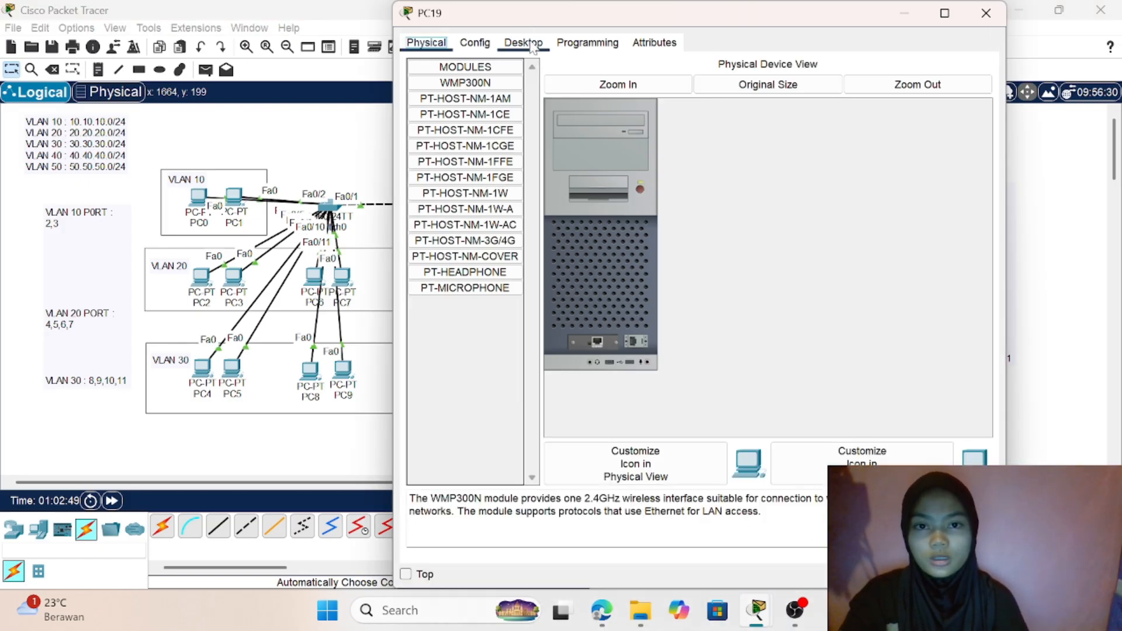
{"action": "left_click", "coordinate": [471, 97]}
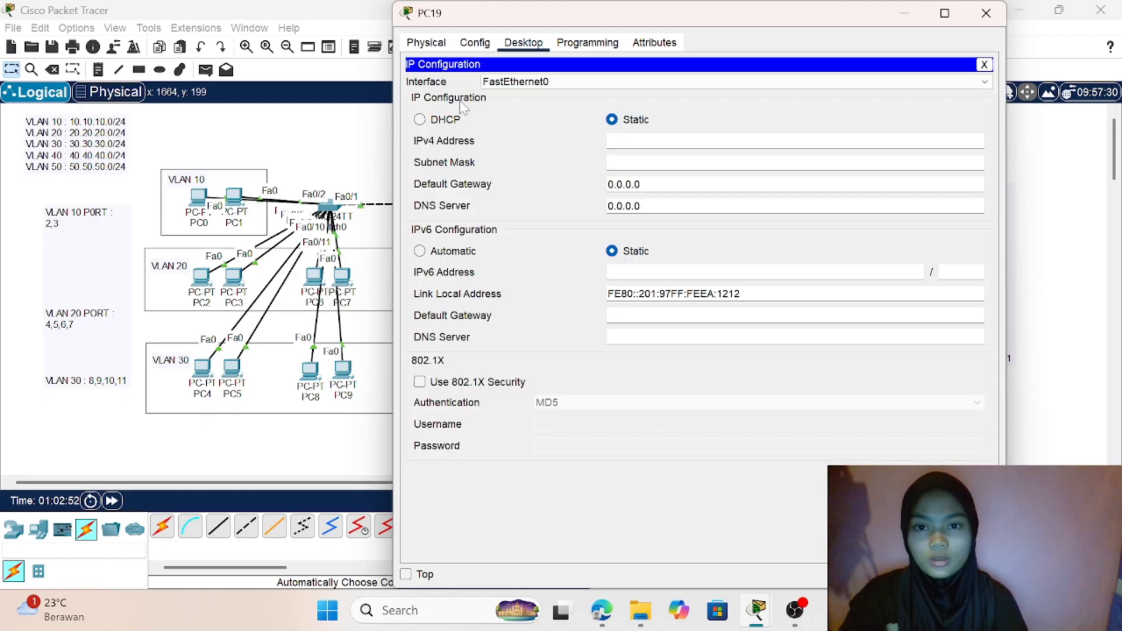
{"action": "left_click", "coordinate": [445, 120]}
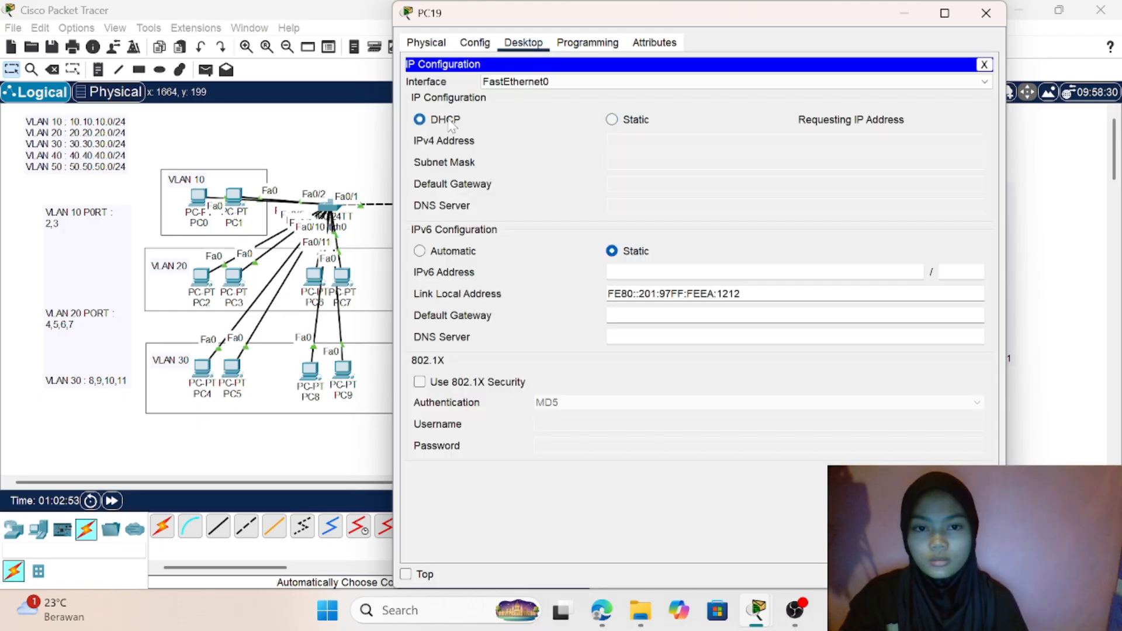
{"action": "left_click", "coordinate": [316, 301]}
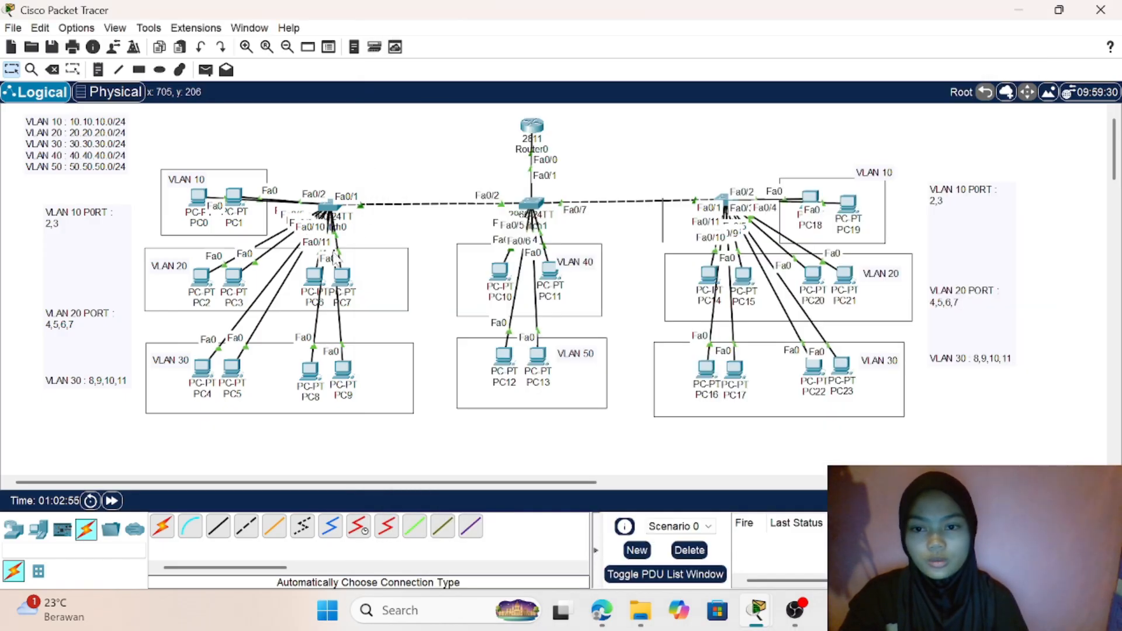
- Open PC3 in VLAN 20, set its IPv4 configuration to DHCP, and return to the topology
{"action": "left_click", "coordinate": [319, 282]}
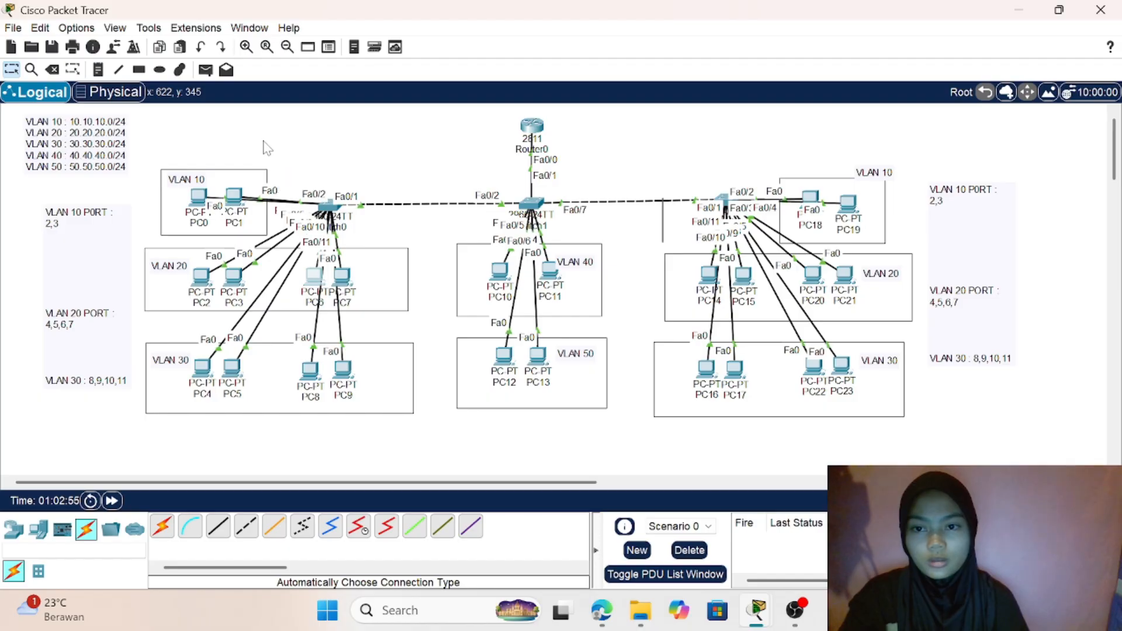
{"action": "left_click", "coordinate": [235, 276]}
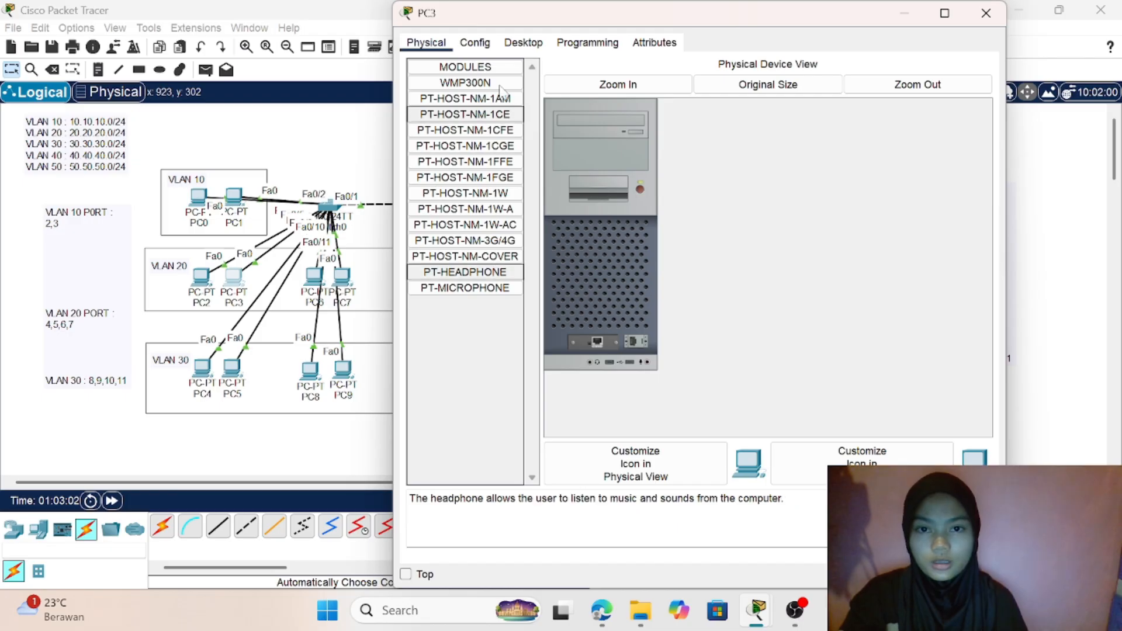
{"action": "left_click", "coordinate": [522, 42]}
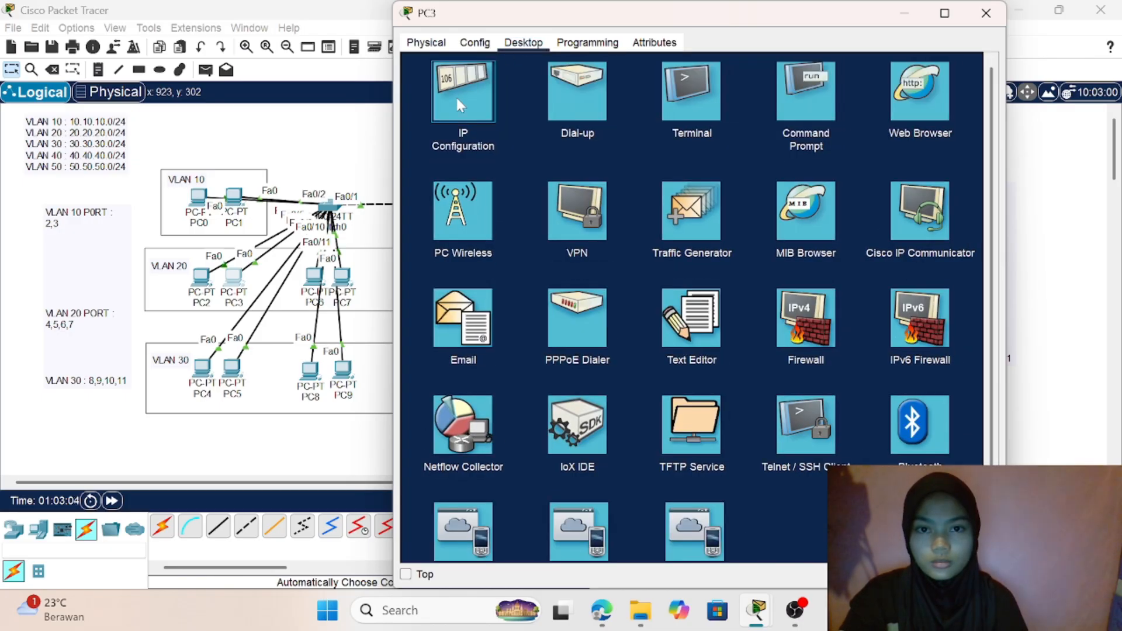
{"action": "left_click", "coordinate": [455, 96]}
{"action": "left_click", "coordinate": [447, 120]}
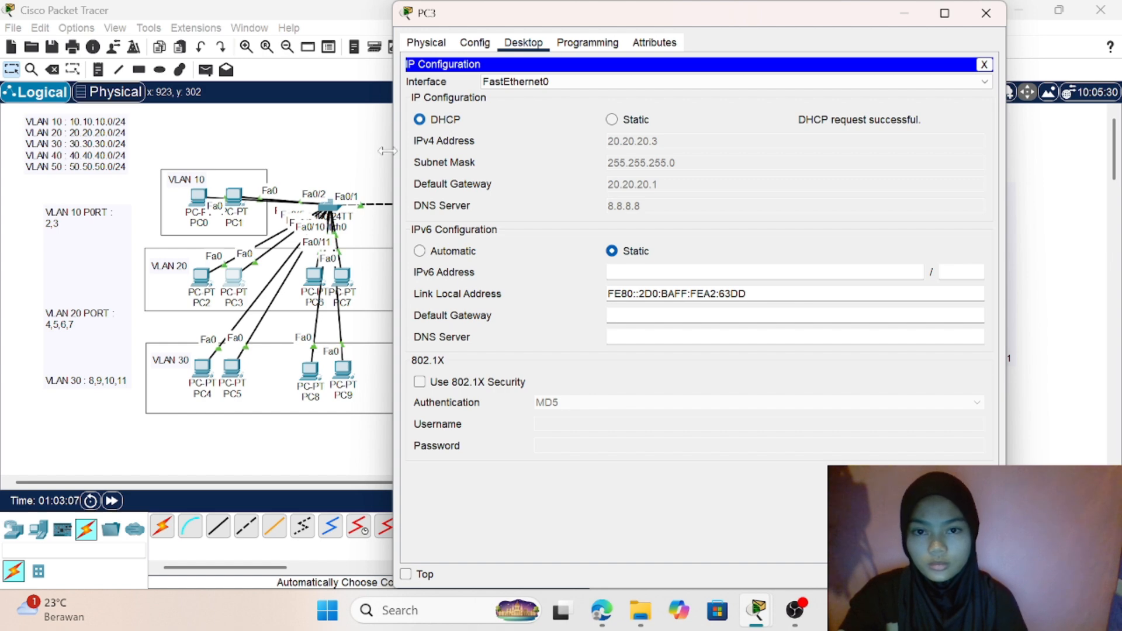
{"action": "left_click", "coordinate": [363, 157]}
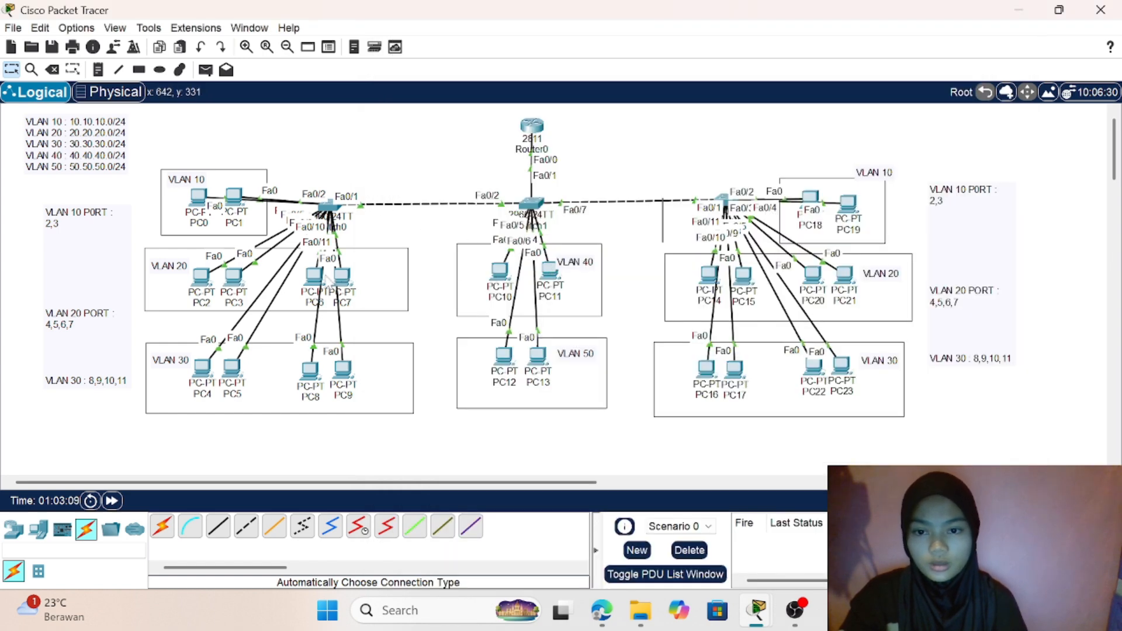
- Switch PC6 in VLAN 20 to DHCP for its IPv4 configuration, and return to the topology
{"action": "left_click", "coordinate": [316, 280]}
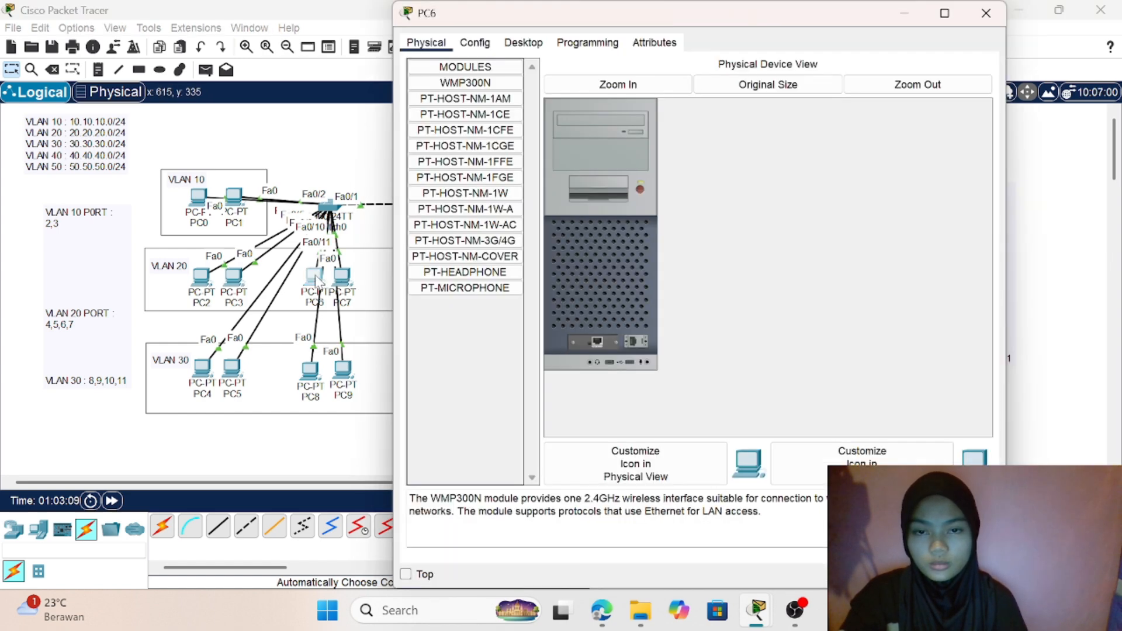
{"action": "left_click", "coordinate": [524, 42]}
{"action": "left_click", "coordinate": [451, 78]}
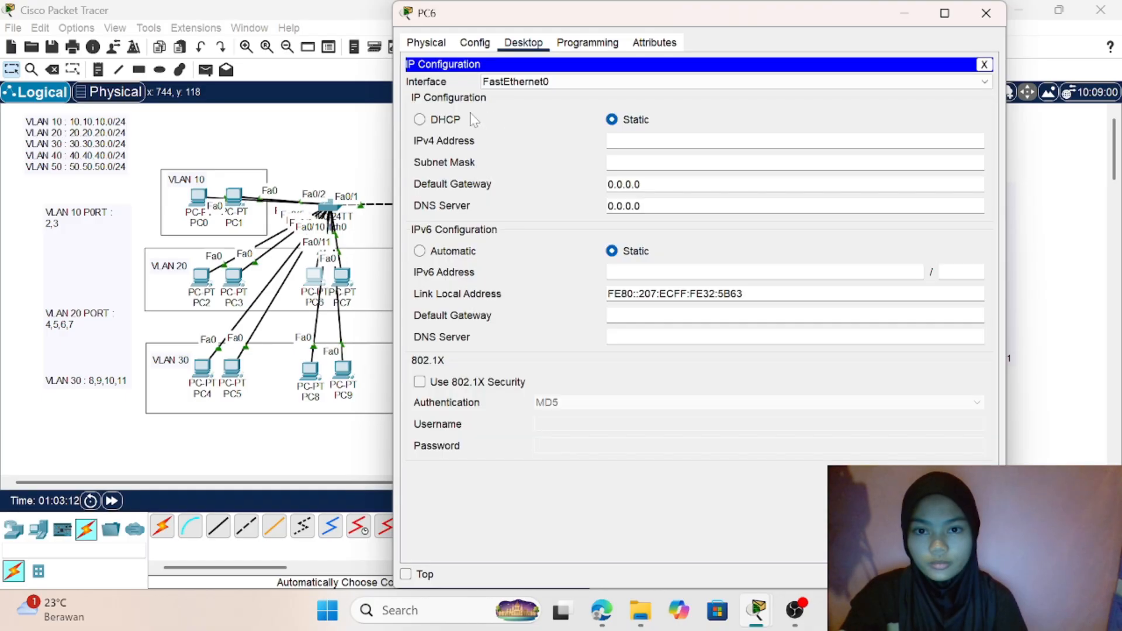
{"action": "left_click", "coordinate": [449, 121]}
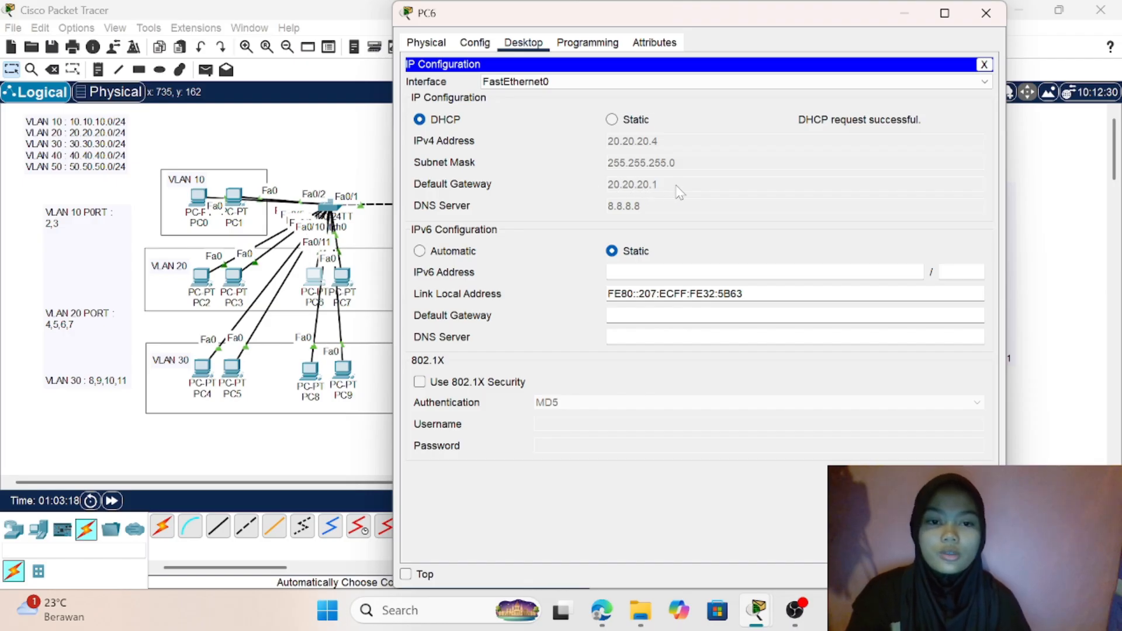
{"action": "left_click", "coordinate": [328, 154]}
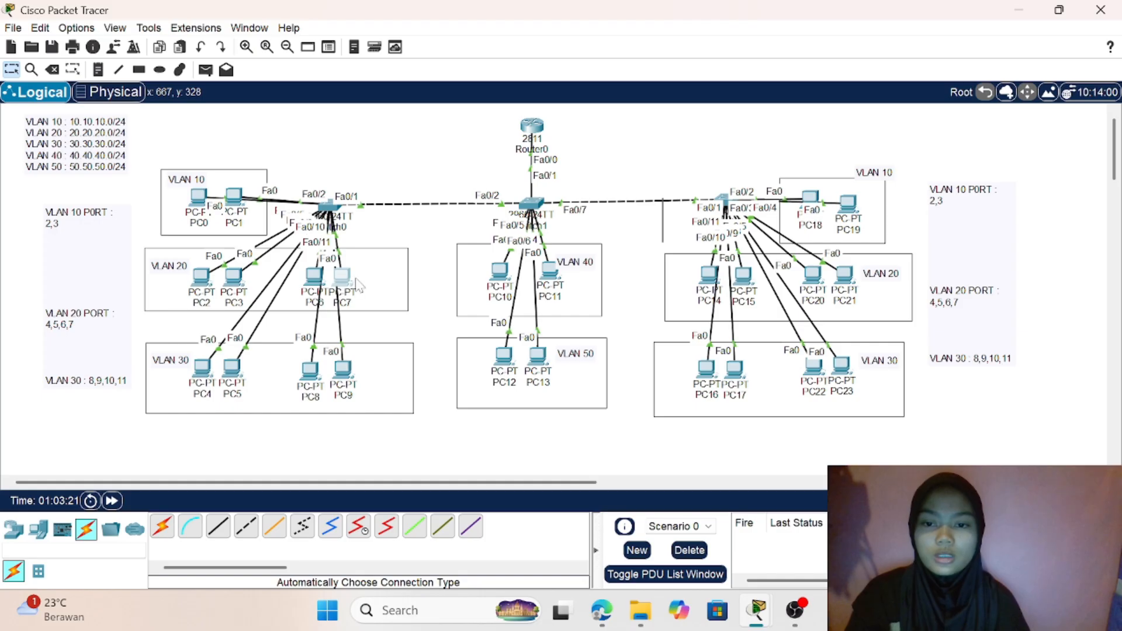
- Set PC7 in VLAN 20 to obtain its IPv4 configuration by DHCP, and return to the topology
{"action": "left_click", "coordinate": [343, 278]}
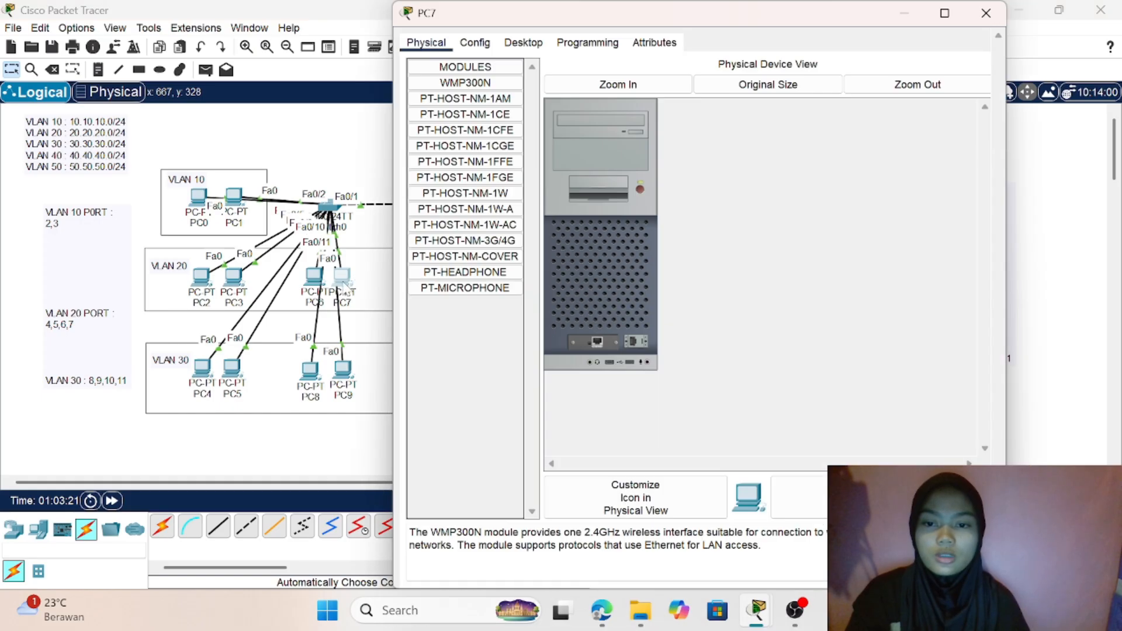
{"action": "left_click", "coordinate": [523, 43]}
{"action": "left_click", "coordinate": [473, 101]}
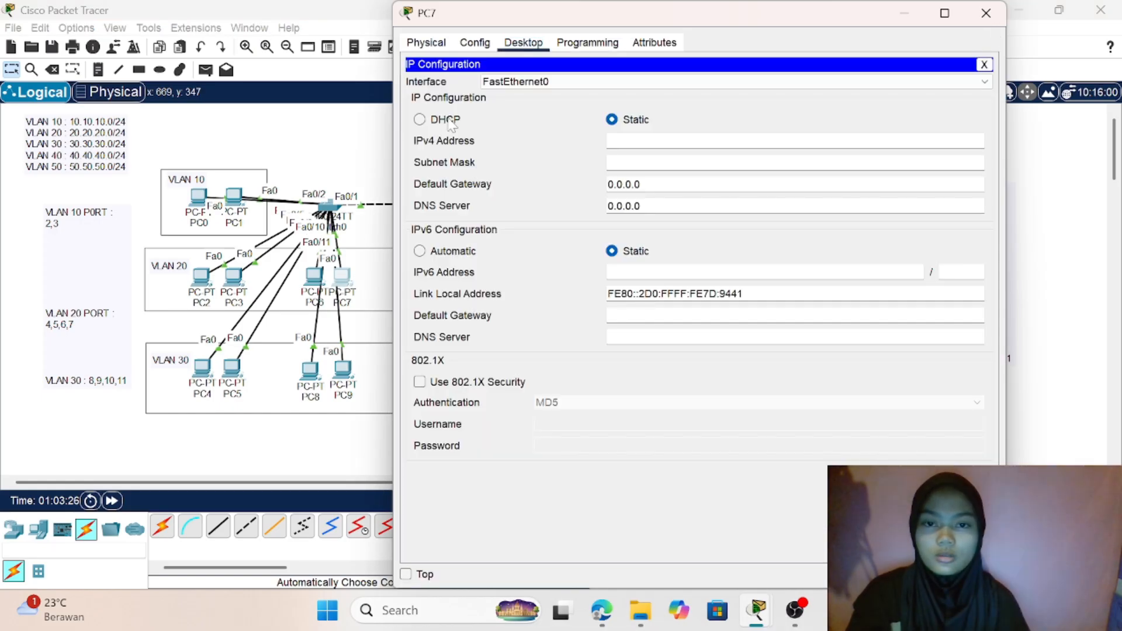
{"action": "left_click", "coordinate": [430, 120]}
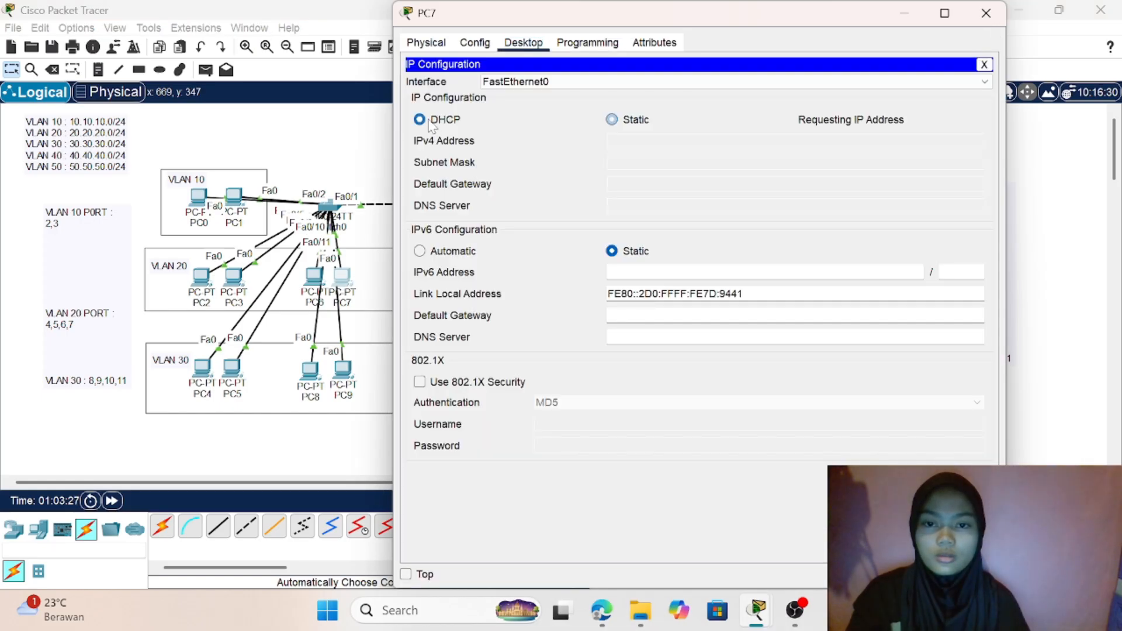
{"action": "left_click", "coordinate": [339, 142]}
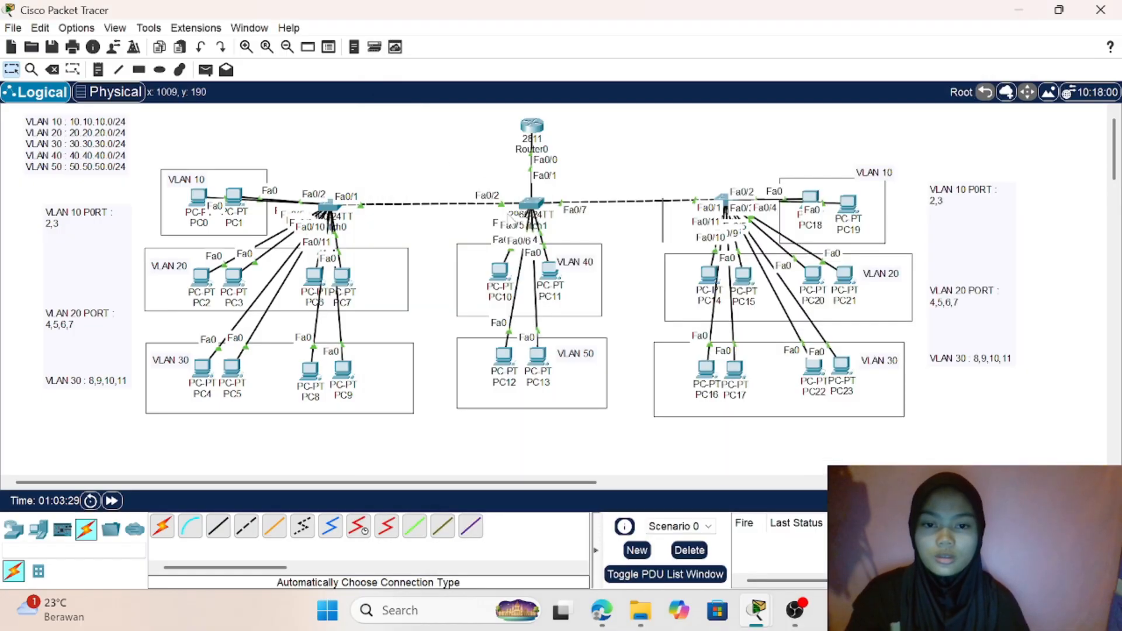
- Switch PC10 in VLAN 40 to DHCP for its IPv4 configuration, and return to the topology
{"action": "left_click", "coordinate": [496, 273]}
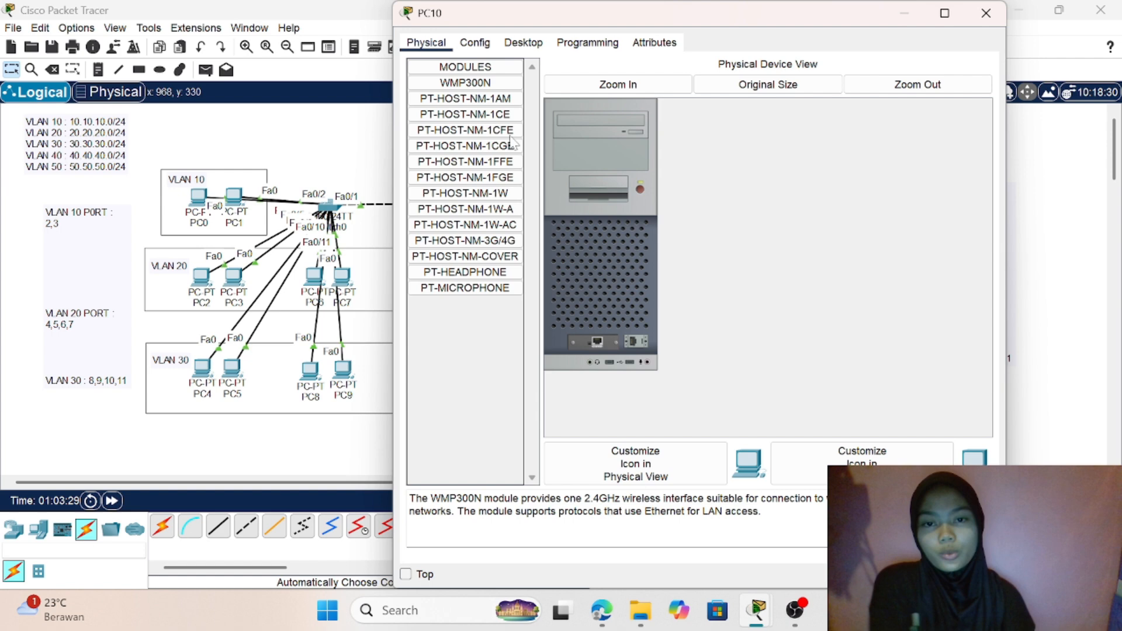
{"action": "left_click", "coordinate": [523, 42]}
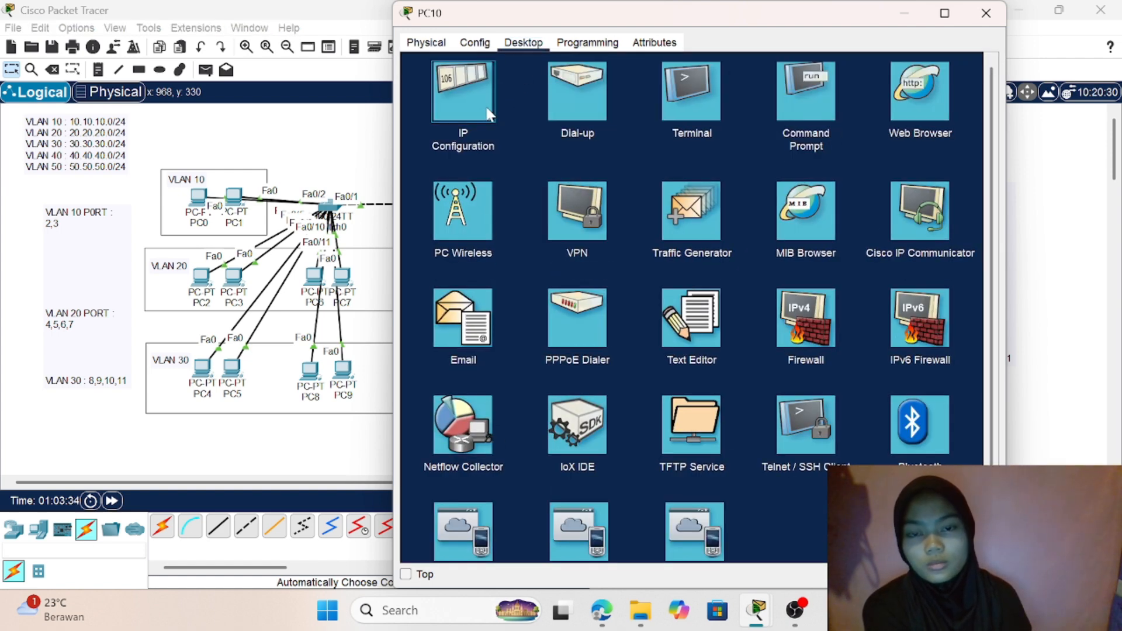
{"action": "left_click", "coordinate": [489, 114]}
{"action": "left_click", "coordinate": [432, 120]}
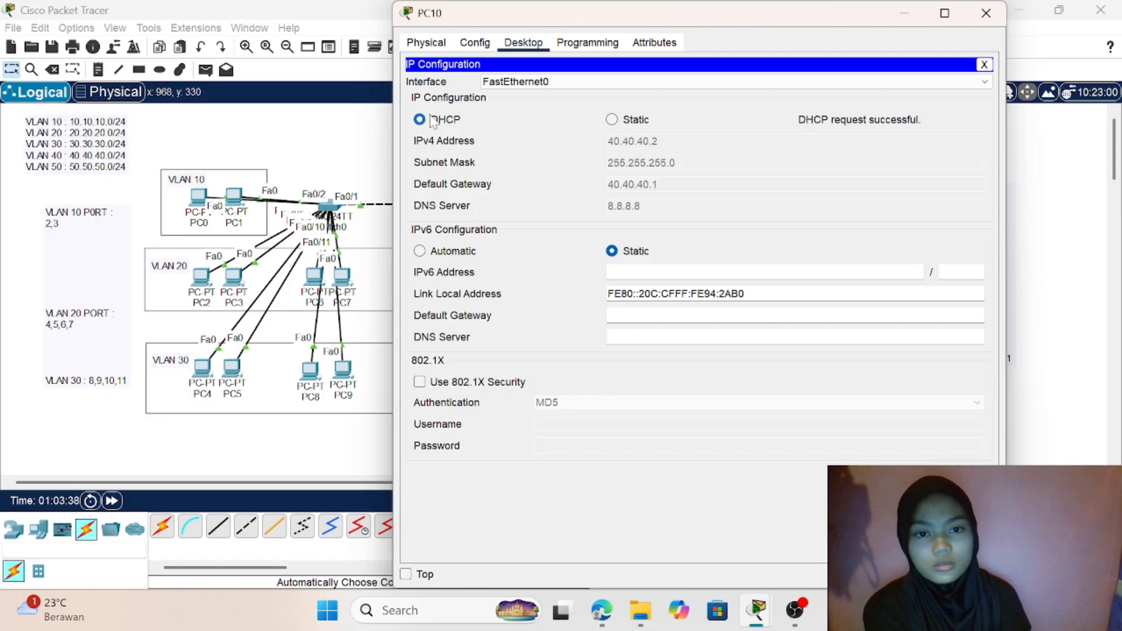
{"action": "left_click", "coordinate": [358, 135]}
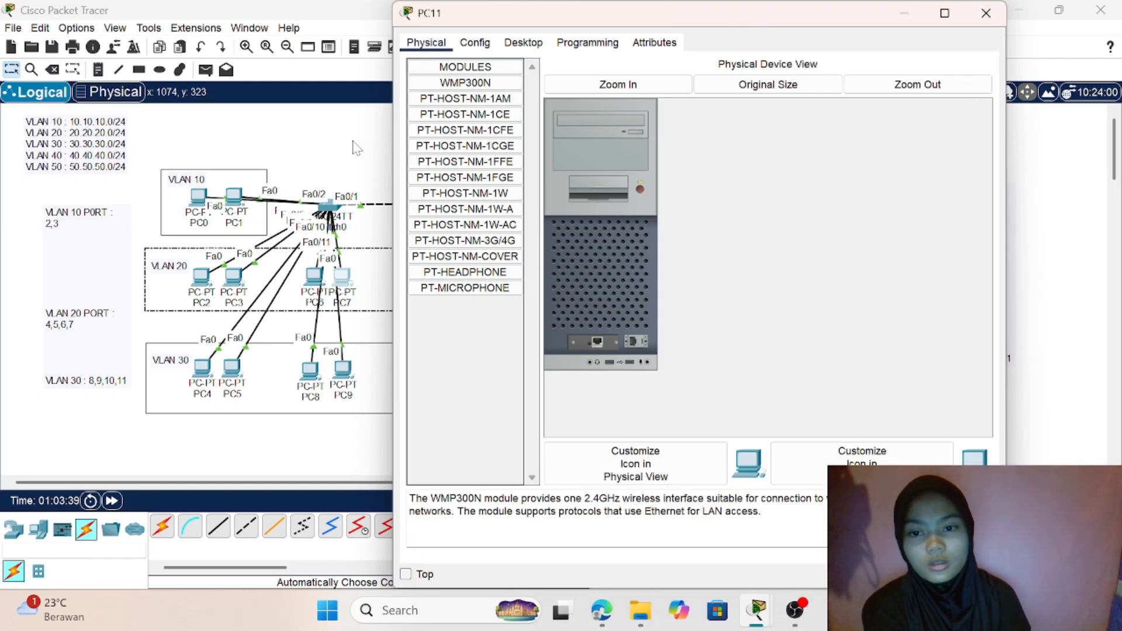
- Open PC11 in VLAN 40, set its IPv4 configuration to DHCP, and return to the topology
{"action": "left_click", "coordinate": [352, 142]}
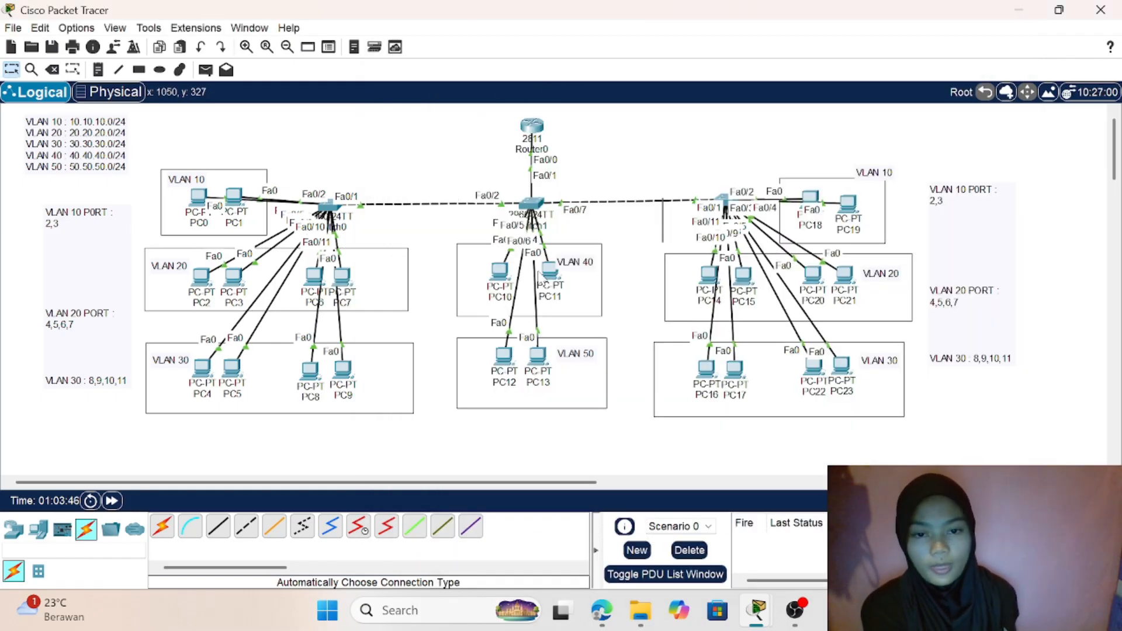
{"action": "left_click", "coordinate": [548, 270]}
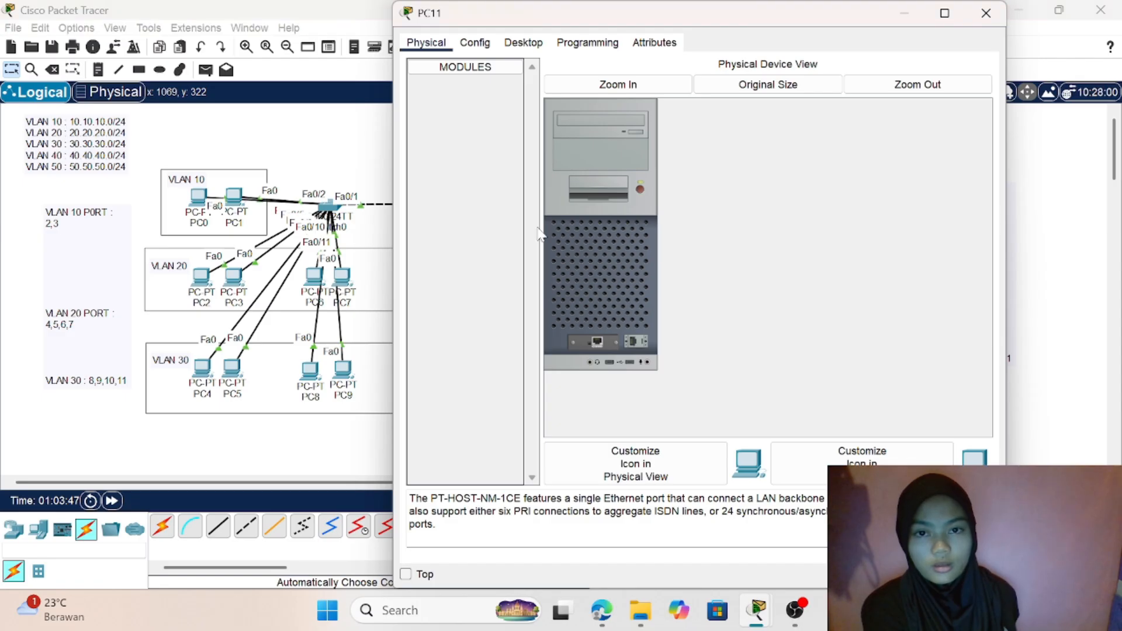
{"action": "left_click", "coordinate": [536, 41]}
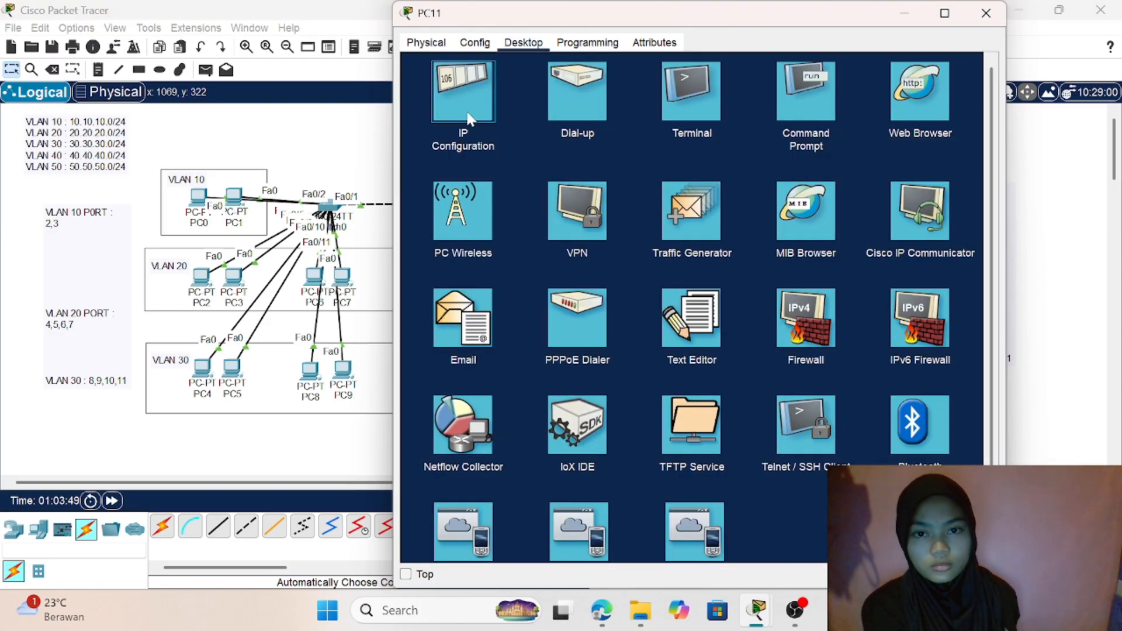
{"action": "left_click", "coordinate": [442, 127]}
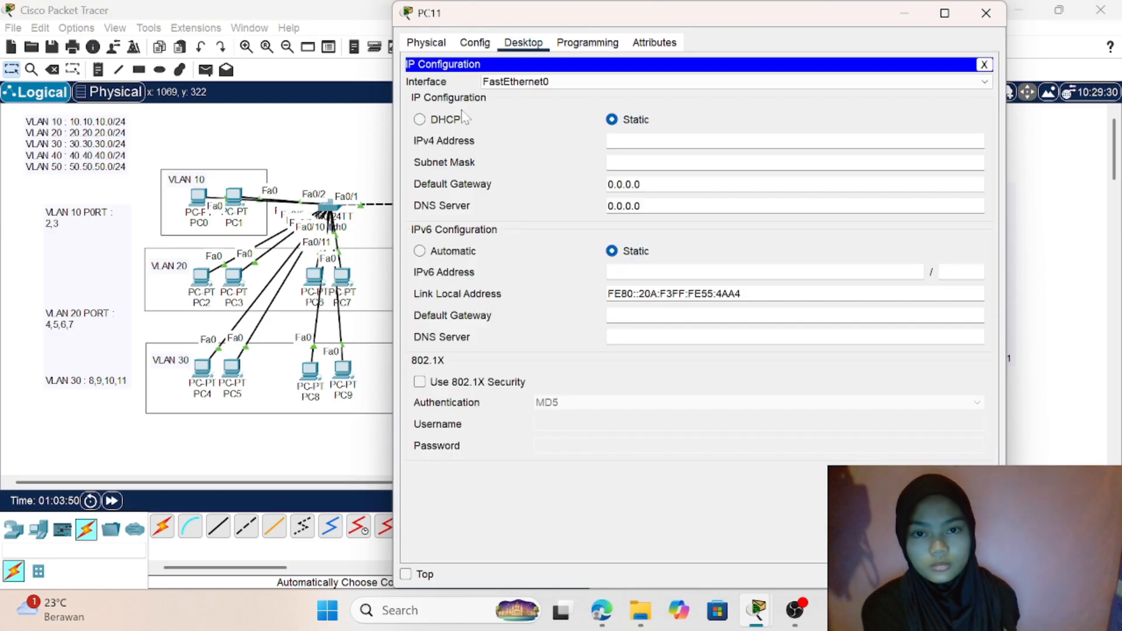
{"action": "left_click", "coordinate": [420, 119]}
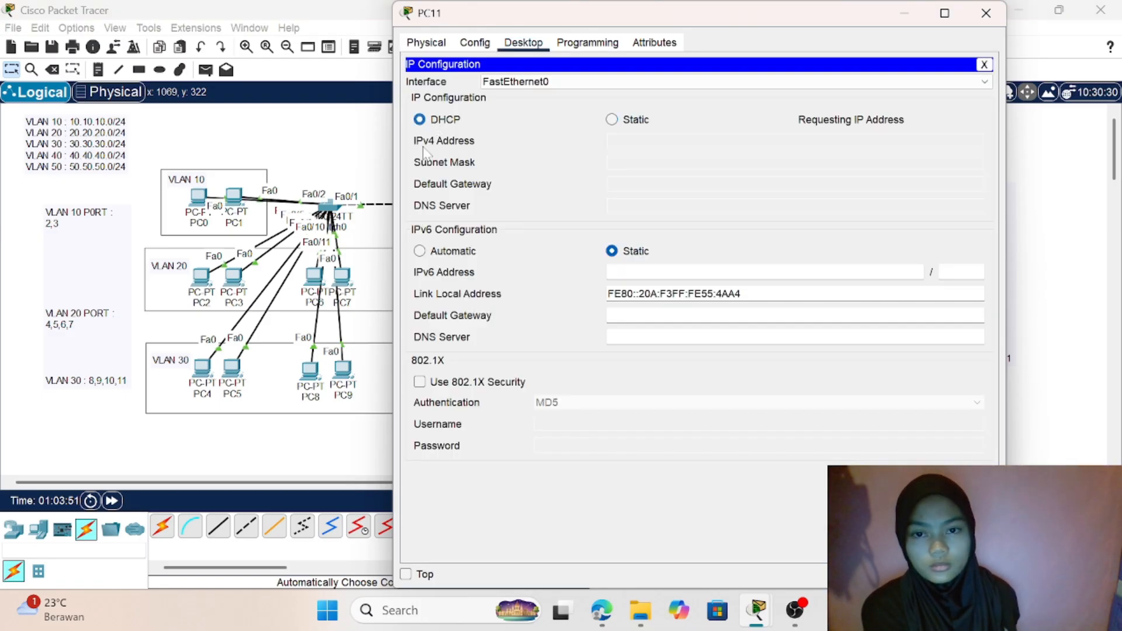
{"action": "left_click", "coordinate": [362, 160]}
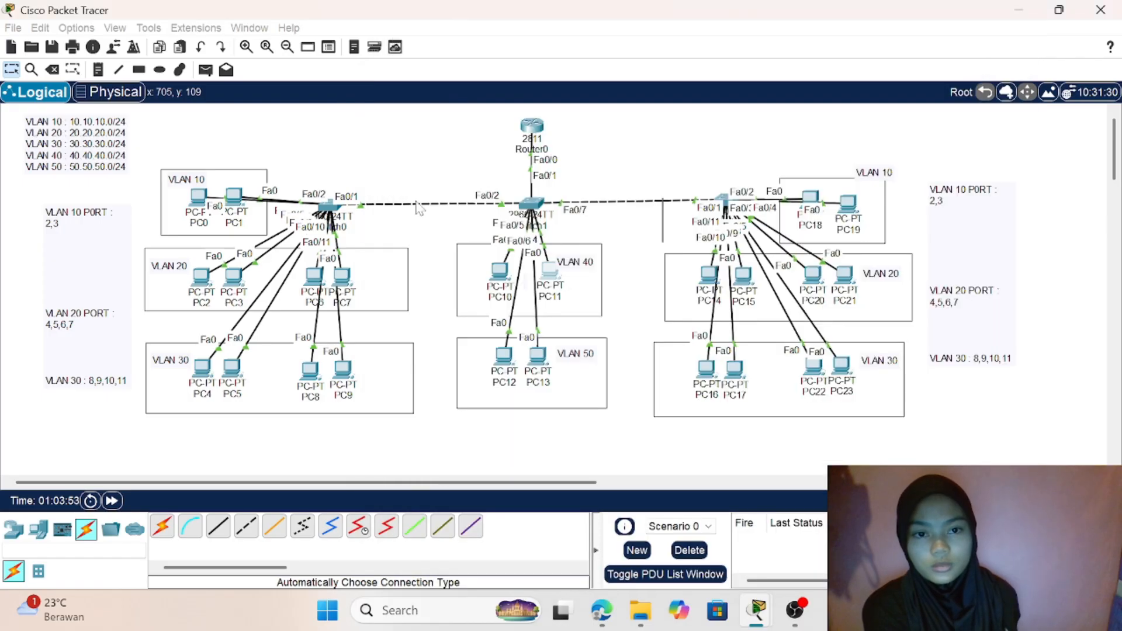
- Set PC12's IPv4 configuration in VLAN 50 to DHCP, and close its window
{"action": "left_click", "coordinate": [504, 355]}
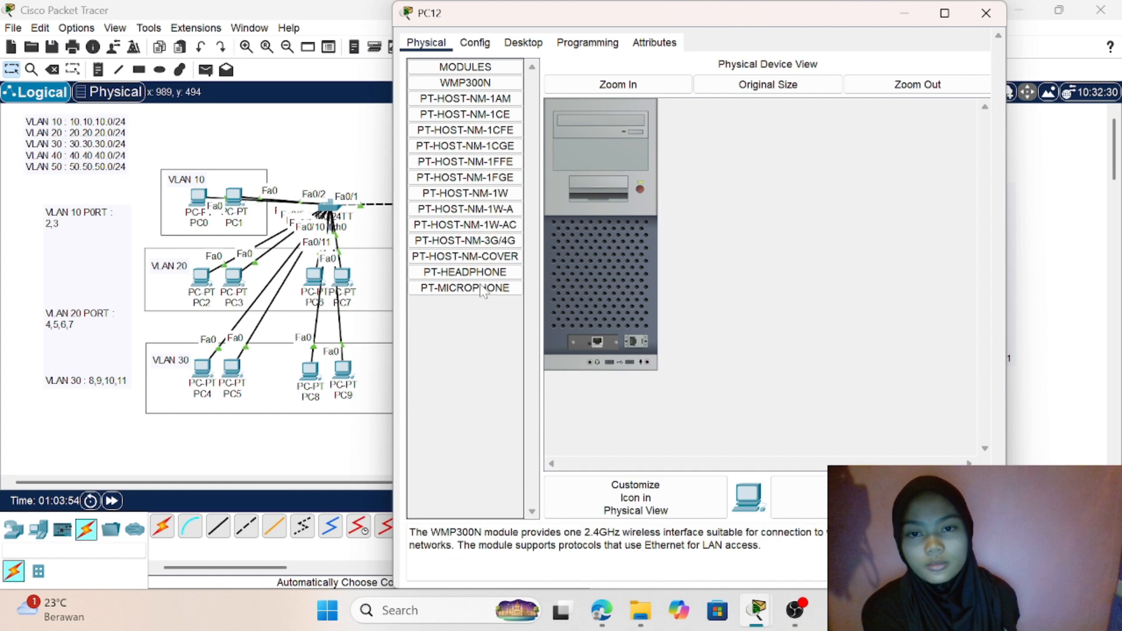
{"action": "left_click", "coordinate": [522, 42]}
{"action": "left_click", "coordinate": [455, 121]}
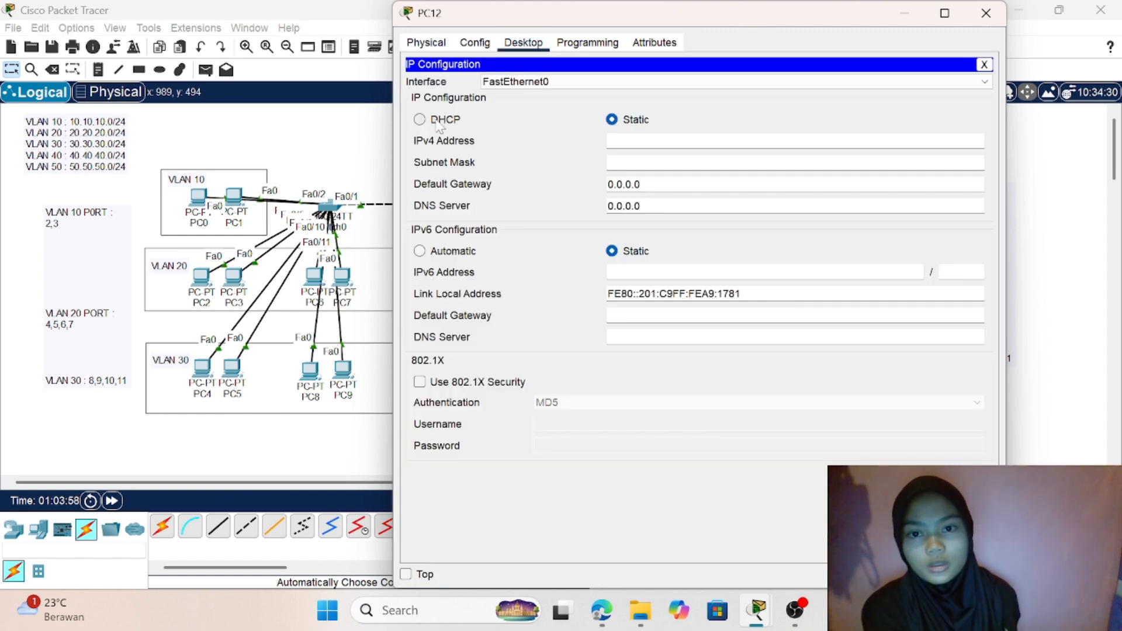
{"action": "left_click", "coordinate": [437, 120]}
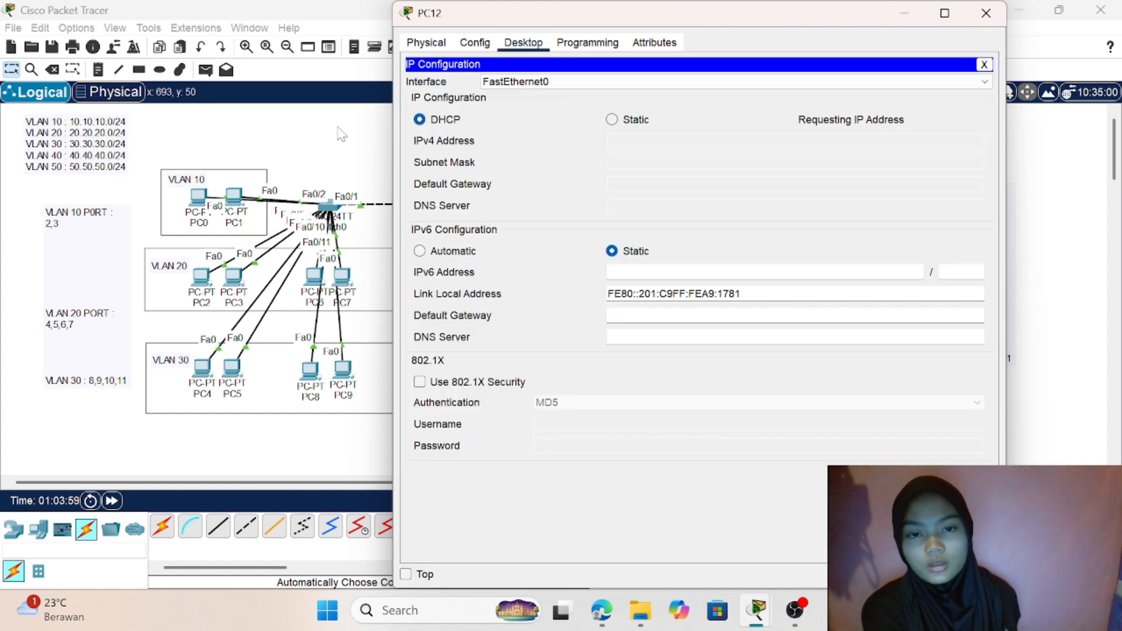
{"action": "left_click", "coordinate": [986, 13]}
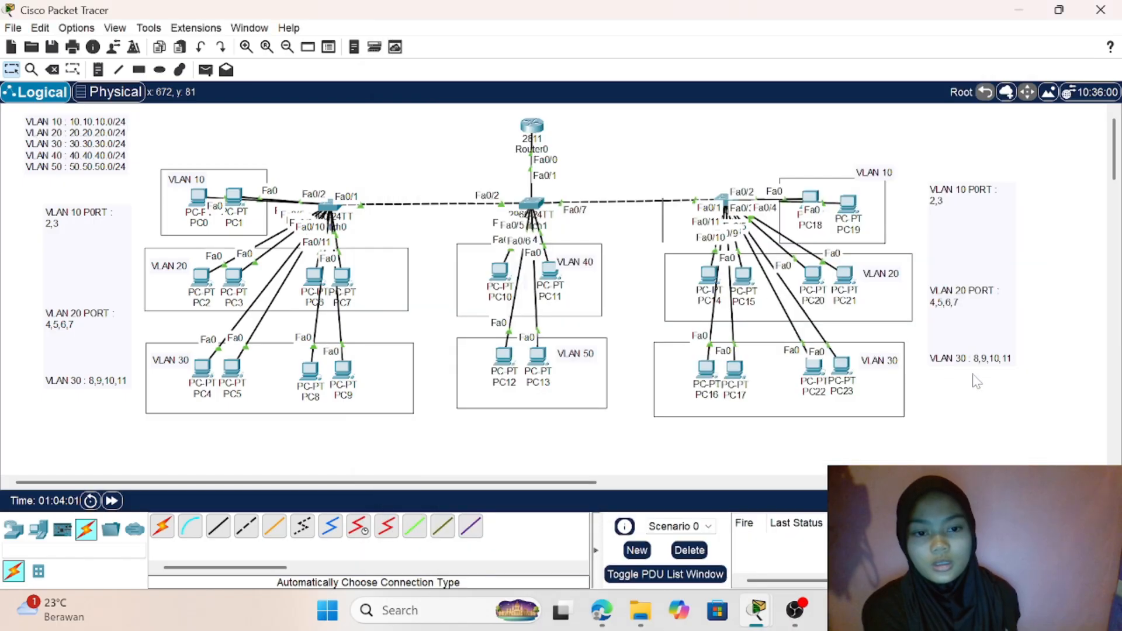
- Set PC16 in the second VLAN 30 group to receive its IPv4 address by DHCP, and return to the topology
{"action": "left_click", "coordinate": [707, 371]}
{"action": "left_click", "coordinate": [524, 43]}
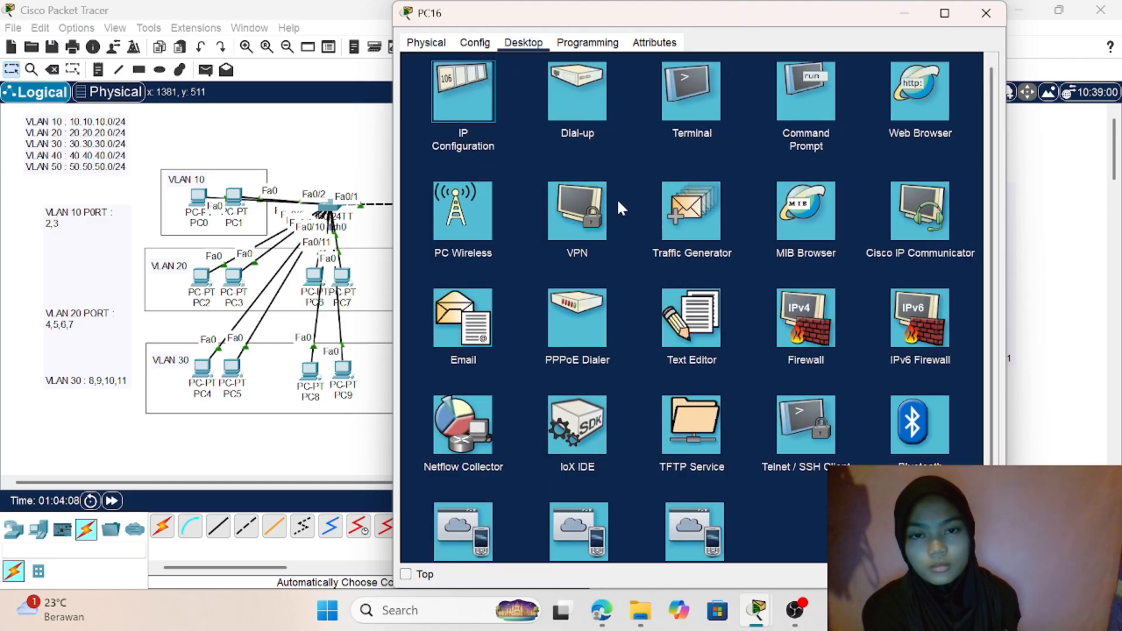
{"action": "left_click", "coordinate": [465, 124]}
{"action": "left_click", "coordinate": [419, 120]}
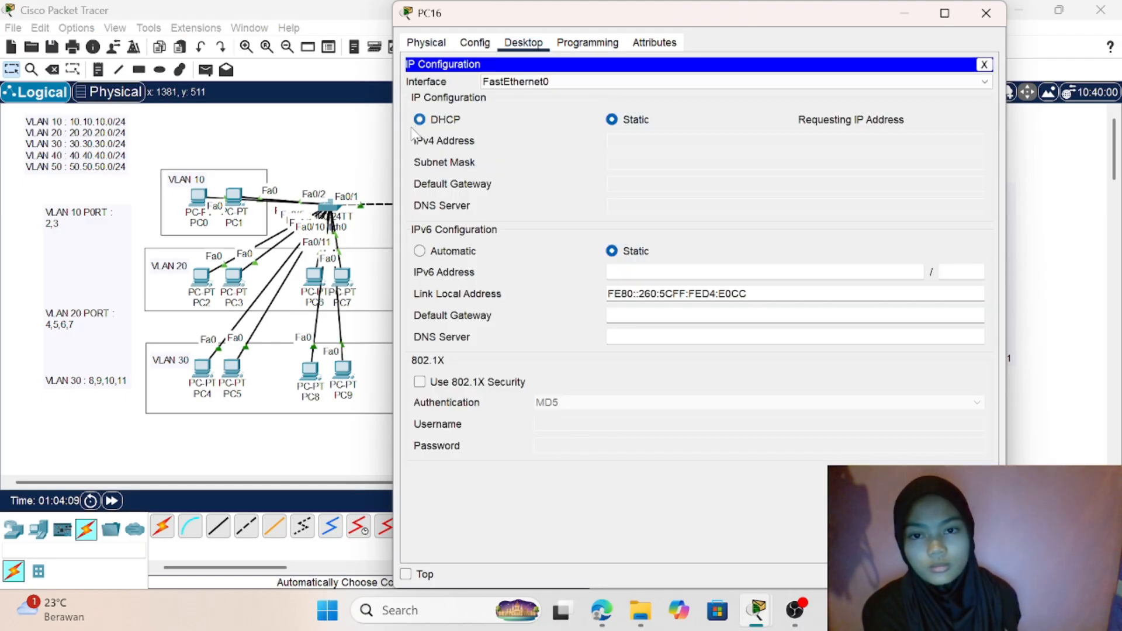
{"action": "left_click", "coordinate": [368, 140]}
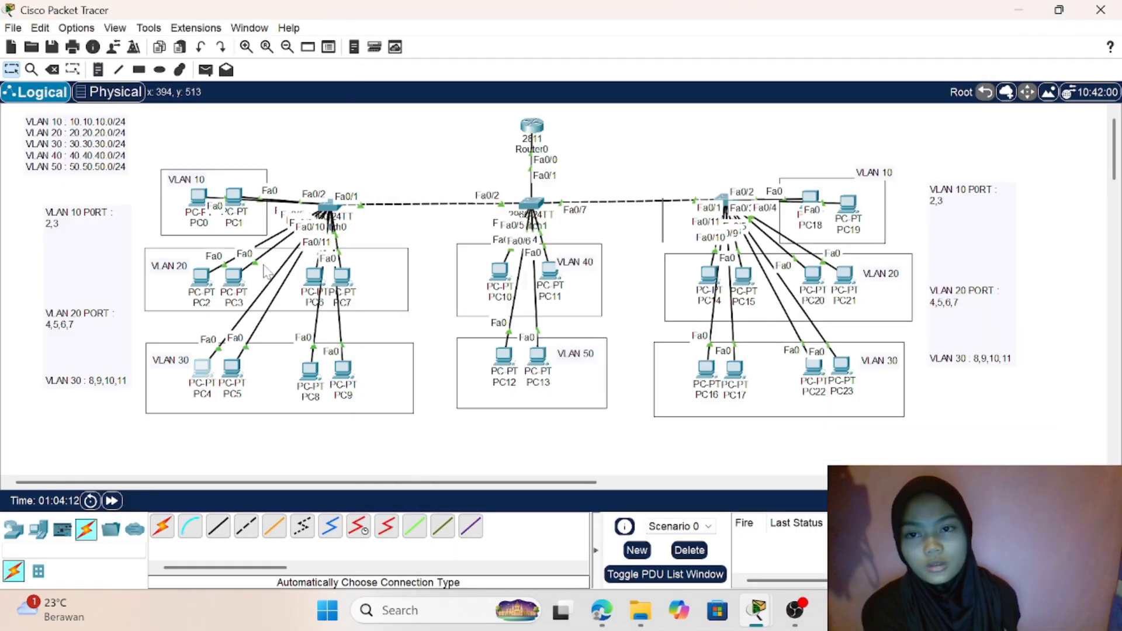
- Open PC4 in the first VLAN 30 group, switch its IPv4 configuration to DHCP, and return to the topology
{"action": "left_click", "coordinate": [203, 371]}
{"action": "left_click", "coordinate": [429, 185]}
{"action": "left_click", "coordinate": [203, 372]}
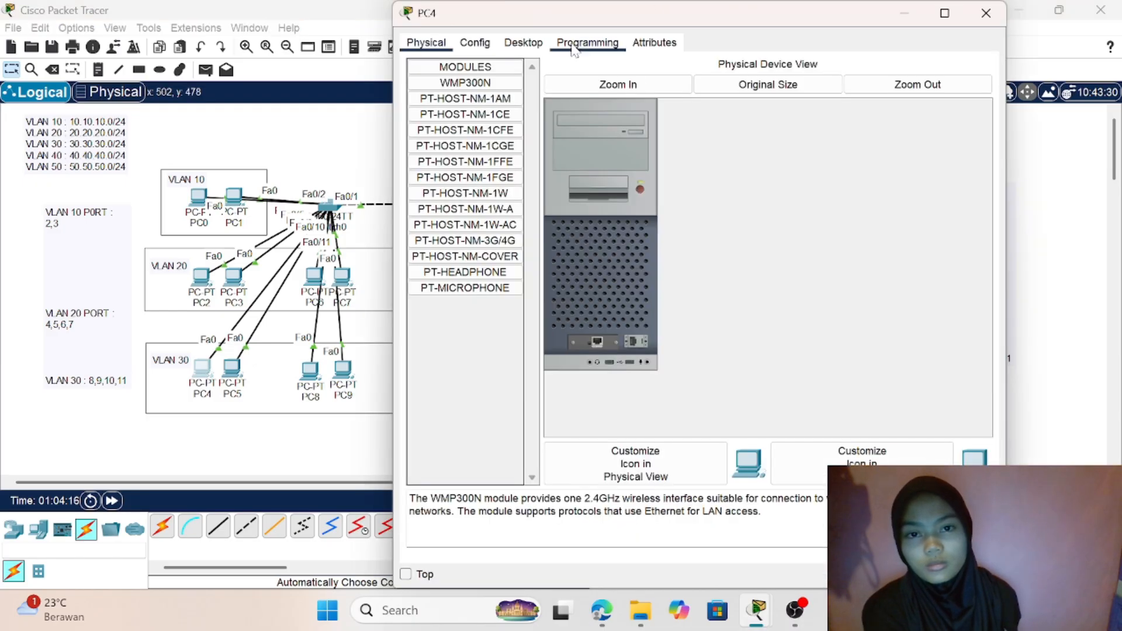
{"action": "left_click", "coordinate": [523, 42]}
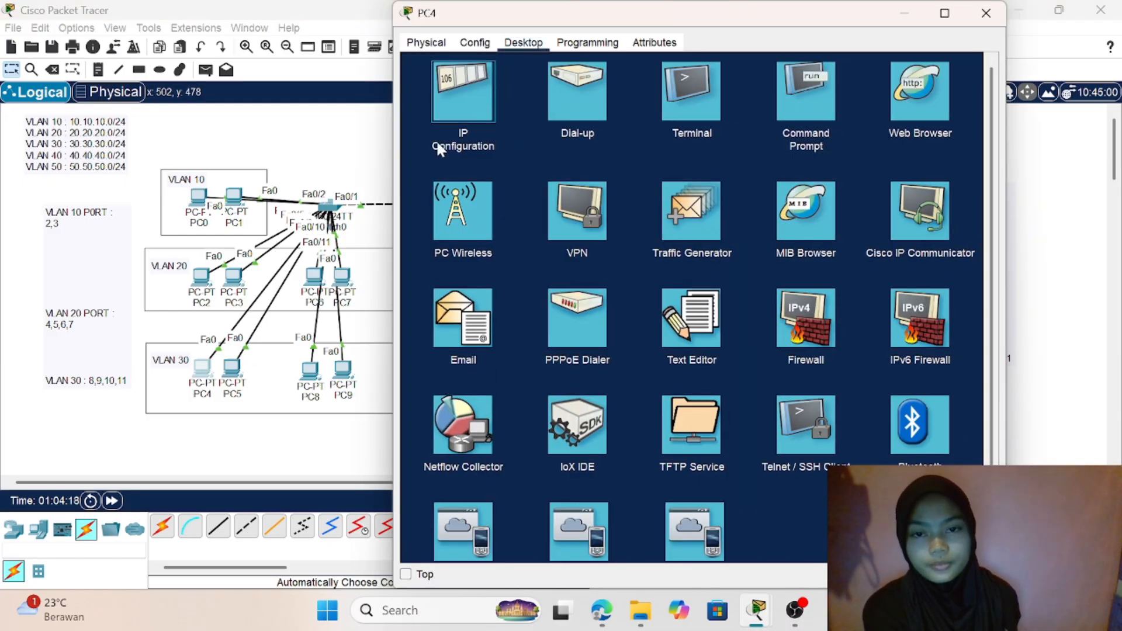
{"action": "left_click", "coordinate": [439, 150]}
{"action": "left_click", "coordinate": [444, 121]}
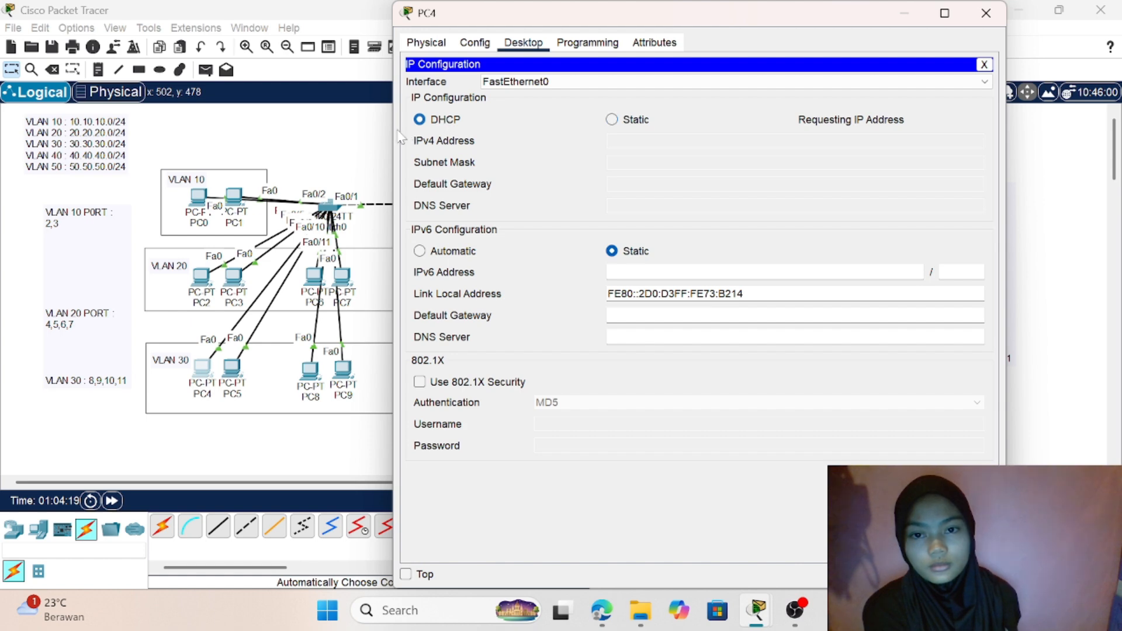
{"action": "left_click", "coordinate": [370, 143]}
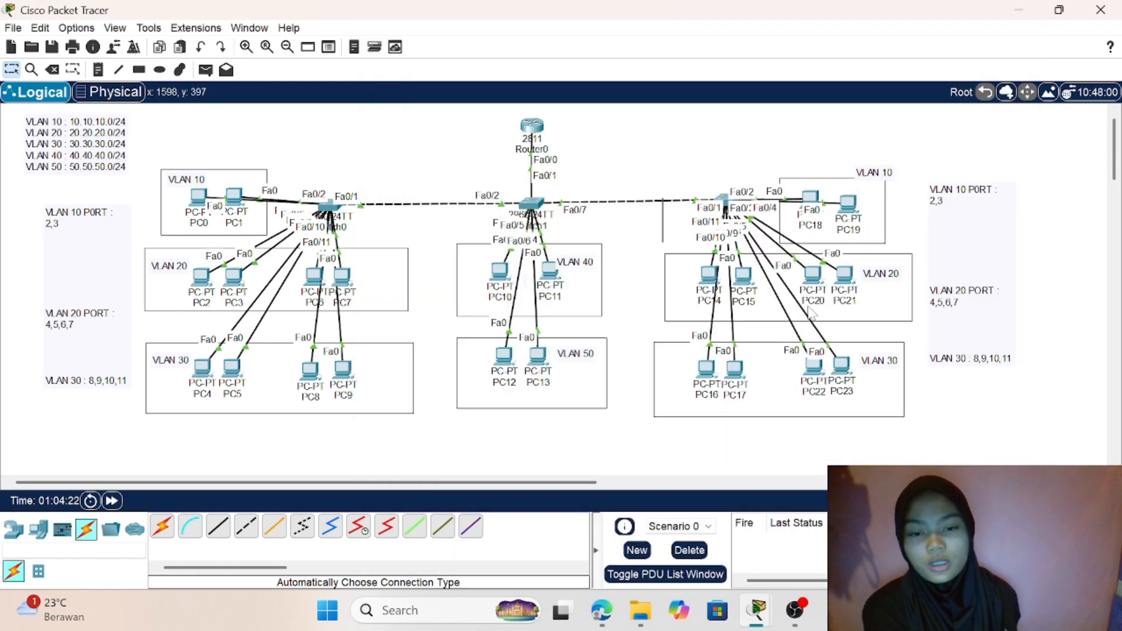
- Test VLAN 10 to VLAN 40 connectivity by sending simple PDUs from PC0 to PC11 and from PC0 to PC10
{"action": "left_click", "coordinate": [205, 70]}
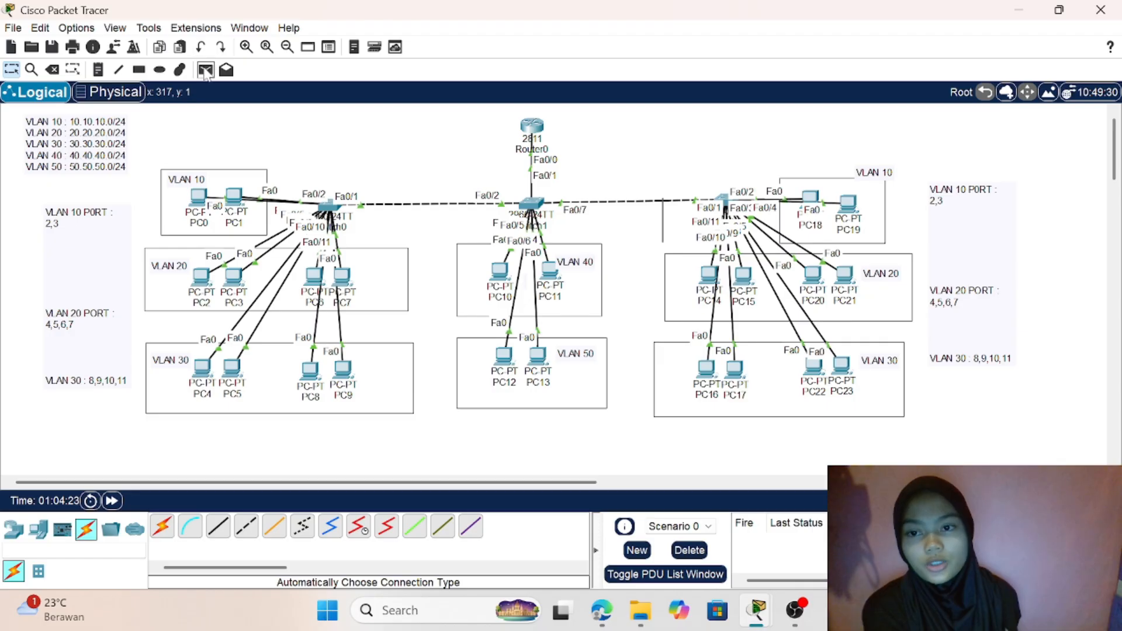
{"action": "left_click", "coordinate": [196, 196]}
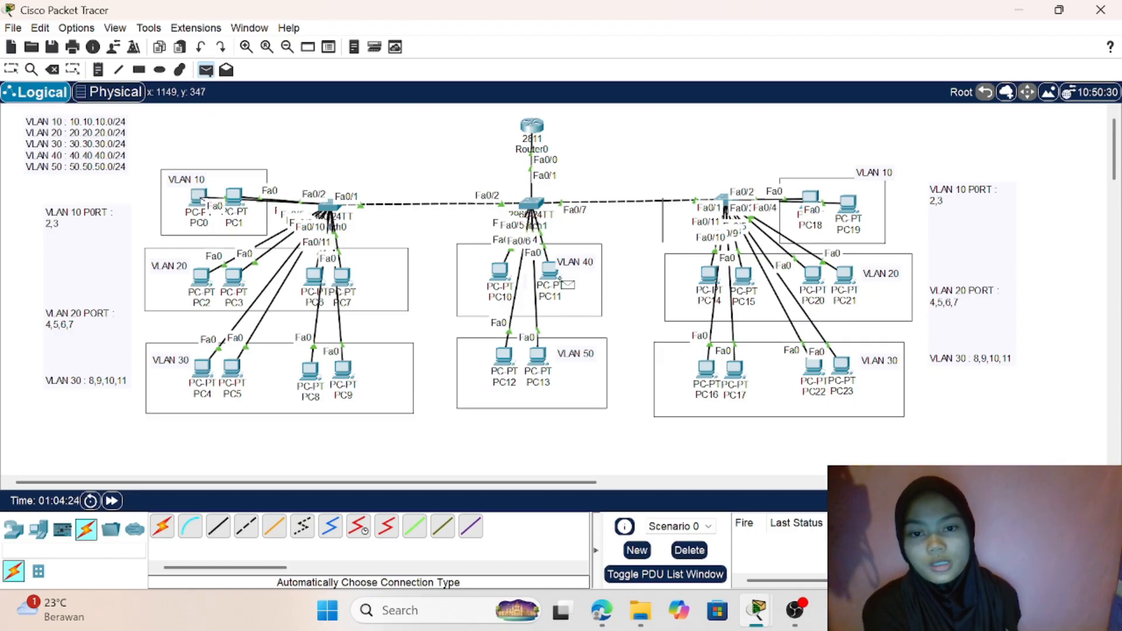
{"action": "left_click", "coordinate": [551, 275]}
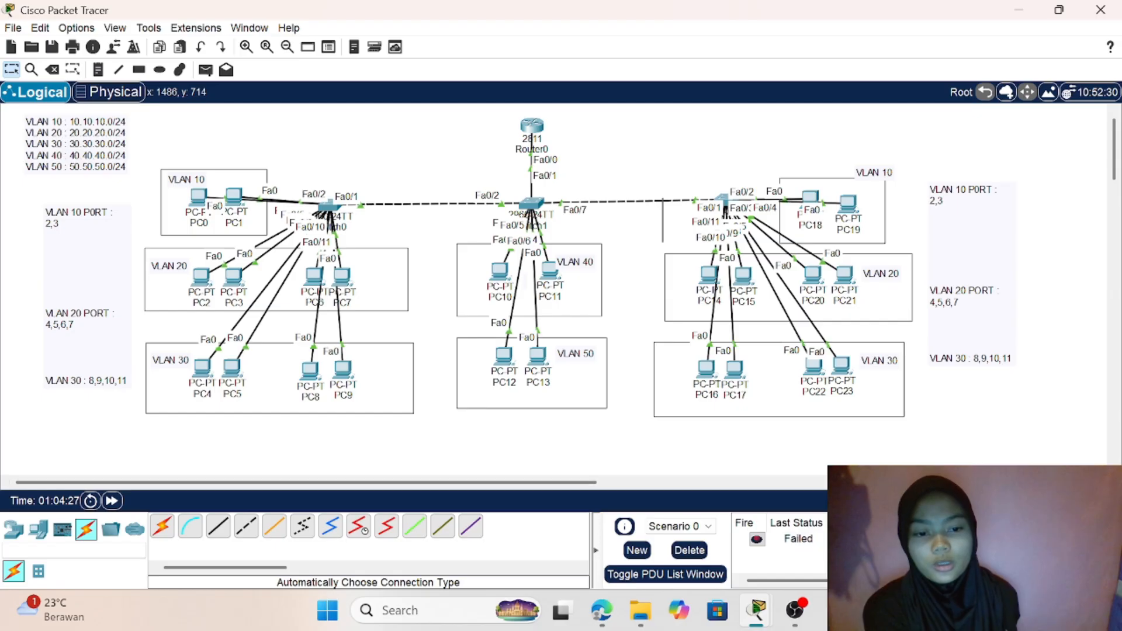
{"action": "left_click", "coordinate": [205, 70]}
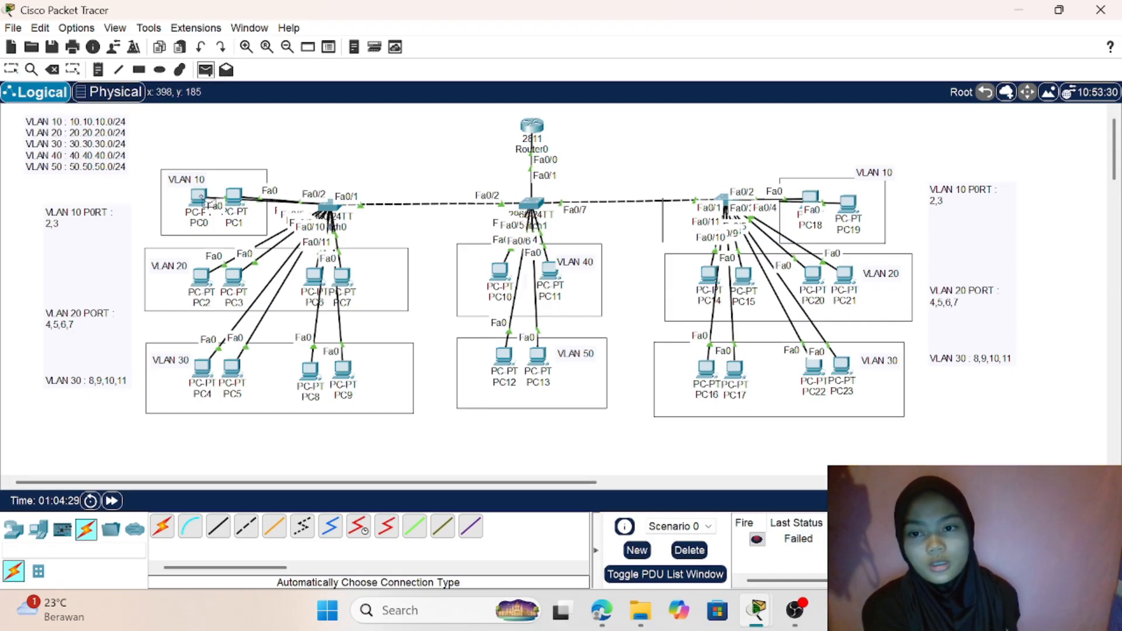
{"action": "left_click", "coordinate": [200, 198]}
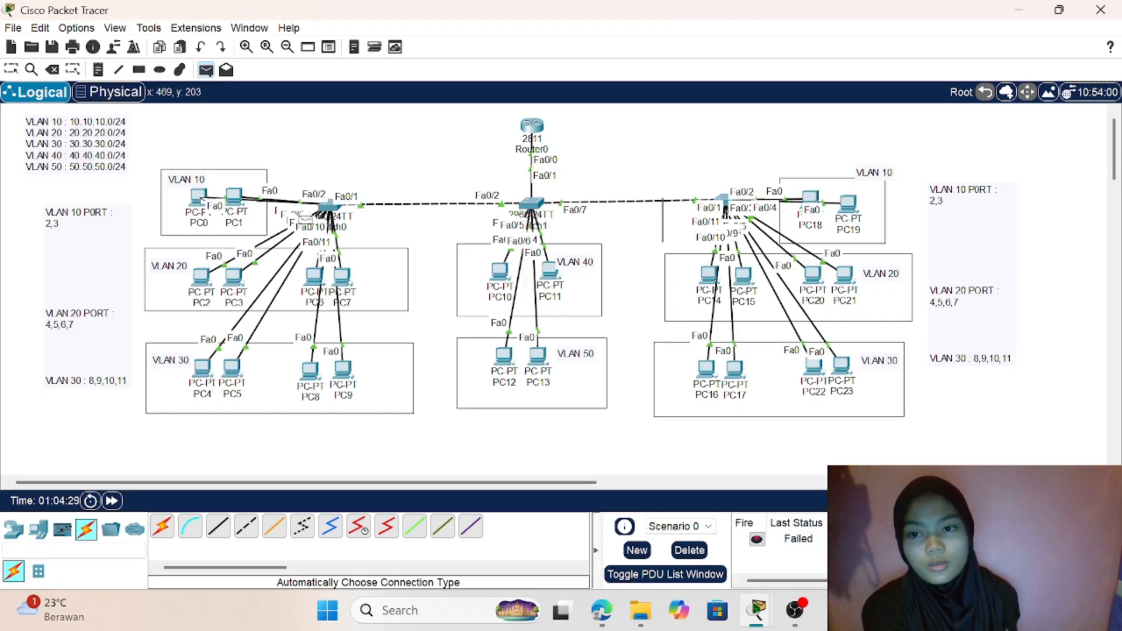
{"action": "left_click", "coordinate": [501, 269]}
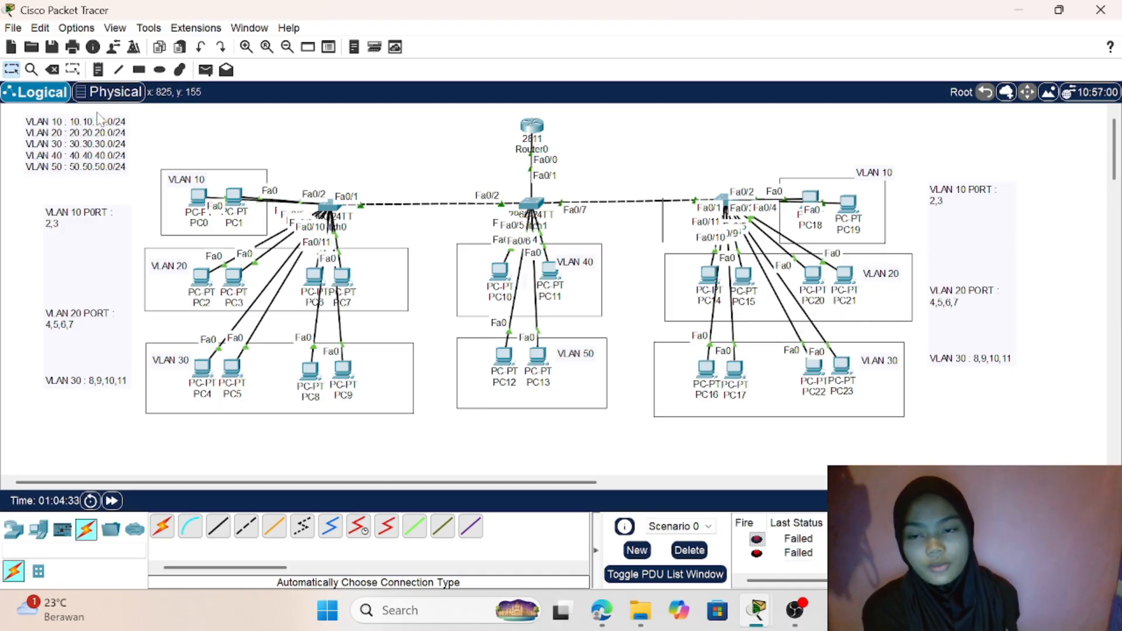
- Send a simple PDU from PC1 in VLAN 10 to PC11 in VLAN 40, and check its status
{"action": "left_click", "coordinate": [206, 72]}
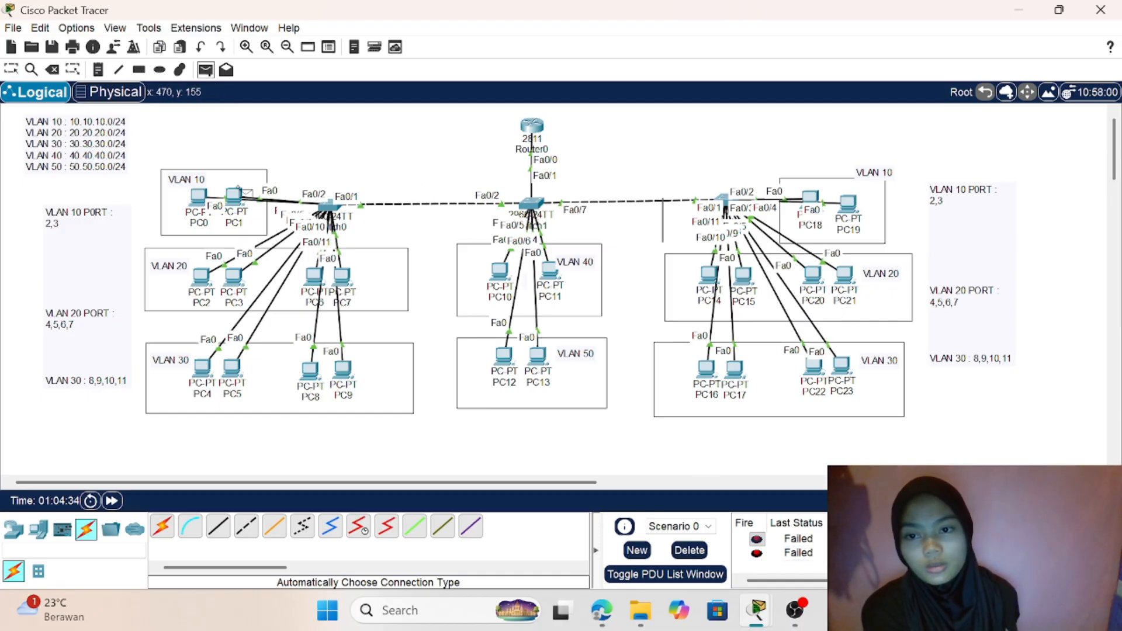
{"action": "left_click", "coordinate": [550, 269]}
{"action": "double_click", "coordinate": [1092, 539]}
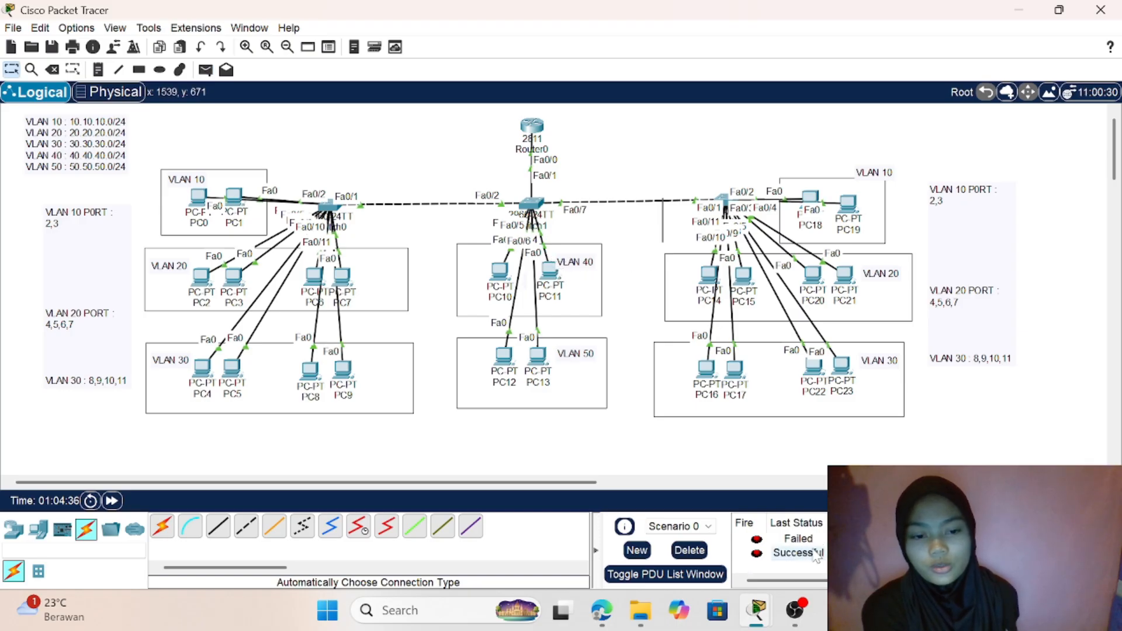
- Send a simple PDU from PC2 in VLAN 20 to PC18 in the second VLAN 10 group, and check its status
{"action": "left_click", "coordinate": [205, 70]}
{"action": "left_click", "coordinate": [202, 276]}
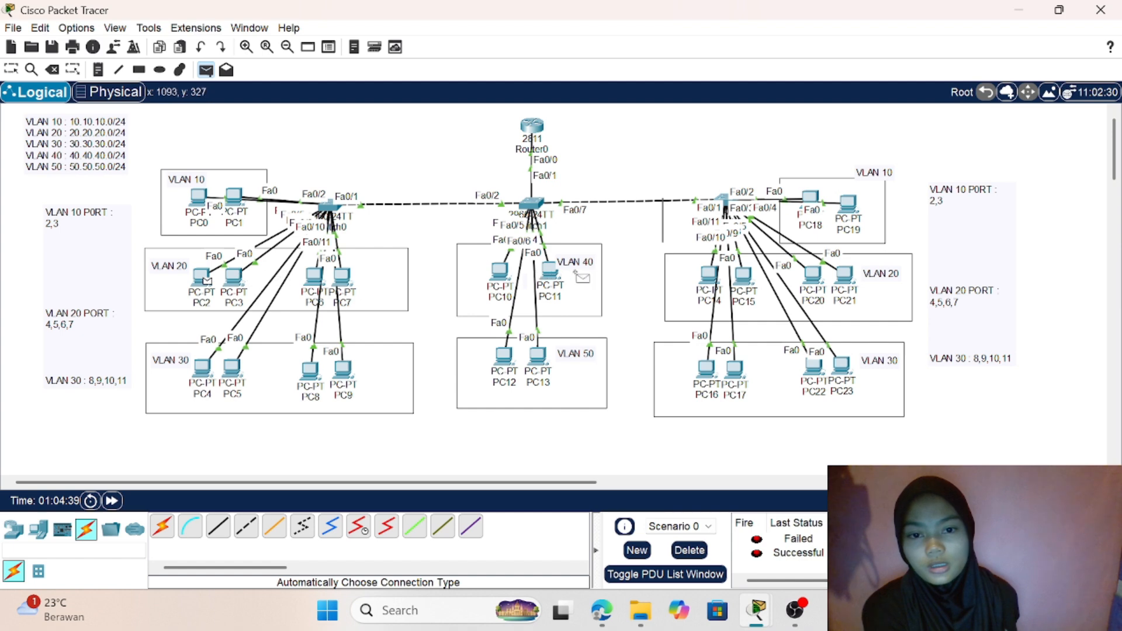
{"action": "left_click", "coordinate": [811, 200]}
{"action": "scroll", "coordinate": [809, 556], "scroll_direction": "down", "scroll_amount": 2}
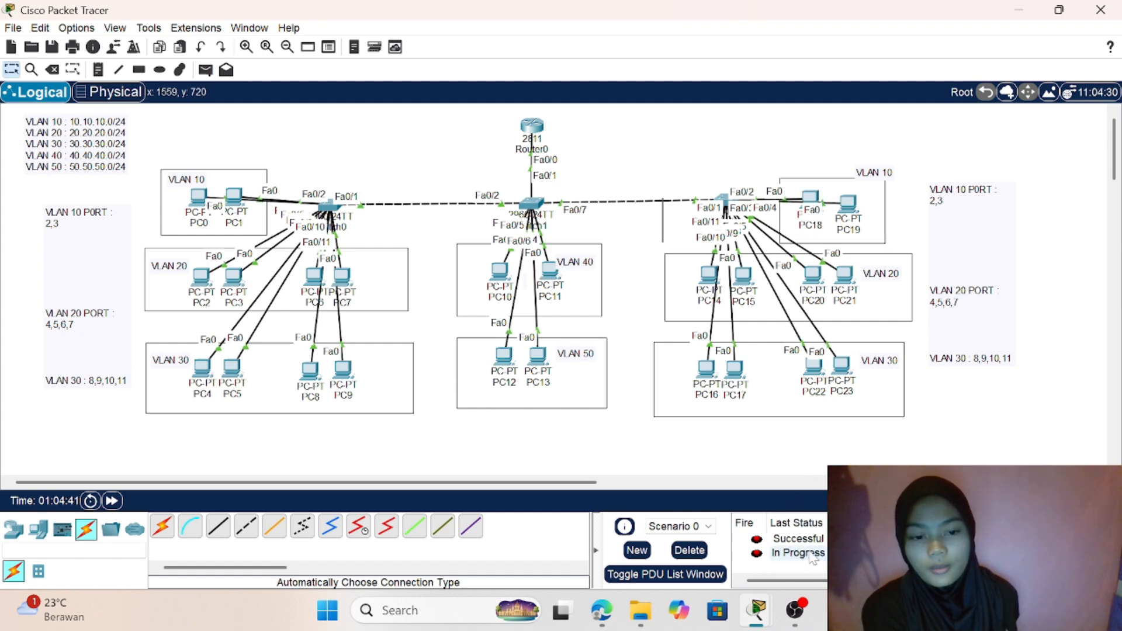
- Review the PDU's last status, resend a simple PDU from PC2 in VLAN 20 to PC18 in VLAN 10, and check the outcome
{"action": "scroll", "coordinate": [812, 559], "scroll_direction": "up", "scroll_amount": 2}
{"action": "scroll", "coordinate": [798, 552], "scroll_direction": "down", "scroll_amount": 2}
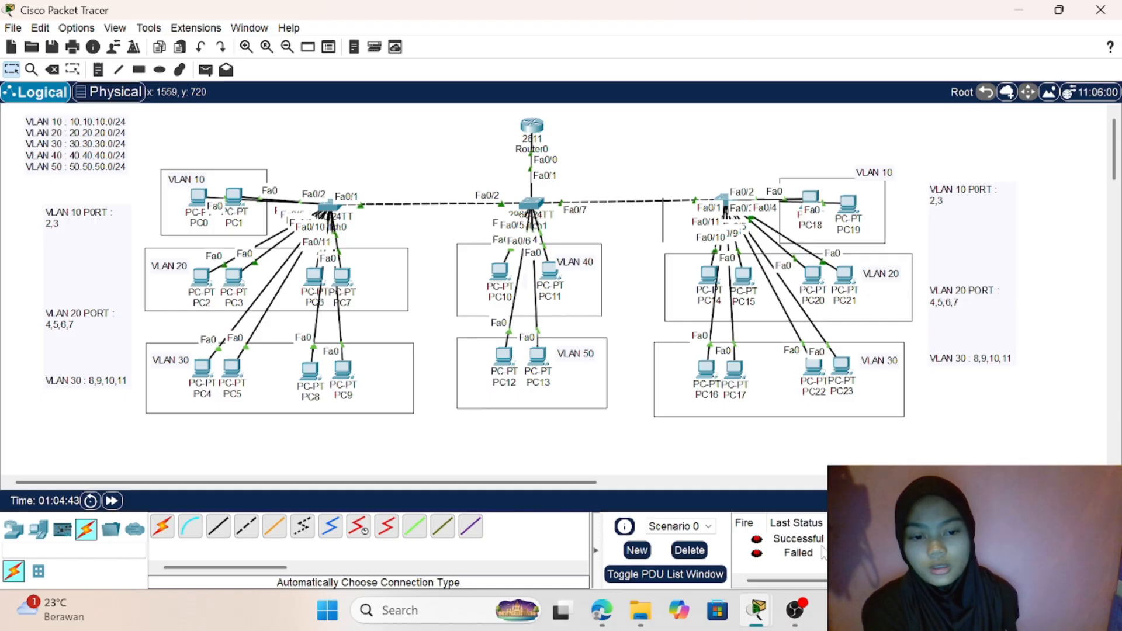
{"action": "left_click", "coordinate": [205, 69]}
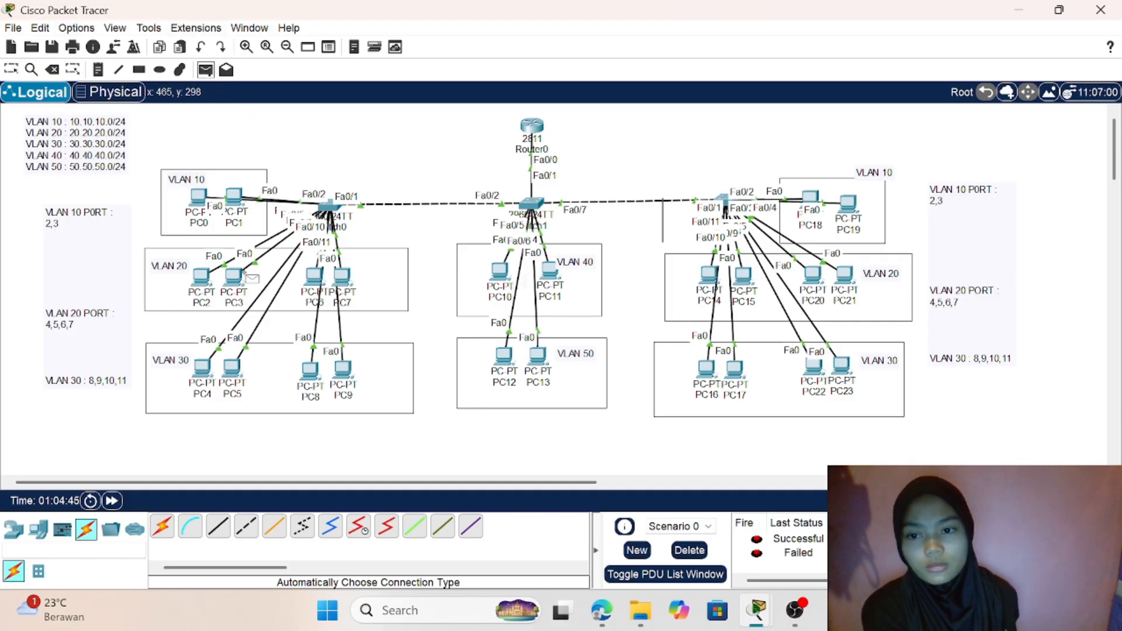
{"action": "left_click", "coordinate": [201, 275]}
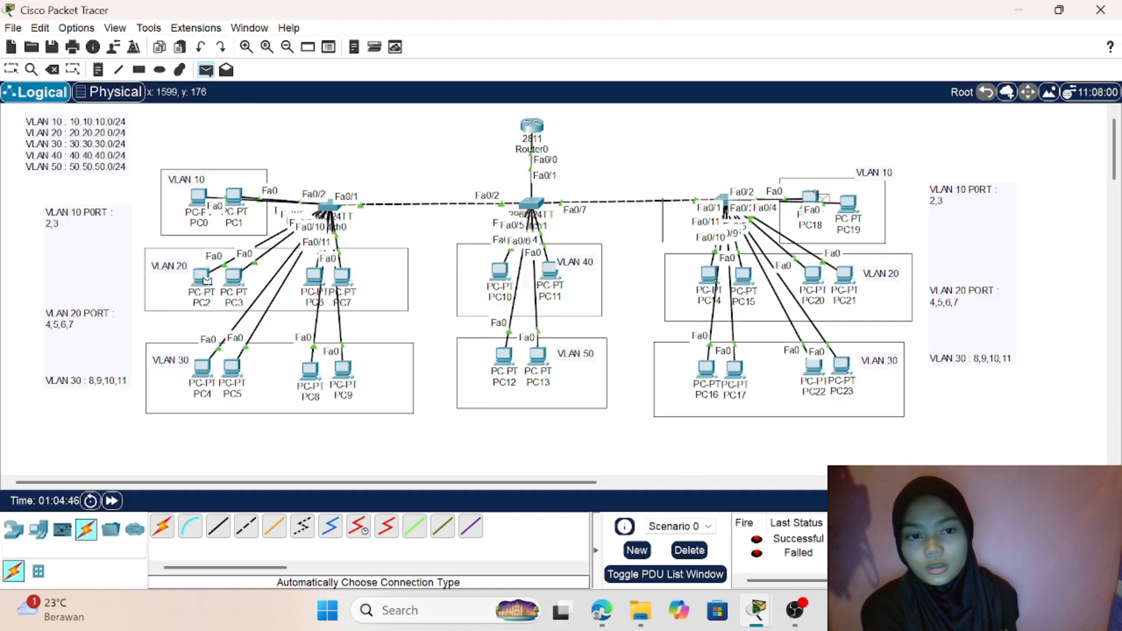
{"action": "left_click", "coordinate": [811, 197]}
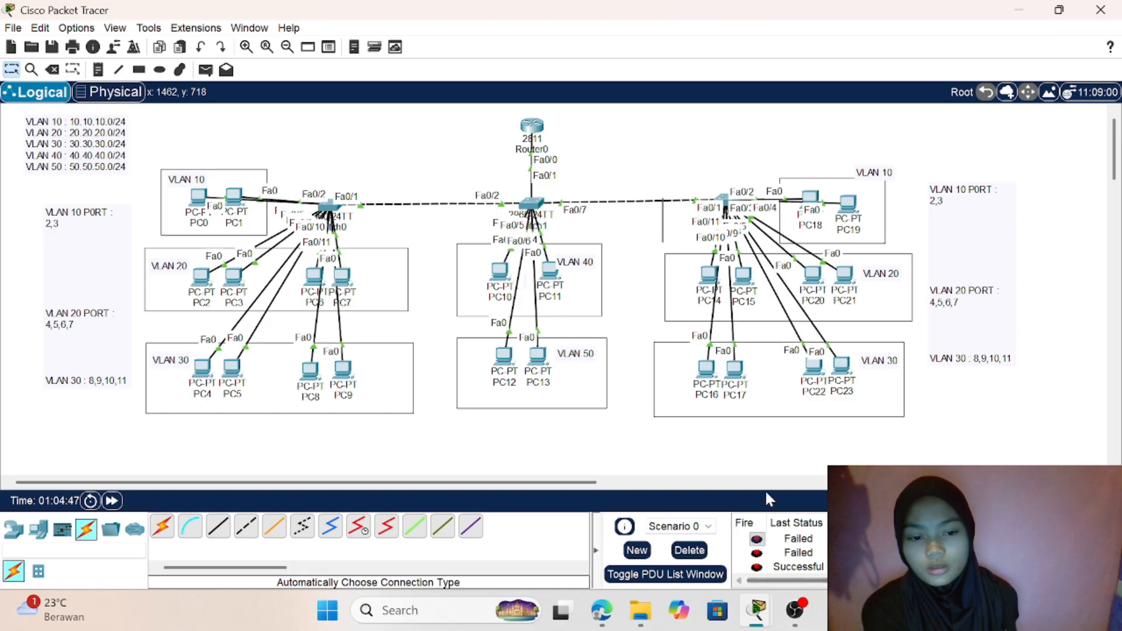
{"action": "scroll", "coordinate": [825, 561], "scroll_direction": "down", "scroll_amount": 1}
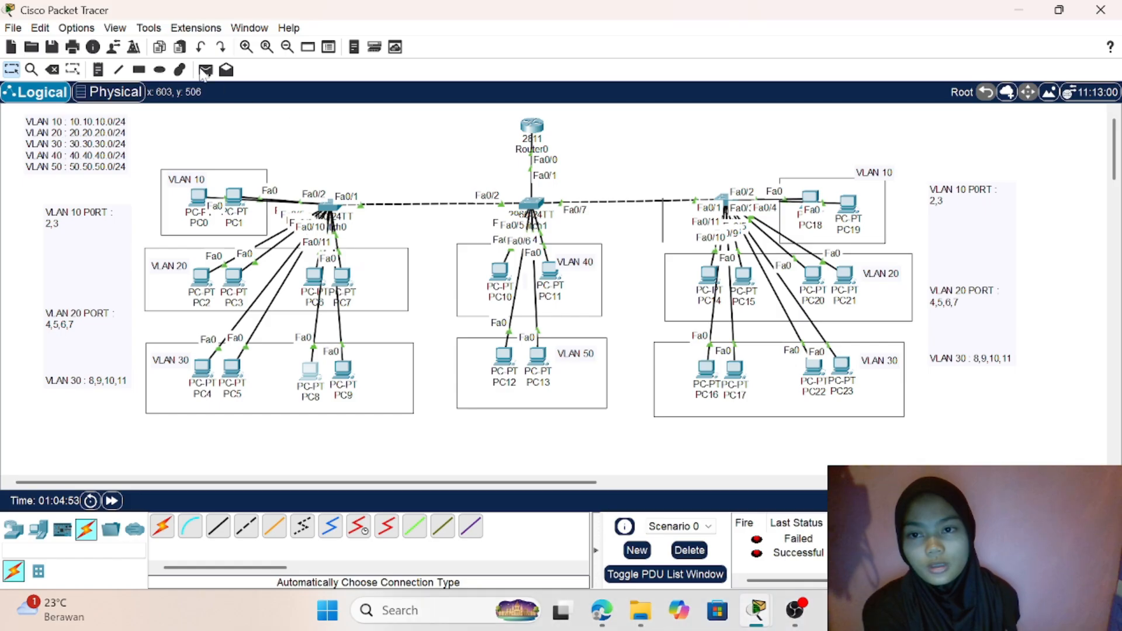
- Try to send a simple PDU from PC6 in VLAN 20 to PC13 in VLAN 50
{"action": "left_click", "coordinate": [205, 70]}
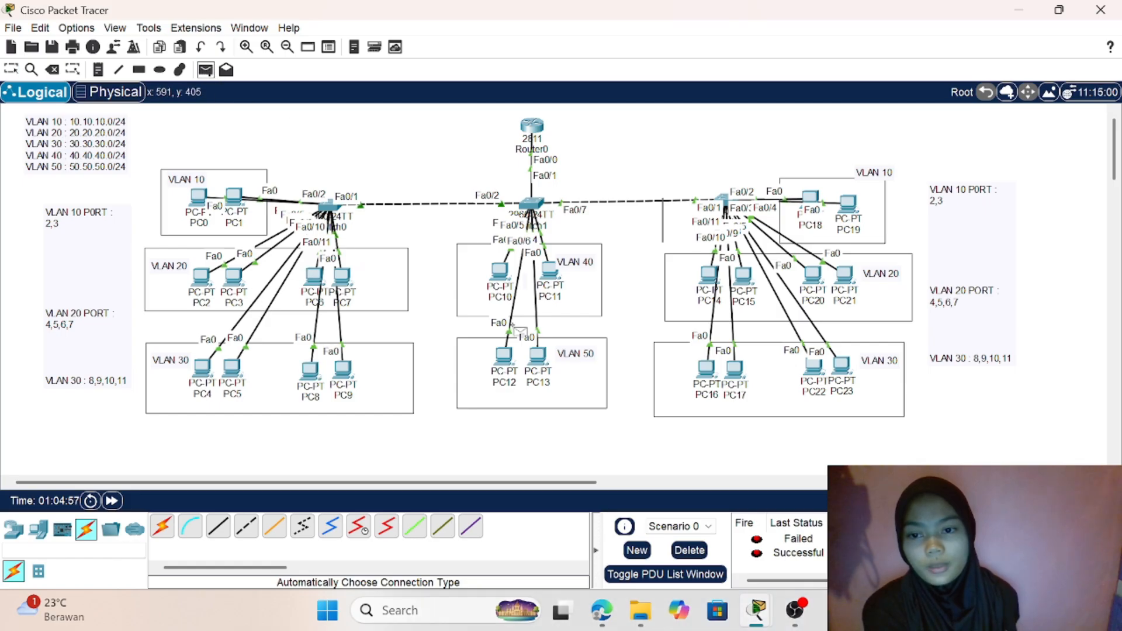
{"action": "left_click", "coordinate": [315, 276]}
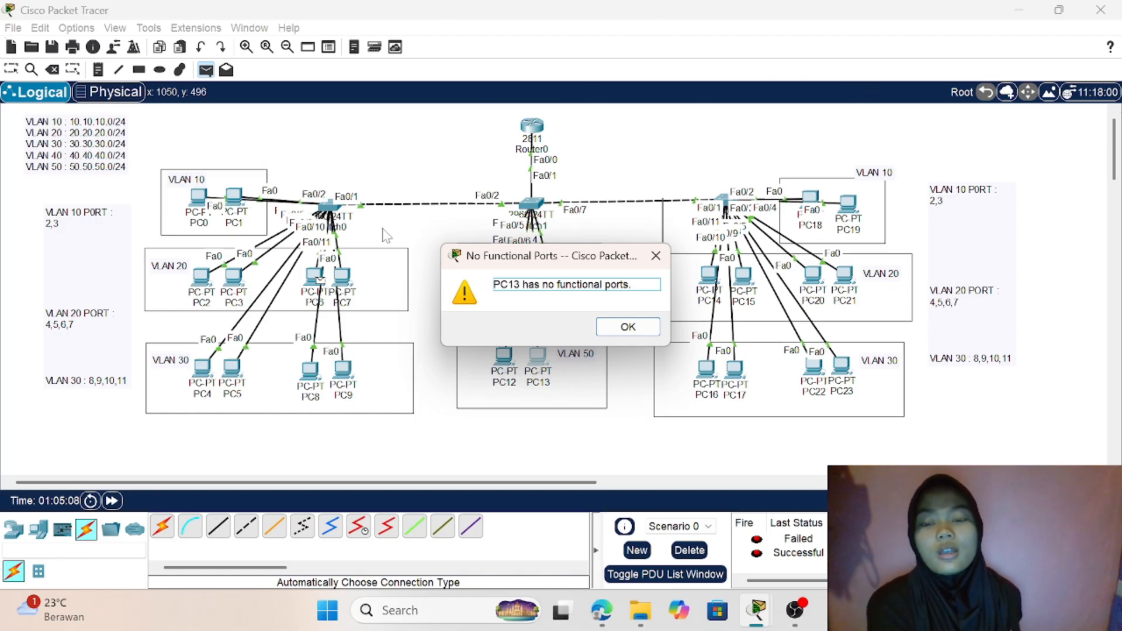
{"action": "key", "text": "Return"}
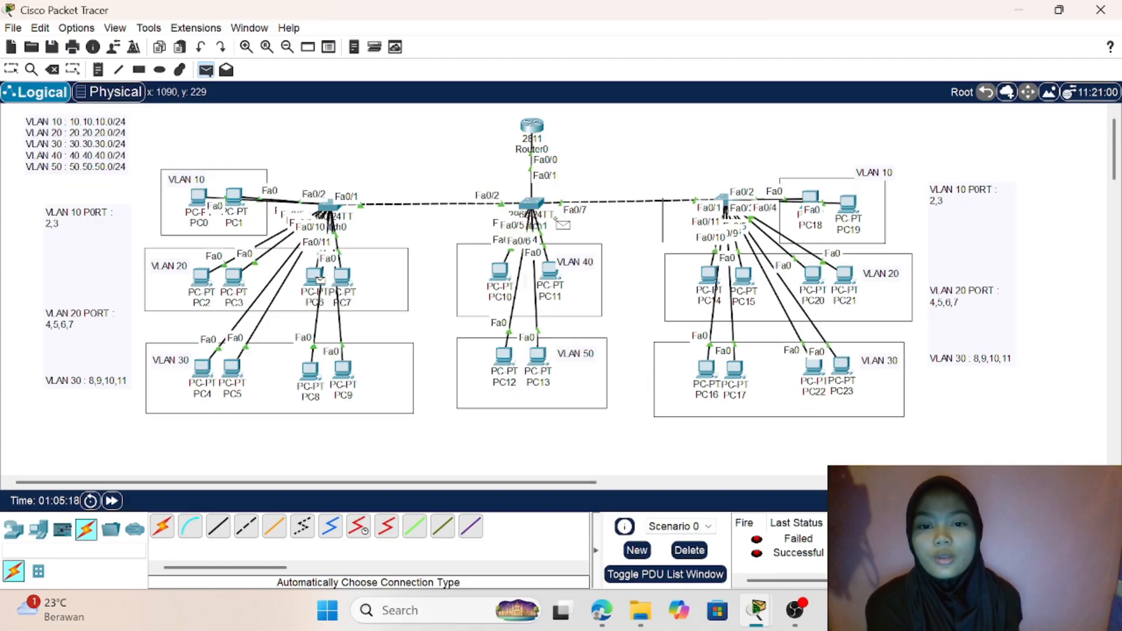
- Bring up the list of open device configuration windows
{"action": "left_click", "coordinate": [756, 610]}
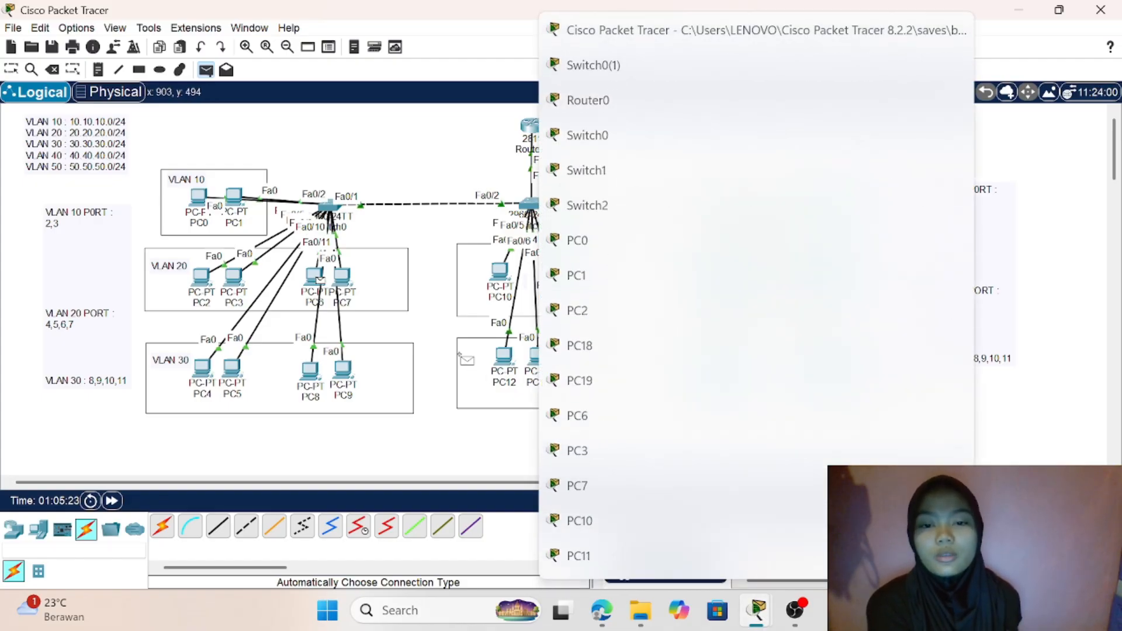